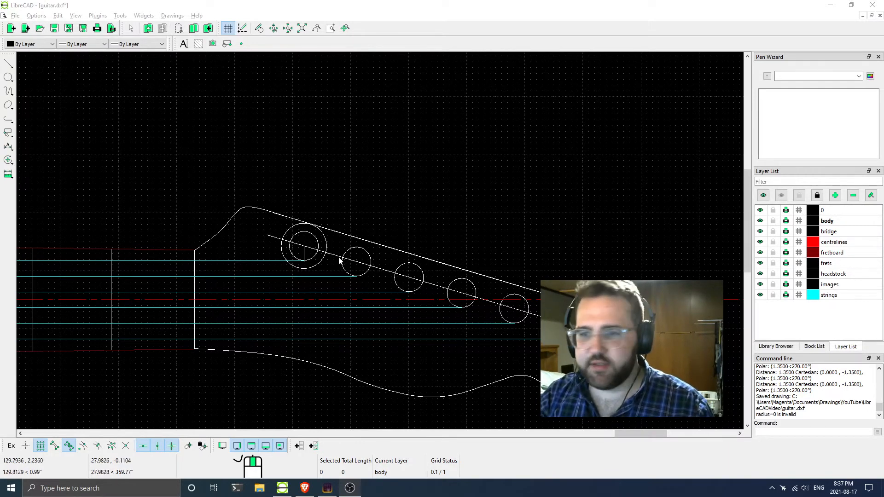
Switch to the browser and bring up the D'Addario Planet Waves Auto-Trim Tuning Machines product page
{"action": "middle_click_drag", "start_coordinate": [332, 278], "coordinate": [278, 234]}
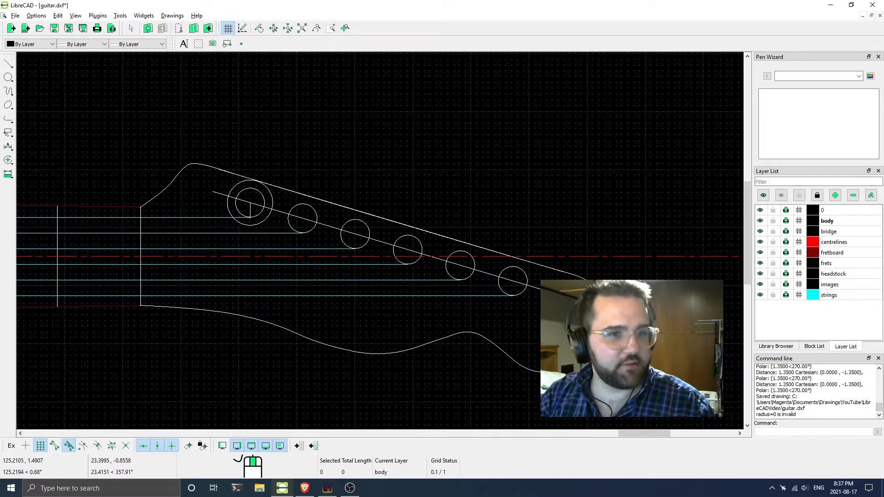
{"action": "key", "text": "alt+Tab"}
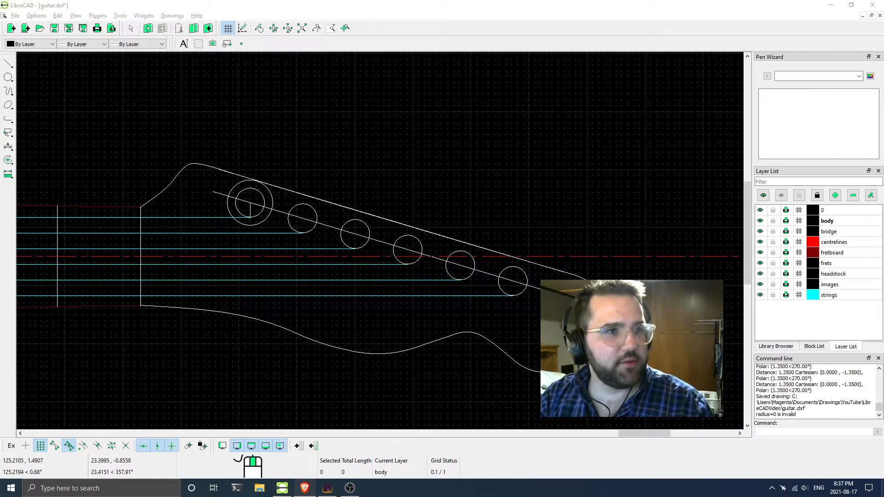
{"action": "left_click_drag", "start_coordinate": [446, 83], "coordinate": [318, 29]}
{"action": "left_click_drag", "start_coordinate": [526, 2], "coordinate": [402, 10]}
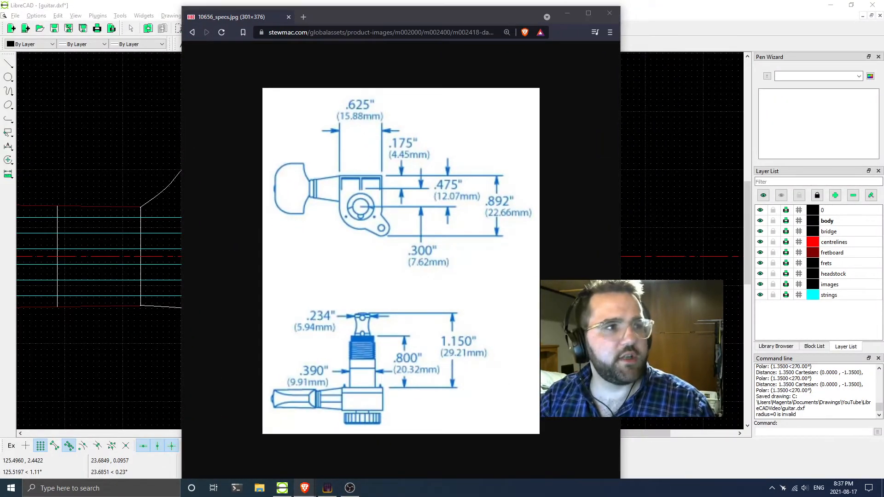
{"action": "left_click", "coordinate": [302, 17]}
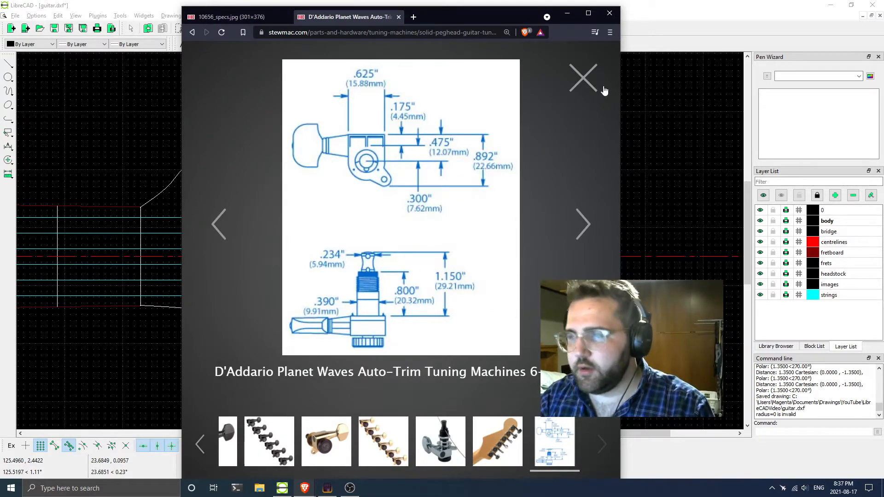
{"action": "left_click", "coordinate": [583, 78]}
{"action": "scroll", "coordinate": [407, 223], "scroll_direction": "down", "scroll_amount": 5, "text": "ctrl"}
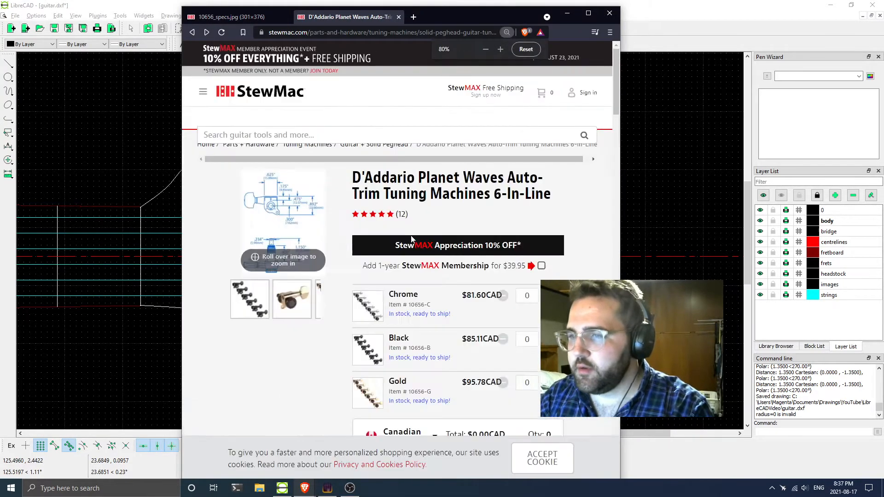
View the product photos of the black 6-in-line tuning machines
{"action": "left_click", "coordinate": [239, 316]}
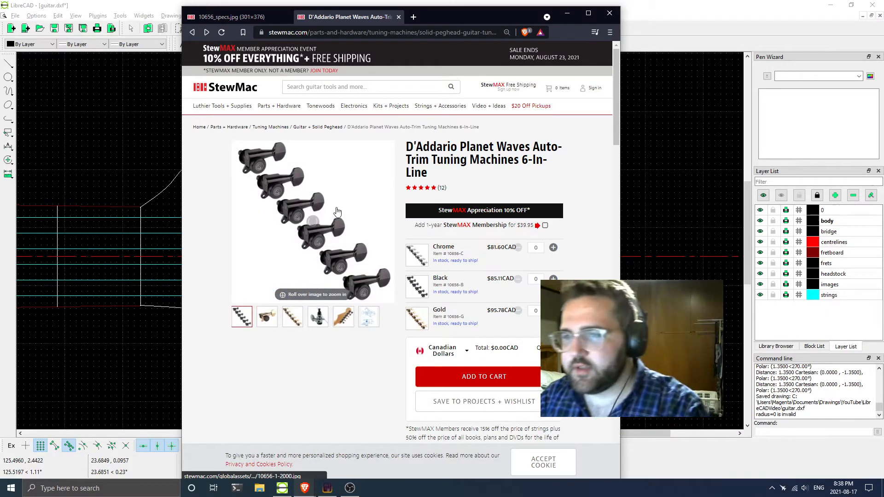
{"action": "mouse_move", "coordinate": [297, 215]}
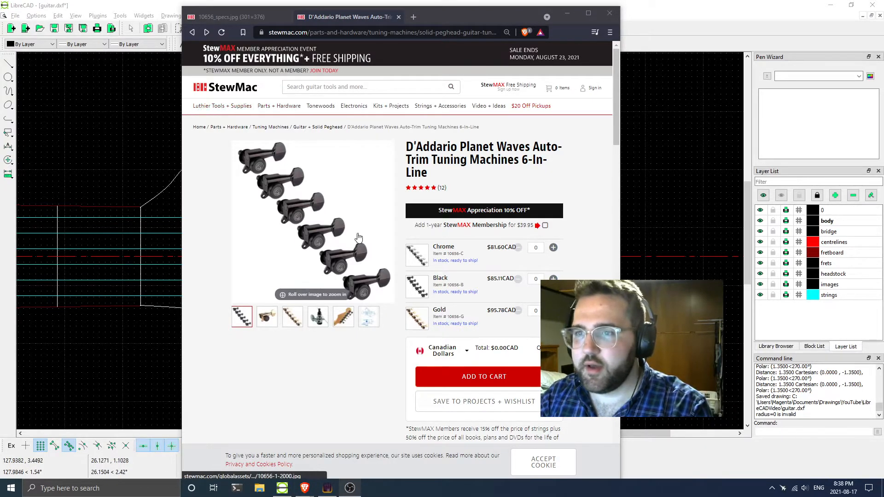
{"action": "left_click", "coordinate": [368, 317]}
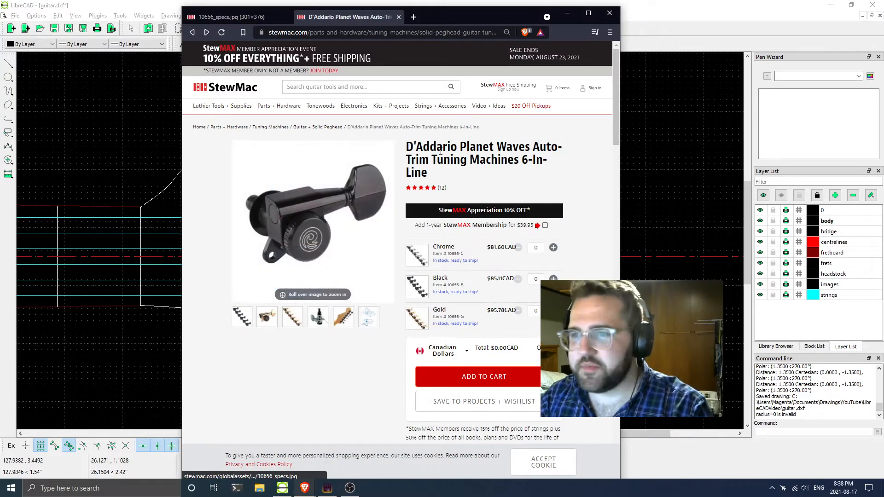
Examine the tuner's housing and post dimensions in the 10656_specs.jpg drawing
{"action": "left_click", "coordinate": [244, 17]}
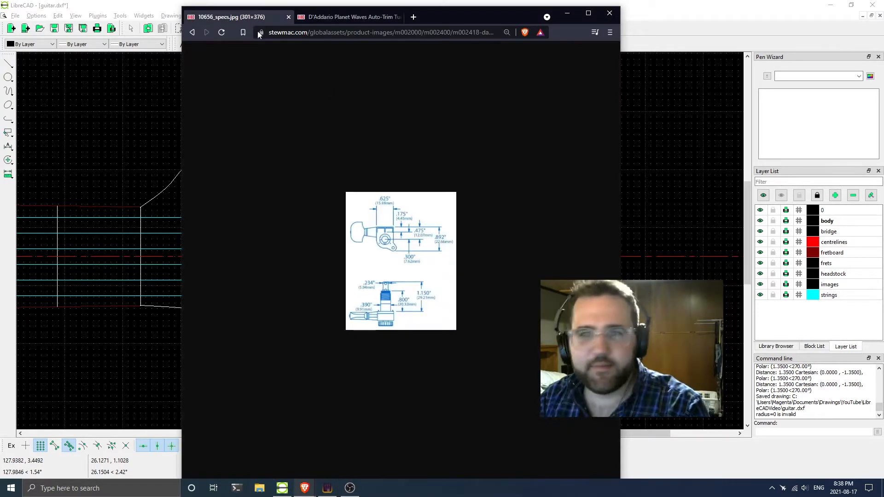
{"action": "scroll", "coordinate": [387, 250], "scroll_direction": "up", "scroll_amount": 8, "text": "ctrl"}
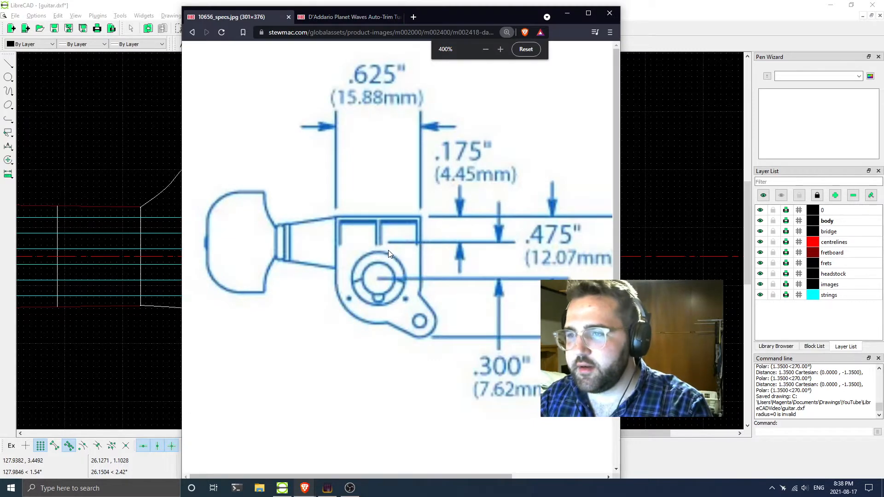
{"action": "scroll", "coordinate": [388, 250], "scroll_direction": "down", "scroll_amount": 4, "text": "ctrl"}
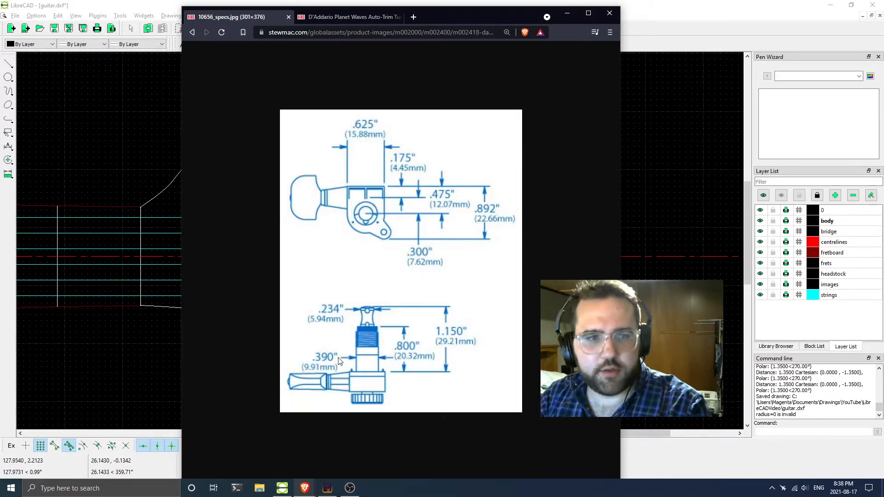
Return to LibreCAD and inspect the two concentric circles of the first tuner on the headstock
{"action": "left_click_drag", "start_coordinate": [139, 197], "coordinate": [258, 215]}
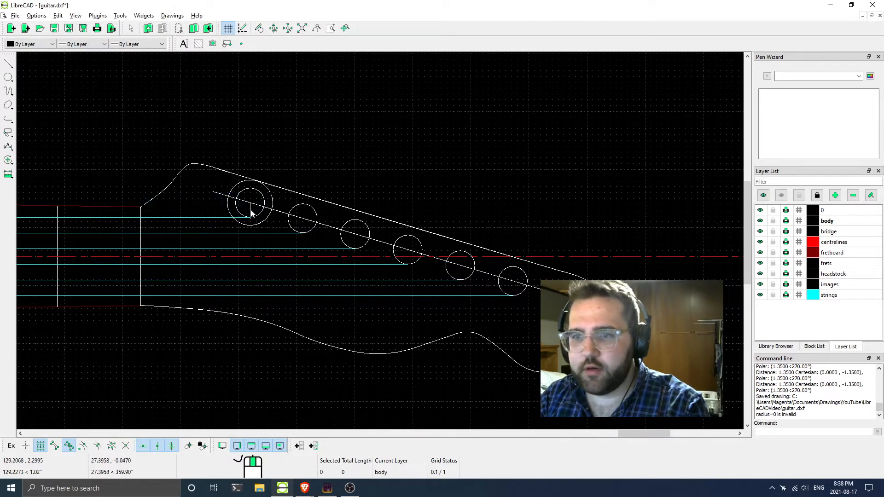
{"action": "scroll", "coordinate": [276, 198], "scroll_direction": "up", "scroll_amount": 2}
{"action": "left_click", "coordinate": [315, 206]}
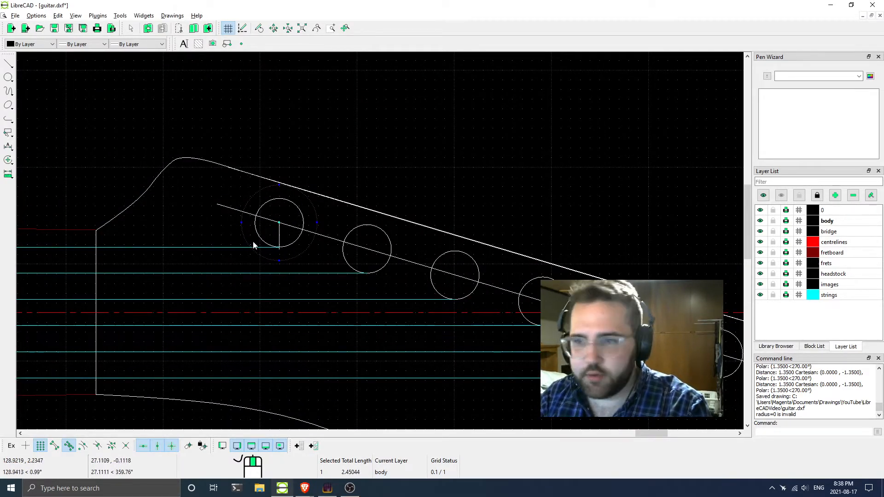
{"action": "scroll", "coordinate": [269, 217], "scroll_direction": "up", "scroll_amount": 2}
{"action": "scroll", "coordinate": [277, 188], "scroll_direction": "up", "scroll_amount": 3}
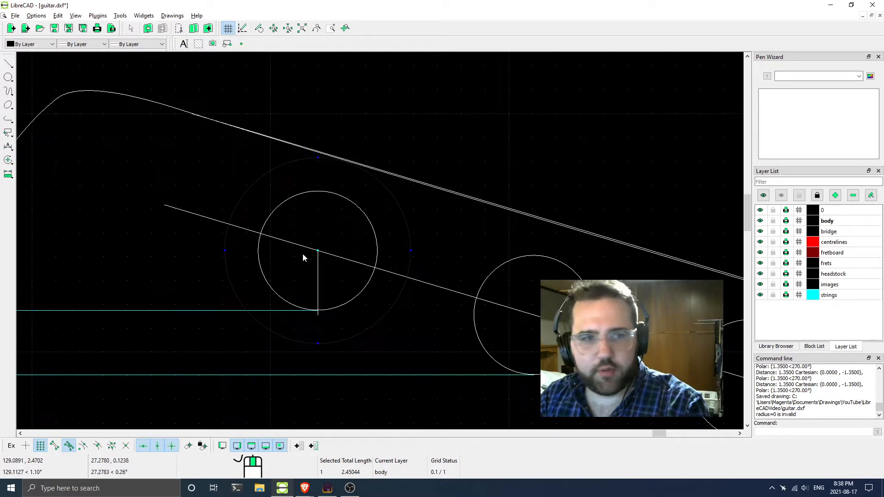
{"action": "key", "text": "Escape"}
{"action": "left_click", "coordinate": [372, 221]}
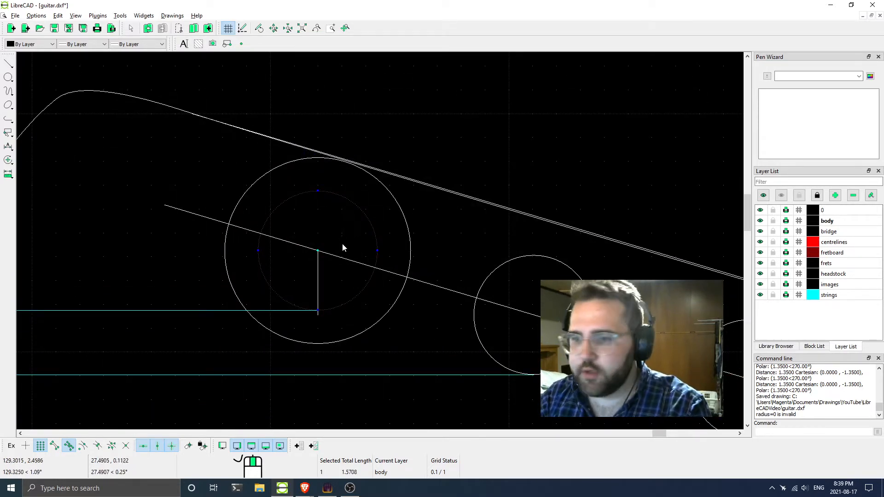
{"action": "key", "text": "Escape"}
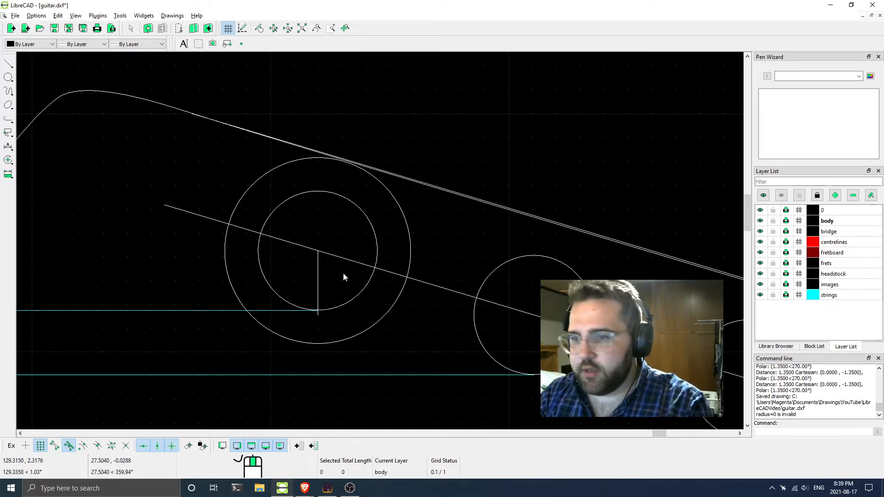
{"action": "scroll", "coordinate": [340, 265], "scroll_direction": "down", "scroll_amount": 4}
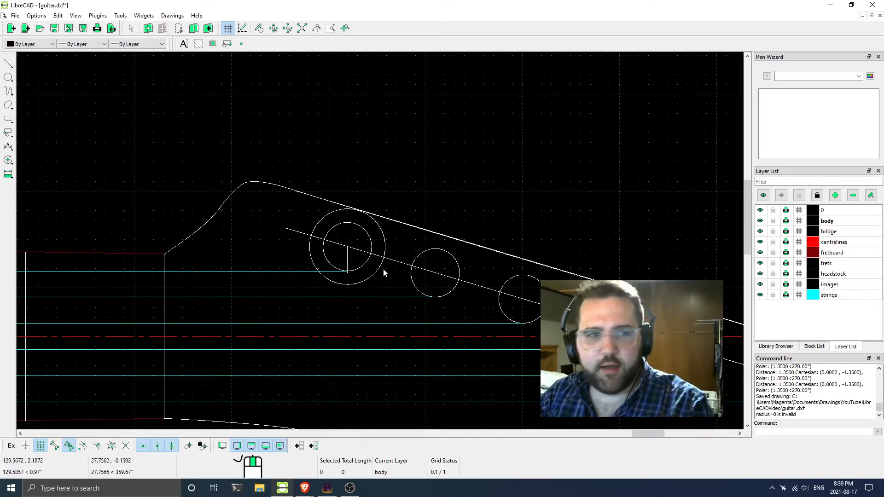
{"action": "scroll", "coordinate": [352, 278], "scroll_direction": "down", "scroll_amount": 2}
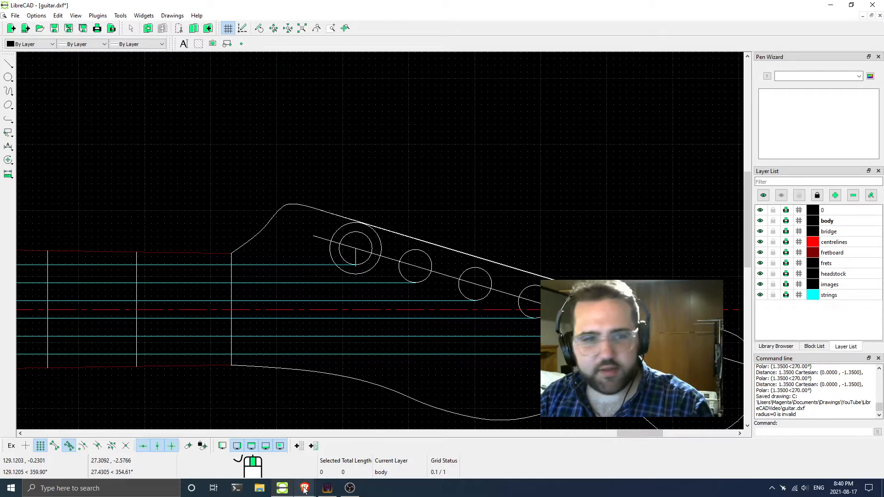
Recheck the tuner's post diameters in the browser's spec drawing, then return to LibreCAD
{"action": "mouse_move", "coordinate": [304, 488]}
{"action": "left_click", "coordinate": [353, 450]}
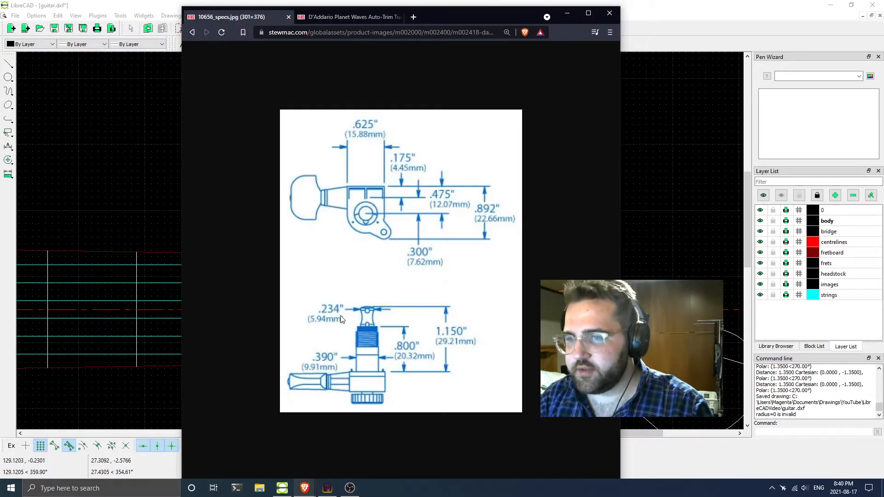
{"action": "left_click_drag", "start_coordinate": [139, 173], "coordinate": [193, 186]}
Draw a center-radius circle with radius .234 at the first tuner's center, snapping to endpoints only
{"action": "scroll", "coordinate": [346, 243], "scroll_direction": "up", "scroll_amount": 4}
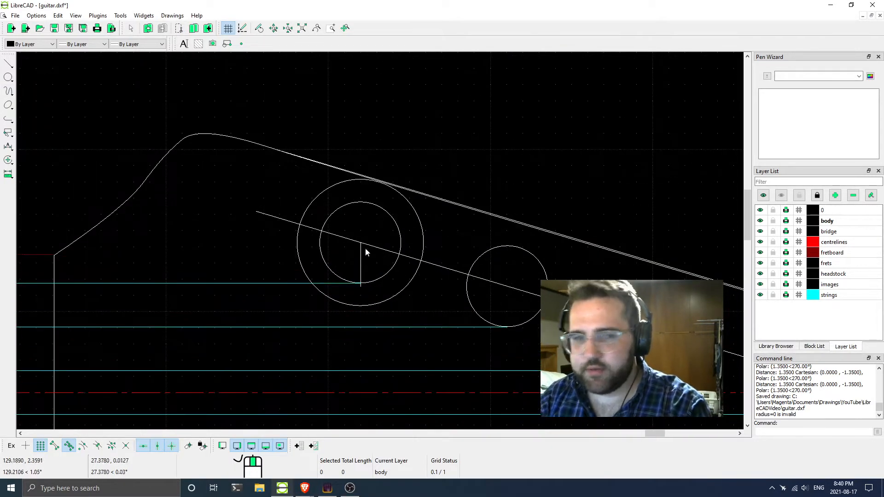
{"action": "left_click", "coordinate": [12, 81]}
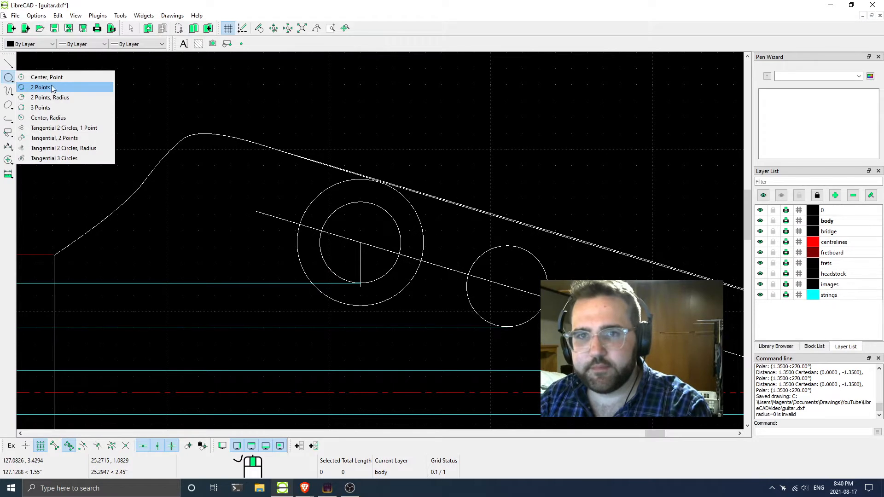
{"action": "left_click", "coordinate": [56, 117]}
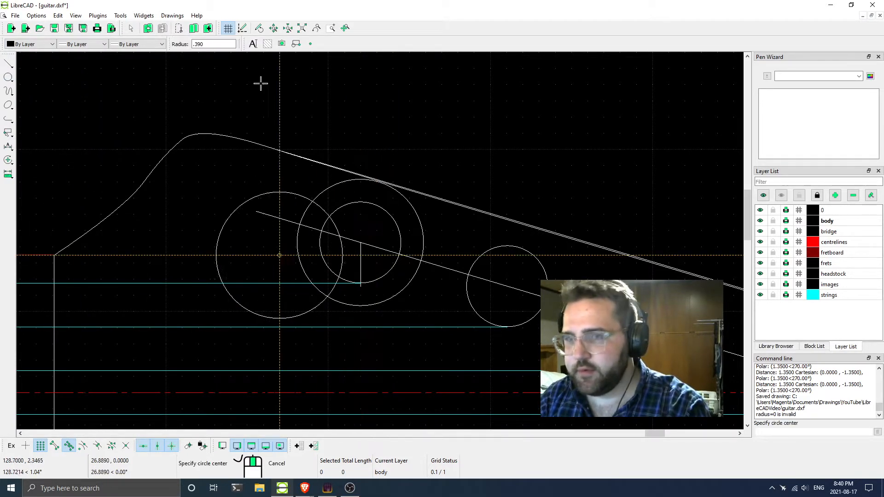
{"action": "triple_click", "coordinate": [205, 44]}
{"action": "type", "text": ".234"}
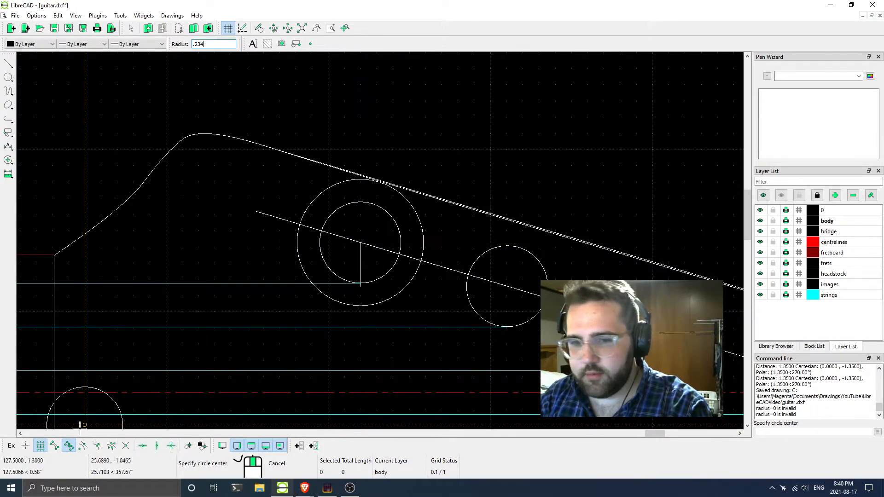
{"action": "left_click", "coordinate": [69, 445]}
{"action": "left_click", "coordinate": [54, 445]}
{"action": "left_click", "coordinate": [40, 446]}
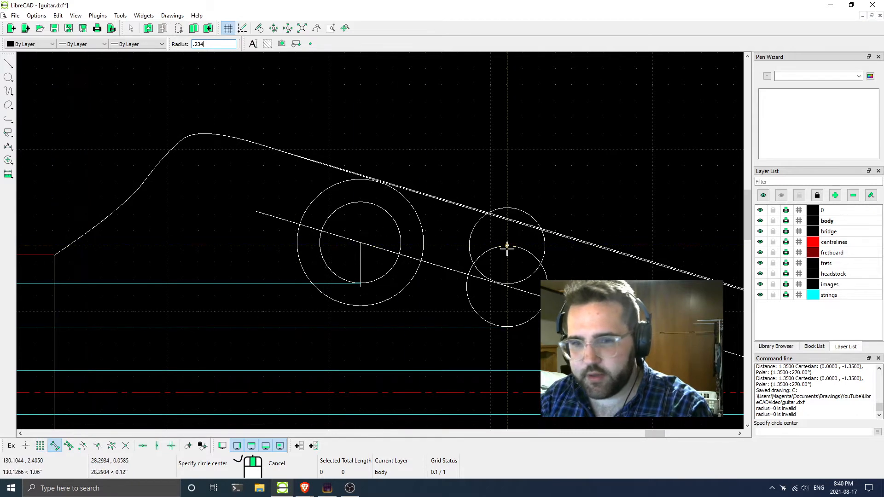
{"action": "scroll", "coordinate": [362, 241], "scroll_direction": "up", "scroll_amount": 2}
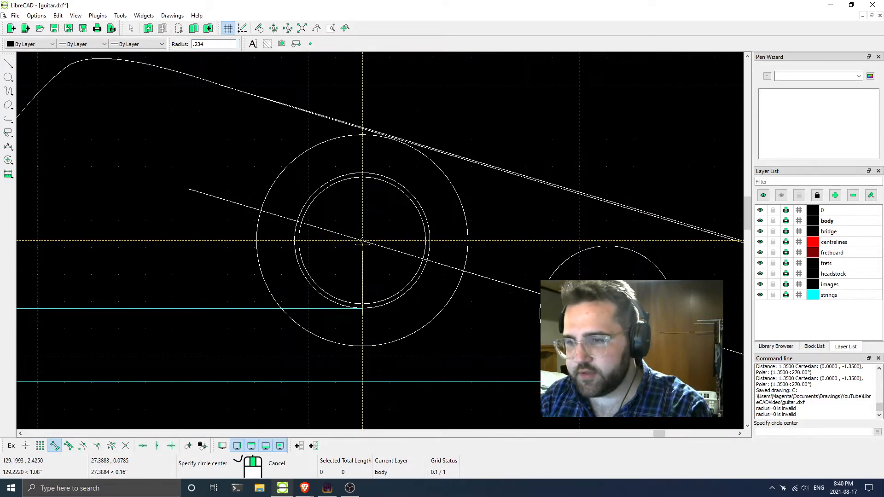
{"action": "scroll", "coordinate": [362, 242], "scroll_direction": "up", "scroll_amount": 2}
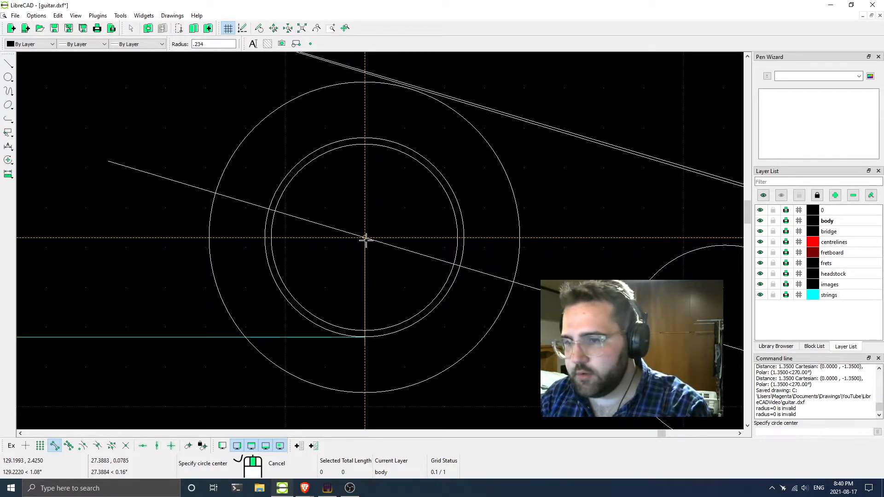
{"action": "left_click", "coordinate": [366, 240]}
{"action": "right_click", "coordinate": [410, 298]}
Select the first tuner's circles and vertical line and examine how they sit on the headstock
{"action": "scroll", "coordinate": [388, 331], "scroll_direction": "down", "scroll_amount": 5}
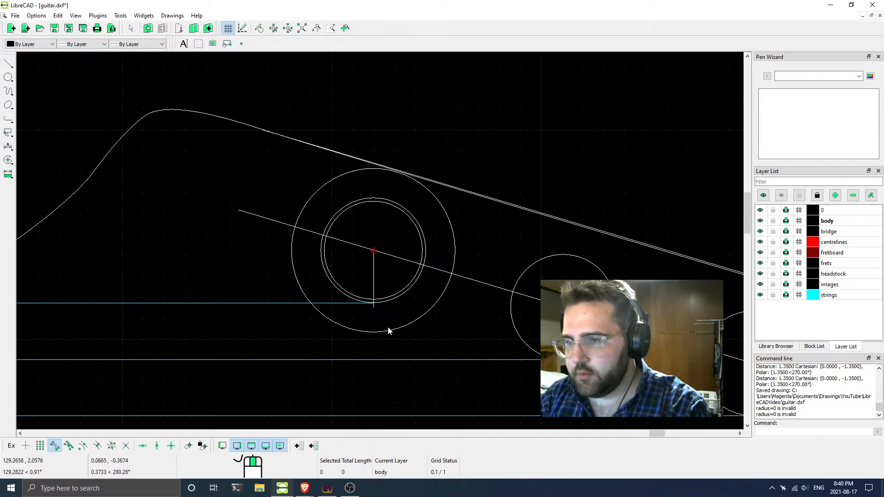
{"action": "scroll", "coordinate": [389, 299], "scroll_direction": "down", "scroll_amount": 1}
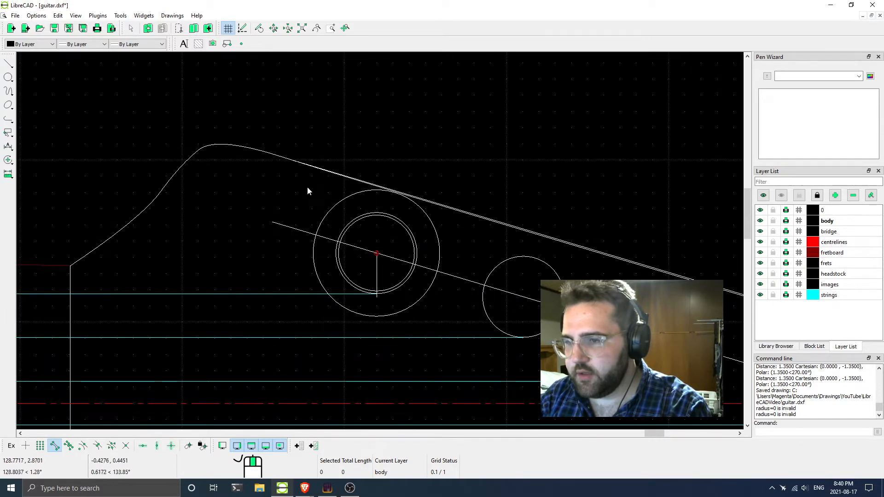
{"action": "left_click_drag", "start_coordinate": [283, 151], "coordinate": [460, 343]}
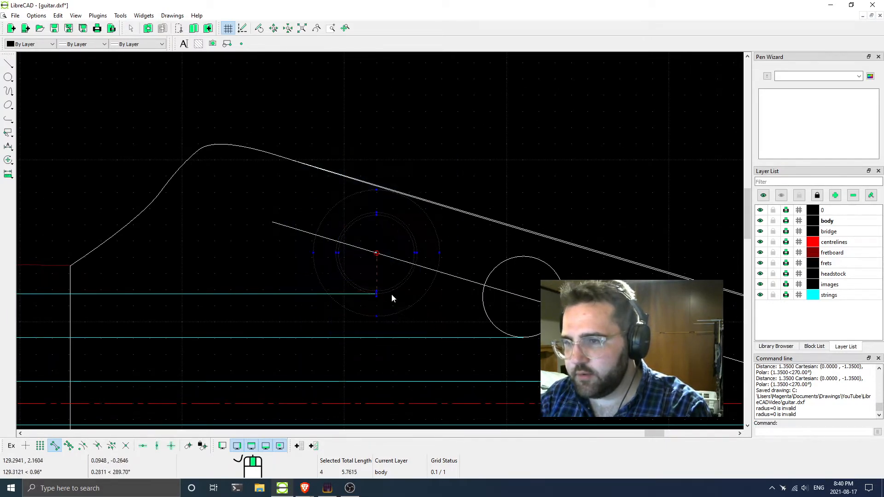
{"action": "scroll", "coordinate": [375, 283], "scroll_direction": "up", "scroll_amount": 4}
{"action": "scroll", "coordinate": [377, 302], "scroll_direction": "down", "scroll_amount": 4}
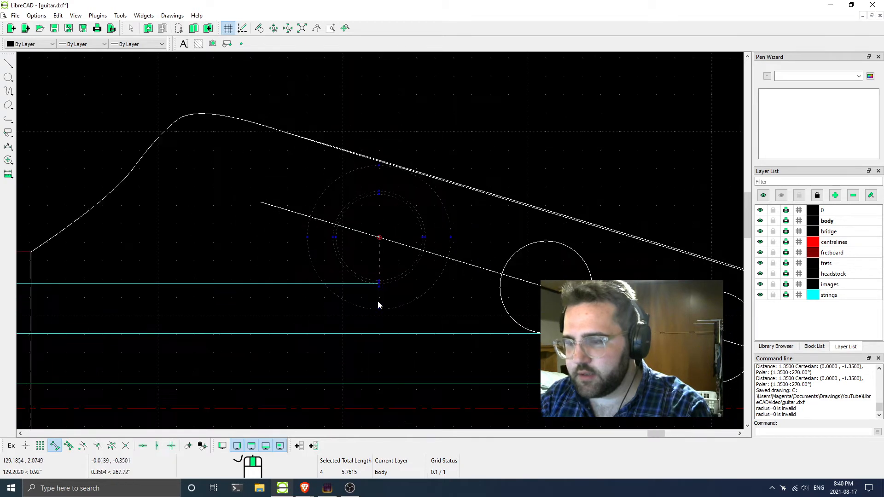
{"action": "scroll", "coordinate": [378, 258], "scroll_direction": "down", "scroll_amount": 3}
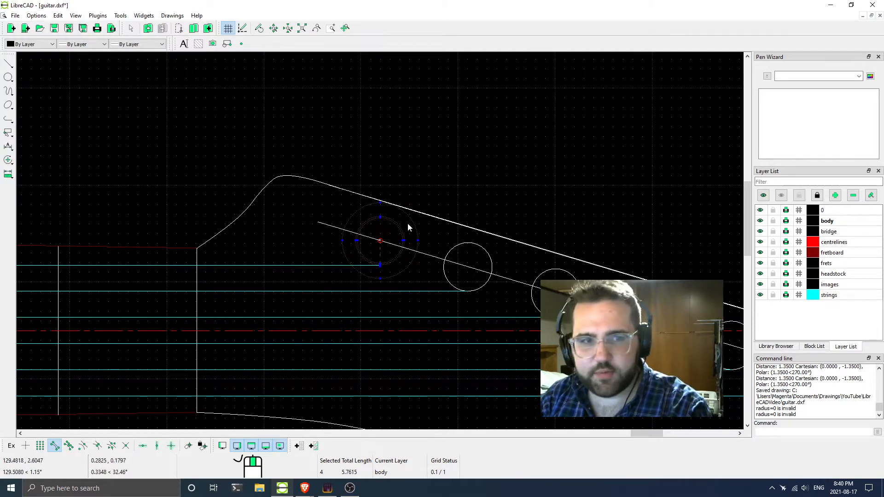
{"action": "scroll", "coordinate": [483, 236], "scroll_direction": "down", "scroll_amount": 4}
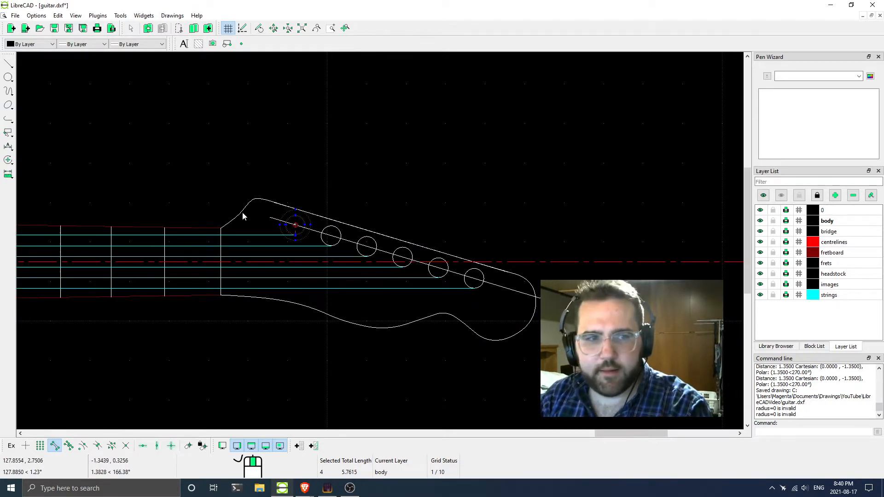
{"action": "scroll", "coordinate": [264, 220], "scroll_direction": "up", "scroll_amount": 6}
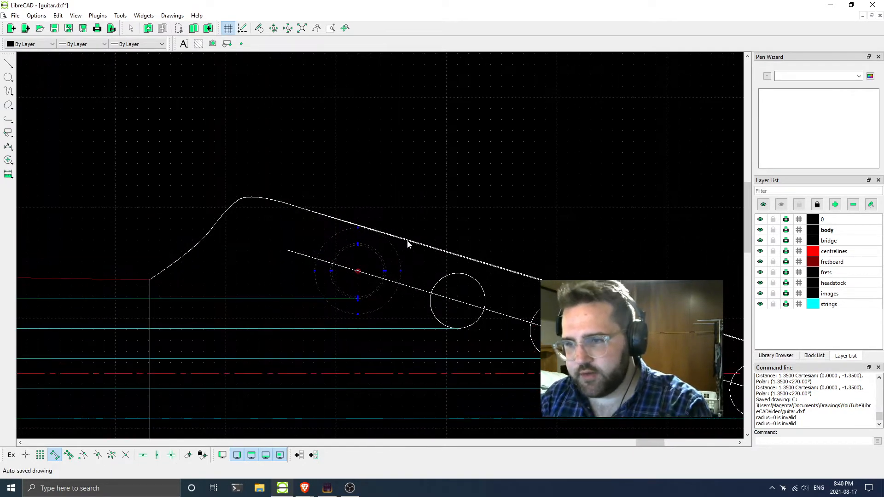
{"action": "scroll", "coordinate": [371, 232], "scroll_direction": "up", "scroll_amount": 3}
{"action": "scroll", "coordinate": [350, 216], "scroll_direction": "down", "scroll_amount": 3}
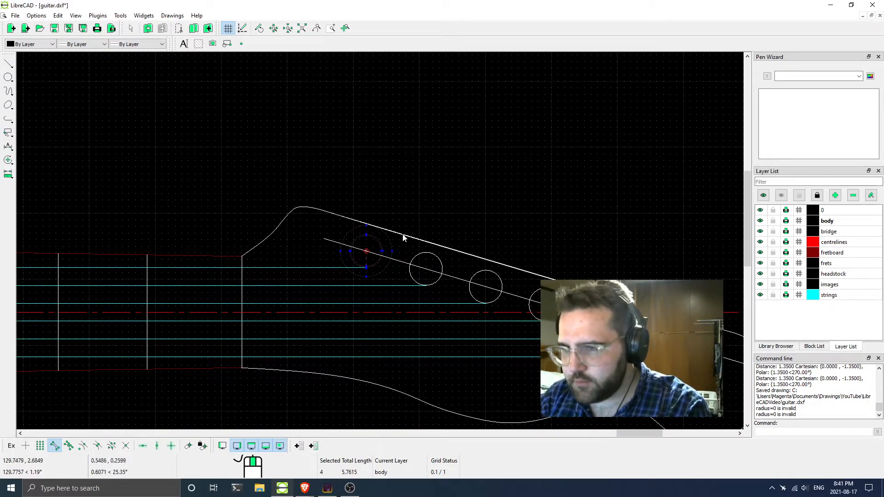
{"action": "middle_click_drag", "start_coordinate": [461, 218], "coordinate": [399, 182]}
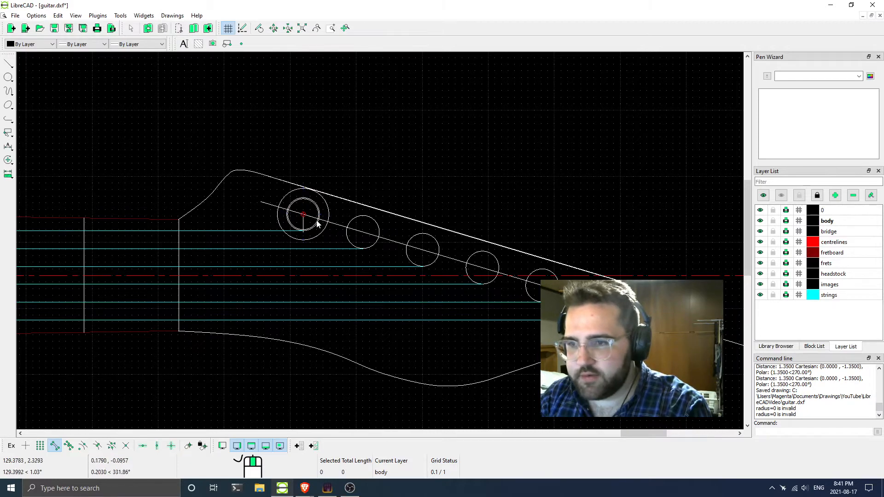
Delete the larger of the two nearly coincident inner circles at the first tuner, leaving its .234-radius circle
{"action": "scroll", "coordinate": [316, 221], "scroll_direction": "up", "scroll_amount": 3}
{"action": "scroll", "coordinate": [304, 249], "scroll_direction": "up", "scroll_amount": 4}
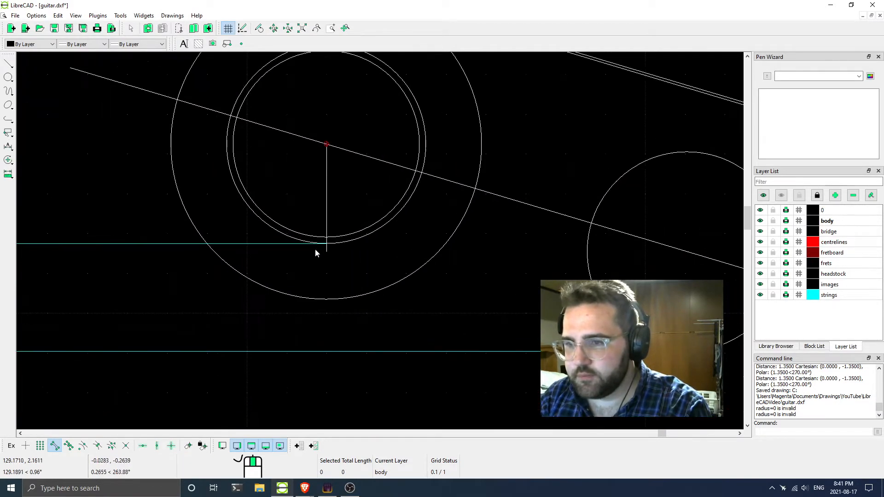
{"action": "scroll", "coordinate": [313, 152], "scroll_direction": "down", "scroll_amount": 4}
{"action": "left_click", "coordinate": [355, 229]}
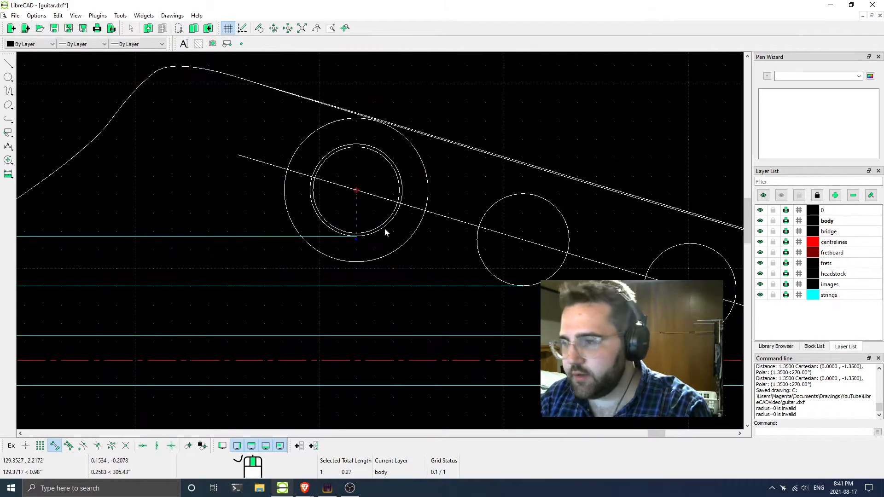
{"action": "left_click", "coordinate": [324, 158]}
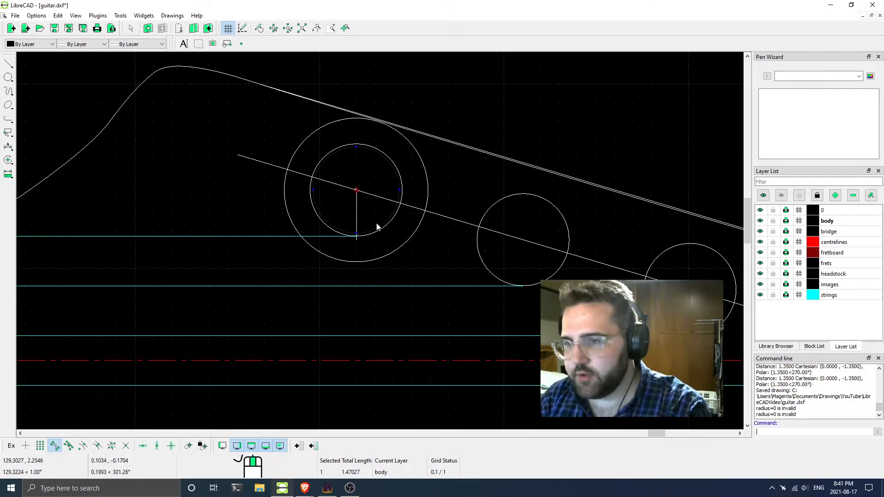
{"action": "scroll", "coordinate": [360, 238], "scroll_direction": "up", "scroll_amount": 6}
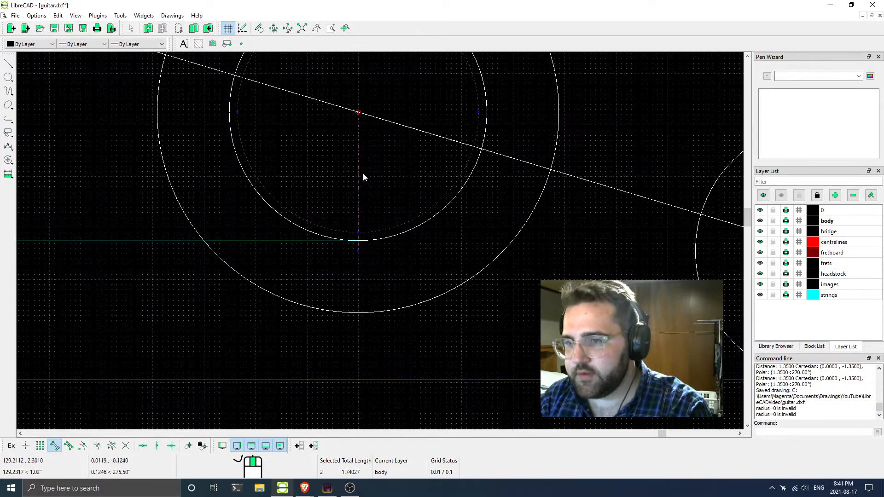
{"action": "scroll", "coordinate": [363, 176], "scroll_direction": "down", "scroll_amount": 6}
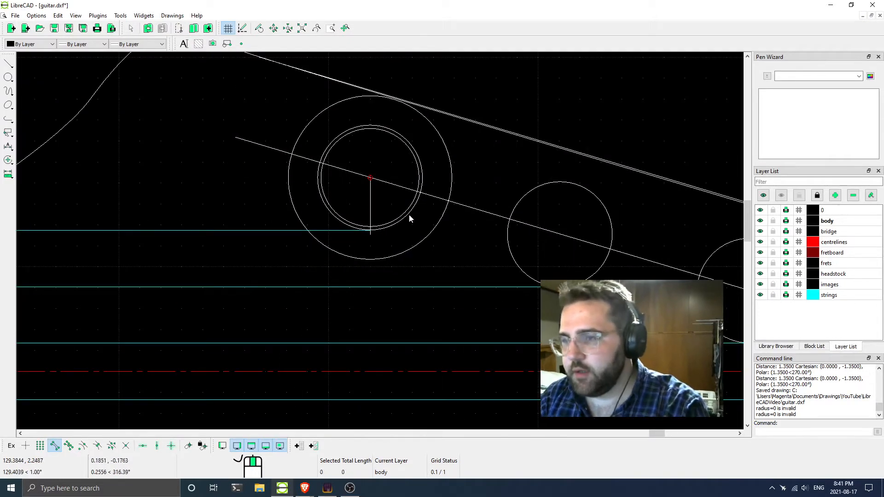
{"action": "key", "text": "Escape"}
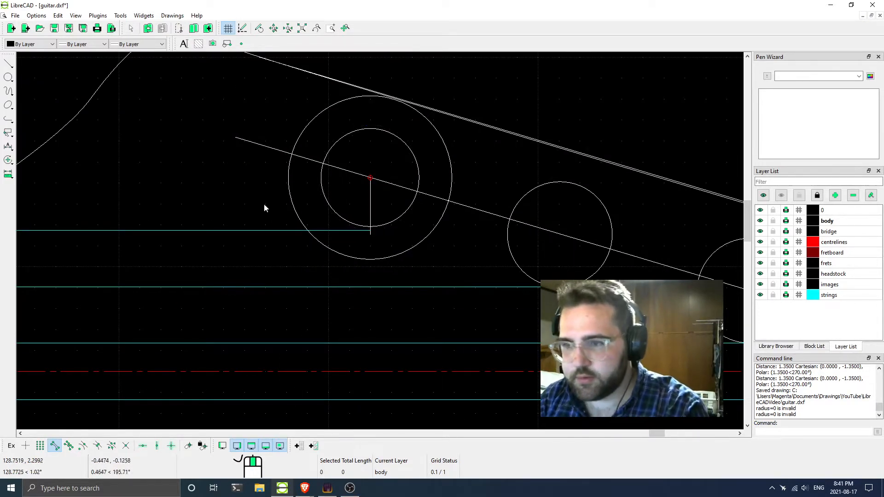
Move/copy the first tuner's two circles and vertical line from the first string's end to the second tuner's string end
{"action": "scroll", "coordinate": [375, 234], "scroll_direction": "up", "scroll_amount": 4}
{"action": "scroll", "coordinate": [373, 230], "scroll_direction": "down", "scroll_amount": 5}
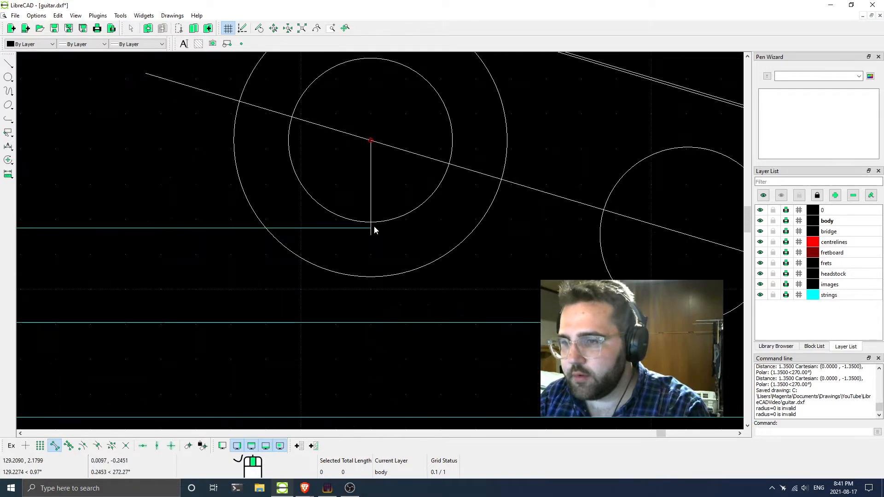
{"action": "left_click_drag", "start_coordinate": [315, 118], "coordinate": [444, 265]}
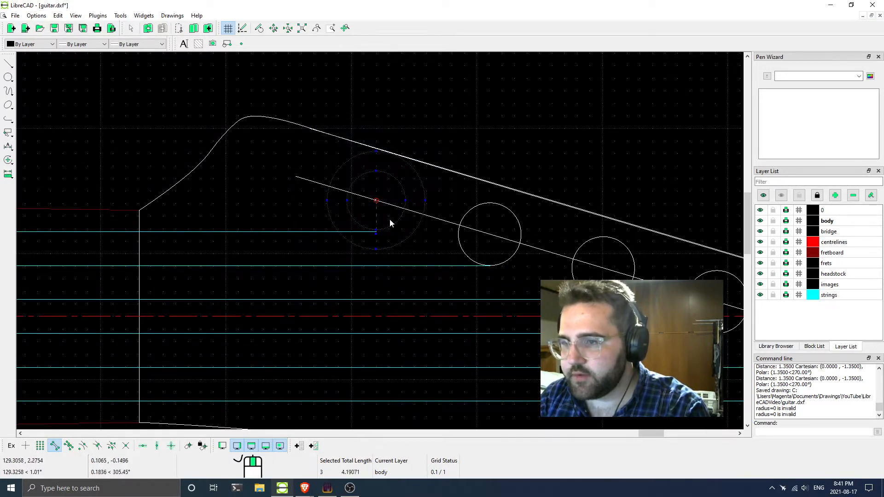
{"action": "scroll", "coordinate": [387, 226], "scroll_direction": "up", "scroll_amount": 6}
{"action": "scroll", "coordinate": [362, 238], "scroll_direction": "up", "scroll_amount": 2}
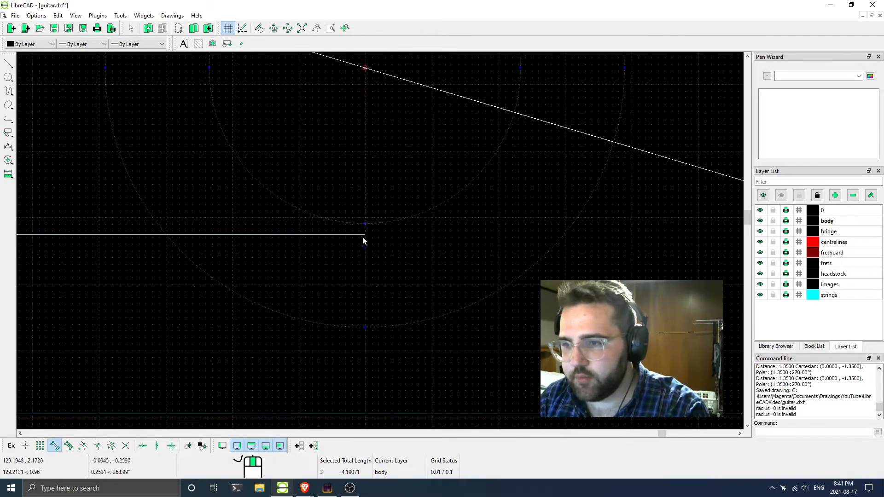
{"action": "left_click", "coordinate": [119, 16]}
{"action": "mouse_move", "coordinate": [138, 102]}
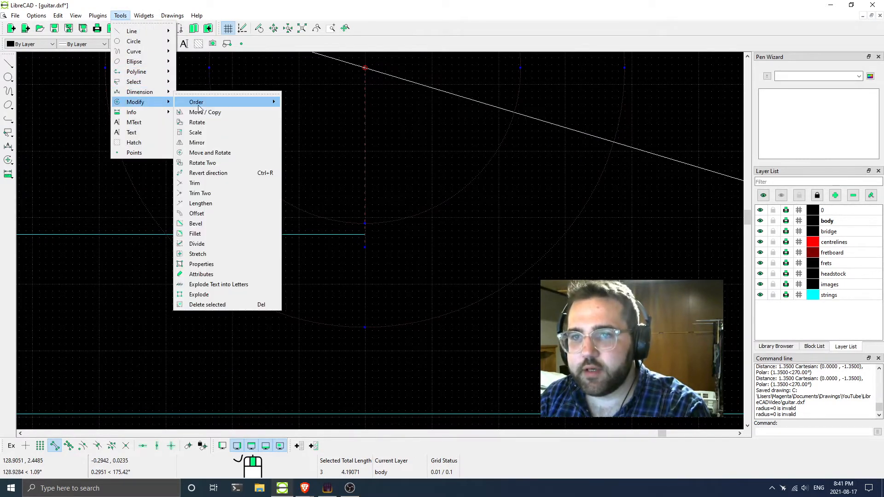
{"action": "left_click", "coordinate": [207, 112]}
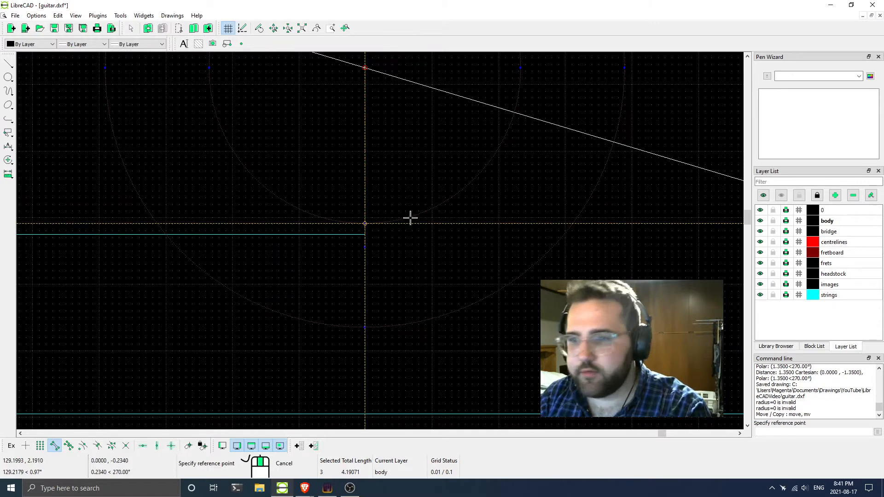
{"action": "left_click", "coordinate": [365, 234]}
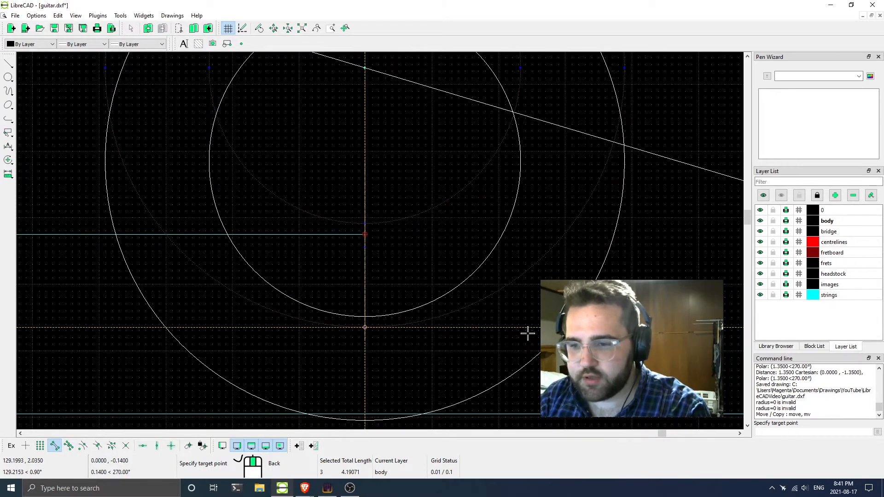
{"action": "scroll", "coordinate": [528, 333], "scroll_direction": "down", "scroll_amount": 5}
{"action": "middle_click_drag", "start_coordinate": [585, 366], "coordinate": [213, 307]}
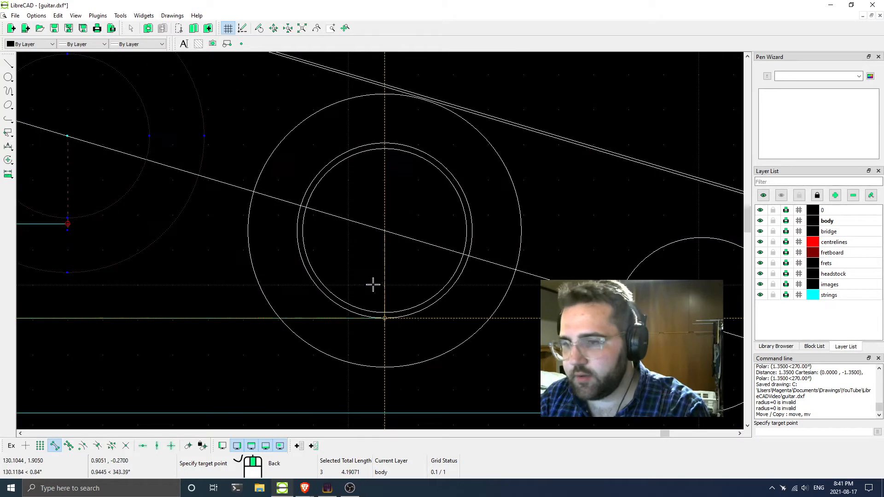
{"action": "left_click", "coordinate": [385, 318]}
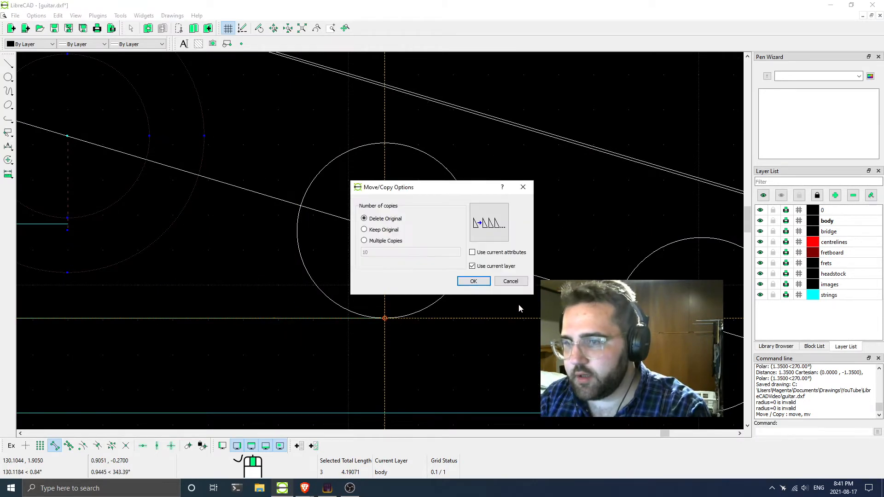
Finish the copy with the original kept and the current-layer option off, and make headstock the active layer
{"action": "left_click", "coordinate": [375, 233]}
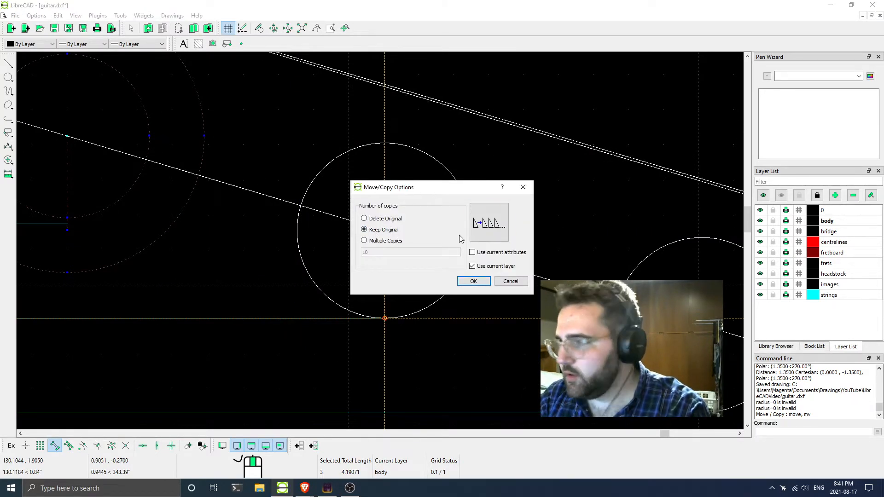
{"action": "left_click", "coordinate": [472, 266]}
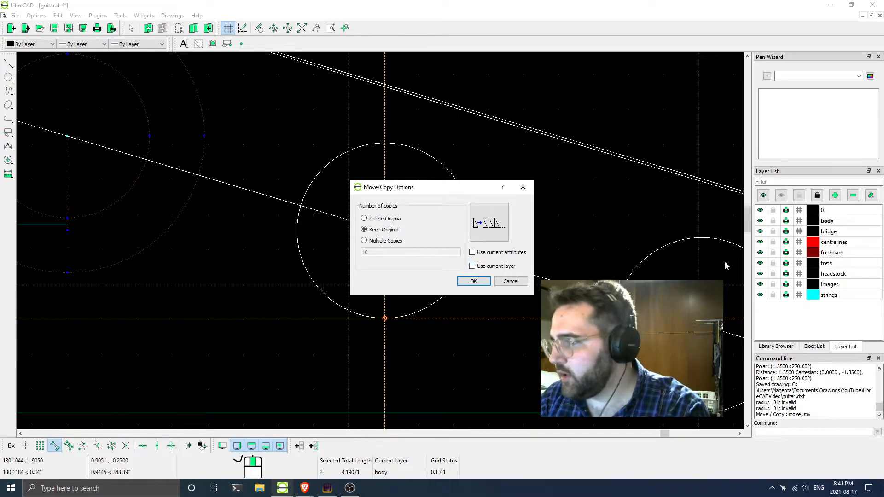
{"action": "left_click", "coordinate": [473, 281]}
{"action": "left_click", "coordinate": [833, 274]}
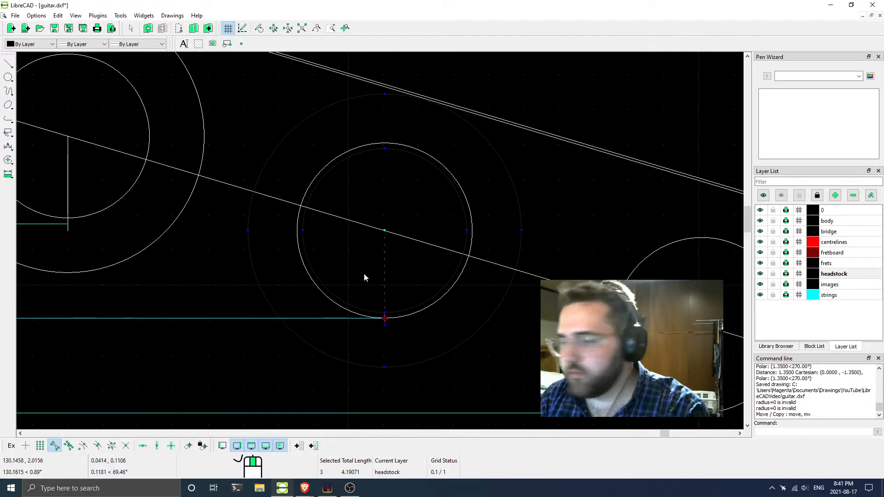
Copy the second tuner's selected circles and vertical line to the third tuner's string end, keeping the original
{"action": "scroll", "coordinate": [322, 184], "scroll_direction": "down", "scroll_amount": 4}
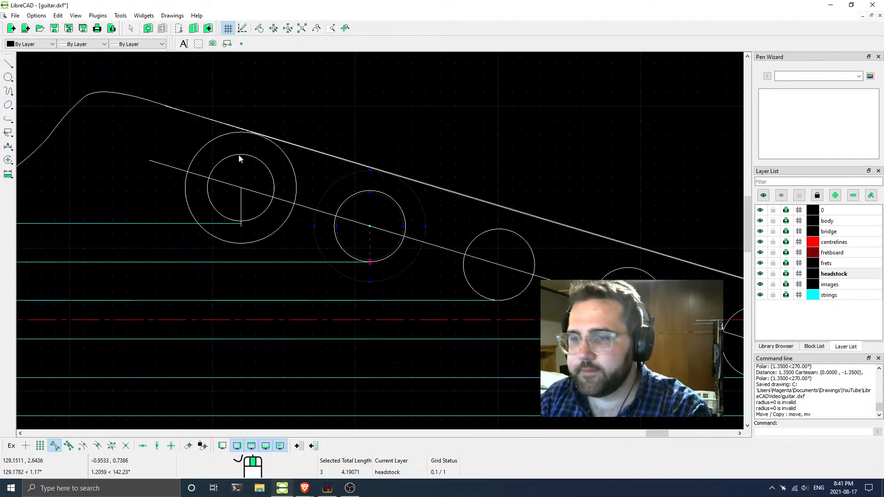
{"action": "scroll", "coordinate": [408, 171], "scroll_direction": "down", "scroll_amount": 2}
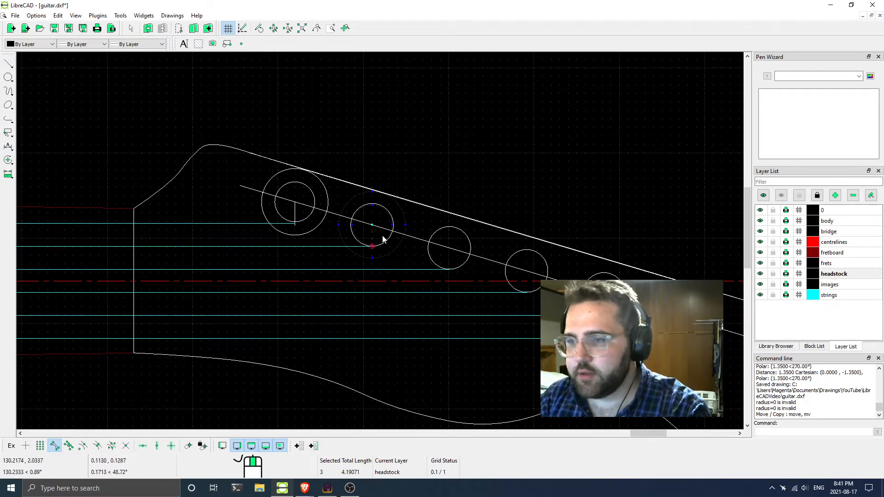
{"action": "scroll", "coordinate": [382, 235], "scroll_direction": "up", "scroll_amount": 3}
{"action": "middle_click_drag", "start_coordinate": [521, 282], "coordinate": [451, 259]}
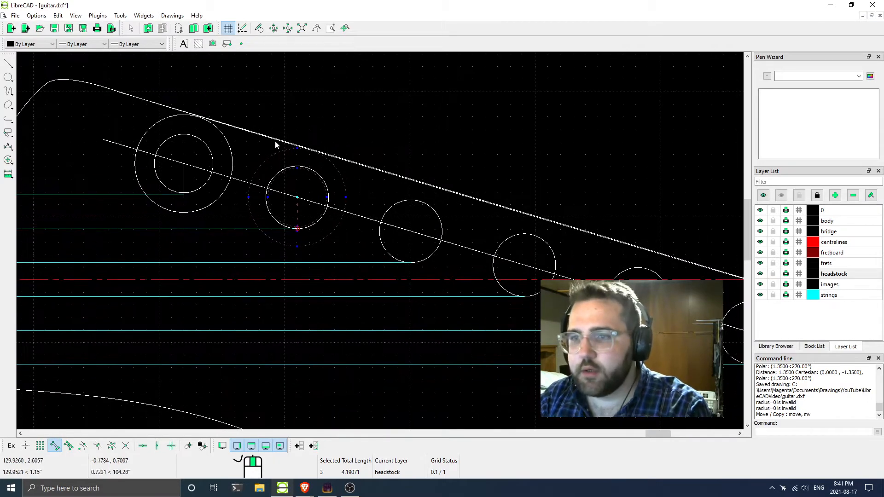
{"action": "right_click", "coordinate": [364, 172]}
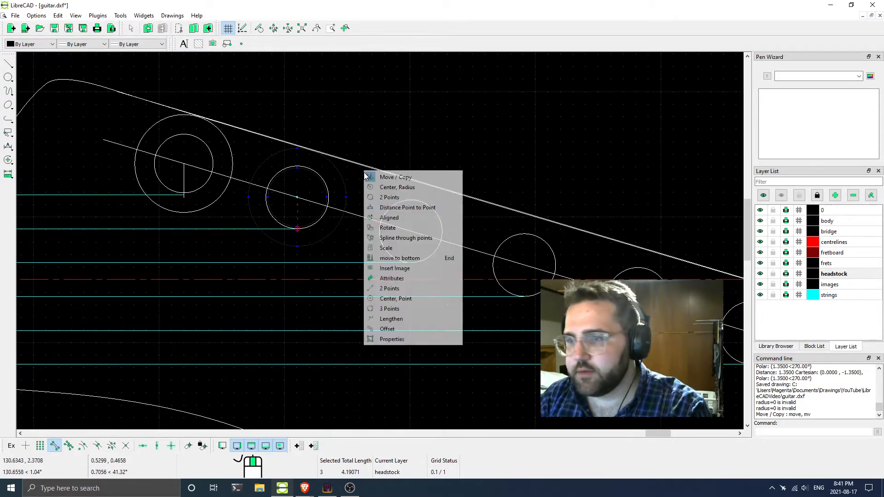
{"action": "left_click", "coordinate": [391, 177]}
{"action": "scroll", "coordinate": [298, 232], "scroll_direction": "up", "scroll_amount": 1}
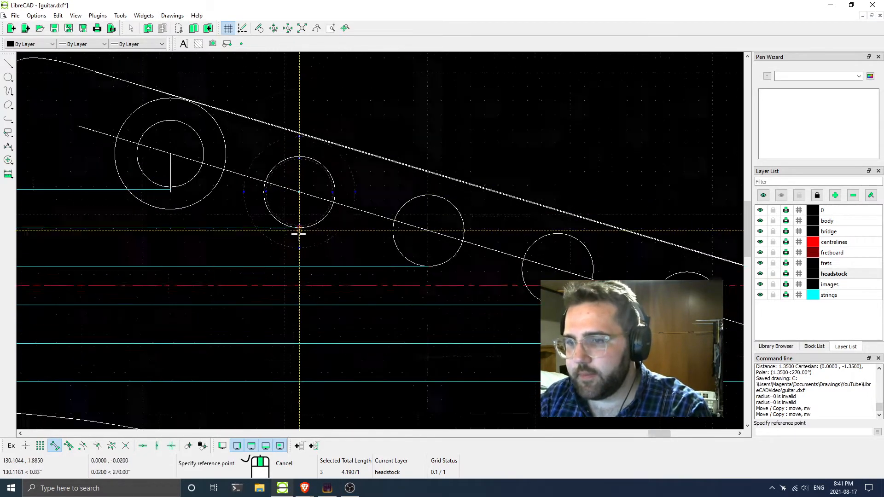
{"action": "scroll", "coordinate": [298, 233], "scroll_direction": "up", "scroll_amount": 5}
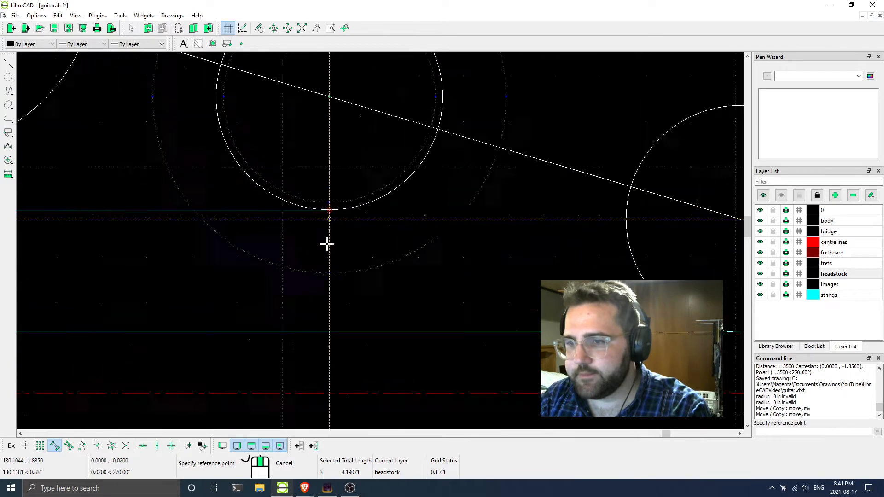
{"action": "left_click", "coordinate": [334, 199]}
{"action": "scroll", "coordinate": [422, 259], "scroll_direction": "down", "scroll_amount": 6}
{"action": "scroll", "coordinate": [349, 266], "scroll_direction": "up", "scroll_amount": 2}
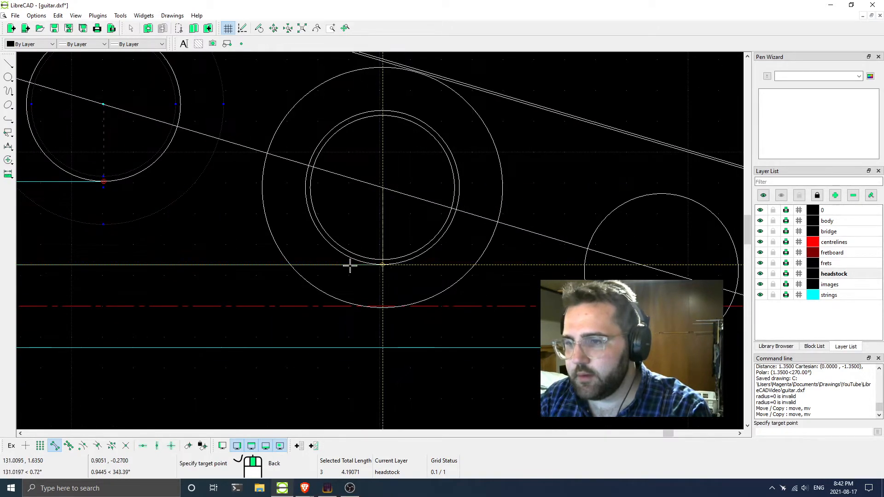
{"action": "left_click", "coordinate": [384, 266]}
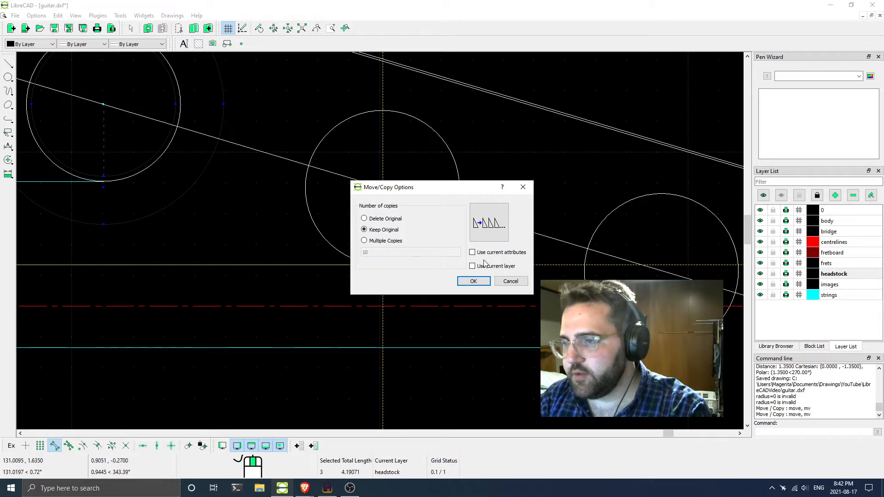
{"action": "left_click", "coordinate": [473, 281]}
Try to copy the third tuner's outer circle, larger inner circle and vertical line to the fourth tuner's string end, keeping the original
{"action": "scroll", "coordinate": [310, 228], "scroll_direction": "down", "scroll_amount": 4}
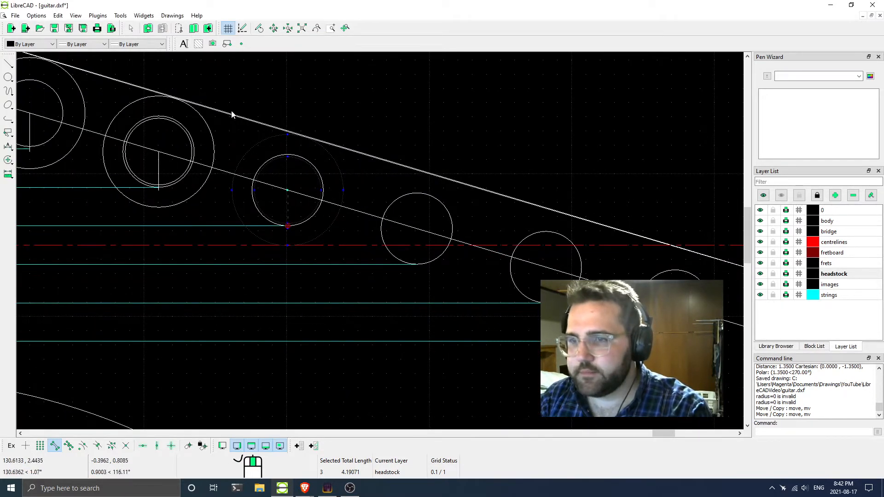
{"action": "left_click_drag", "start_coordinate": [232, 114], "coordinate": [375, 283]}
{"action": "key", "text": "Escape"}
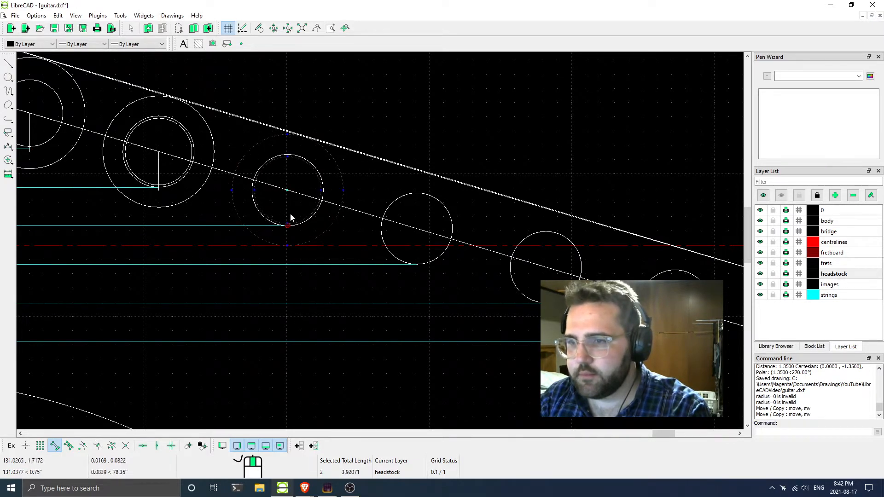
{"action": "left_click", "coordinate": [315, 213]}
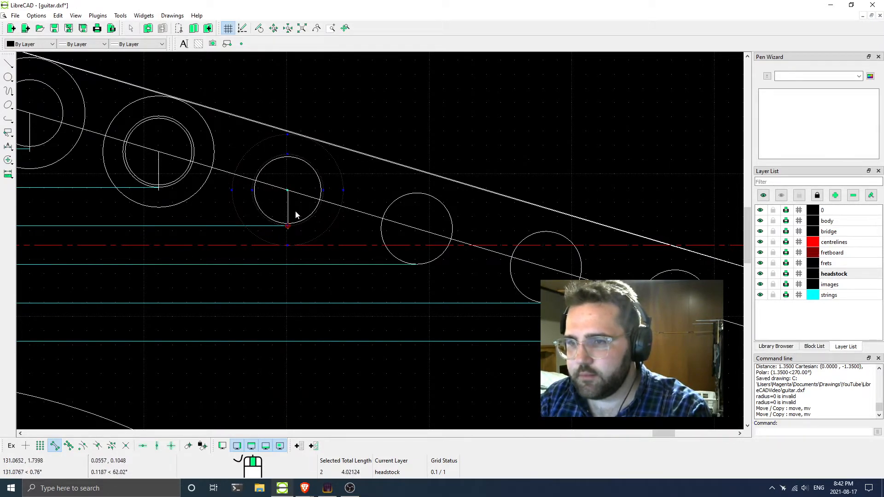
{"action": "scroll", "coordinate": [296, 214], "scroll_direction": "up", "scroll_amount": 3}
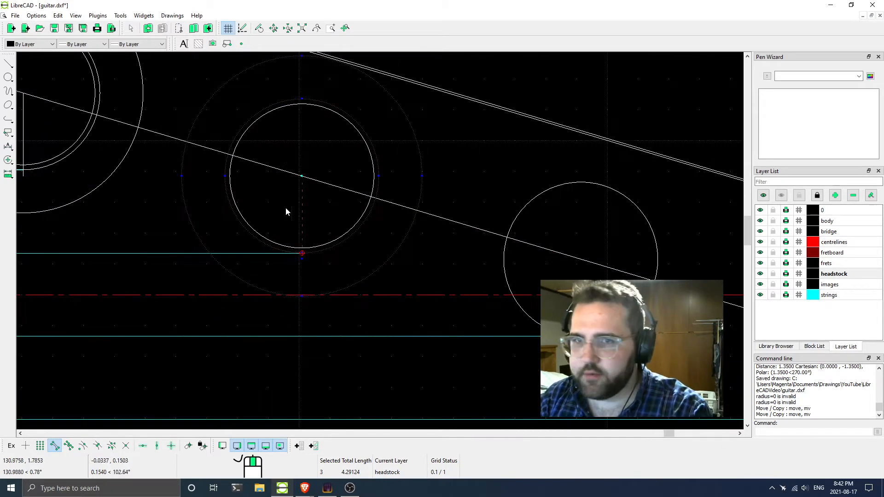
{"action": "scroll", "coordinate": [428, 258], "scroll_direction": "down", "scroll_amount": 4}
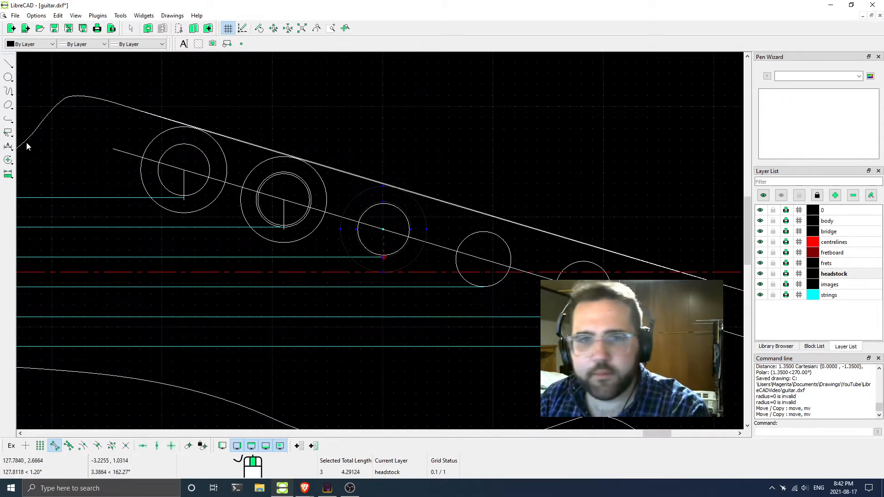
{"action": "right_click", "coordinate": [266, 221]}
{"action": "left_click", "coordinate": [305, 229]}
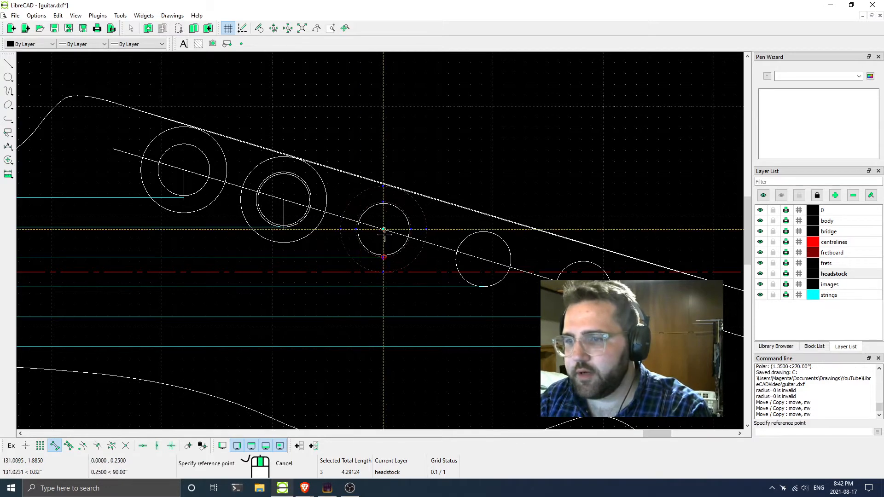
{"action": "scroll", "coordinate": [394, 263], "scroll_direction": "up", "scroll_amount": 2}
{"action": "scroll", "coordinate": [382, 256], "scroll_direction": "up", "scroll_amount": 2}
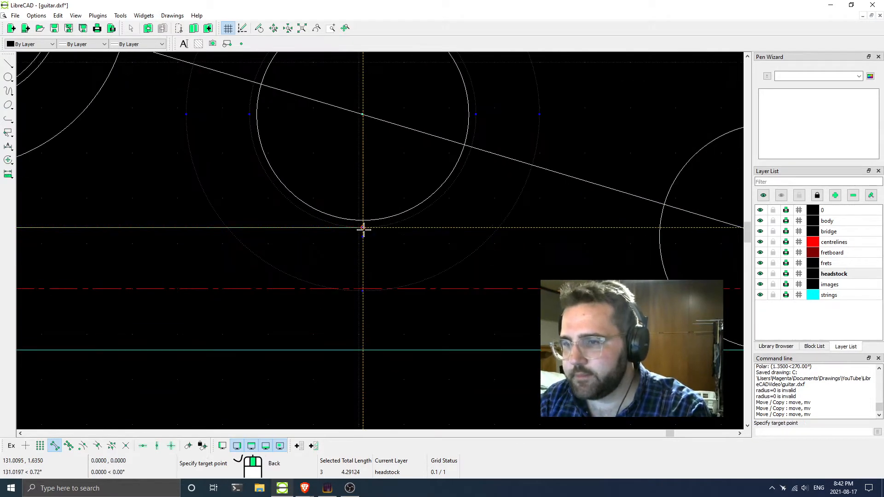
{"action": "scroll", "coordinate": [363, 229], "scroll_direction": "down", "scroll_amount": 2}
{"action": "left_click", "coordinate": [357, 271]}
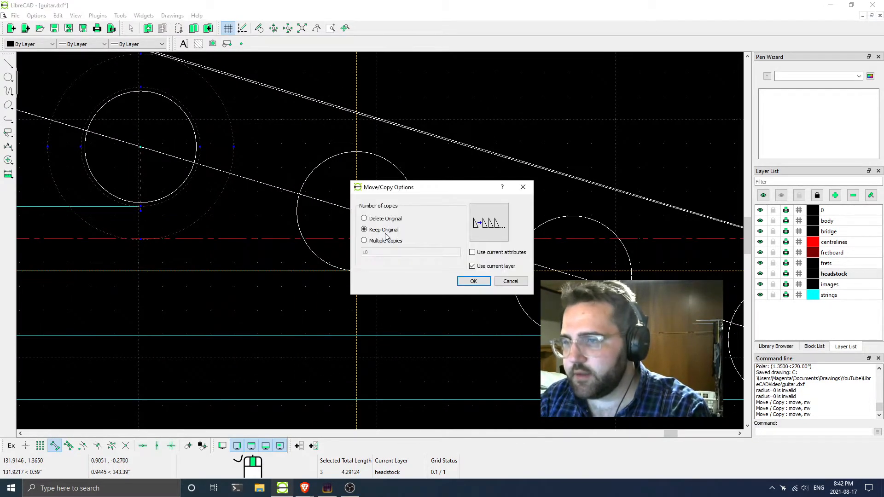
{"action": "left_click", "coordinate": [483, 284]}
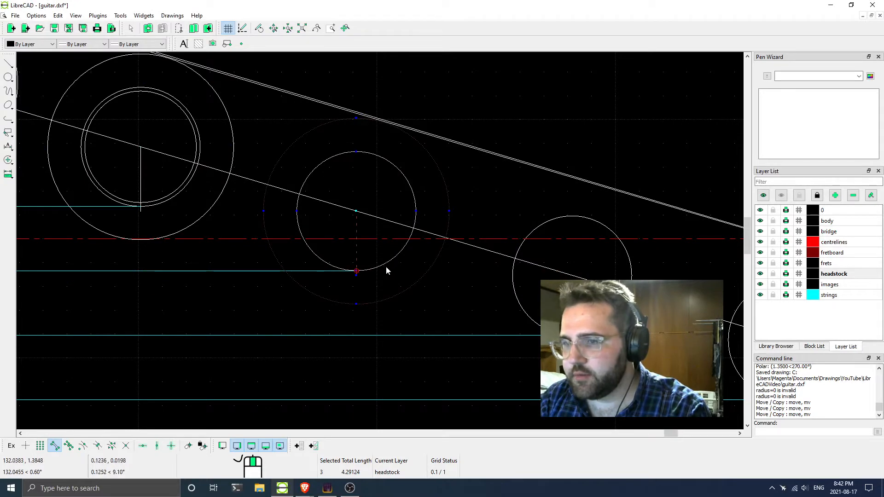
Undo the last copy made at the fourth tuner
{"action": "middle_click_drag", "start_coordinate": [363, 267], "coordinate": [333, 258]}
{"action": "key", "text": "ctrl+z"}
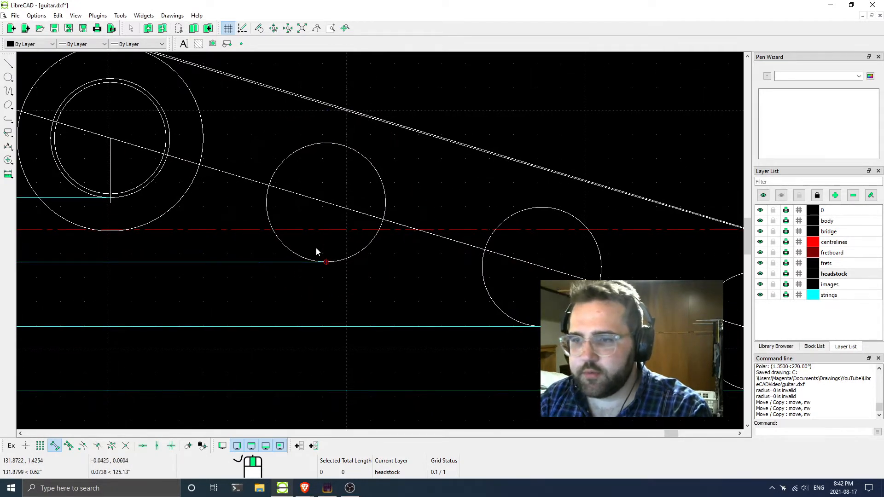
Undo and redo the copy at the third tuner so that its circles and vertical line are selected again
{"action": "key", "text": "ctrl+z"}
{"action": "middle_click_drag", "start_coordinate": [165, 228], "coordinate": [289, 249]}
{"action": "key", "text": "ctrl+y"}
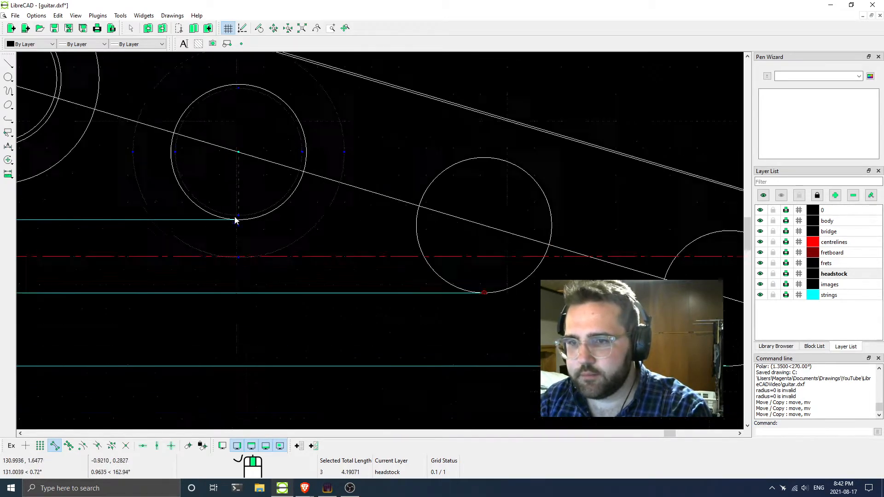
Copy the third tuner's selected circles and vertical line from its string end to the fourth tuner's string end, keeping the original
{"action": "scroll", "coordinate": [233, 216], "scroll_direction": "up", "scroll_amount": 4}
{"action": "right_click", "coordinate": [276, 229]}
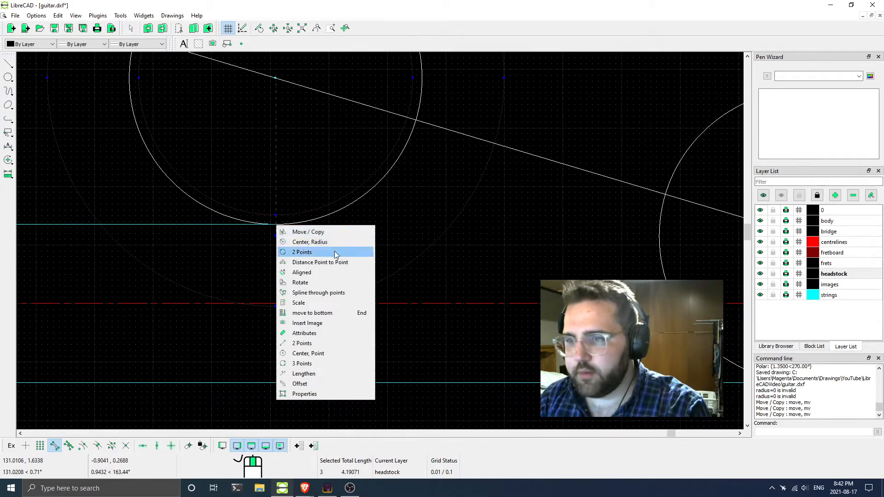
{"action": "left_click", "coordinate": [314, 233]}
{"action": "left_click", "coordinate": [275, 225]}
{"action": "scroll", "coordinate": [382, 242], "scroll_direction": "down", "scroll_amount": 4}
{"action": "middle_click_drag", "start_coordinate": [441, 269], "coordinate": [173, 242]}
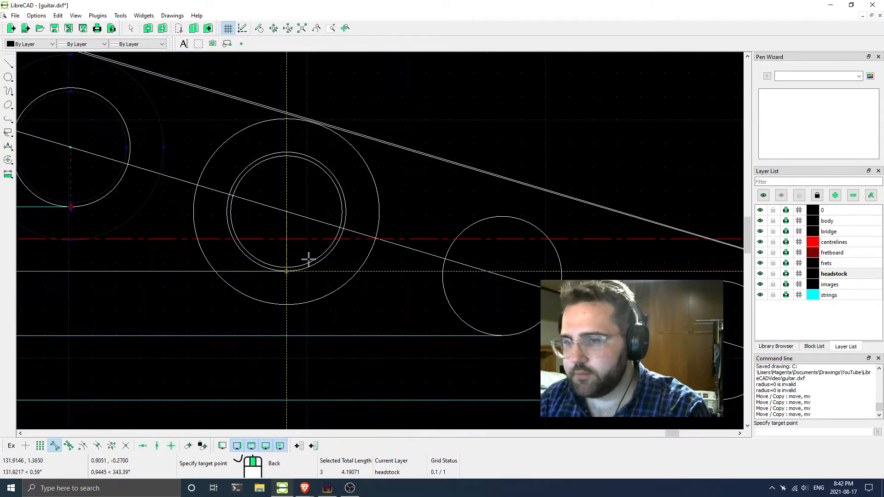
{"action": "left_click", "coordinate": [285, 272]}
{"action": "left_click", "coordinate": [475, 281]}
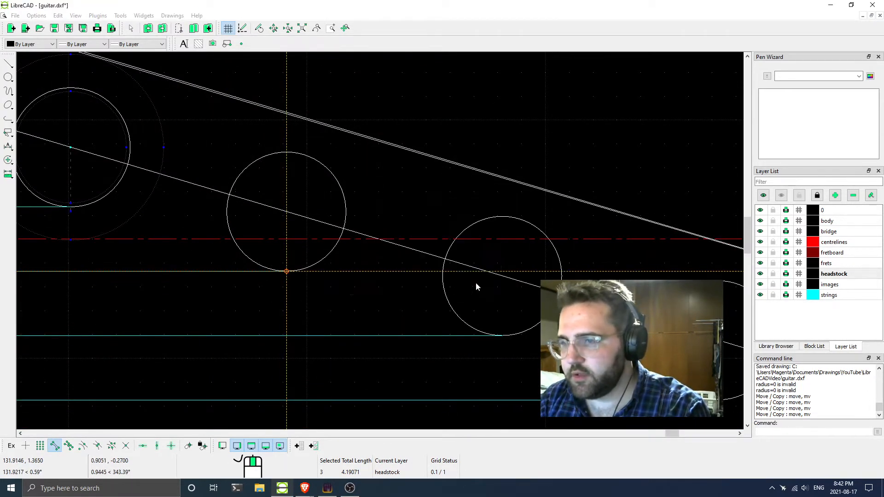
Copy the fourth tuner's selected circles and vertical line to the fifth tuner's string end, keeping the original
{"action": "middle_click_drag", "start_coordinate": [387, 270], "coordinate": [291, 236]}
{"action": "right_click", "coordinate": [283, 235]}
{"action": "left_click", "coordinate": [356, 242]}
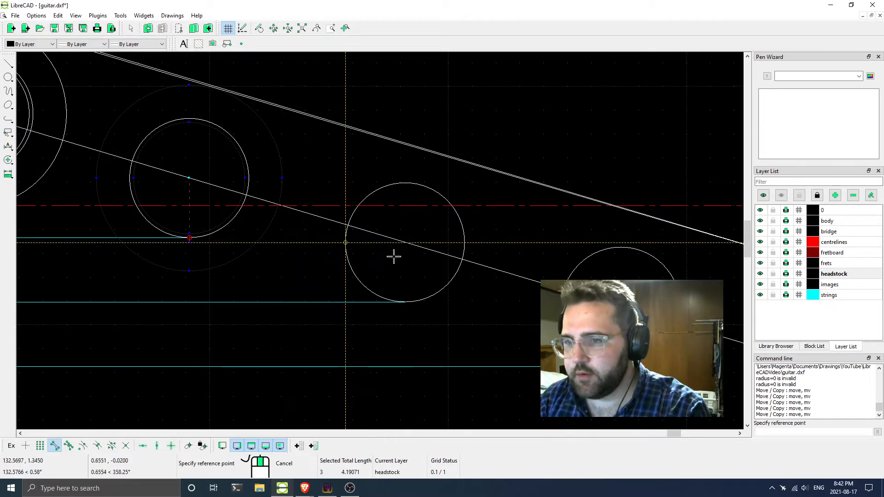
{"action": "scroll", "coordinate": [190, 239], "scroll_direction": "up", "scroll_amount": 3}
{"action": "scroll", "coordinate": [183, 242], "scroll_direction": "up", "scroll_amount": 5}
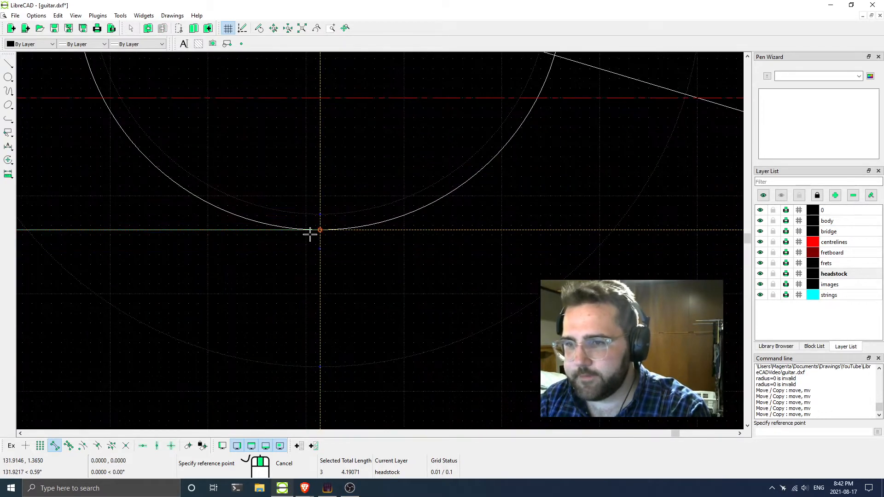
{"action": "left_click", "coordinate": [324, 232]}
{"action": "scroll", "coordinate": [359, 239], "scroll_direction": "down", "scroll_amount": 8}
{"action": "middle_click_drag", "start_coordinate": [364, 263], "coordinate": [64, 219]}
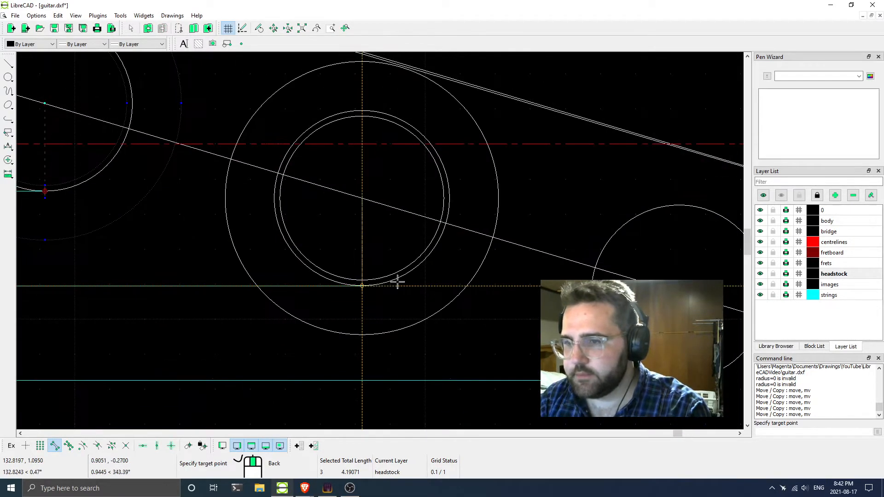
{"action": "left_click", "coordinate": [361, 285]}
{"action": "left_click", "coordinate": [485, 282]}
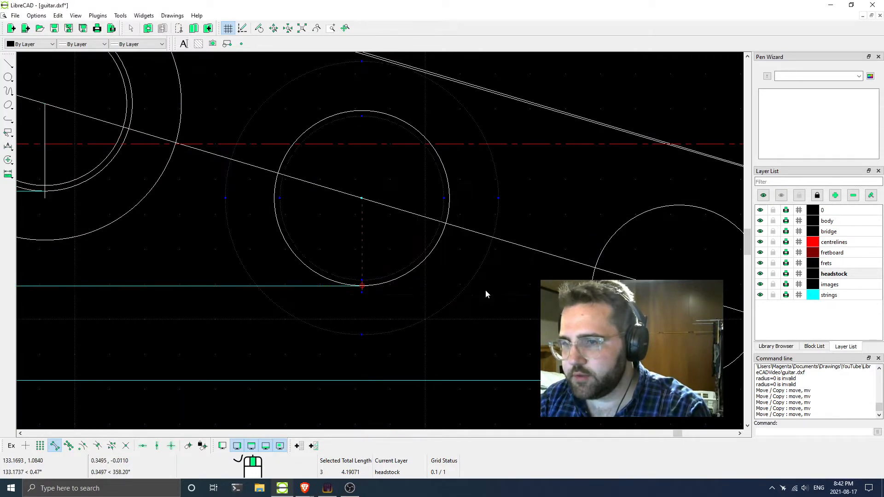
Copy the fifth tuner's selected circles and vertical line to the sixth tuner's string end, keeping the original on the current layer, and end the command
{"action": "middle_click_drag", "start_coordinate": [486, 289], "coordinate": [215, 221]}
{"action": "scroll", "coordinate": [226, 224], "scroll_direction": "down", "scroll_amount": 3}
{"action": "right_click", "coordinate": [242, 234]}
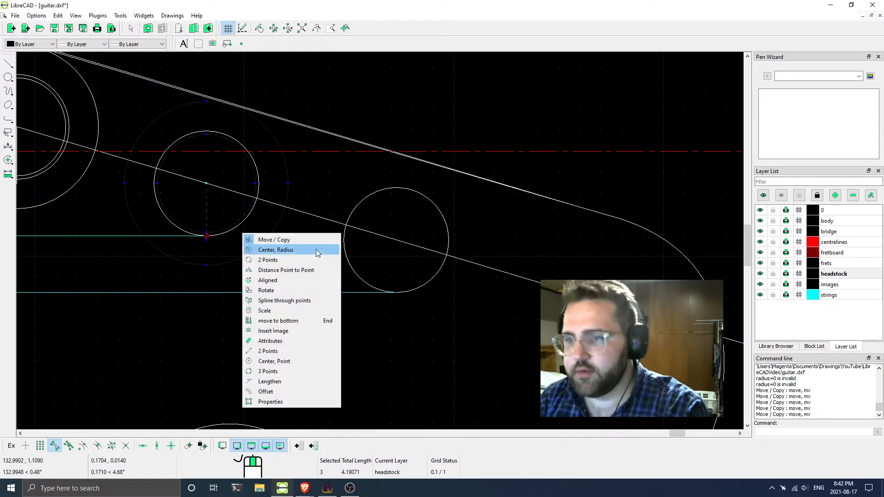
{"action": "left_click", "coordinate": [291, 239]}
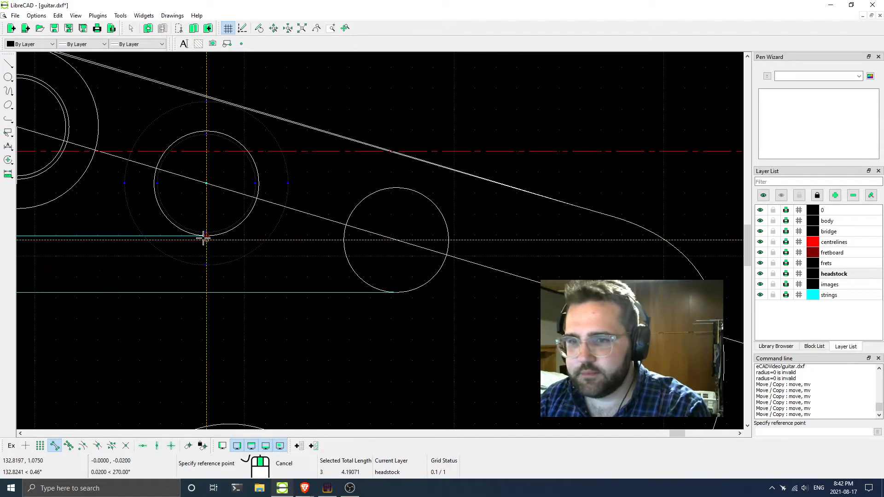
{"action": "scroll", "coordinate": [203, 238], "scroll_direction": "up", "scroll_amount": 5}
{"action": "left_click", "coordinate": [277, 227]}
{"action": "scroll", "coordinate": [371, 252], "scroll_direction": "down", "scroll_amount": 5}
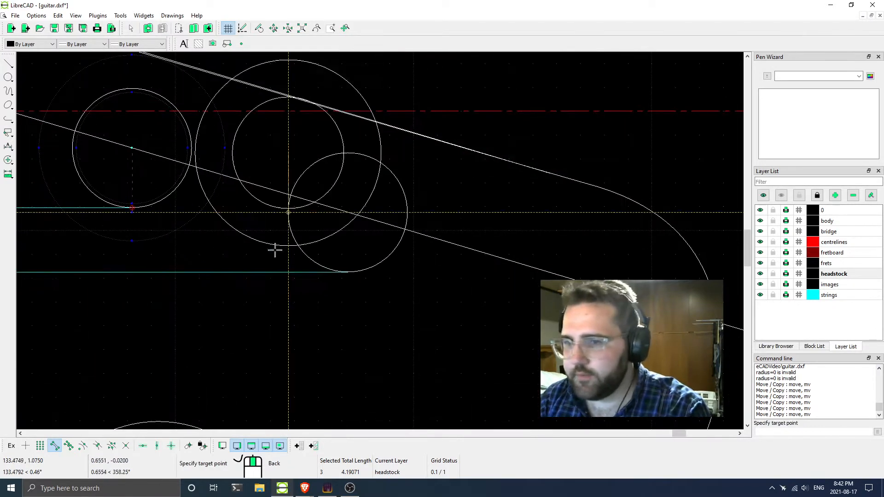
{"action": "left_click", "coordinate": [347, 271]}
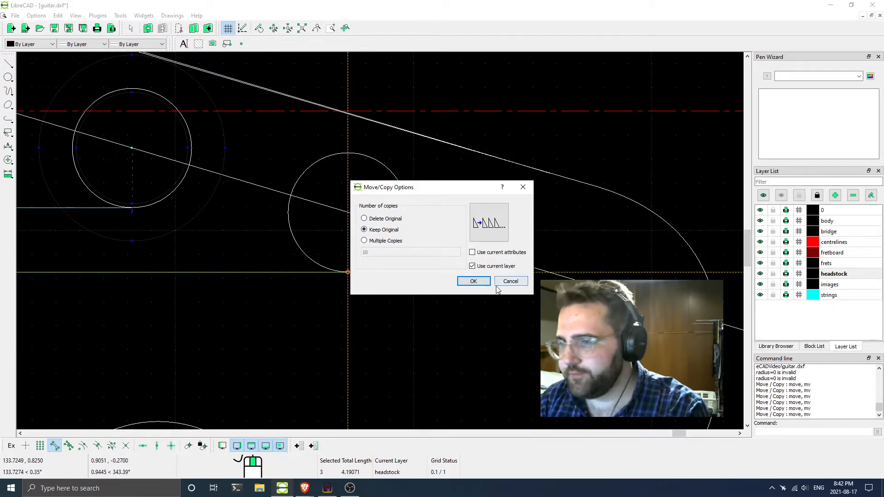
{"action": "left_click", "coordinate": [472, 281]}
{"action": "scroll", "coordinate": [200, 252], "scroll_direction": "down", "scroll_amount": 9}
{"action": "key", "text": "Escape"}
Delete the larger of the two nearly coincident inner circles at the second and third tuners
{"action": "middle_click_drag", "start_coordinate": [193, 218], "coordinate": [372, 271]}
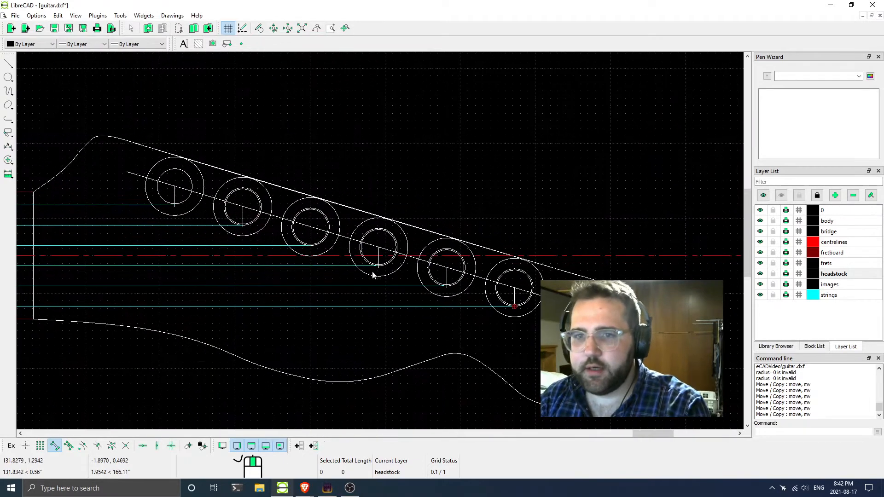
{"action": "scroll", "coordinate": [223, 230], "scroll_direction": "up", "scroll_amount": 8}
{"action": "left_click", "coordinate": [308, 208]}
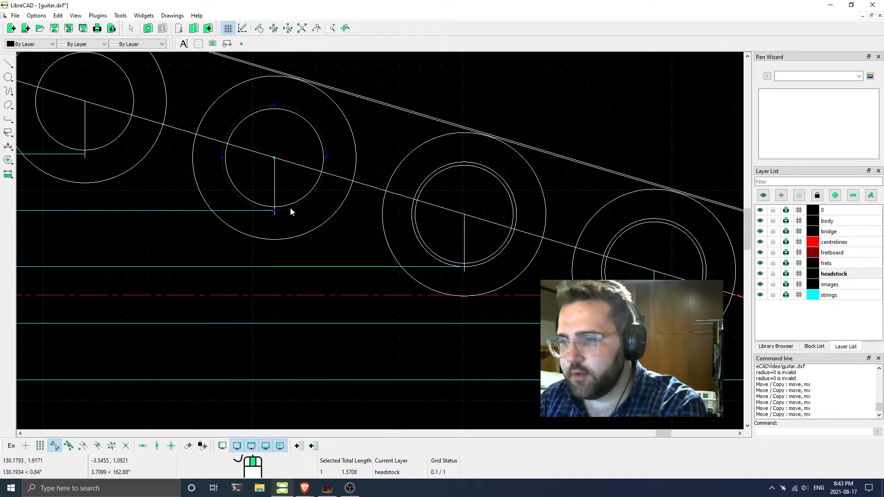
{"action": "scroll", "coordinate": [290, 211], "scroll_direction": "up", "scroll_amount": 1}
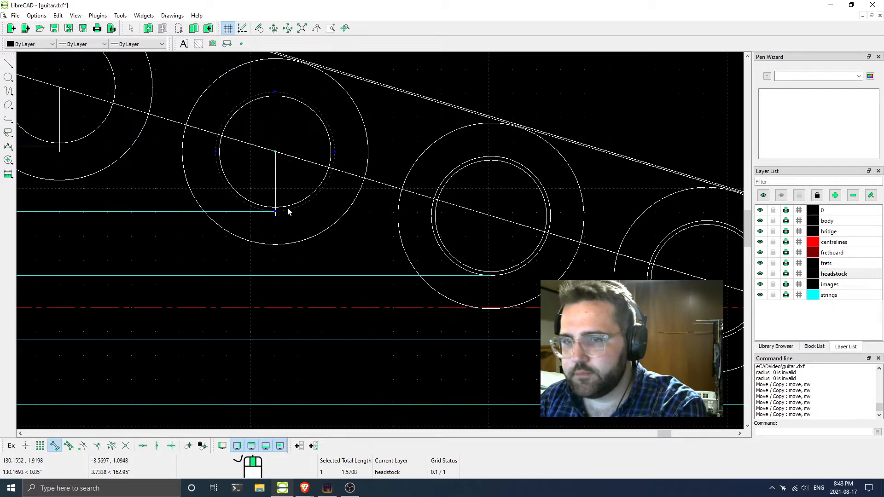
{"action": "key", "text": "Delete"}
{"action": "middle_click_drag", "start_coordinate": [283, 221], "coordinate": [180, 210]}
{"action": "left_click", "coordinate": [426, 256]}
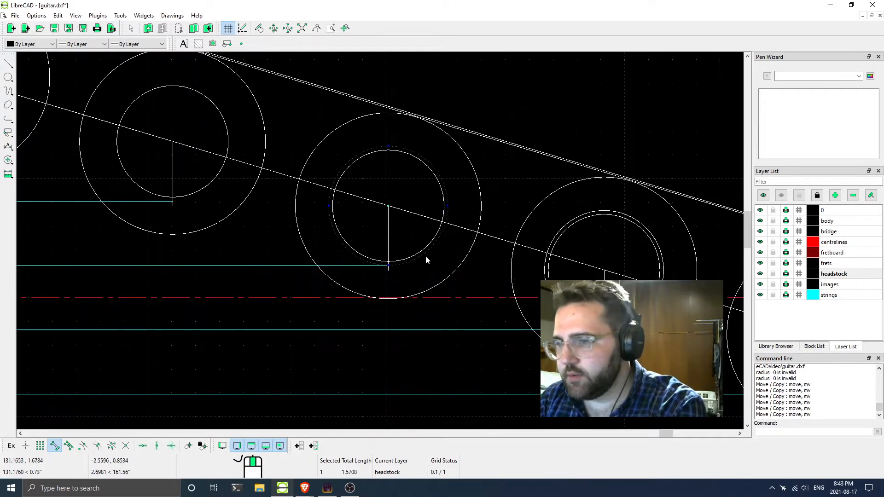
{"action": "key", "text": "Delete"}
Delete the larger of the two nearly coincident inner circles at the fourth, fifth and sixth tuners
{"action": "middle_click_drag", "start_coordinate": [477, 279], "coordinate": [301, 238]}
{"action": "left_click", "coordinate": [461, 278]}
{"action": "key", "text": "Delete"}
{"action": "middle_click_drag", "start_coordinate": [532, 295], "coordinate": [339, 250]}
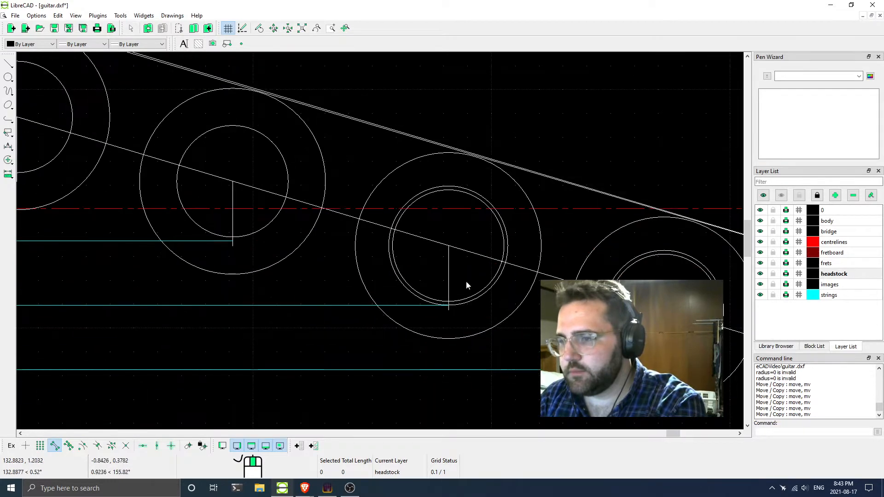
{"action": "left_click", "coordinate": [481, 297]}
{"action": "key", "text": "Delete"}
{"action": "middle_click_drag", "start_coordinate": [481, 297], "coordinate": [386, 276]}
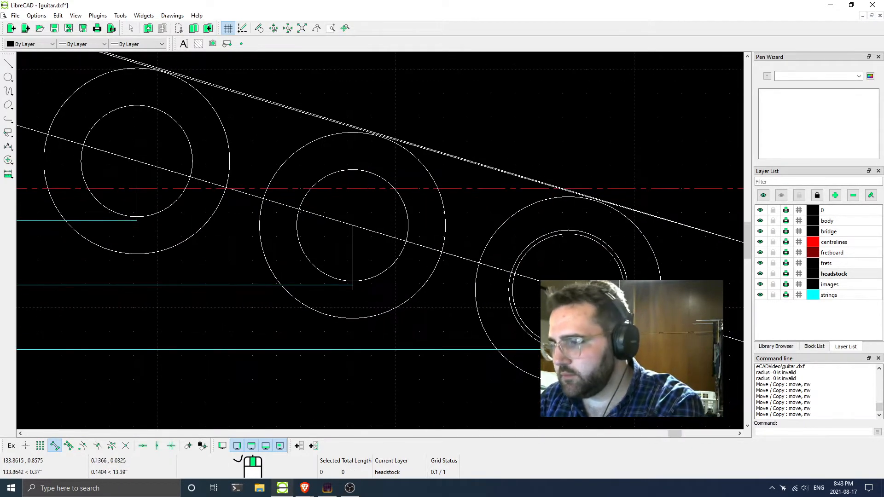
{"action": "scroll", "coordinate": [498, 258], "scroll_direction": "down", "scroll_amount": 5}
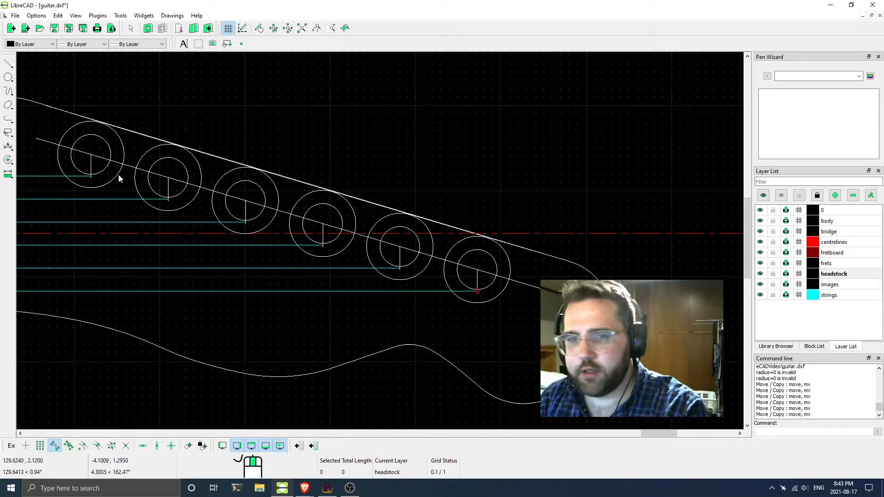
Examine how the first tuner's inner circle meets its string end and how its outer circle meets the headstock edge
{"action": "scroll", "coordinate": [87, 166], "scroll_direction": "up", "scroll_amount": 5}
{"action": "middle_click_drag", "start_coordinate": [87, 165], "coordinate": [288, 256]}
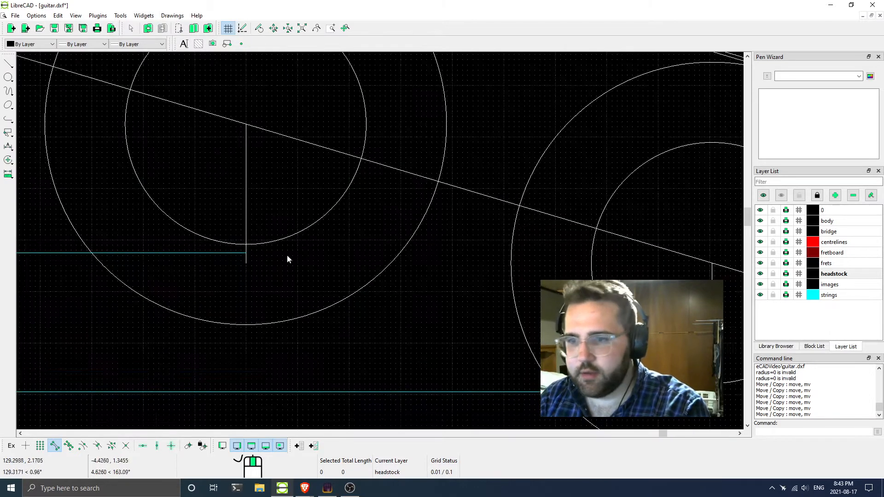
{"action": "scroll", "coordinate": [248, 248], "scroll_direction": "up", "scroll_amount": 4}
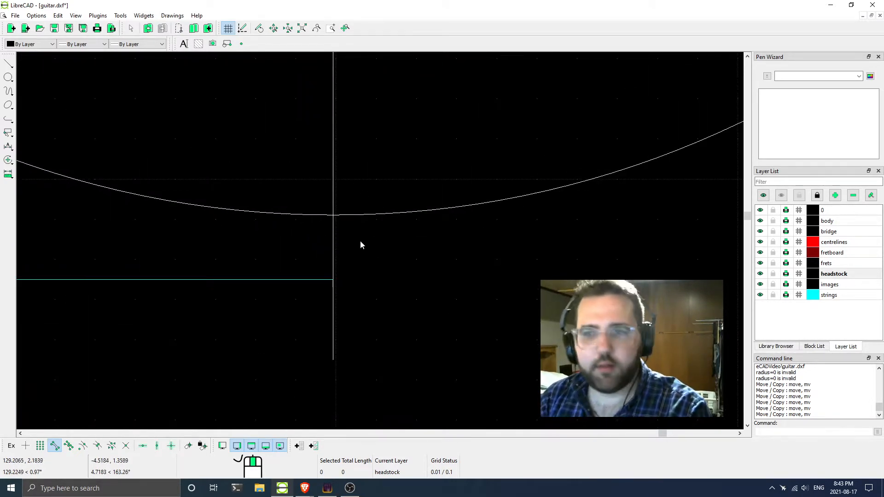
{"action": "scroll", "coordinate": [341, 196], "scroll_direction": "down", "scroll_amount": 3}
{"action": "scroll", "coordinate": [355, 200], "scroll_direction": "down", "scroll_amount": 2}
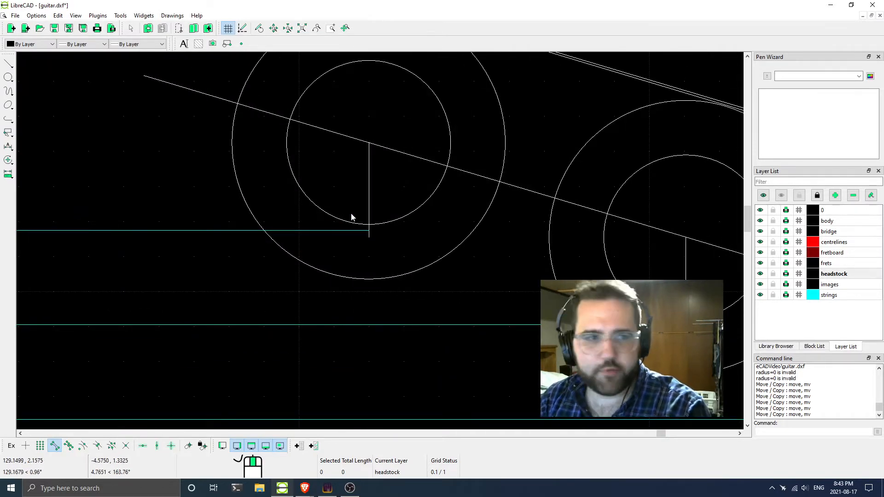
{"action": "scroll", "coordinate": [347, 189], "scroll_direction": "down", "scroll_amount": 3}
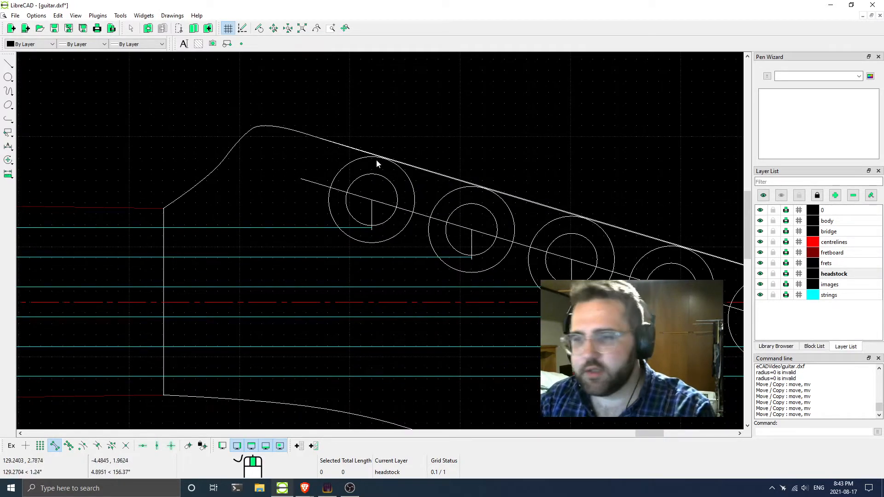
{"action": "scroll", "coordinate": [371, 223], "scroll_direction": "up", "scroll_amount": 6}
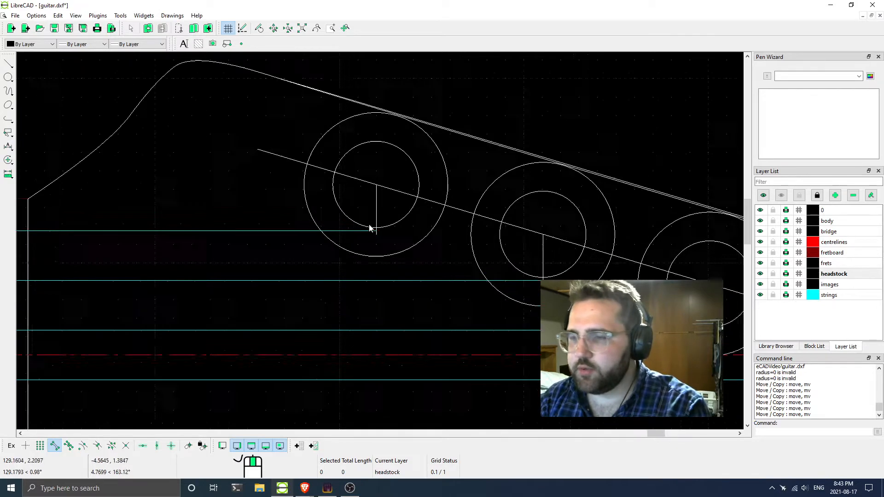
{"action": "scroll", "coordinate": [361, 248], "scroll_direction": "down", "scroll_amount": 6}
Move all six tuners with their centre line and edge guide line from the first inner circle's lowest point to its string end, deleting the original
{"action": "middle_click_drag", "start_coordinate": [427, 279], "coordinate": [253, 213]}
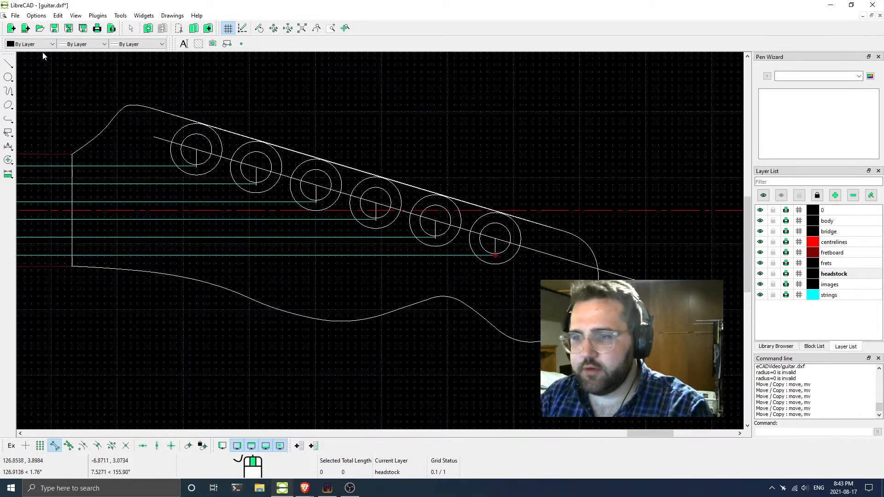
{"action": "left_click_drag", "start_coordinate": [138, 80], "coordinate": [558, 290]}
{"action": "left_click", "coordinate": [565, 261]}
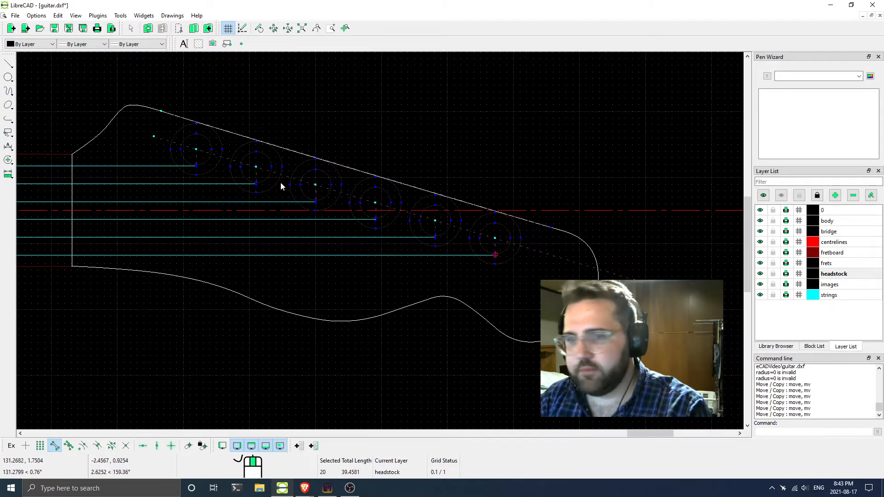
{"action": "scroll", "coordinate": [164, 135], "scroll_direction": "up", "scroll_amount": 5}
{"action": "scroll", "coordinate": [249, 171], "scroll_direction": "down", "scroll_amount": 2}
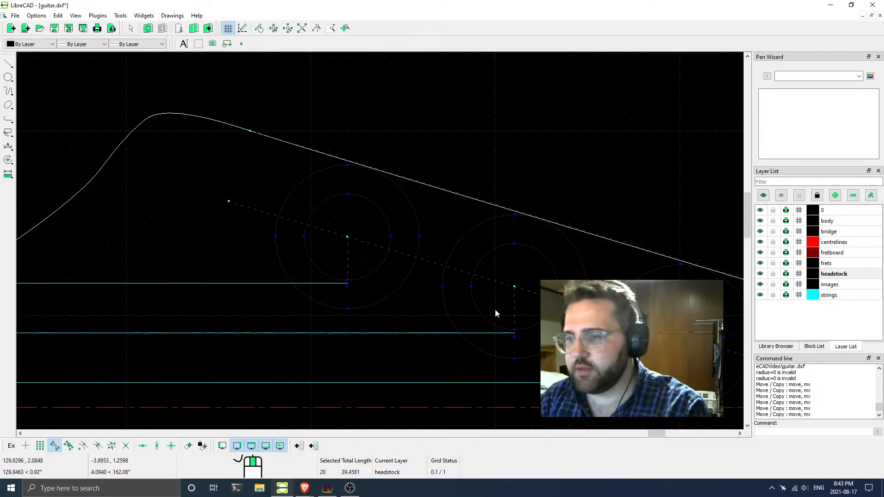
{"action": "middle_click_drag", "start_coordinate": [408, 282], "coordinate": [275, 249]}
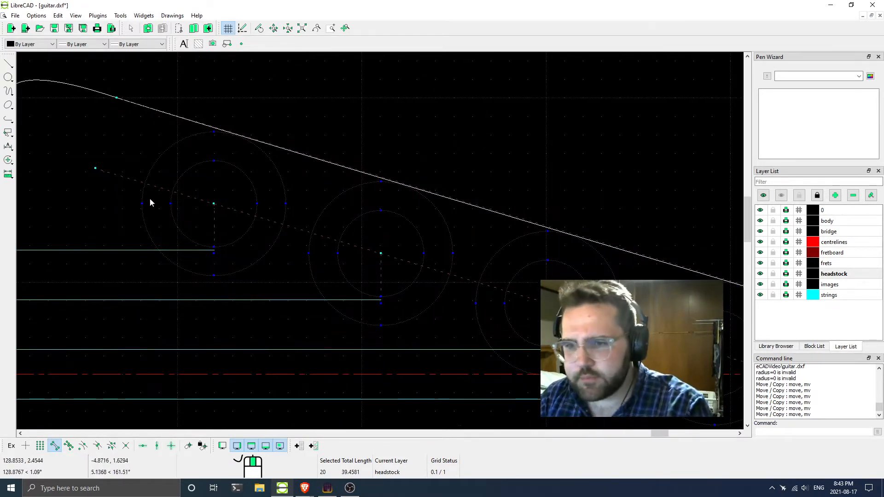
{"action": "right_click", "coordinate": [225, 233]}
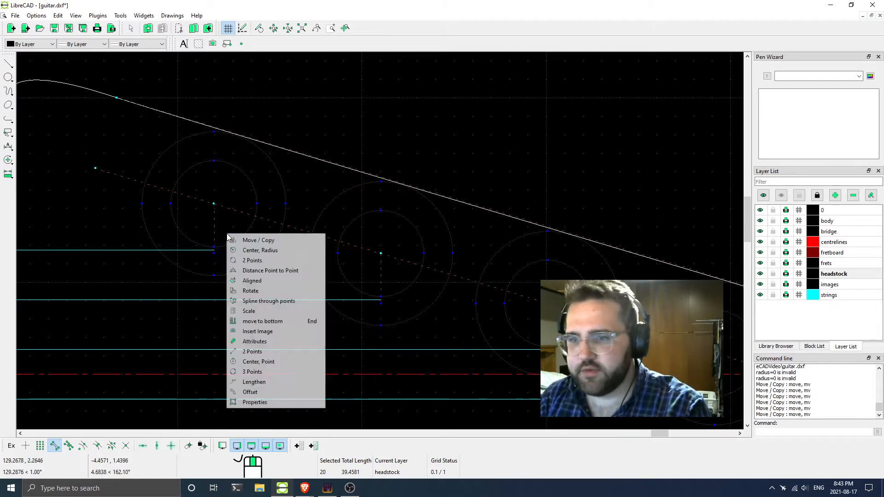
{"action": "left_click", "coordinate": [266, 238]}
{"action": "scroll", "coordinate": [215, 247], "scroll_direction": "up", "scroll_amount": 3}
{"action": "scroll", "coordinate": [215, 248], "scroll_direction": "up", "scroll_amount": 3}
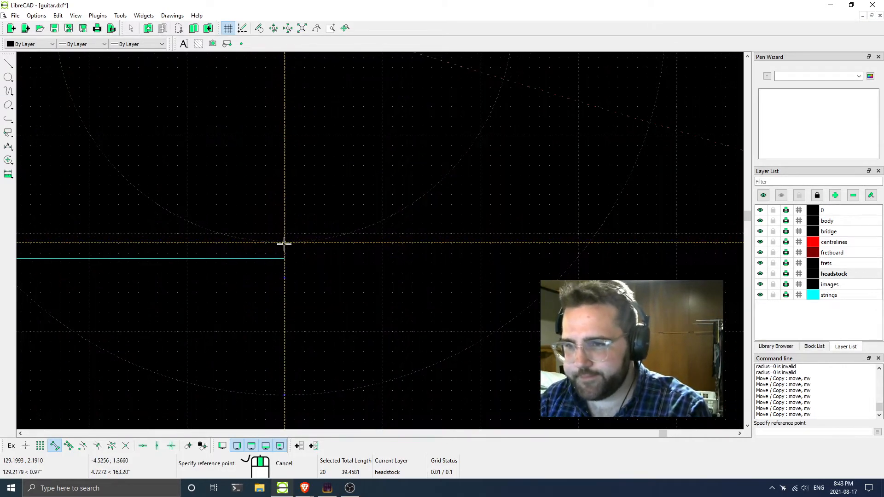
{"action": "left_click", "coordinate": [284, 244]}
{"action": "left_click", "coordinate": [283, 258]}
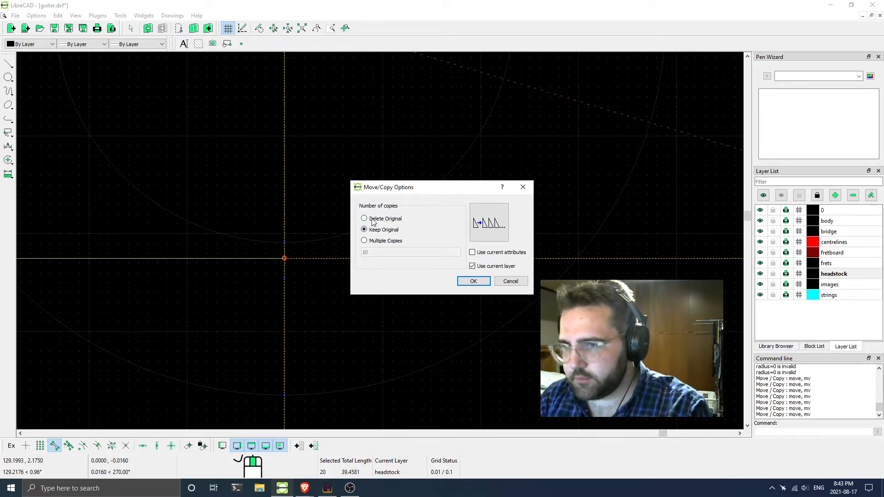
{"action": "left_click", "coordinate": [472, 282]}
Check the moved tuners against the string ends and the headstock's upper edge
{"action": "scroll", "coordinate": [381, 269], "scroll_direction": "down", "scroll_amount": 3}
{"action": "middle_click_drag", "start_coordinate": [381, 269], "coordinate": [351, 261]}
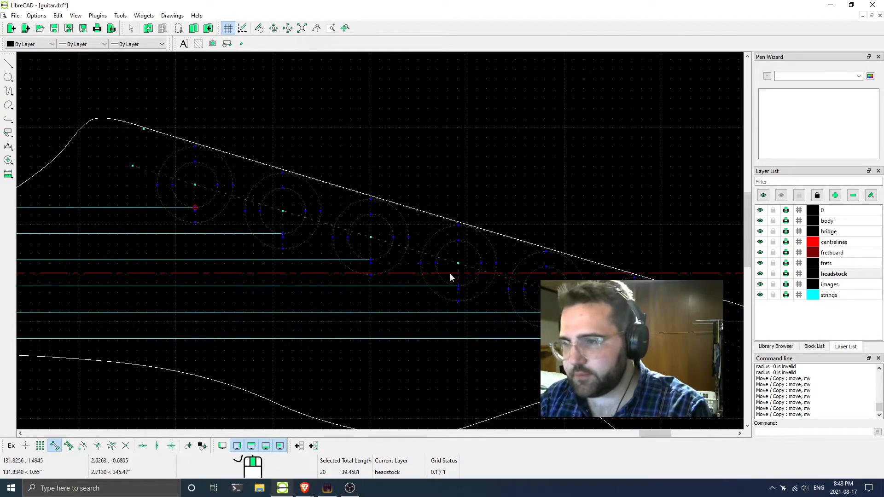
{"action": "middle_click_drag", "start_coordinate": [451, 274], "coordinate": [383, 266]}
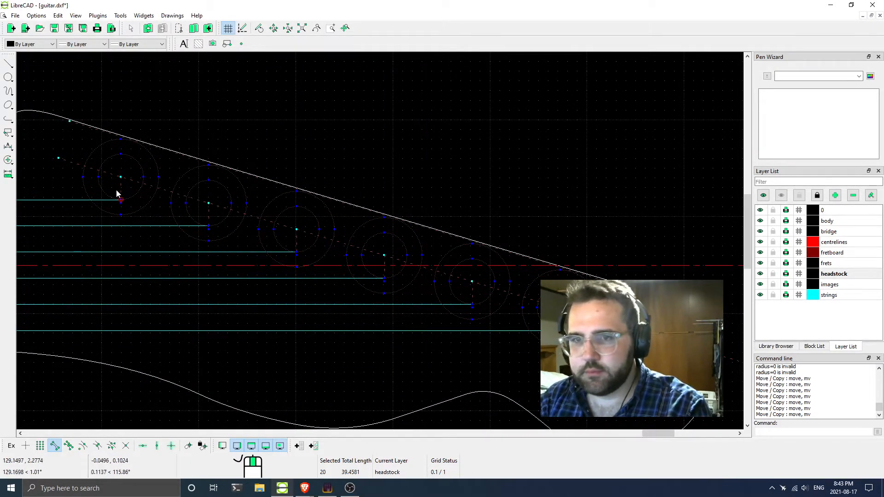
{"action": "scroll", "coordinate": [188, 198], "scroll_direction": "down", "scroll_amount": 4}
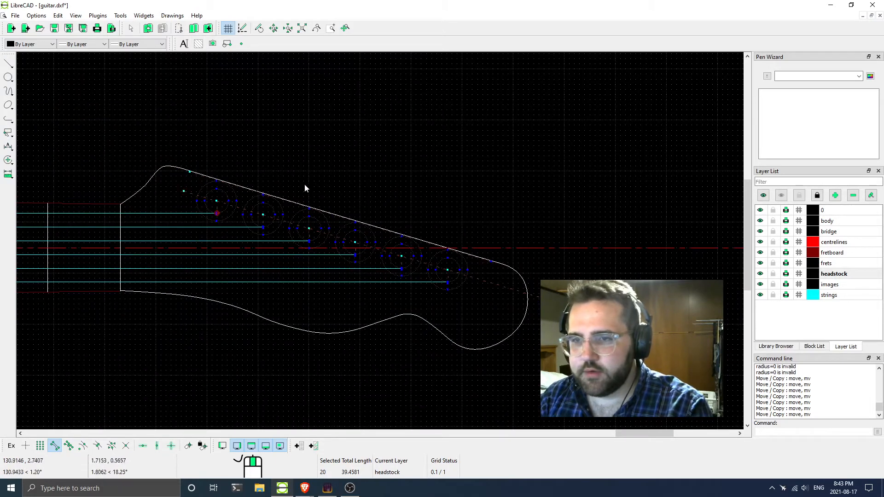
{"action": "scroll", "coordinate": [187, 201], "scroll_direction": "up", "scroll_amount": 4}
{"action": "scroll", "coordinate": [191, 200], "scroll_direction": "up", "scroll_amount": 2}
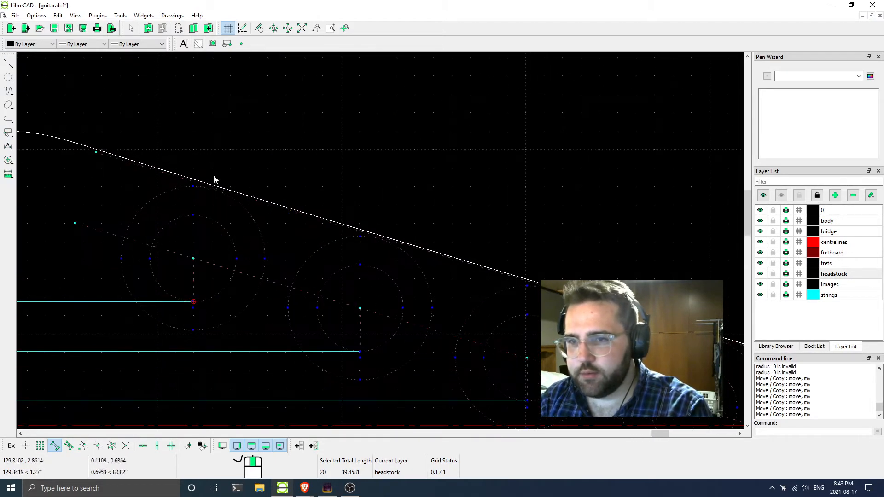
Examine the six tuners' spacing relative to the string ends, the nut and the whole headstock outline
{"action": "scroll", "coordinate": [288, 249], "scroll_direction": "down", "scroll_amount": 2}
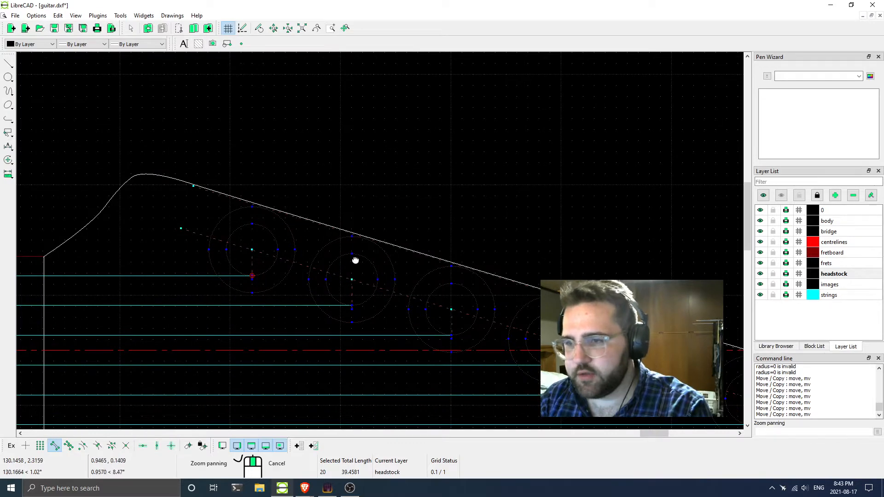
{"action": "middle_click_drag", "start_coordinate": [355, 260], "coordinate": [347, 209]}
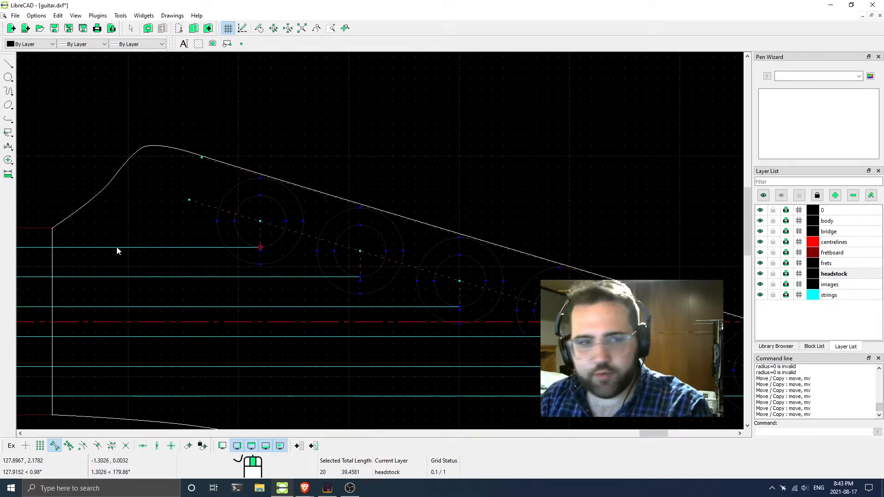
{"action": "scroll", "coordinate": [285, 256], "scroll_direction": "up", "scroll_amount": 6}
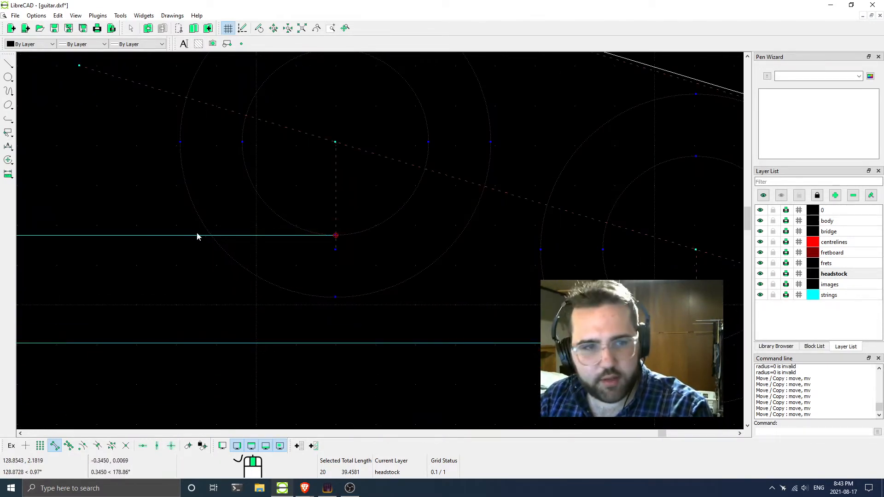
{"action": "scroll", "coordinate": [197, 236], "scroll_direction": "down", "scroll_amount": 5}
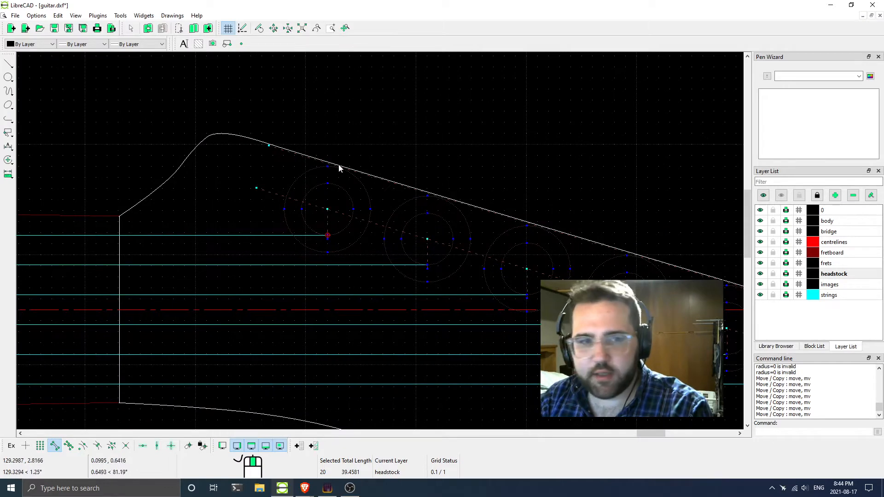
{"action": "scroll", "coordinate": [350, 169], "scroll_direction": "down", "scroll_amount": 3}
{"action": "scroll", "coordinate": [510, 217], "scroll_direction": "up", "scroll_amount": 2}
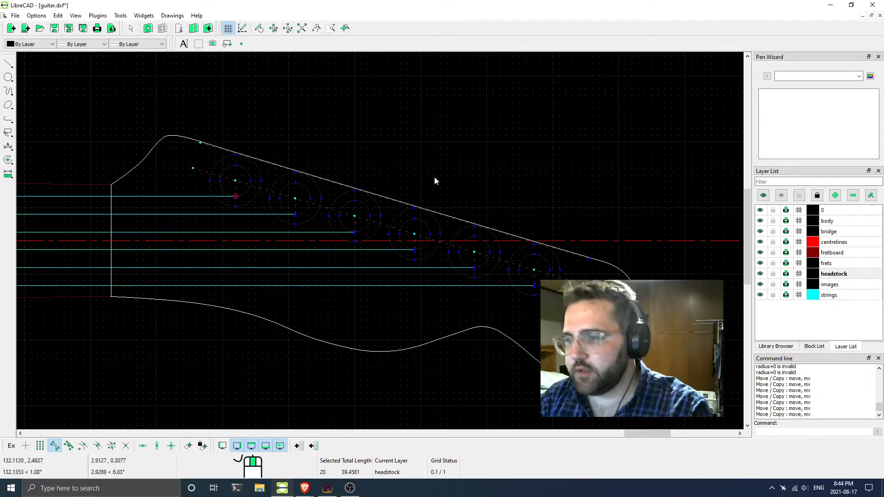
{"action": "middle_click_drag", "start_coordinate": [313, 176], "coordinate": [371, 181]}
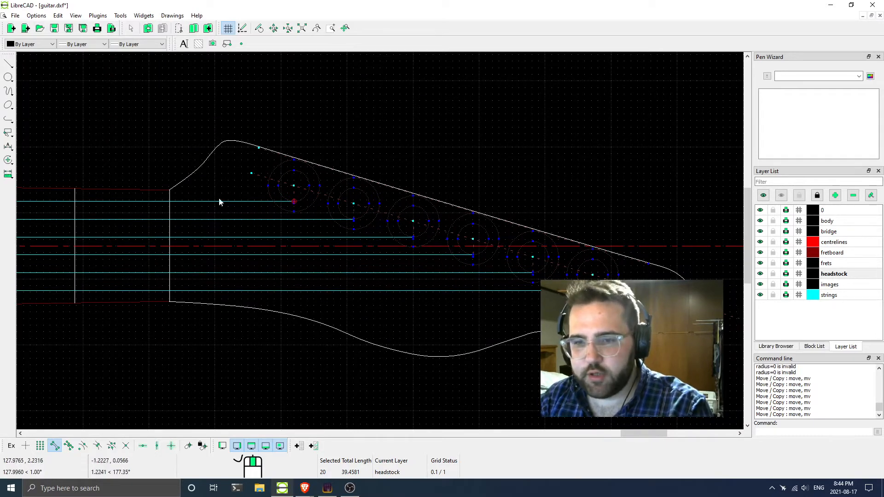
{"action": "scroll", "coordinate": [294, 201], "scroll_direction": "up", "scroll_amount": 4}
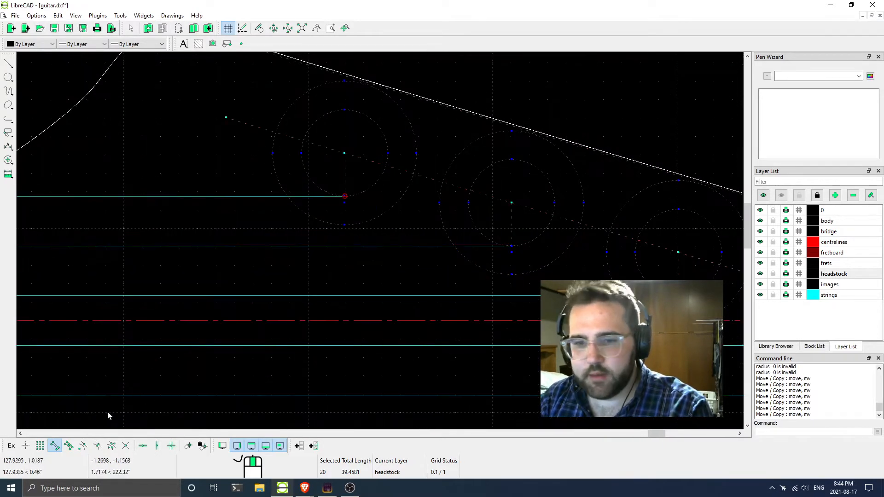
{"action": "left_click", "coordinate": [69, 446]}
{"action": "scroll", "coordinate": [374, 185], "scroll_direction": "down", "scroll_amount": 3}
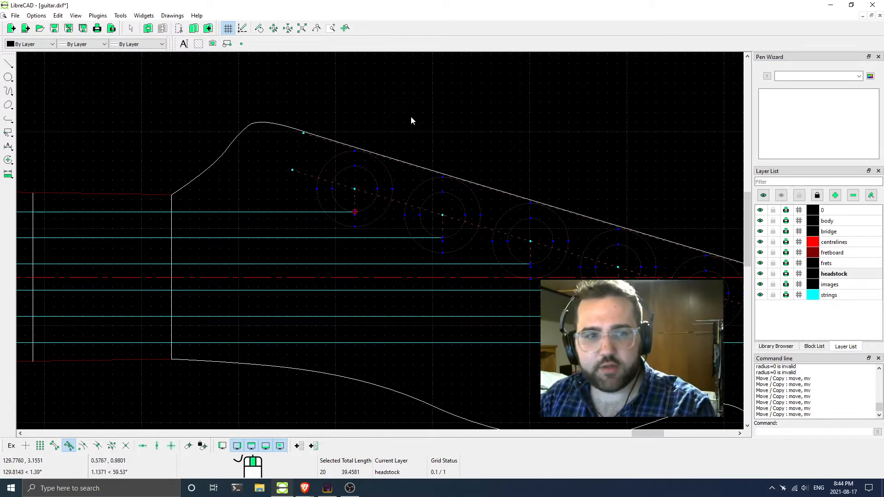
{"action": "right_click", "coordinate": [335, 135]}
{"action": "key", "text": "Escape"}
{"action": "scroll", "coordinate": [414, 185], "scroll_direction": "down", "scroll_amount": 3}
{"action": "middle_click_drag", "start_coordinate": [561, 271], "coordinate": [332, 180]}
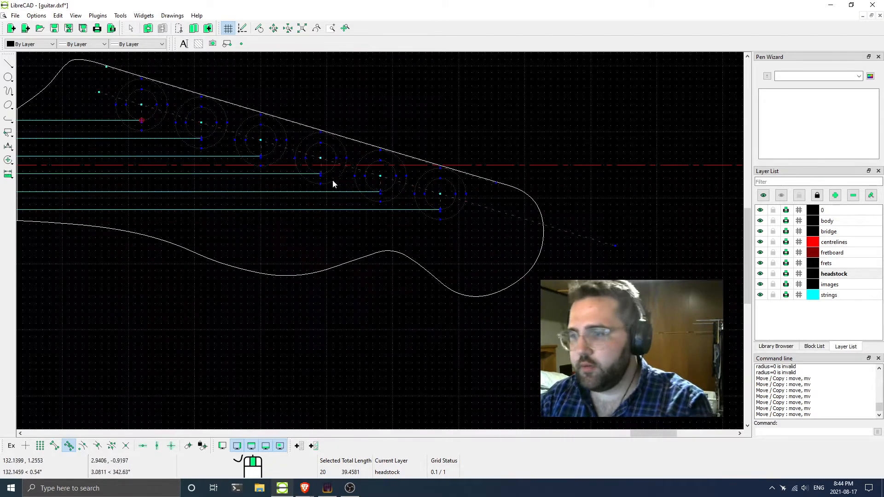
{"action": "scroll", "coordinate": [359, 180], "scroll_direction": "down", "scroll_amount": 3}
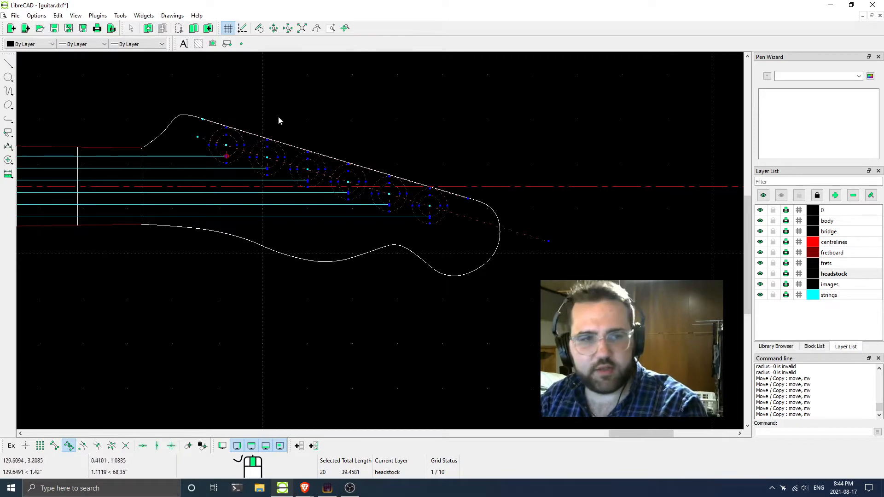
Move all six tuners with their guide lines about 0.56 along the first string toward the nut, deleting the original
{"action": "scroll", "coordinate": [382, 281], "scroll_direction": "up", "scroll_amount": 5}
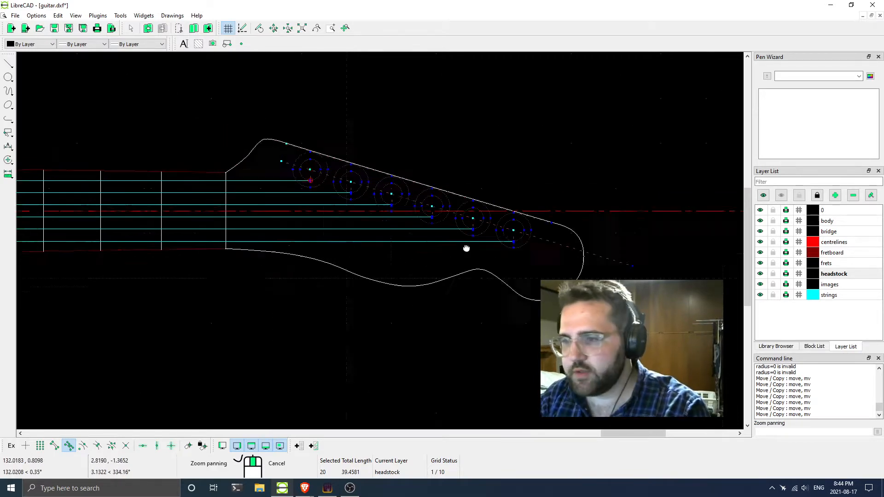
{"action": "scroll", "coordinate": [386, 246], "scroll_direction": "up", "scroll_amount": 2}
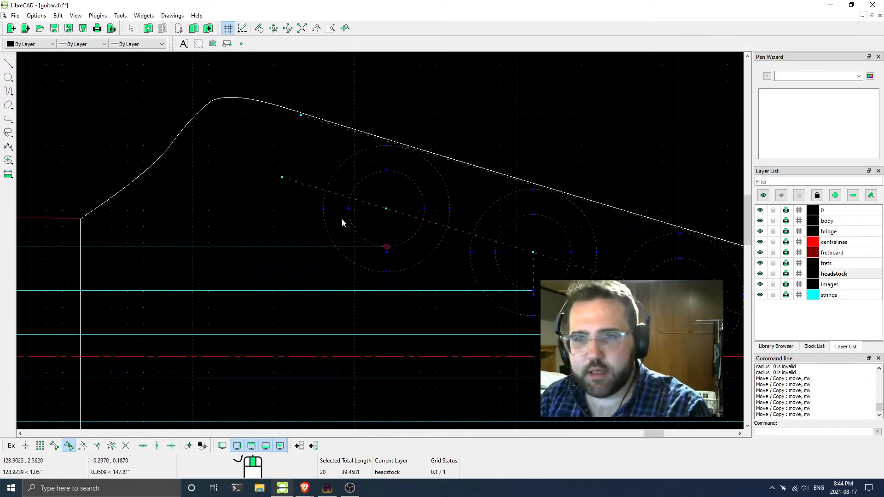
{"action": "right_click", "coordinate": [342, 220]}
{"action": "left_click", "coordinate": [386, 232]}
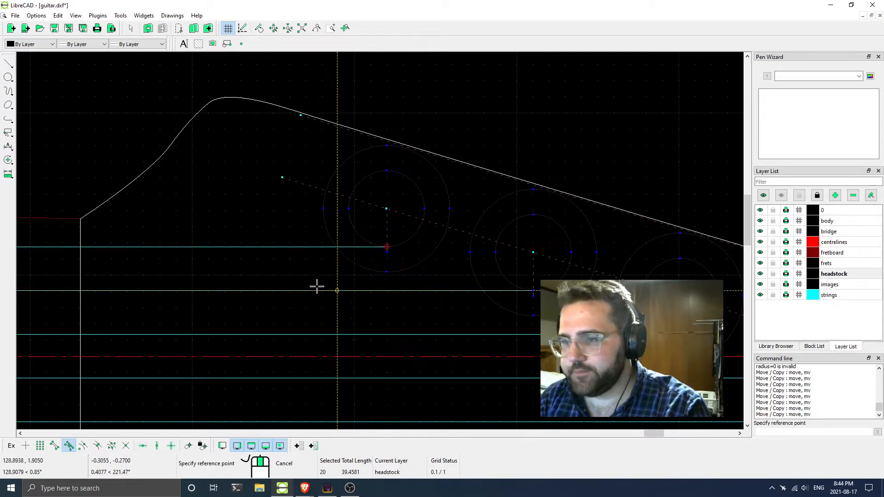
{"action": "left_click", "coordinate": [55, 445]}
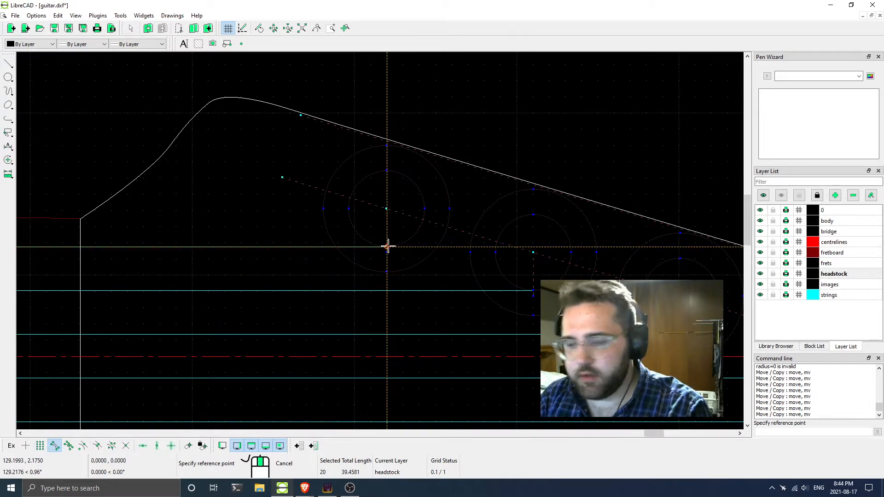
{"action": "left_click", "coordinate": [386, 246]}
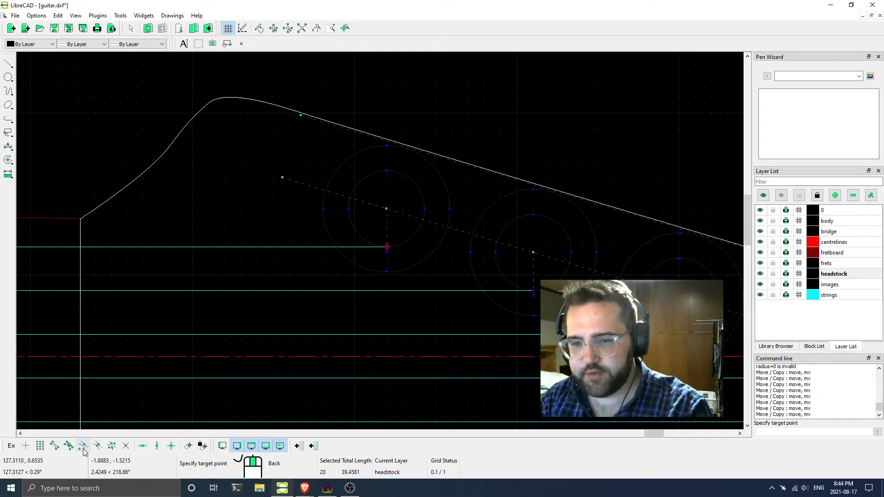
{"action": "left_click", "coordinate": [69, 446]}
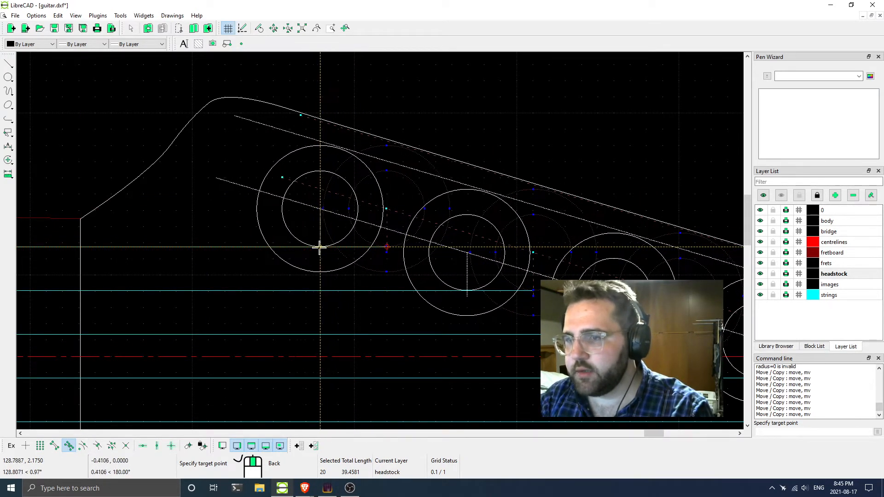
{"action": "scroll", "coordinate": [313, 247], "scroll_direction": "down", "scroll_amount": 1}
{"action": "scroll", "coordinate": [312, 247], "scroll_direction": "down", "scroll_amount": 3}
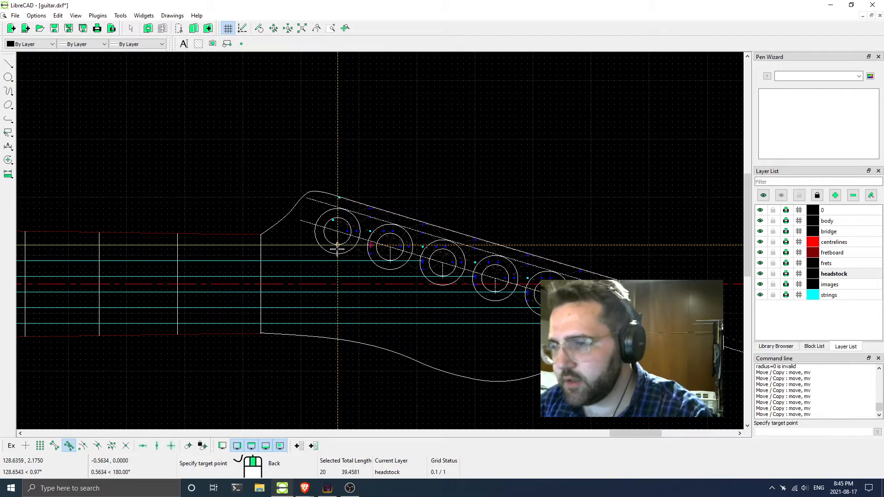
{"action": "left_click", "coordinate": [338, 254]}
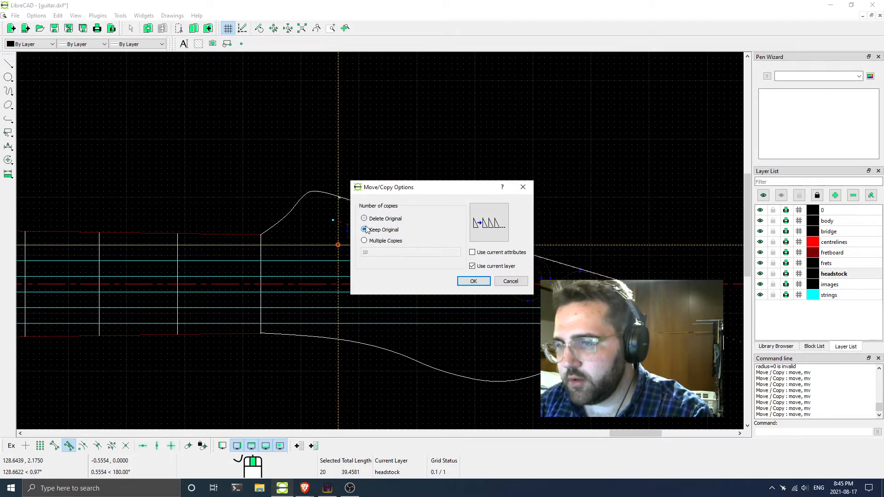
{"action": "left_click", "coordinate": [473, 281]}
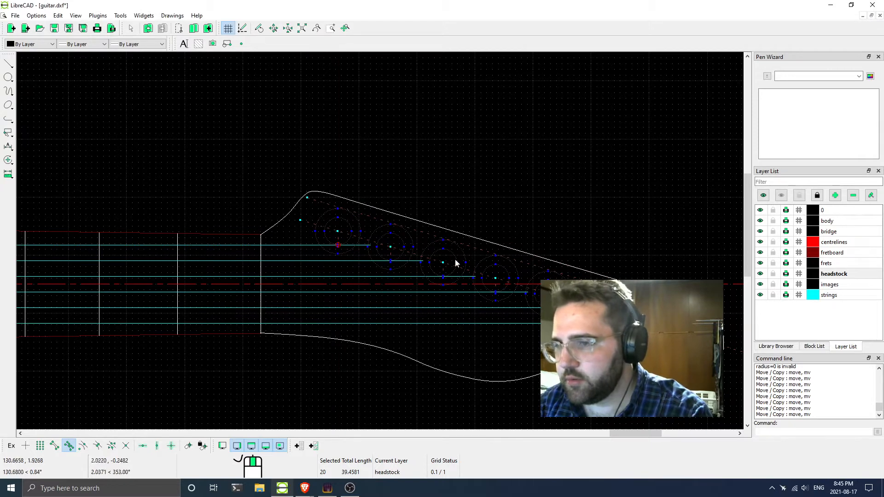
{"action": "key", "text": "Escape"}
Rotate a copy of the tuner centre line 90 degrees about the first tuner's centre, keeping the original
{"action": "scroll", "coordinate": [379, 235], "scroll_direction": "up", "scroll_amount": 2}
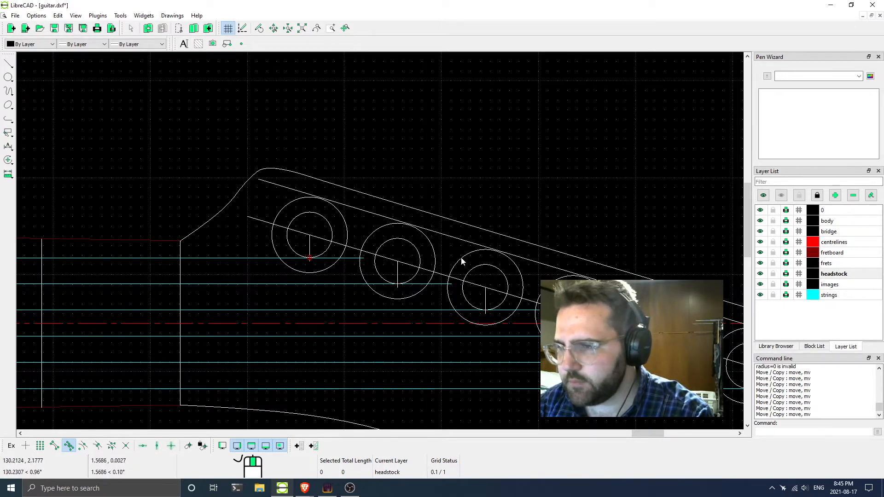
{"action": "middle_click_drag", "start_coordinate": [400, 265], "coordinate": [341, 251]}
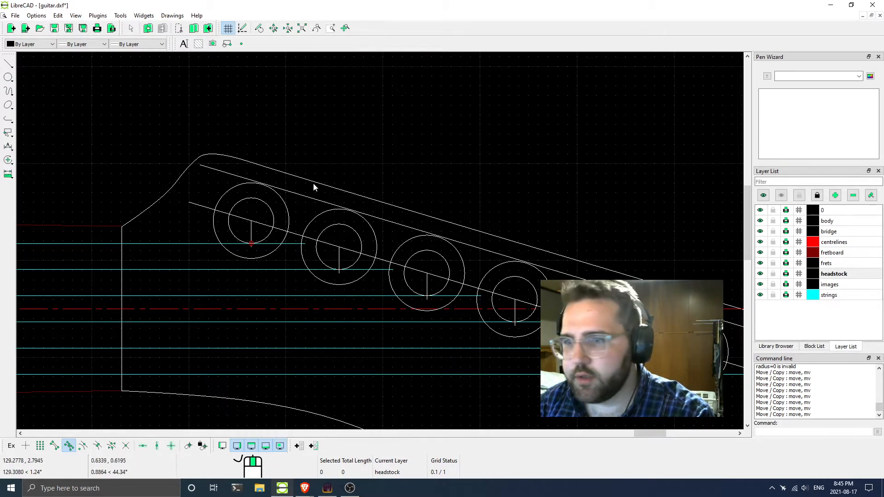
{"action": "left_click", "coordinate": [301, 195]}
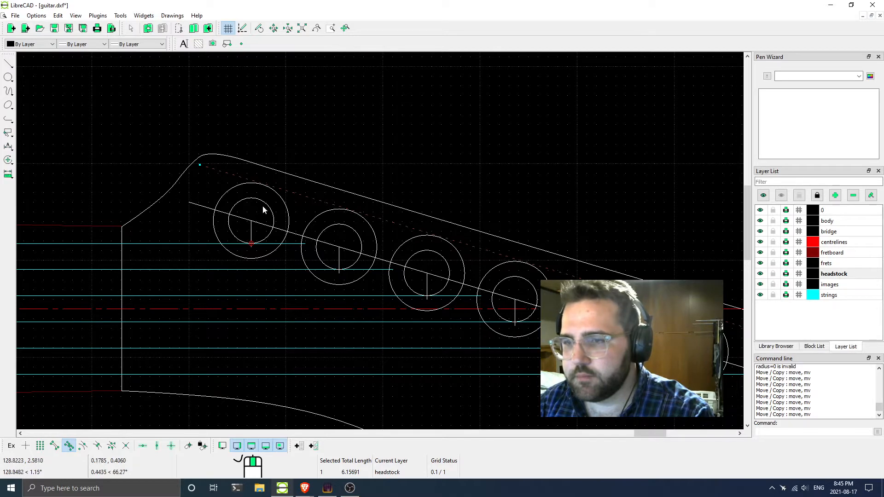
{"action": "left_click", "coordinate": [200, 207]}
{"action": "left_click", "coordinate": [244, 193]}
{"action": "left_click", "coordinate": [203, 207]}
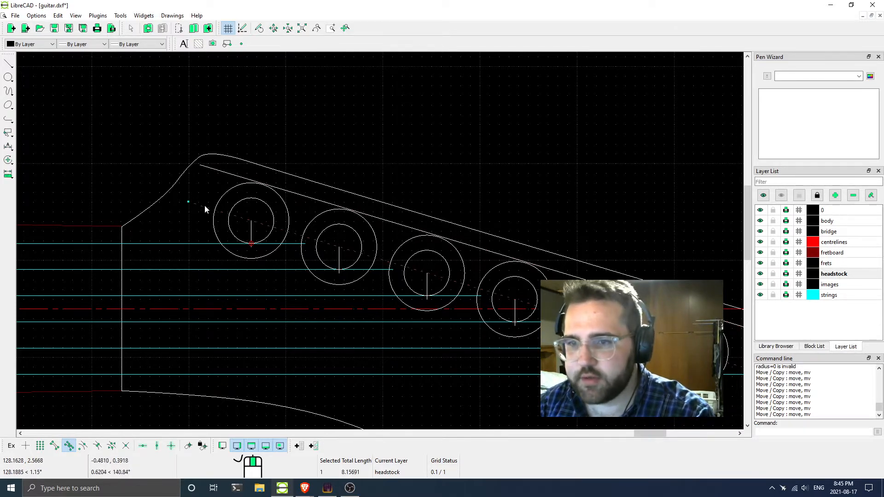
{"action": "right_click", "coordinate": [205, 208]}
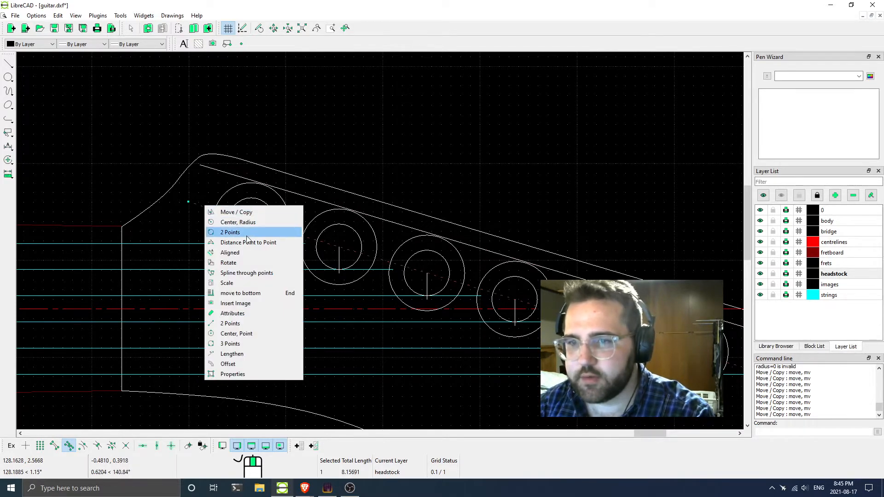
{"action": "left_click", "coordinate": [239, 262]}
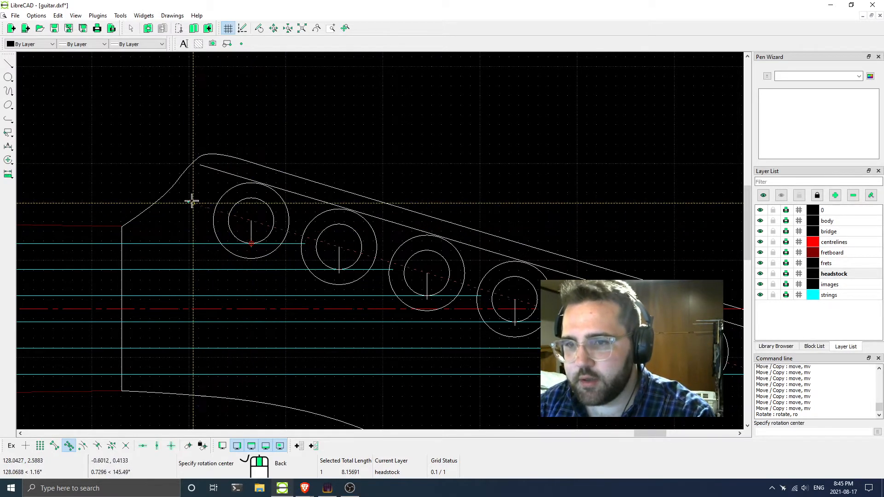
{"action": "middle_click_drag", "start_coordinate": [410, 273], "coordinate": [294, 228]}
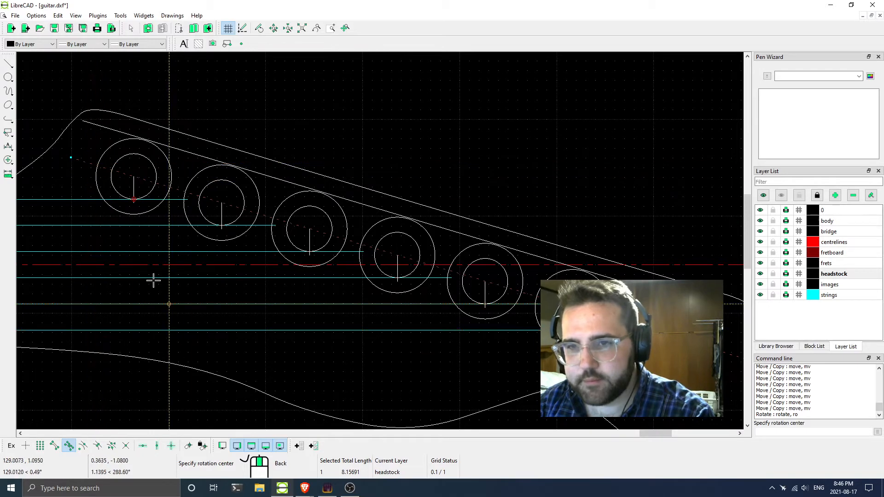
{"action": "middle_click_drag", "start_coordinate": [117, 178], "coordinate": [194, 228]}
{"action": "scroll", "coordinate": [214, 227], "scroll_direction": "up", "scroll_amount": 1}
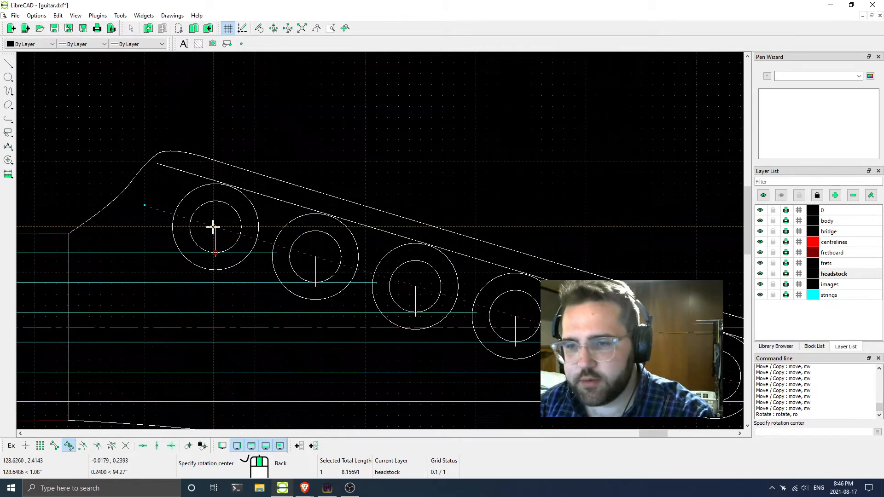
{"action": "scroll", "coordinate": [213, 226], "scroll_direction": "up", "scroll_amount": 5}
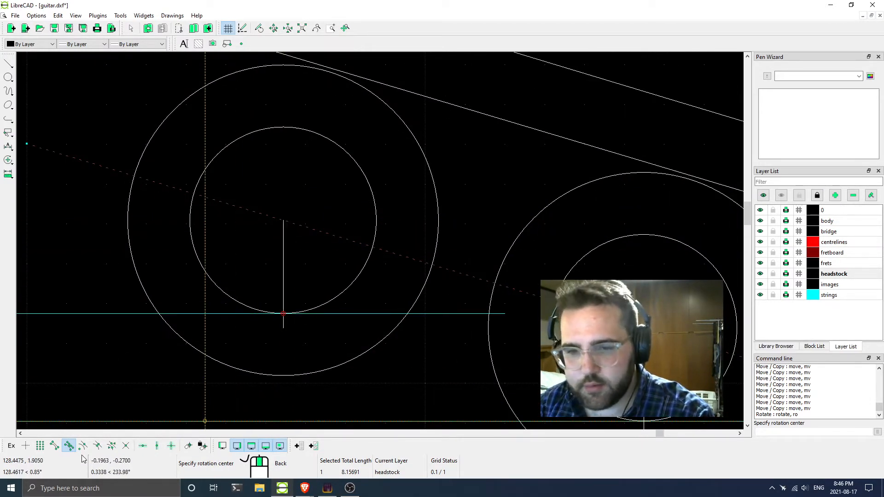
{"action": "left_click", "coordinate": [58, 447]}
{"action": "left_click", "coordinate": [284, 220]}
{"action": "scroll", "coordinate": [359, 247], "scroll_direction": "down", "scroll_amount": 5}
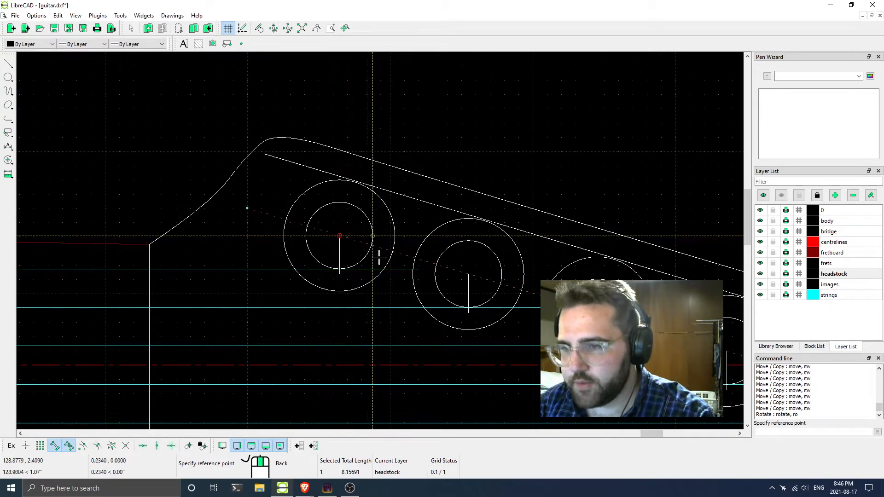
{"action": "middle_click_drag", "start_coordinate": [376, 253], "coordinate": [312, 252]}
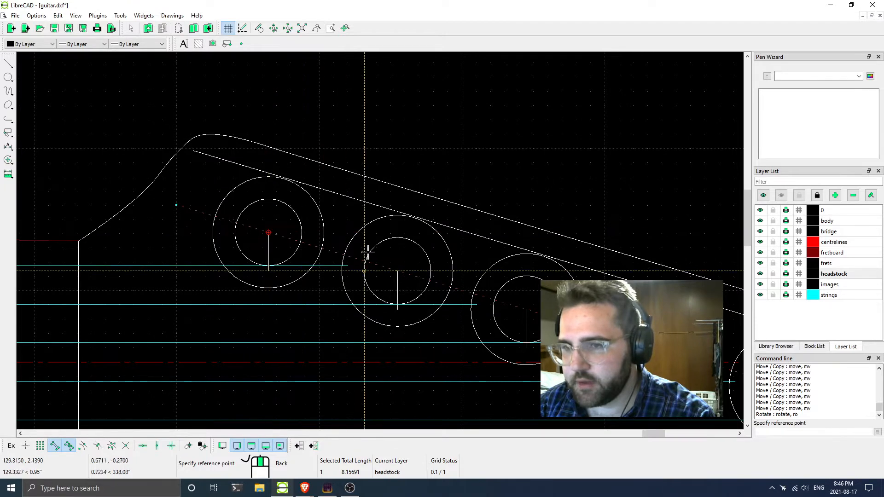
{"action": "left_click", "coordinate": [179, 203]}
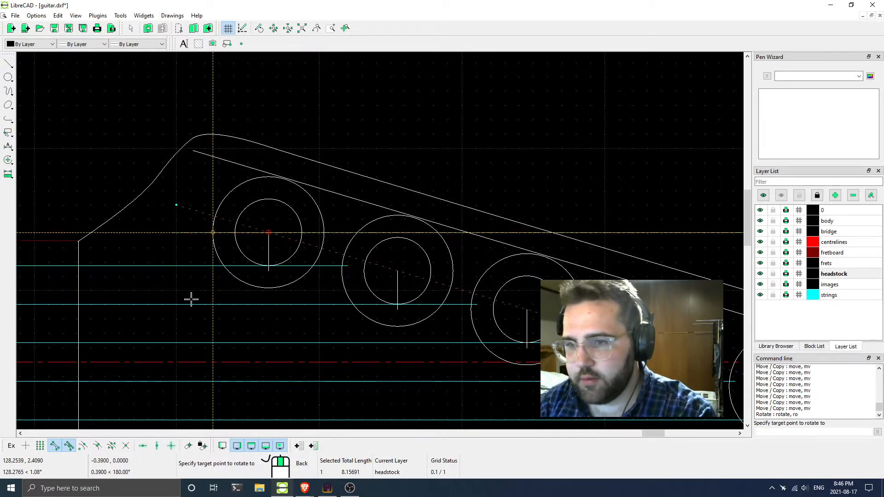
{"action": "left_click", "coordinate": [181, 250]}
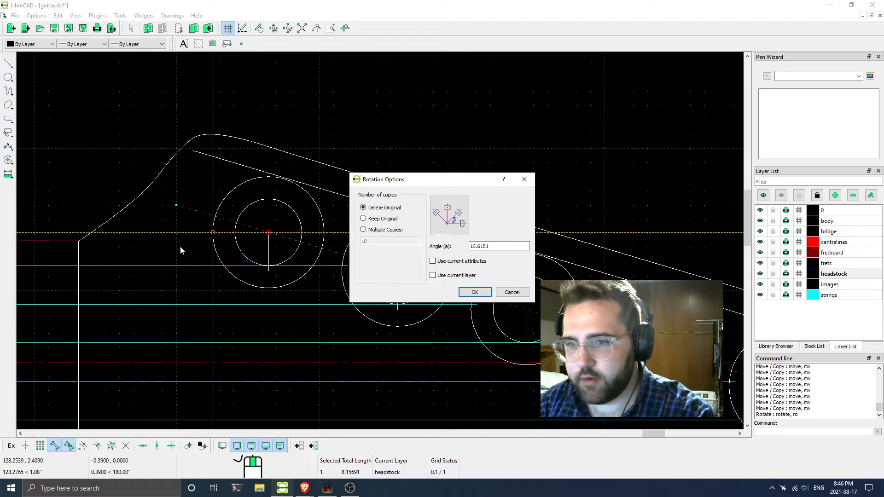
{"action": "triple_click", "coordinate": [494, 246]}
{"action": "type", "text": "90"}
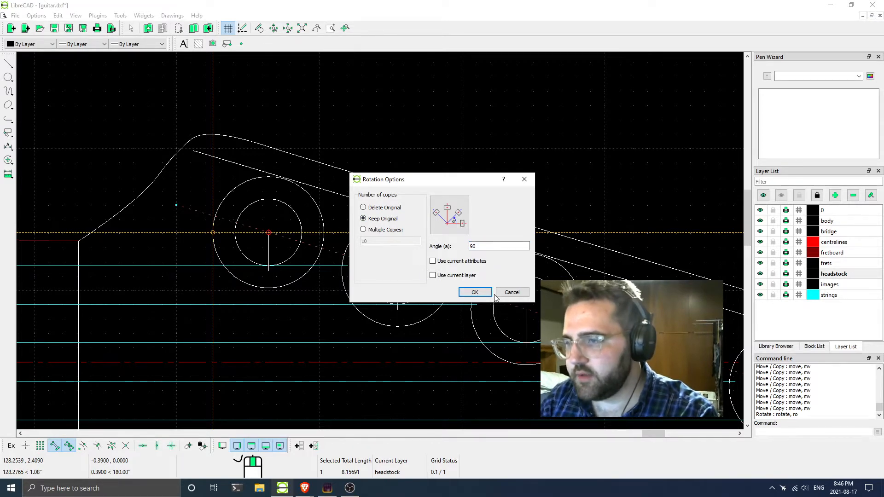
{"action": "left_click", "coordinate": [475, 292]}
Measure the distance from the first tuner's centre to the headstock's upper edge along the perpendicular line, snapping only to intersections
{"action": "scroll", "coordinate": [295, 239], "scroll_direction": "down", "scroll_amount": 1}
{"action": "scroll", "coordinate": [285, 257], "scroll_direction": "up", "scroll_amount": 2}
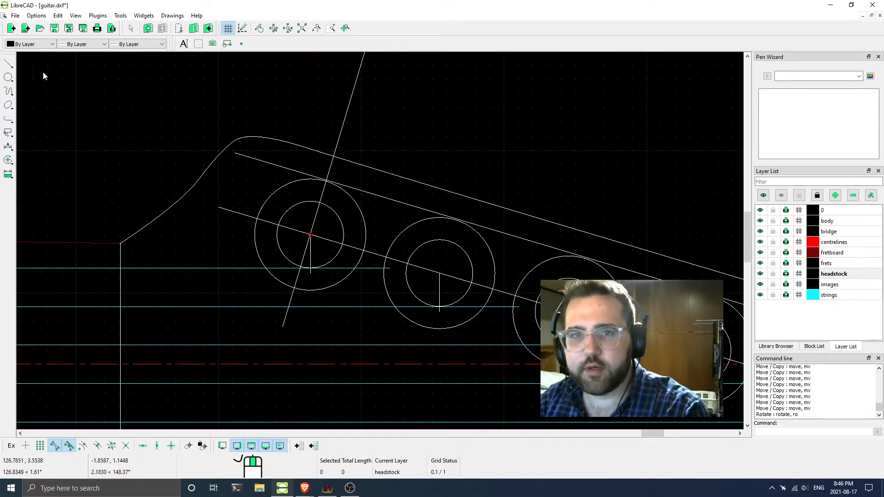
{"action": "left_click", "coordinate": [8, 174]}
{"action": "left_click", "coordinate": [78, 174]}
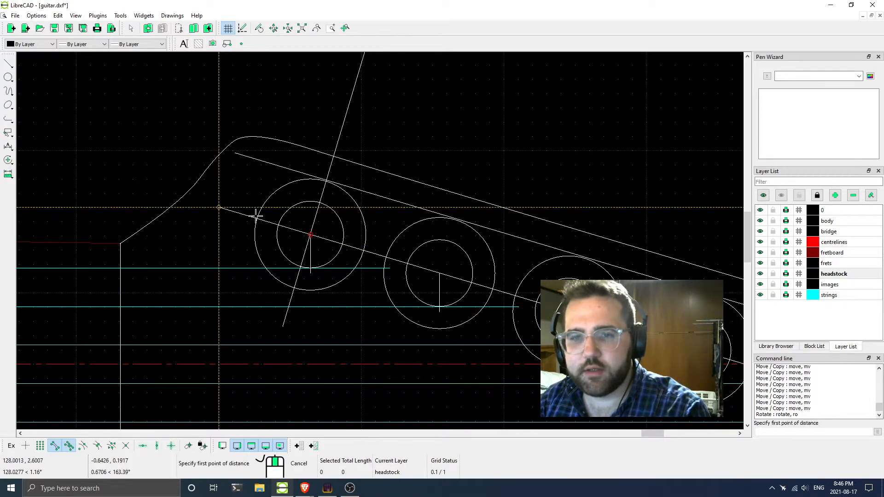
{"action": "left_click", "coordinate": [55, 446]}
{"action": "left_click", "coordinate": [69, 445]}
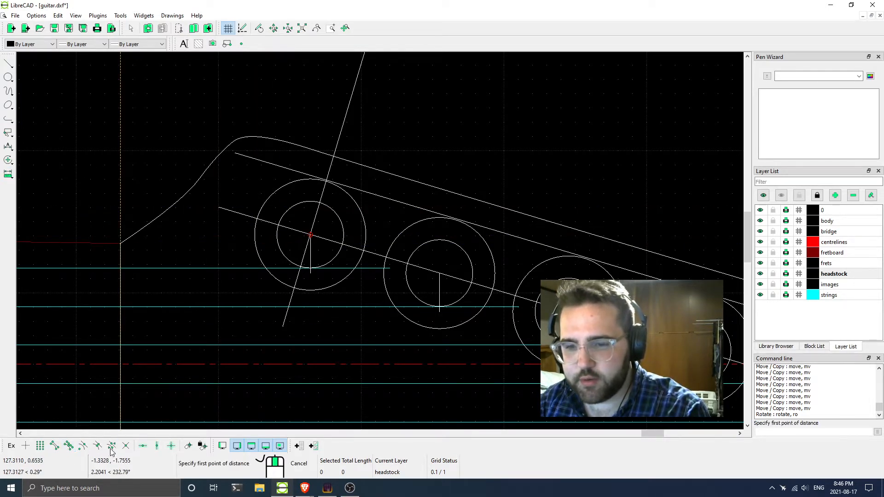
{"action": "left_click", "coordinate": [126, 445]}
{"action": "scroll", "coordinate": [307, 250], "scroll_direction": "up", "scroll_amount": 3}
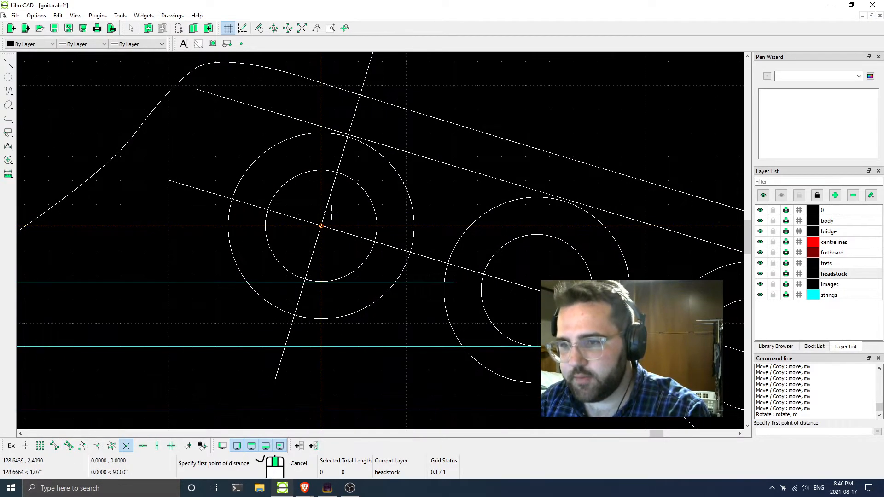
{"action": "left_click", "coordinate": [321, 224]}
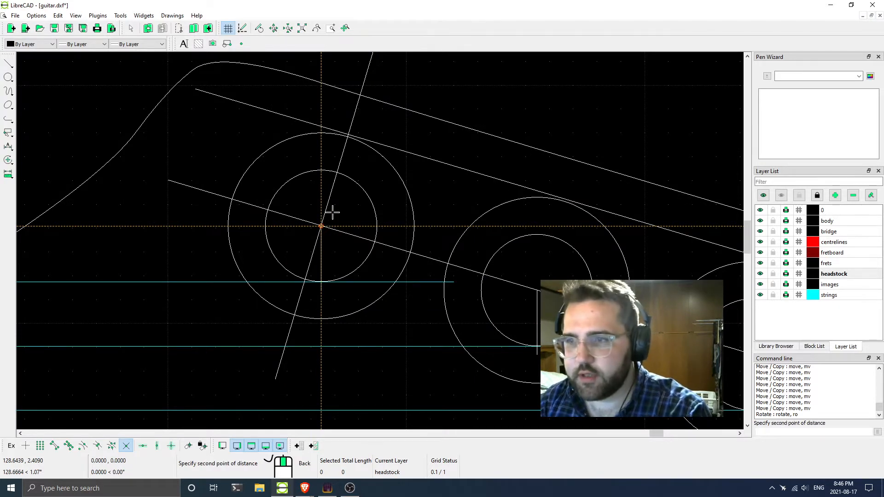
{"action": "left_click", "coordinate": [311, 152]}
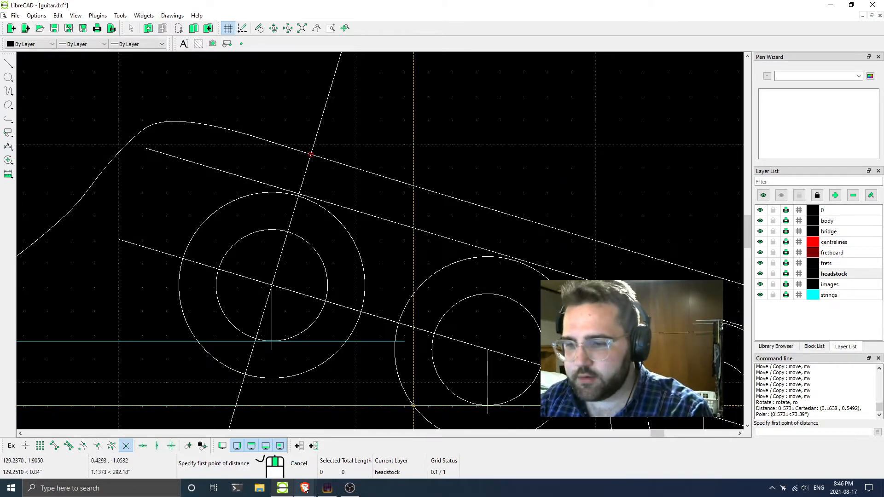
Switch to the Brave browser and examine the tuning machine's dimensioned spec drawing and product photo
{"action": "mouse_move", "coordinate": [325, 487]}
{"action": "left_click", "coordinate": [352, 444]}
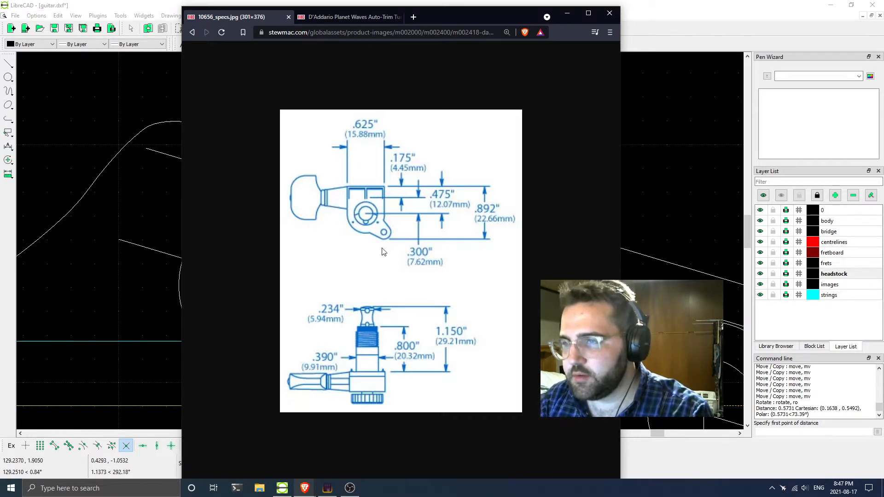
{"action": "left_click", "coordinate": [338, 16]}
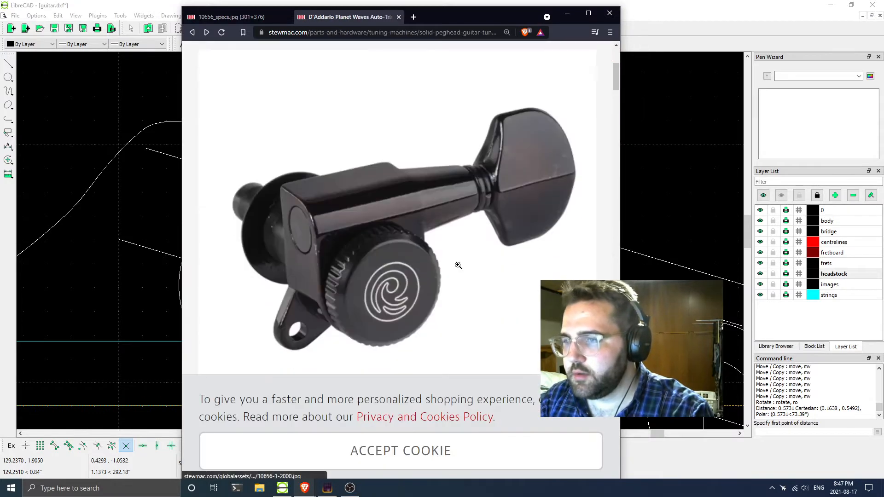
{"action": "left_click", "coordinate": [233, 16]}
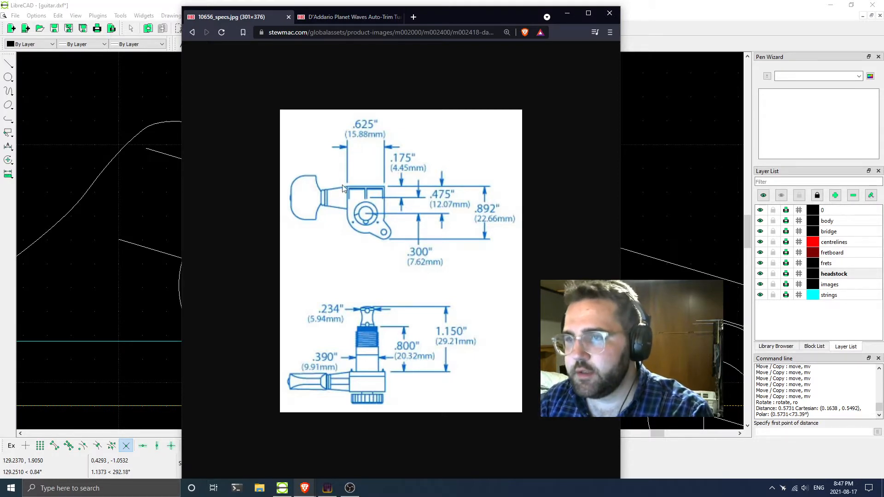
Save the tuning machine spec drawing as the WEBP file 10656_specs in the LibreCADVideo folder
{"action": "right_click", "coordinate": [394, 212]}
{"action": "left_click", "coordinate": [429, 230]}
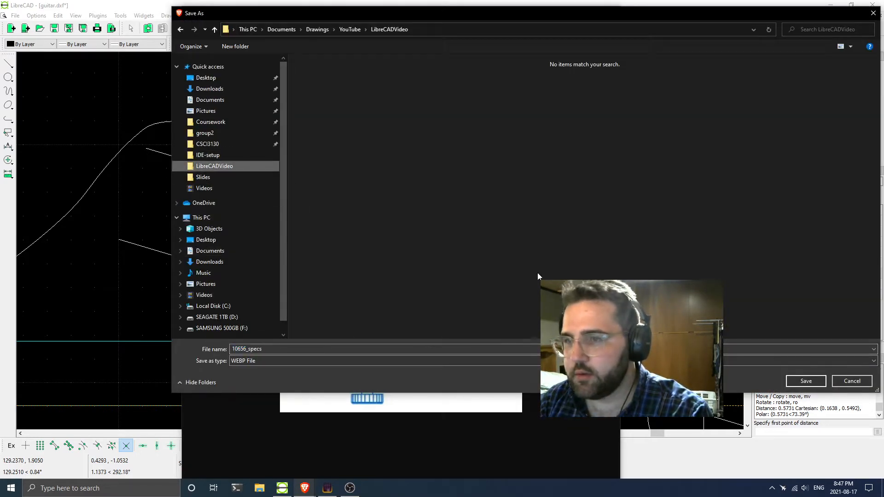
{"action": "left_click", "coordinate": [806, 381]}
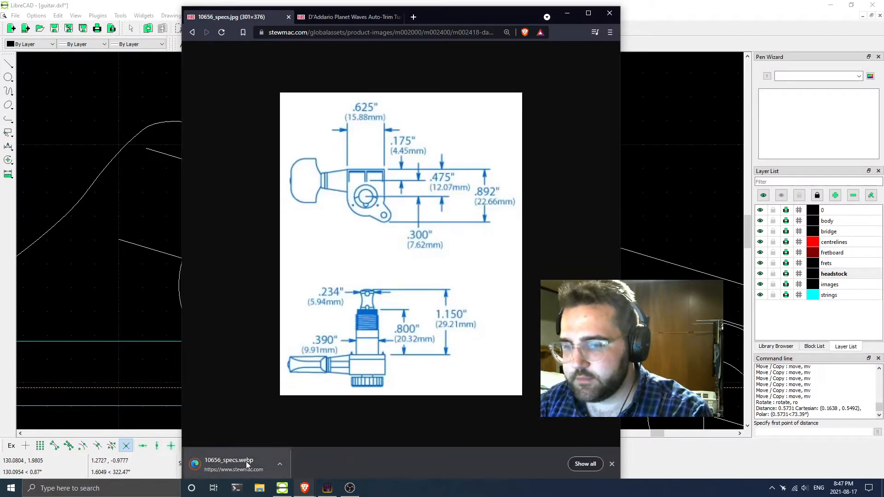
{"action": "left_click", "coordinate": [279, 464]}
{"action": "left_click", "coordinate": [299, 434]}
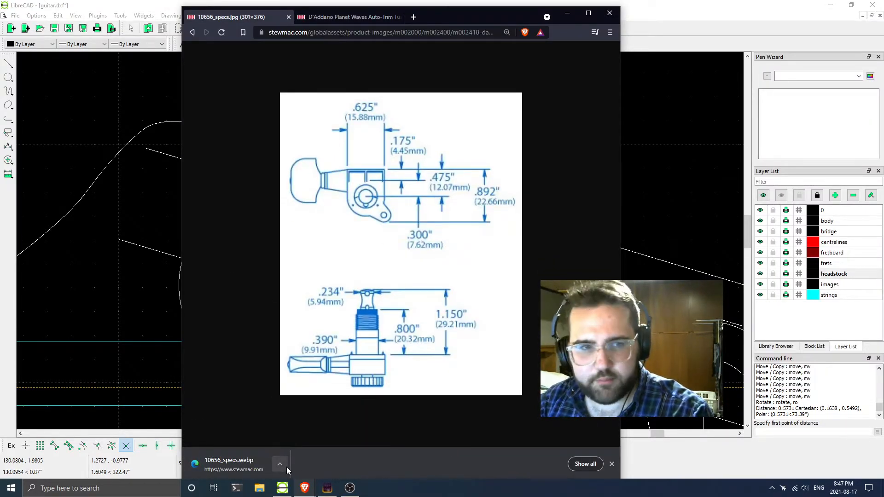
{"action": "right_click", "coordinate": [249, 463]}
{"action": "left_click", "coordinate": [400, 463]}
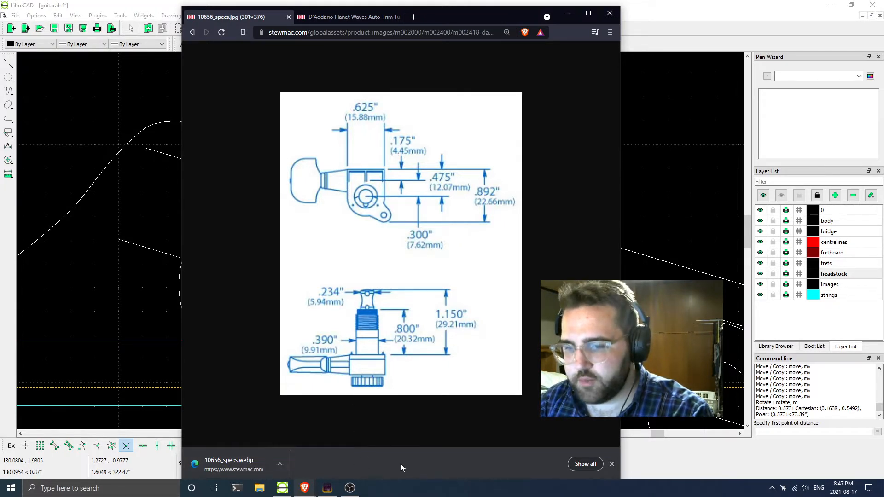
{"action": "left_click", "coordinate": [279, 462]}
{"action": "left_click", "coordinate": [448, 404]}
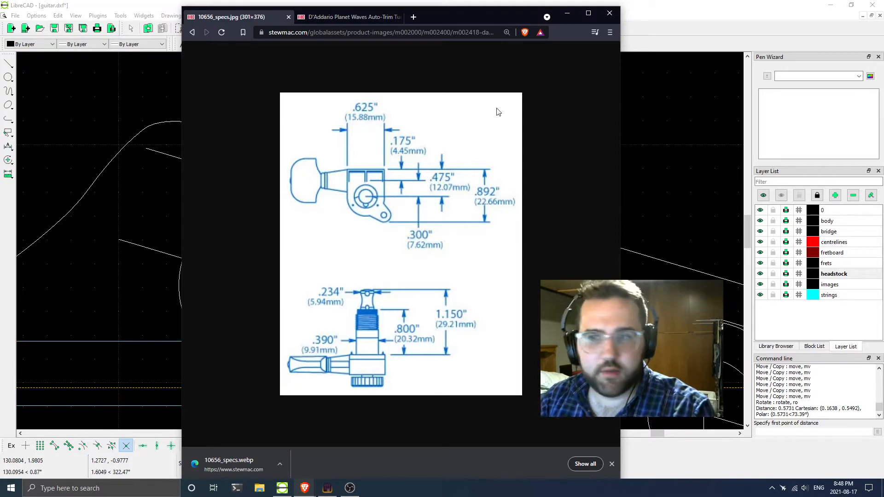
Return to LibreCAD, leave the distance measurement and shorten the first string to end at the short vertical line under the first tuner
{"action": "left_click", "coordinate": [154, 6]}
{"action": "scroll", "coordinate": [328, 207], "scroll_direction": "down", "scroll_amount": 11}
{"action": "middle_click_drag", "start_coordinate": [467, 276], "coordinate": [322, 237]}
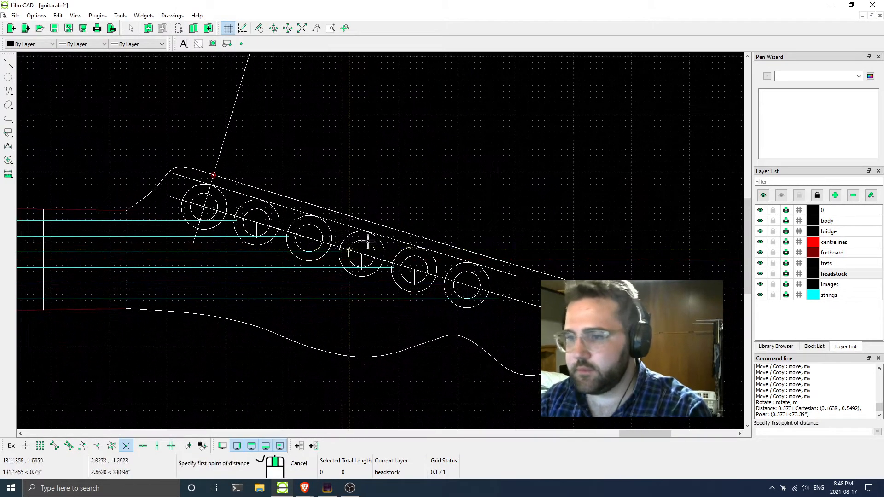
{"action": "scroll", "coordinate": [228, 221], "scroll_direction": "up", "scroll_amount": 3}
{"action": "right_click", "coordinate": [266, 248]}
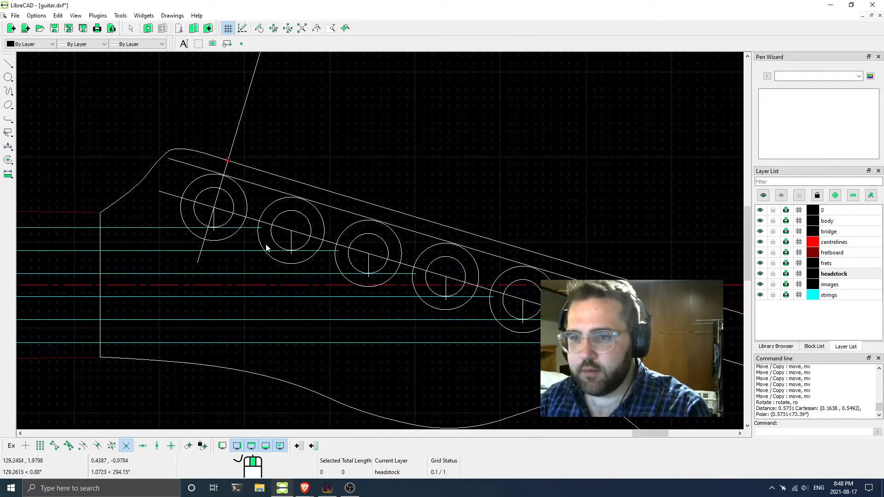
{"action": "left_click", "coordinate": [249, 227]}
{"action": "scroll", "coordinate": [258, 230], "scroll_direction": "up", "scroll_amount": 4}
{"action": "left_click_drag", "start_coordinate": [306, 225], "coordinate": [199, 227]}
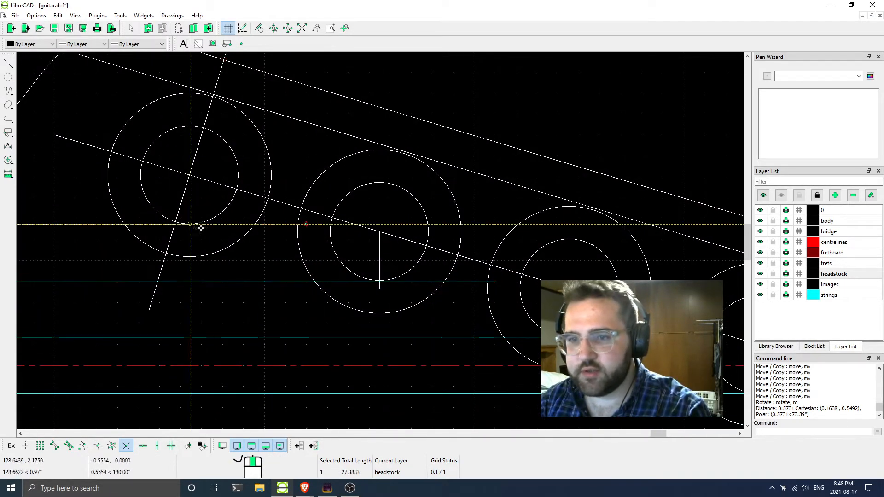
{"action": "left_click", "coordinate": [191, 224]}
{"action": "key", "text": "Escape"}
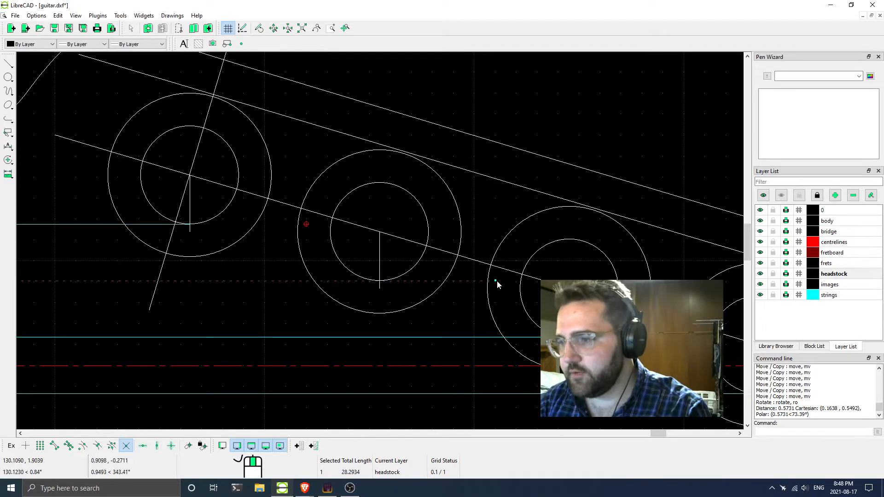
Shorten the second and third strings to end where they meet the short vertical lines under the second and third tuners
{"action": "scroll", "coordinate": [429, 255], "scroll_direction": "down", "scroll_amount": 3}
{"action": "scroll", "coordinate": [542, 286], "scroll_direction": "down", "scroll_amount": 1}
{"action": "middle_click_drag", "start_coordinate": [593, 300], "coordinate": [324, 275]}
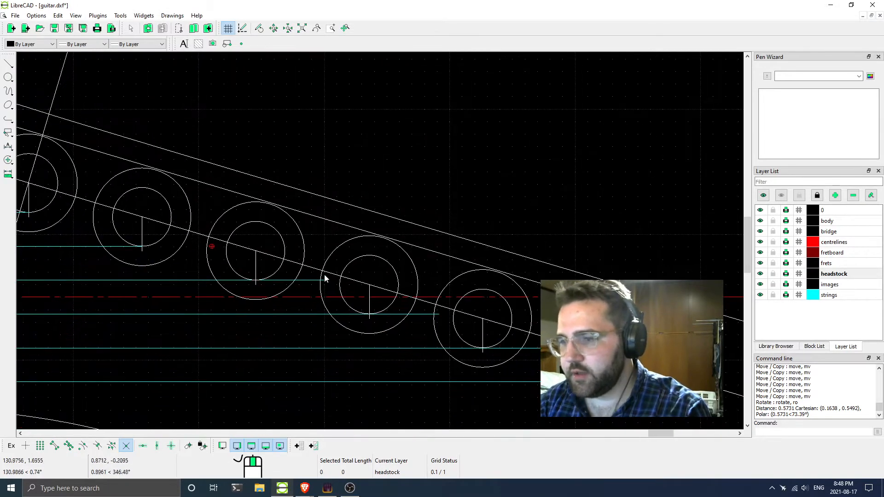
{"action": "left_click", "coordinate": [308, 279]}
{"action": "left_click_drag", "start_coordinate": [319, 280], "coordinate": [256, 280]}
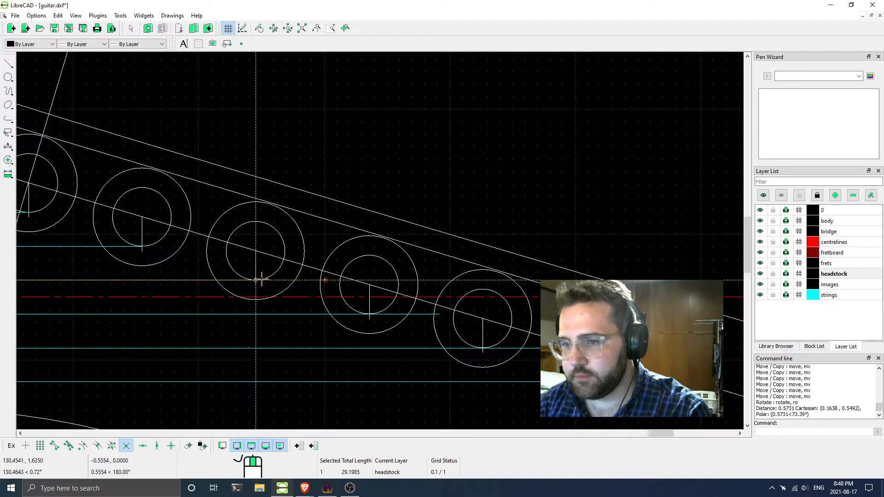
{"action": "left_click", "coordinate": [255, 280]}
{"action": "key", "text": "Escape"}
Shorten the fourth and fifth strings to end where they meet the short vertical lines under the fourth and fifth tuners
{"action": "middle_click_drag", "start_coordinate": [366, 303], "coordinate": [350, 288]}
{"action": "left_click", "coordinate": [420, 299]}
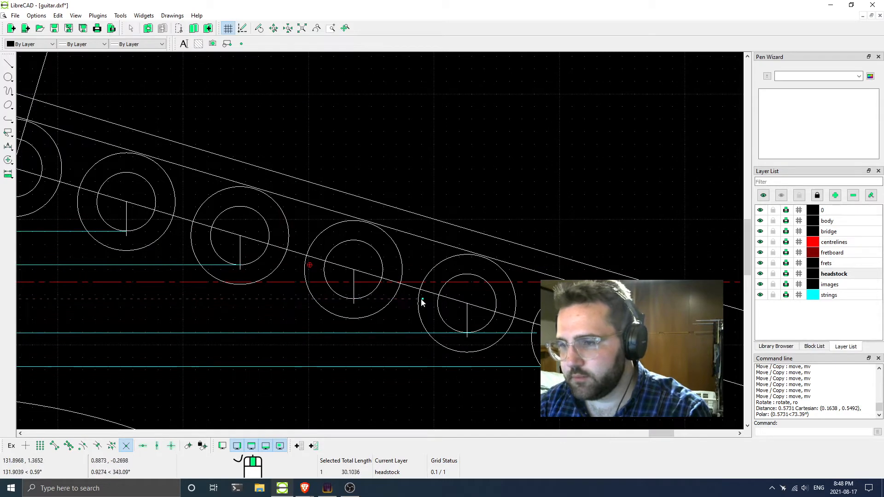
{"action": "left_click_drag", "start_coordinate": [422, 298], "coordinate": [353, 299]}
{"action": "left_click", "coordinate": [354, 299]}
{"action": "middle_click_drag", "start_coordinate": [473, 316], "coordinate": [316, 263]}
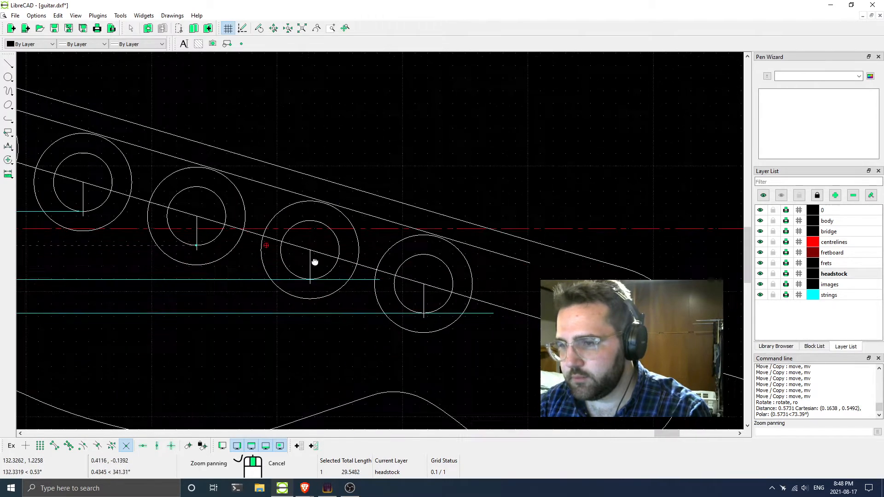
{"action": "left_click", "coordinate": [375, 281]}
{"action": "key", "text": "Escape"}
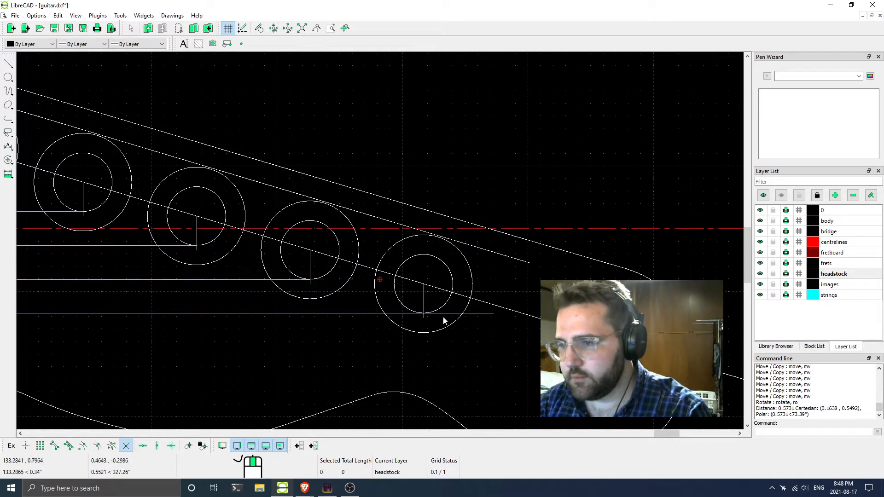
Shorten the sixth string to end at the short vertical line under the sixth tuner
{"action": "left_click", "coordinate": [487, 310]}
{"action": "left_click_drag", "start_coordinate": [493, 314], "coordinate": [347, 300]}
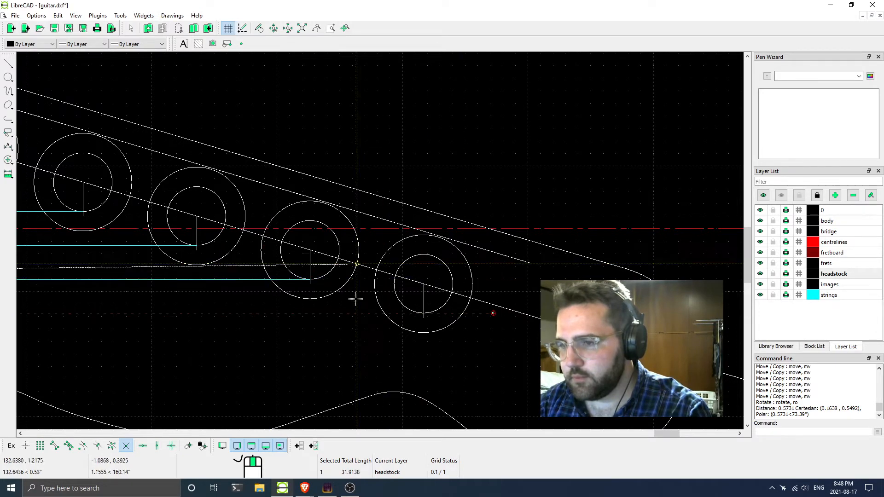
{"action": "left_click", "coordinate": [423, 313]}
{"action": "key", "text": "Escape"}
{"action": "scroll", "coordinate": [352, 271], "scroll_direction": "down", "scroll_amount": 6}
{"action": "scroll", "coordinate": [396, 276], "scroll_direction": "down", "scroll_amount": 4}
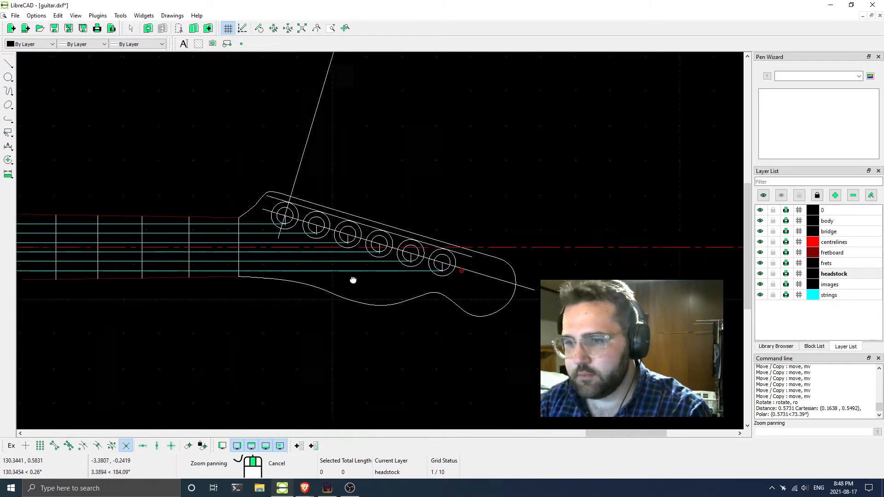
Check the tuner body and screw tab dimensions on the spec drawing in the Brave browser
{"action": "key", "text": "alt+Tab"}
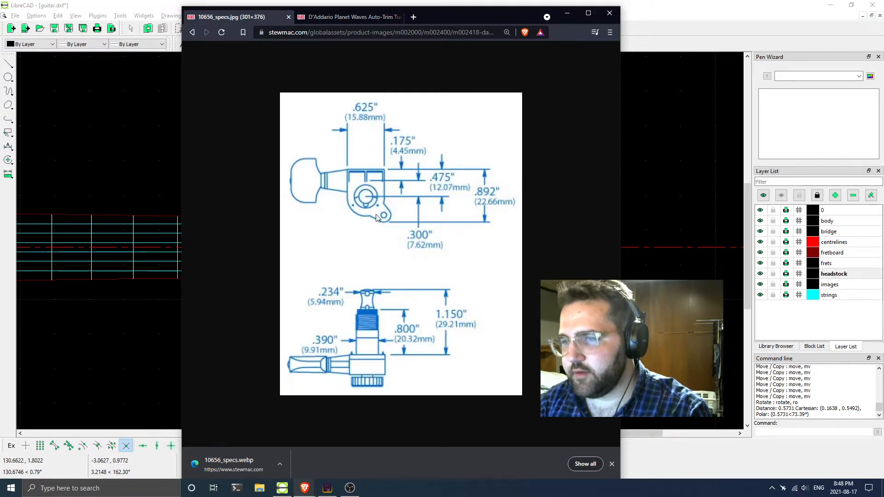
{"action": "left_click", "coordinate": [157, 305]}
{"action": "key", "text": "Escape"}
Offset the long slanted line through the first tuner's centre by .475 toward the second tuner, following the post-to-edge dimension on the spec drawing
{"action": "scroll", "coordinate": [333, 202], "scroll_direction": "up", "scroll_amount": 8}
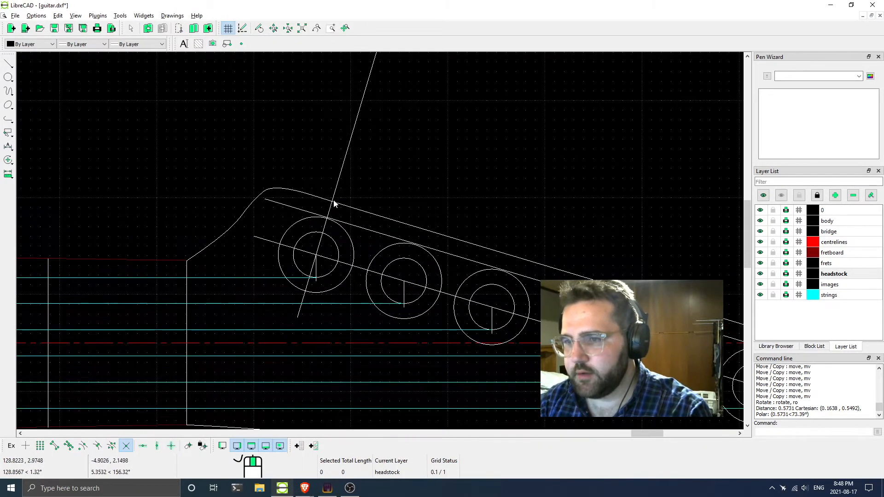
{"action": "scroll", "coordinate": [334, 202], "scroll_direction": "up", "scroll_amount": 3}
{"action": "left_click", "coordinate": [336, 196]}
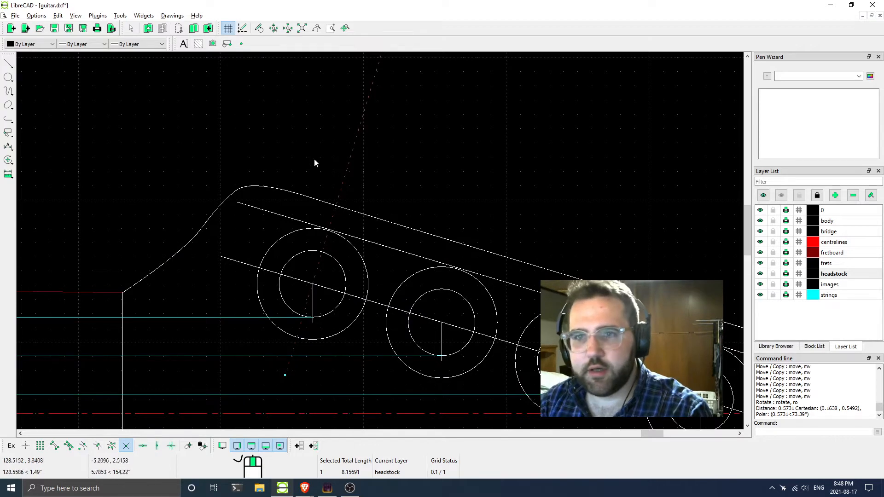
{"action": "key", "text": "alt+Tab"}
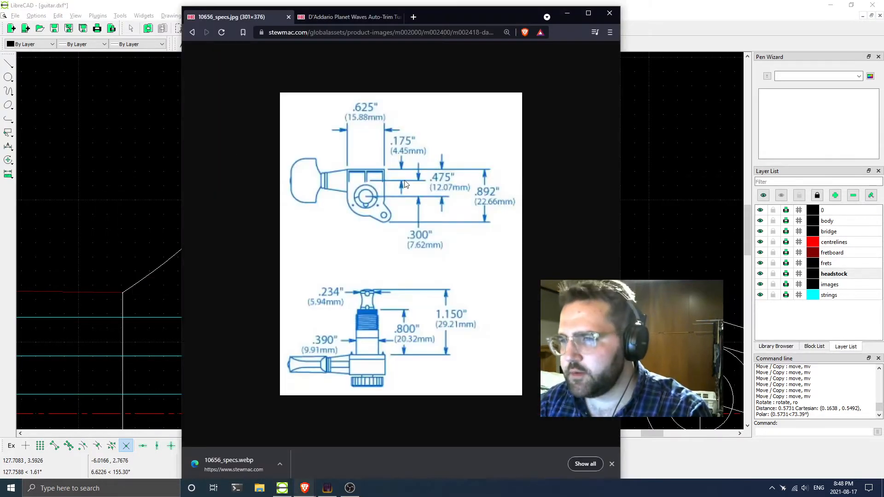
{"action": "key", "text": "alt+Tab"}
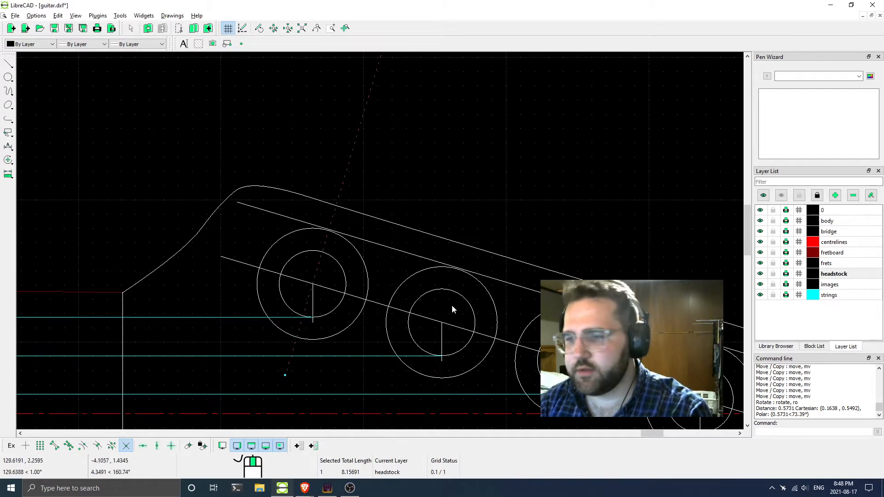
{"action": "middle_click_drag", "start_coordinate": [409, 315], "coordinate": [354, 248]}
{"action": "scroll", "coordinate": [348, 261], "scroll_direction": "down", "scroll_amount": 4}
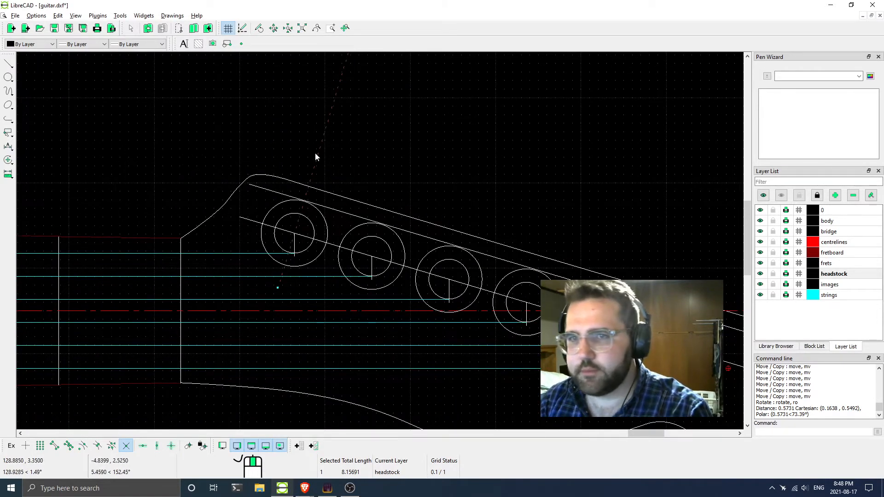
{"action": "right_click", "coordinate": [262, 165]}
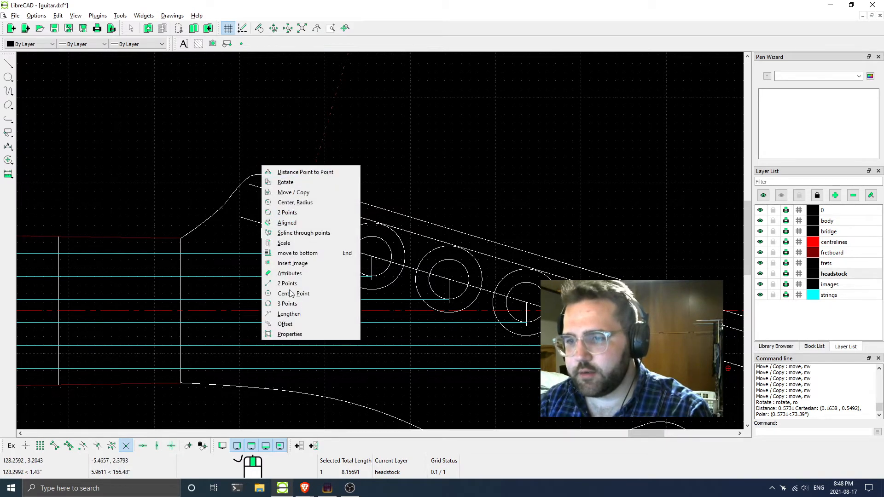
{"action": "left_click", "coordinate": [286, 324]}
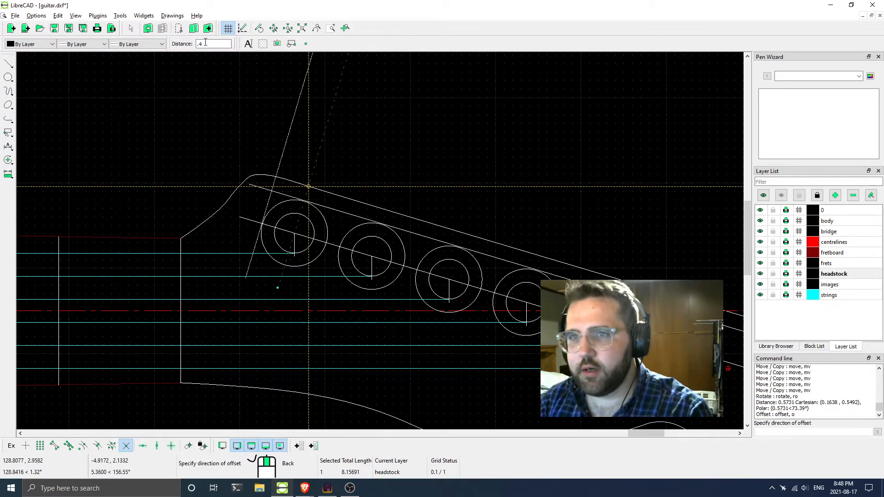
{"action": "double_click", "coordinate": [205, 42]}
{"action": "key", "text": "alt+Tab"}
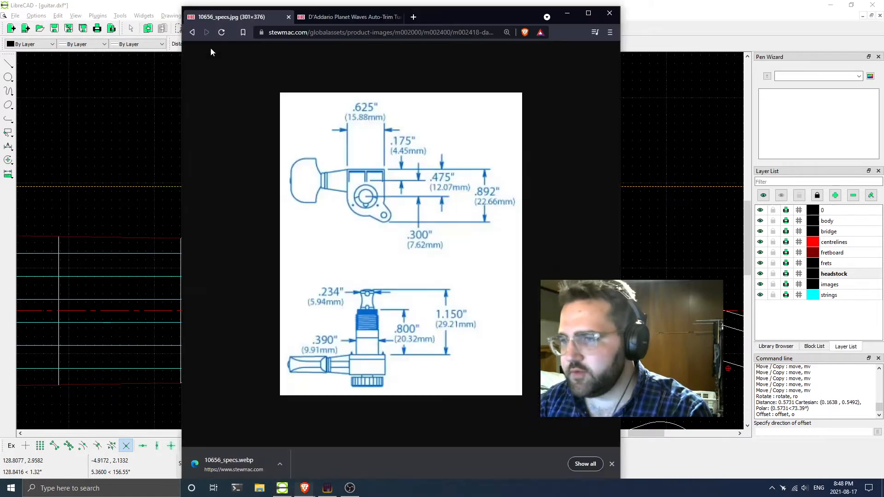
{"action": "key", "text": "alt+Tab"}
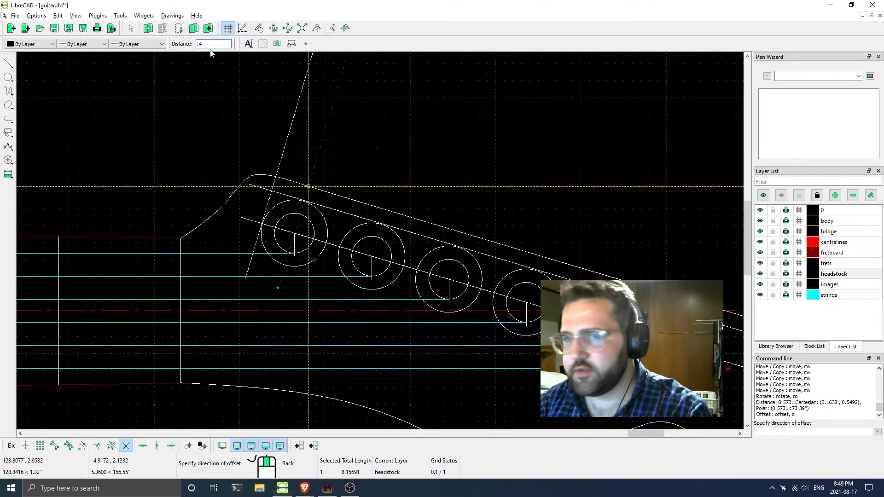
{"action": "key", "text": "alt+Tab"}
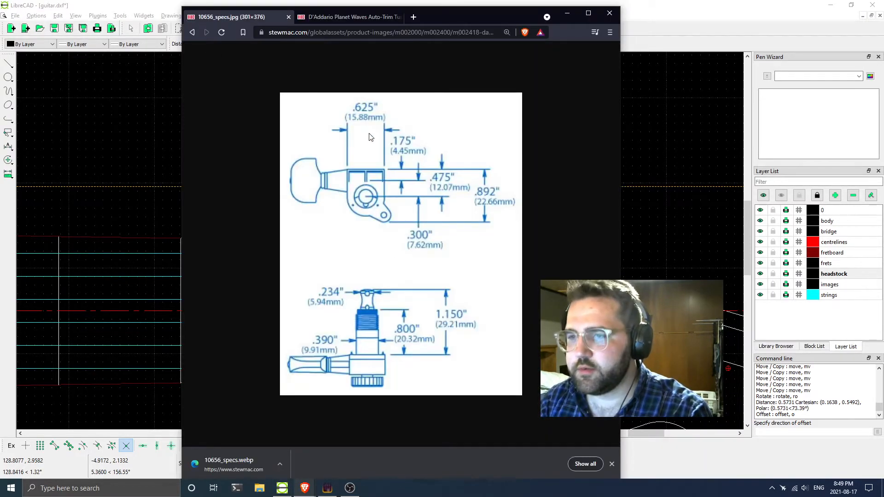
{"action": "key", "text": "alt+Tab"}
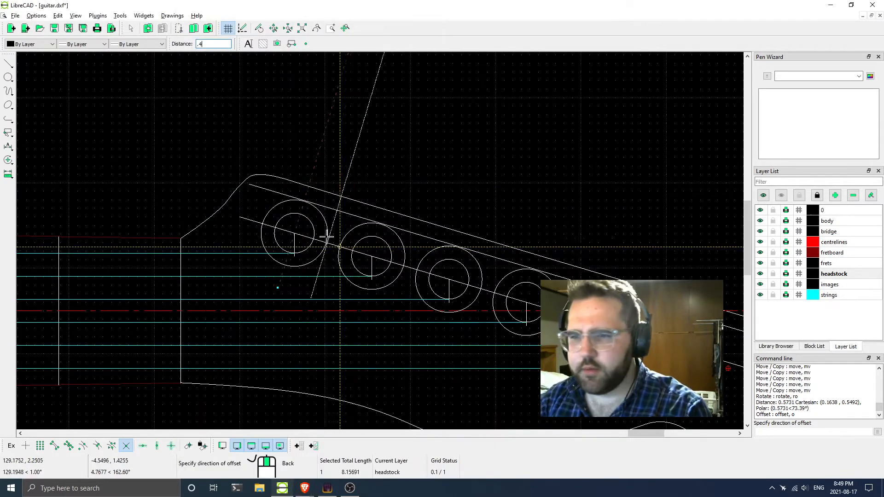
{"action": "type", "text": ".4"}
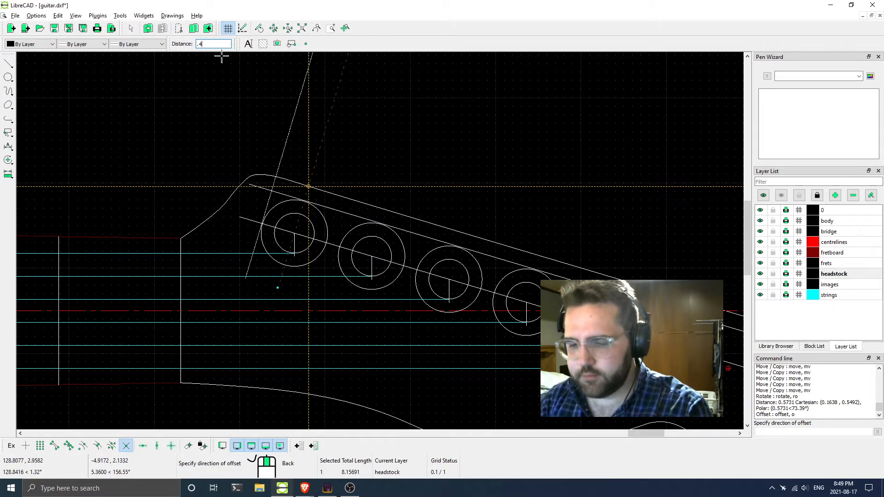
{"action": "type", "text": "75"}
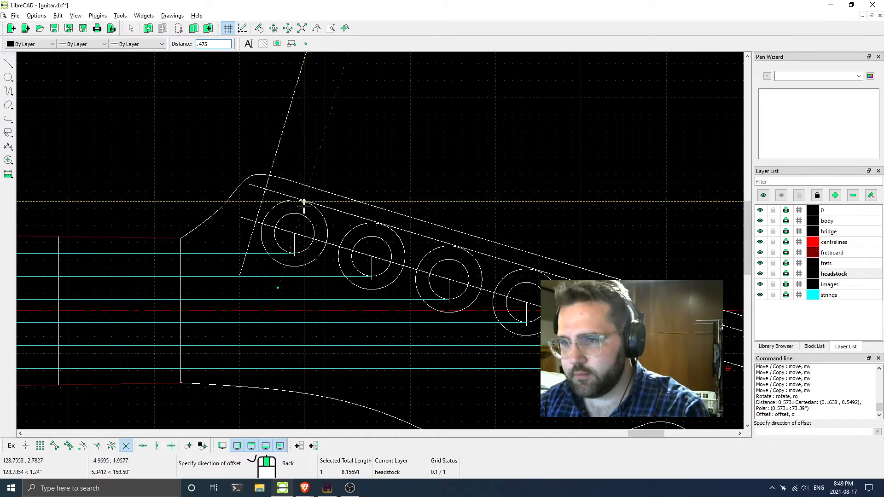
{"action": "left_click", "coordinate": [299, 213]}
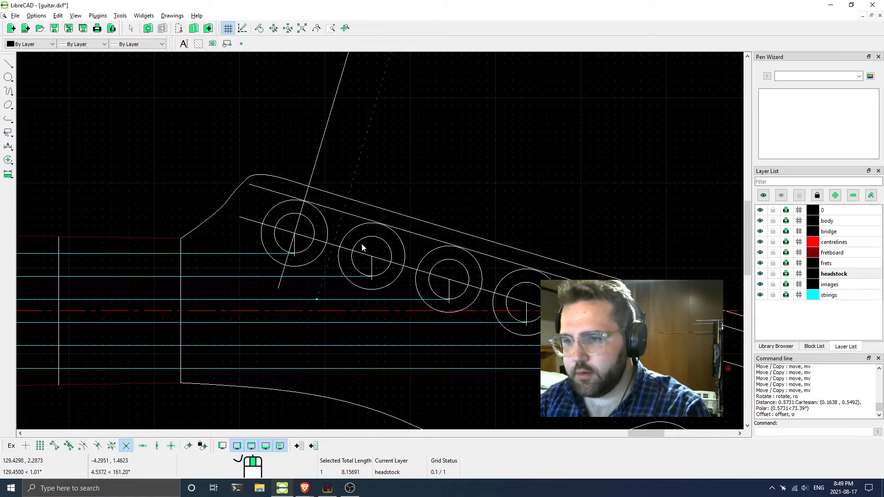
Compare the spacing between the first tuner's centre line and its offset copy with the tuner body dimensions on the spec drawing
{"action": "key", "text": "alt+Tab"}
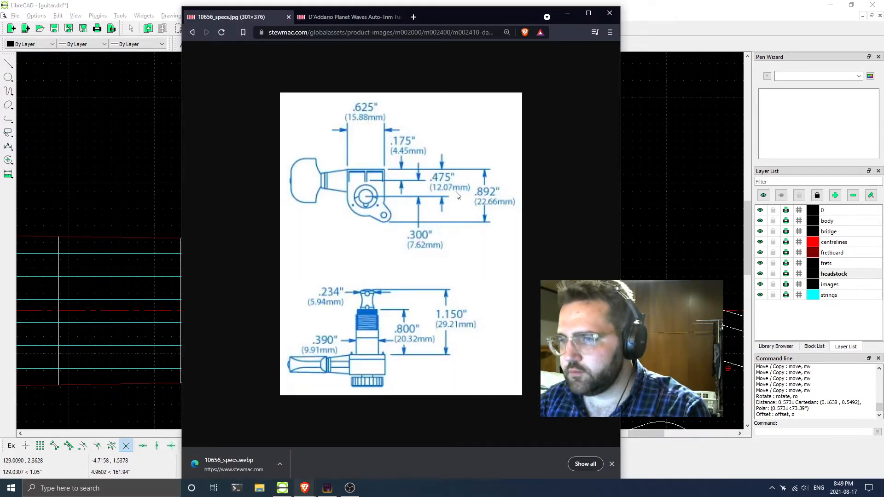
{"action": "key", "text": "alt+Tab"}
{"action": "scroll", "coordinate": [334, 239], "scroll_direction": "down", "scroll_amount": 7}
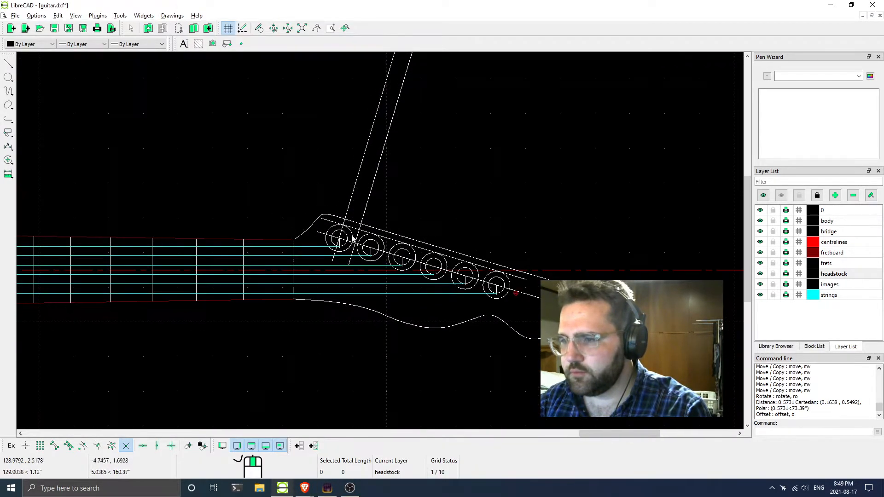
{"action": "scroll", "coordinate": [432, 259], "scroll_direction": "down", "scroll_amount": 3}
{"action": "mouse_move", "coordinate": [464, 275]}
{"action": "middle_mouse_down"}
{"action": "mouse_move", "coordinate": [393, 249]}
{"action": "mouse_move", "coordinate": [457, 234]}
{"action": "middle_mouse_up"}
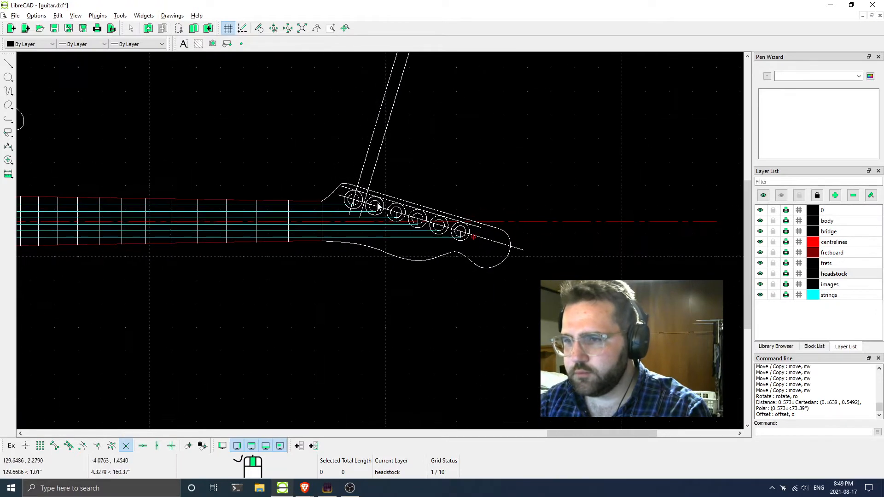
{"action": "scroll", "coordinate": [463, 237], "scroll_direction": "up", "scroll_amount": 3}
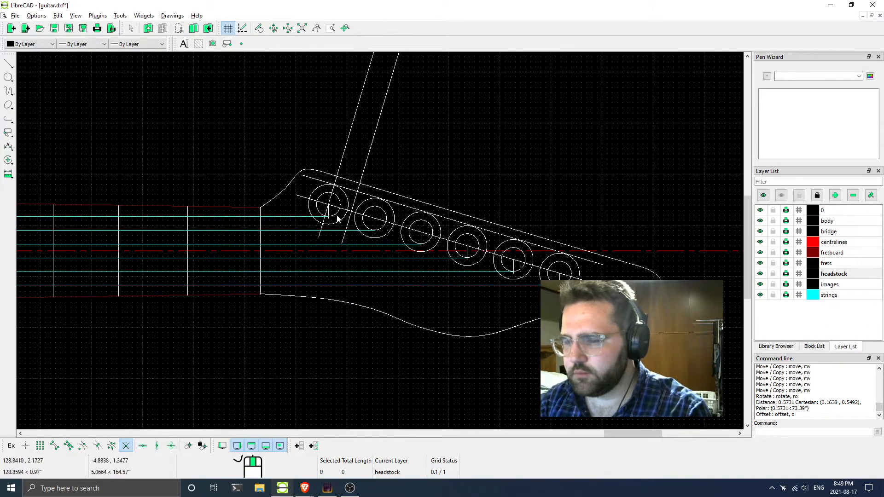
{"action": "scroll", "coordinate": [341, 212], "scroll_direction": "up", "scroll_amount": 3}
{"action": "scroll", "coordinate": [350, 219], "scroll_direction": "up", "scroll_amount": 1}
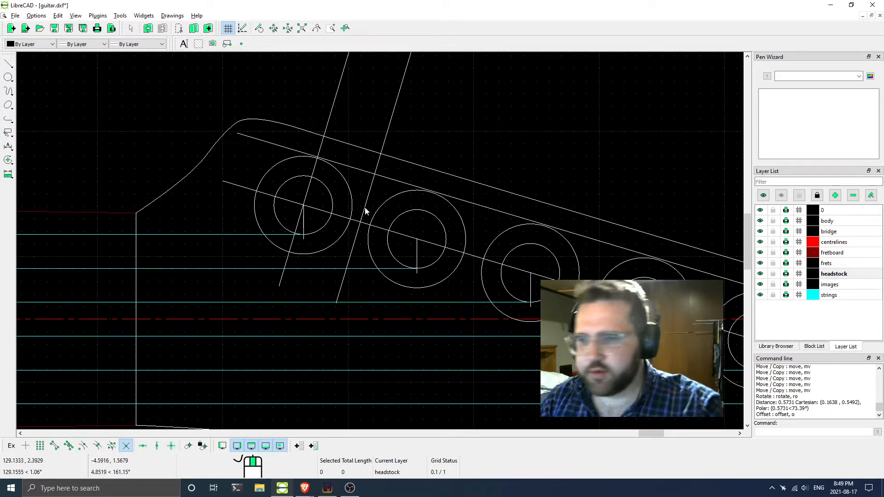
{"action": "scroll", "coordinate": [363, 214], "scroll_direction": "down", "scroll_amount": 4}
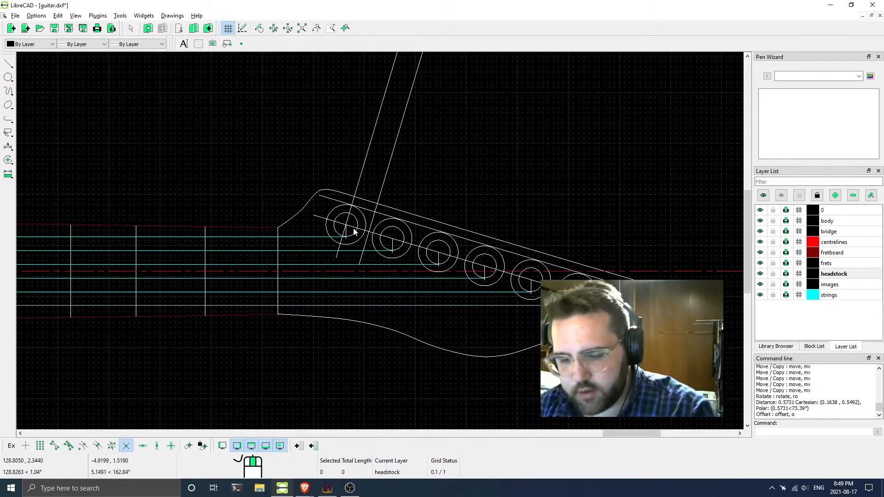
{"action": "key", "text": "alt+Tab"}
{"action": "key", "text": "alt+Tab"}
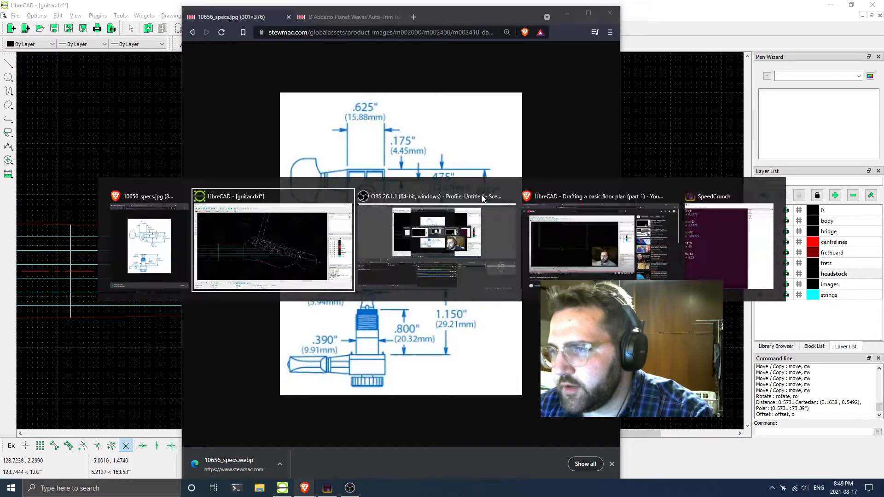
Offset the slanted line between the first and second tuners by .892 toward the nut, following the overall body dimension on the spec drawing
{"action": "scroll", "coordinate": [429, 209], "scroll_direction": "up", "scroll_amount": 6}
{"action": "left_click", "coordinate": [363, 225]}
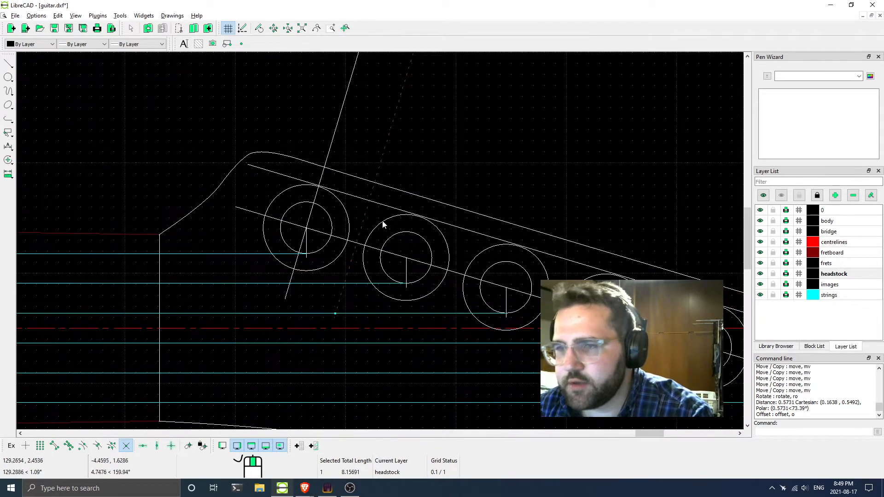
{"action": "key", "text": "alt+Tab"}
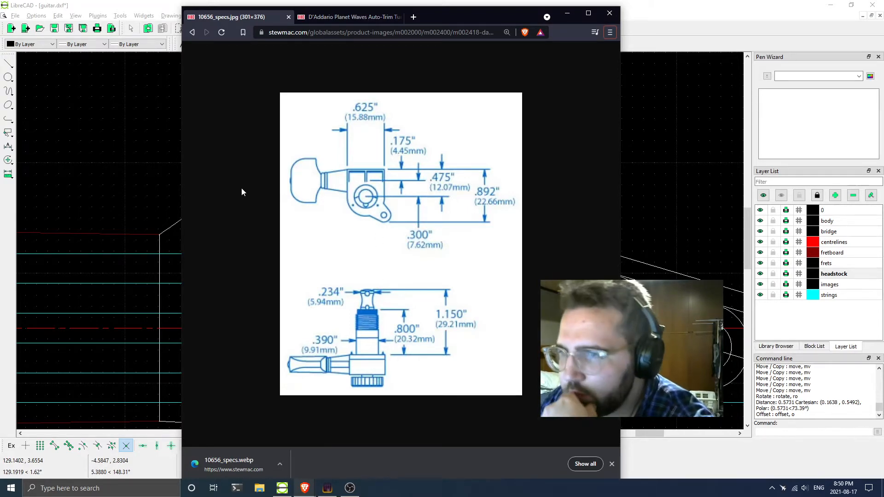
{"action": "left_click", "coordinate": [137, 4]}
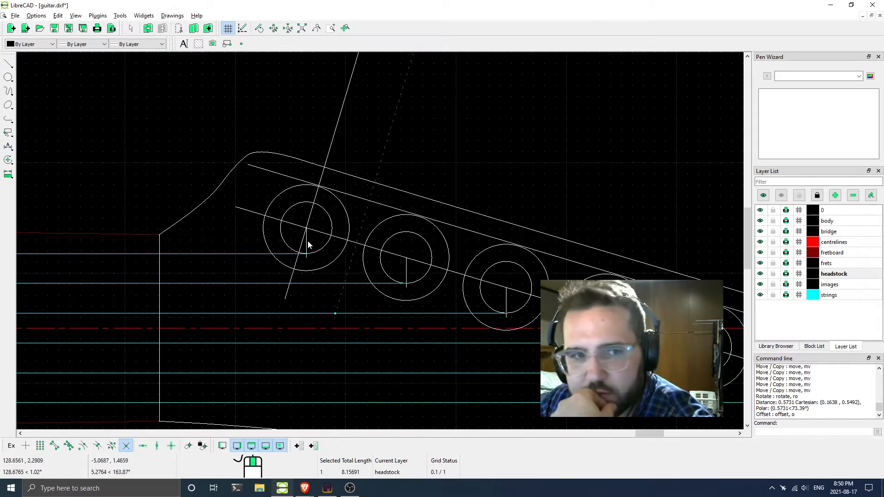
{"action": "scroll", "coordinate": [345, 238], "scroll_direction": "down", "scroll_amount": 6}
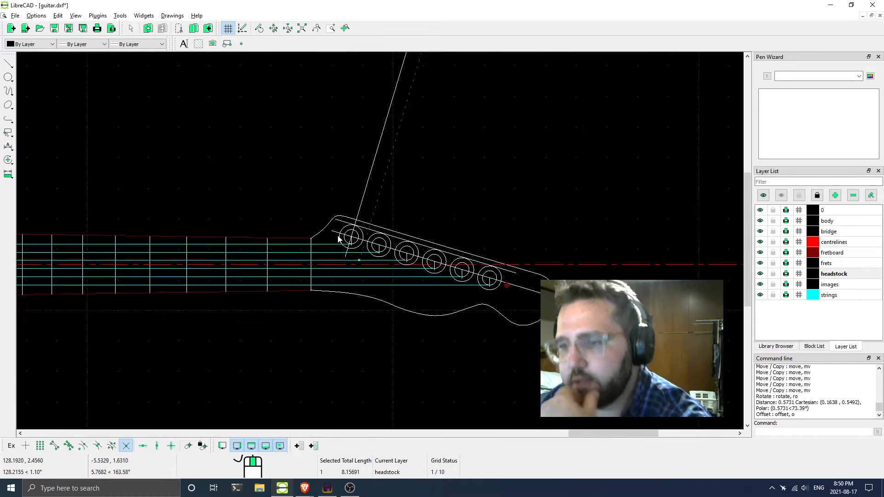
{"action": "scroll", "coordinate": [360, 283], "scroll_direction": "up", "scroll_amount": 6}
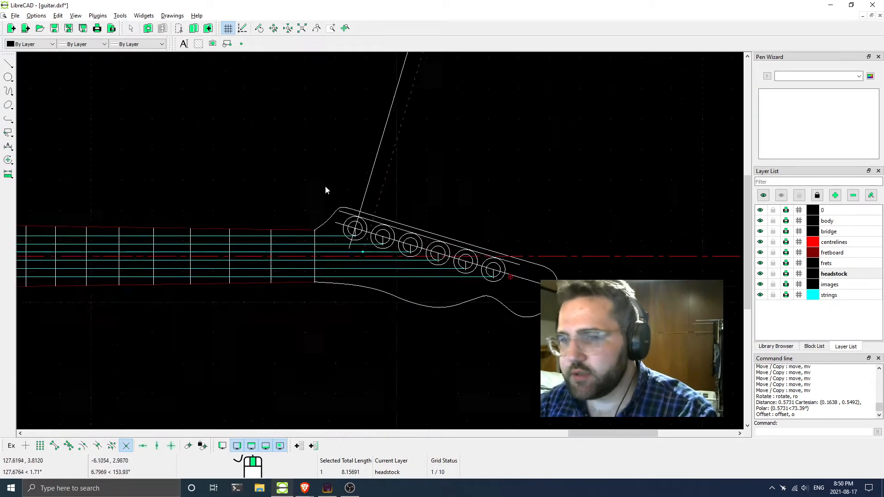
{"action": "middle_click_drag", "start_coordinate": [365, 217], "coordinate": [335, 264]}
{"action": "scroll", "coordinate": [323, 207], "scroll_direction": "down", "scroll_amount": 3}
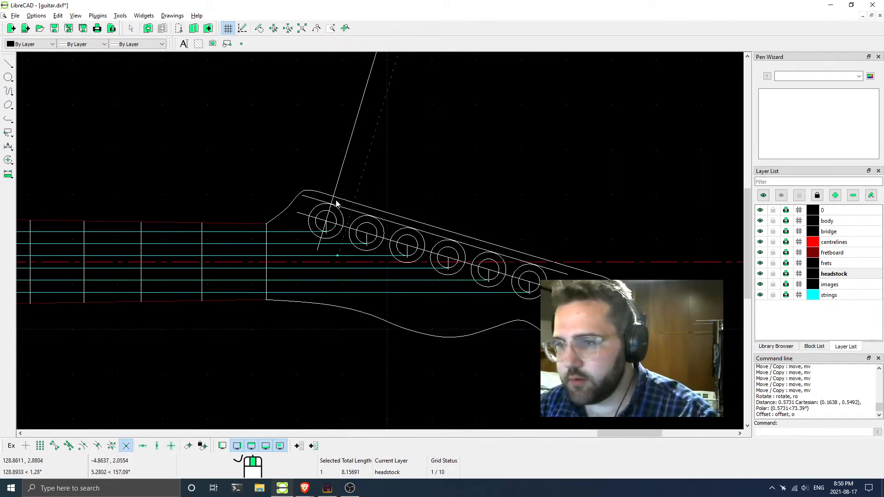
{"action": "key", "text": "alt+Tab"}
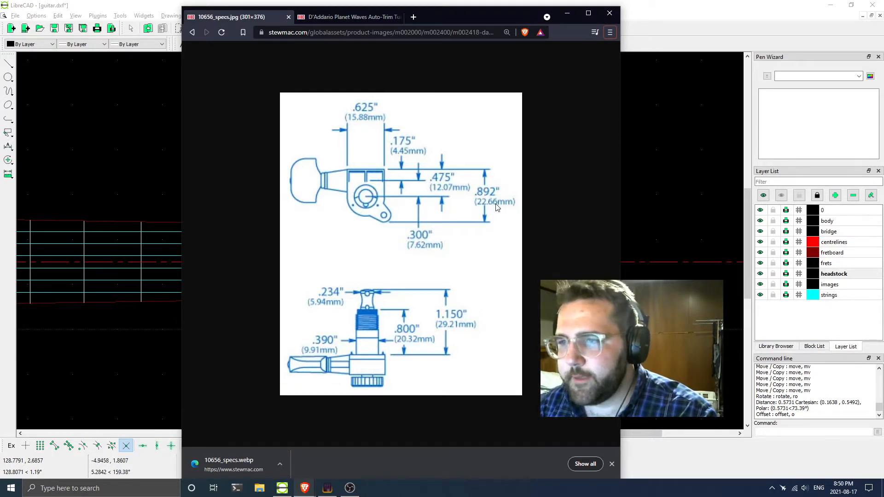
{"action": "left_click", "coordinate": [173, 176]}
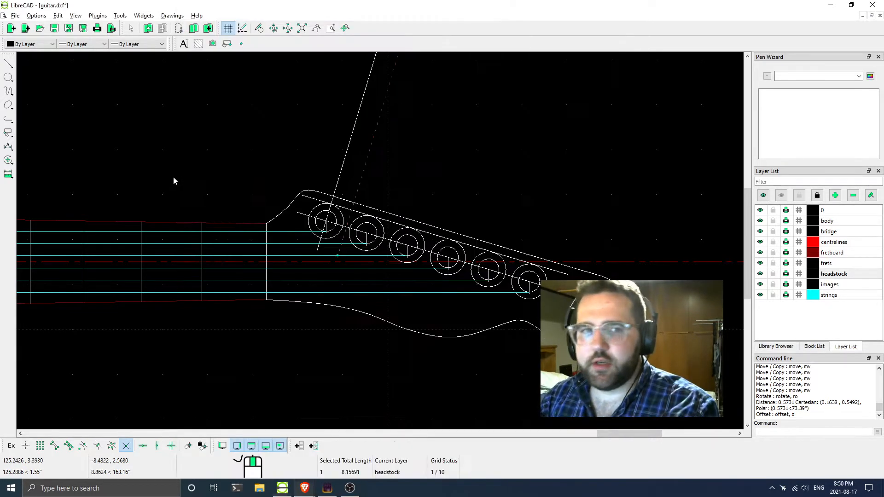
{"action": "right_click", "coordinate": [361, 184]}
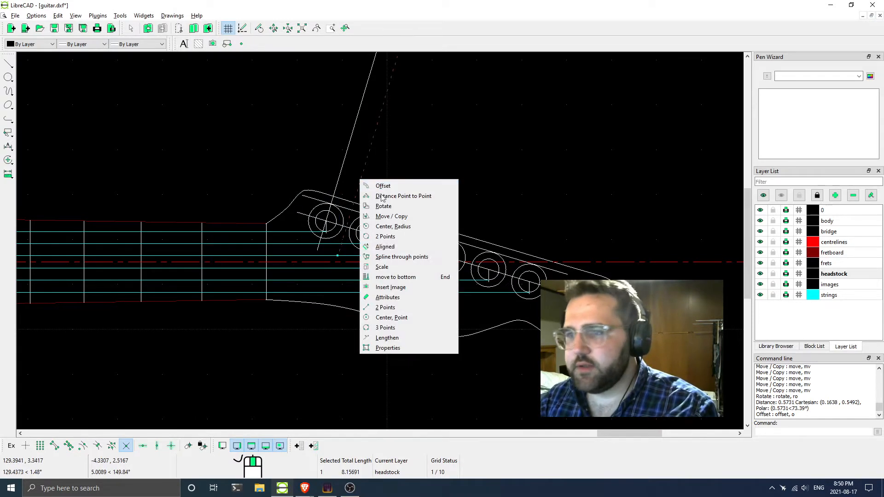
{"action": "left_click", "coordinate": [381, 195]}
{"action": "left_click", "coordinate": [218, 46]}
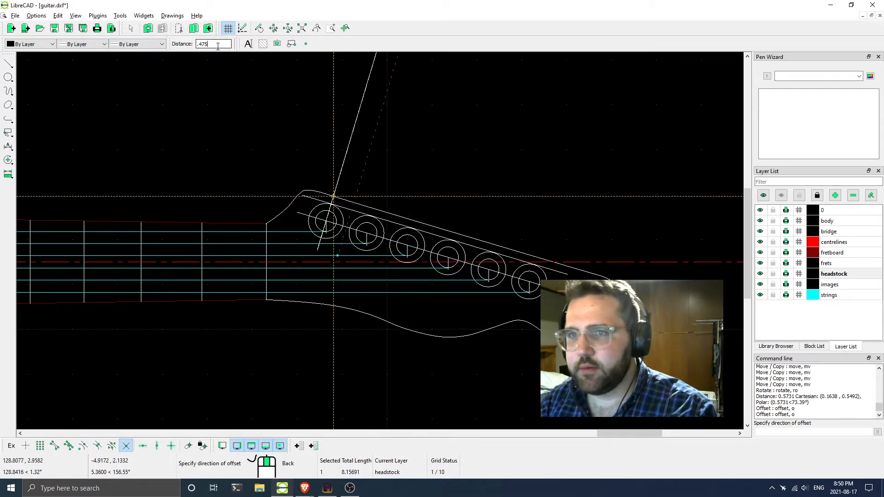
{"action": "type", "text": ".8"}
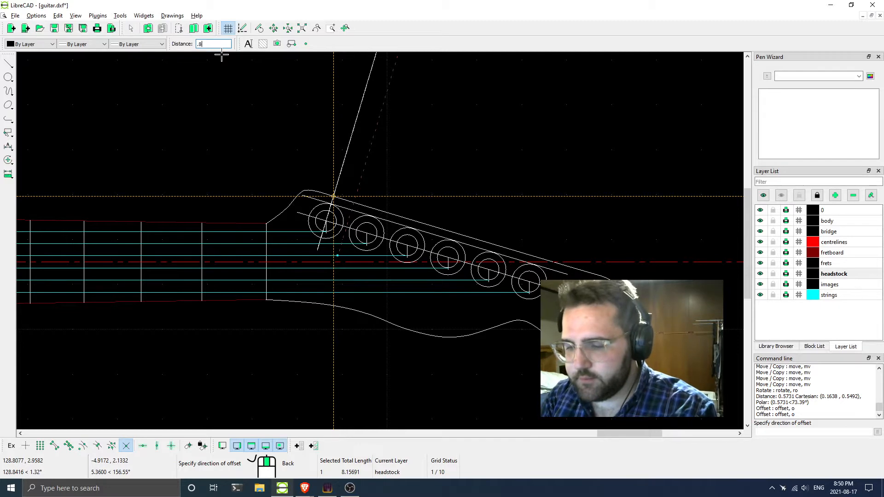
{"action": "type", "text": "92"}
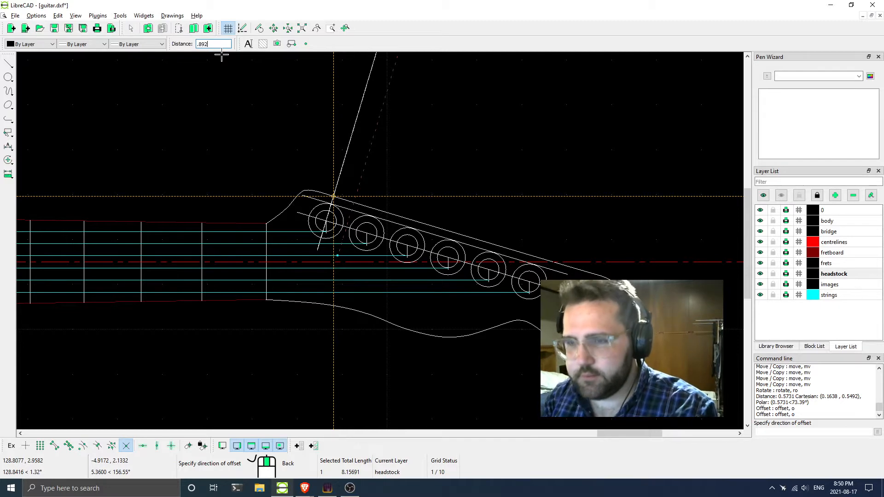
{"action": "left_click", "coordinate": [291, 223]}
{"action": "scroll", "coordinate": [300, 231], "scroll_direction": "up", "scroll_amount": 2}
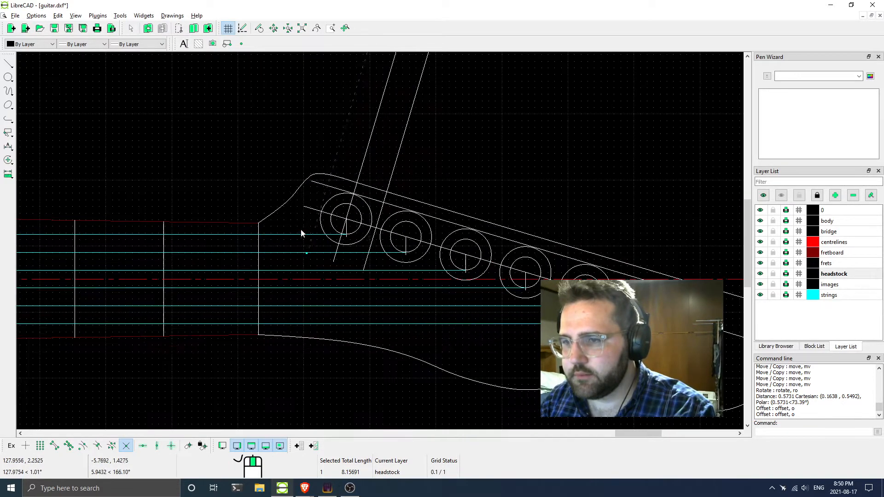
{"action": "left_click", "coordinate": [322, 202]}
{"action": "scroll", "coordinate": [307, 194], "scroll_direction": "up", "scroll_amount": 2}
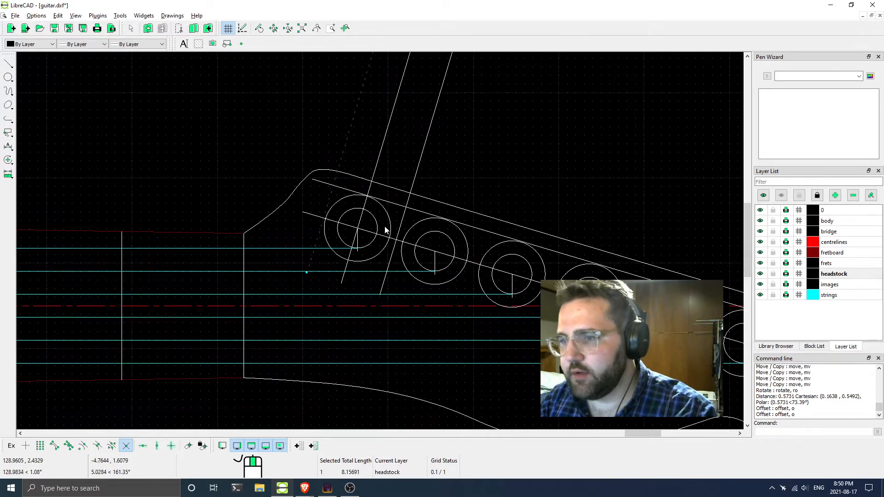
Copy the first tuner's three slanted reference lines from its centre to the second tuner's centre, keeping the originals
{"action": "left_click", "coordinate": [360, 223]}
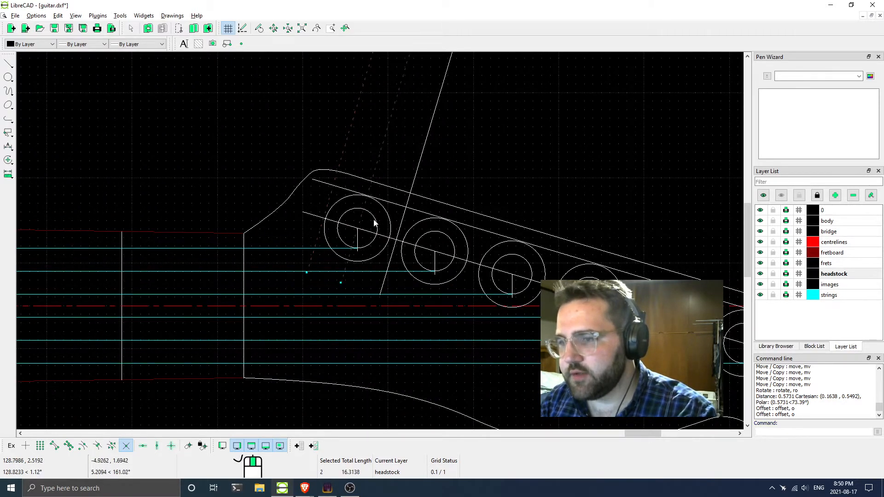
{"action": "left_click", "coordinate": [402, 225]}
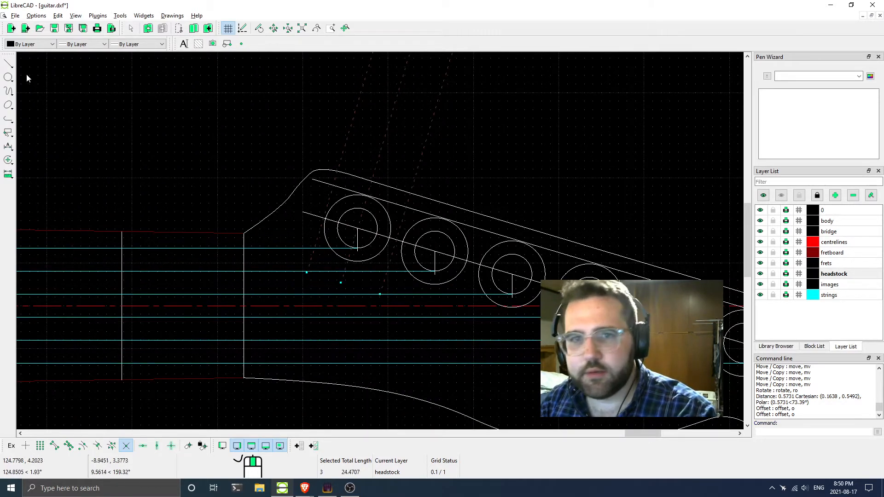
{"action": "right_click", "coordinate": [273, 202]}
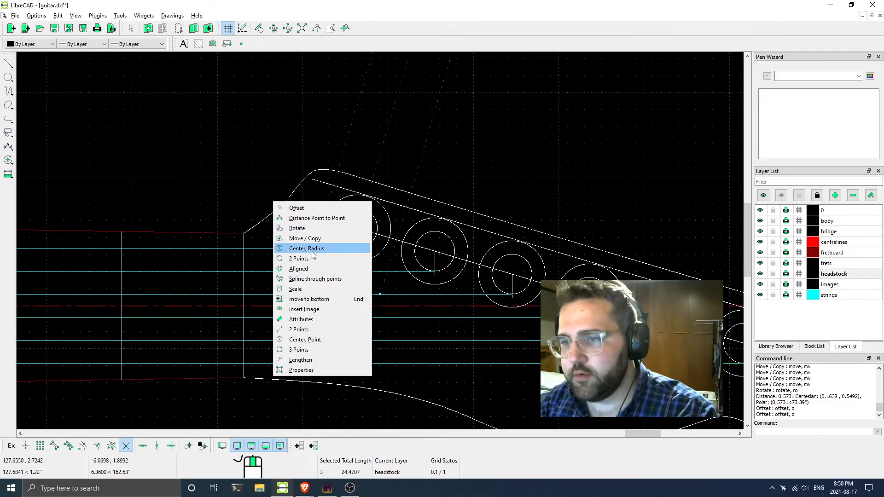
{"action": "left_click", "coordinate": [304, 238]}
{"action": "left_click", "coordinate": [357, 227]}
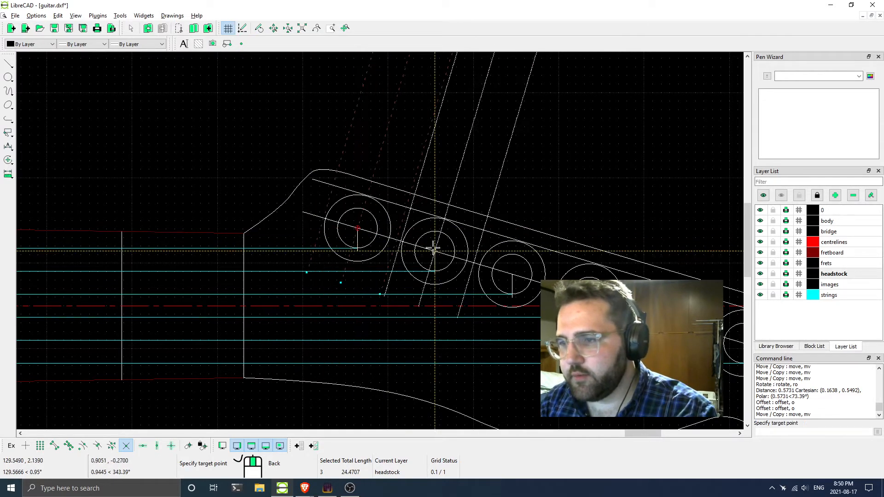
{"action": "left_click", "coordinate": [434, 251]}
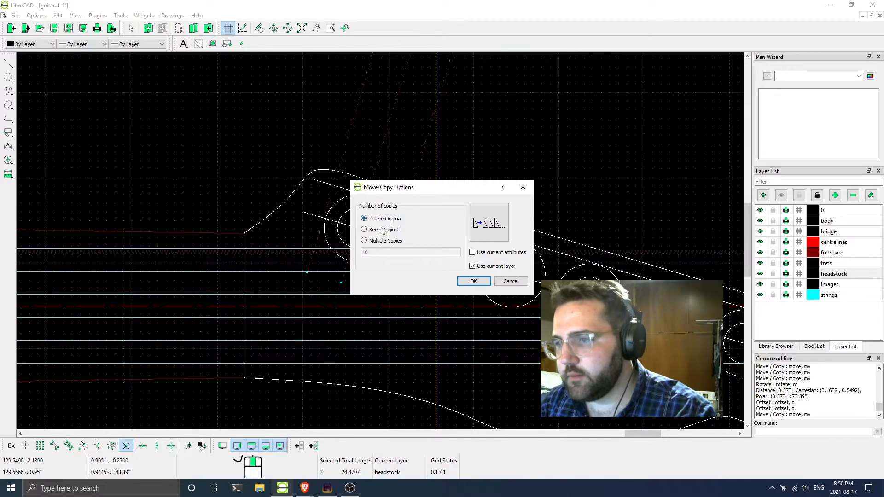
{"action": "left_click", "coordinate": [474, 281]}
{"action": "middle_click_drag", "start_coordinate": [425, 239], "coordinate": [321, 209]}
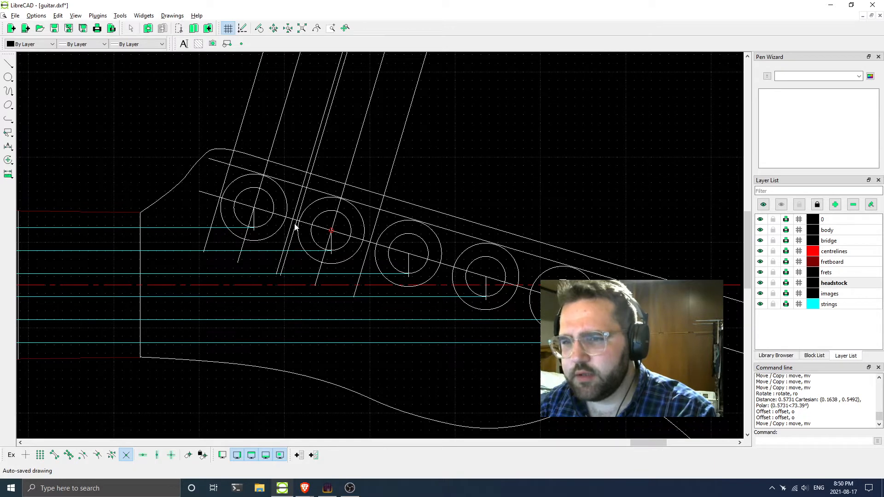
{"action": "key", "text": "ctrl+z"}
{"action": "key", "text": "ctrl+y"}
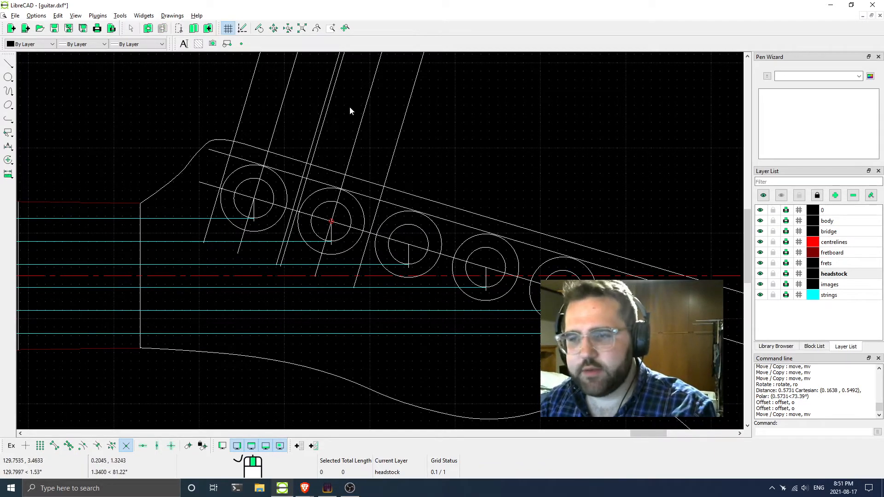
Try deleting the slanted reference lines above the headstock, and undo the deletion
{"action": "scroll", "coordinate": [317, 143], "scroll_direction": "down", "scroll_amount": 5}
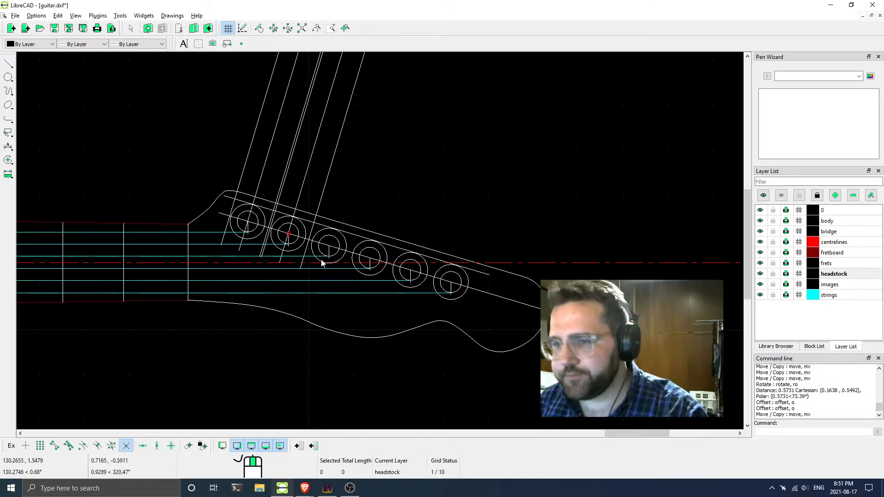
{"action": "scroll", "coordinate": [359, 239], "scroll_direction": "down", "scroll_amount": 5}
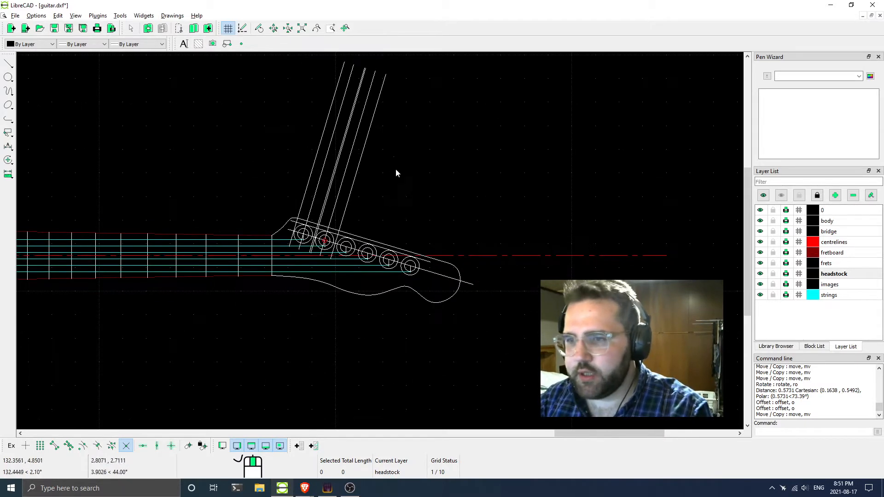
{"action": "left_click_drag", "start_coordinate": [396, 170], "coordinate": [281, 147]}
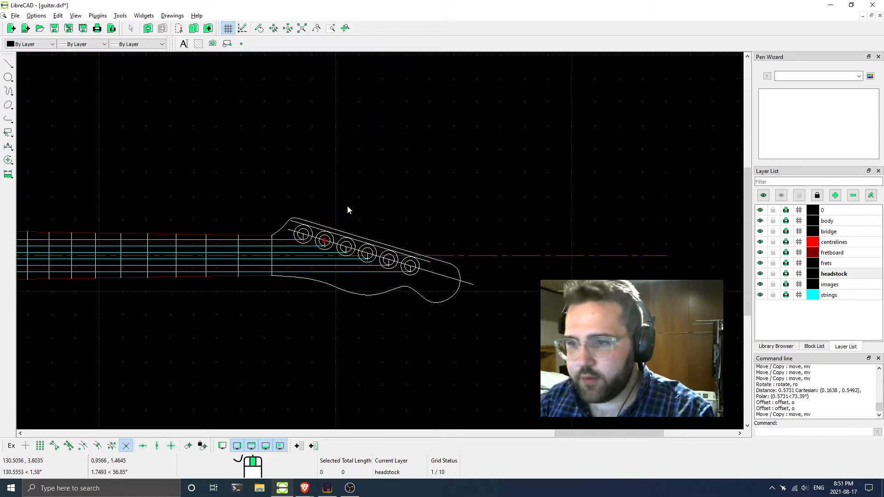
{"action": "key", "text": "ctrl+z"}
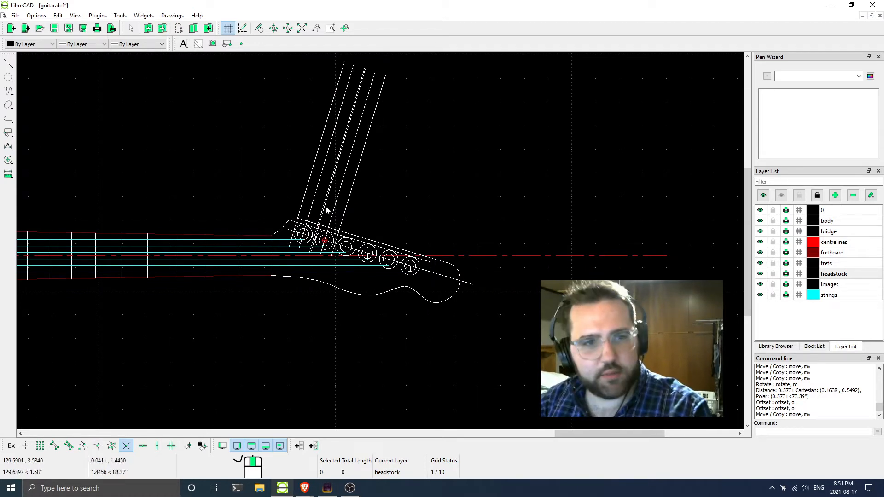
Select the six slanted reference lines above the headstock and change their layer in the entity attributes
{"action": "scroll", "coordinate": [408, 201], "scroll_direction": "down", "scroll_amount": 2}
{"action": "scroll", "coordinate": [387, 205], "scroll_direction": "up", "scroll_amount": 3}
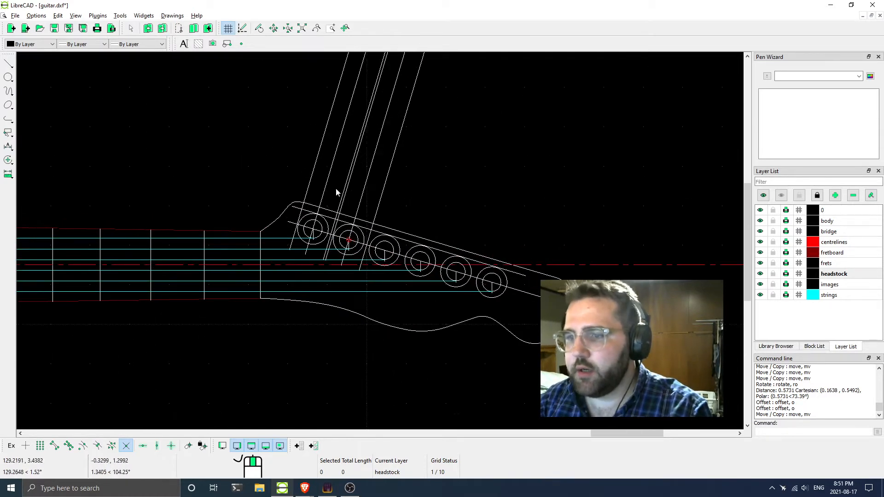
{"action": "scroll", "coordinate": [328, 196], "scroll_direction": "down", "scroll_amount": 2}
{"action": "left_click_drag", "start_coordinate": [430, 138], "coordinate": [277, 177]}
{"action": "right_click", "coordinate": [368, 161]}
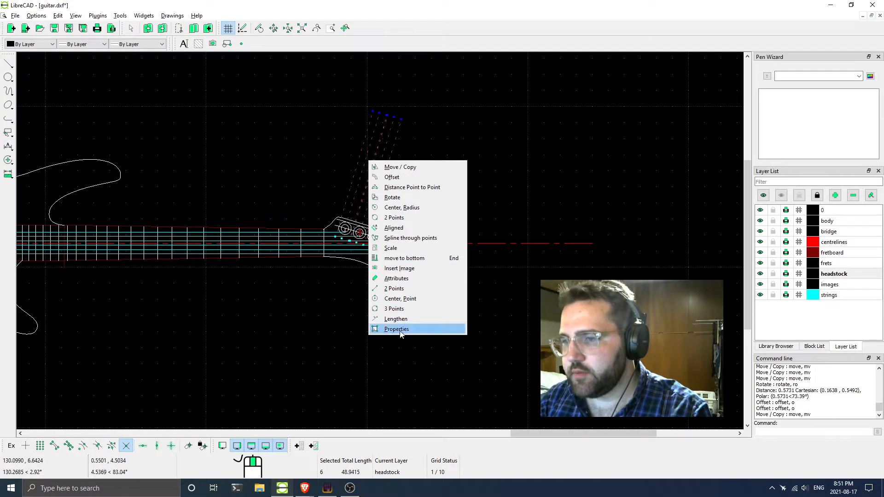
{"action": "left_click", "coordinate": [397, 277]}
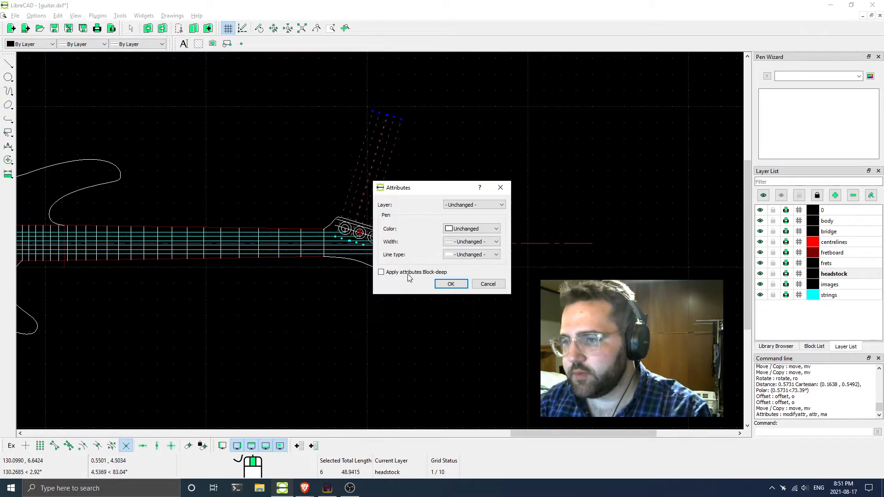
{"action": "left_click", "coordinate": [458, 207]}
{"action": "left_click", "coordinate": [460, 258]}
{"action": "left_click", "coordinate": [456, 284]}
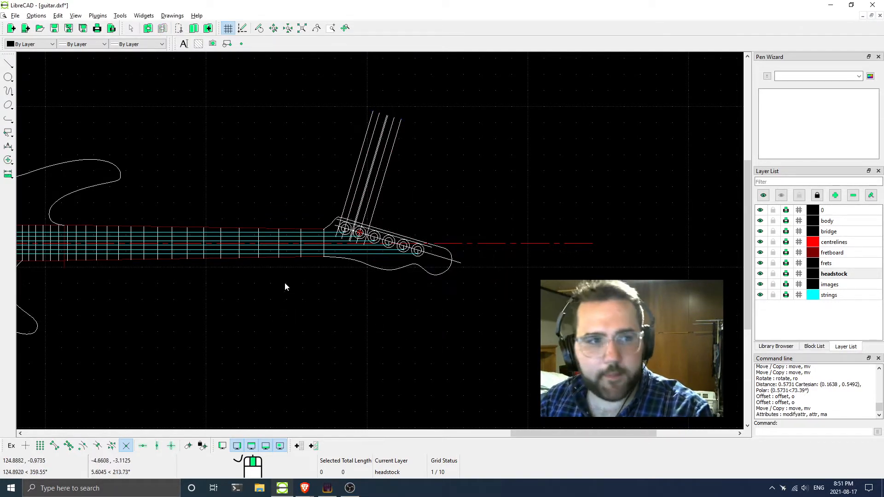
Switch to the Brave browser and show the StewMac tuning machine product page at 90% zoom
{"action": "scroll", "coordinate": [390, 243], "scroll_direction": "down", "scroll_amount": 4}
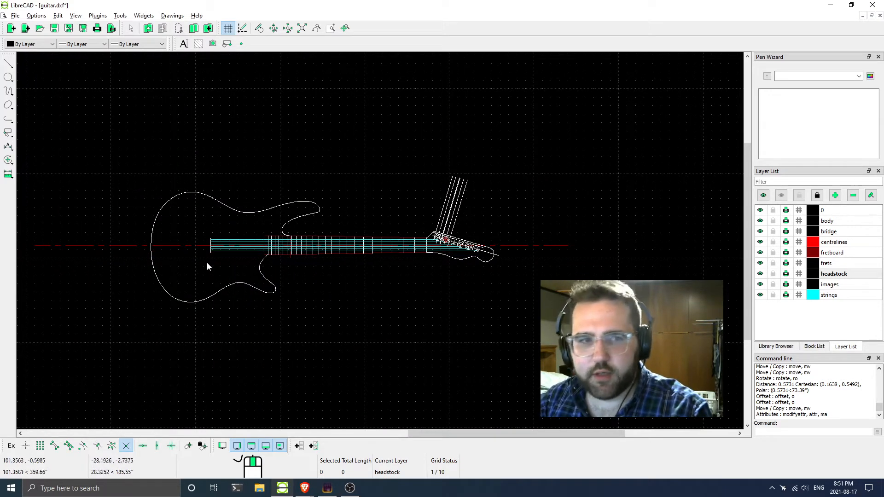
{"action": "scroll", "coordinate": [204, 262], "scroll_direction": "up", "scroll_amount": 2}
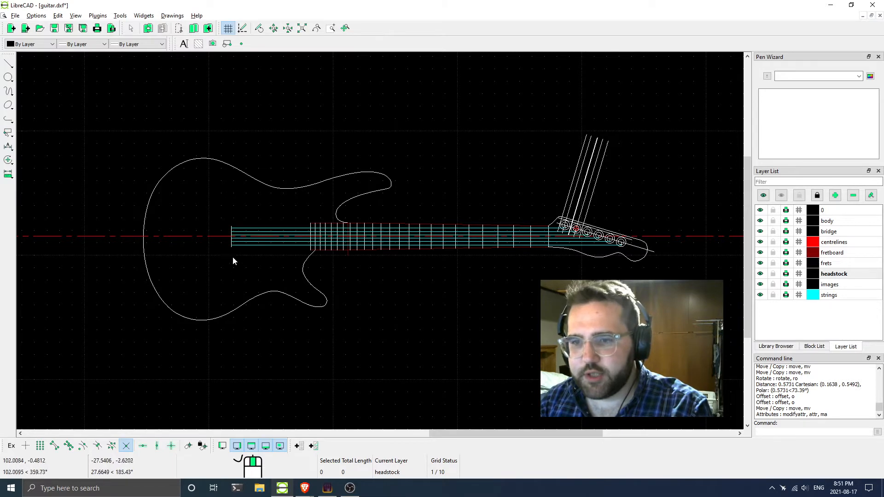
{"action": "scroll", "coordinate": [229, 247], "scroll_direction": "up", "scroll_amount": 2}
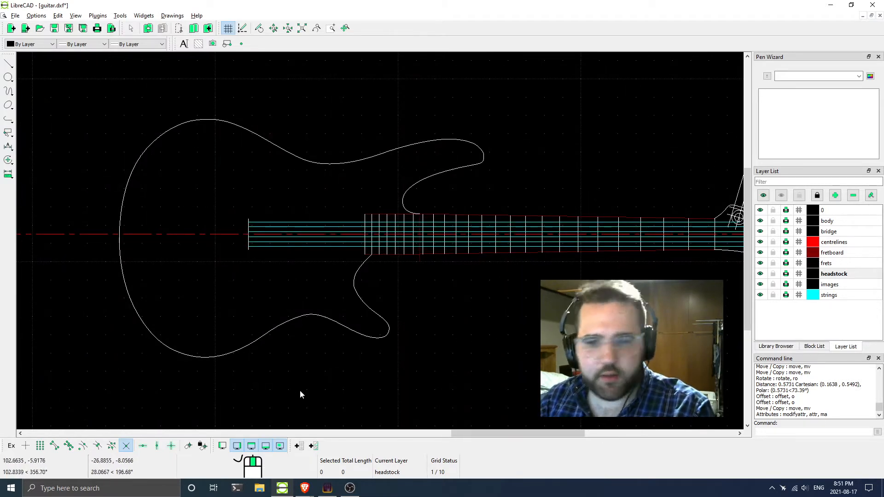
{"action": "mouse_move", "coordinate": [304, 486]}
{"action": "left_click", "coordinate": [357, 444]}
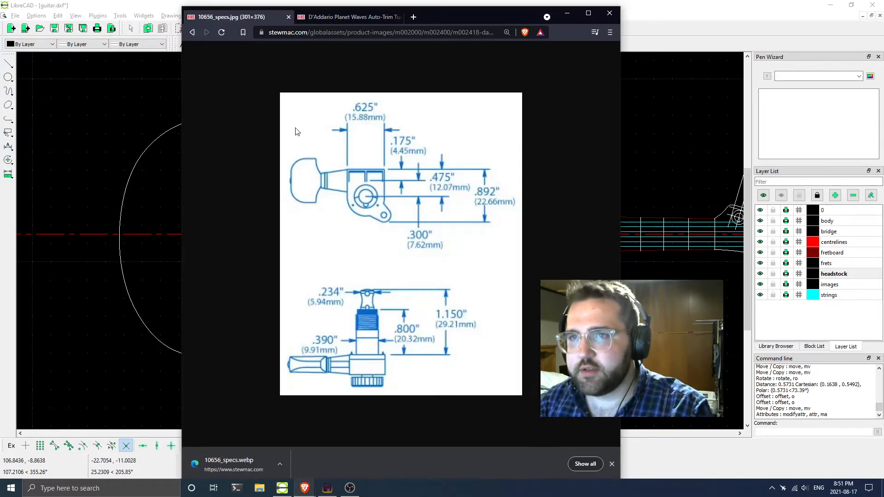
{"action": "left_click", "coordinate": [360, 20]}
{"action": "scroll", "coordinate": [373, 144], "scroll_direction": "up", "scroll_amount": 5}
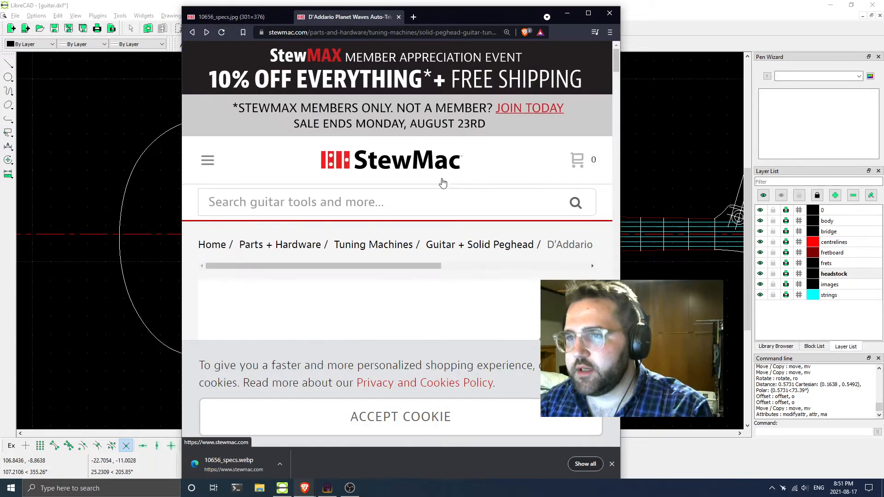
{"action": "scroll", "coordinate": [429, 172], "scroll_direction": "down", "scroll_amount": 4, "text": "ctrl"}
Search the StewMac store for TUNE-O-MATIC
{"action": "left_click", "coordinate": [338, 92]}
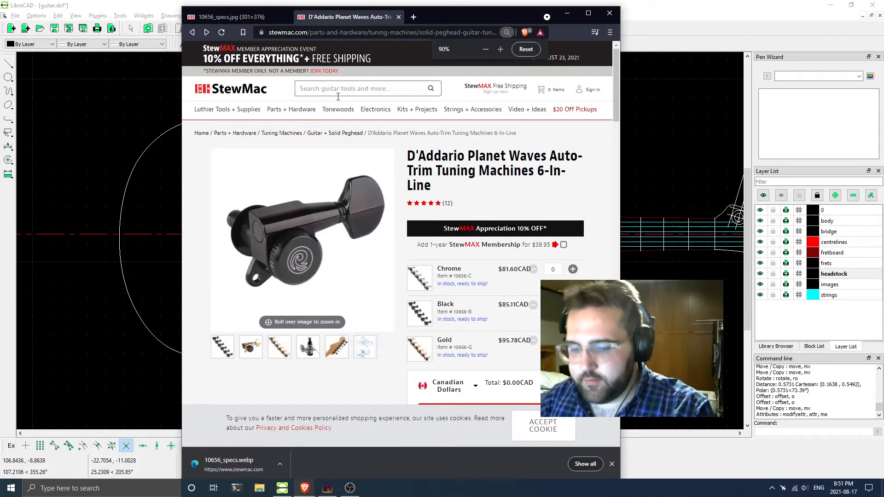
{"action": "type", "text": "TRU"}
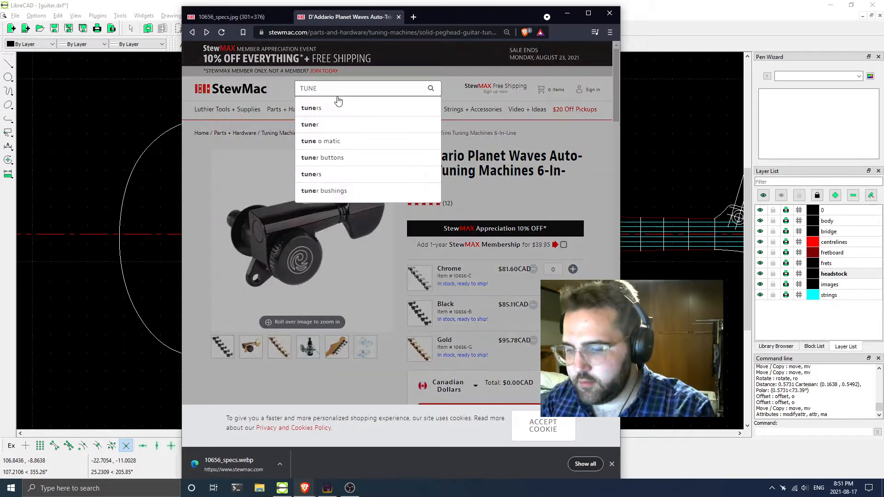
{"action": "type", "text": "-OMA-MNA"}
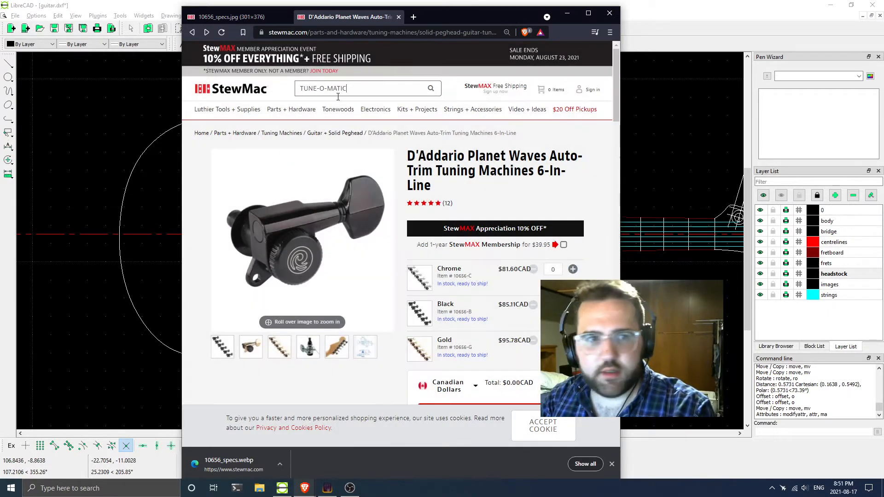
{"action": "key", "text": "Return"}
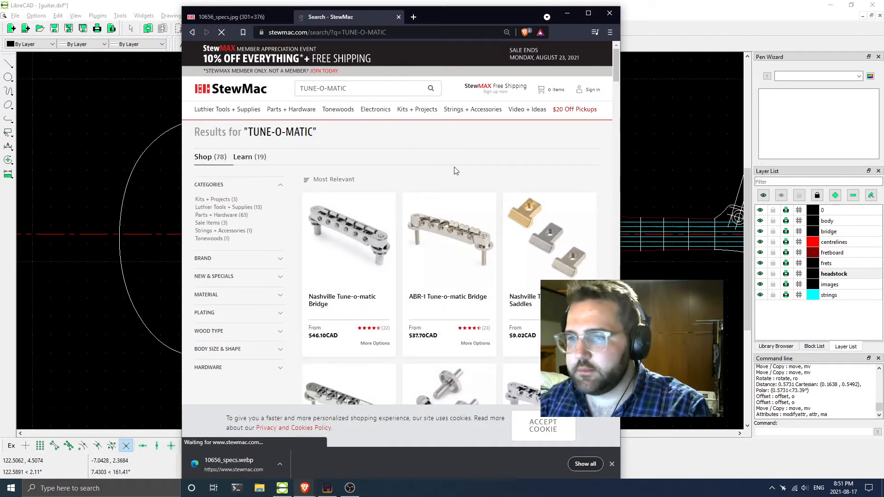
Browse the bridges in the search results and open the Nashville Tune-o-matic Bridge product page
{"action": "scroll", "coordinate": [471, 213], "scroll_direction": "down", "scroll_amount": 1}
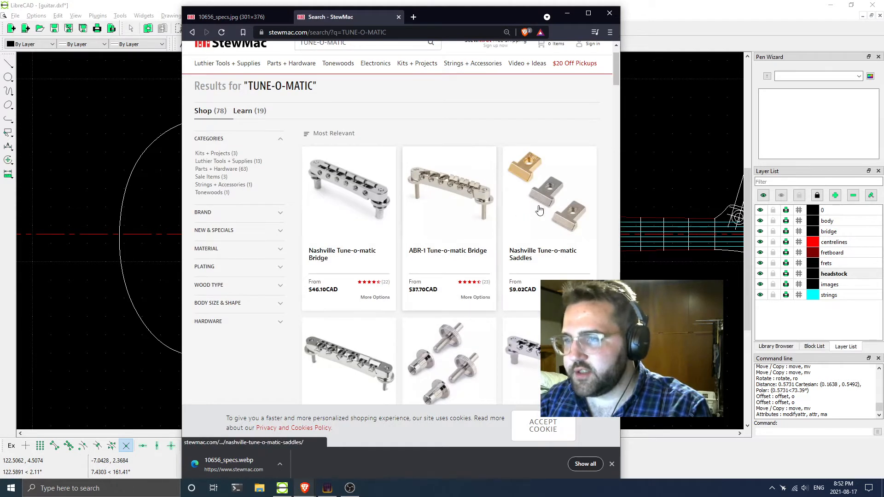
{"action": "scroll", "coordinate": [471, 223], "scroll_direction": "down", "scroll_amount": 3}
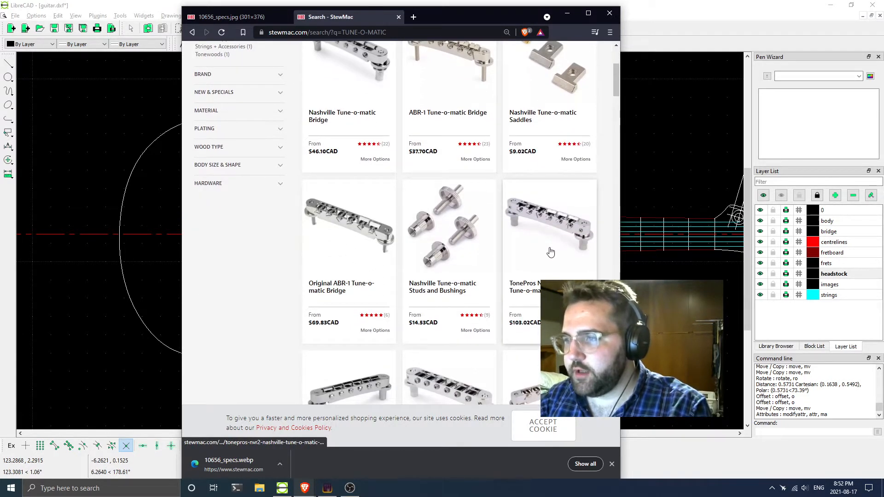
{"action": "scroll", "coordinate": [543, 252], "scroll_direction": "down", "scroll_amount": 2}
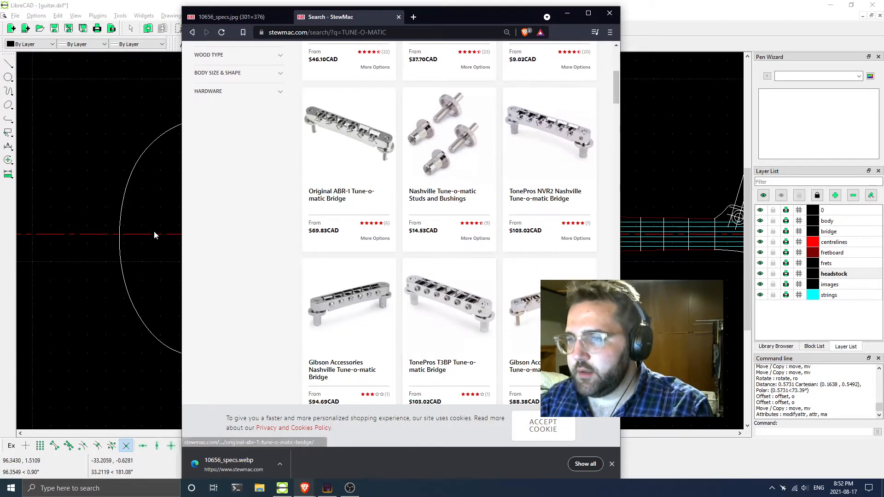
{"action": "scroll", "coordinate": [326, 237], "scroll_direction": "down", "scroll_amount": 2}
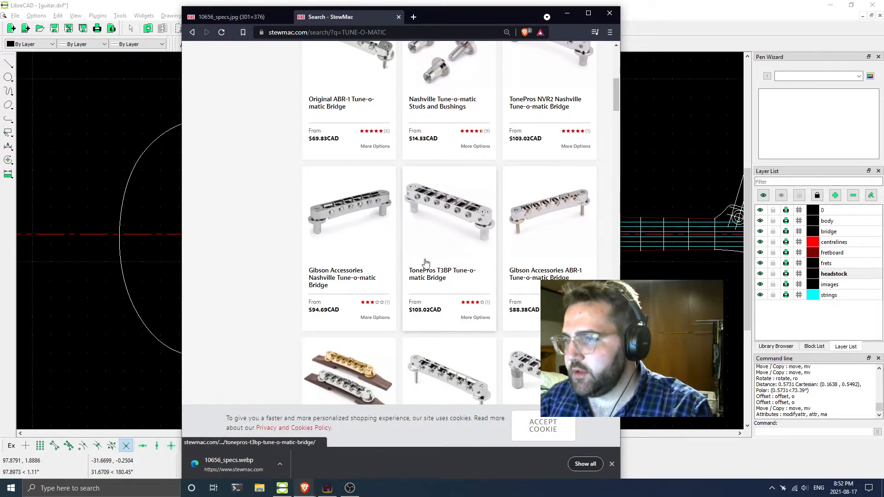
{"action": "scroll", "coordinate": [426, 267], "scroll_direction": "down", "scroll_amount": 3}
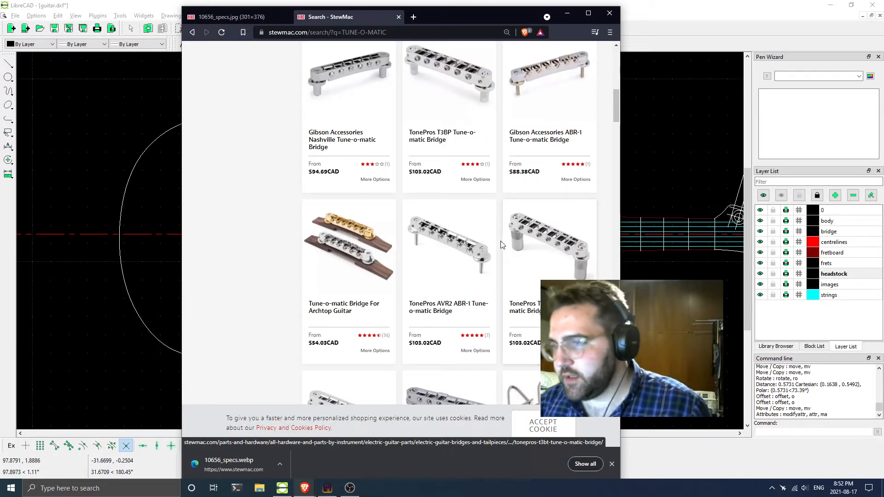
{"action": "scroll", "coordinate": [488, 251], "scroll_direction": "up", "scroll_amount": 6}
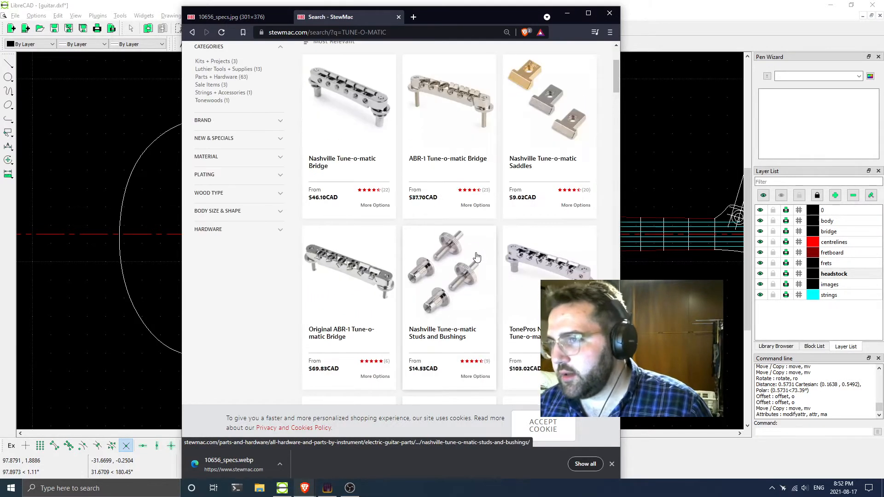
{"action": "scroll", "coordinate": [326, 261], "scroll_direction": "up", "scroll_amount": 2}
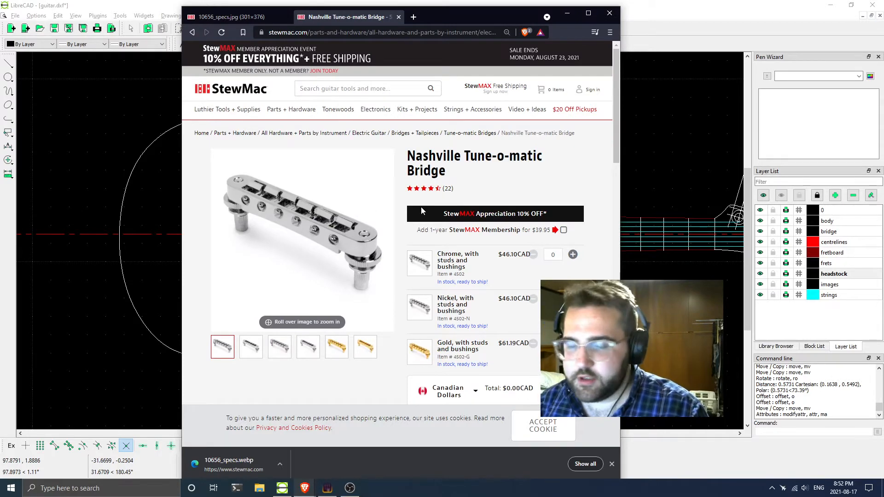
Go through the Nashville Tune-o-matic Bridge product images and show the enlarged dimension drawing
{"action": "scroll", "coordinate": [420, 206], "scroll_direction": "down", "scroll_amount": 4}
{"action": "scroll", "coordinate": [379, 192], "scroll_direction": "up", "scroll_amount": 2}
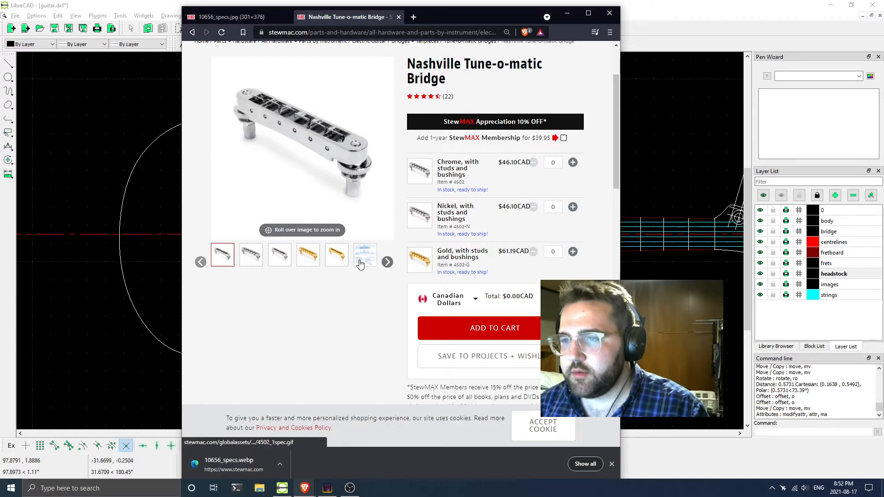
{"action": "left_click", "coordinate": [307, 254]}
{"action": "left_click", "coordinate": [337, 255]}
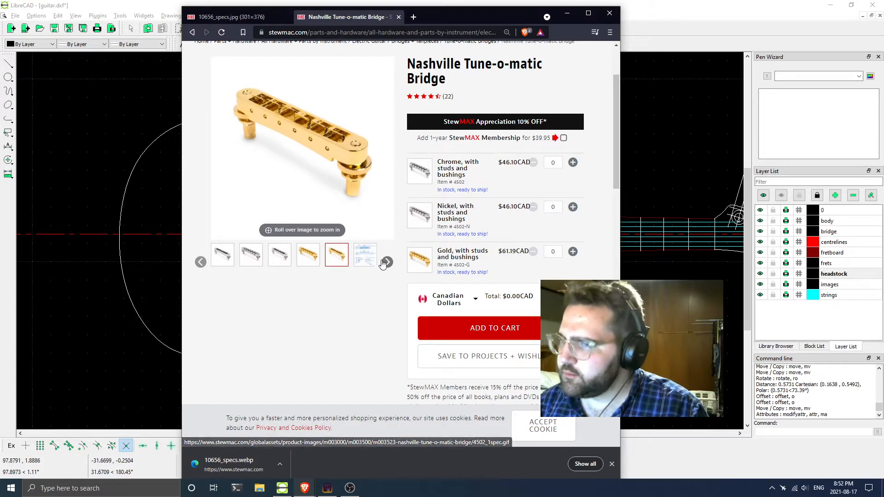
{"action": "scroll", "coordinate": [340, 221], "scroll_direction": "up", "scroll_amount": 2}
{"action": "left_click", "coordinate": [335, 206]}
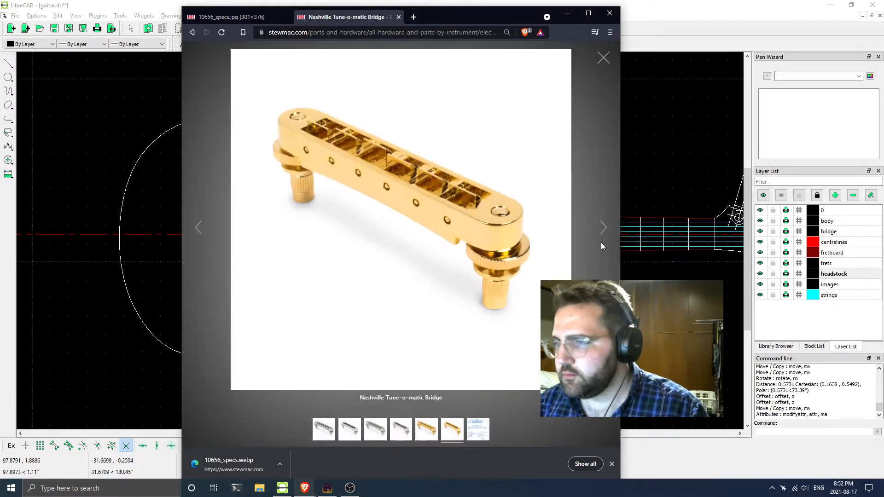
{"action": "left_click", "coordinate": [602, 228]}
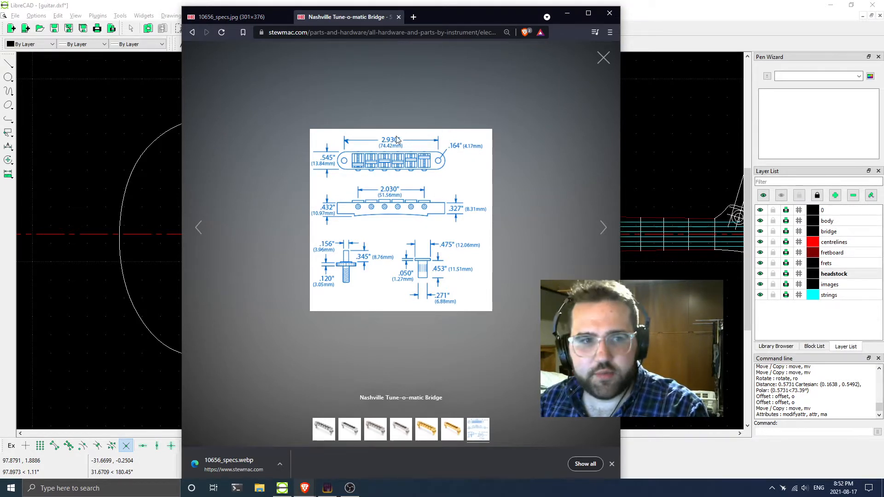
Move the browser window aside, switch to LibreCAD and start the Offset command
{"action": "left_click_drag", "start_coordinate": [471, 9], "coordinate": [690, 9]}
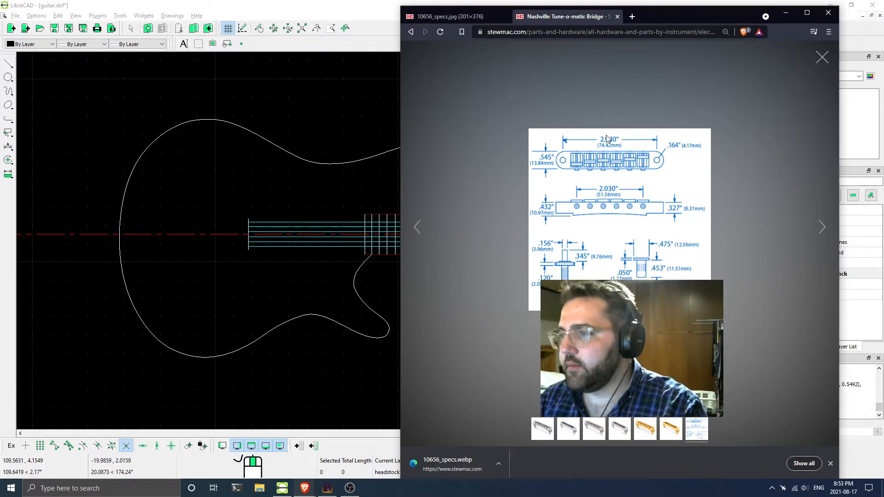
{"action": "left_click_drag", "start_coordinate": [225, 172], "coordinate": [23, 96]}
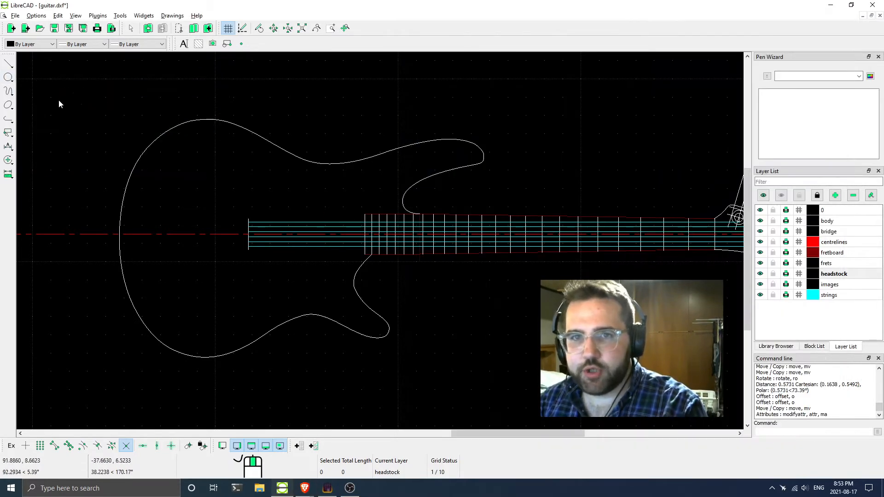
{"action": "right_click", "coordinate": [254, 181]}
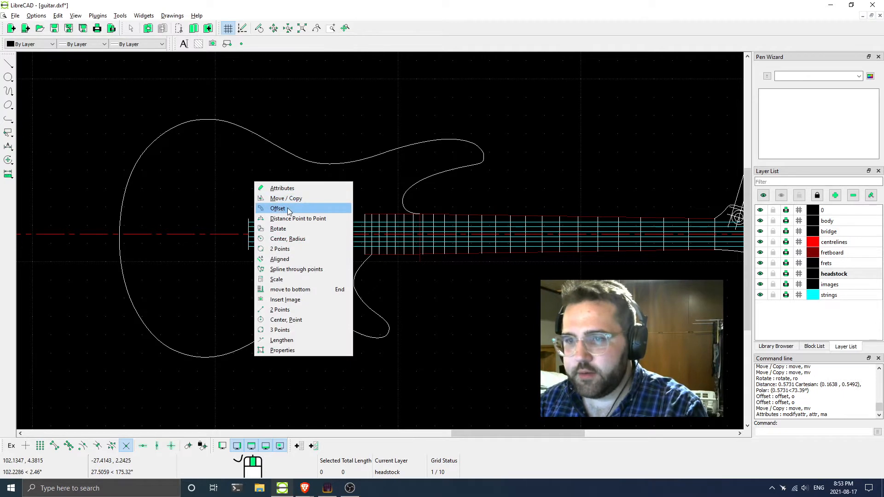
{"action": "left_click", "coordinate": [286, 209]}
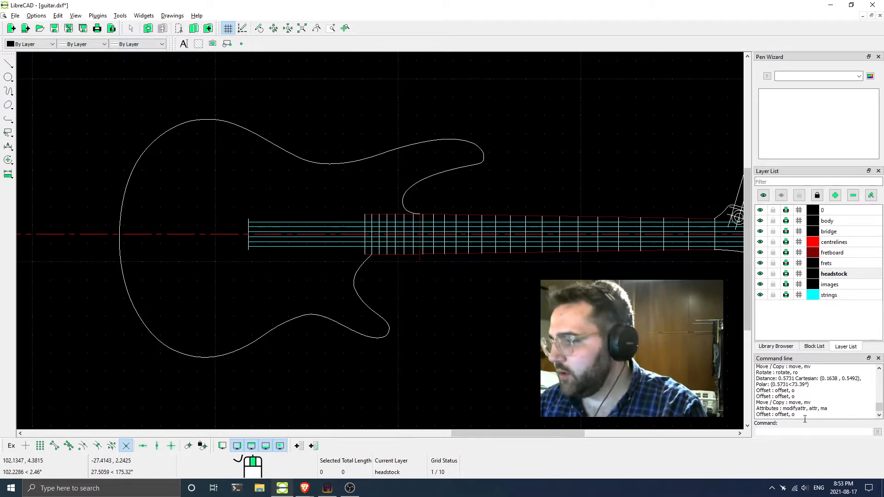
{"action": "left_click", "coordinate": [783, 429]}
{"action": "type", "text": "OFFSET"}
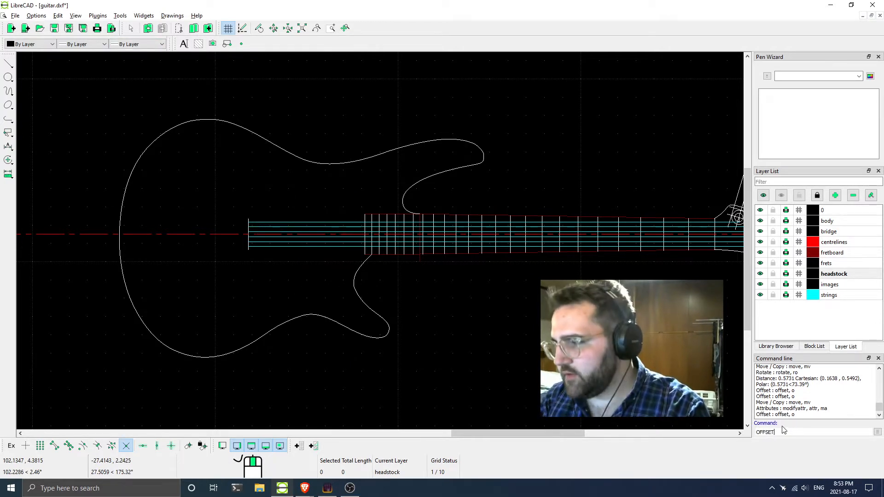
{"action": "key", "text": "Return"}
{"action": "type", "text": "off"}
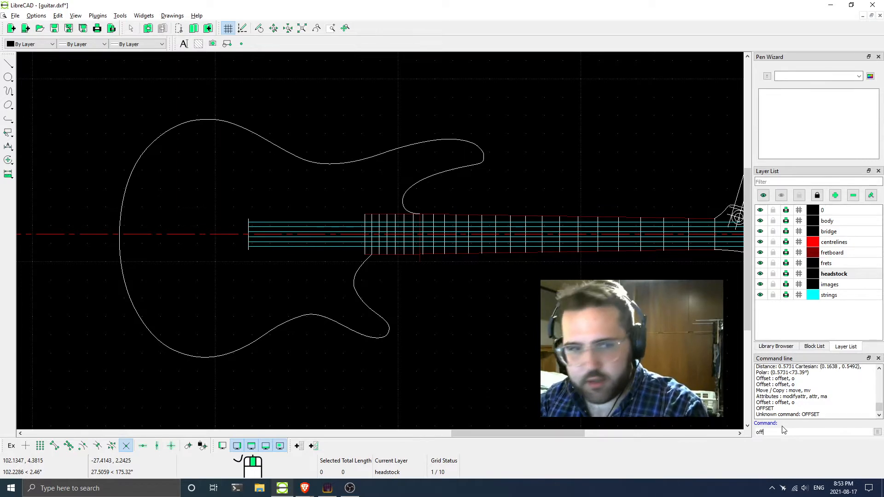
{"action": "type", "text": "set"}
{"action": "key", "text": "Return"}
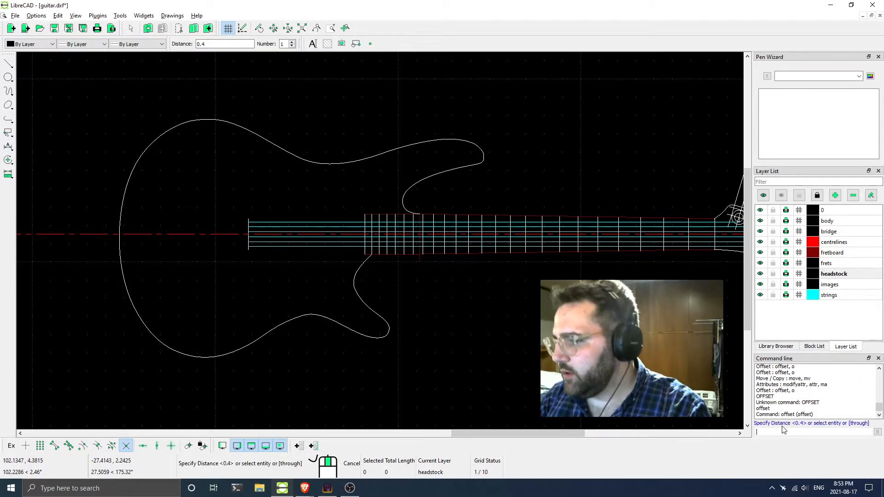
Offset the guitar's centreline by 2.93/2 to both sides to mark the bridge post spacing
{"action": "key", "text": "alt+Tab"}
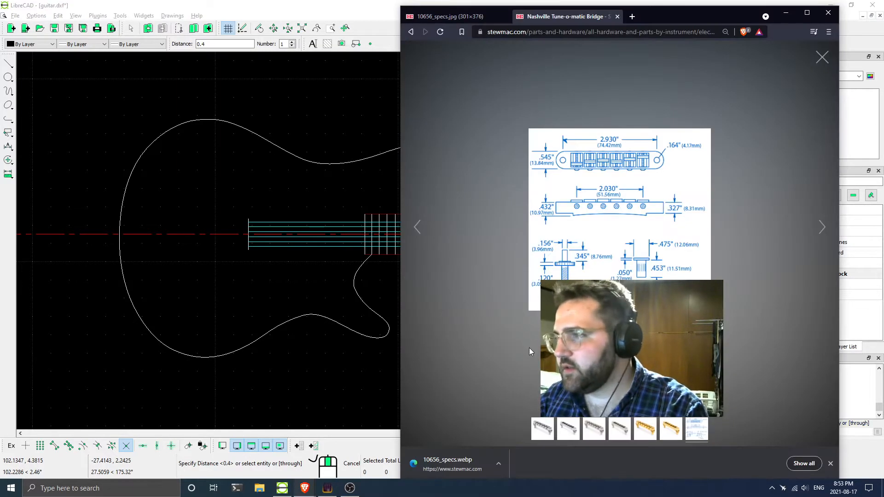
{"action": "key", "text": "alt+Tab"}
{"action": "left_click", "coordinate": [786, 432]}
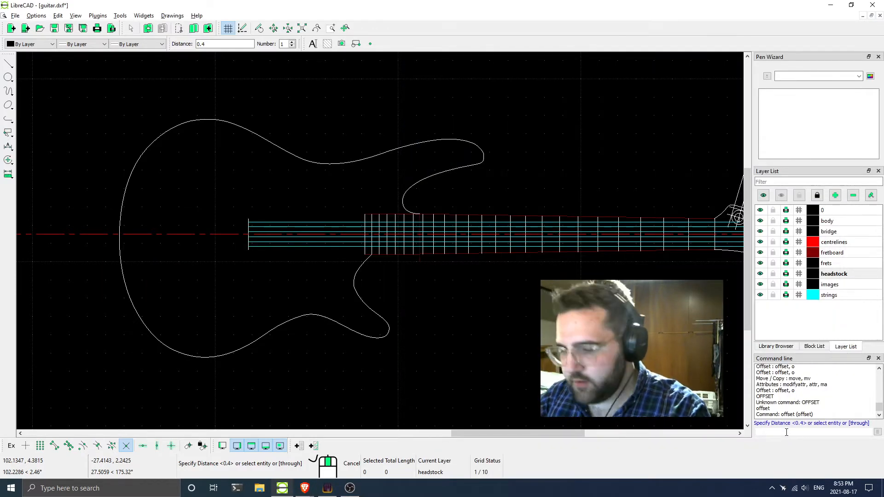
{"action": "type", "text": "2.93/2"}
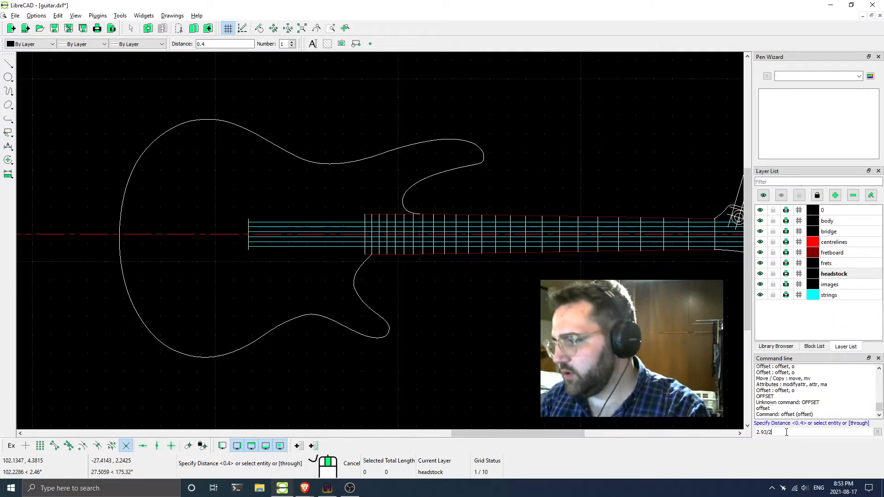
{"action": "key", "text": "Return"}
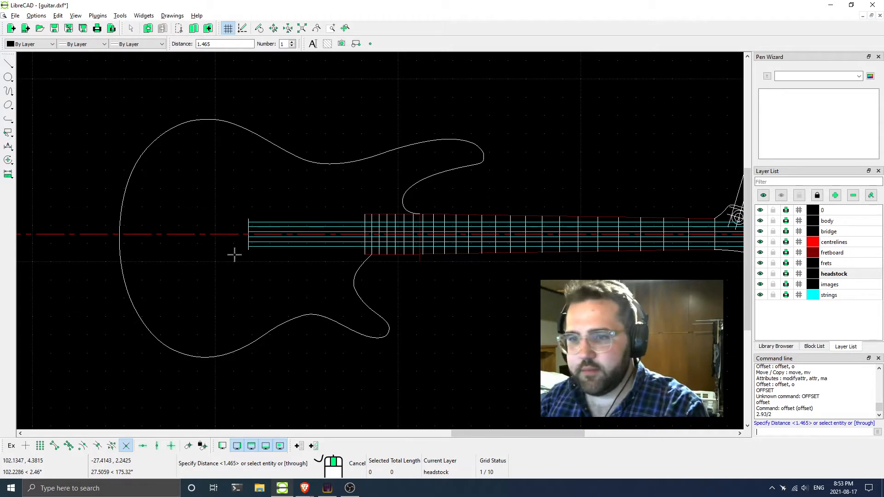
{"action": "left_click", "coordinate": [216, 233]}
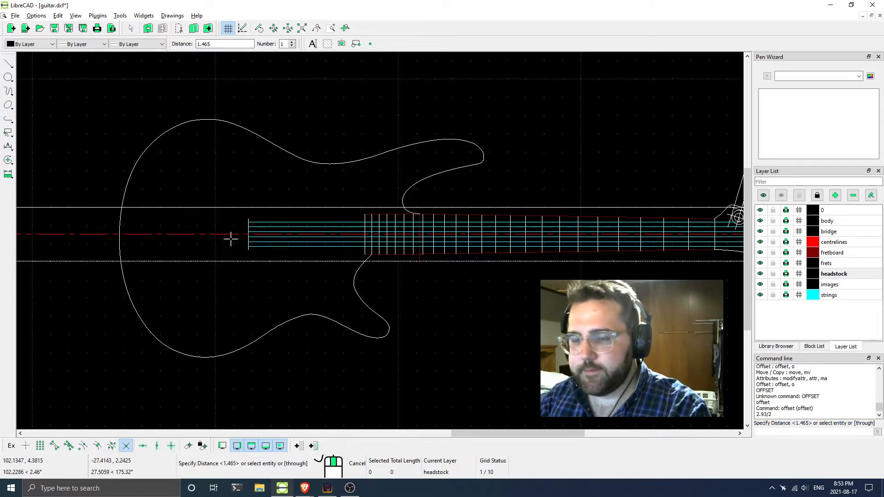
{"action": "left_click", "coordinate": [230, 239]}
{"action": "right_click", "coordinate": [236, 248]}
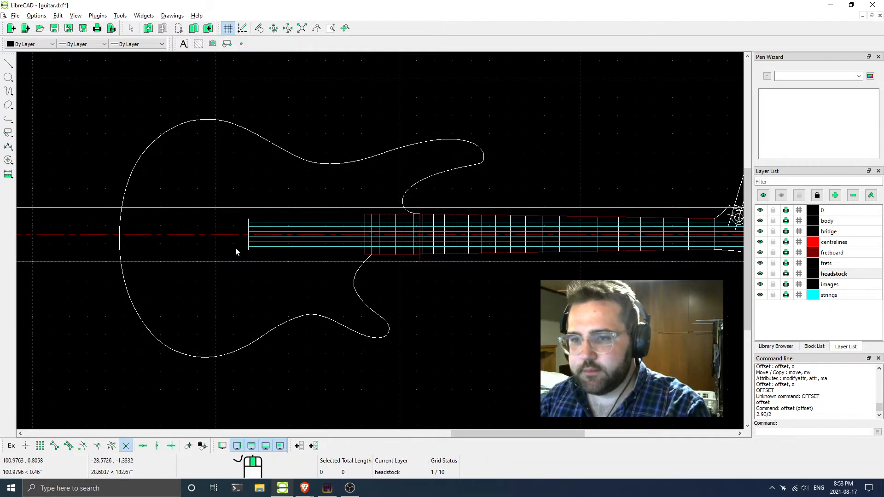
Assign the two new lines offset from the centreline to the bridge layer
{"action": "left_click", "coordinate": [835, 196]}
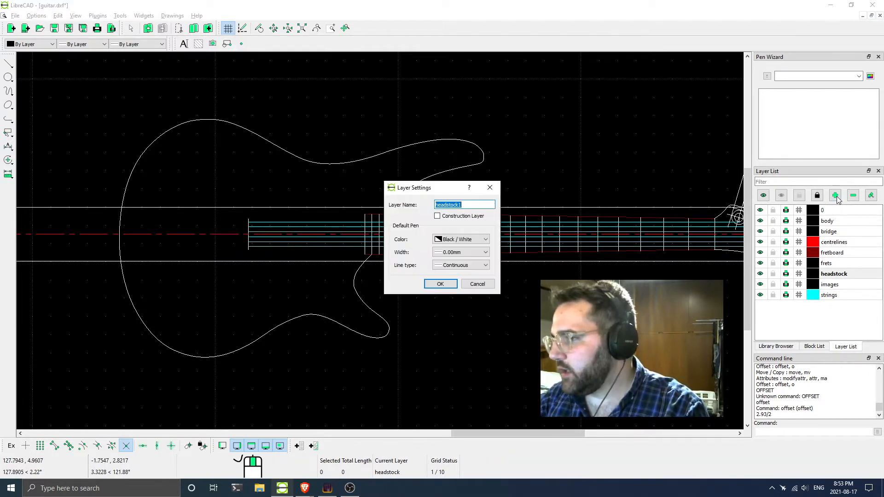
{"action": "key", "text": "Escape"}
{"action": "left_click", "coordinate": [211, 262]}
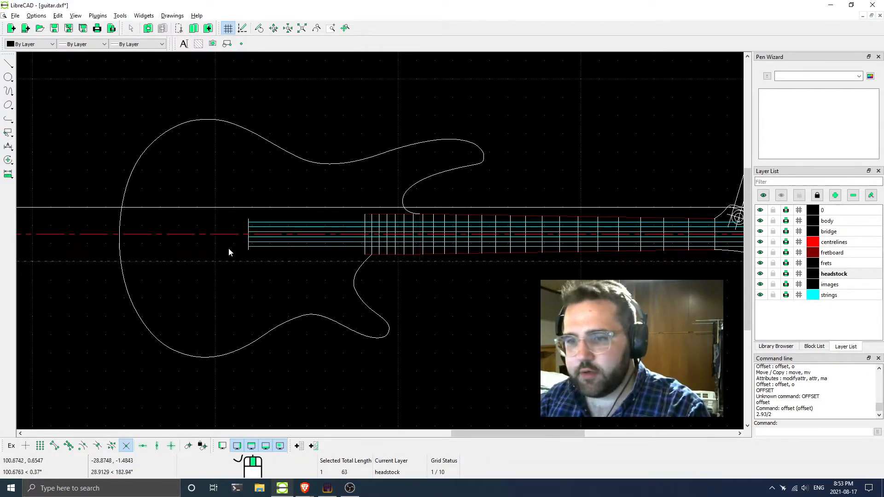
{"action": "left_click", "coordinate": [241, 207]}
{"action": "right_click", "coordinate": [242, 208]}
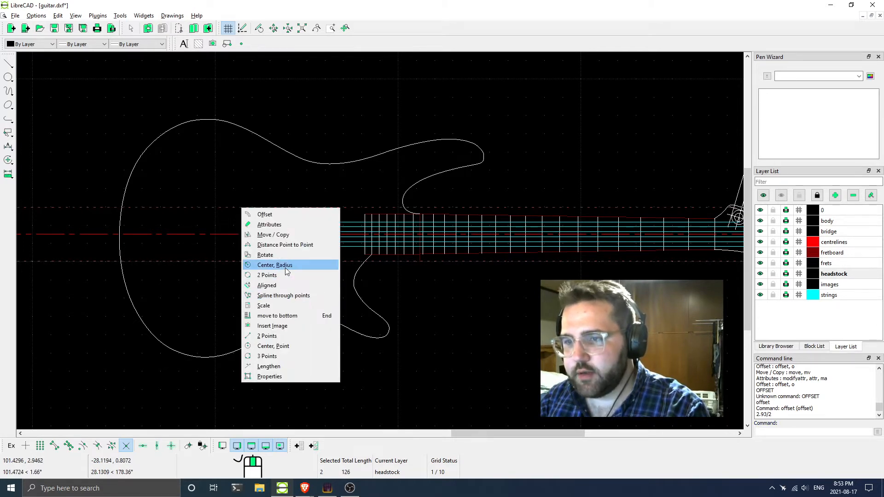
{"action": "left_click", "coordinate": [269, 224]}
{"action": "left_click", "coordinate": [474, 205]}
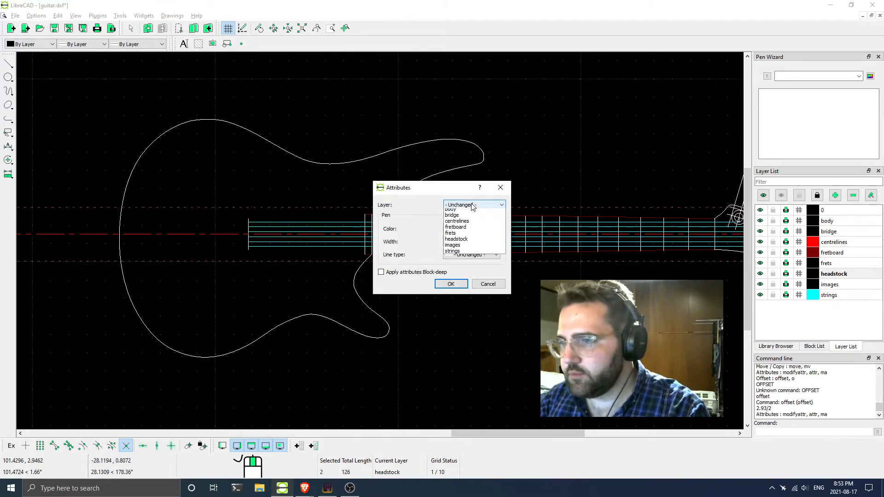
{"action": "left_click", "coordinate": [455, 230]}
{"action": "left_click", "coordinate": [451, 284]}
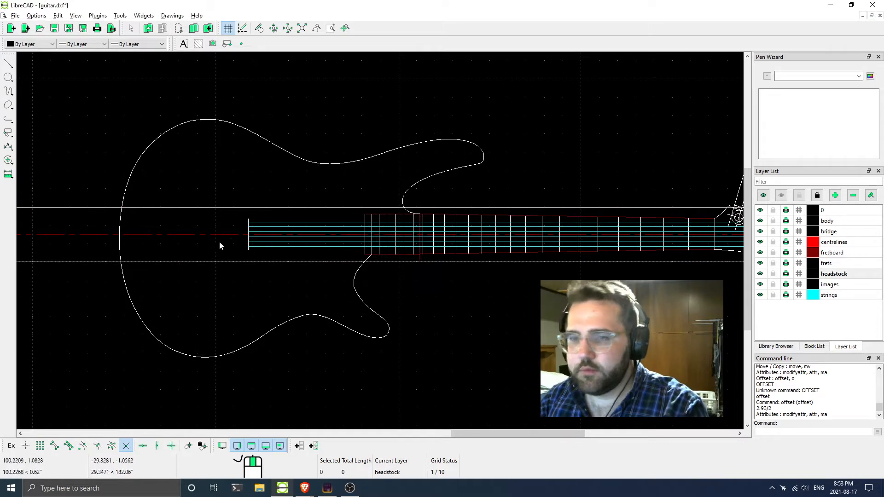
Extend both ends of the vertical bridge line straight out to the two offset lines, turning on orthogonal snap restriction
{"action": "scroll", "coordinate": [244, 219], "scroll_direction": "up", "scroll_amount": 2}
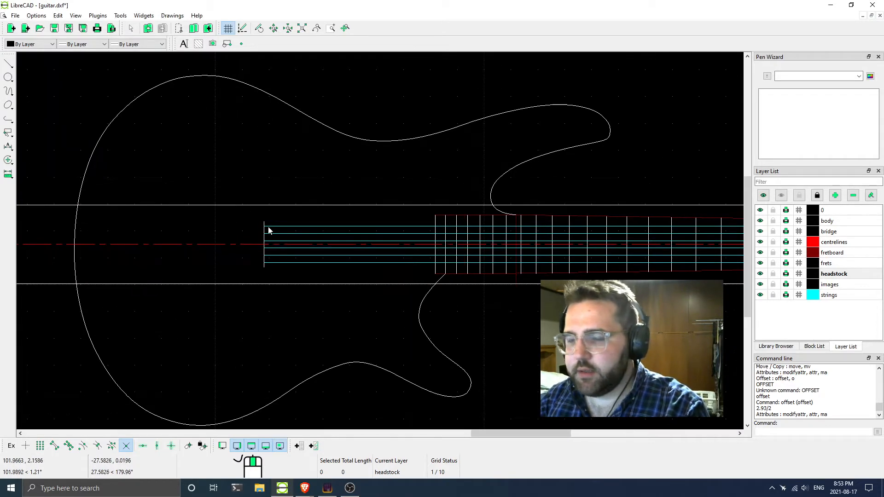
{"action": "key", "text": "alt+Tab"}
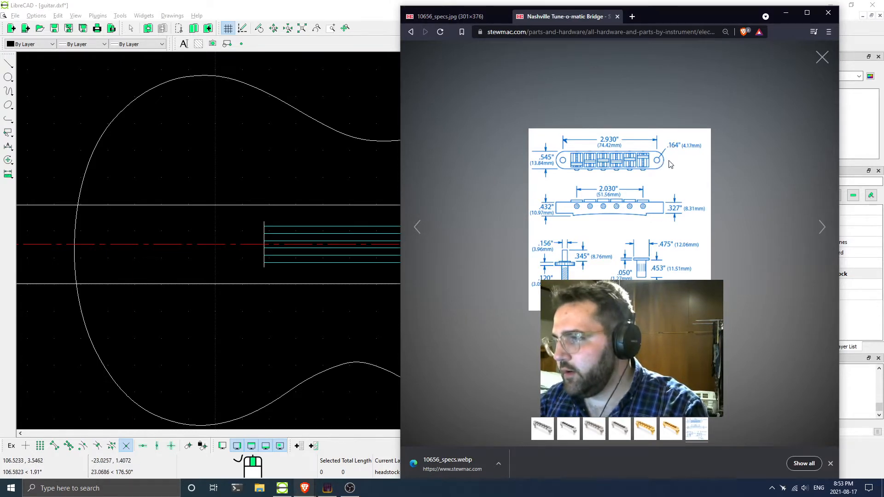
{"action": "left_click", "coordinate": [263, 225]}
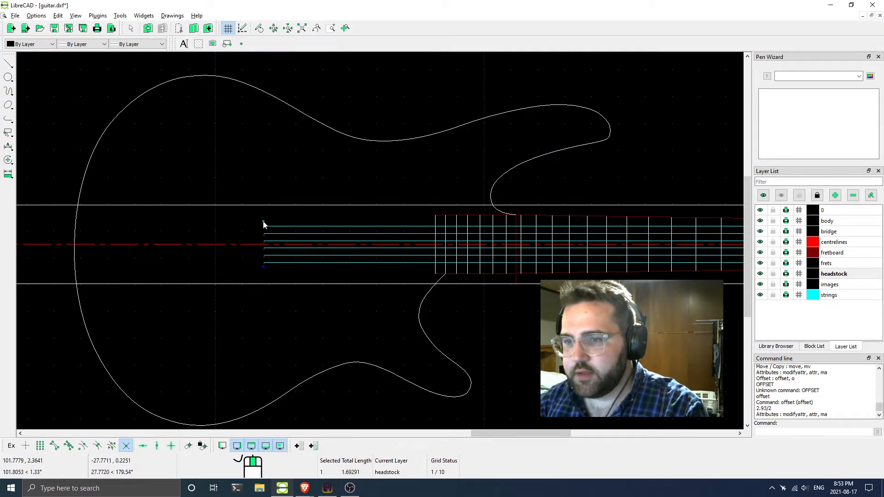
{"action": "left_click_drag", "start_coordinate": [263, 222], "coordinate": [264, 201]}
{"action": "key", "text": "Escape"}
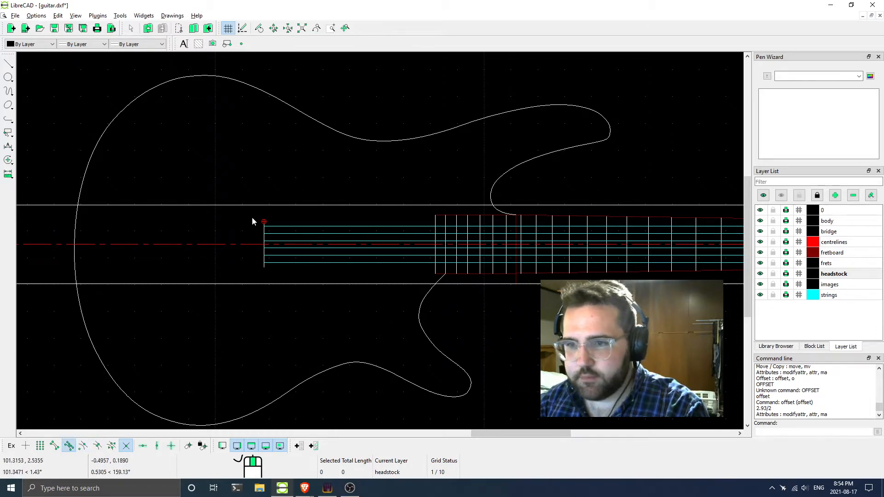
{"action": "scroll", "coordinate": [252, 221], "scroll_direction": "up", "scroll_amount": 3}
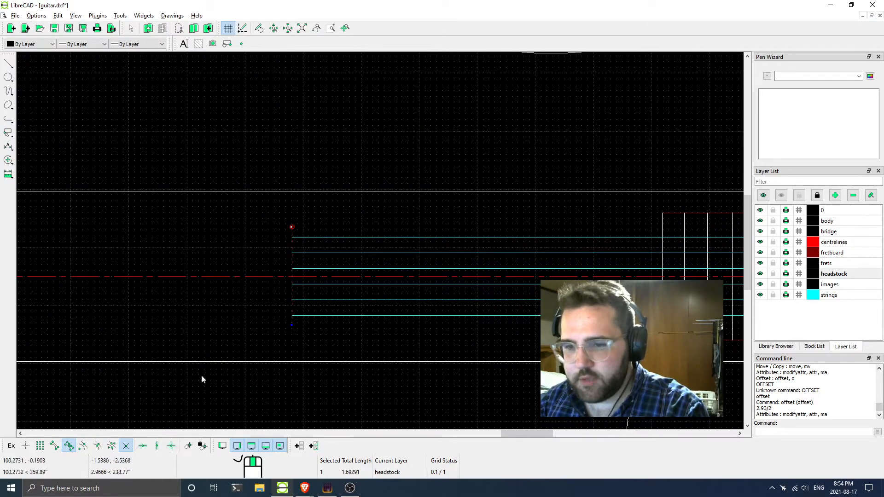
{"action": "left_click", "coordinate": [173, 444]}
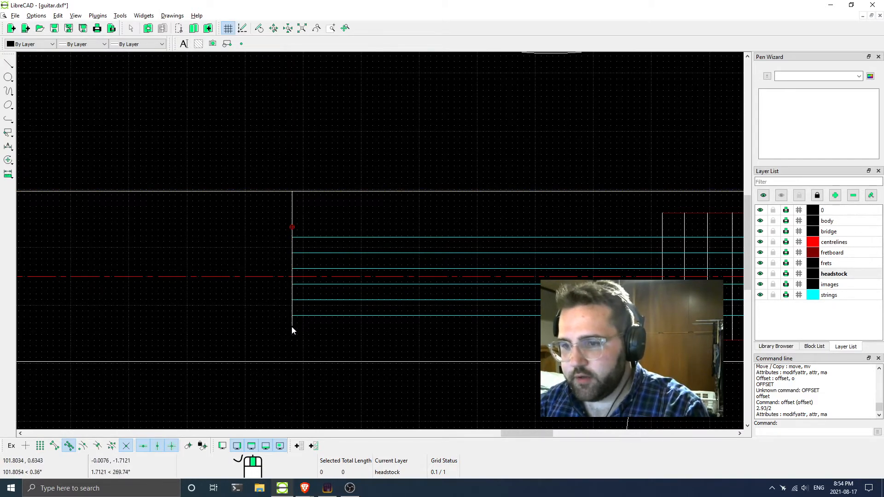
{"action": "left_click", "coordinate": [291, 327]}
{"action": "key", "text": "Escape"}
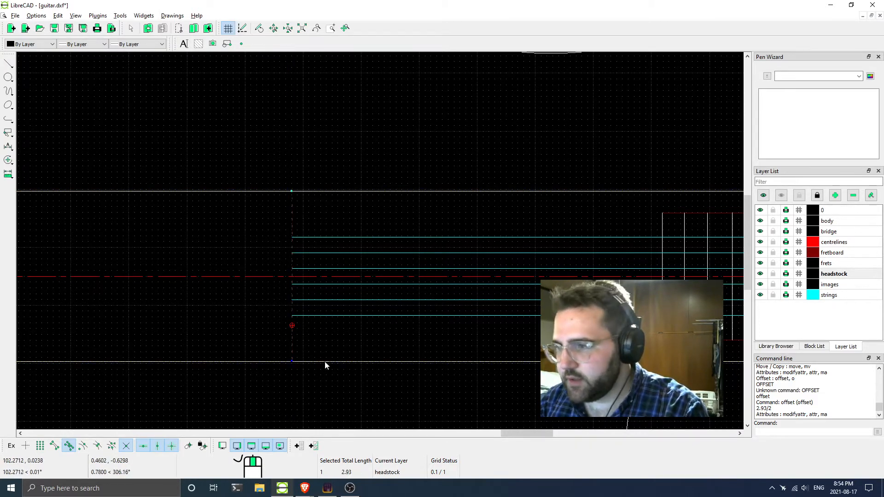
Draw a circle of radius 0.164 at each end of the vertical bridge line for the bridge posts
{"action": "scroll", "coordinate": [305, 346], "scroll_direction": "down", "scroll_amount": 4}
{"action": "scroll", "coordinate": [195, 276], "scroll_direction": "up", "scroll_amount": 3}
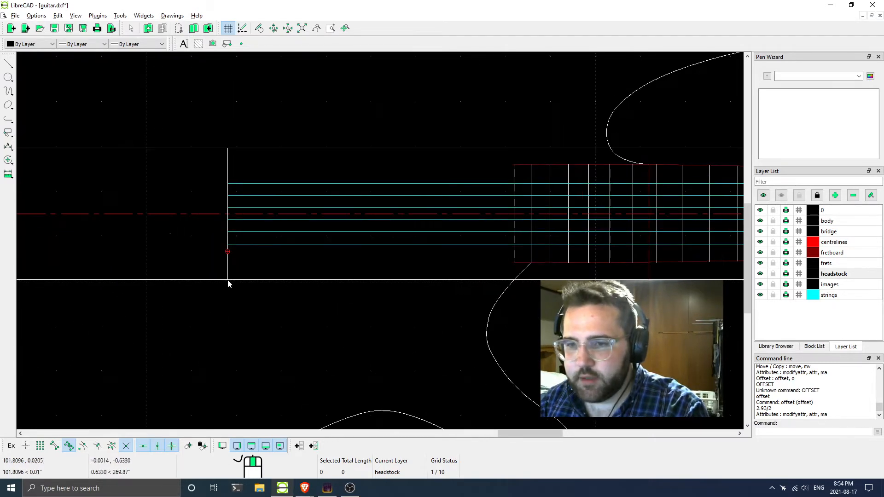
{"action": "key", "text": "alt+Tab"}
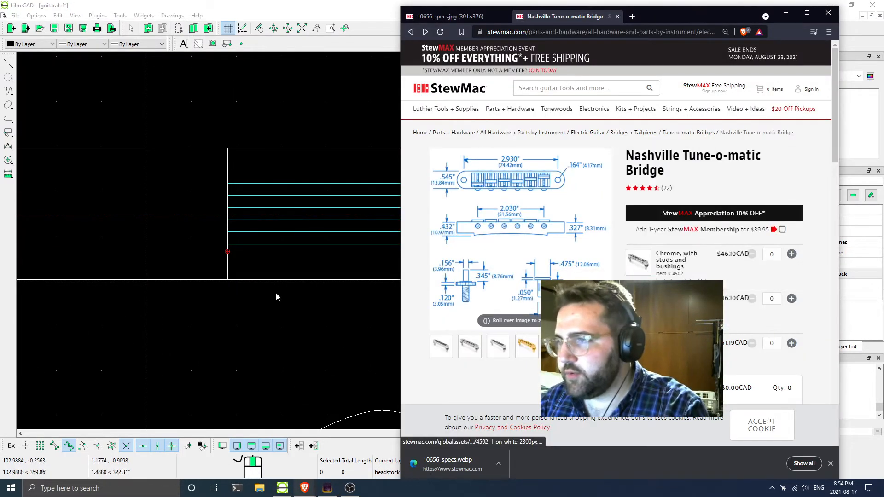
{"action": "left_click", "coordinate": [270, 8]}
{"action": "left_click", "coordinate": [8, 77]}
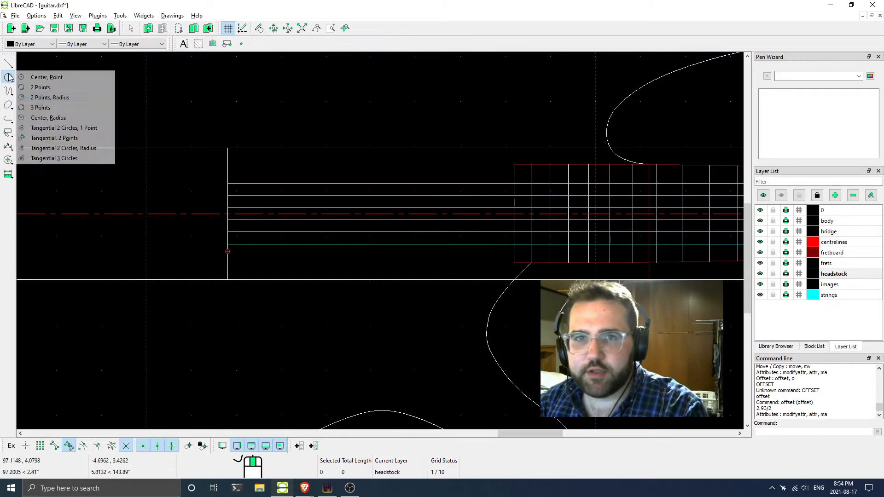
{"action": "left_click", "coordinate": [48, 118]}
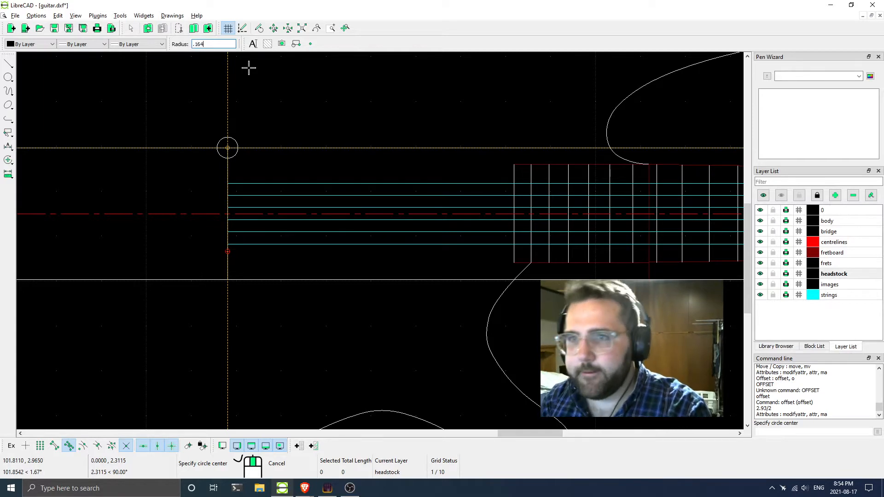
{"action": "left_click", "coordinate": [232, 278]}
{"action": "left_click", "coordinate": [232, 146]}
{"action": "right_click", "coordinate": [251, 199]}
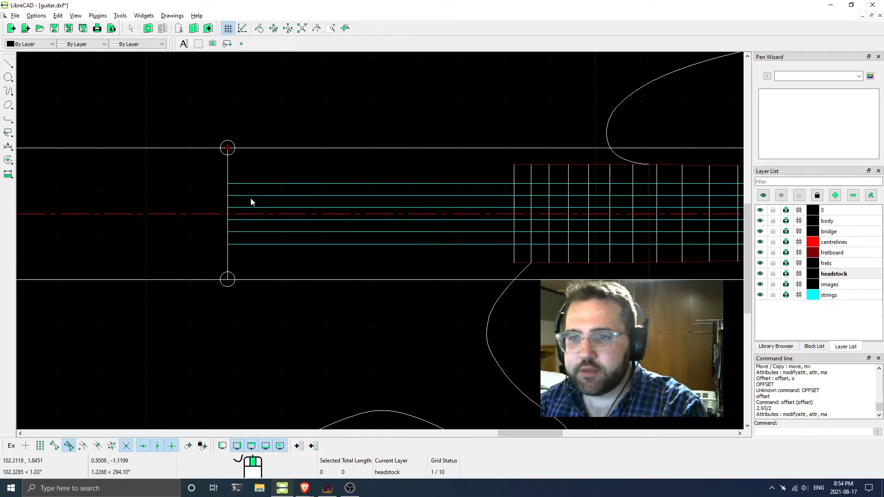
Check the bridge posts against the StewMac dimension drawing and examine the string layout from bridge to headstock
{"action": "scroll", "coordinate": [276, 188], "scroll_direction": "down", "scroll_amount": 3}
{"action": "right_click", "coordinate": [305, 172]}
{"action": "left_click", "coordinate": [290, 217]}
{"action": "scroll", "coordinate": [276, 224], "scroll_direction": "up", "scroll_amount": 6}
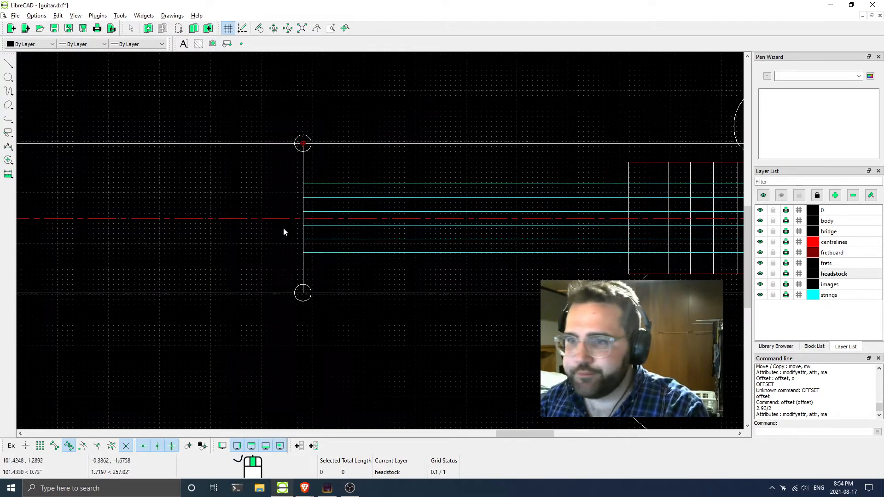
{"action": "key", "text": "alt+Tab"}
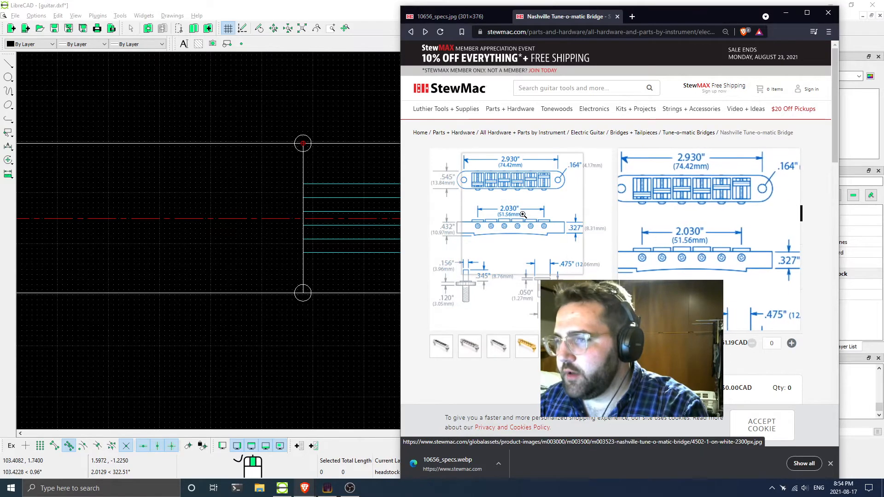
{"action": "left_click", "coordinate": [335, 262]}
{"action": "scroll", "coordinate": [434, 226], "scroll_direction": "down", "scroll_amount": 5}
{"action": "middle_click_drag", "start_coordinate": [531, 211], "coordinate": [209, 243]}
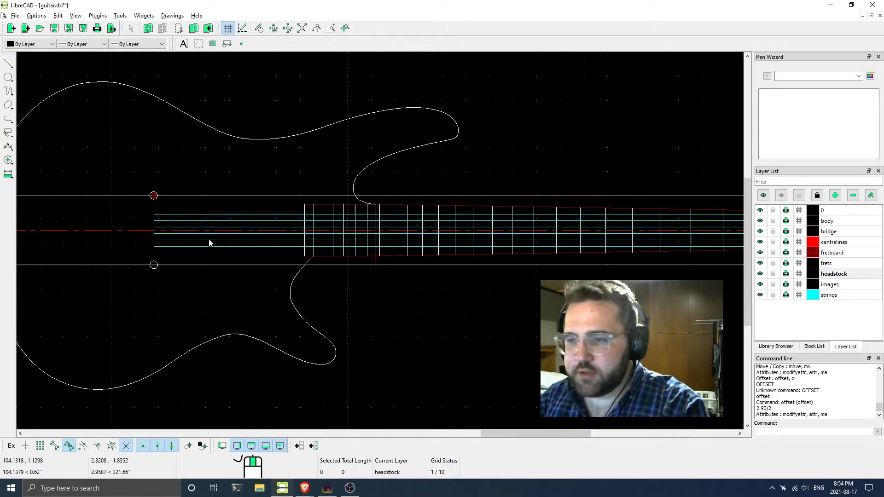
{"action": "middle_click_drag", "start_coordinate": [407, 232], "coordinate": [116, 240]}
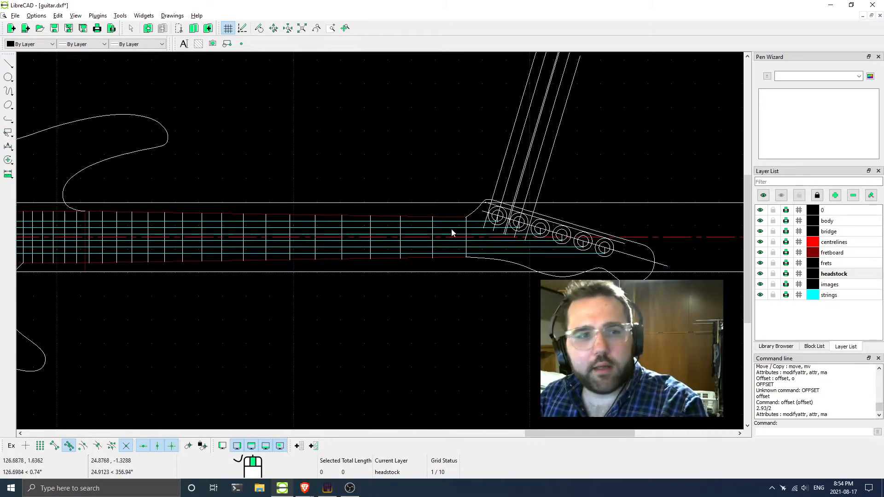
{"action": "middle_click_drag", "start_coordinate": [247, 257], "coordinate": [449, 231]}
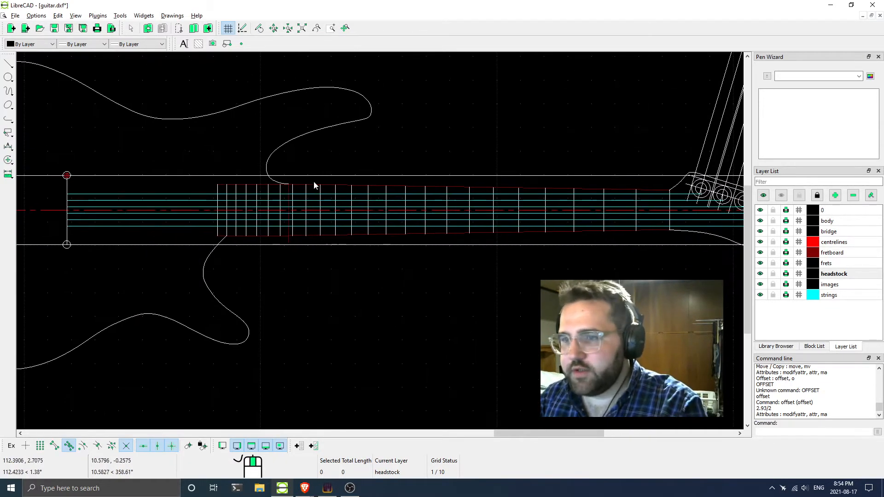
Examine the strings from bridge to headstock and look up the saddle spacing on the StewMac bridge drawing
{"action": "middle_click_drag", "start_coordinate": [383, 244], "coordinate": [234, 244]}
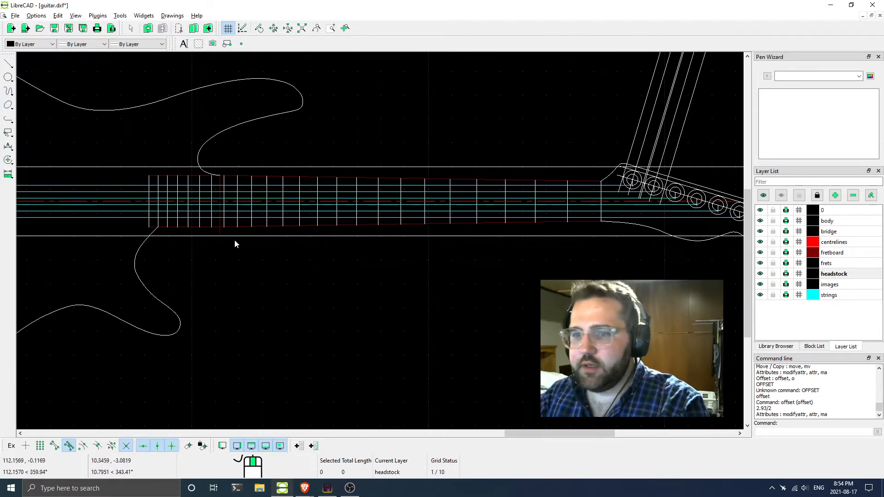
{"action": "scroll", "coordinate": [416, 227], "scroll_direction": "up", "scroll_amount": 5}
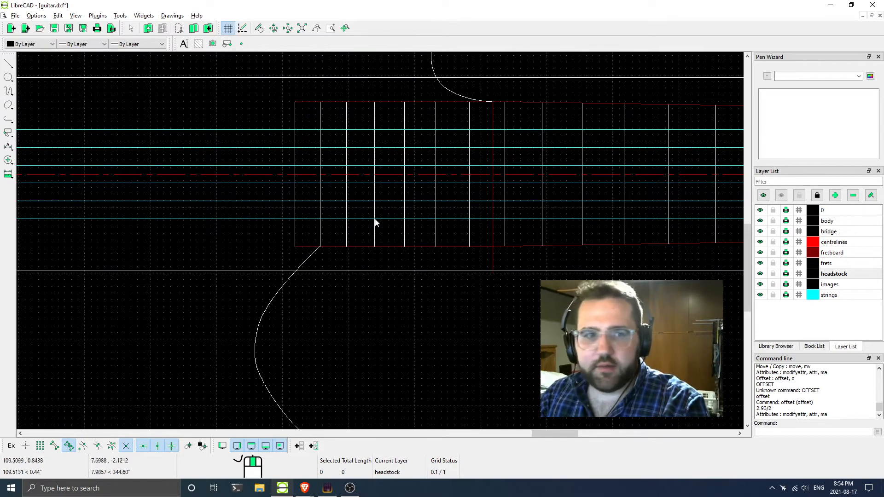
{"action": "scroll", "coordinate": [314, 226], "scroll_direction": "down", "scroll_amount": 3}
{"action": "scroll", "coordinate": [545, 221], "scroll_direction": "down", "scroll_amount": 2}
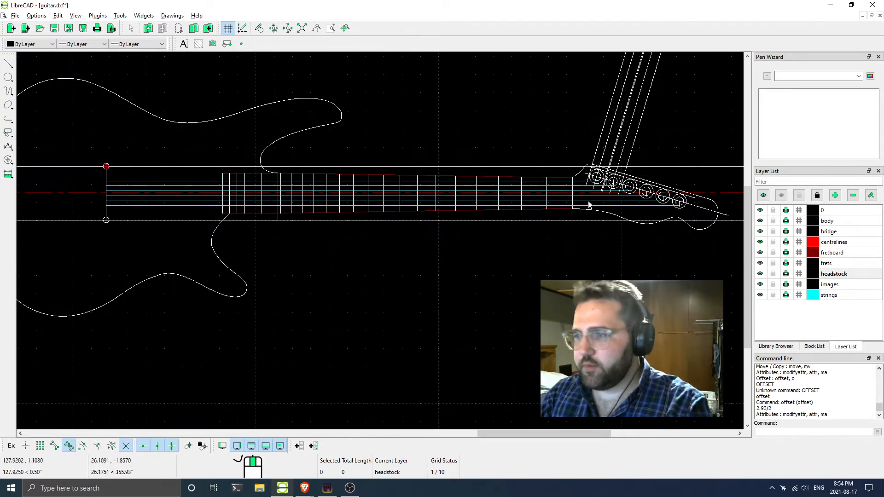
{"action": "middle_click_drag", "start_coordinate": [44, 214], "coordinate": [262, 201]}
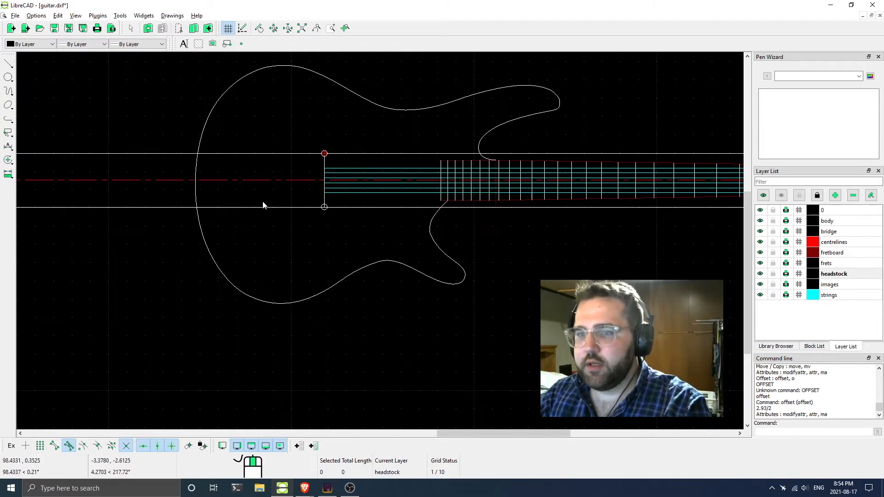
{"action": "mouse_move", "coordinate": [399, 186]}
{"action": "middle_mouse_down"}
{"action": "mouse_move", "coordinate": [230, 178]}
{"action": "mouse_move", "coordinate": [314, 219]}
{"action": "middle_mouse_up"}
{"action": "middle_click_drag", "start_coordinate": [429, 217], "coordinate": [272, 227]}
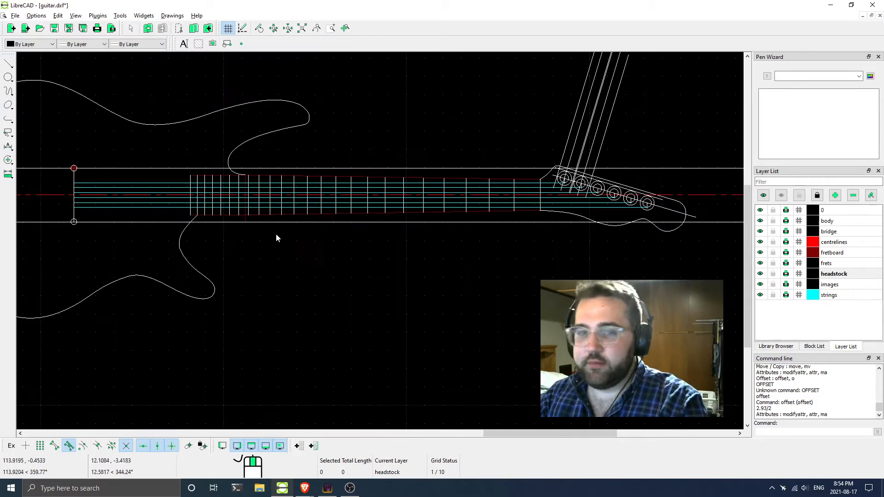
{"action": "middle_click_drag", "start_coordinate": [162, 243], "coordinate": [257, 241]}
{"action": "mouse_move", "coordinate": [592, 210]}
{"action": "middle_mouse_down"}
{"action": "mouse_move", "coordinate": [256, 181]}
{"action": "mouse_move", "coordinate": [438, 227]}
{"action": "mouse_move", "coordinate": [303, 222]}
{"action": "middle_mouse_up"}
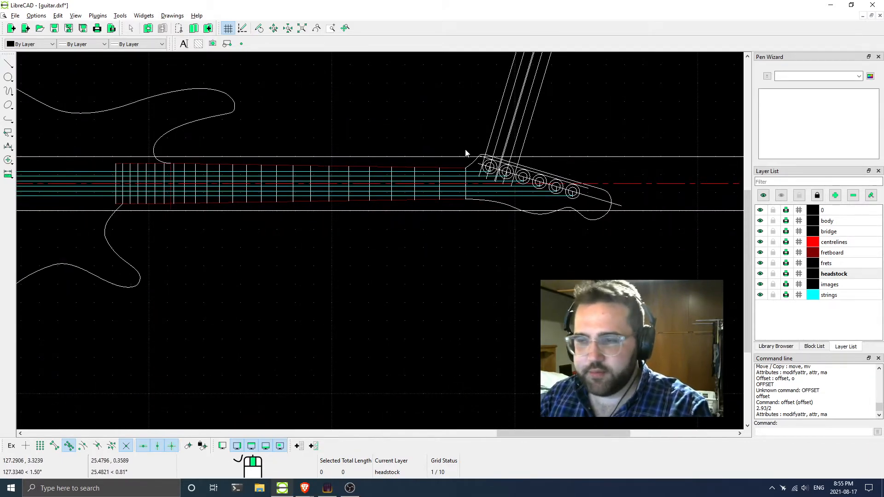
{"action": "middle_click_drag", "start_coordinate": [254, 203], "coordinate": [446, 197]}
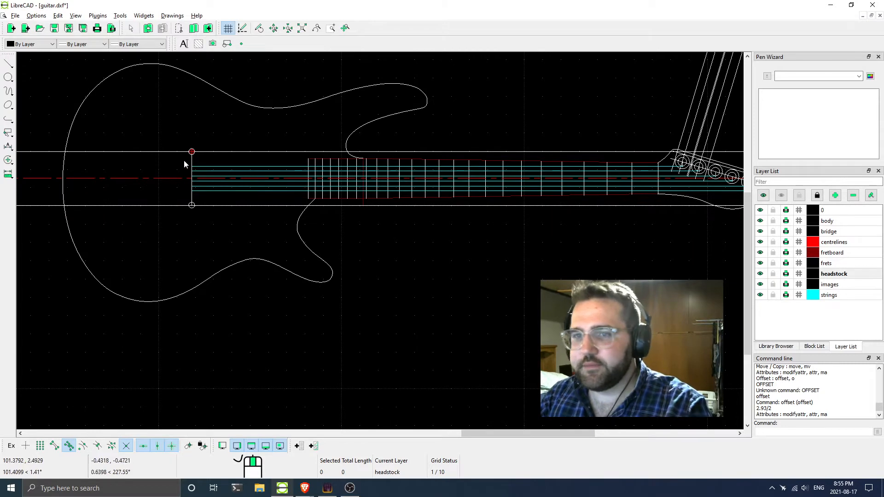
{"action": "scroll", "coordinate": [193, 146], "scroll_direction": "up", "scroll_amount": 4}
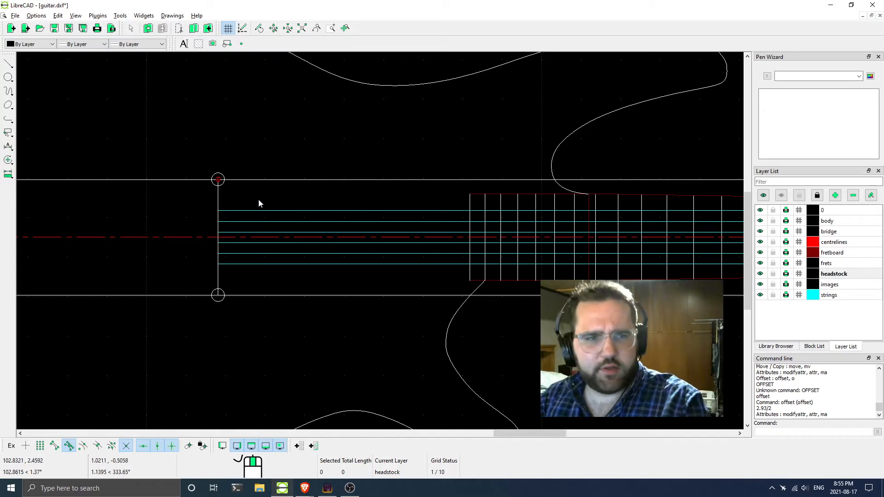
{"action": "key", "text": "alt+Tab"}
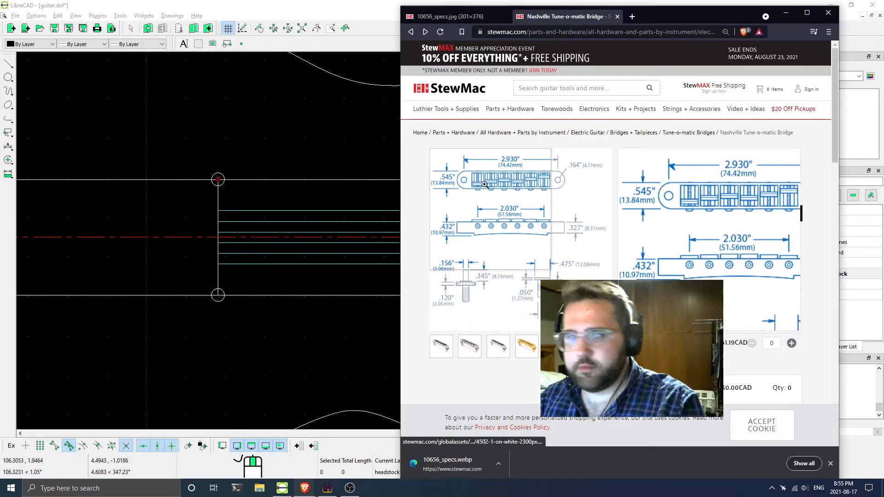
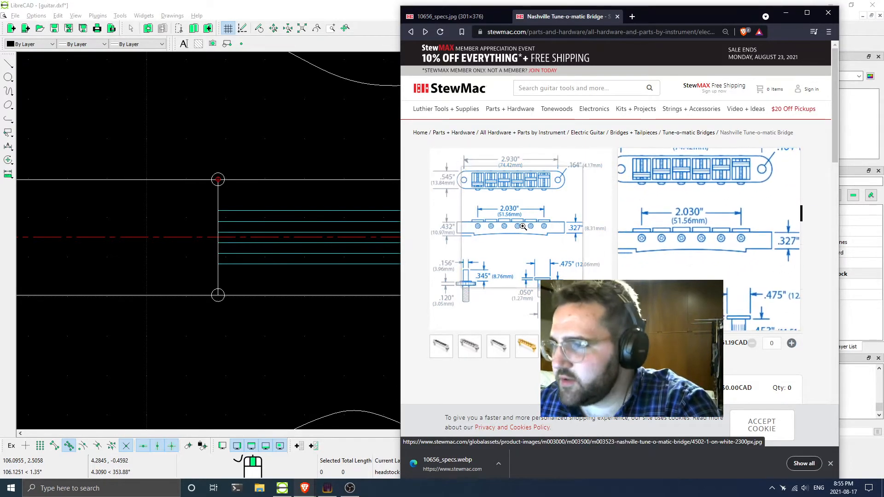
{"action": "left_click", "coordinate": [180, 19]}
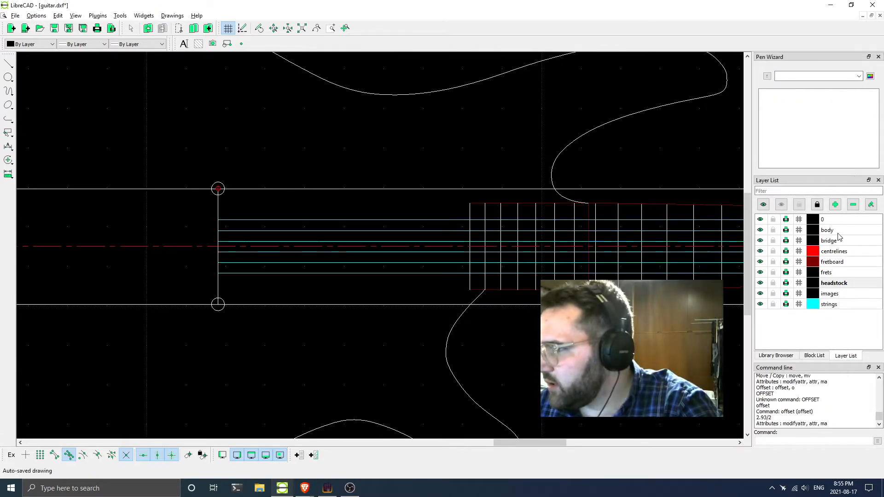
On the bridge layer, offset the guitar centreline by 2.030/2 to both sides to mark the outer string positions
{"action": "left_click", "coordinate": [831, 232]}
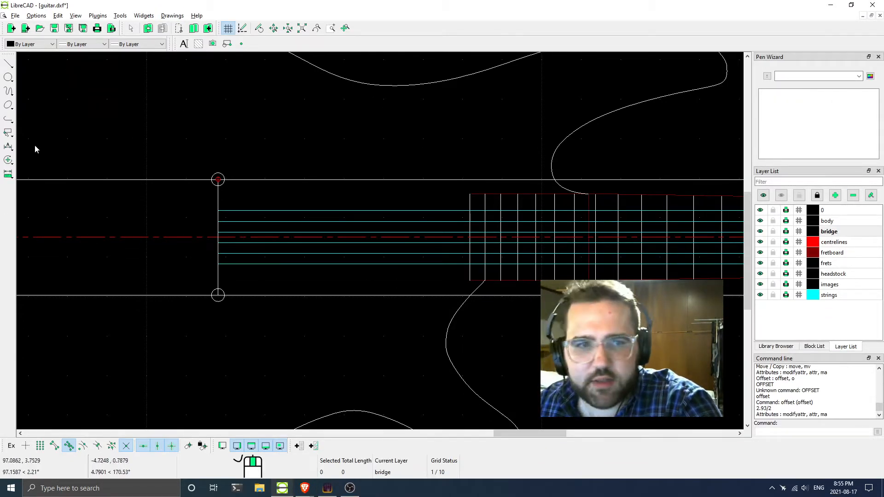
{"action": "right_click", "coordinate": [201, 121]}
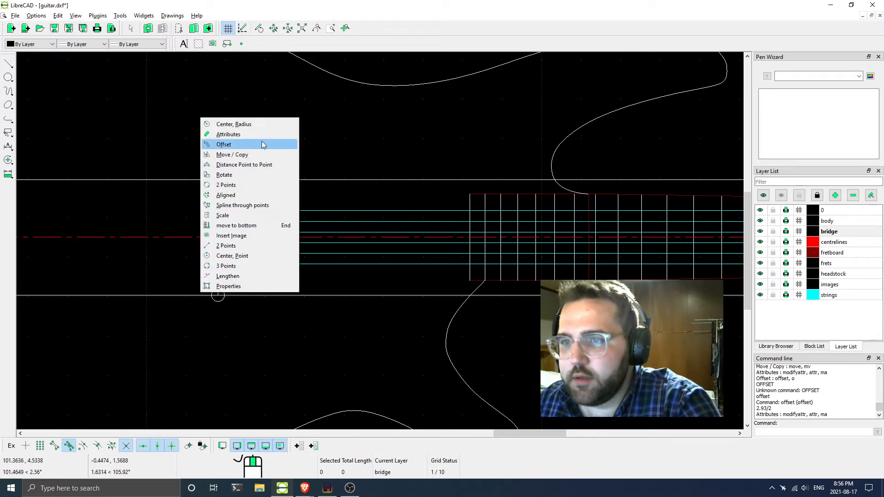
{"action": "left_click", "coordinate": [797, 432]}
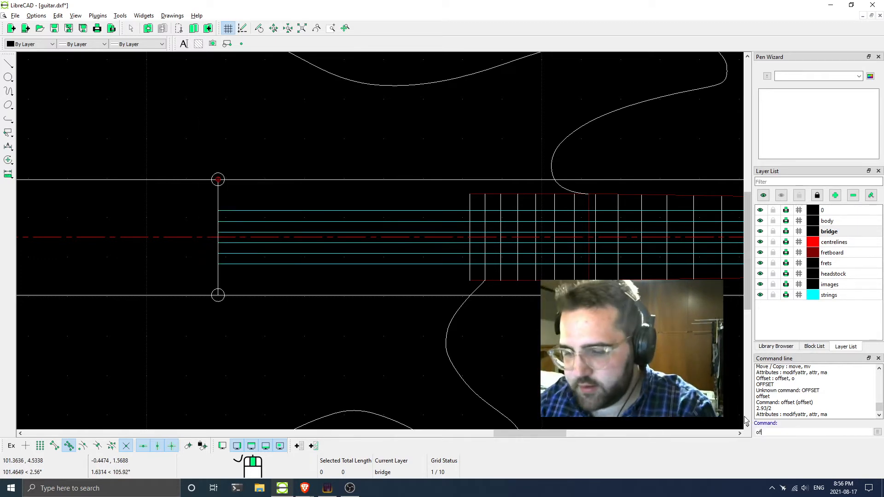
{"action": "type", "text": "offset"}
{"action": "key", "text": "Return"}
{"action": "key", "text": "alt+Tab"}
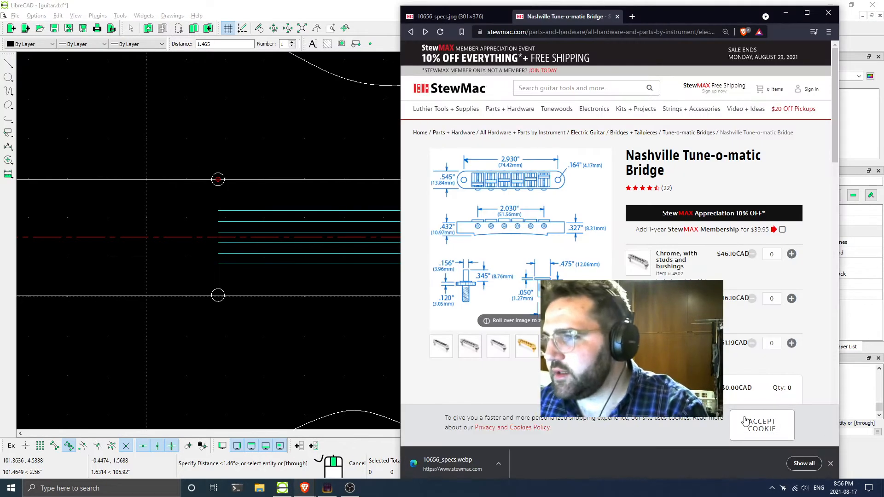
{"action": "key", "text": "alt+Tab"}
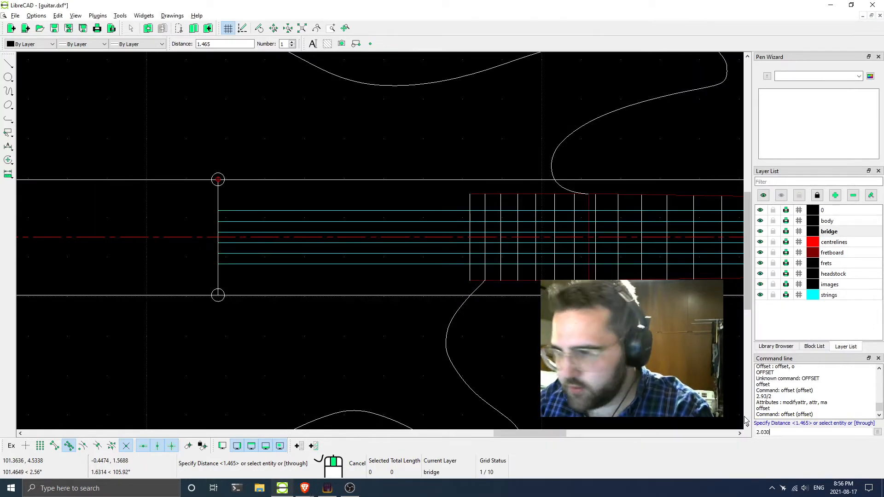
{"action": "type", "text": "2.030/2"}
{"action": "key", "text": "Return"}
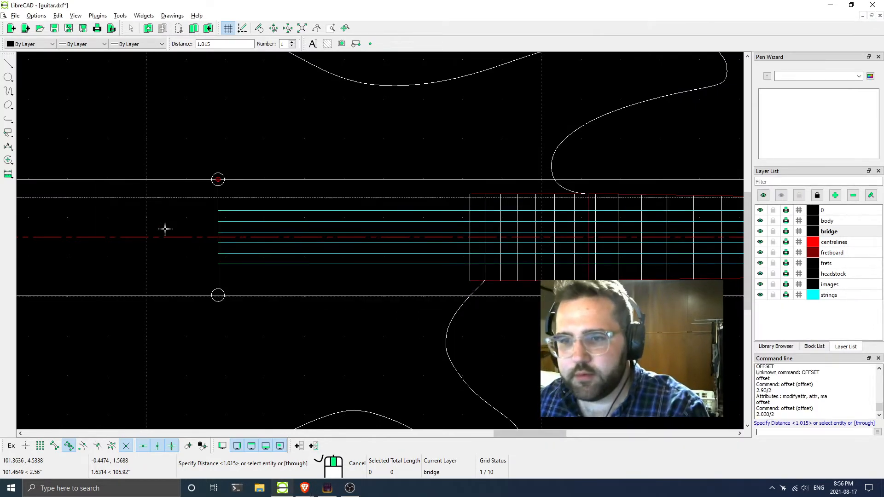
{"action": "left_click", "coordinate": [193, 240]}
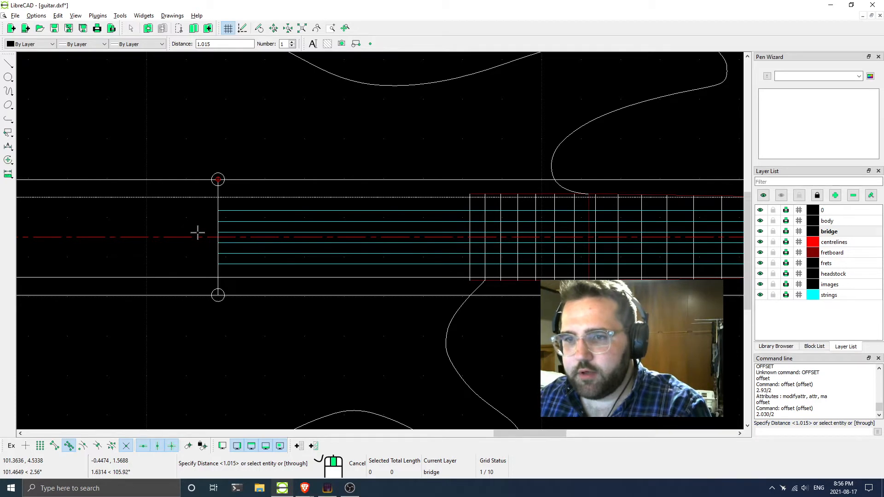
{"action": "right_click", "coordinate": [296, 238]}
Compare the new offset lines with the StewMac drawing and with the existing outer strings at the bridge and along the neck
{"action": "scroll", "coordinate": [407, 251], "scroll_direction": "down", "scroll_amount": 2}
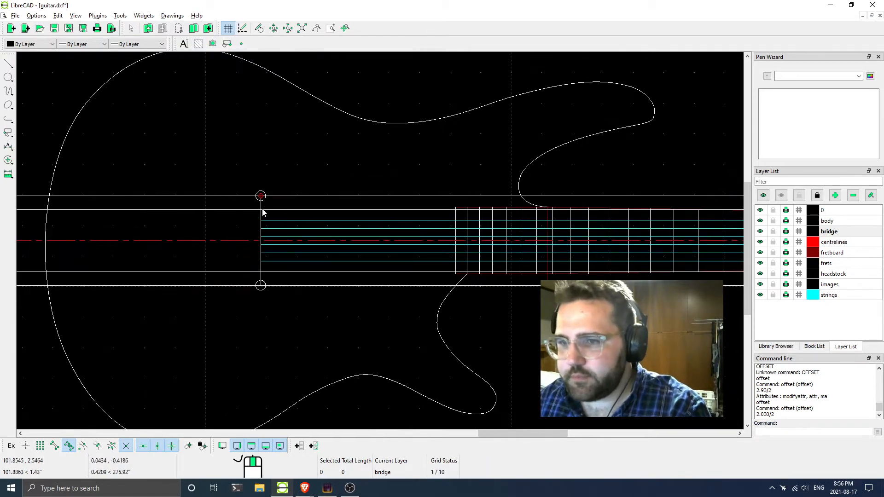
{"action": "key", "text": "alt+Tab"}
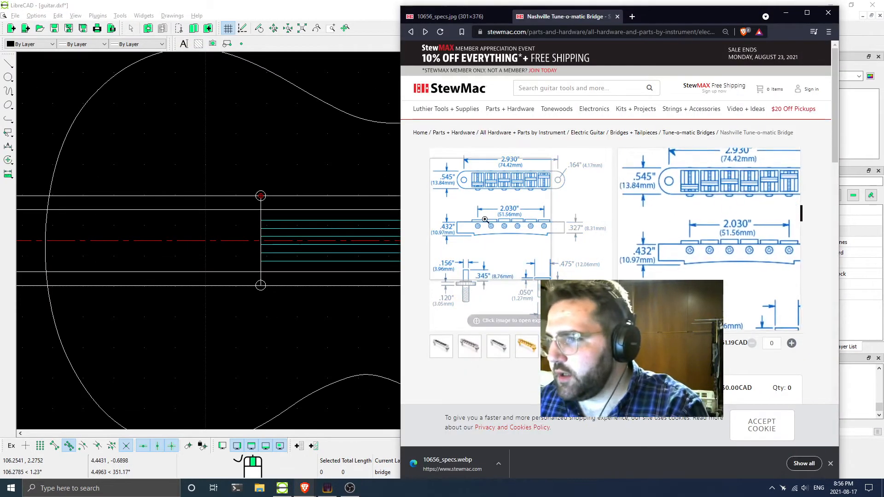
{"action": "key", "text": "alt+Tab"}
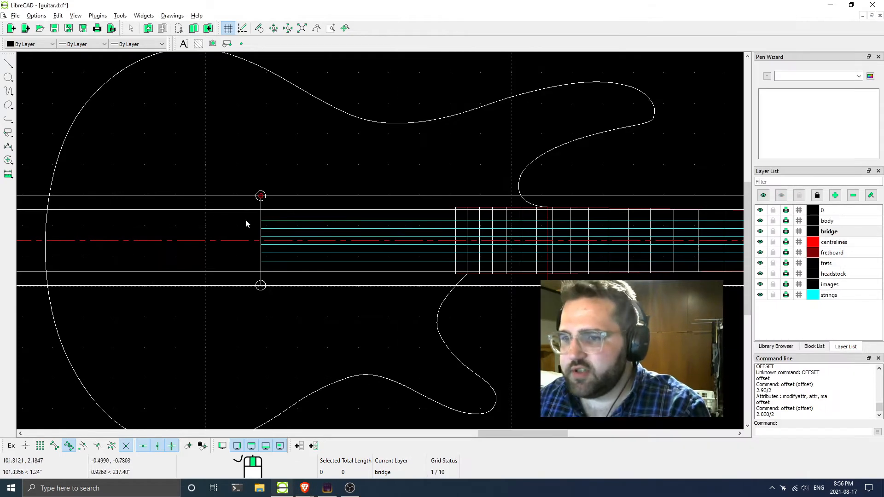
{"action": "scroll", "coordinate": [266, 216], "scroll_direction": "up", "scroll_amount": 4}
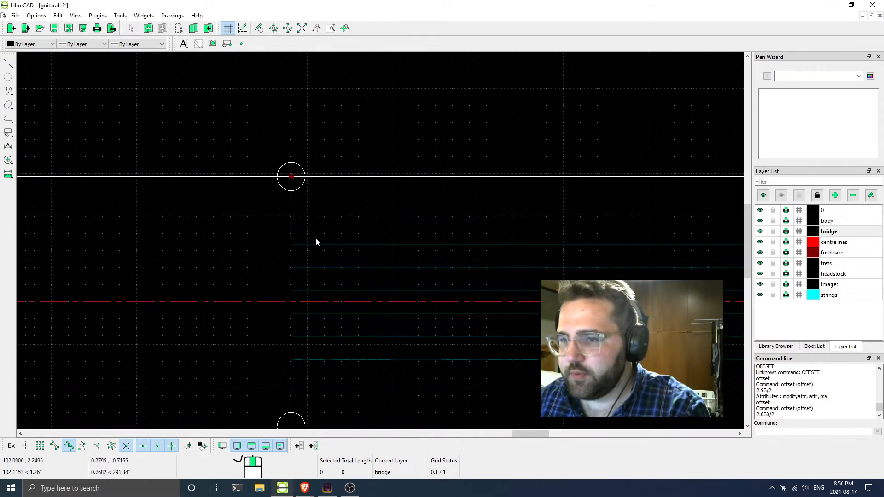
{"action": "middle_click_drag", "start_coordinate": [358, 239], "coordinate": [262, 218]}
{"action": "middle_click_drag", "start_coordinate": [216, 371], "coordinate": [237, 292]}
{"action": "left_click", "coordinate": [230, 260]}
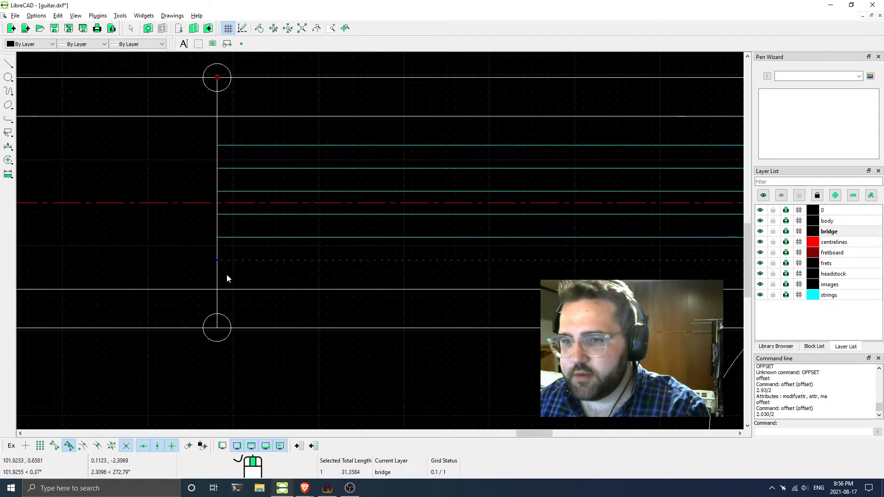
{"action": "scroll", "coordinate": [219, 263], "scroll_direction": "down", "scroll_amount": 6}
{"action": "scroll", "coordinate": [198, 261], "scroll_direction": "up", "scroll_amount": 3}
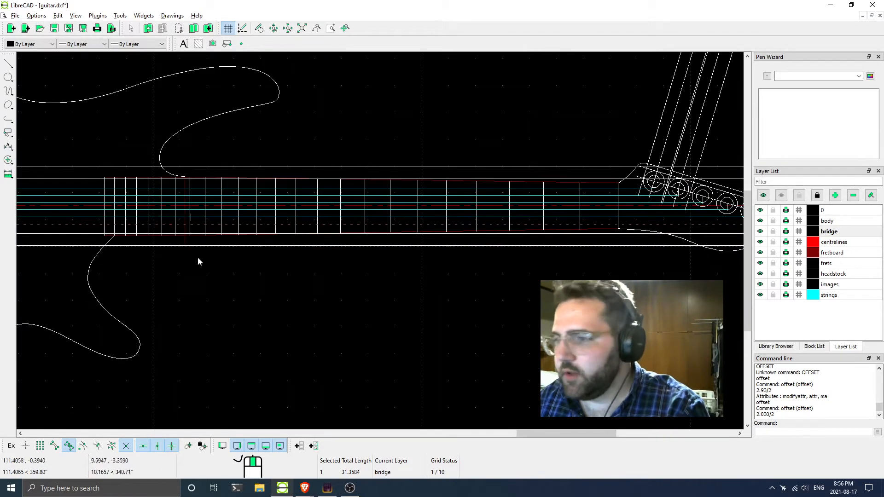
{"action": "key", "text": "Escape"}
{"action": "middle_click_drag", "start_coordinate": [278, 286], "coordinate": [443, 289]}
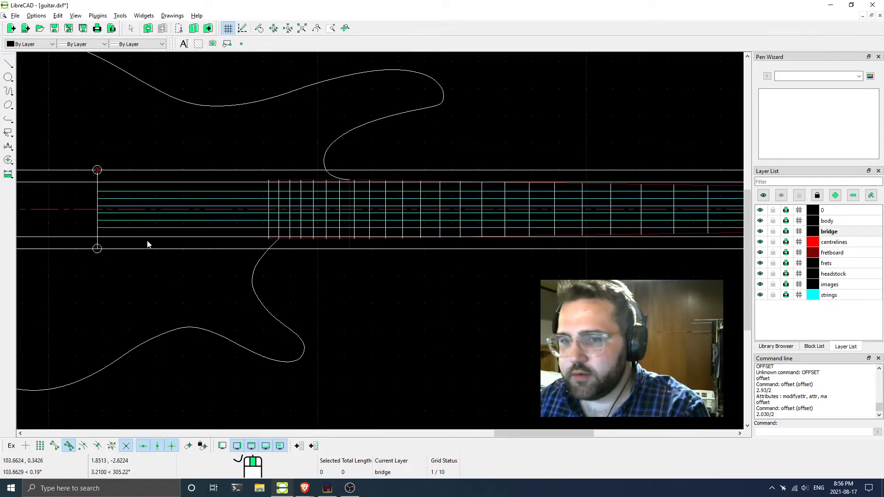
{"action": "middle_click_drag", "start_coordinate": [408, 266], "coordinate": [389, 253]}
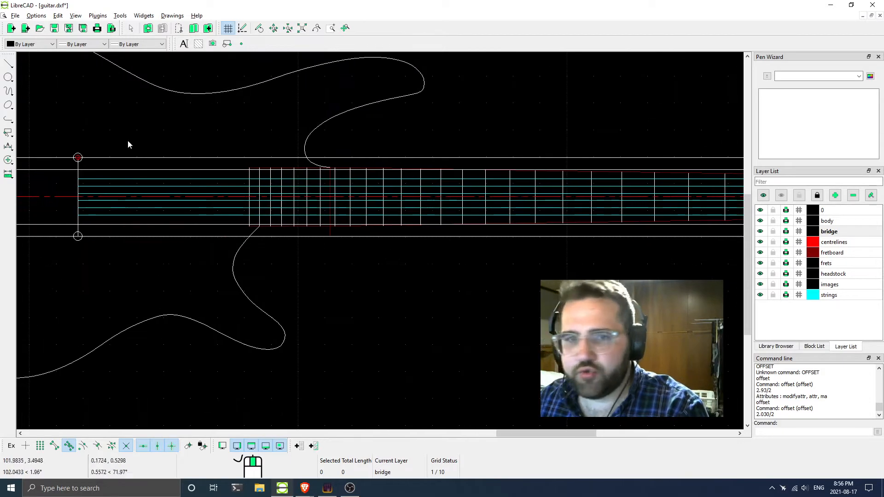
On the strings layer, draw a line from the bridge line's intersection with the lower inner offset line to the lowest string's nut position, without orthogonal restriction
{"action": "left_click", "coordinate": [831, 296]}
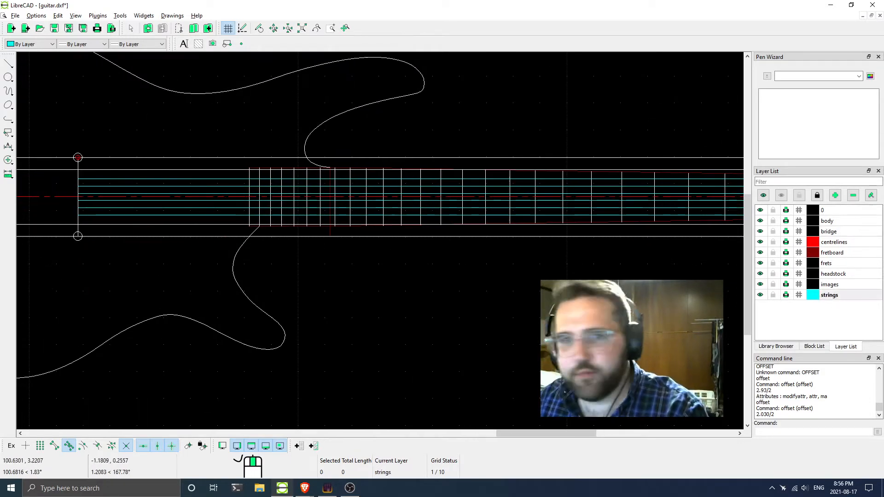
{"action": "left_click", "coordinate": [9, 64]}
{"action": "left_click", "coordinate": [27, 61]}
{"action": "scroll", "coordinate": [95, 233], "scroll_direction": "up", "scroll_amount": 2}
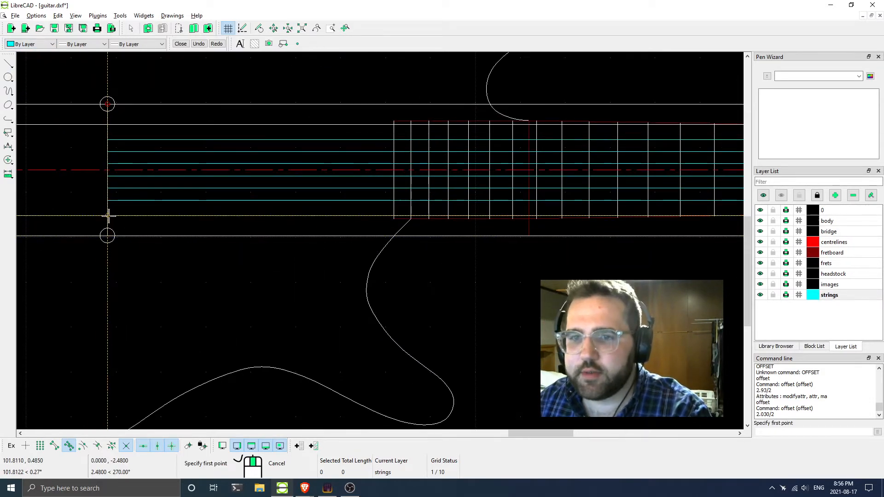
{"action": "left_click", "coordinate": [108, 215]}
{"action": "scroll", "coordinate": [428, 213], "scroll_direction": "down", "scroll_amount": 3}
{"action": "scroll", "coordinate": [251, 199], "scroll_direction": "up", "scroll_amount": 4}
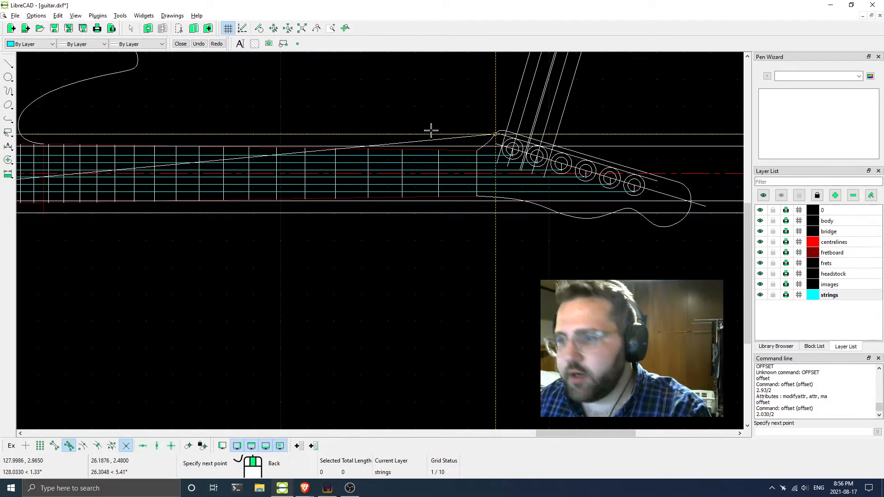
{"action": "scroll", "coordinate": [470, 205], "scroll_direction": "up", "scroll_amount": 4}
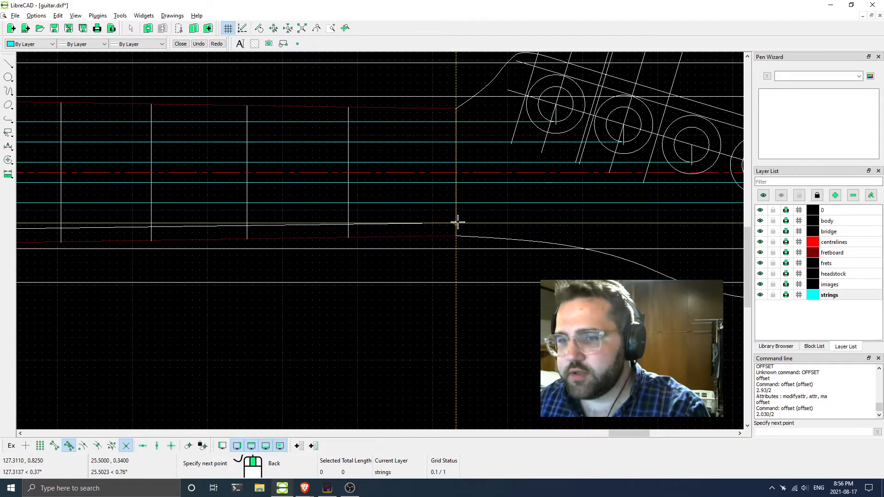
{"action": "left_click", "coordinate": [457, 222]}
{"action": "scroll", "coordinate": [293, 262], "scroll_direction": "down", "scroll_amount": 6}
{"action": "right_click", "coordinate": [100, 286]}
{"action": "right_click", "coordinate": [96, 294]}
Examine the new angled string against the fretboard edge and the original straight string, from the nut back to the bridge
{"action": "middle_click_drag", "start_coordinate": [96, 294], "coordinate": [339, 271]}
{"action": "middle_click_drag", "start_coordinate": [49, 255], "coordinate": [250, 258]}
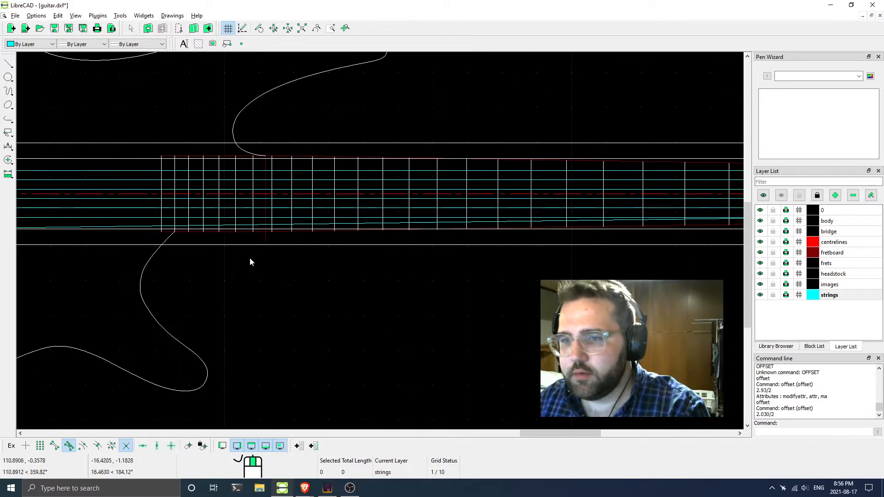
{"action": "middle_click_drag", "start_coordinate": [154, 253], "coordinate": [264, 262]}
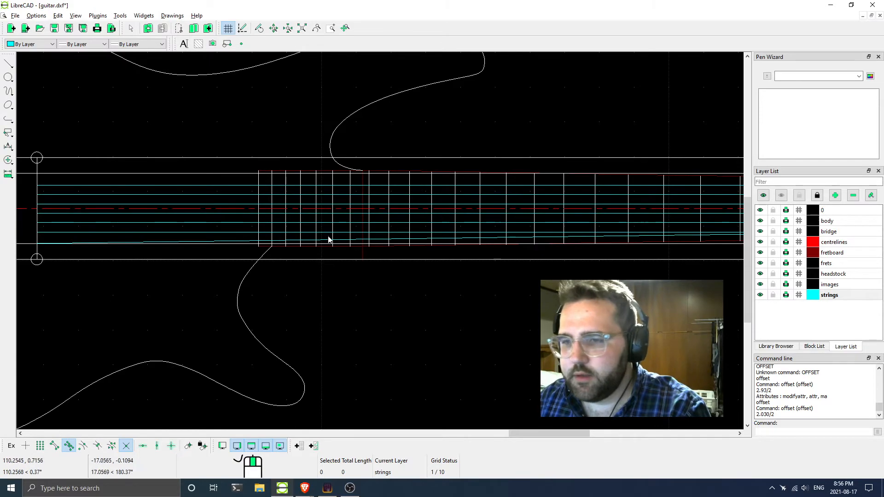
{"action": "scroll", "coordinate": [288, 240], "scroll_direction": "up", "scroll_amount": 8}
{"action": "middle_click_drag", "start_coordinate": [498, 268], "coordinate": [207, 261]}
{"action": "scroll", "coordinate": [459, 246], "scroll_direction": "down", "scroll_amount": 5}
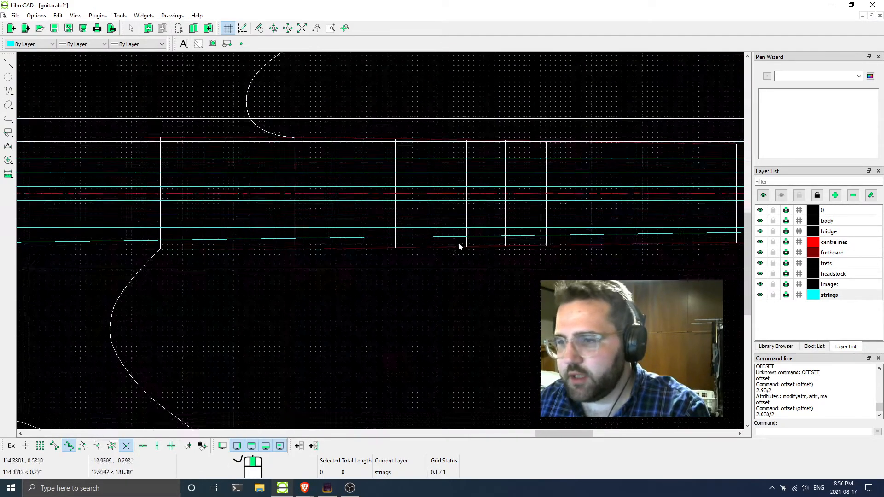
{"action": "scroll", "coordinate": [458, 246], "scroll_direction": "down", "scroll_amount": 2}
{"action": "middle_click_drag", "start_coordinate": [559, 257], "coordinate": [265, 243]}
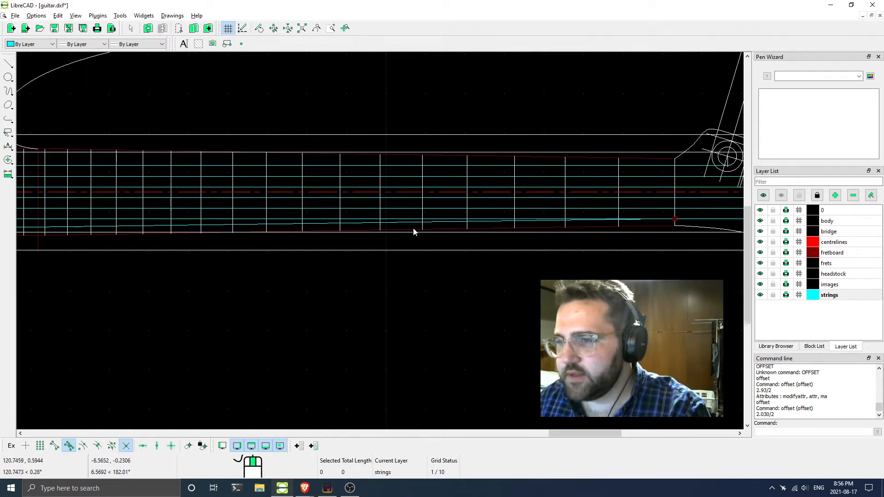
{"action": "scroll", "coordinate": [567, 223], "scroll_direction": "up", "scroll_amount": 5}
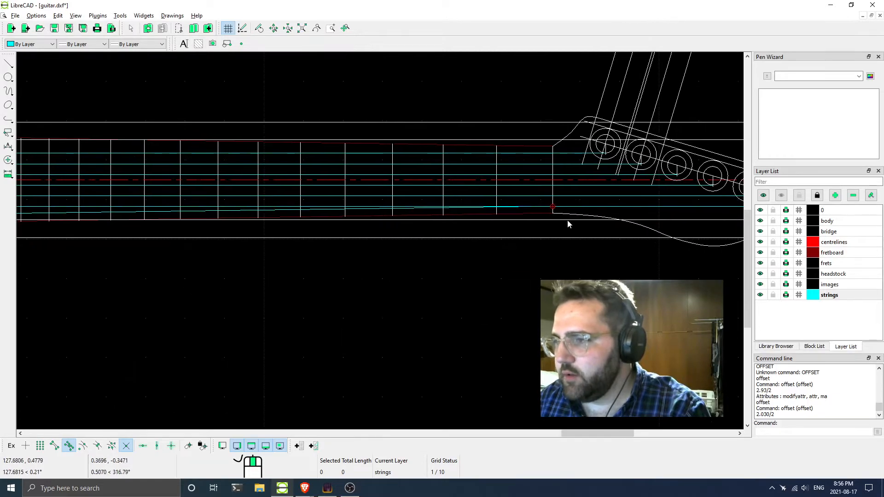
{"action": "scroll", "coordinate": [506, 225], "scroll_direction": "down", "scroll_amount": 10}
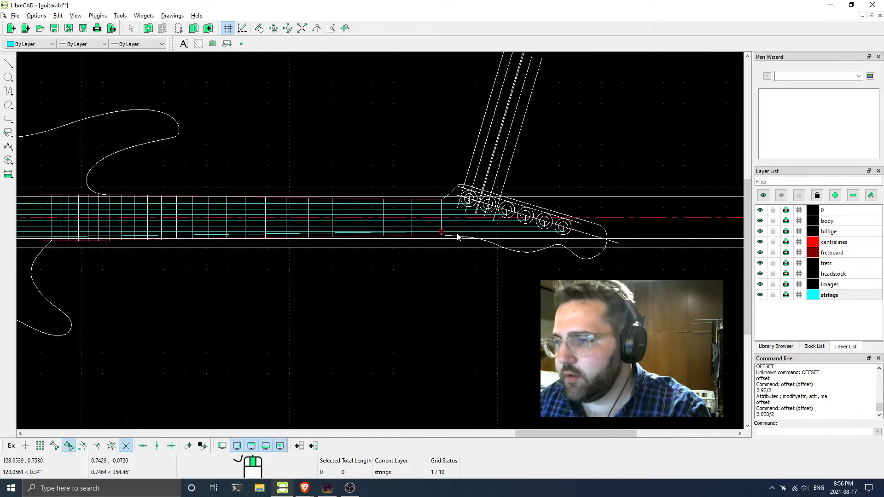
{"action": "scroll", "coordinate": [345, 244], "scroll_direction": "up", "scroll_amount": 3}
{"action": "middle_click_drag", "start_coordinate": [345, 245], "coordinate": [465, 245]}
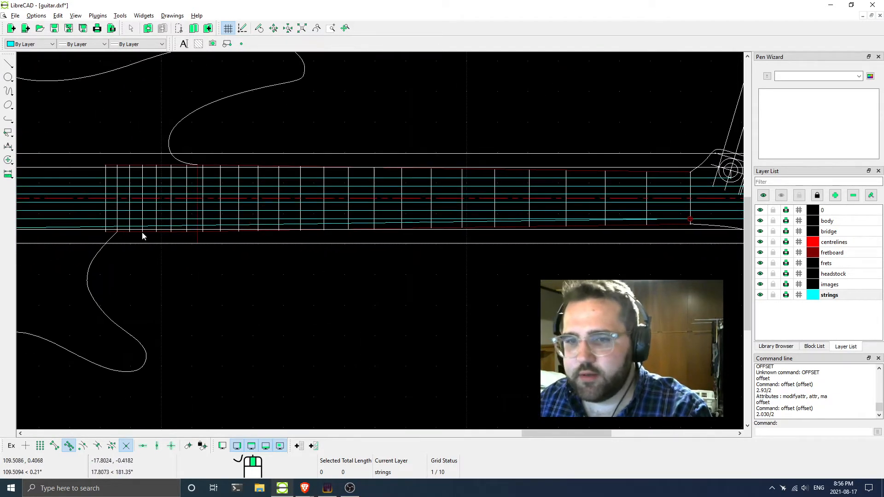
{"action": "scroll", "coordinate": [70, 236], "scroll_direction": "down", "scroll_amount": 1}
{"action": "scroll", "coordinate": [62, 235], "scroll_direction": "up", "scroll_amount": 4}
{"action": "scroll", "coordinate": [132, 234], "scroll_direction": "down", "scroll_amount": 5}
{"action": "middle_click_drag", "start_coordinate": [37, 242], "coordinate": [229, 238]}
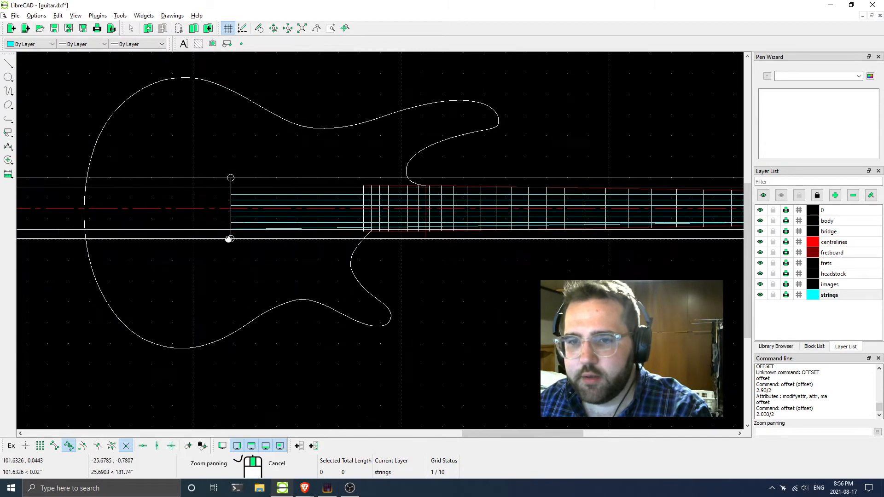
Shorten the lower inner offset line so its headstock-side end stops at the vertical bridge line
{"action": "left_click", "coordinate": [217, 229]}
{"action": "middle_click_drag", "start_coordinate": [449, 241], "coordinate": [71, 217]}
{"action": "middle_click_drag", "start_coordinate": [667, 217], "coordinate": [417, 206]}
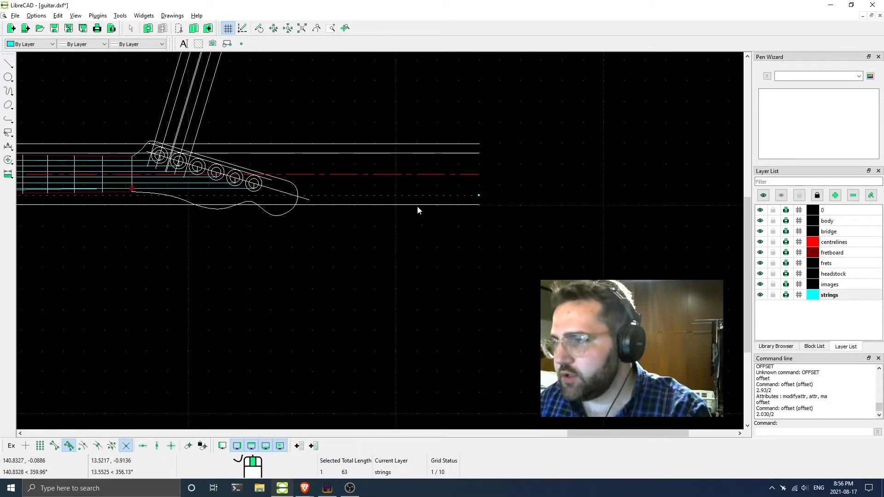
{"action": "scroll", "coordinate": [459, 208], "scroll_direction": "down", "scroll_amount": 10}
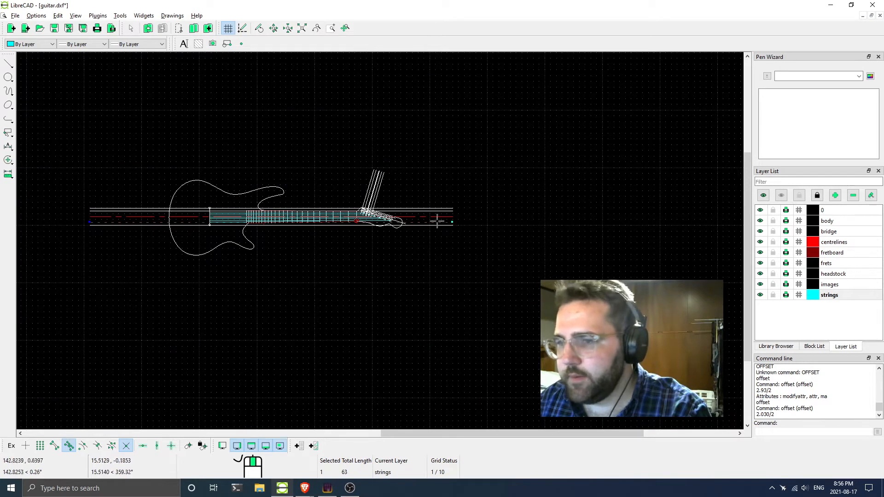
{"action": "left_click_drag", "start_coordinate": [452, 221], "coordinate": [184, 217]}
{"action": "scroll", "coordinate": [140, 221], "scroll_direction": "up", "scroll_amount": 16}
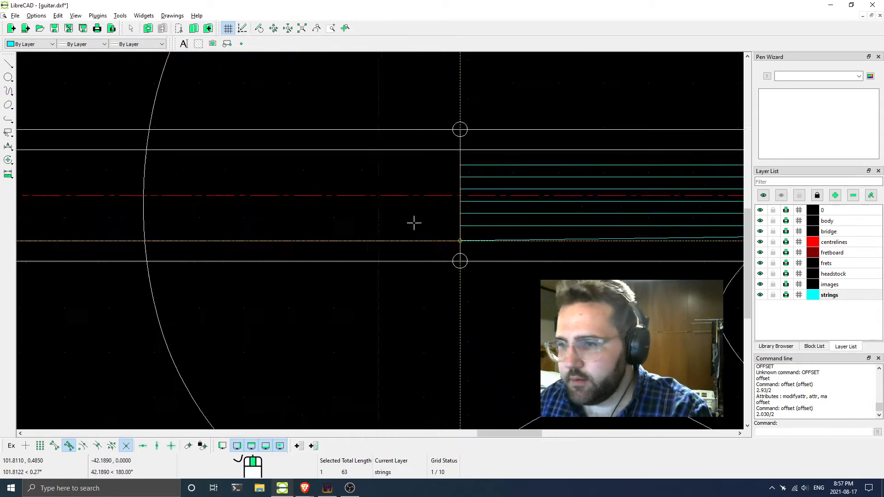
{"action": "scroll", "coordinate": [413, 222], "scroll_direction": "up", "scroll_amount": 1}
{"action": "left_click", "coordinate": [465, 244]}
{"action": "scroll", "coordinate": [523, 262], "scroll_direction": "down", "scroll_amount": 15}
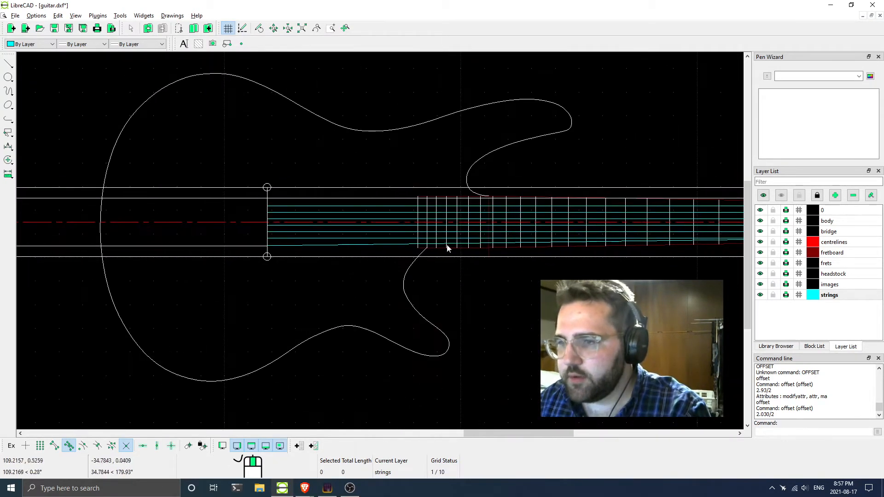
Shorten the upper inner offset line so its headstock-side end stops at the vertical bridge line
{"action": "middle_click_drag", "start_coordinate": [674, 253], "coordinate": [342, 226]}
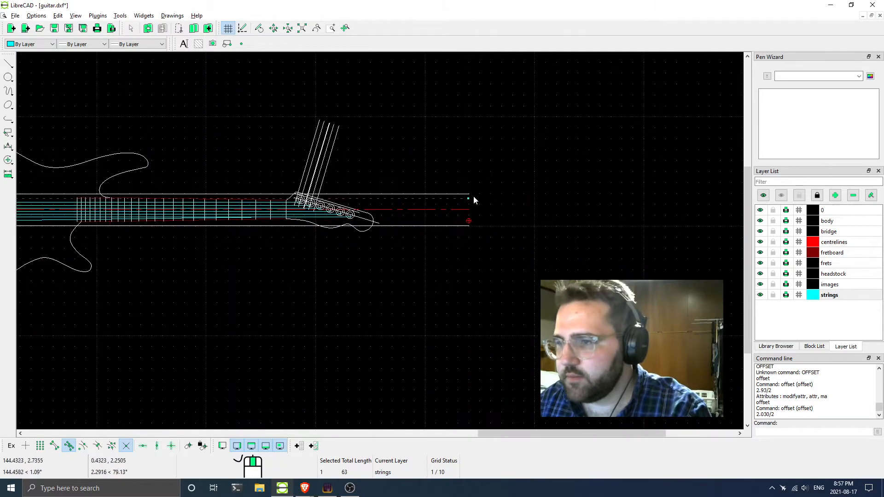
{"action": "key", "text": "Escape"}
{"action": "middle_click_drag", "start_coordinate": [169, 231], "coordinate": [313, 233]}
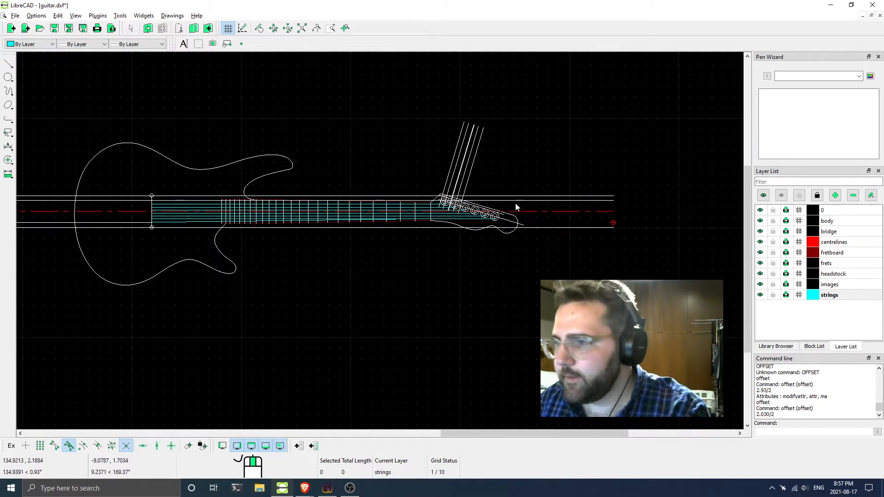
{"action": "left_click", "coordinate": [591, 202]}
{"action": "left_click", "coordinate": [612, 200]}
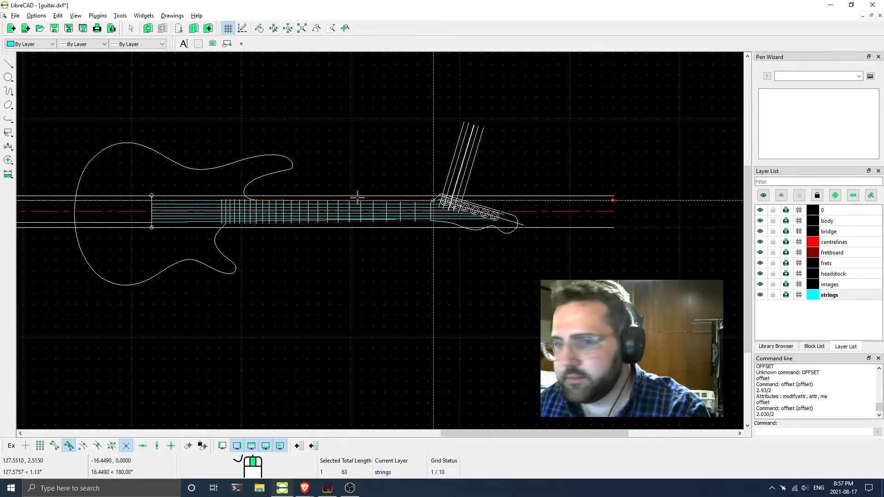
{"action": "left_click", "coordinate": [152, 196]}
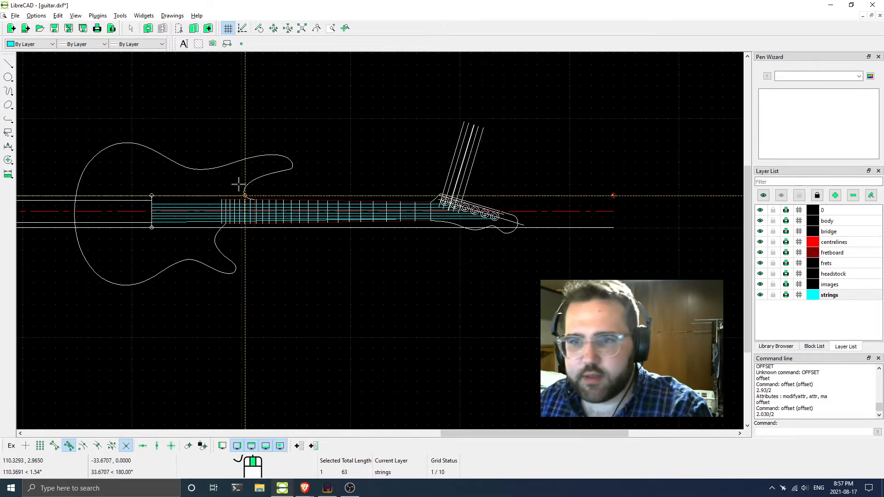
Shorten the upper and lower outer offset lines so they end at the stud circles on the bridge line
{"action": "scroll", "coordinate": [152, 196], "scroll_direction": "up", "scroll_amount": 6}
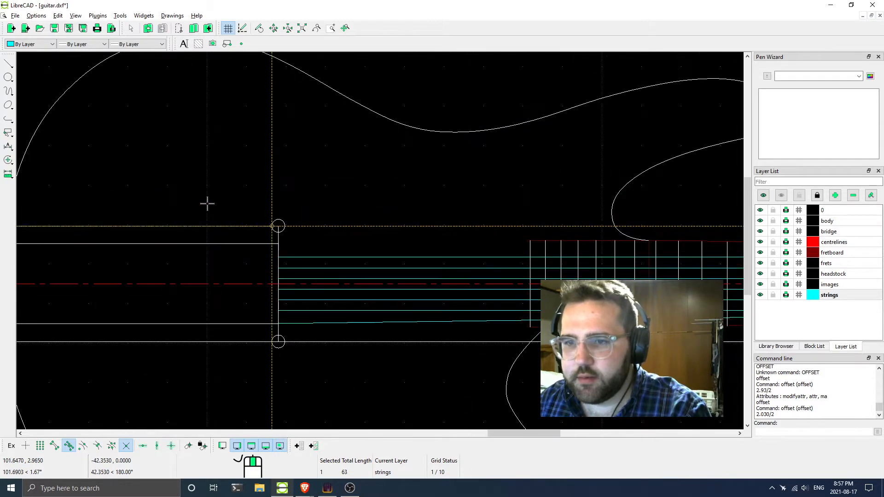
{"action": "scroll", "coordinate": [278, 226], "scroll_direction": "down", "scroll_amount": 6}
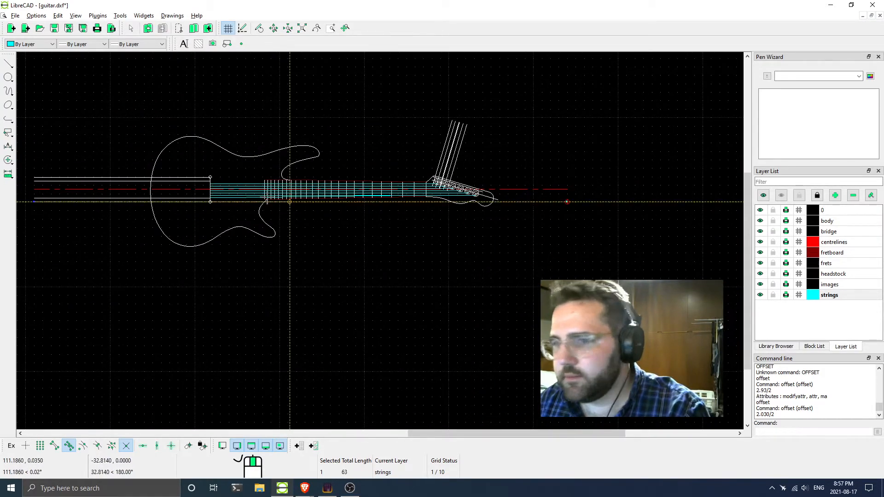
{"action": "scroll", "coordinate": [205, 199], "scroll_direction": "up", "scroll_amount": 7}
{"action": "left_click", "coordinate": [274, 227]}
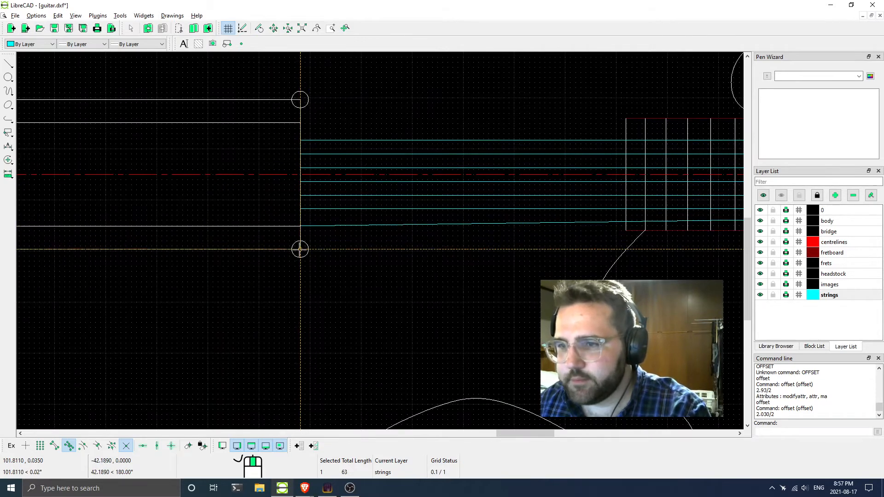
{"action": "scroll", "coordinate": [401, 273], "scroll_direction": "down", "scroll_amount": 5}
{"action": "scroll", "coordinate": [304, 268], "scroll_direction": "up", "scroll_amount": 5}
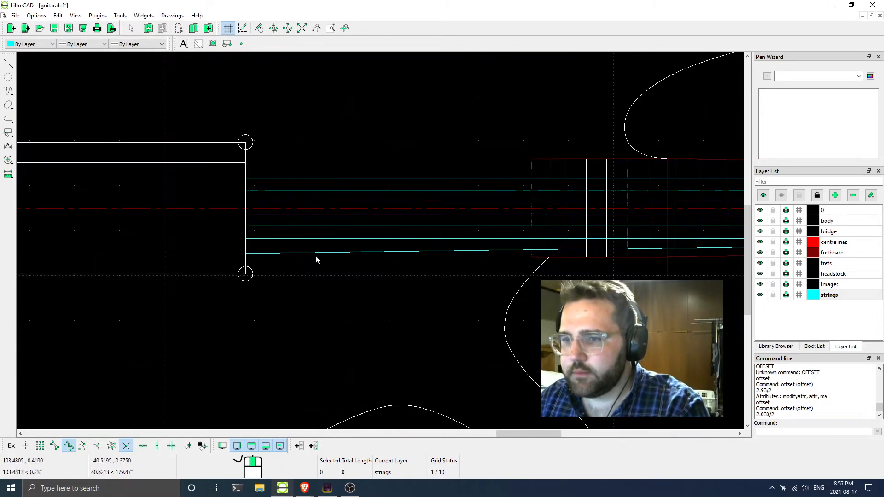
{"action": "scroll", "coordinate": [254, 250], "scroll_direction": "up", "scroll_amount": 2}
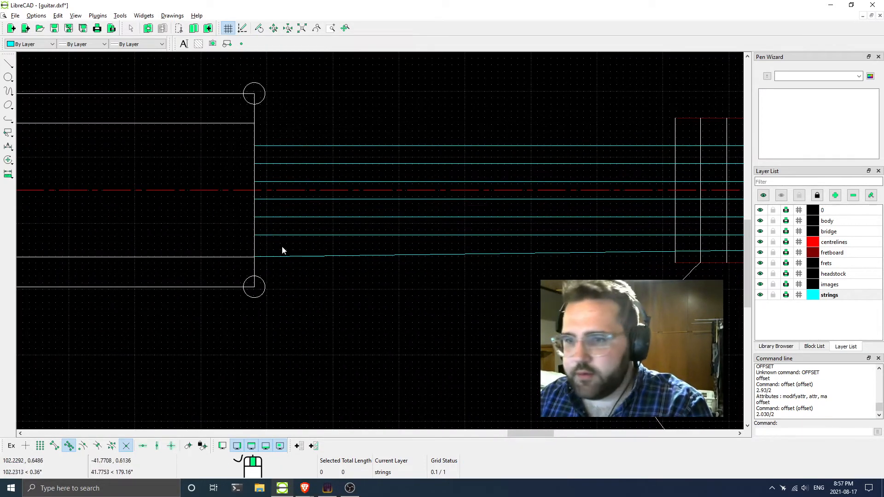
Switch to the browser to check the string spread on the Nashville Tune-o-matic Bridge drawing, and return to LibreCAD
{"action": "key", "text": "alt+Tab"}
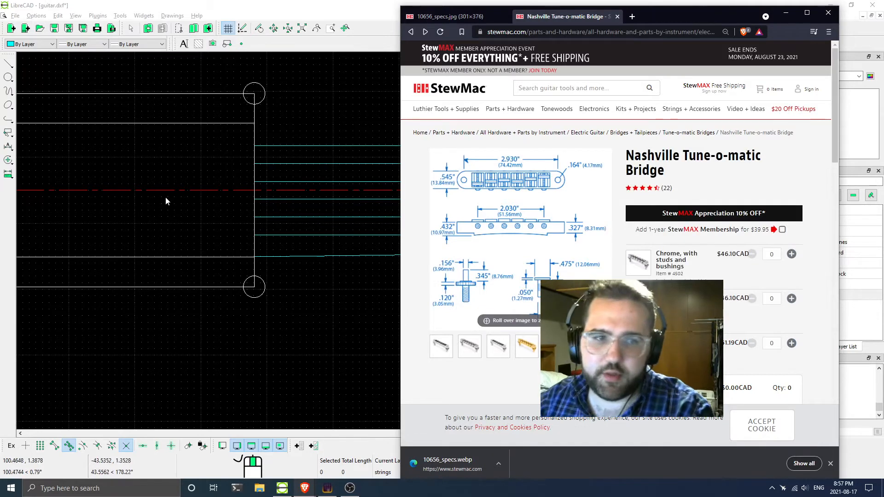
{"action": "left_click", "coordinate": [334, 289]}
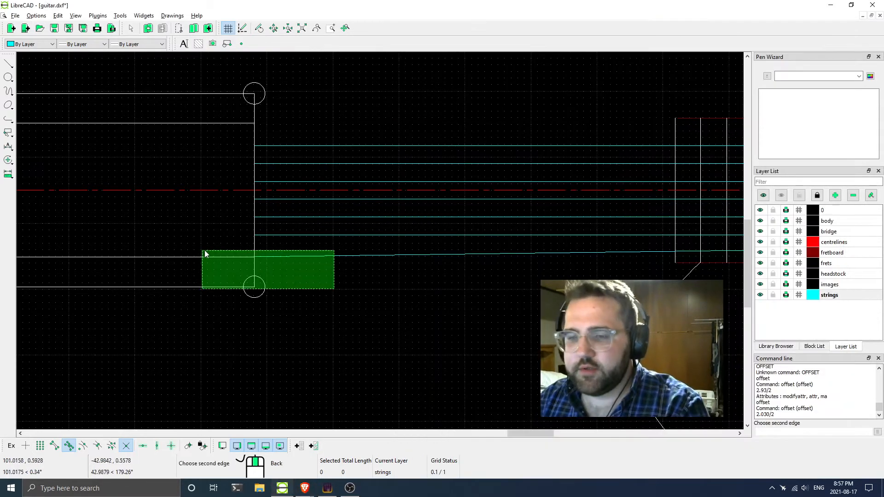
{"action": "key", "text": "Escape"}
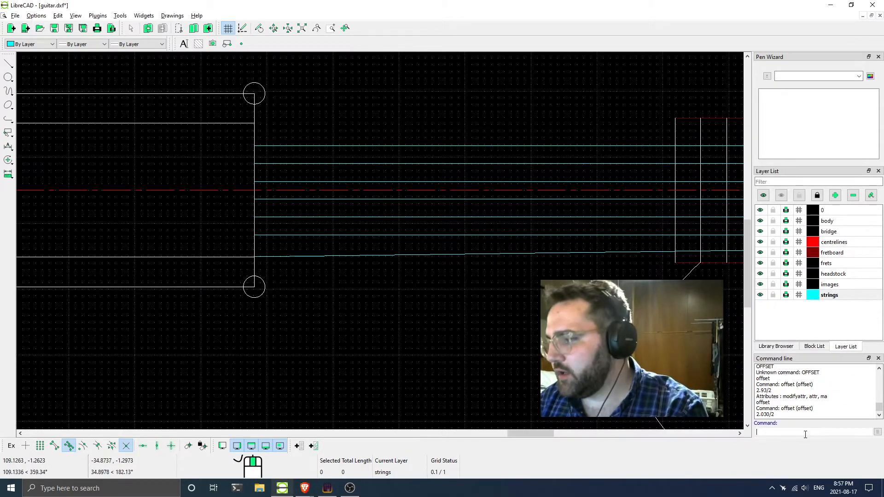
Offset lines by 2.030/5 between the two inner bridge lines to create four evenly spaced string guides
{"action": "left_click", "coordinate": [797, 429]}
{"action": "type", "text": "offset"}
{"action": "key", "text": "Return"}
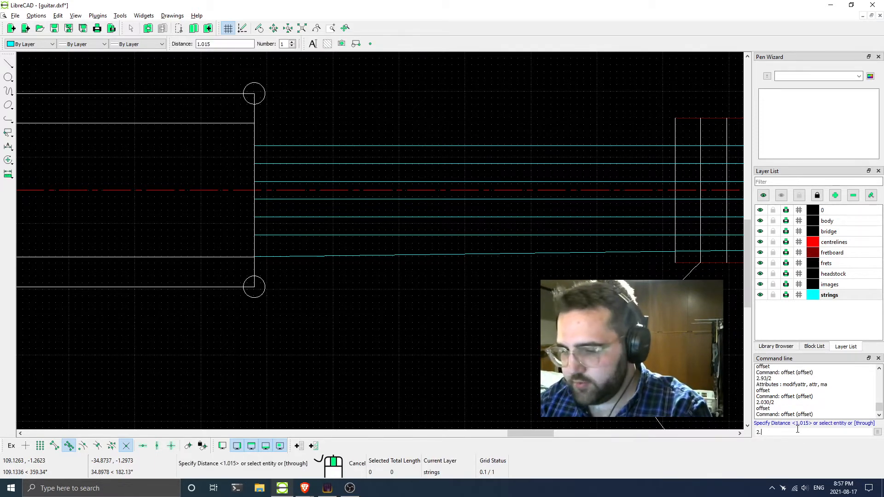
{"action": "type", "text": "2.030/"}
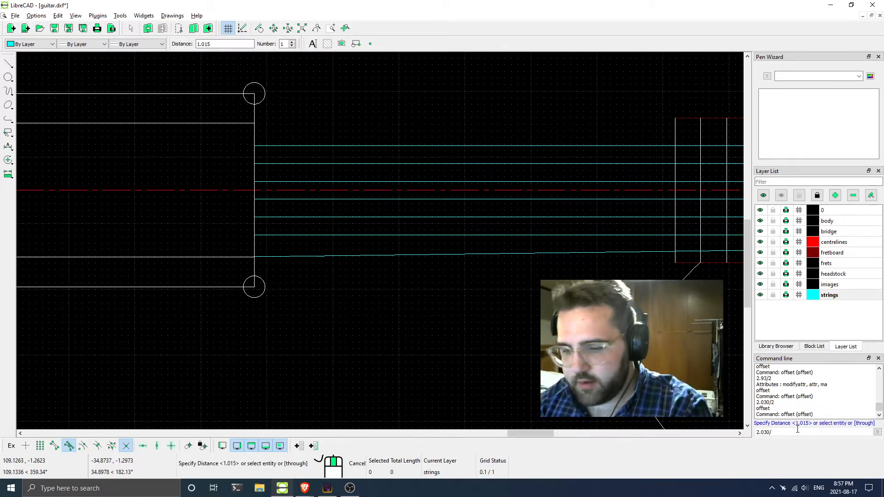
{"action": "type", "text": "5"}
{"action": "key", "text": "Return"}
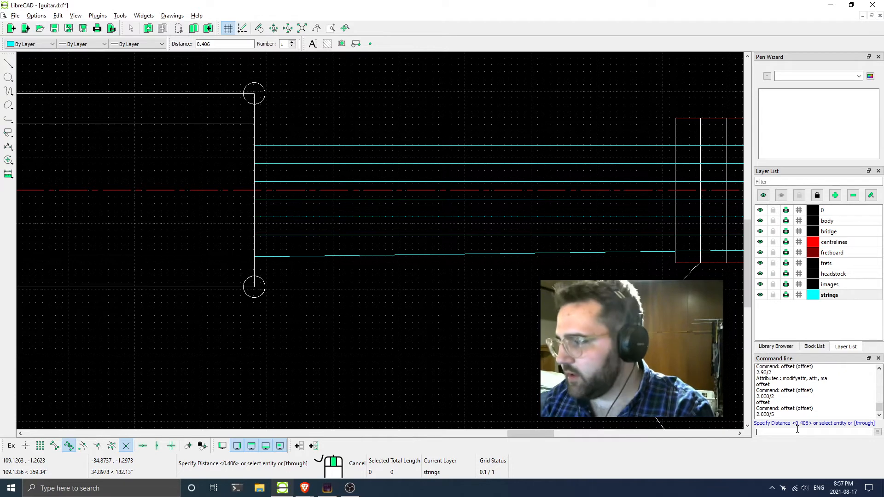
{"action": "left_click", "coordinate": [230, 253]}
{"action": "left_click", "coordinate": [227, 227]}
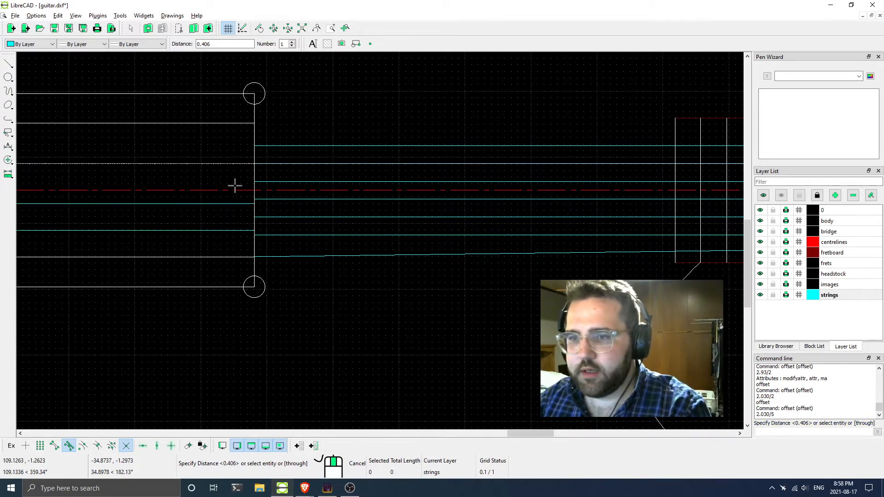
{"action": "left_click", "coordinate": [228, 171]}
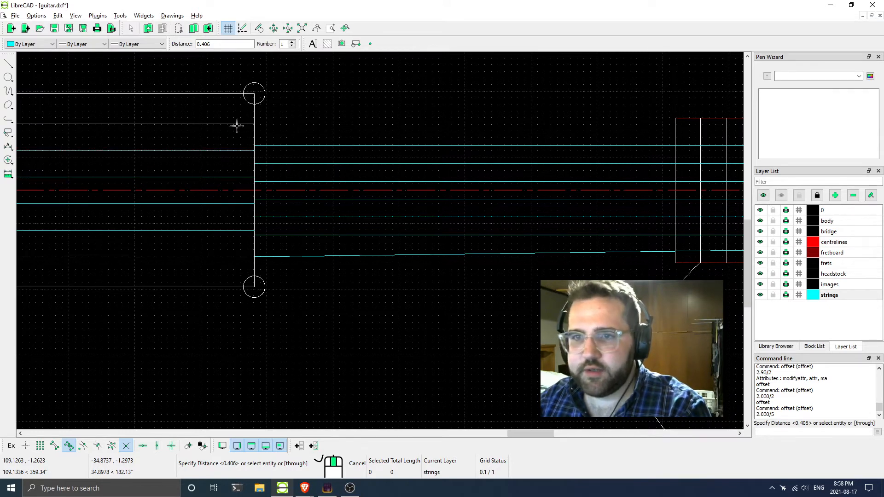
{"action": "right_click", "coordinate": [253, 142]}
{"action": "scroll", "coordinate": [324, 209], "scroll_direction": "down", "scroll_amount": 4}
{"action": "middle_click_drag", "start_coordinate": [337, 231], "coordinate": [315, 223]}
{"action": "middle_click_drag", "start_coordinate": [382, 223], "coordinate": [293, 240]}
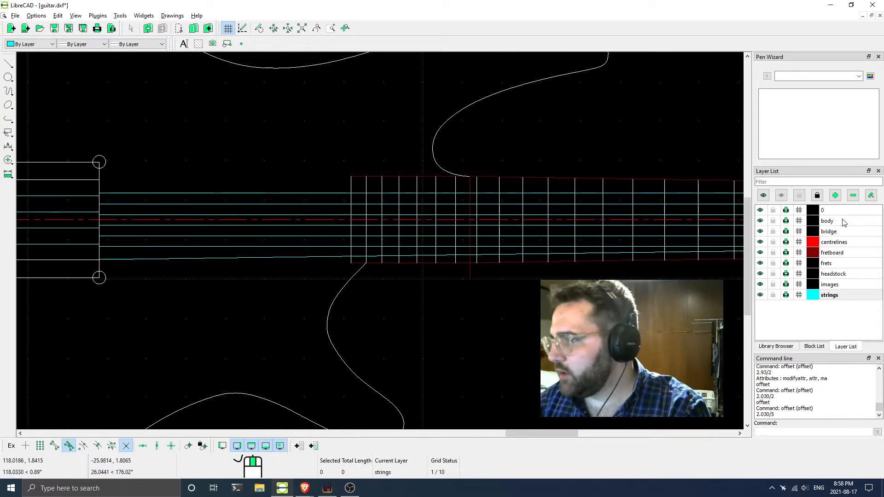
{"action": "left_click", "coordinate": [835, 196]}
{"action": "key", "text": "Escape"}
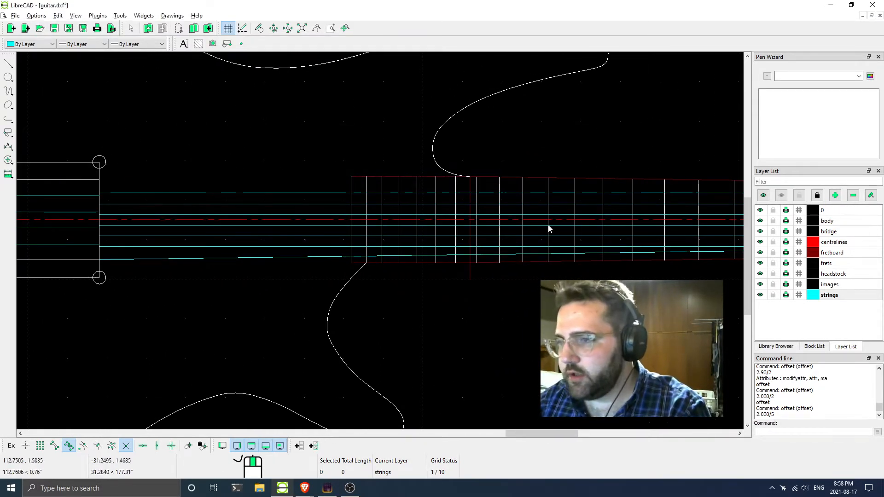
Shorten the lowest horizontal string line by moving its bridge end to the nut, keeping the run to the last tuner
{"action": "scroll", "coordinate": [437, 240], "scroll_direction": "down", "scroll_amount": 3}
{"action": "scroll", "coordinate": [522, 272], "scroll_direction": "up", "scroll_amount": 3}
{"action": "middle_click_drag", "start_coordinate": [522, 272], "coordinate": [174, 262]}
{"action": "scroll", "coordinate": [483, 238], "scroll_direction": "down", "scroll_amount": 3}
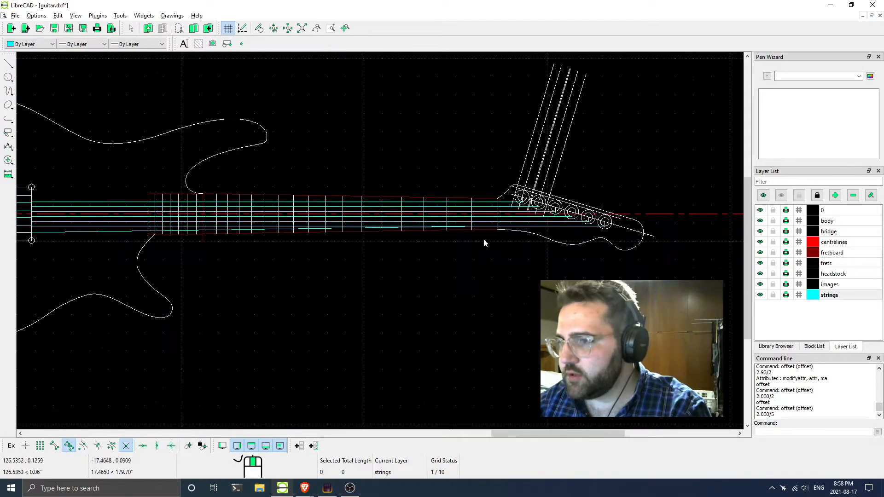
{"action": "scroll", "coordinate": [503, 232], "scroll_direction": "up", "scroll_amount": 6}
{"action": "left_click", "coordinate": [538, 221]}
{"action": "scroll", "coordinate": [546, 221], "scroll_direction": "down", "scroll_amount": 3}
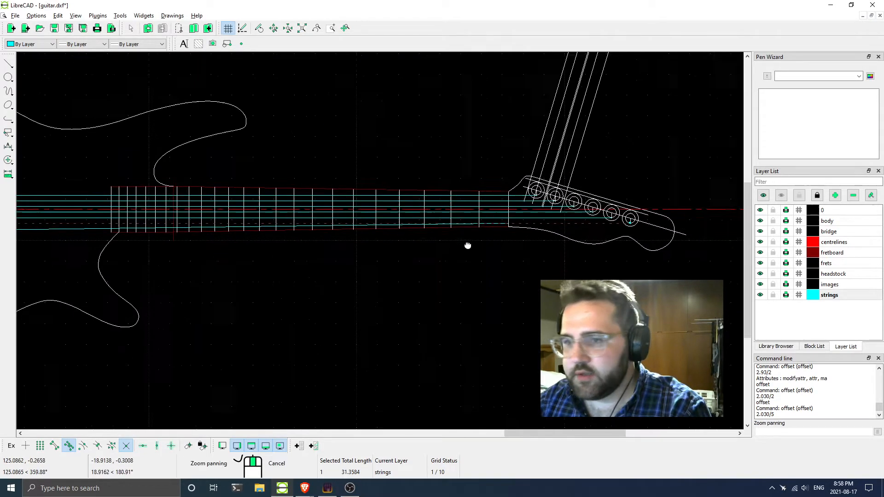
{"action": "scroll", "coordinate": [161, 229], "scroll_direction": "up", "scroll_amount": 2}
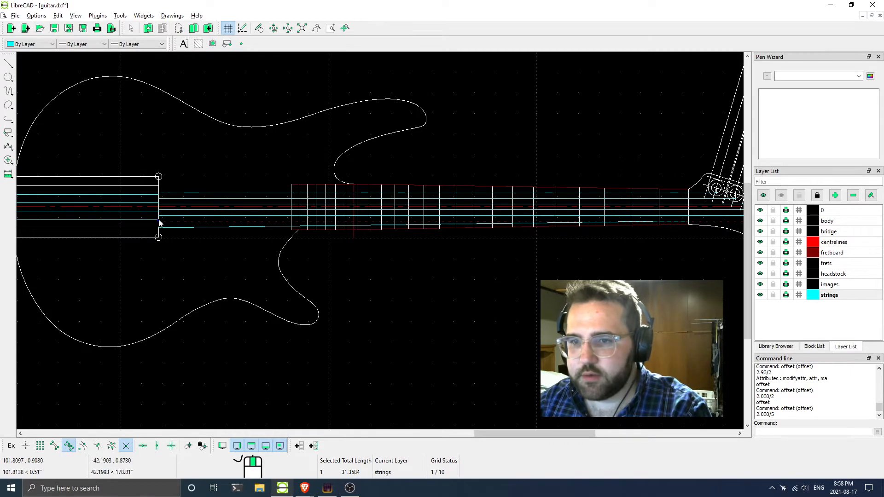
{"action": "left_click", "coordinate": [158, 222]}
{"action": "scroll", "coordinate": [652, 238], "scroll_direction": "up", "scroll_amount": 5}
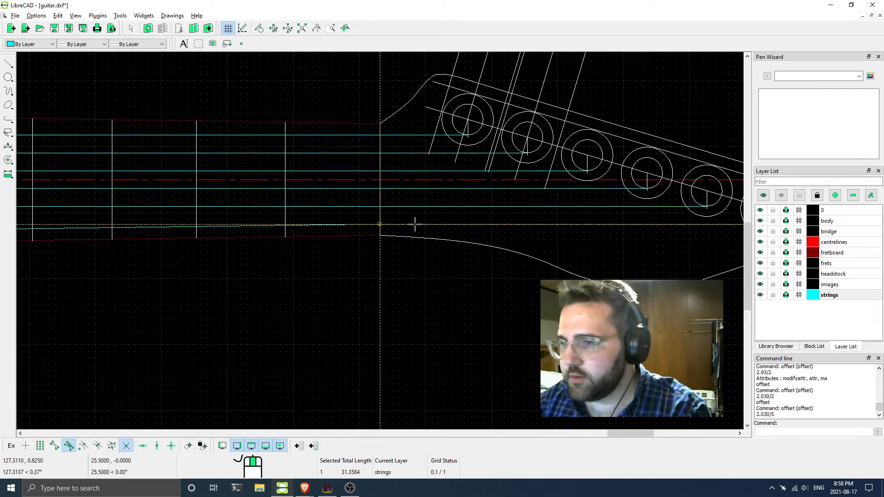
{"action": "left_click", "coordinate": [380, 225]}
{"action": "scroll", "coordinate": [351, 294], "scroll_direction": "down", "scroll_amount": 6}
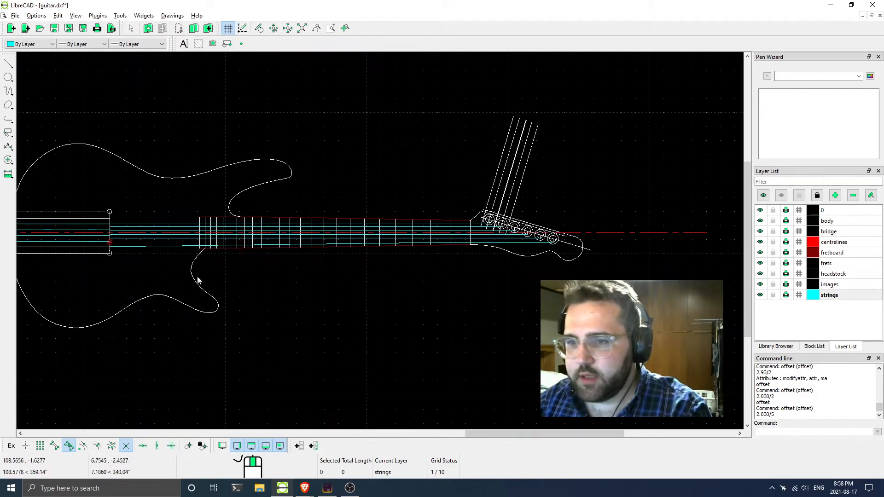
Turn on orthogonal restriction and move the bridge end of the second-lowest horizontal string line to the nut
{"action": "scroll", "coordinate": [235, 257], "scroll_direction": "up", "scroll_amount": 2}
{"action": "scroll", "coordinate": [152, 222], "scroll_direction": "up", "scroll_amount": 8}
{"action": "scroll", "coordinate": [405, 264], "scroll_direction": "down", "scroll_amount": 5}
{"action": "middle_click_drag", "start_coordinate": [550, 285], "coordinate": [200, 248]}
{"action": "scroll", "coordinate": [553, 207], "scroll_direction": "up", "scroll_amount": 5}
{"action": "left_click", "coordinate": [637, 217]}
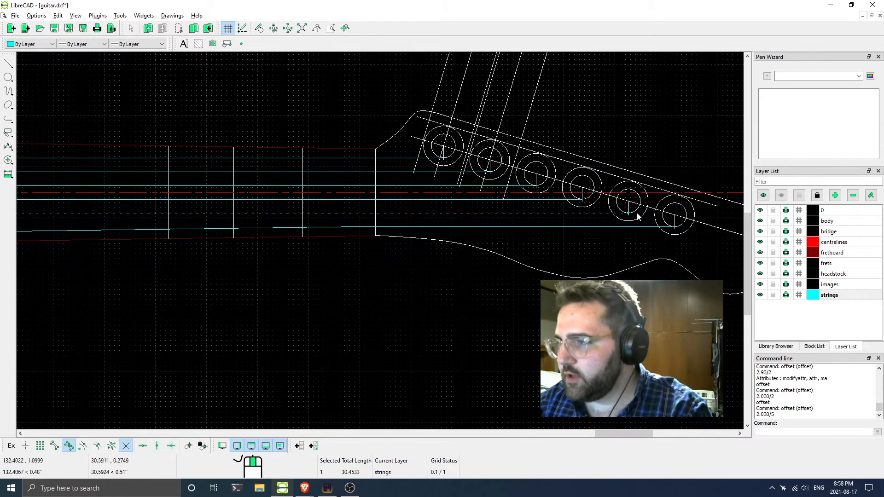
{"action": "scroll", "coordinate": [373, 256], "scroll_direction": "down", "scroll_amount": 5}
{"action": "middle_click_drag", "start_coordinate": [143, 281], "coordinate": [528, 250]}
{"action": "scroll", "coordinate": [310, 238], "scroll_direction": "down", "scroll_amount": 3}
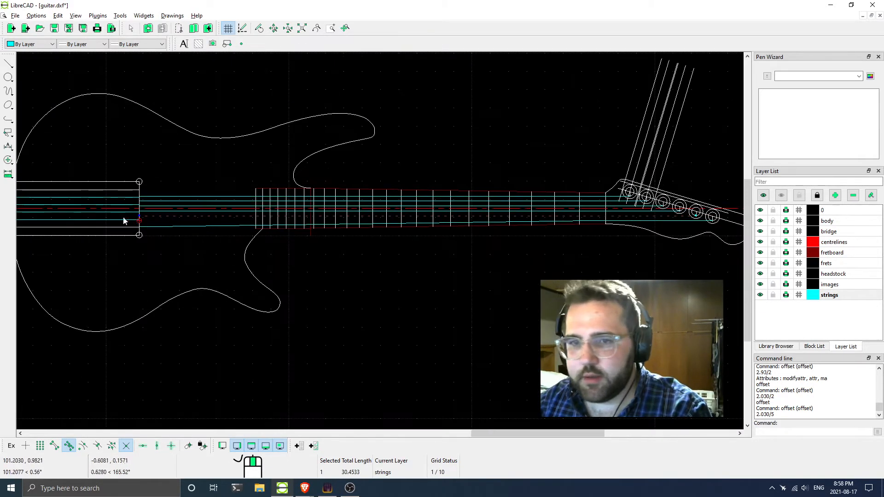
{"action": "left_click", "coordinate": [139, 216]}
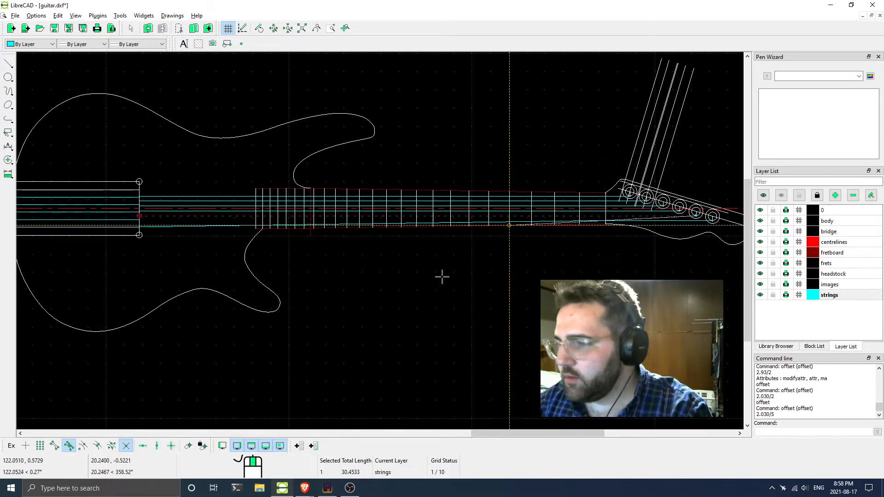
{"action": "left_click", "coordinate": [171, 446]}
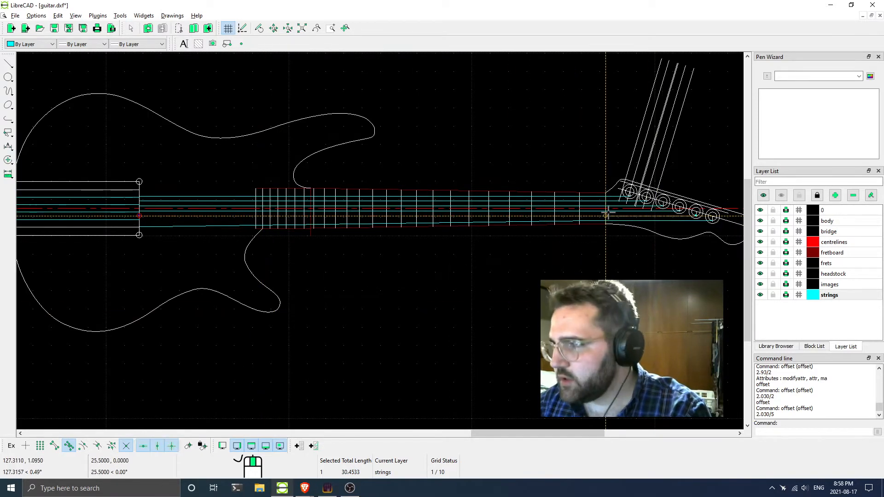
{"action": "key", "text": "Escape"}
{"action": "left_click", "coordinate": [579, 215]}
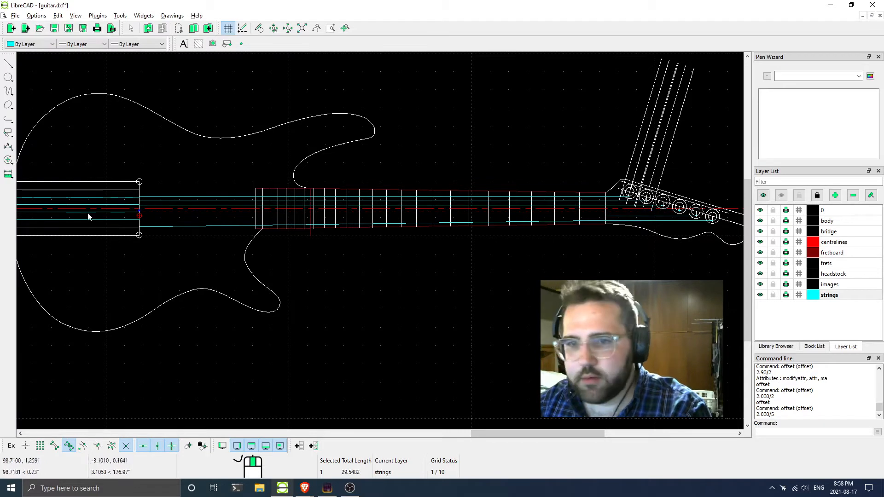
Move the bridge end of the third-lowest horizontal string line to the nut
{"action": "key", "text": "Escape"}
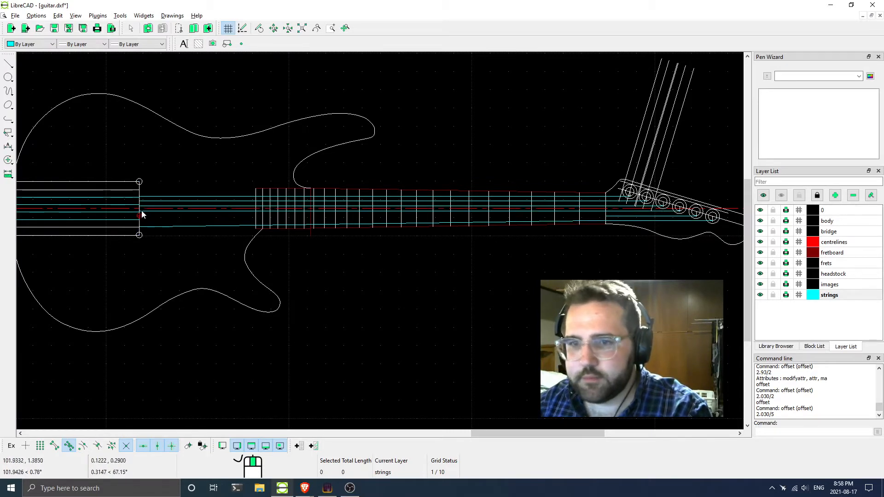
{"action": "left_click", "coordinate": [142, 211]}
{"action": "left_click_drag", "start_coordinate": [139, 211], "coordinate": [612, 212]}
{"action": "left_click", "coordinate": [612, 212]}
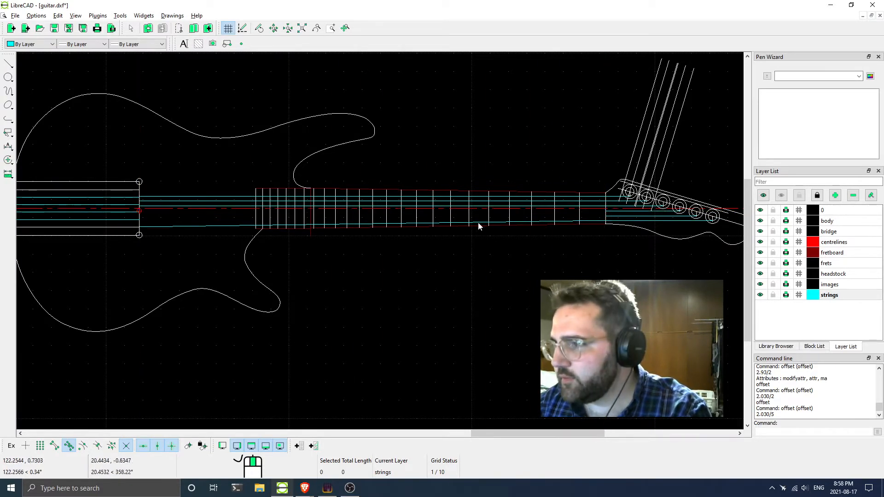
Move the bridge ends of the two remaining horizontal string lines just below the topmost one to the nut
{"action": "left_click", "coordinate": [154, 205]}
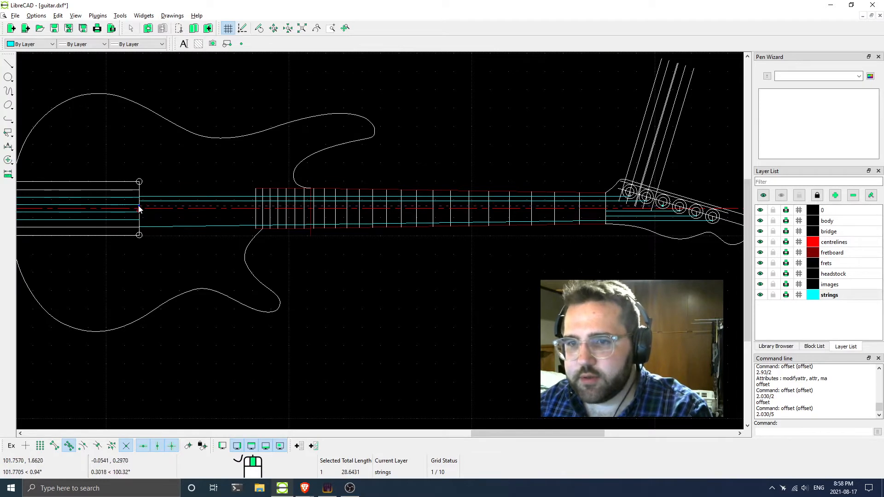
{"action": "left_click", "coordinate": [139, 207]}
{"action": "left_click", "coordinate": [609, 207]}
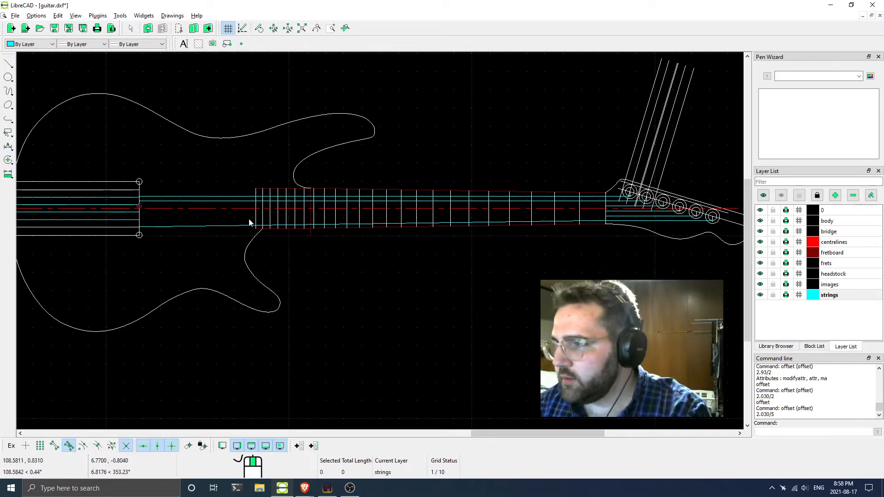
{"action": "left_click", "coordinate": [157, 202]}
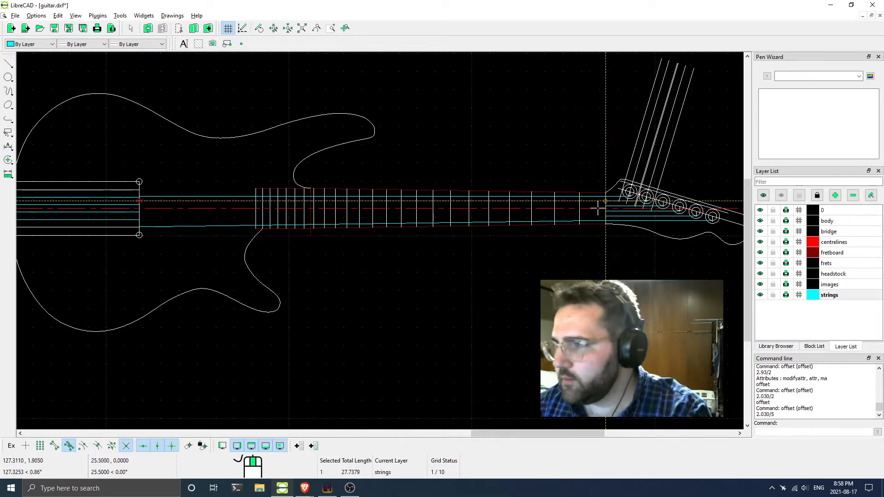
{"action": "key", "text": "Escape"}
Turn off the orthogonal restriction and try to move the far tail end of the uppermost inner string guide to the nut
{"action": "middle_click_drag", "start_coordinate": [147, 236], "coordinate": [301, 237]}
{"action": "scroll", "coordinate": [300, 213], "scroll_direction": "up", "scroll_amount": 5}
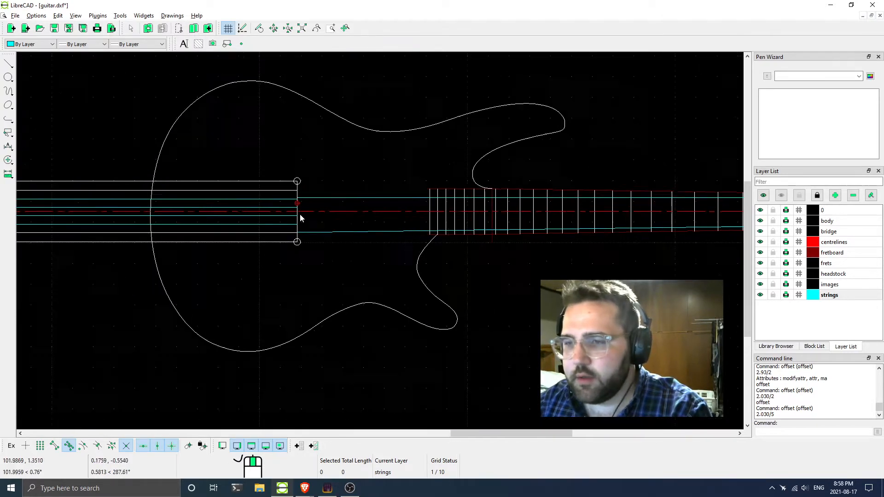
{"action": "scroll", "coordinate": [305, 207], "scroll_direction": "down", "scroll_amount": 6}
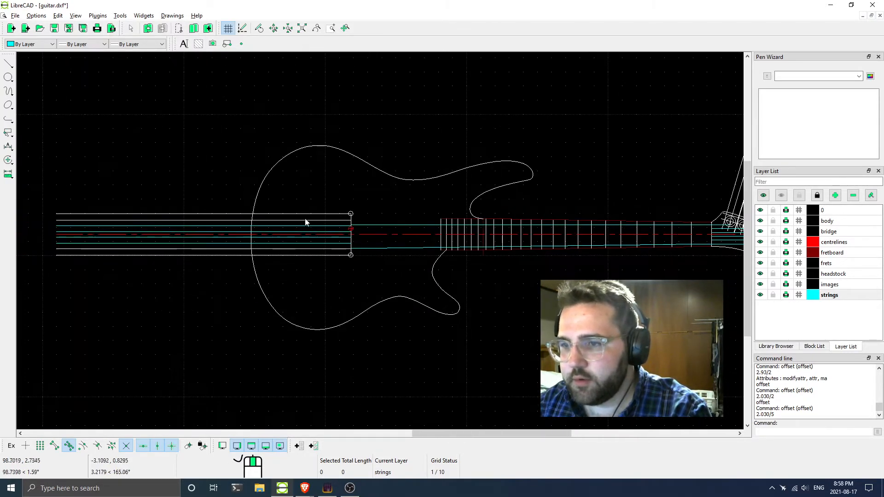
{"action": "left_click", "coordinate": [149, 231]}
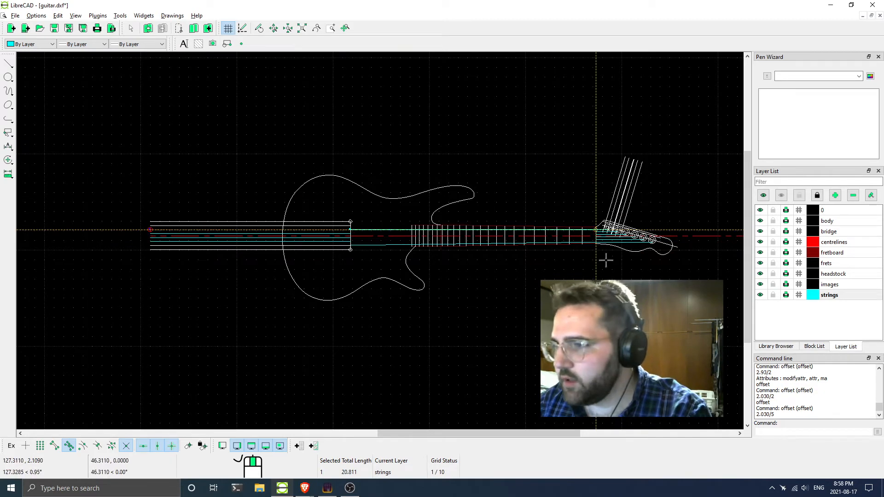
{"action": "scroll", "coordinate": [621, 244], "scroll_direction": "up", "scroll_amount": 4}
{"action": "left_click", "coordinate": [173, 446]}
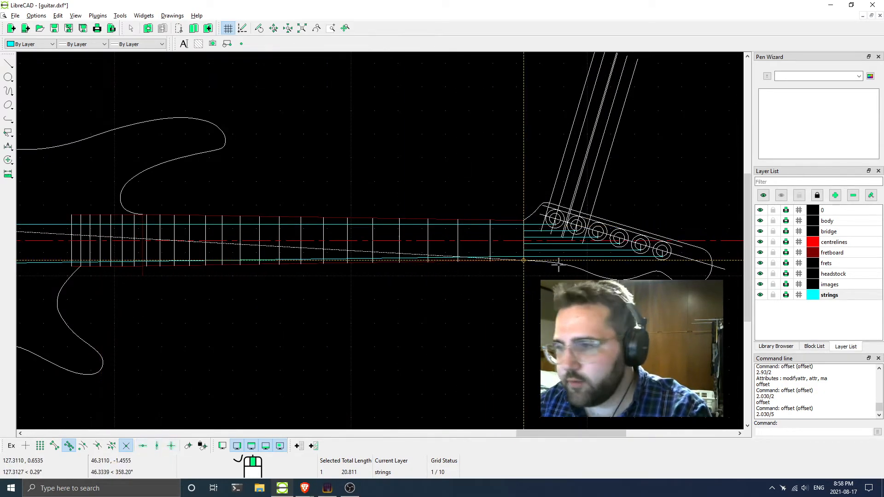
{"action": "left_click", "coordinate": [524, 230]}
{"action": "scroll", "coordinate": [405, 289], "scroll_direction": "down", "scroll_amount": 5}
{"action": "key", "text": "Escape"}
Move the bridge end of the topmost string line up to the end of the upper inner bridge line
{"action": "scroll", "coordinate": [134, 255], "scroll_direction": "up", "scroll_amount": 4}
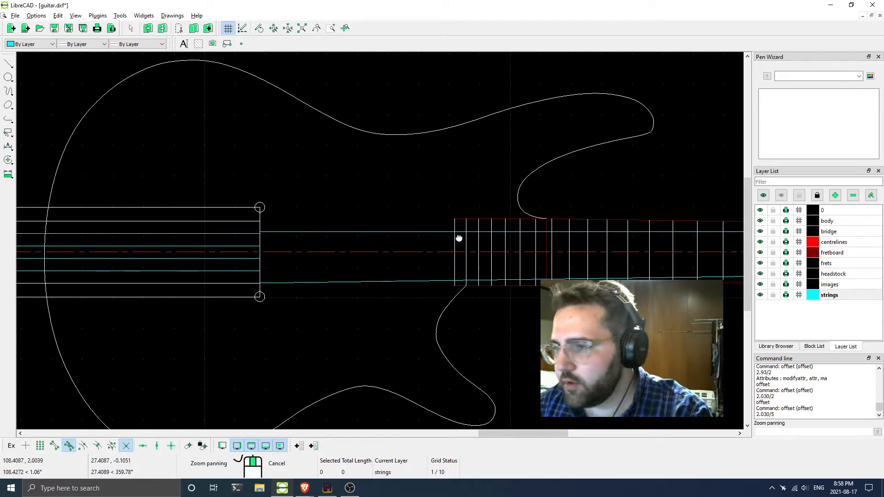
{"action": "scroll", "coordinate": [331, 224], "scroll_direction": "down", "scroll_amount": 2}
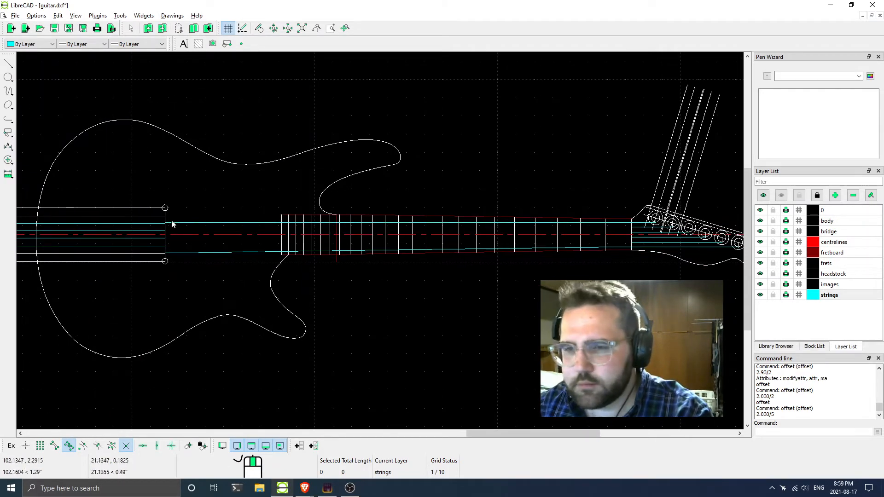
{"action": "left_click", "coordinate": [192, 225]}
{"action": "scroll", "coordinate": [170, 229], "scroll_direction": "up", "scroll_amount": 3}
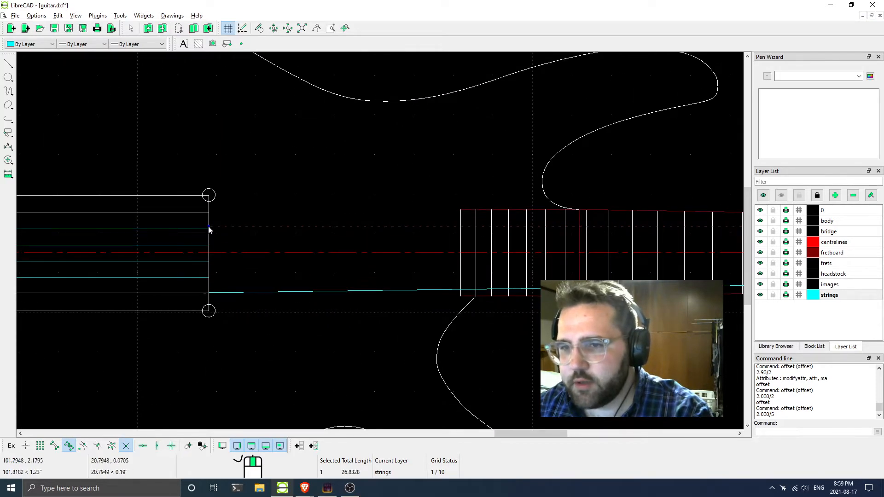
{"action": "key", "text": "Escape"}
Move the tail end of the uppermost inner string guide to the second-highest string's endpoint at the nut
{"action": "scroll", "coordinate": [254, 249], "scroll_direction": "down", "scroll_amount": 6}
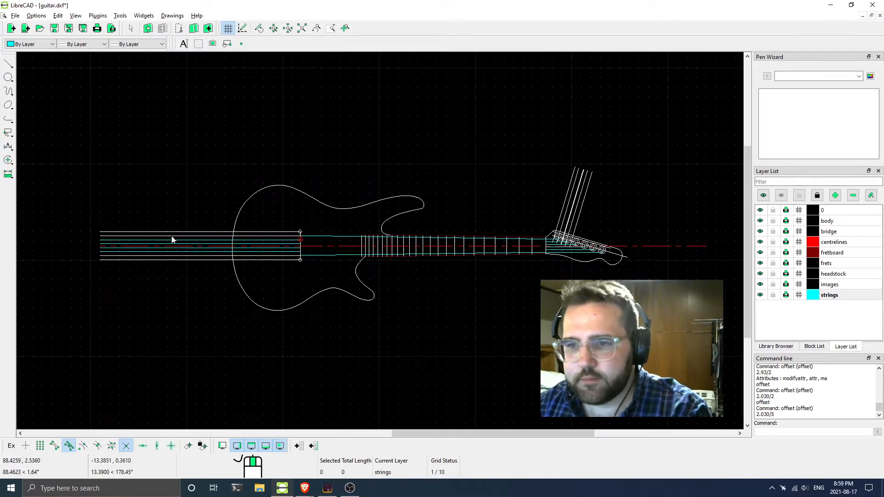
{"action": "left_click", "coordinate": [102, 240]}
{"action": "scroll", "coordinate": [534, 241], "scroll_direction": "up", "scroll_amount": 2}
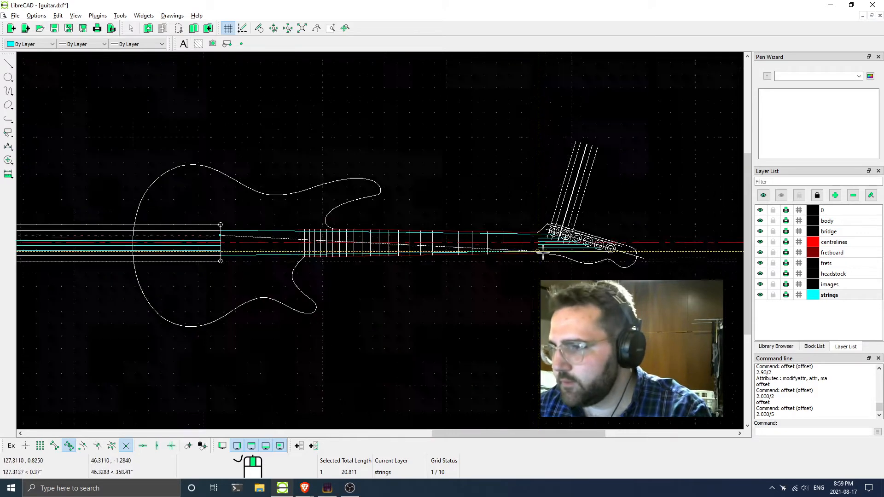
{"action": "left_click", "coordinate": [519, 232]}
{"action": "key", "text": "Escape"}
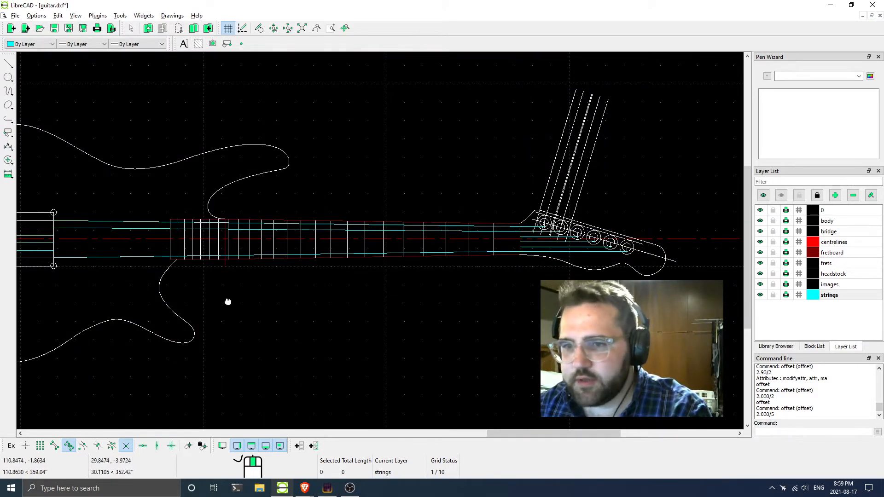
Move the tail end of the string guide just above the centreline to the third-highest string's endpoint at the nut
{"action": "scroll", "coordinate": [127, 260], "scroll_direction": "down", "scroll_amount": 2}
{"action": "scroll", "coordinate": [127, 259], "scroll_direction": "down", "scroll_amount": 2}
{"action": "left_click", "coordinate": [90, 238]}
{"action": "middle_click_drag", "start_coordinate": [90, 237], "coordinate": [298, 245]}
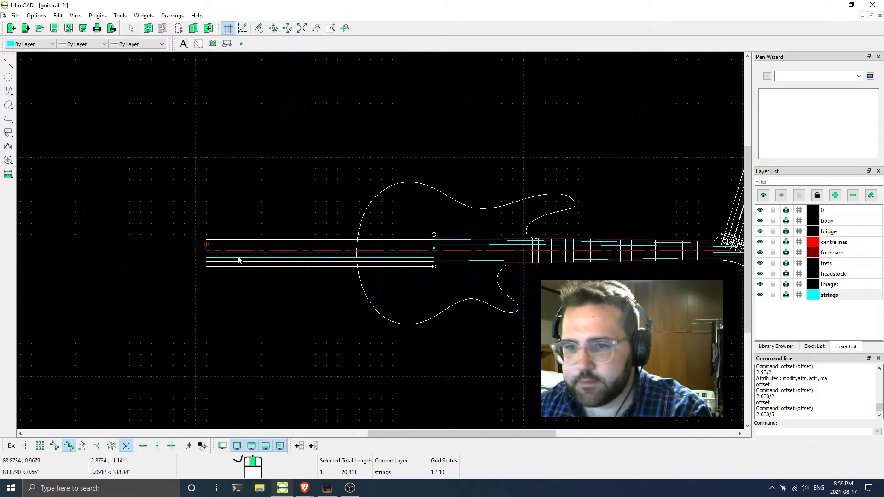
{"action": "key", "text": "Escape"}
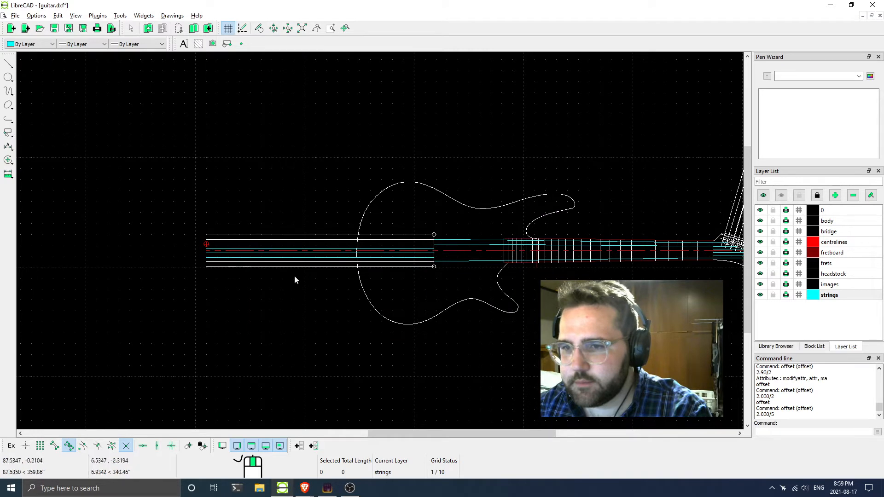
{"action": "left_click", "coordinate": [210, 249]}
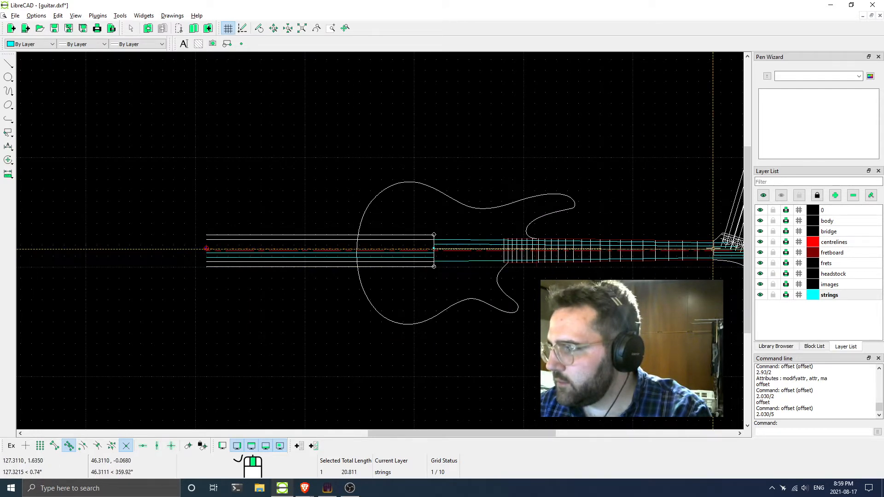
{"action": "left_click", "coordinate": [712, 249]}
Move the tail ends of the two string guides below the centreline to their matching string endpoints at the nut
{"action": "left_click", "coordinate": [221, 256]}
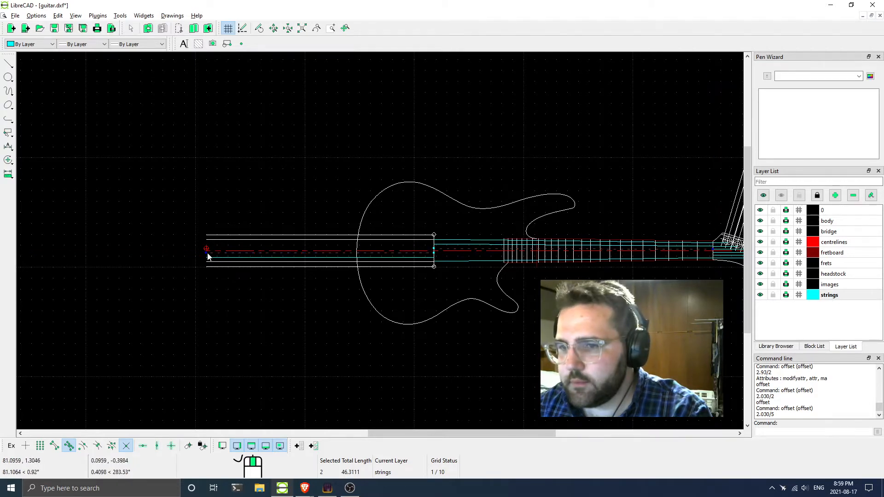
{"action": "left_click", "coordinate": [206, 252]}
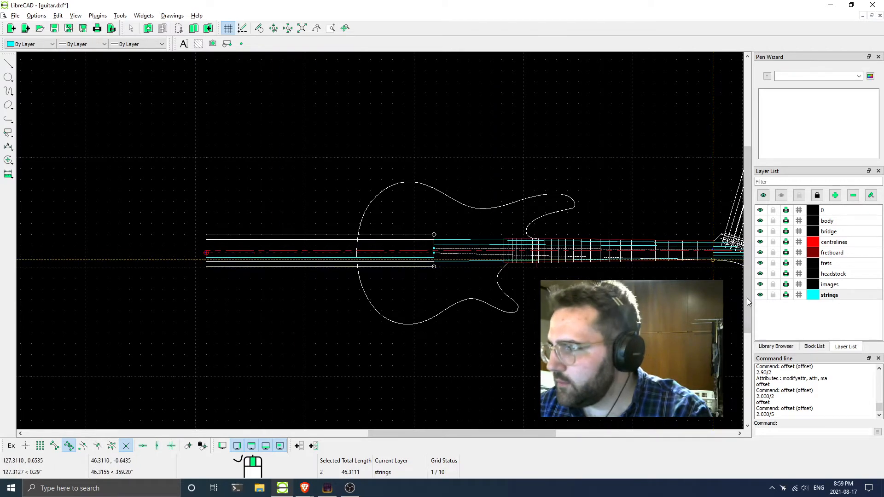
{"action": "left_click", "coordinate": [714, 256]}
{"action": "left_click", "coordinate": [202, 259]}
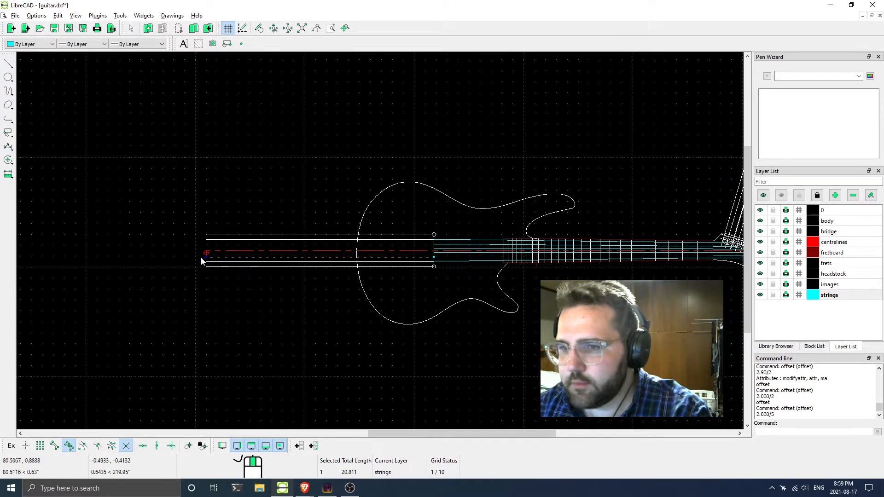
{"action": "left_click", "coordinate": [714, 256]}
{"action": "key", "text": "Escape"}
Inspect the string spacing at the bridge and check the bridge width on the StewMac Nashville Tune-o-matic dimension drawing in the browser
{"action": "middle_click_drag", "start_coordinate": [613, 353], "coordinate": [409, 309]}
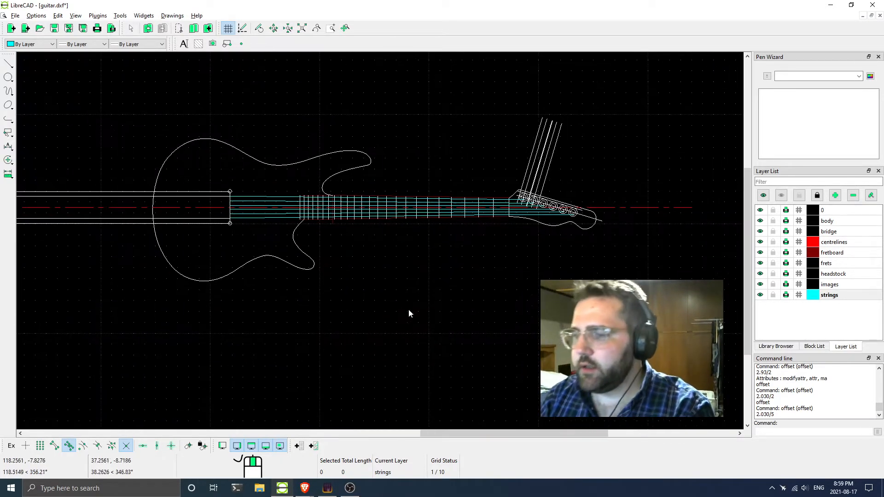
{"action": "scroll", "coordinate": [287, 228], "scroll_direction": "up", "scroll_amount": 8}
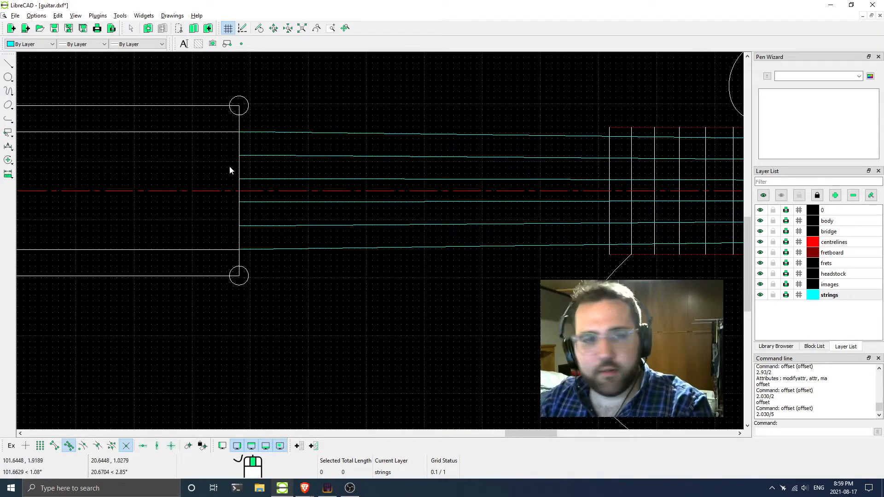
{"action": "scroll", "coordinate": [231, 171], "scroll_direction": "down", "scroll_amount": 2}
{"action": "scroll", "coordinate": [272, 162], "scroll_direction": "down", "scroll_amount": 4}
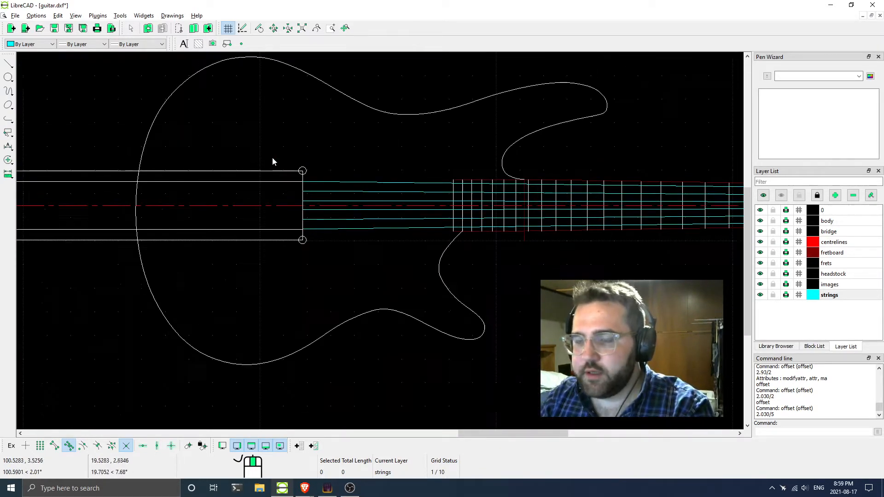
{"action": "middle_click_drag", "start_coordinate": [375, 228], "coordinate": [308, 213]}
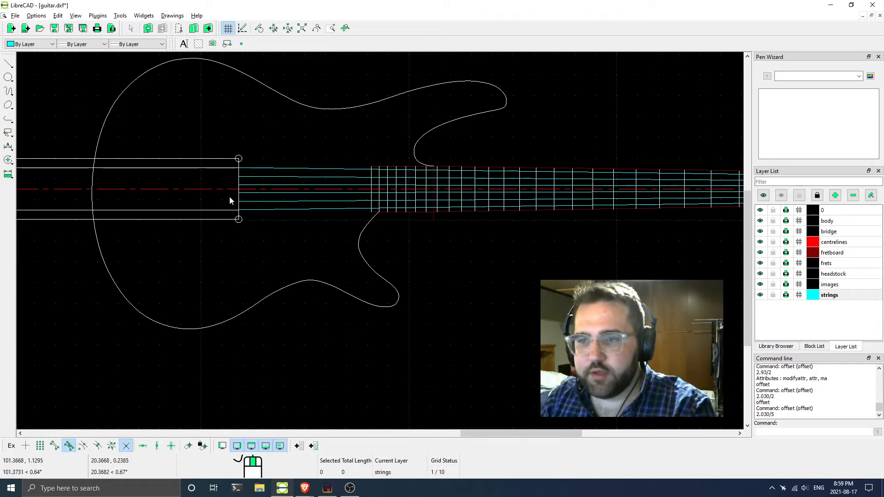
{"action": "scroll", "coordinate": [238, 169], "scroll_direction": "up", "scroll_amount": 2}
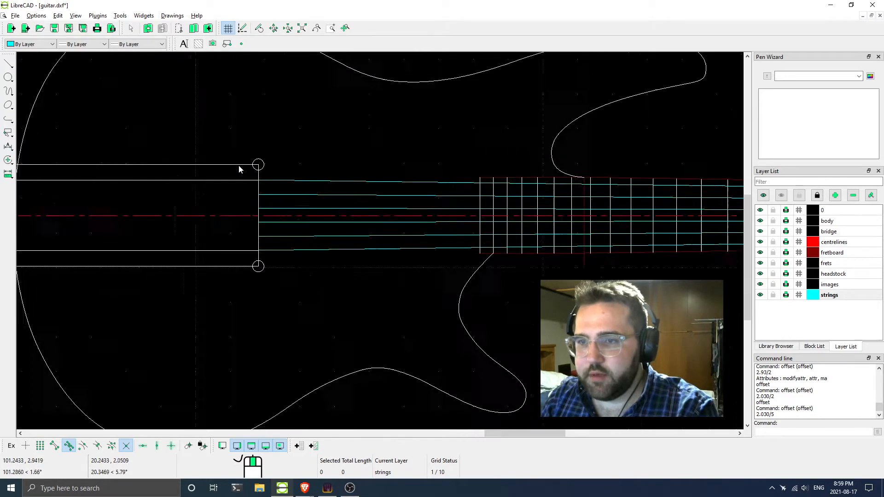
{"action": "scroll", "coordinate": [238, 167], "scroll_direction": "up", "scroll_amount": 2}
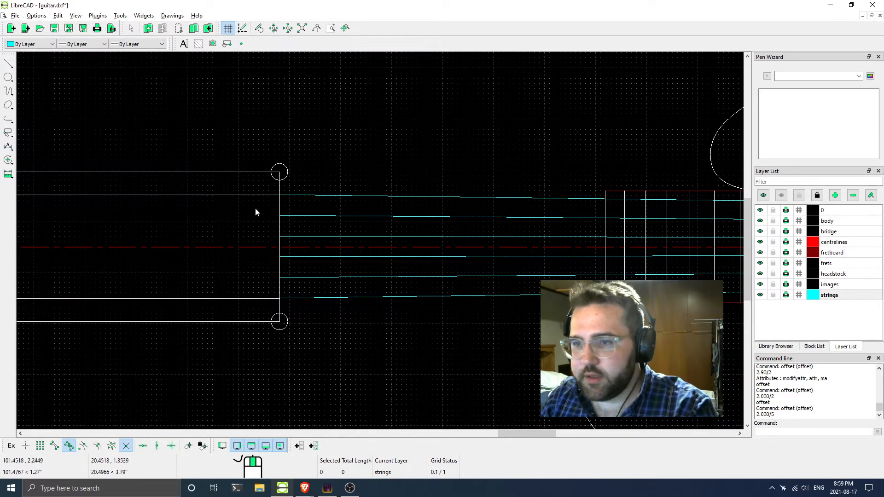
{"action": "key", "text": "alt+Tab"}
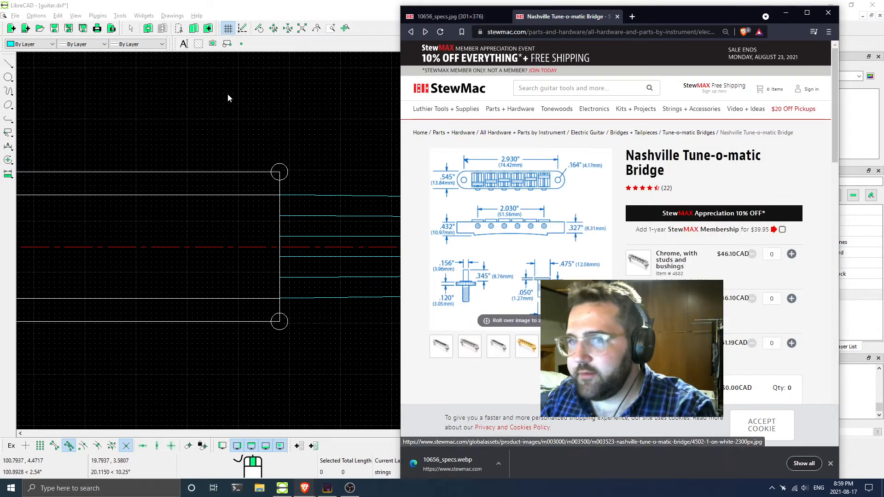
{"action": "left_click", "coordinate": [270, 4]}
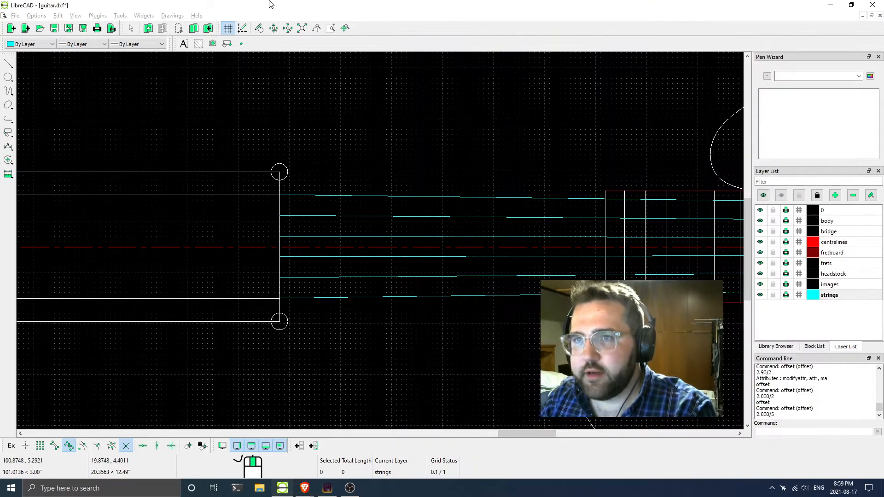
Offset the bridge's vertical line by .545/2 toward the neck
{"action": "left_click", "coordinate": [760, 432]}
{"action": "type", "text": "offset"}
{"action": "key", "text": "Return"}
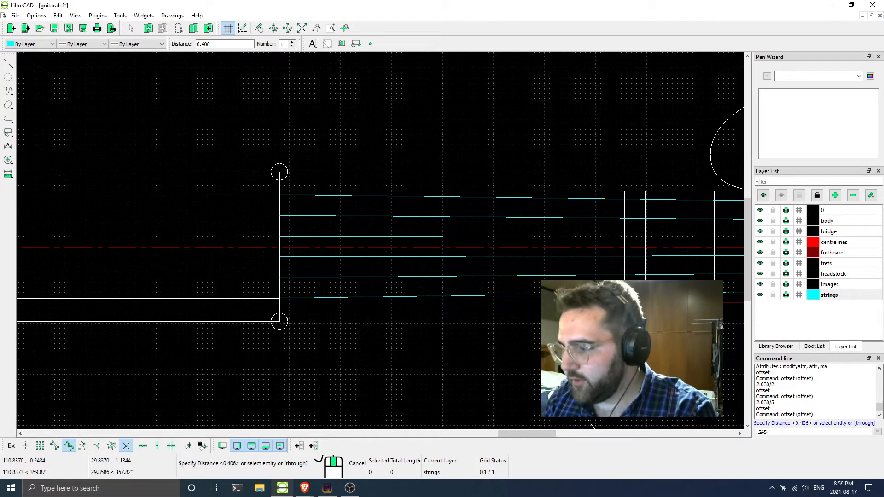
{"action": "type", "text": ".545/2"}
{"action": "key", "text": "Return"}
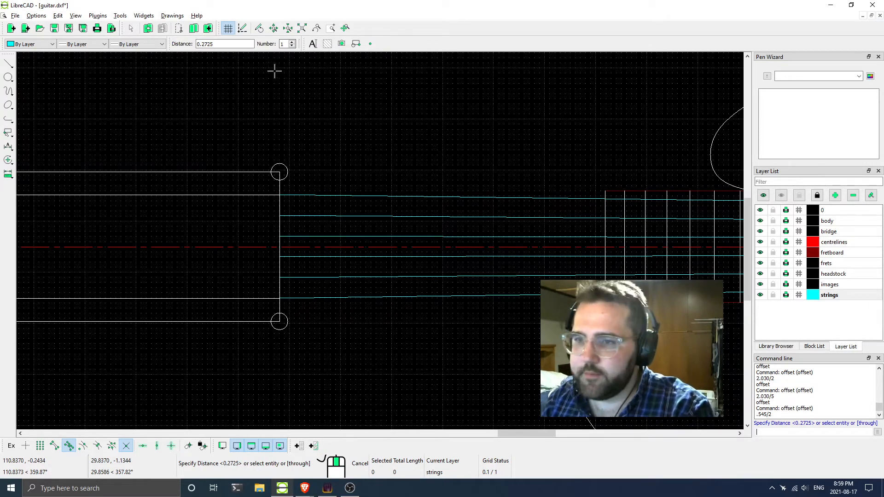
{"action": "left_click", "coordinate": [279, 234]}
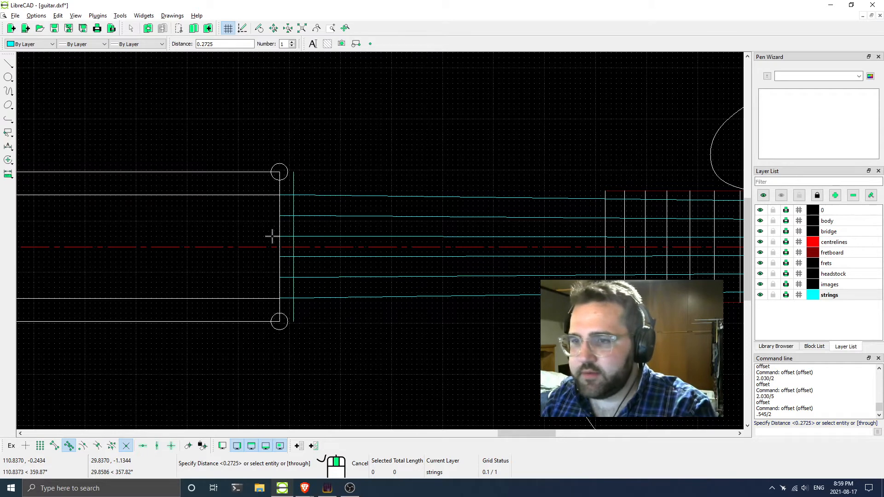
Make the bridge layer current to offset the vertical bridge line by .545/2 toward the tail, and delete the neck-side copy
{"action": "left_click", "coordinate": [829, 231]}
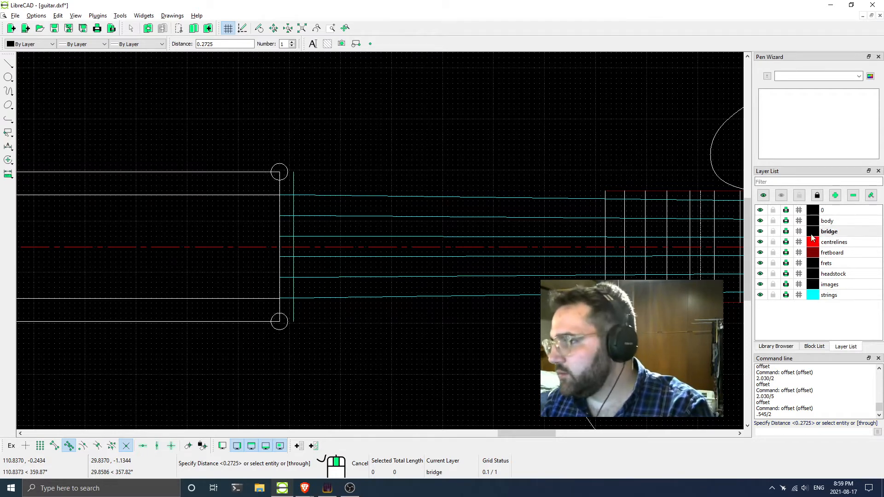
{"action": "left_click", "coordinate": [278, 233]}
{"action": "right_click", "coordinate": [287, 232]}
{"action": "left_click", "coordinate": [293, 231]}
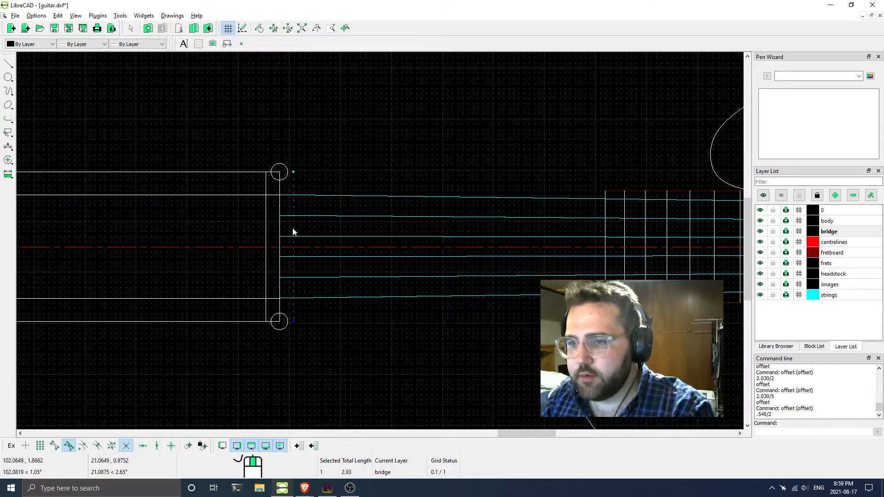
Offset the bridge's vertical line by .545/2 toward the neck on the bridge layer
{"action": "right_click", "coordinate": [309, 225]}
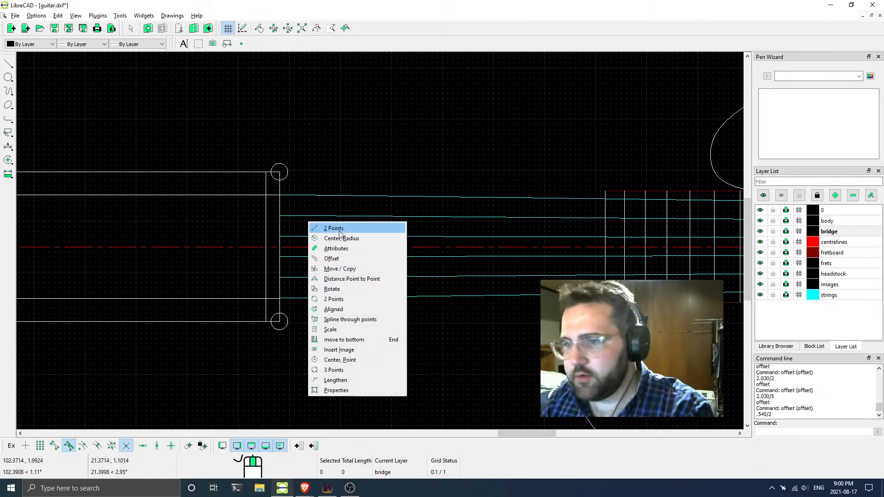
{"action": "left_click", "coordinate": [332, 258]}
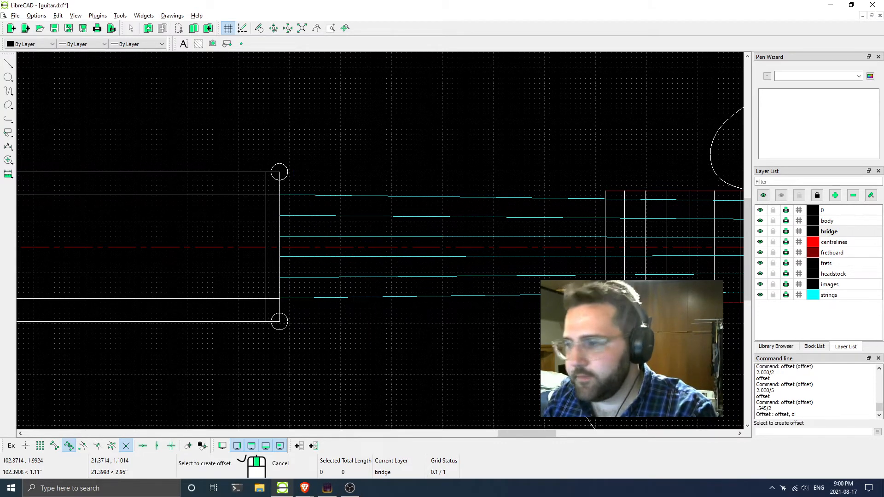
{"action": "left_click", "coordinate": [778, 431]}
{"action": "type", "text": "offset"}
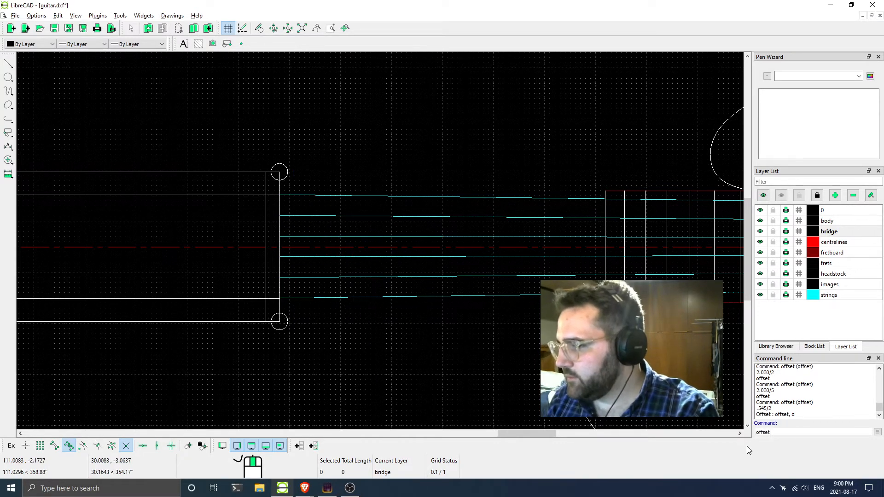
{"action": "key", "text": "Return"}
{"action": "key", "text": "Up"}
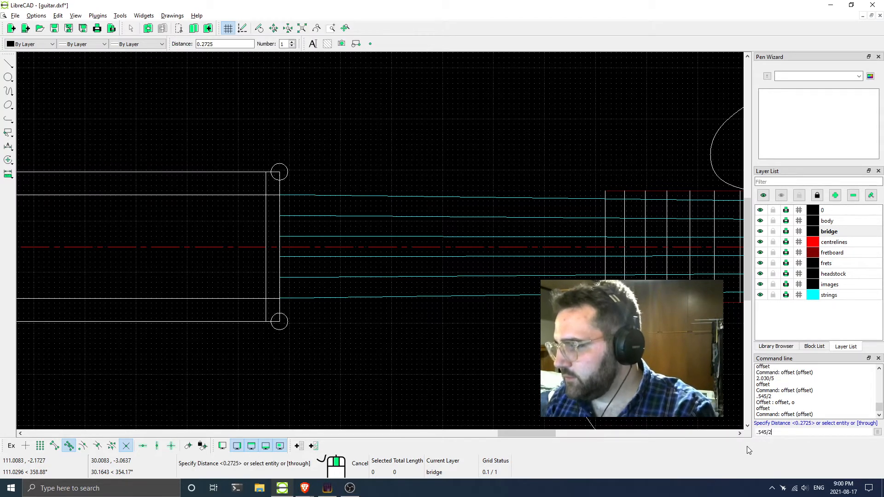
{"action": "key", "text": "Return"}
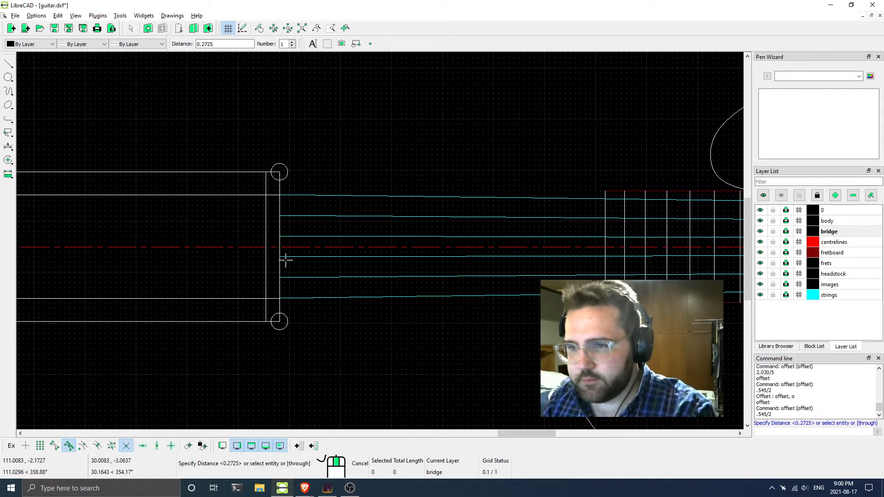
{"action": "left_click", "coordinate": [311, 255]}
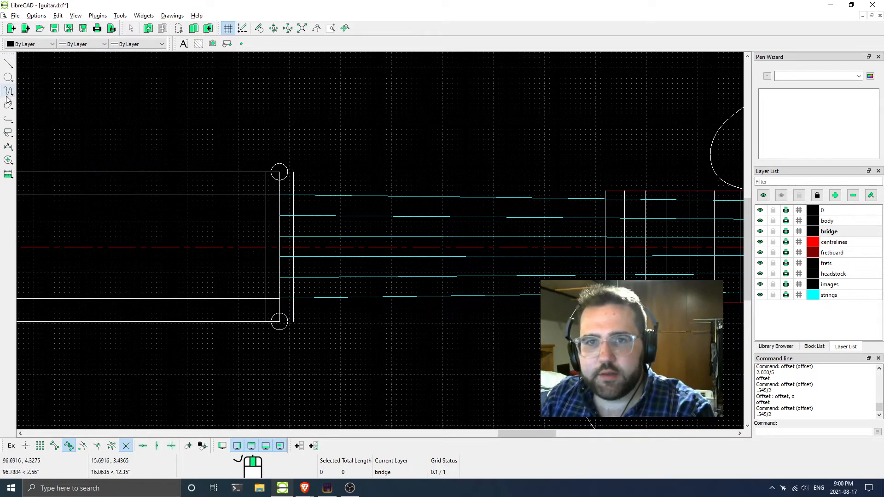
Draw a circle concentric with the upper bridge post circle, passing through the upper end of the neck-side vertical line
{"action": "left_click", "coordinate": [8, 78]}
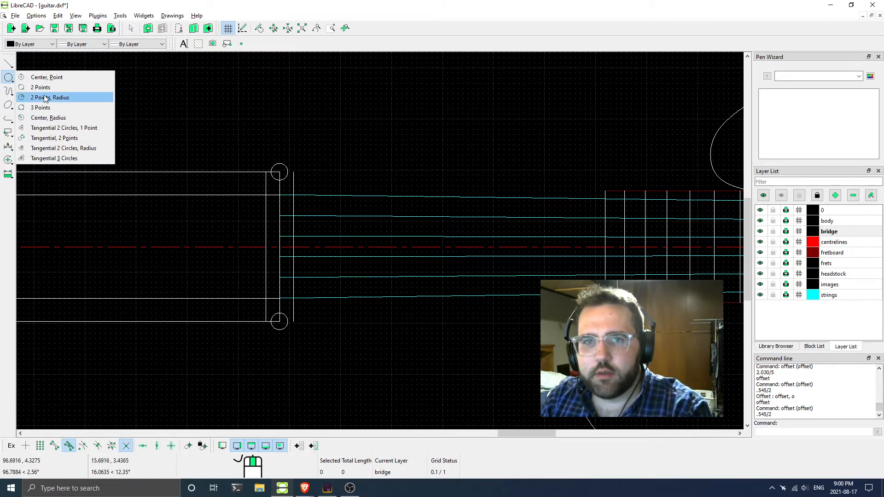
{"action": "left_click", "coordinate": [46, 78]}
{"action": "scroll", "coordinate": [290, 177], "scroll_direction": "up", "scroll_amount": 3}
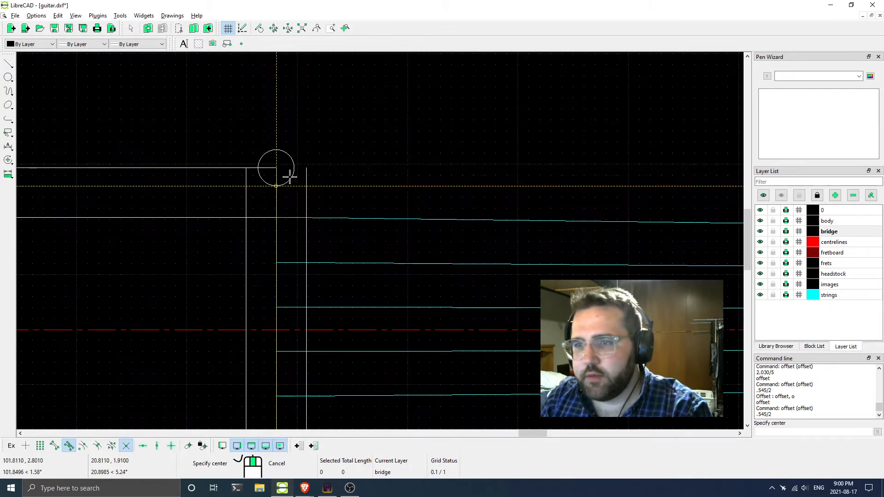
{"action": "left_click", "coordinate": [276, 168]}
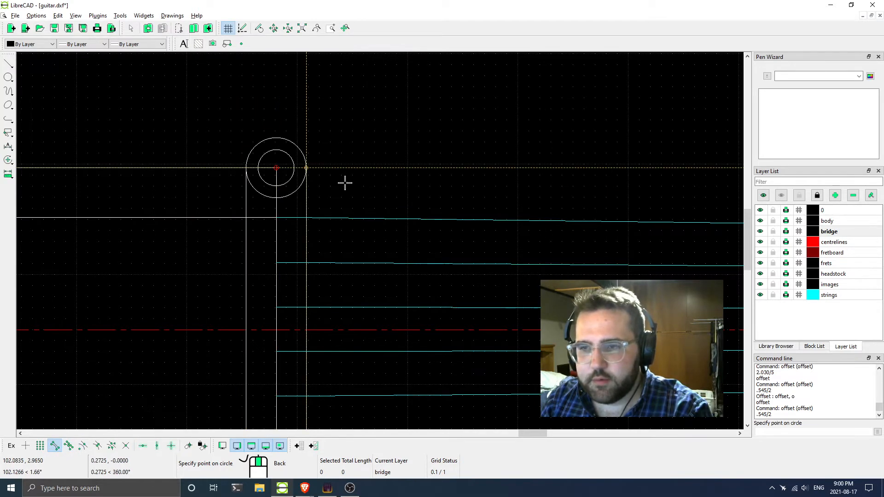
{"action": "left_click", "coordinate": [307, 167]}
{"action": "scroll", "coordinate": [283, 173], "scroll_direction": "down", "scroll_amount": 2}
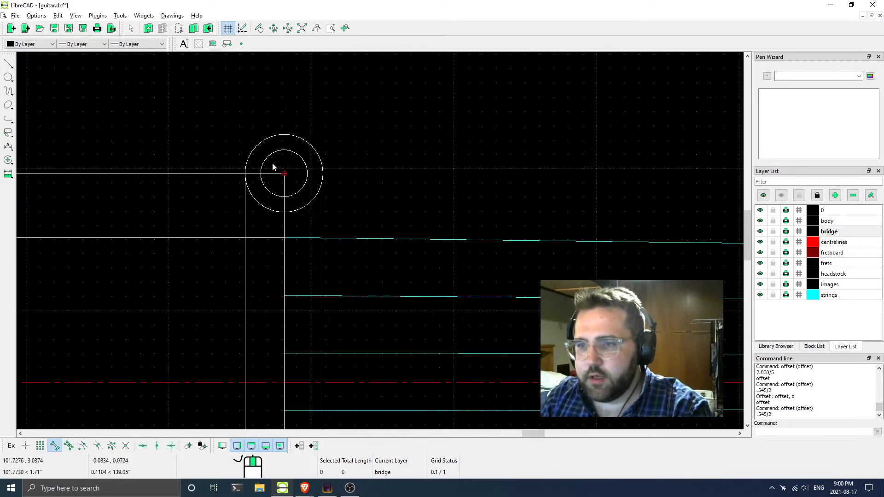
{"action": "scroll", "coordinate": [291, 180], "scroll_direction": "up", "scroll_amount": 2}
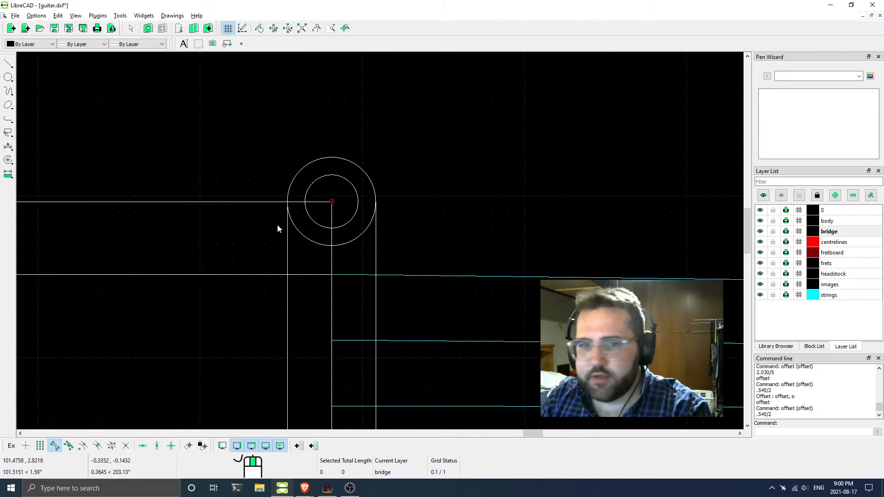
{"action": "type", "text": "tr"}
{"action": "key", "text": "Return"}
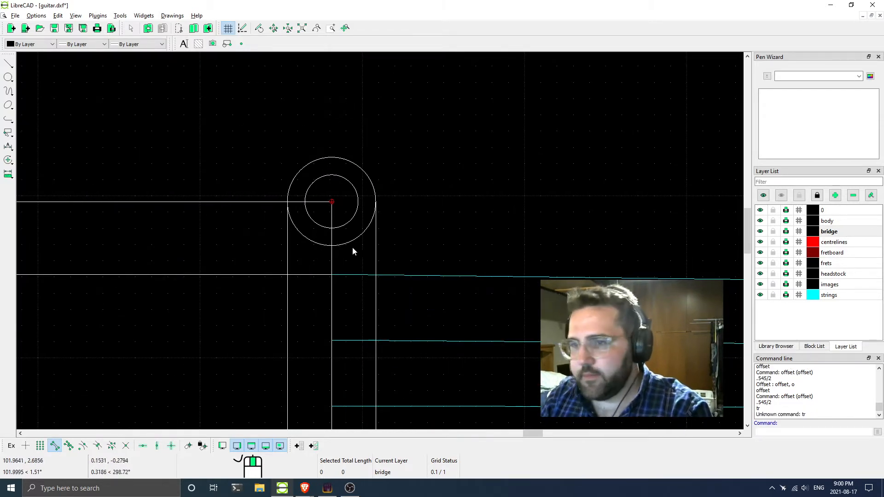
Extend the upper horizontal guide line's end from the post centre to the upper end of the neck-side bridge line
{"action": "left_click", "coordinate": [311, 202]}
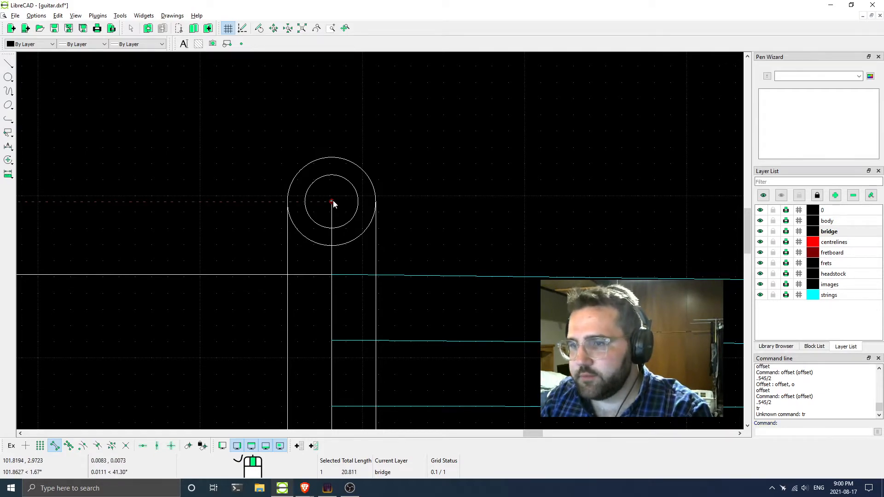
{"action": "left_click_drag", "start_coordinate": [331, 201], "coordinate": [457, 203]}
{"action": "left_click", "coordinate": [523, 203]}
{"action": "key", "text": "Escape"}
Trim the larger circle around the upper post to the extended horizontal line, keeping its upper half as the bridge's rounded end
{"action": "scroll", "coordinate": [410, 246], "scroll_direction": "down", "scroll_amount": 4}
{"action": "mouse_move", "coordinate": [409, 246]}
{"action": "middle_mouse_down"}
{"action": "mouse_move", "coordinate": [297, 236]}
{"action": "mouse_move", "coordinate": [369, 236]}
{"action": "mouse_move", "coordinate": [309, 205]}
{"action": "middle_mouse_up"}
{"action": "scroll", "coordinate": [298, 235], "scroll_direction": "down", "scroll_amount": 4}
{"action": "scroll", "coordinate": [322, 241], "scroll_direction": "up", "scroll_amount": 4}
{"action": "scroll", "coordinate": [311, 207], "scroll_direction": "down", "scroll_amount": 2}
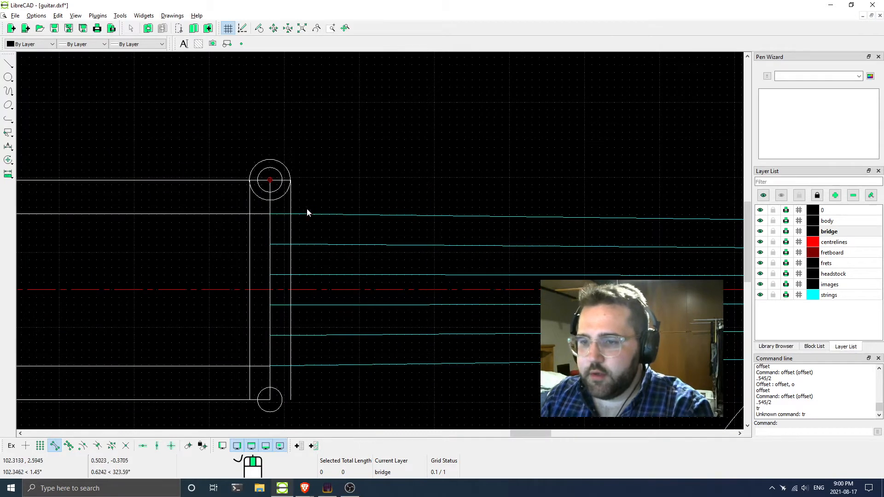
{"action": "scroll", "coordinate": [326, 181], "scroll_direction": "up", "scroll_amount": 2}
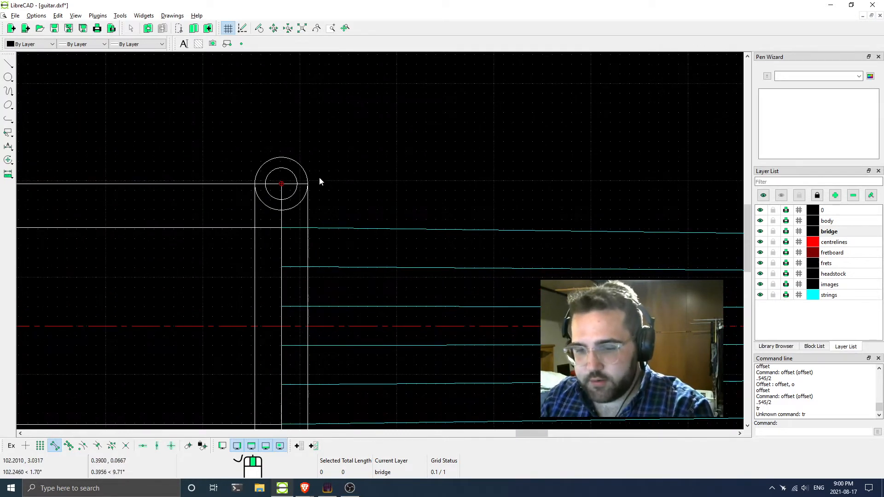
{"action": "right_click", "coordinate": [217, 98]}
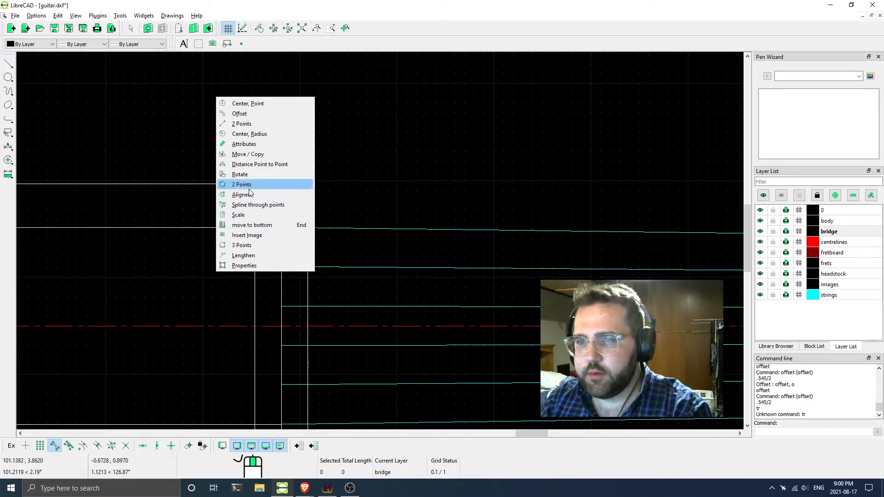
{"action": "key", "text": "Escape"}
{"action": "left_click", "coordinate": [120, 16]}
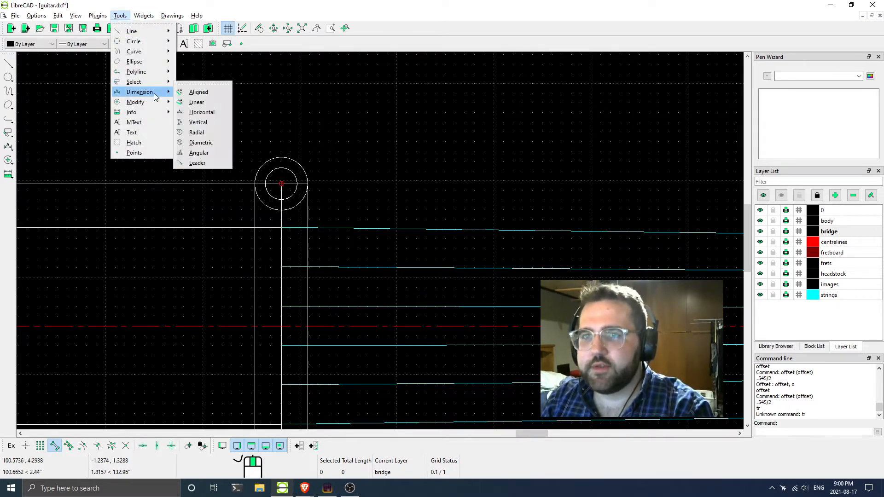
{"action": "mouse_move", "coordinate": [150, 102]}
{"action": "left_click", "coordinate": [220, 183]}
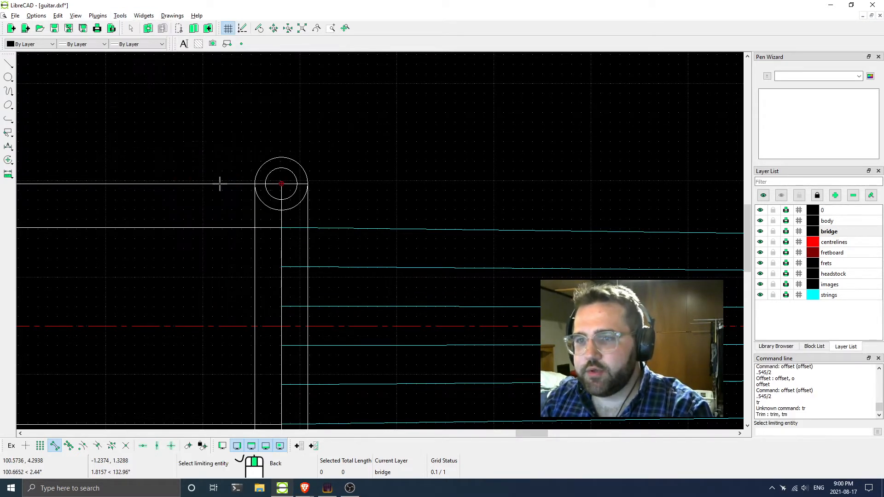
{"action": "left_click", "coordinate": [233, 184]}
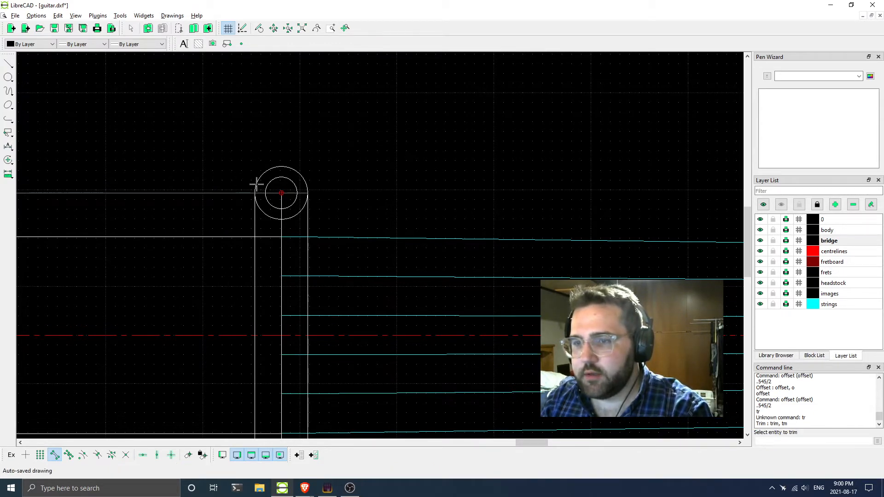
{"action": "left_click", "coordinate": [256, 184]}
{"action": "middle_click_drag", "start_coordinate": [311, 208], "coordinate": [270, 142]}
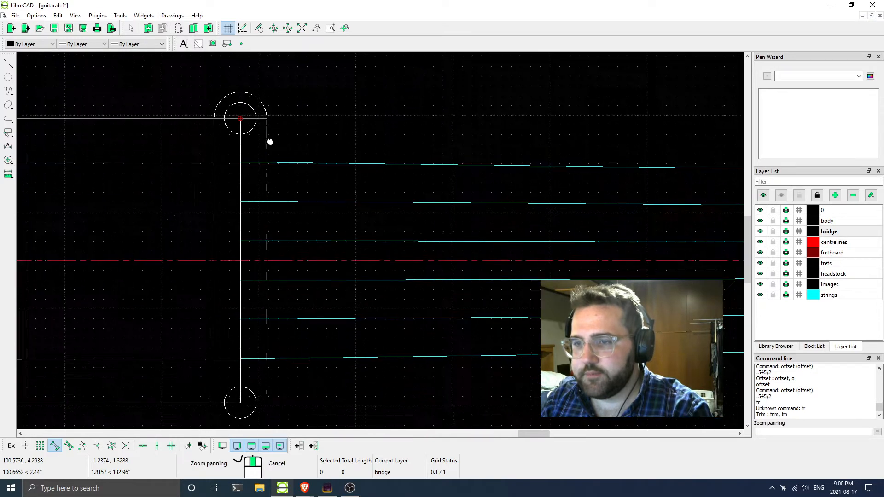
{"action": "scroll", "coordinate": [313, 198], "scroll_direction": "down", "scroll_amount": 3}
{"action": "middle_click_drag", "start_coordinate": [285, 199], "coordinate": [264, 178]}
{"action": "key", "text": "Escape"}
Mirror the bridge's upper end arc about the guitar's centreline, keeping the original and using the current layer
{"action": "scroll", "coordinate": [207, 120], "scroll_direction": "up", "scroll_amount": 2}
{"action": "left_click", "coordinate": [240, 129]}
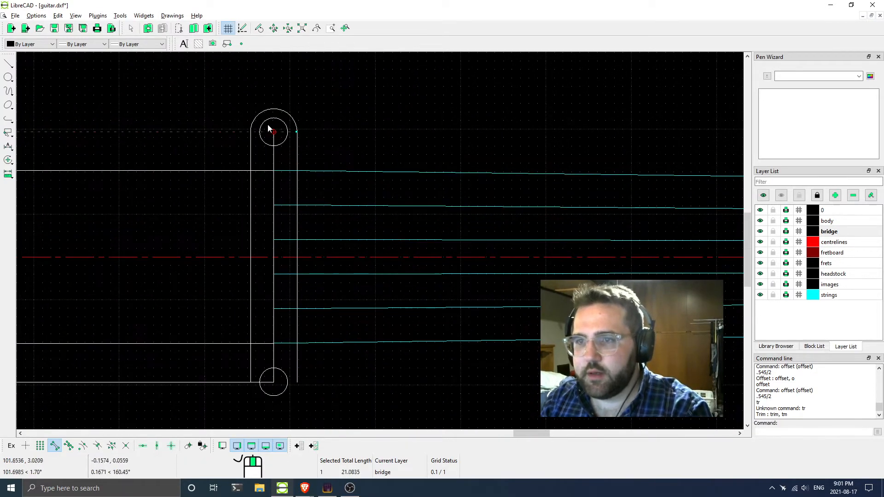
{"action": "key", "text": "Escape"}
{"action": "left_click", "coordinate": [297, 125]}
{"action": "middle_click_drag", "start_coordinate": [325, 227], "coordinate": [283, 174]}
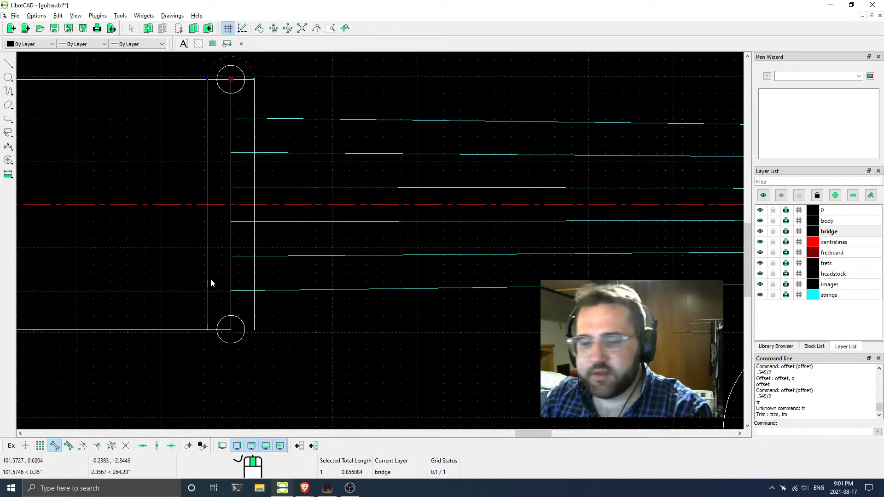
{"action": "right_click", "coordinate": [154, 165]}
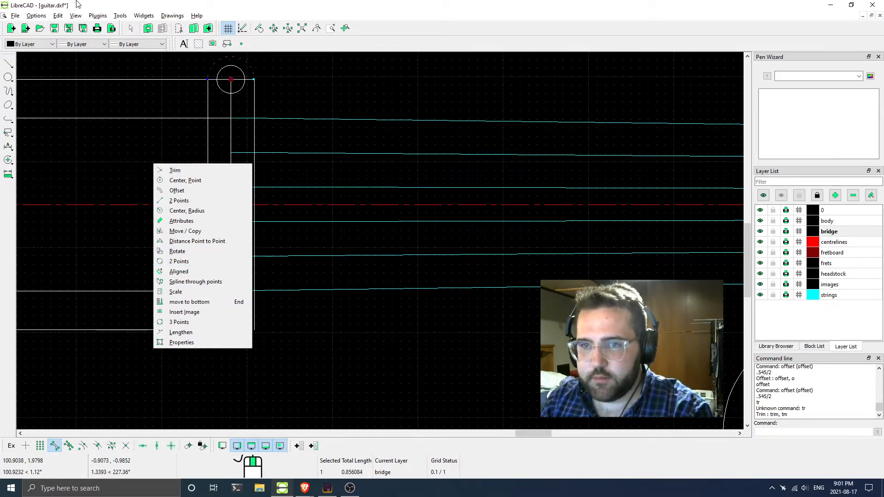
{"action": "left_click", "coordinate": [120, 16]}
{"action": "mouse_move", "coordinate": [150, 100]}
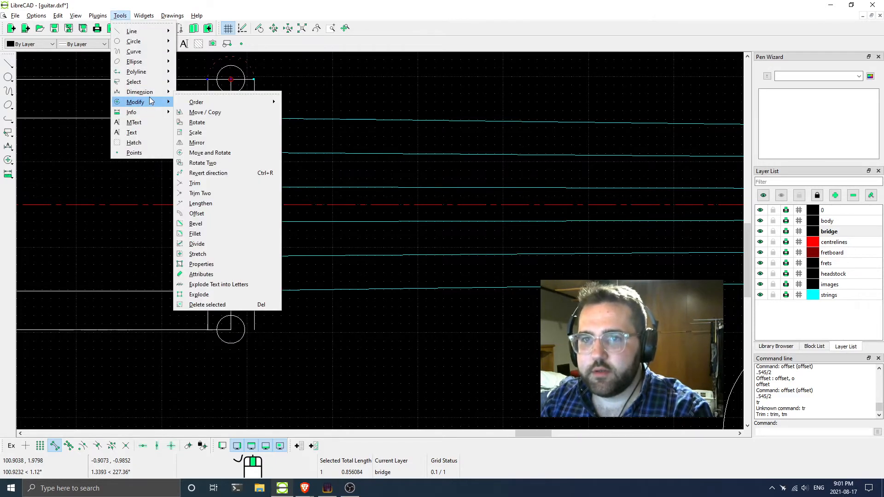
{"action": "left_click", "coordinate": [252, 143]}
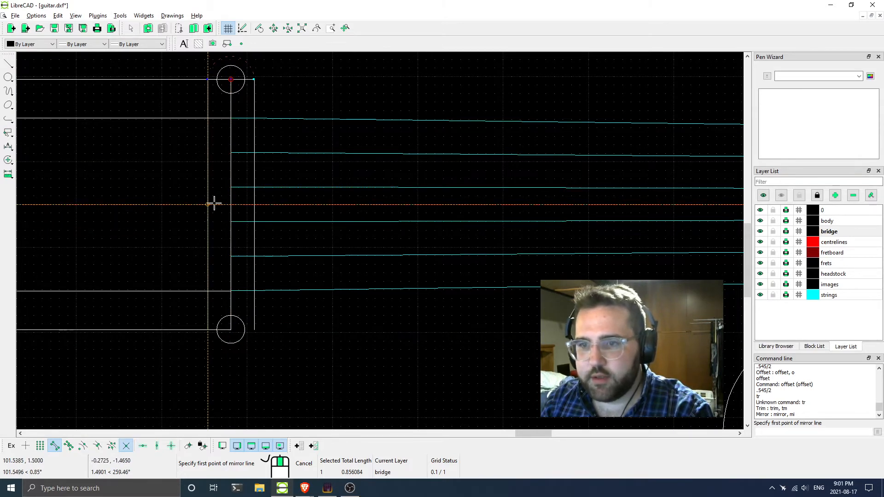
{"action": "left_click", "coordinate": [230, 204]}
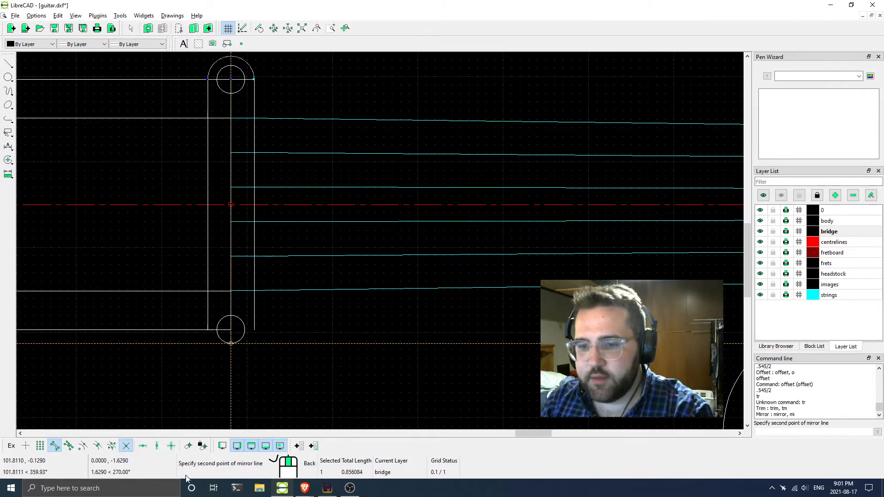
{"action": "left_click", "coordinate": [86, 194]}
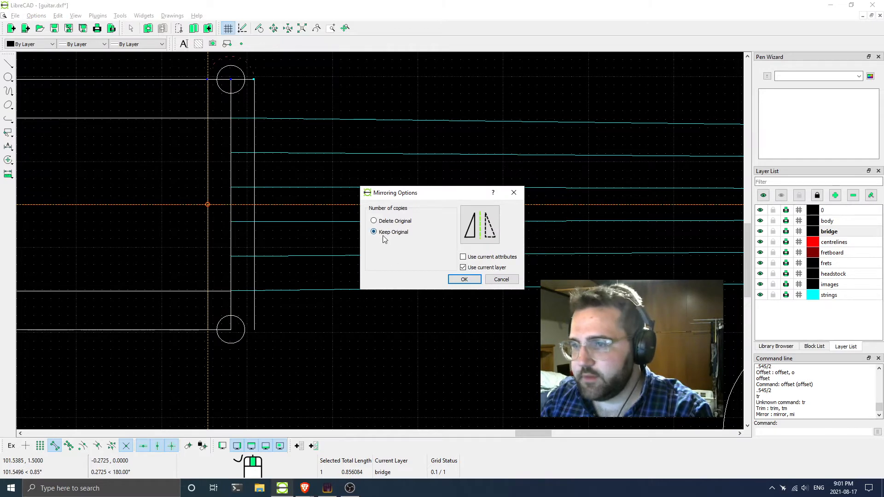
{"action": "left_click", "coordinate": [463, 279]}
Examine the bridge outline and its placement relative to the strings, body and neck
{"action": "scroll", "coordinate": [291, 170], "scroll_direction": "down", "scroll_amount": 2}
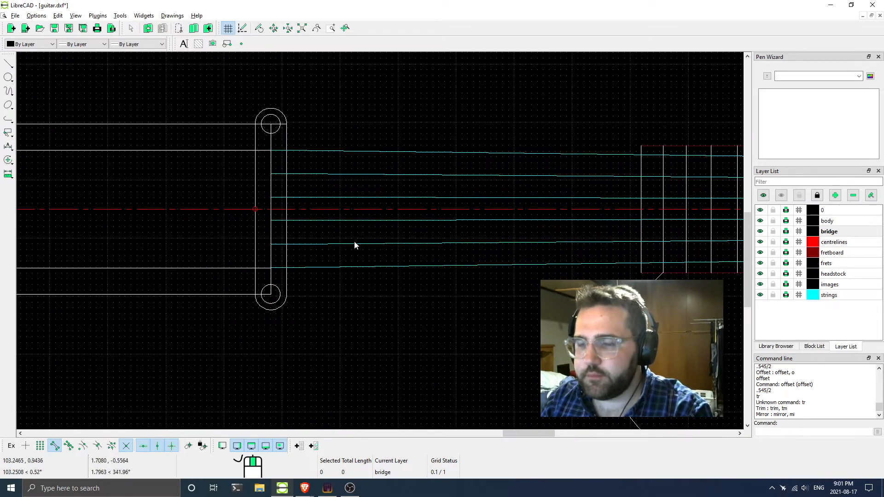
{"action": "scroll", "coordinate": [223, 250], "scroll_direction": "down", "scroll_amount": 2}
{"action": "scroll", "coordinate": [256, 237], "scroll_direction": "up", "scroll_amount": 4}
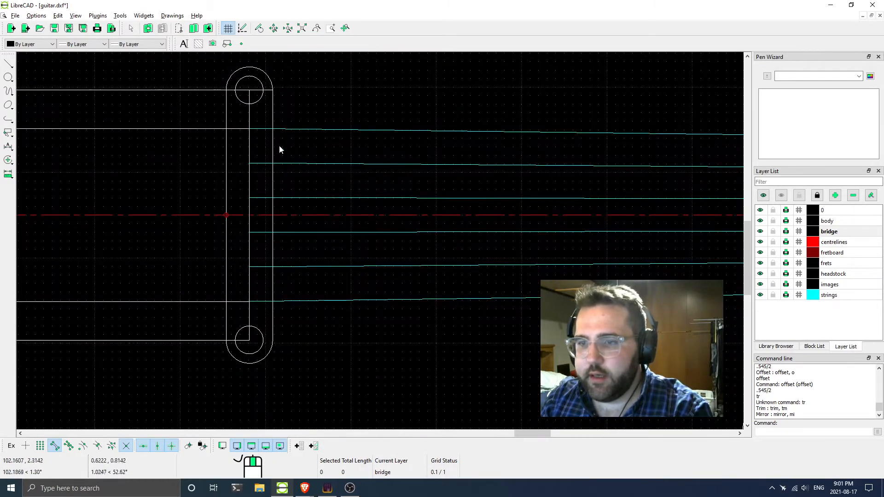
{"action": "scroll", "coordinate": [270, 325], "scroll_direction": "down", "scroll_amount": 1}
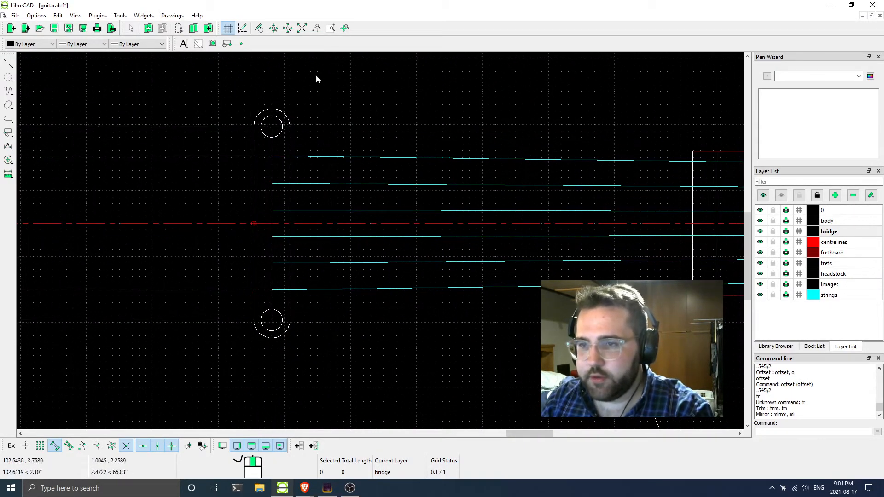
{"action": "scroll", "coordinate": [275, 168], "scroll_direction": "down", "scroll_amount": 9}
{"action": "middle_click_drag", "start_coordinate": [312, 215], "coordinate": [237, 203]}
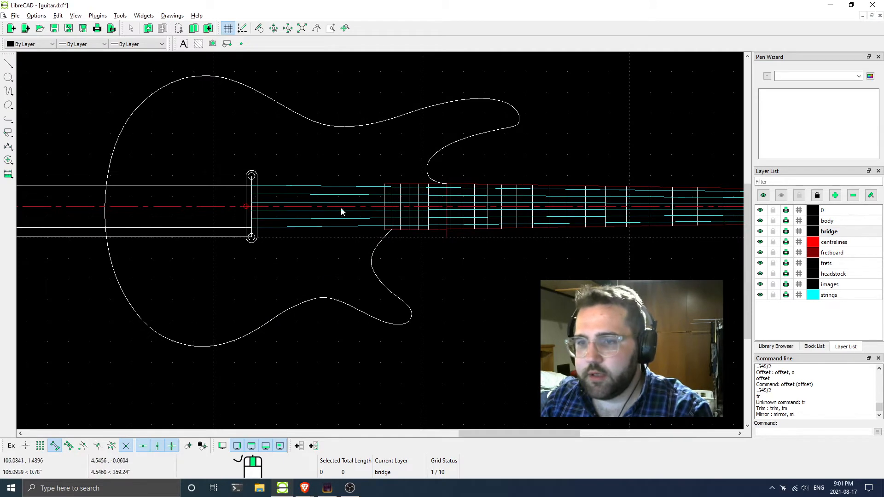
{"action": "scroll", "coordinate": [214, 214], "scroll_direction": "up", "scroll_amount": 1}
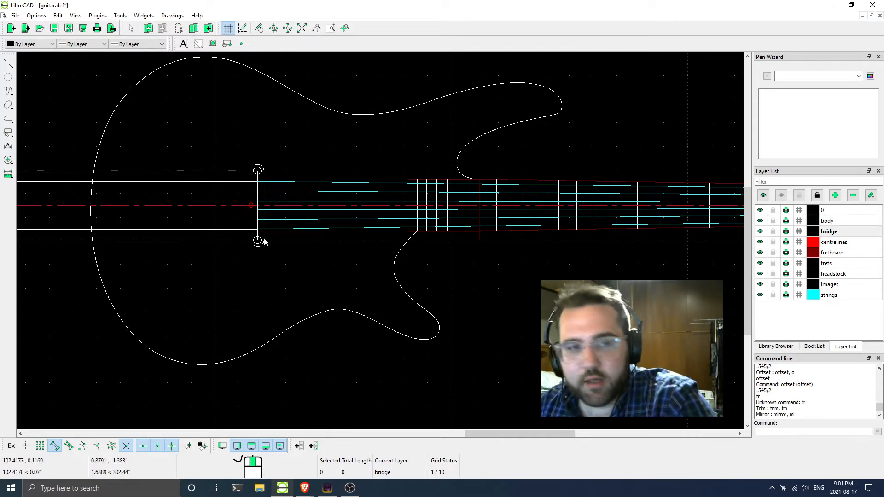
{"action": "scroll", "coordinate": [267, 249], "scroll_direction": "down", "scroll_amount": 2}
{"action": "middle_click_drag", "start_coordinate": [280, 253], "coordinate": [372, 254]}
{"action": "scroll", "coordinate": [232, 209], "scroll_direction": "up", "scroll_amount": 1}
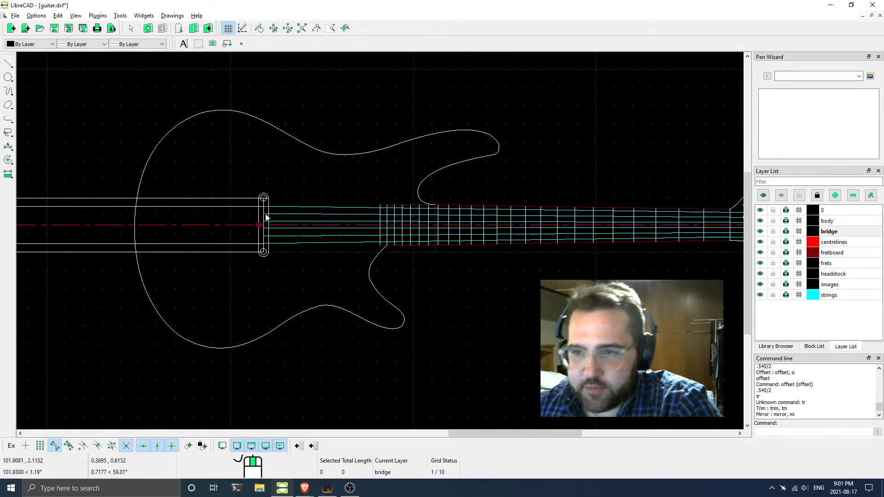
{"action": "scroll", "coordinate": [213, 225], "scroll_direction": "up", "scroll_amount": 2}
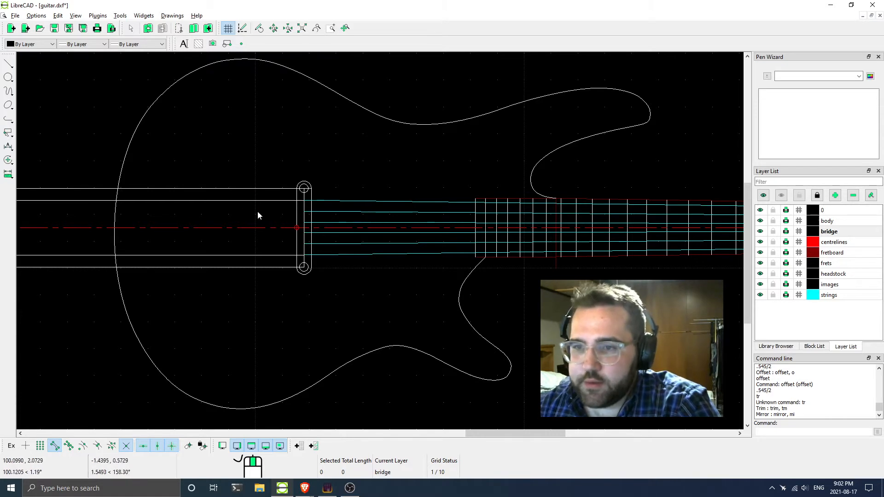
Try to rotate a copy of the upper outer string's guide line about its crossing with the bridge's tail-side edge
{"action": "left_click", "coordinate": [235, 201]}
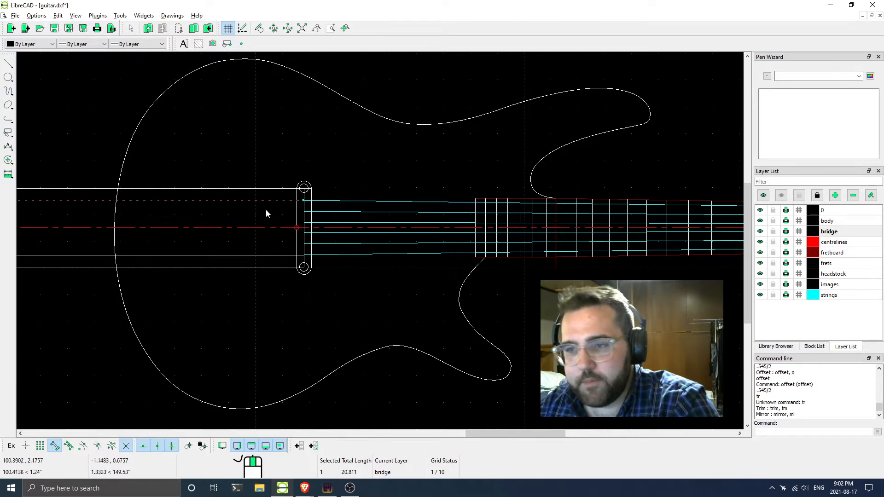
{"action": "middle_click_drag", "start_coordinate": [348, 218], "coordinate": [255, 212]}
{"action": "scroll", "coordinate": [256, 216], "scroll_direction": "down", "scroll_amount": 3}
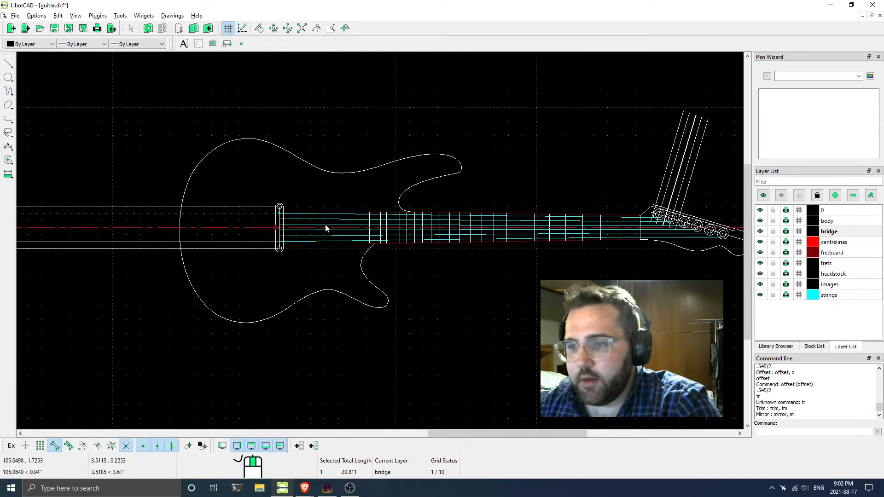
{"action": "scroll", "coordinate": [325, 228], "scroll_direction": "up", "scroll_amount": 1}
{"action": "middle_click_drag", "start_coordinate": [514, 246], "coordinate": [475, 250]}
{"action": "scroll", "coordinate": [214, 233], "scroll_direction": "up", "scroll_amount": 4}
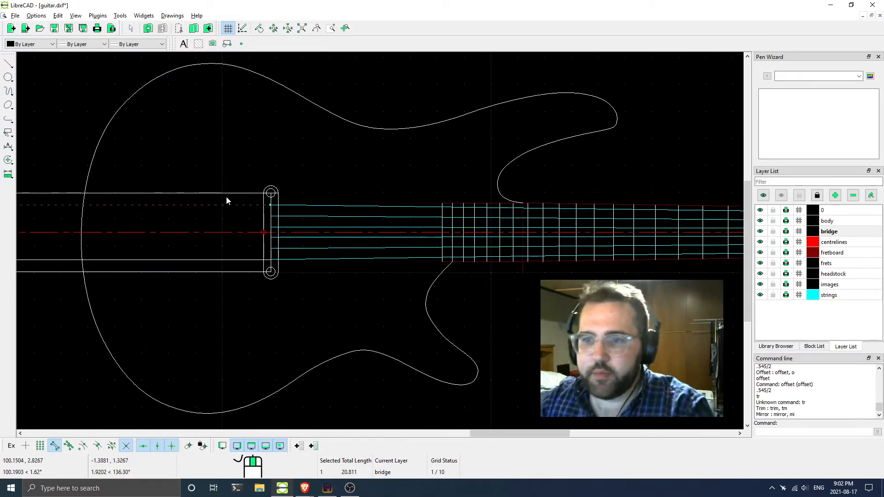
{"action": "right_click", "coordinate": [208, 203]}
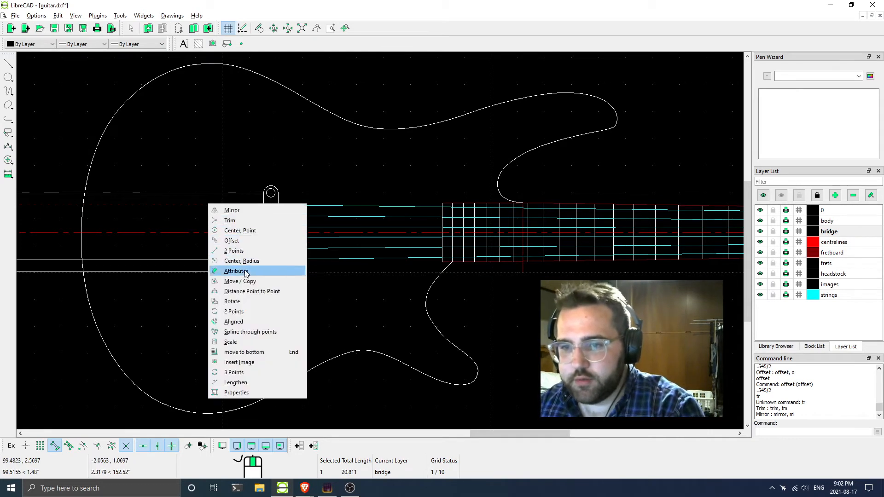
{"action": "left_click", "coordinate": [244, 301]}
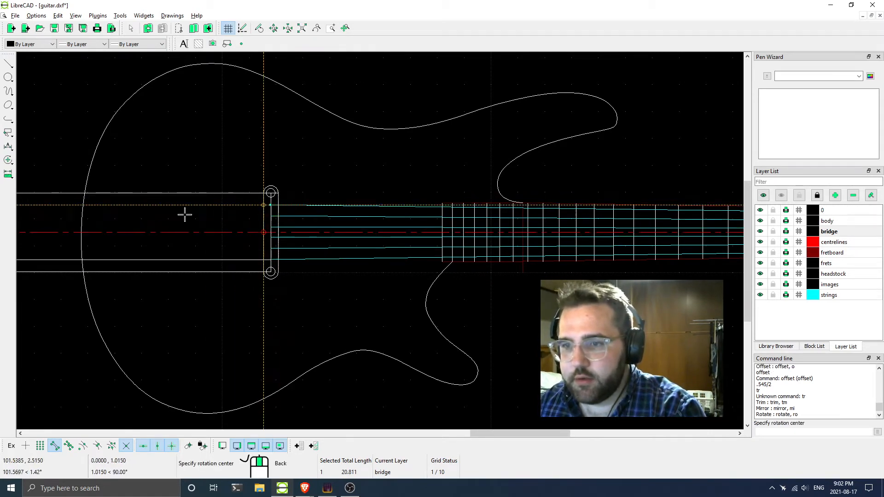
{"action": "middle_click_drag", "start_coordinate": [79, 213], "coordinate": [202, 222]}
{"action": "scroll", "coordinate": [322, 225], "scroll_direction": "up", "scroll_amount": 2}
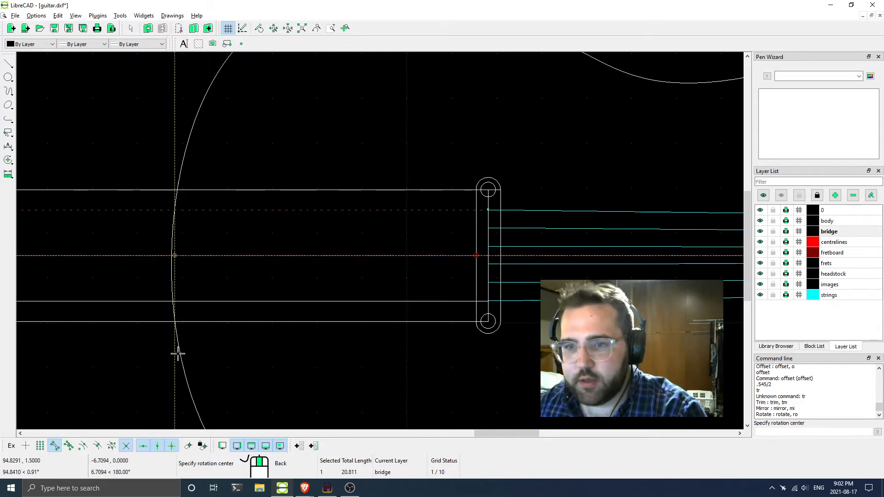
{"action": "left_click", "coordinate": [494, 208]}
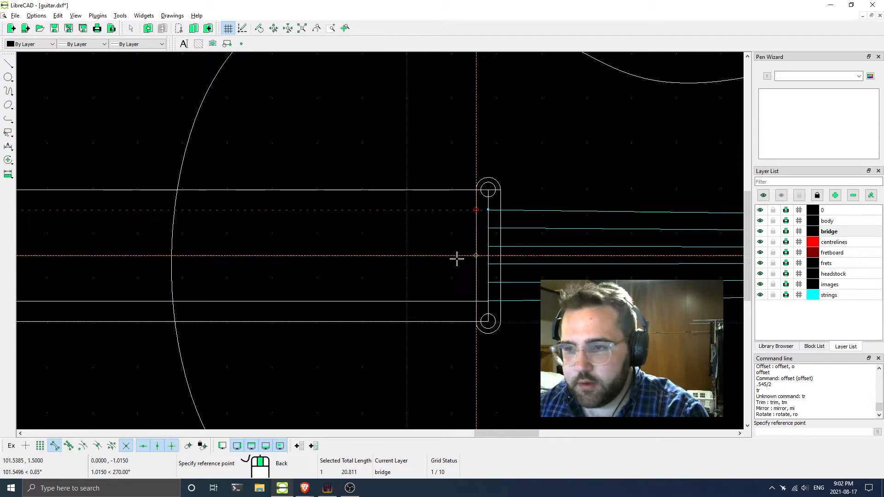
{"action": "left_click", "coordinate": [178, 210]}
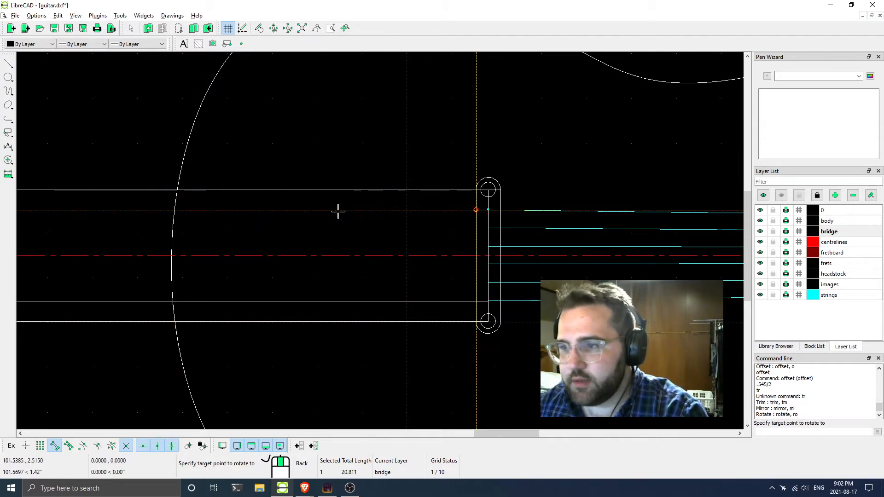
{"action": "left_click", "coordinate": [82, 446]}
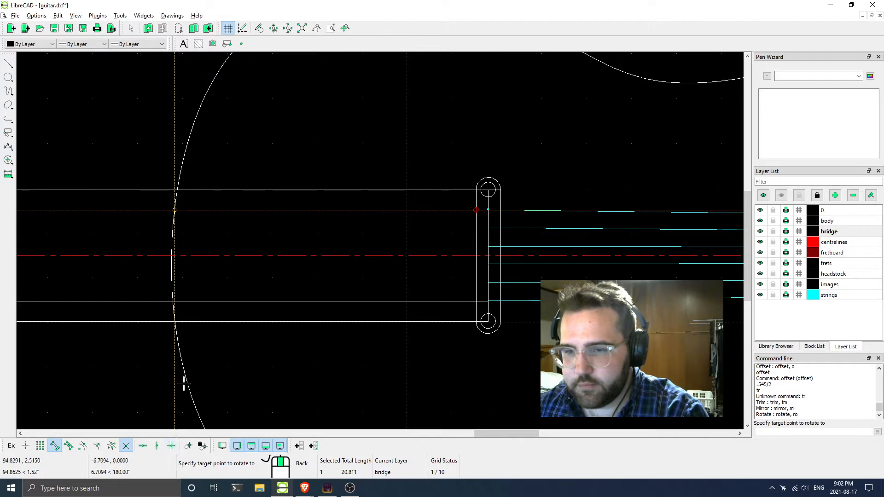
{"action": "left_click", "coordinate": [170, 113]}
{"action": "triple_click", "coordinate": [499, 247]}
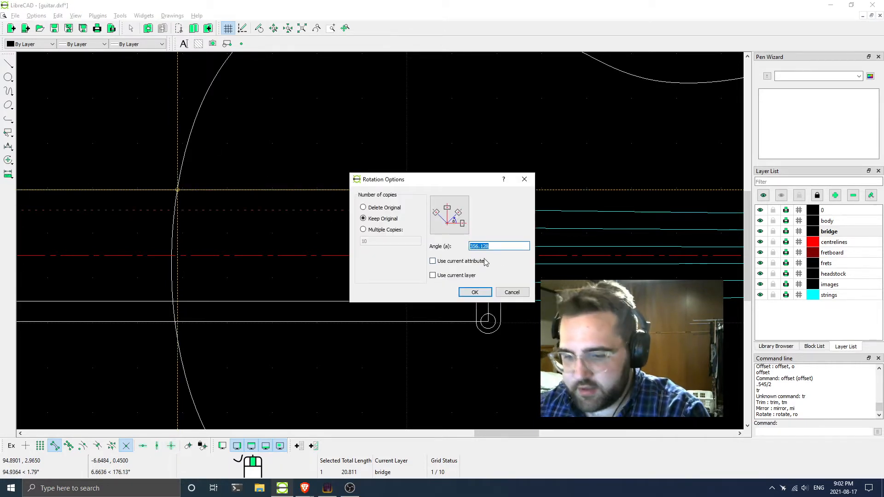
{"action": "key", "text": "Return"}
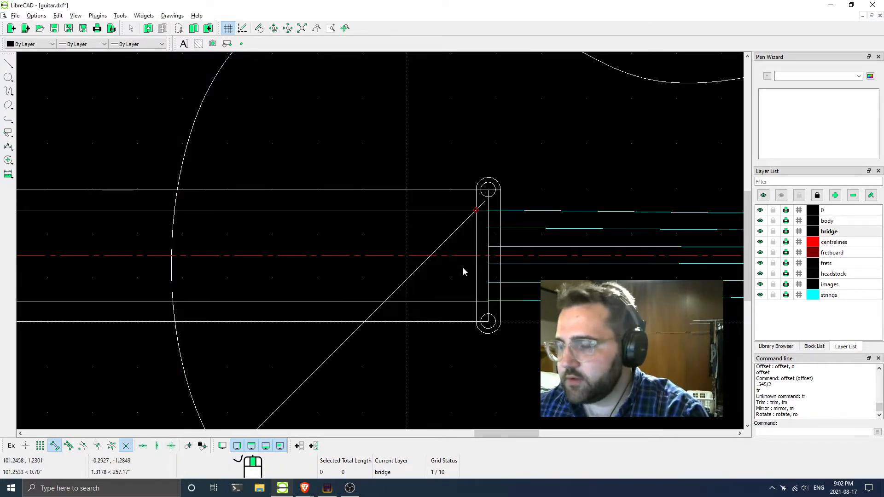
{"action": "scroll", "coordinate": [442, 288], "scroll_direction": "down", "scroll_amount": 2}
{"action": "scroll", "coordinate": [428, 294], "scroll_direction": "down", "scroll_amount": 1}
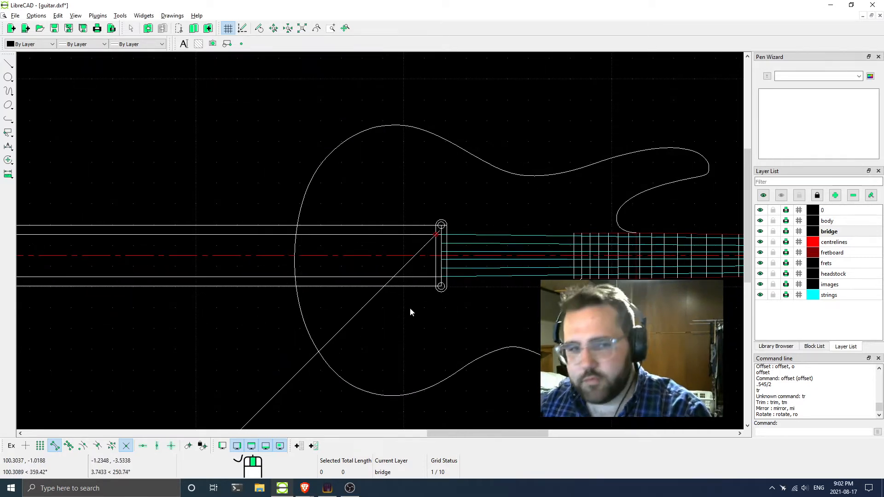
{"action": "key", "text": "ctrl+z"}
Rotate the upper outer string's guide line by -45° about its crossing with the bridge's tail-side edge, keeping the original
{"action": "left_click", "coordinate": [411, 234]}
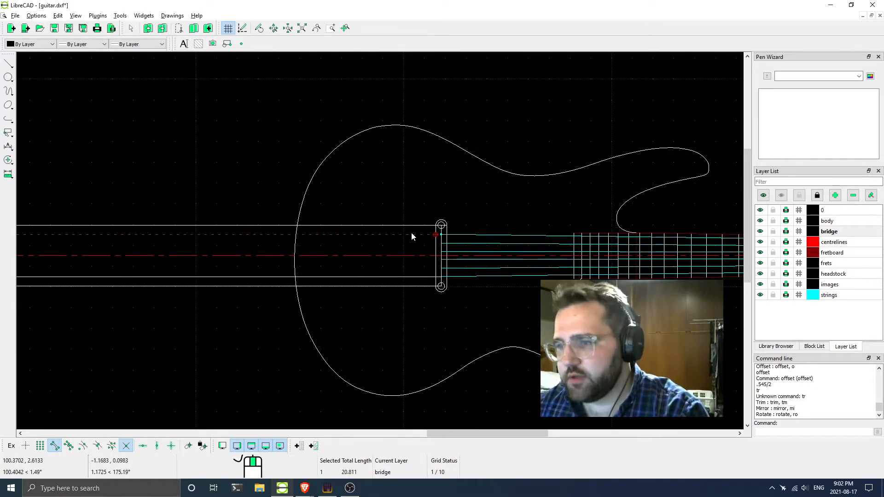
{"action": "right_click", "coordinate": [411, 233]}
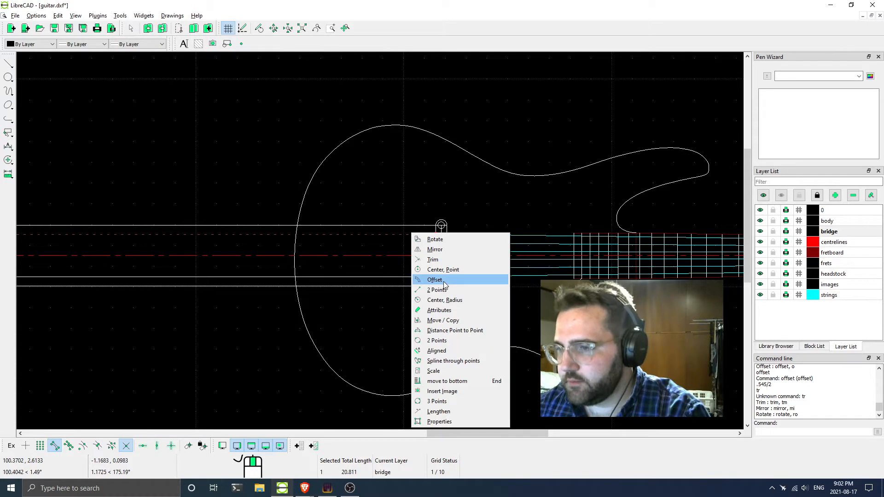
{"action": "left_click", "coordinate": [443, 243]}
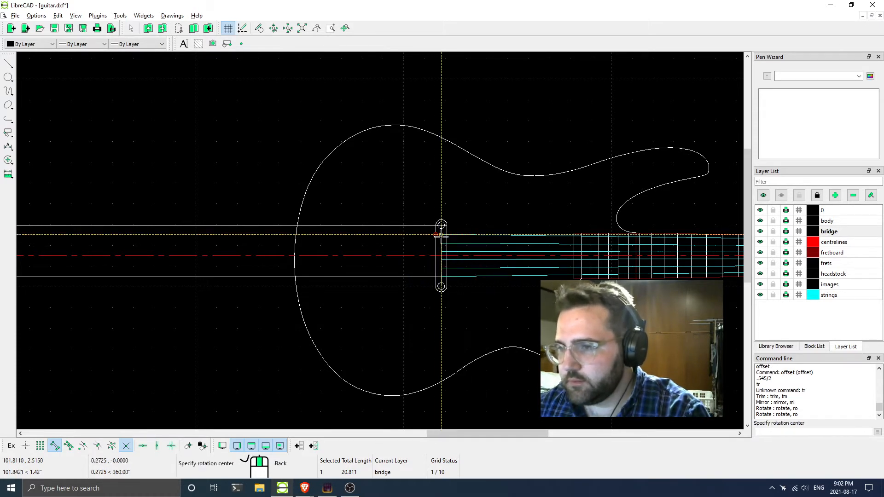
{"action": "left_click", "coordinate": [298, 233]}
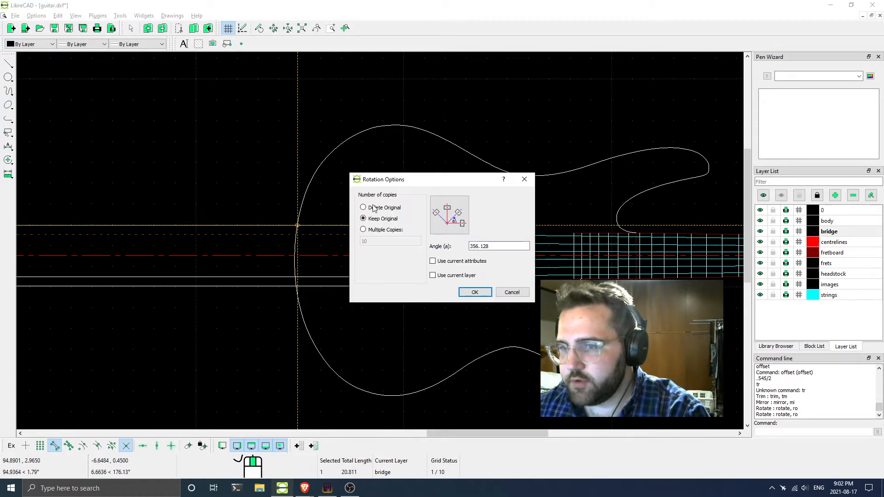
{"action": "left_click", "coordinate": [297, 226]}
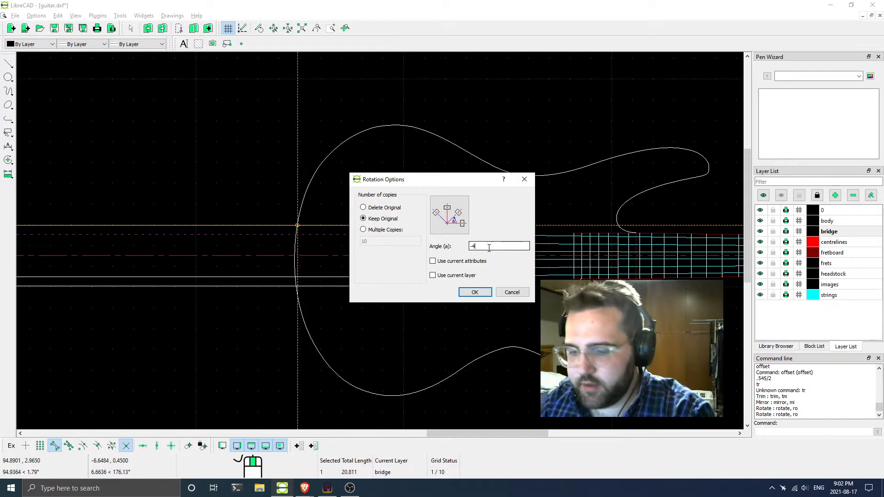
{"action": "type", "text": "-4"}
{"action": "key", "text": "Return"}
{"action": "scroll", "coordinate": [387, 206], "scroll_direction": "down", "scroll_amount": 3}
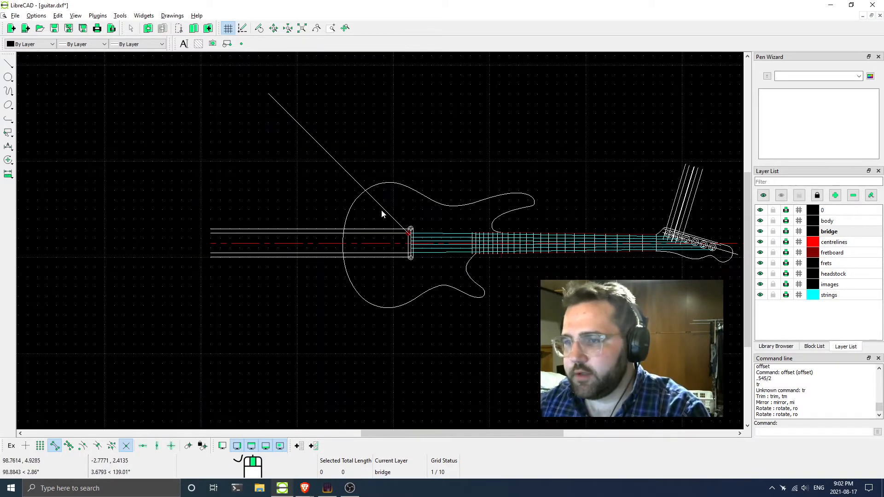
{"action": "left_click", "coordinate": [381, 210]}
{"action": "scroll", "coordinate": [400, 211], "scroll_direction": "up", "scroll_amount": 4}
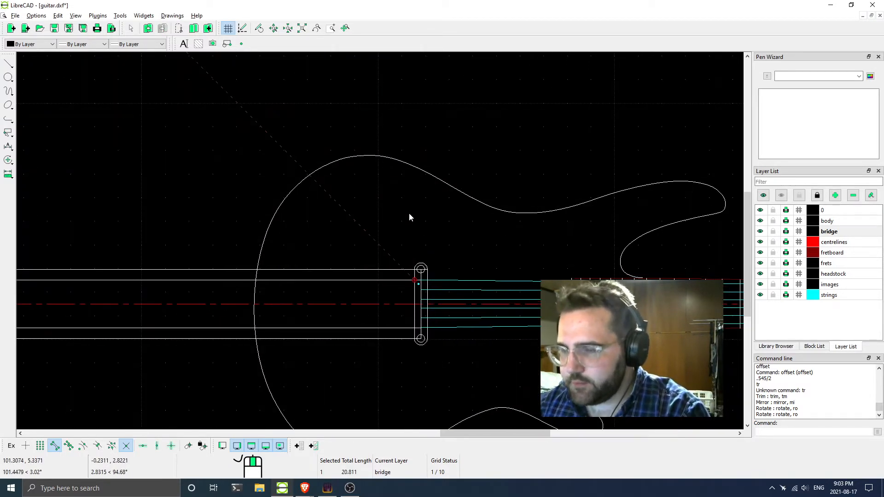
{"action": "middle_click_drag", "start_coordinate": [470, 228], "coordinate": [451, 210]}
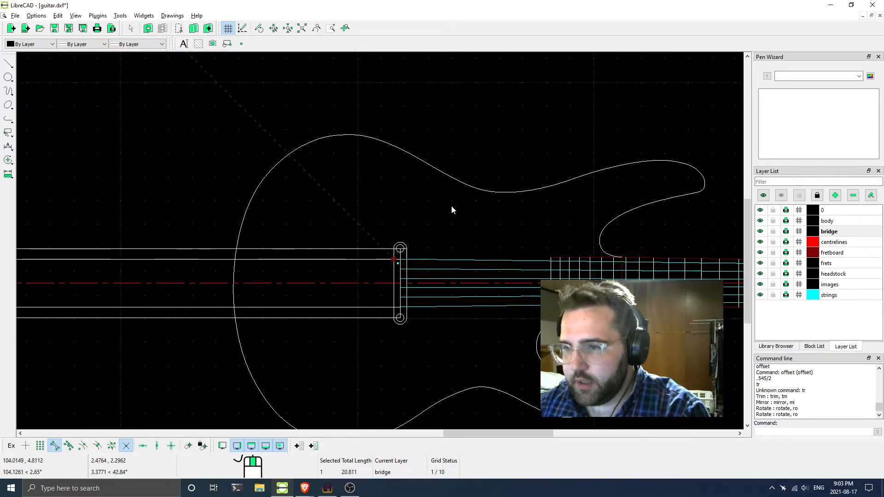
{"action": "right_click", "coordinate": [396, 254]}
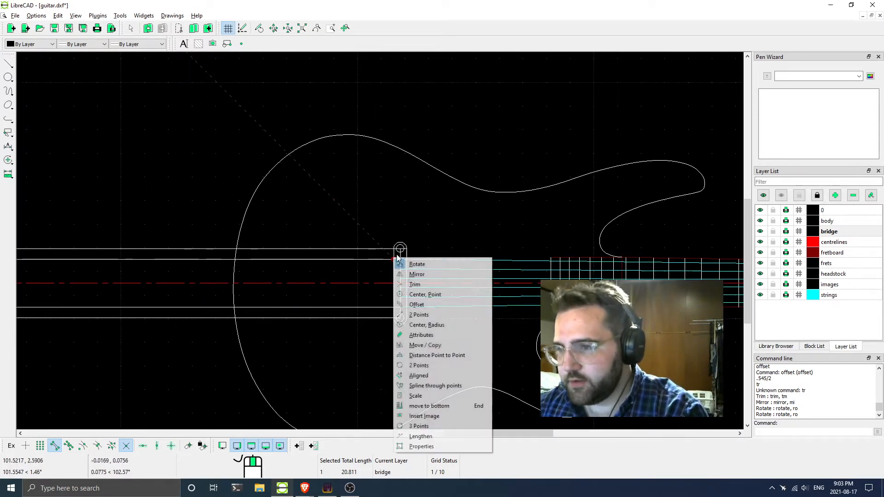
{"action": "left_click", "coordinate": [430, 345]}
{"action": "left_click", "coordinate": [400, 319]}
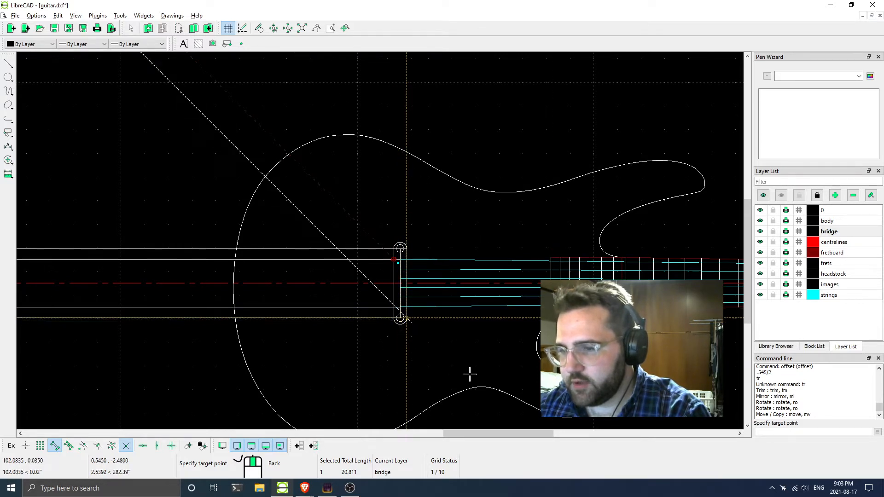
{"action": "left_click", "coordinate": [55, 446]}
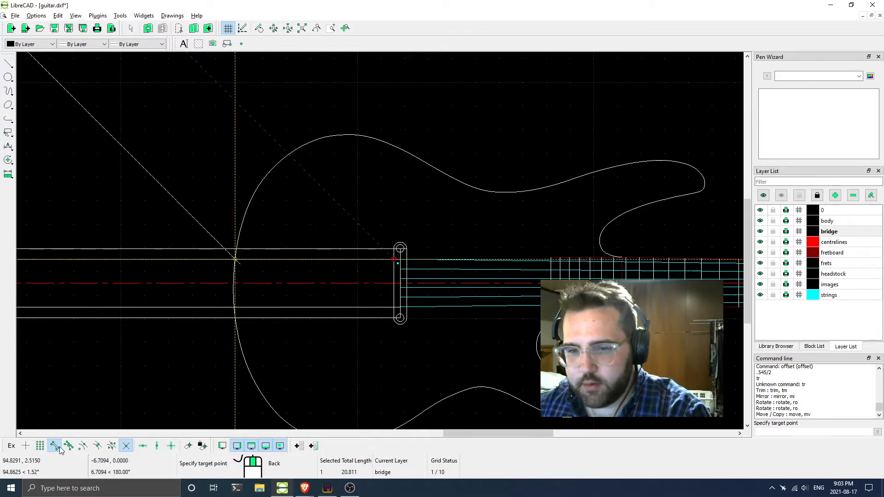
{"action": "scroll", "coordinate": [400, 403], "scroll_direction": "up", "scroll_amount": 4}
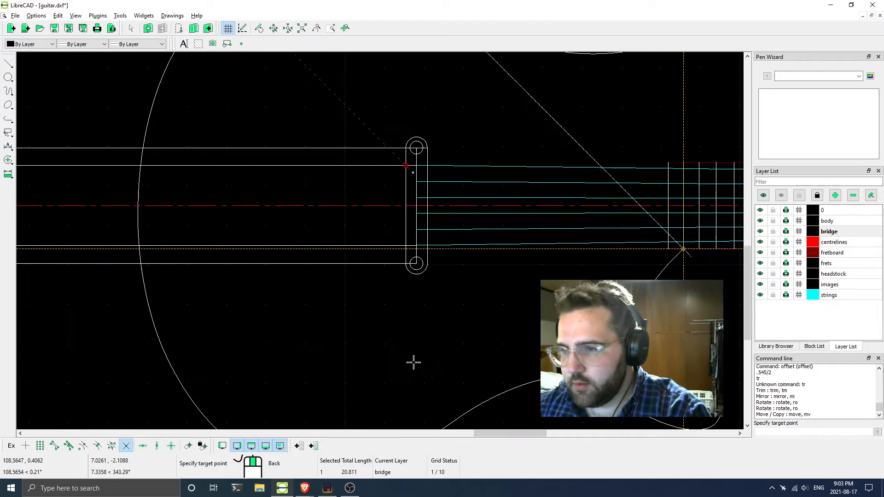
{"action": "left_click", "coordinate": [126, 446]}
{"action": "scroll", "coordinate": [474, 313], "scroll_direction": "down", "scroll_amount": 4}
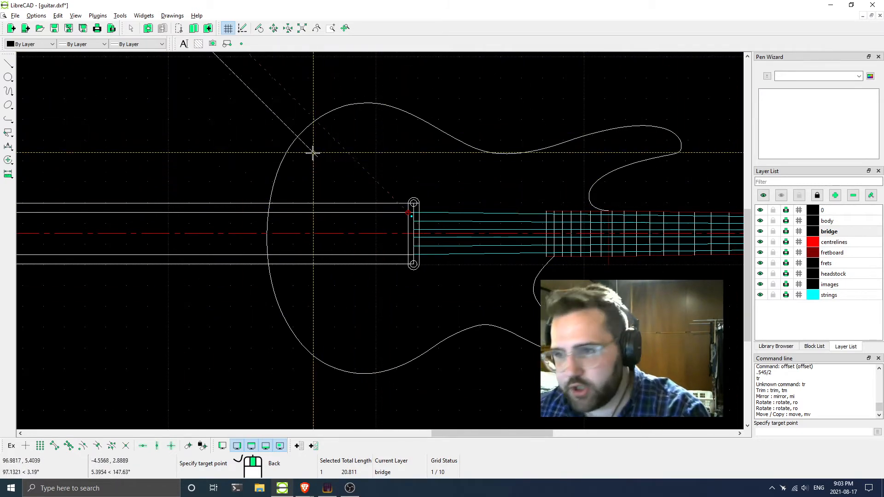
{"action": "scroll", "coordinate": [396, 256], "scroll_direction": "up", "scroll_amount": 1}
{"action": "scroll", "coordinate": [397, 256], "scroll_direction": "up", "scroll_amount": 1}
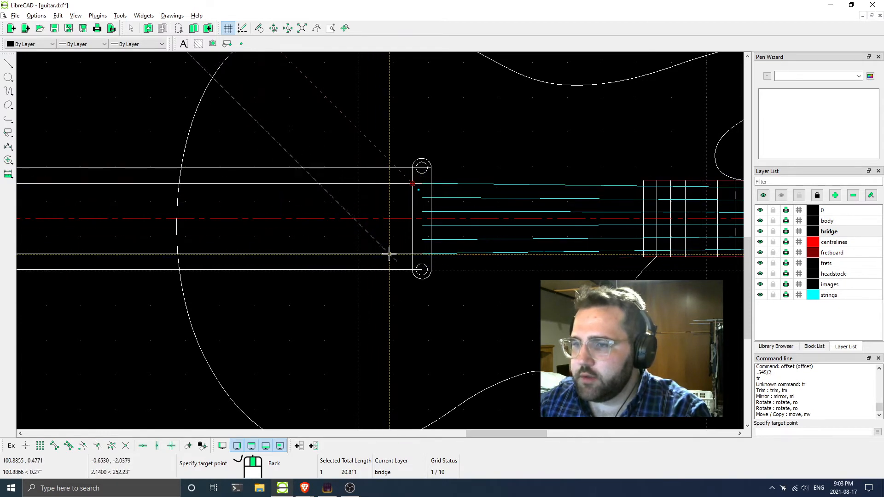
{"action": "key", "text": "Escape"}
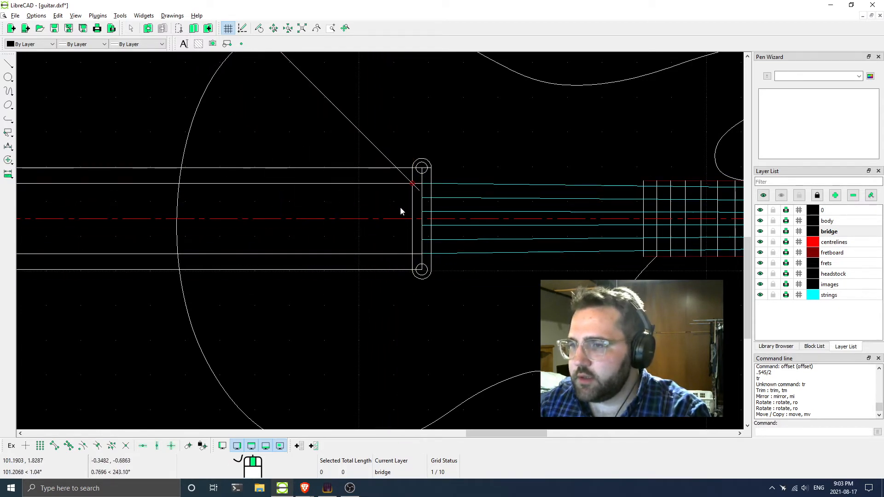
Copy the vertical saddle line from its lower endpoint, about 1.71 units tailward and 0.26 down, keeping the original and using the current layer
{"action": "left_click", "coordinate": [423, 243]}
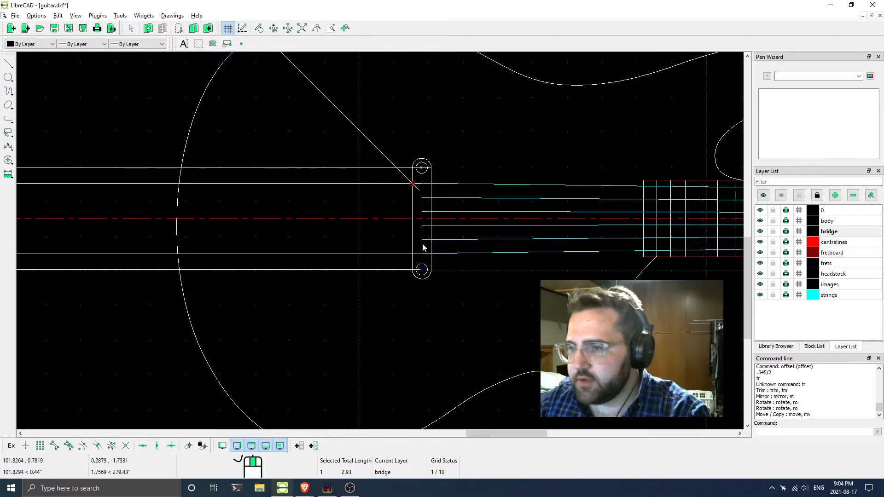
{"action": "right_click", "coordinate": [423, 244]}
{"action": "left_click", "coordinate": [452, 250]}
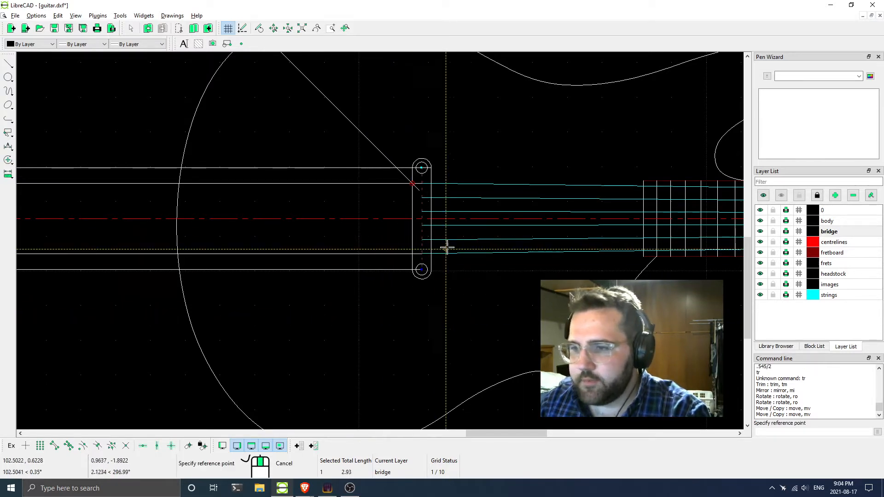
{"action": "left_click", "coordinate": [171, 446]}
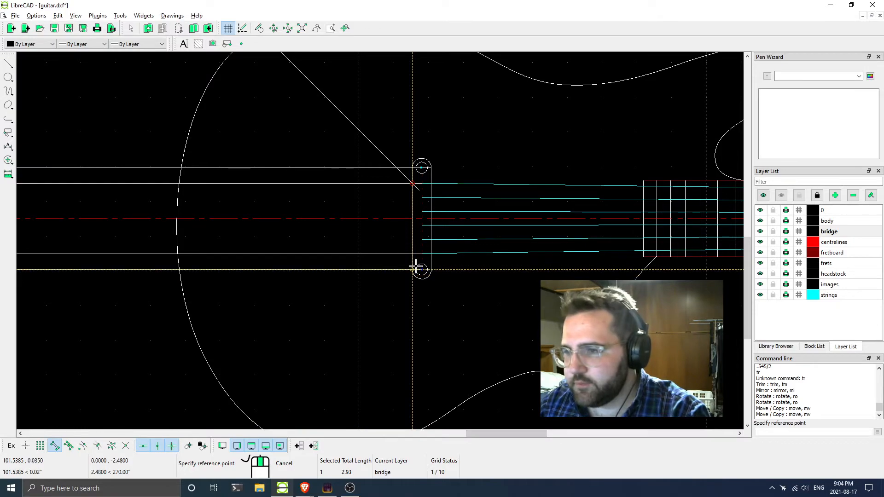
{"action": "scroll", "coordinate": [423, 288], "scroll_direction": "up", "scroll_amount": 5}
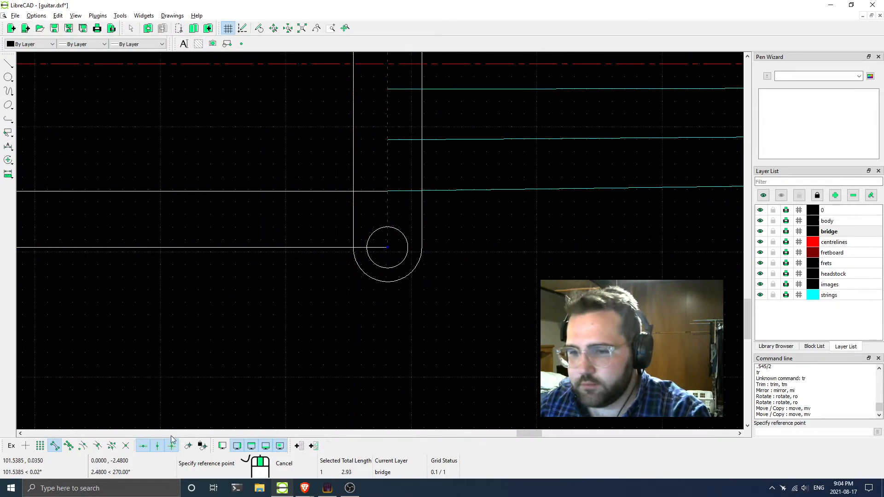
{"action": "left_click", "coordinate": [158, 447]}
{"action": "left_click", "coordinate": [387, 247]}
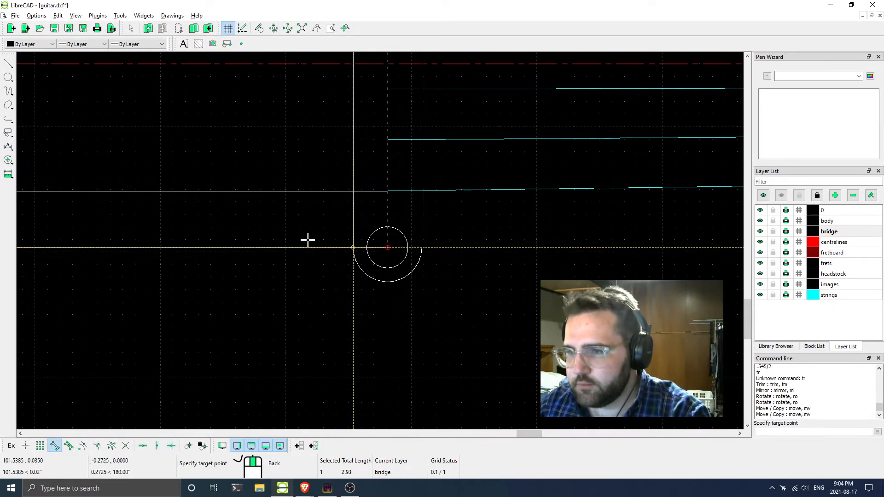
{"action": "scroll", "coordinate": [306, 239], "scroll_direction": "down", "scroll_amount": 4}
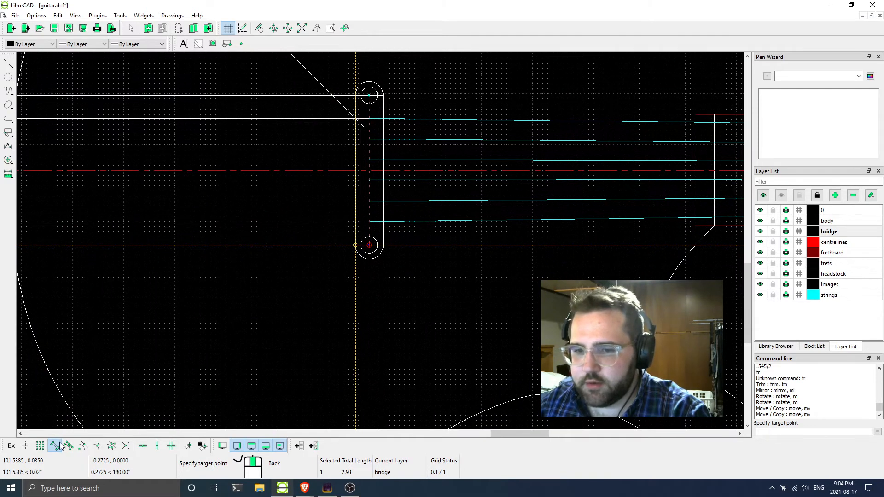
{"action": "scroll", "coordinate": [302, 242], "scroll_direction": "down", "scroll_amount": 4}
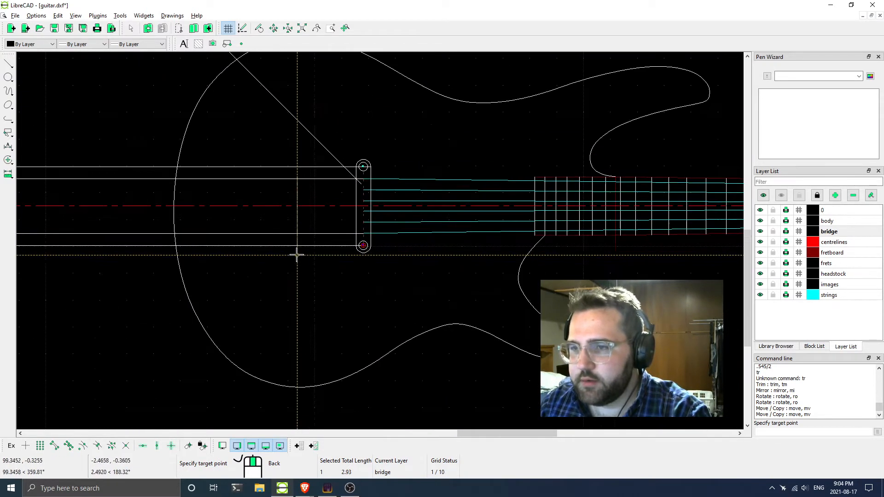
{"action": "scroll", "coordinate": [318, 248], "scroll_direction": "up", "scroll_amount": 2}
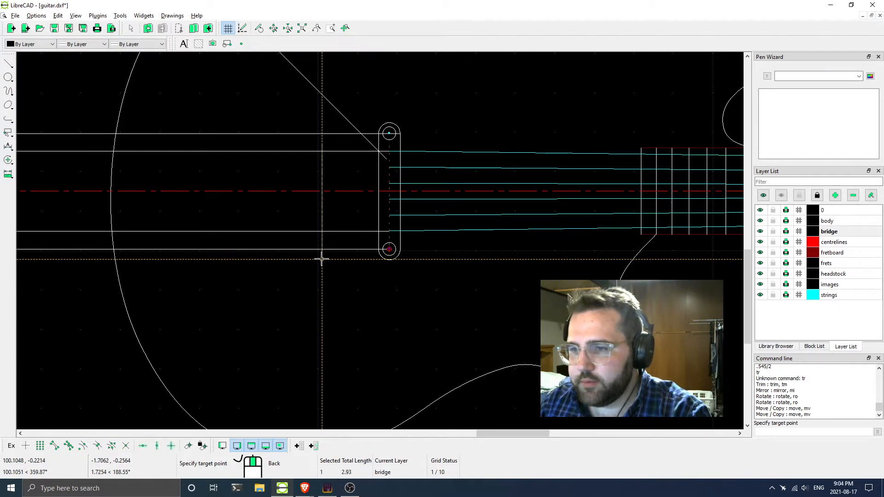
{"action": "left_click", "coordinate": [321, 260]}
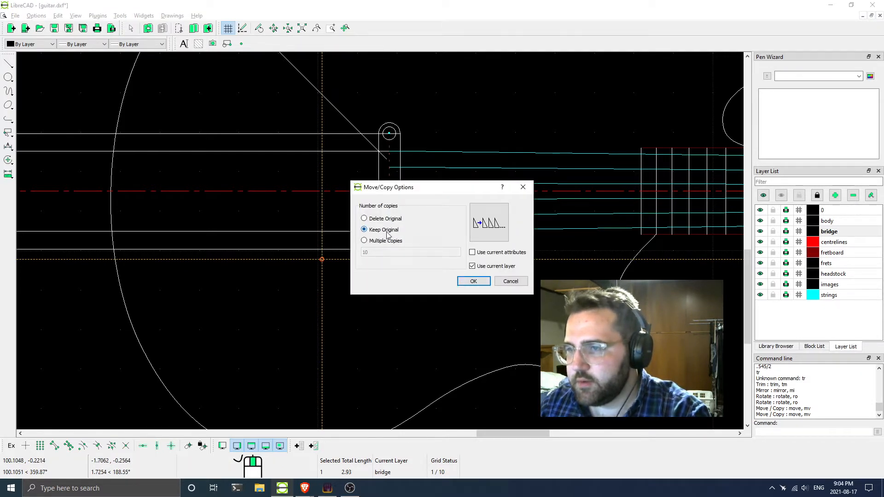
{"action": "left_click", "coordinate": [473, 281]}
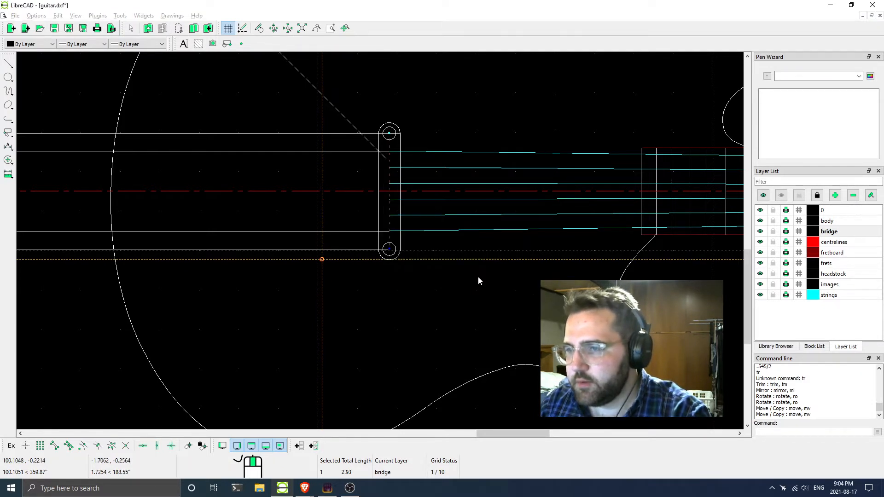
{"action": "left_click", "coordinate": [325, 208]}
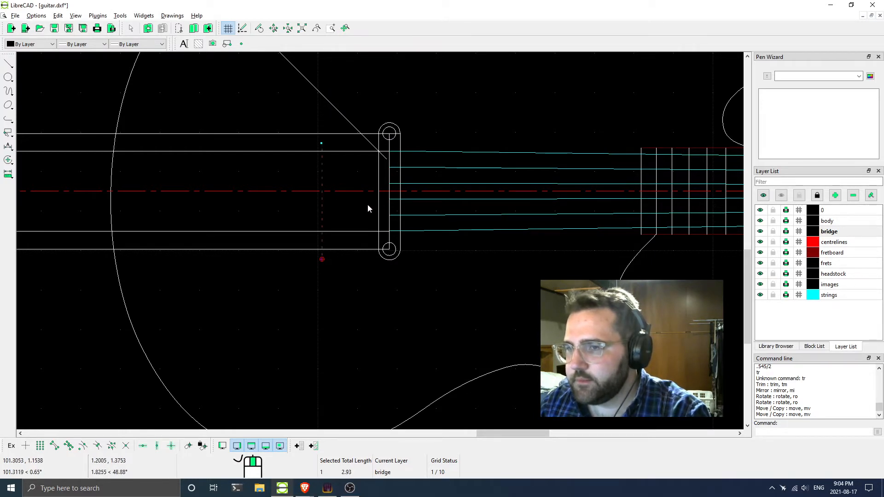
{"action": "left_click", "coordinate": [343, 119]}
{"action": "left_click_drag", "start_coordinate": [343, 117], "coordinate": [425, 288]}
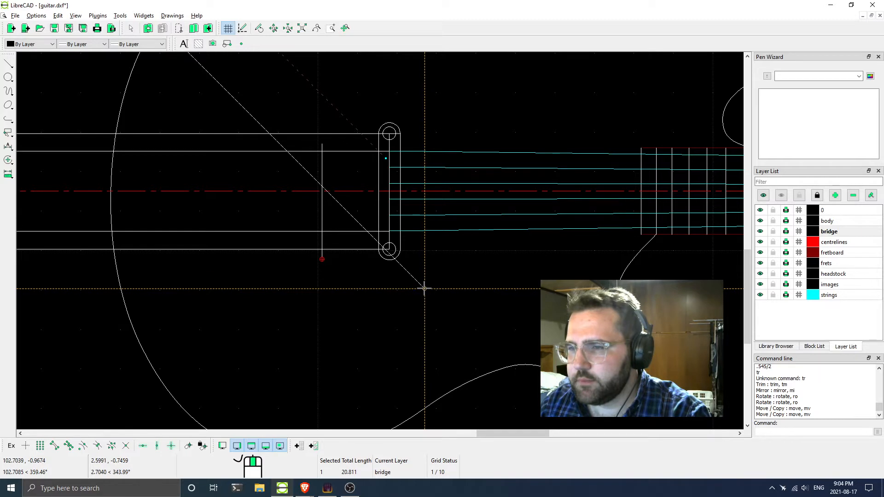
{"action": "key", "text": "Escape"}
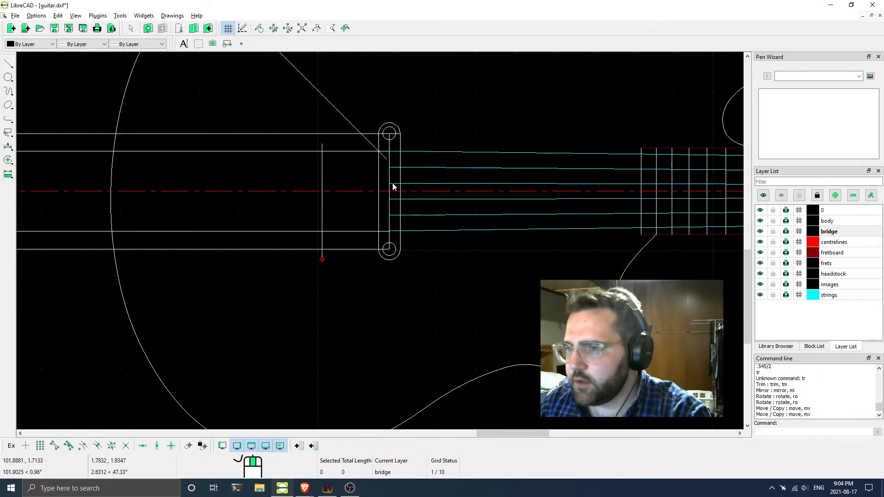
{"action": "left_click", "coordinate": [8, 63]}
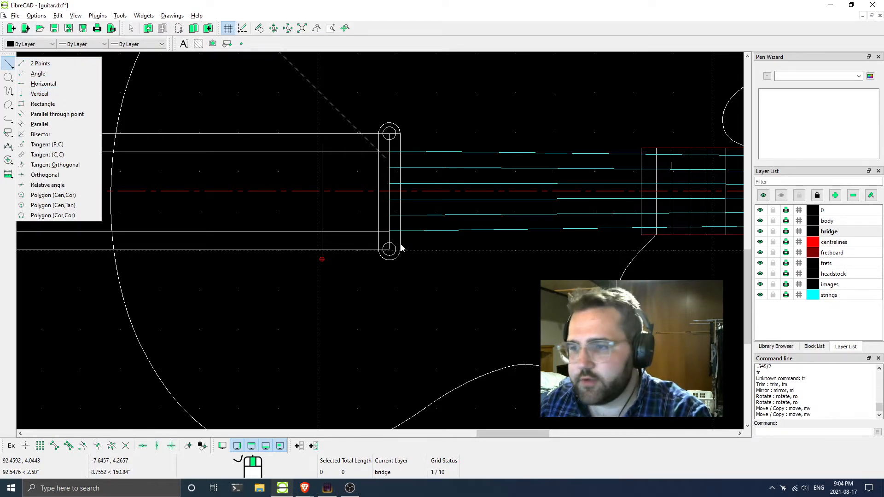
{"action": "left_click", "coordinate": [385, 239]}
Examine the point where the lower outer string and its guide line meet the saddle line
{"action": "left_click", "coordinate": [362, 232]}
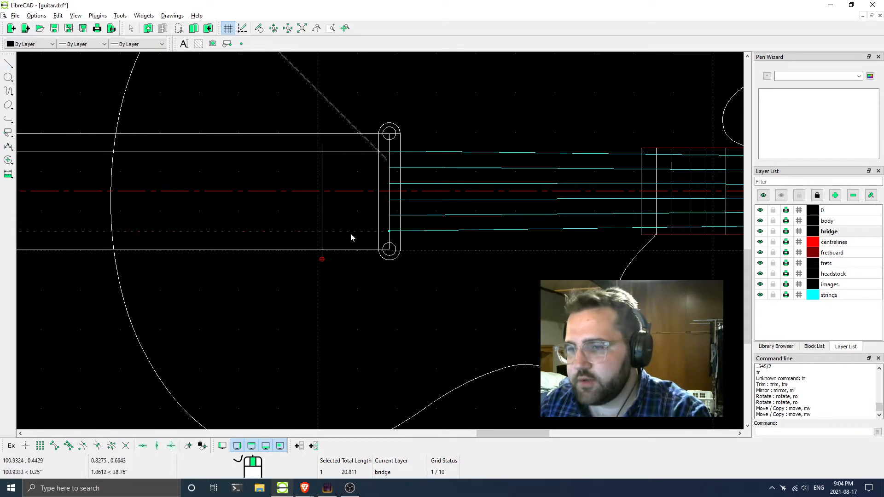
{"action": "scroll", "coordinate": [350, 233], "scroll_direction": "down", "scroll_amount": 2}
{"action": "scroll", "coordinate": [358, 234], "scroll_direction": "up", "scroll_amount": 10}
{"action": "scroll", "coordinate": [377, 243], "scroll_direction": "up", "scroll_amount": 3}
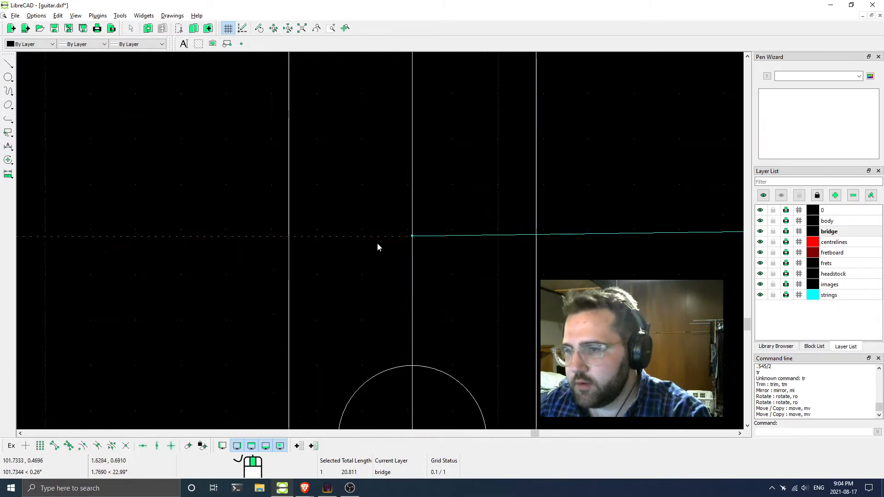
{"action": "scroll", "coordinate": [394, 239], "scroll_direction": "down", "scroll_amount": 2}
{"action": "scroll", "coordinate": [379, 267], "scroll_direction": "up", "scroll_amount": 5}
{"action": "scroll", "coordinate": [420, 211], "scroll_direction": "up", "scroll_amount": 4}
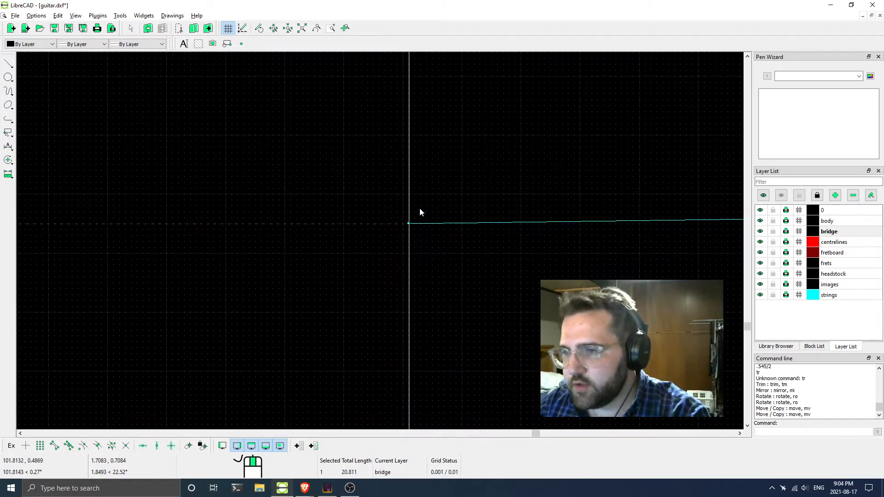
{"action": "scroll", "coordinate": [395, 234], "scroll_direction": "up", "scroll_amount": 4}
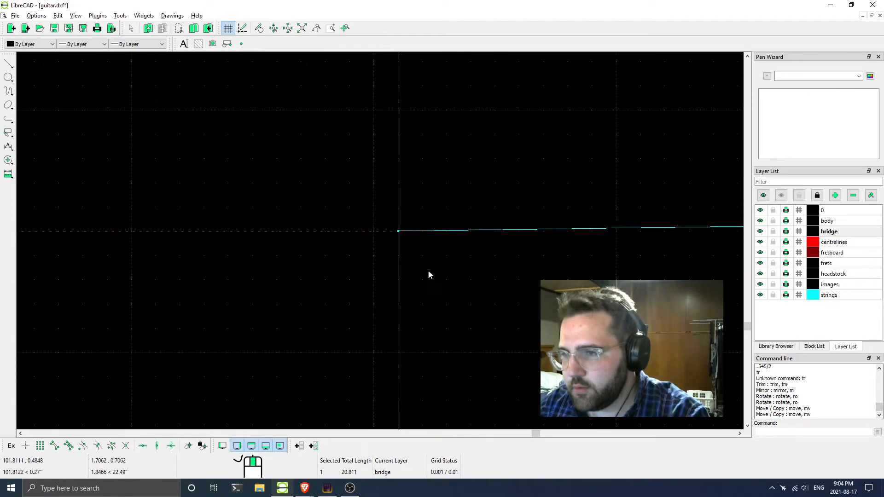
{"action": "left_click_drag", "start_coordinate": [436, 273], "coordinate": [425, 273]}
{"action": "scroll", "coordinate": [422, 271], "scroll_direction": "down", "scroll_amount": 4}
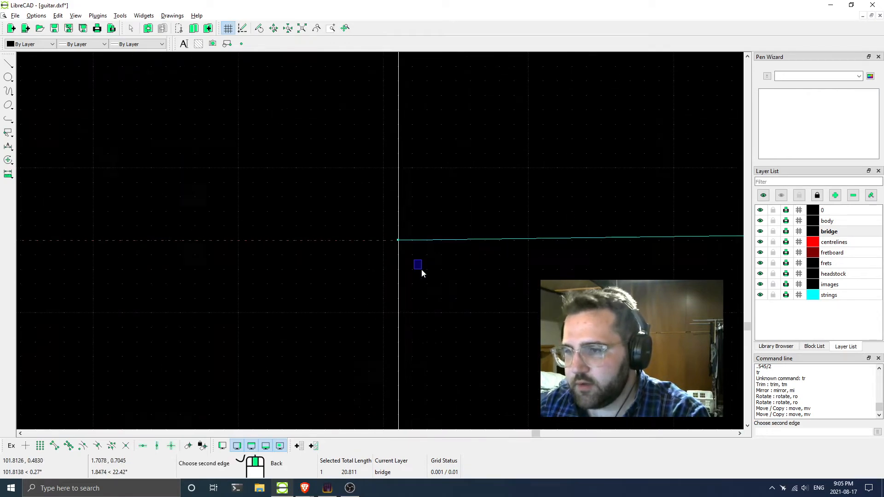
{"action": "scroll", "coordinate": [421, 270], "scroll_direction": "down", "scroll_amount": 9}
{"action": "scroll", "coordinate": [421, 269], "scroll_direction": "up", "scroll_amount": 3}
{"action": "key", "text": "Escape"}
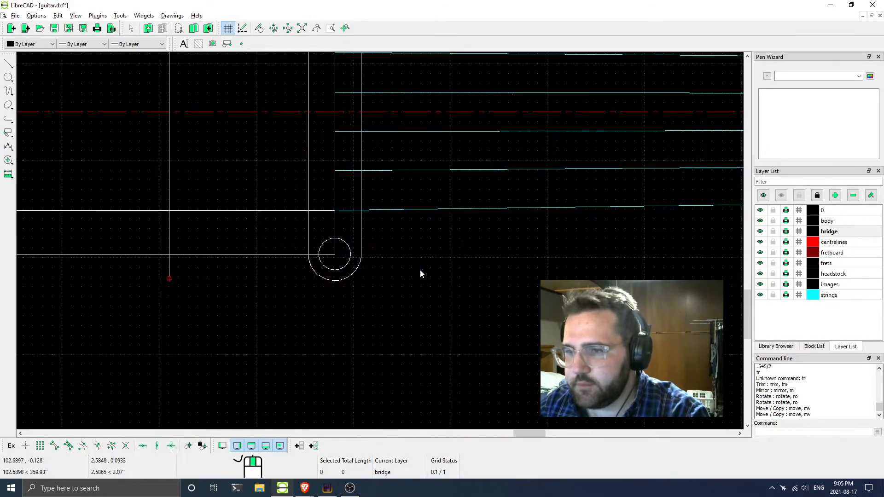
Shift the diagonal line freehand so its end lies near the copied vertical line's crossing with the lower outer string's guide line
{"action": "middle_click_drag", "start_coordinate": [214, 202], "coordinate": [319, 265]}
{"action": "scroll", "coordinate": [318, 258], "scroll_direction": "down", "scroll_amount": 3}
{"action": "scroll", "coordinate": [331, 193], "scroll_direction": "up", "scroll_amount": 1}
{"action": "left_click", "coordinate": [367, 176]}
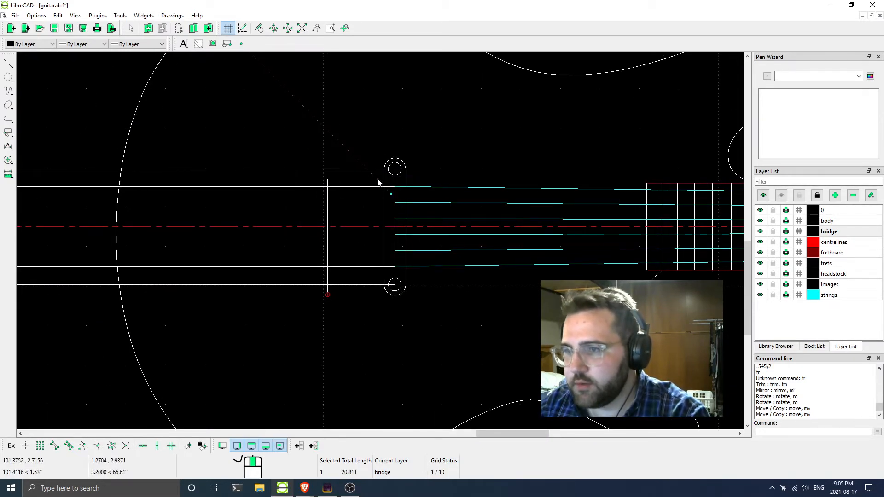
{"action": "left_click_drag", "start_coordinate": [377, 183], "coordinate": [349, 288]}
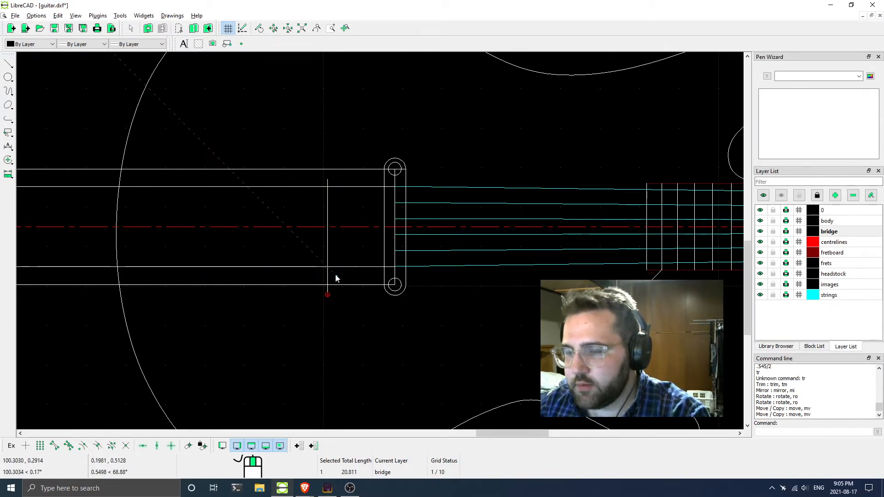
Move the diagonal's lower endpoint onto the copied vertical line's intersection with the lower outer string's guide line, deleting the original
{"action": "right_click", "coordinate": [335, 278]}
{"action": "left_click", "coordinate": [363, 281]}
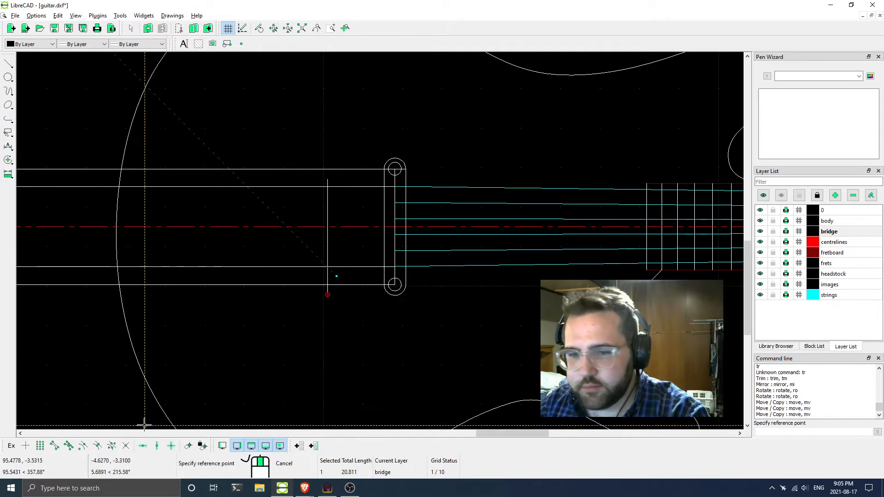
{"action": "left_click", "coordinate": [55, 445]}
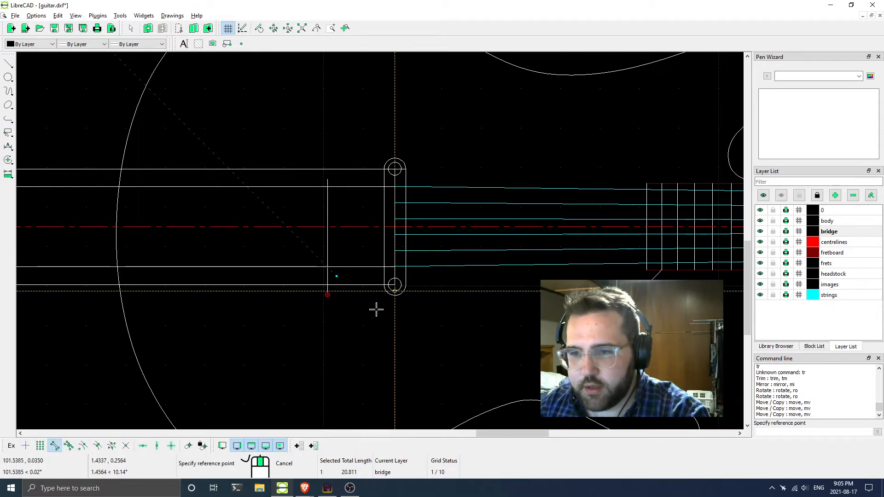
{"action": "left_click", "coordinate": [337, 276]}
{"action": "scroll", "coordinate": [335, 274], "scroll_direction": "up", "scroll_amount": 5}
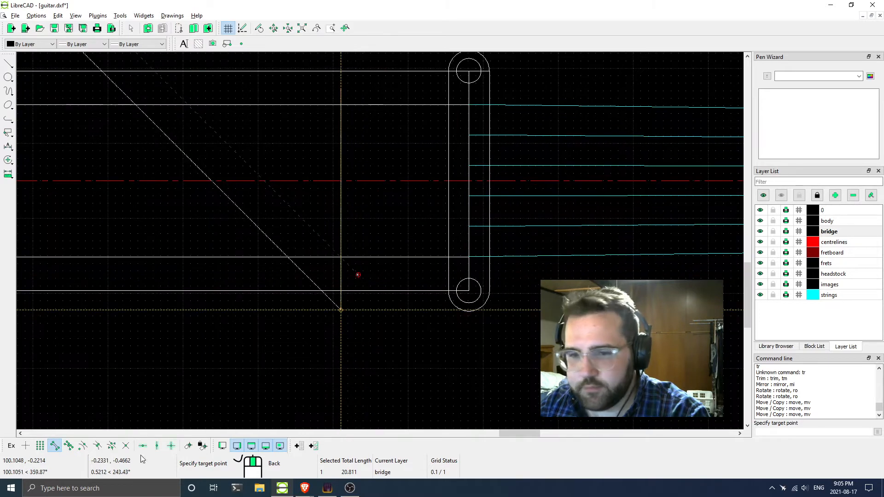
{"action": "left_click", "coordinate": [125, 445]}
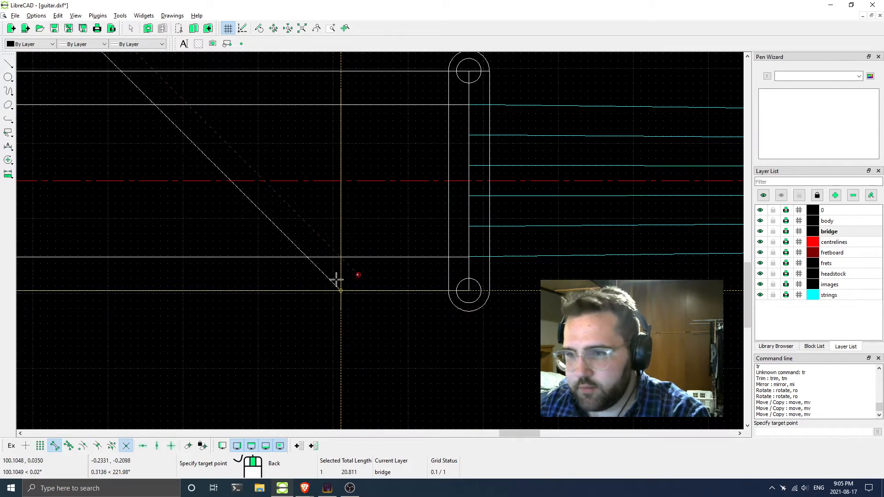
{"action": "left_click", "coordinate": [340, 256]}
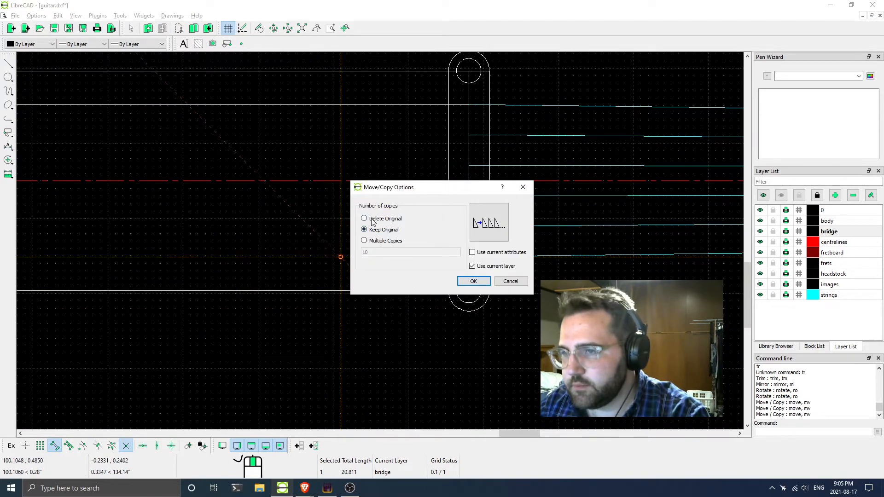
{"action": "left_click", "coordinate": [473, 281]}
{"action": "scroll", "coordinate": [482, 256], "scroll_direction": "down", "scroll_amount": 4}
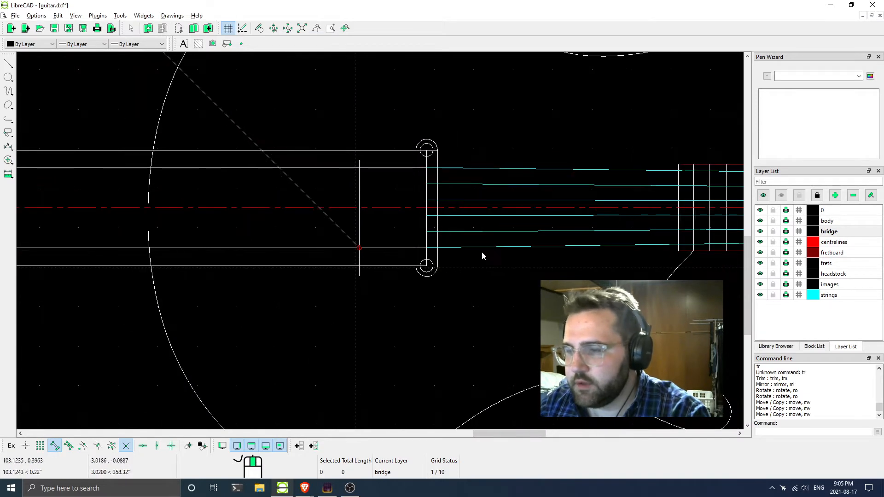
{"action": "scroll", "coordinate": [382, 244], "scroll_direction": "down", "scroll_amount": 3}
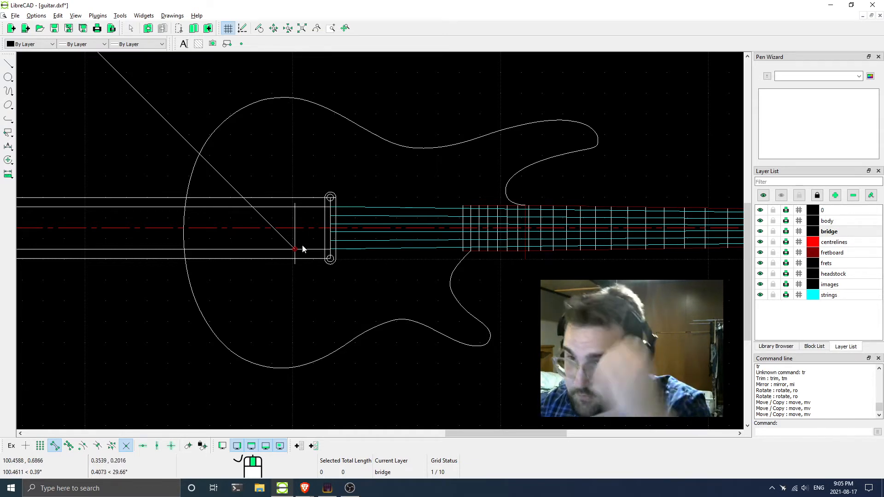
{"action": "scroll", "coordinate": [322, 243], "scroll_direction": "up", "scroll_amount": 2}
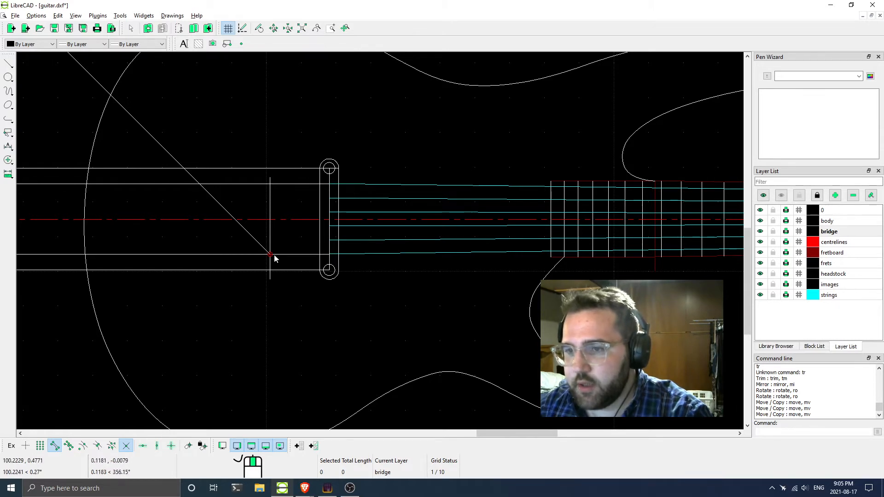
{"action": "left_click", "coordinate": [259, 244]}
{"action": "right_click", "coordinate": [258, 242]}
{"action": "left_click", "coordinate": [295, 246]}
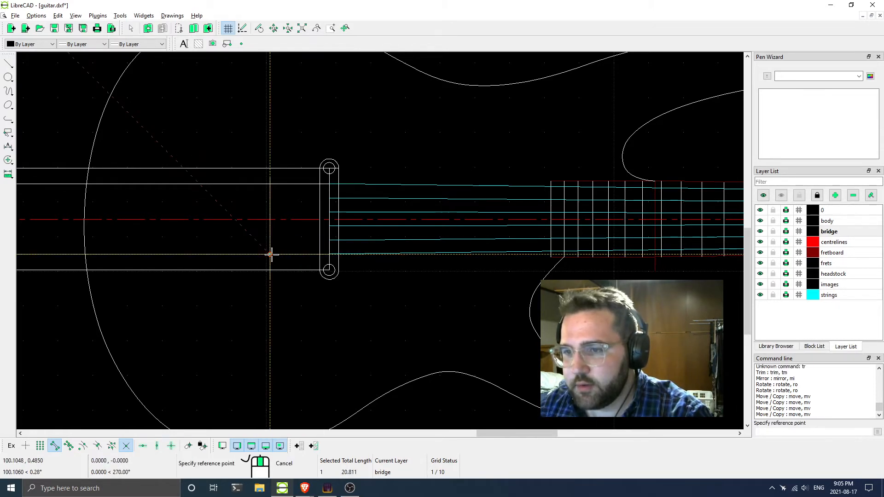
{"action": "left_click", "coordinate": [270, 254]}
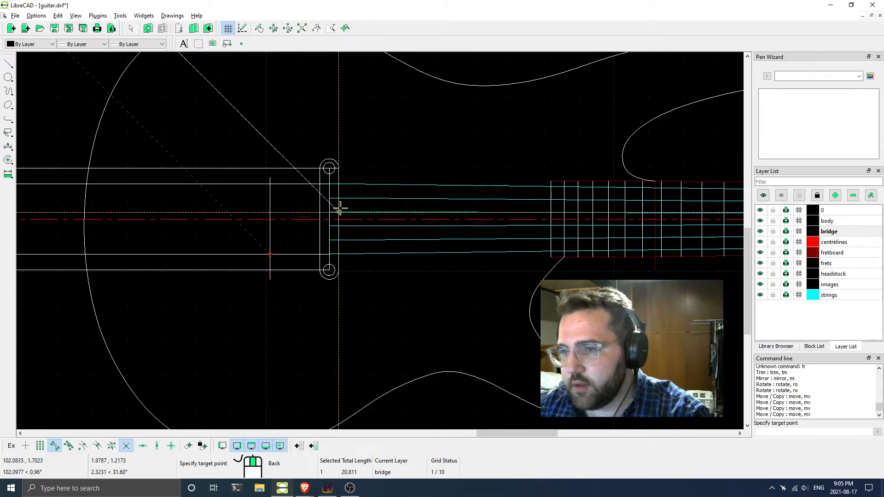
{"action": "left_click", "coordinate": [274, 212]}
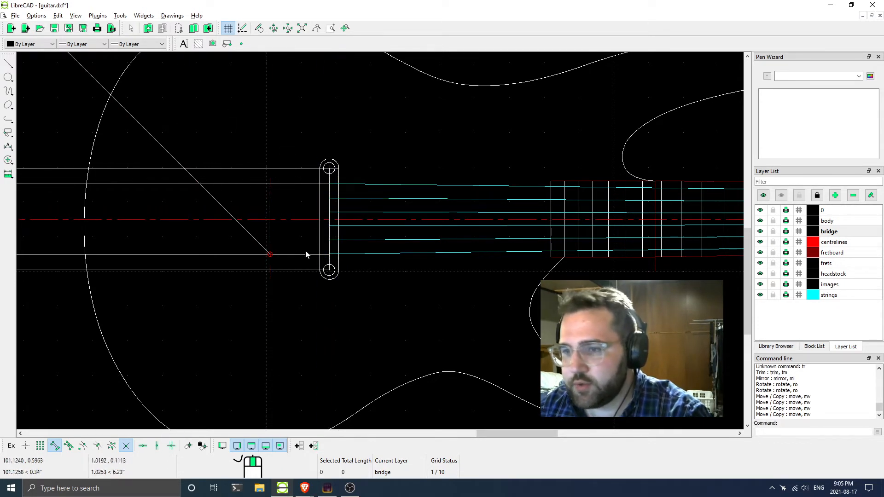
Make strings the current layer
{"action": "scroll", "coordinate": [337, 258], "scroll_direction": "up", "scroll_amount": 1}
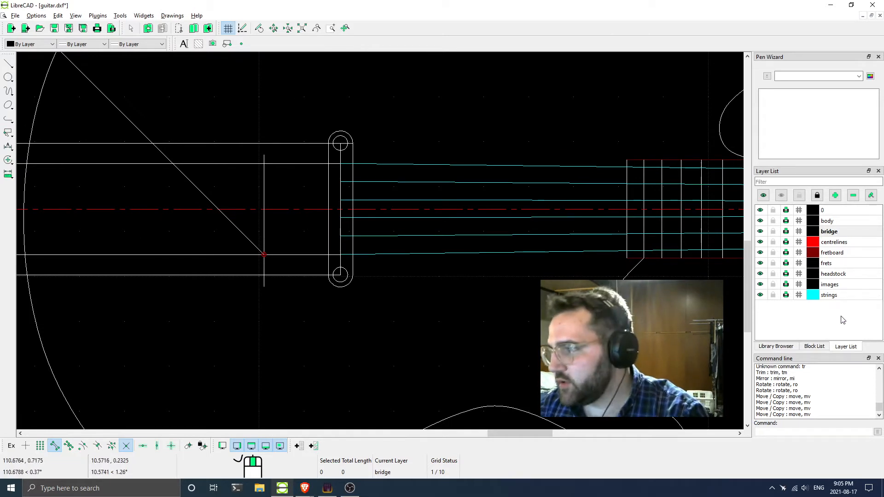
{"action": "left_click", "coordinate": [834, 295]}
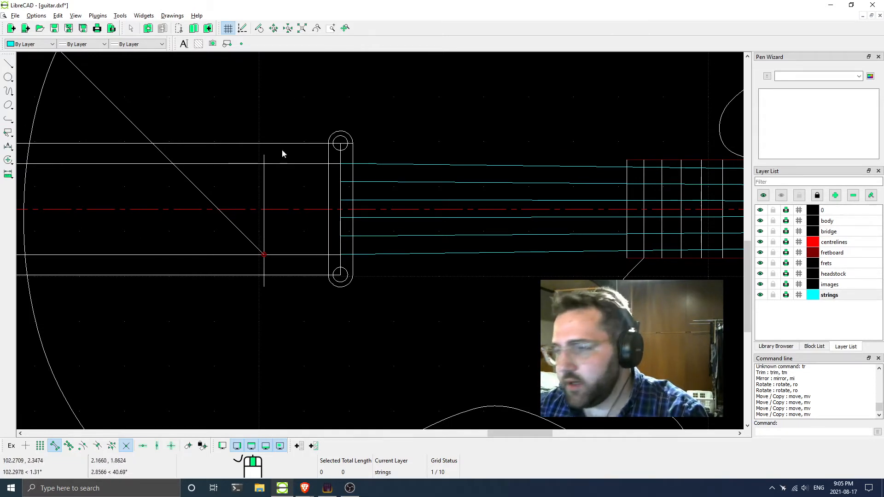
Draw a horizontal line from the second-lowest string's end on the saddle line back to the copied vertical line
{"action": "left_click", "coordinate": [8, 62]}
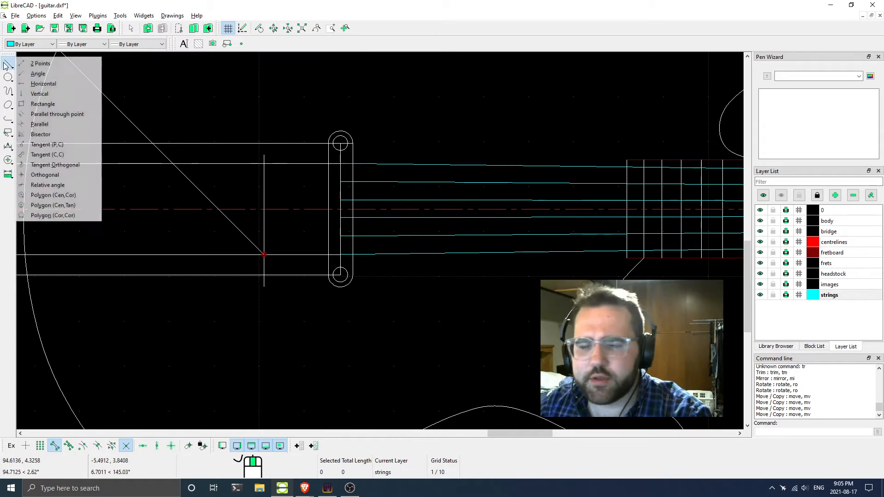
{"action": "left_click", "coordinate": [28, 61]}
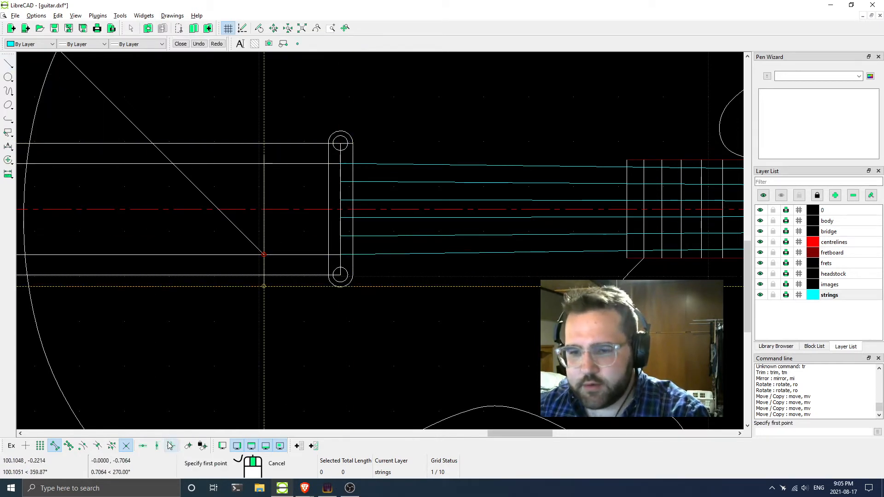
{"action": "left_click", "coordinate": [143, 445]}
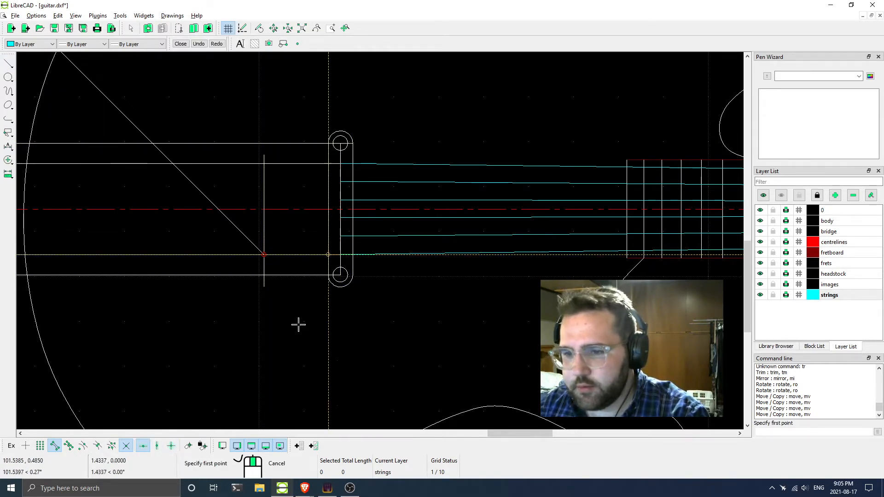
{"action": "left_click", "coordinate": [126, 446]}
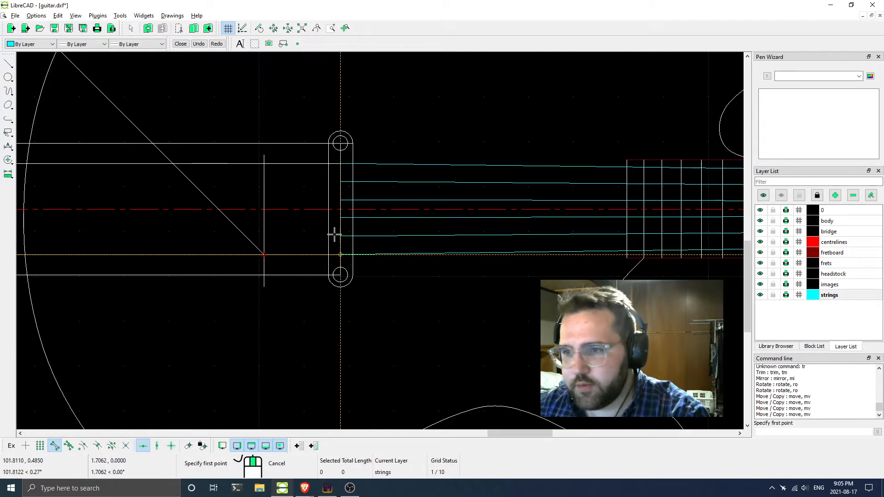
{"action": "scroll", "coordinate": [334, 234], "scroll_direction": "up", "scroll_amount": 5}
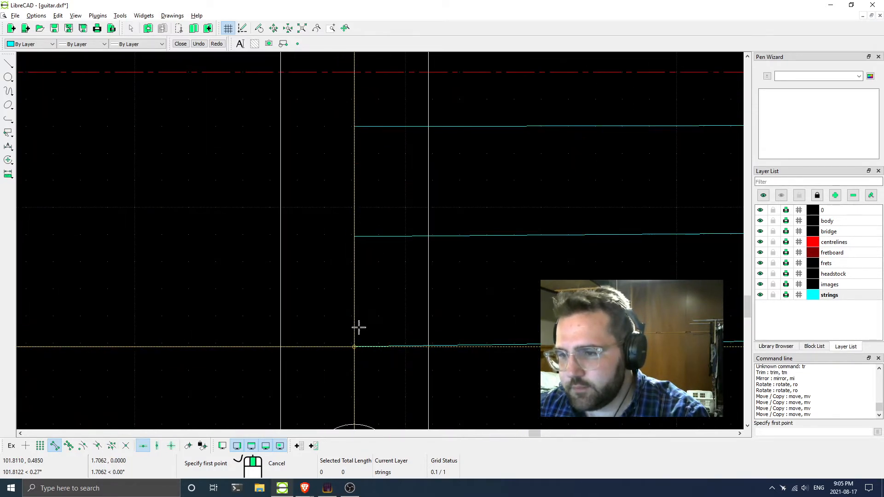
{"action": "scroll", "coordinate": [375, 281], "scroll_direction": "down", "scroll_amount": 5}
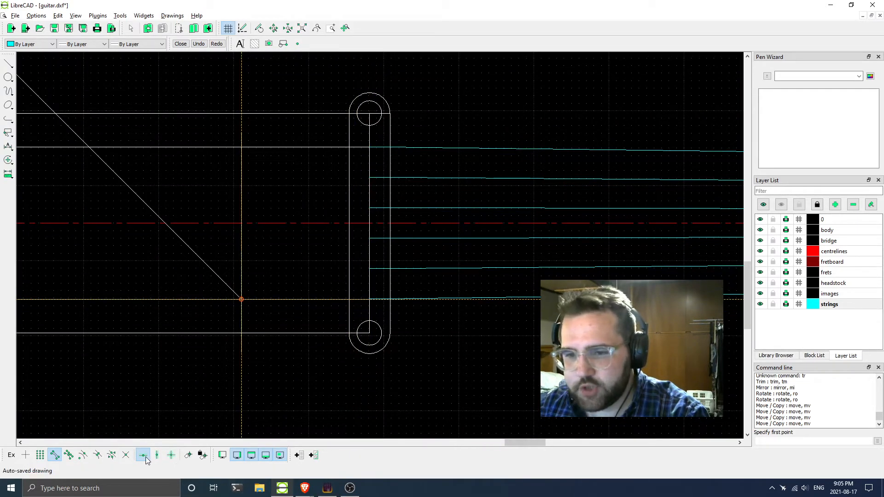
{"action": "left_click", "coordinate": [371, 259]}
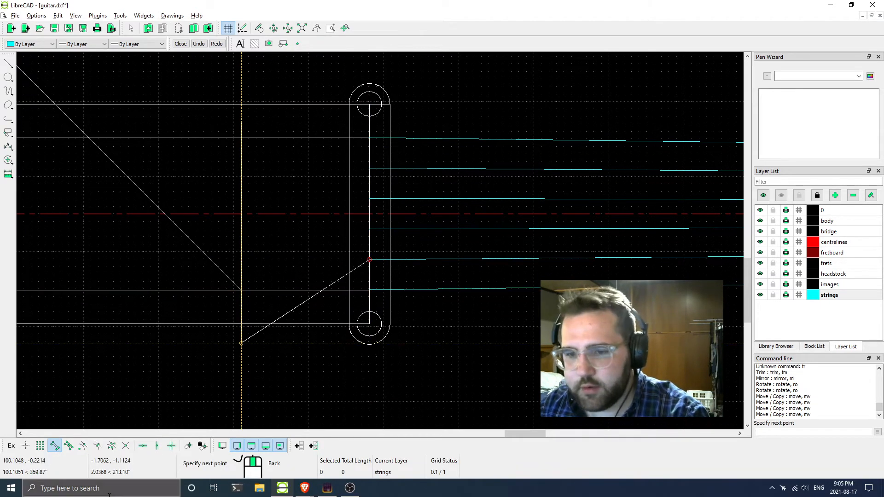
{"action": "left_click", "coordinate": [171, 445]}
{"action": "left_click", "coordinate": [240, 259]}
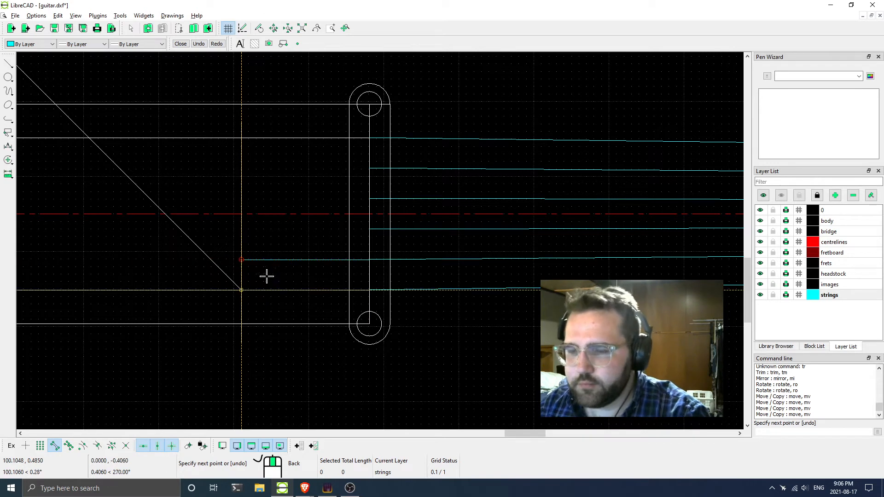
{"action": "left_click", "coordinate": [126, 445]}
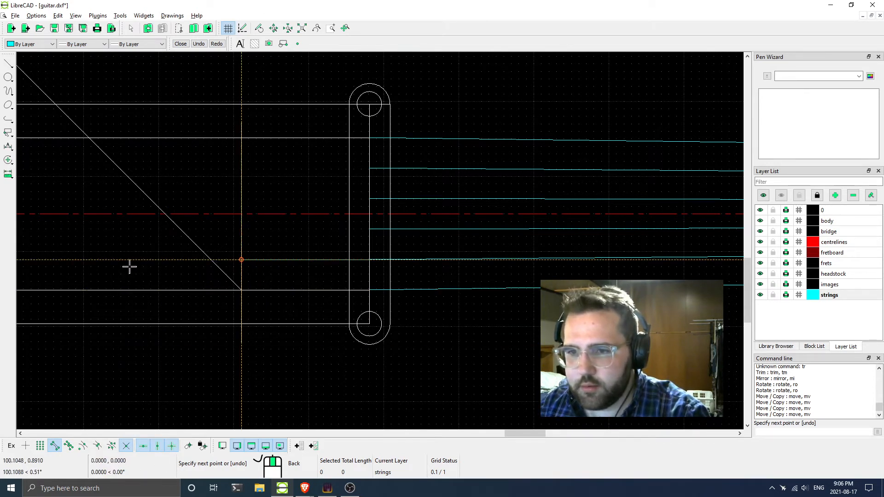
{"action": "key", "text": "Escape"}
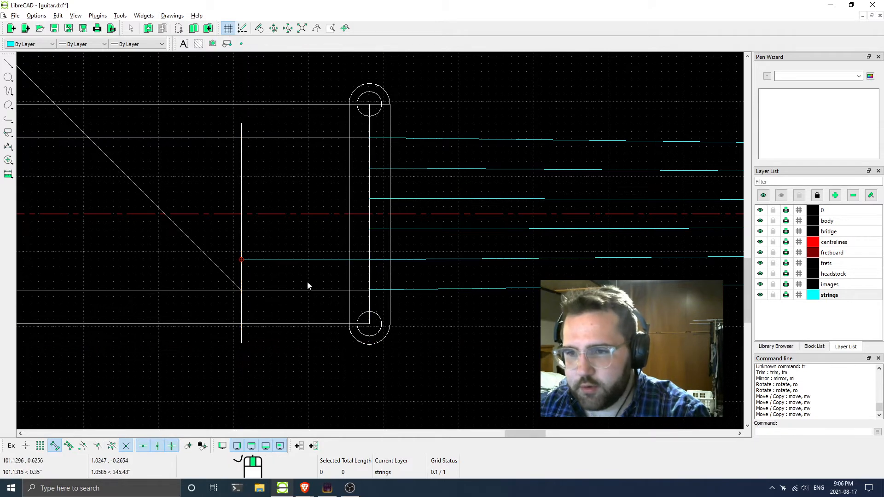
Stretch the new line's free end past the diagonal and set it on the intersection with the diagonal
{"action": "left_click", "coordinate": [199, 260]}
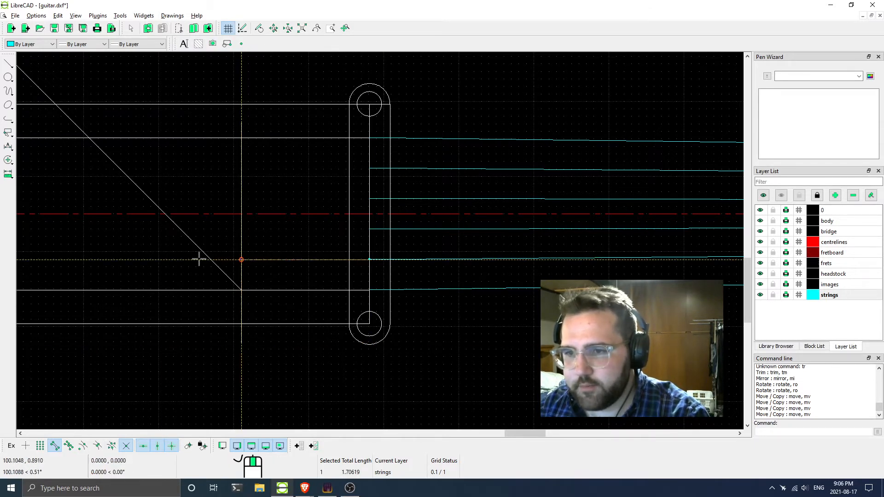
{"action": "left_click", "coordinate": [179, 258]}
{"action": "key", "text": "Escape"}
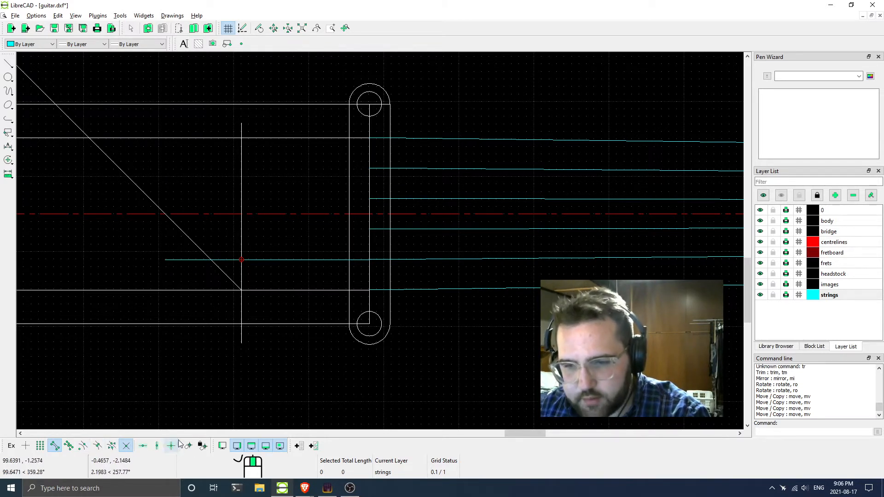
{"action": "left_click", "coordinate": [167, 260]}
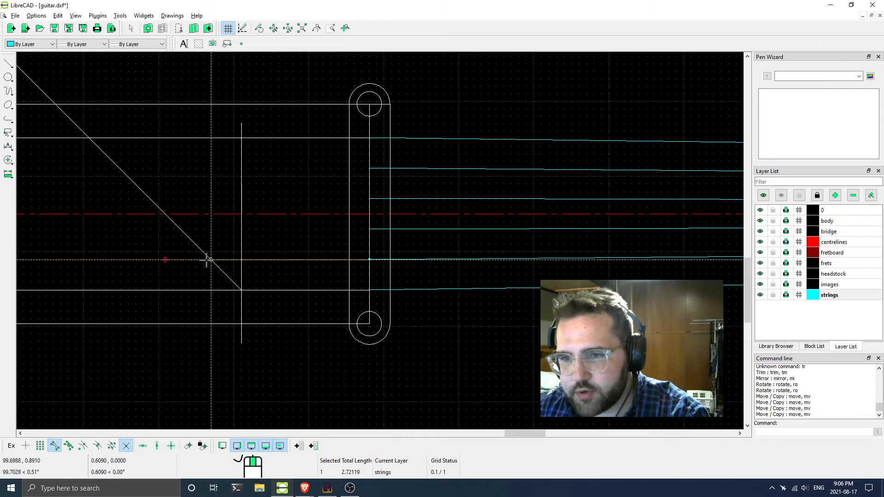
{"action": "scroll", "coordinate": [370, 262], "scroll_direction": "up", "scroll_amount": 2}
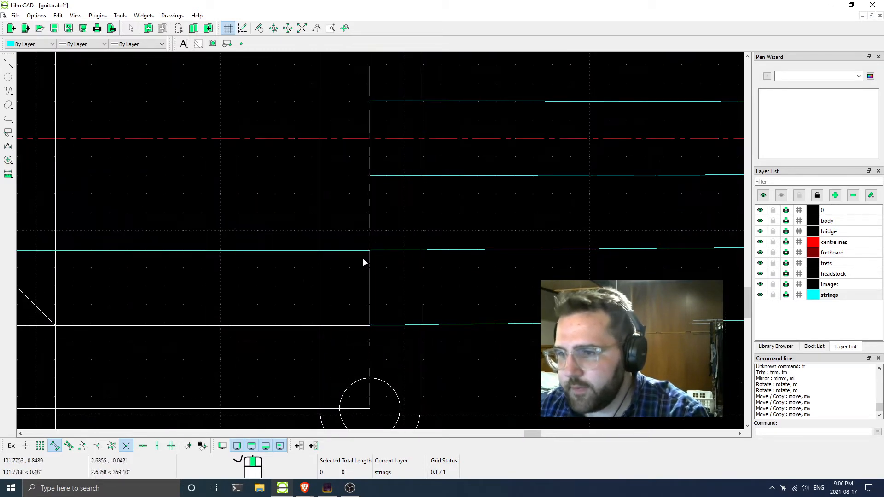
{"action": "scroll", "coordinate": [363, 260], "scroll_direction": "down", "scroll_amount": 3}
Draw the lower outer string's extension from the diagonal's lower end to the saddle line and delete its long guide line
{"action": "left_click", "coordinate": [8, 63]}
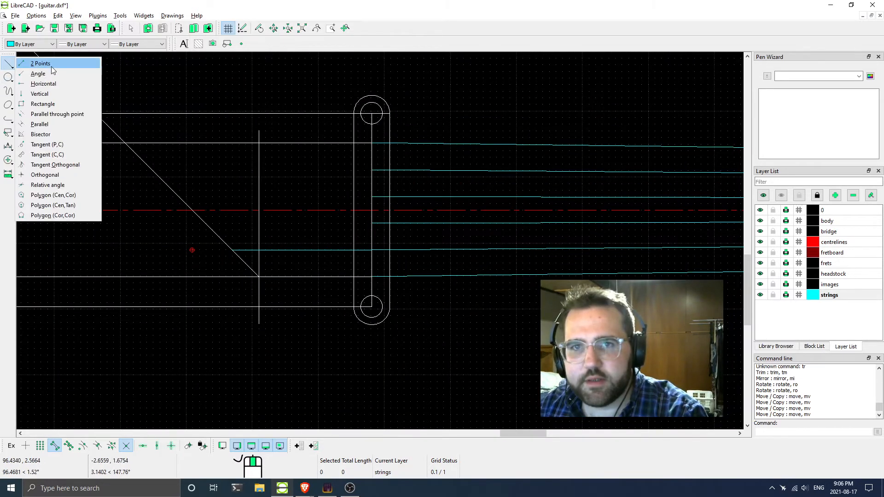
{"action": "left_click", "coordinate": [23, 62]}
{"action": "left_click", "coordinate": [259, 276]}
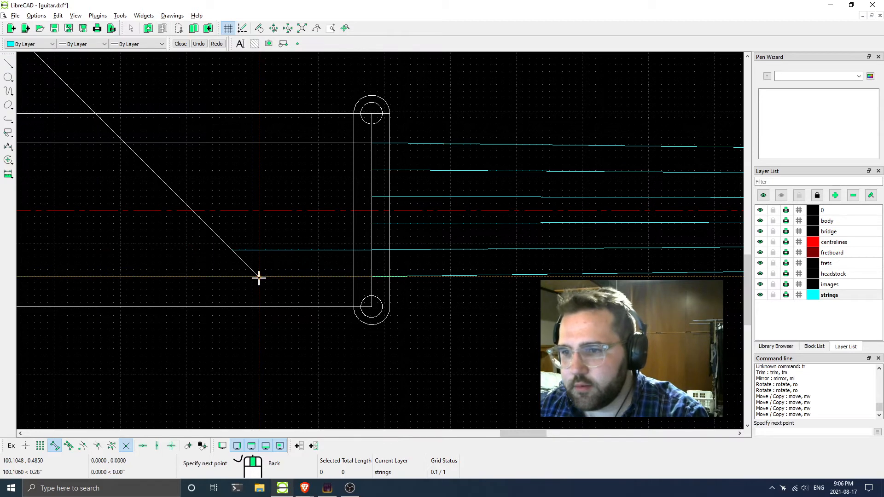
{"action": "left_click", "coordinate": [372, 276]}
{"action": "key", "text": "Escape"}
{"action": "scroll", "coordinate": [301, 286], "scroll_direction": "up", "scroll_amount": 1}
{"action": "scroll", "coordinate": [301, 287], "scroll_direction": "up", "scroll_amount": 1}
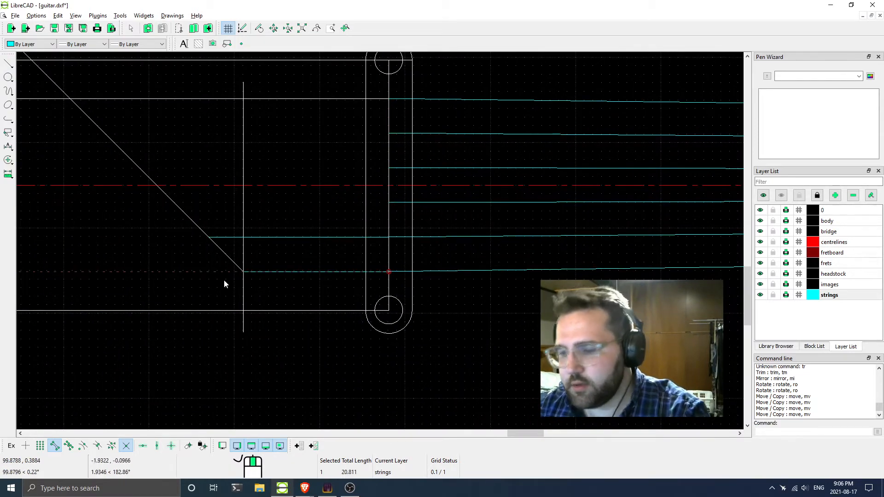
Draw a horizontal line about 2.72 units long from the third-lowest string's saddle-line end to beyond the diagonal
{"action": "scroll", "coordinate": [249, 257], "scroll_direction": "down", "scroll_amount": 4}
{"action": "scroll", "coordinate": [248, 258], "scroll_direction": "down", "scroll_amount": 3}
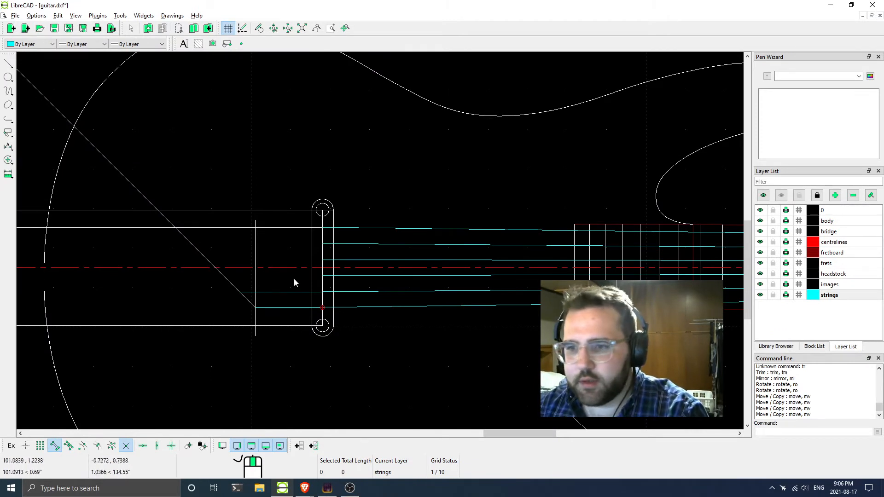
{"action": "left_click", "coordinate": [9, 63]}
{"action": "left_click", "coordinate": [53, 67]}
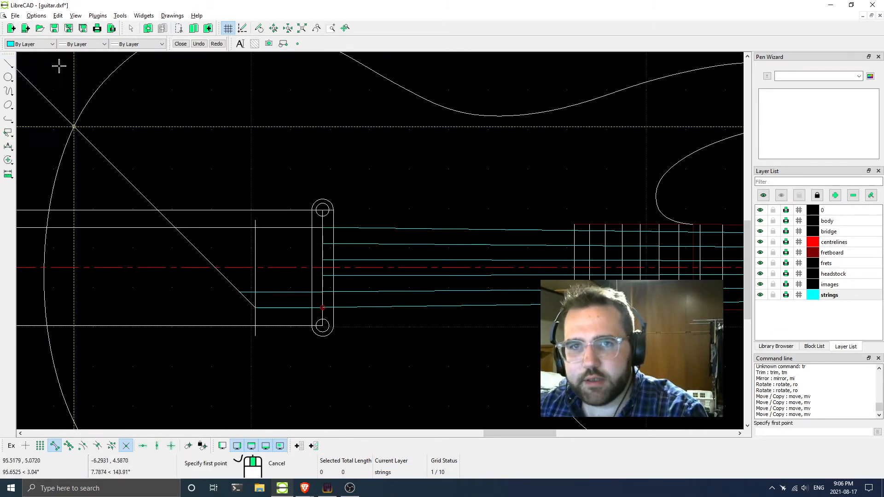
{"action": "left_click", "coordinate": [321, 275]}
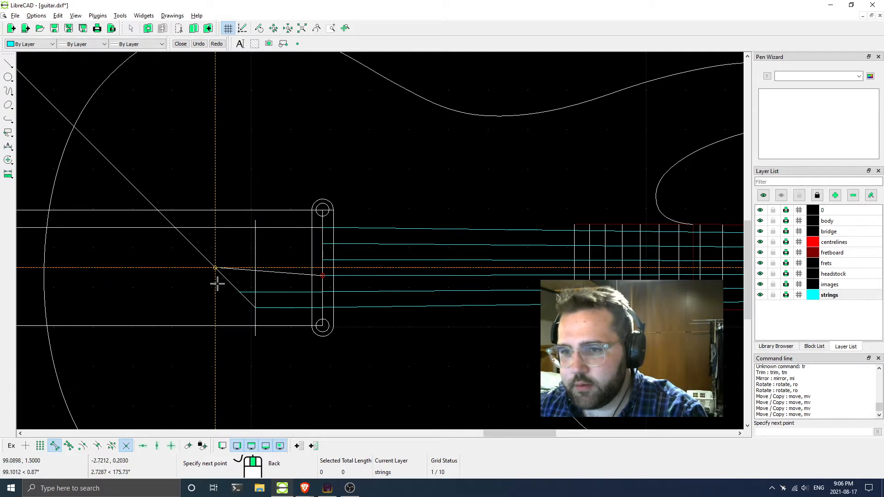
{"action": "left_click", "coordinate": [171, 446]}
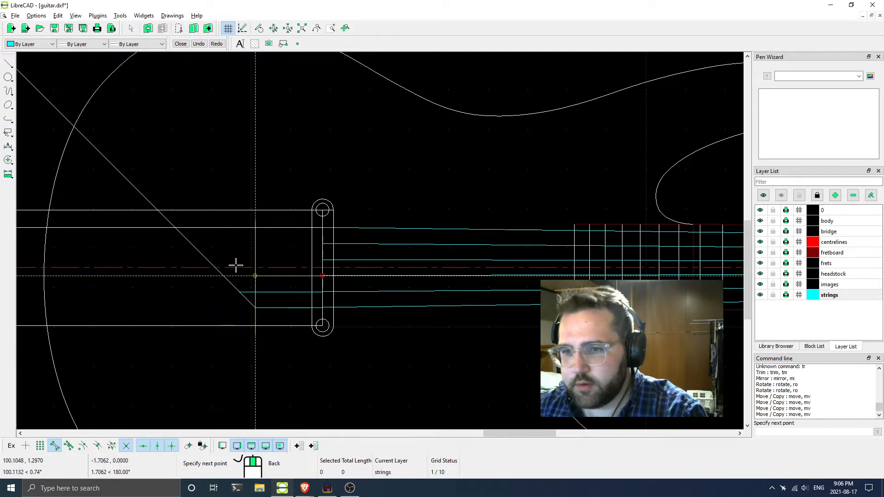
{"action": "left_click", "coordinate": [149, 266]}
{"action": "key", "text": "Escape"}
Shorten the third-lowest string's extension so its free end lies on the diagonal
{"action": "scroll", "coordinate": [243, 268], "scroll_direction": "up", "scroll_amount": 7}
{"action": "left_click", "coordinate": [266, 285]}
{"action": "scroll", "coordinate": [256, 283], "scroll_direction": "up", "scroll_amount": 4}
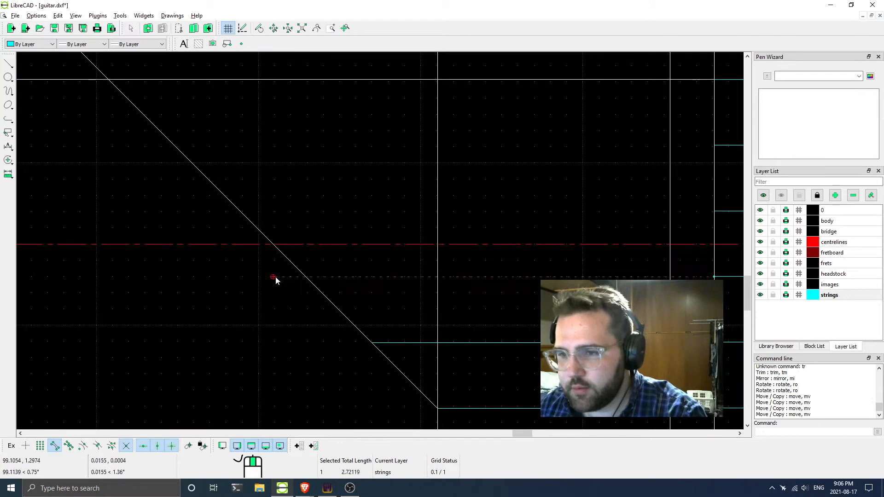
{"action": "left_click", "coordinate": [274, 276]}
{"action": "left_click", "coordinate": [305, 277]}
{"action": "scroll", "coordinate": [345, 295], "scroll_direction": "down", "scroll_amount": 5}
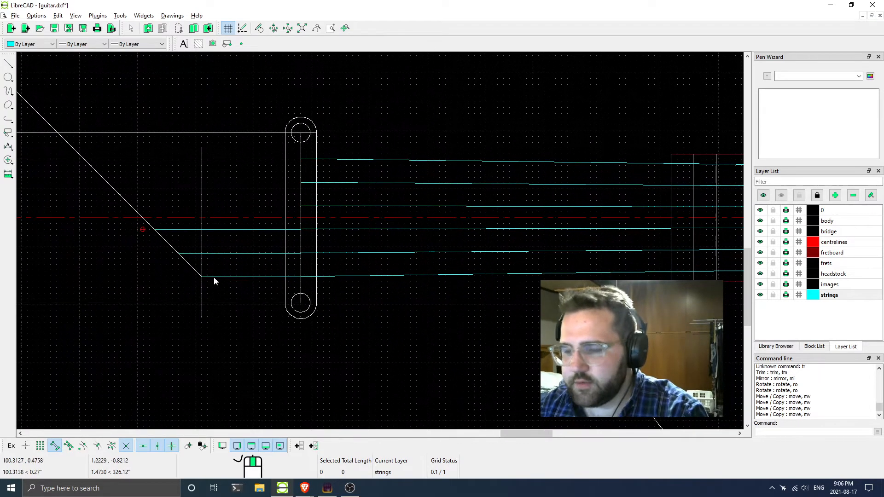
Try moving the diagonal's lower endpoint to the crossing of the copied vertical line and the centreline
{"action": "scroll", "coordinate": [213, 229], "scroll_direction": "down", "scroll_amount": 2}
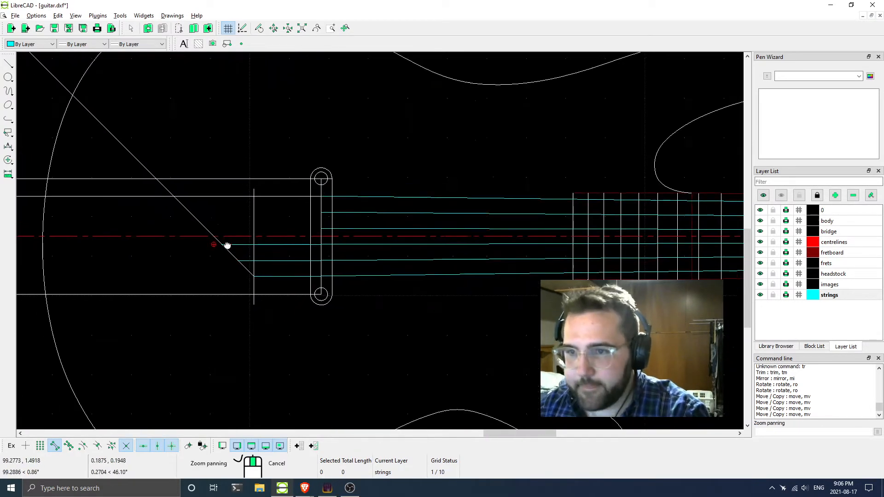
{"action": "left_click", "coordinate": [208, 237]}
{"action": "scroll", "coordinate": [288, 281], "scroll_direction": "up", "scroll_amount": 3}
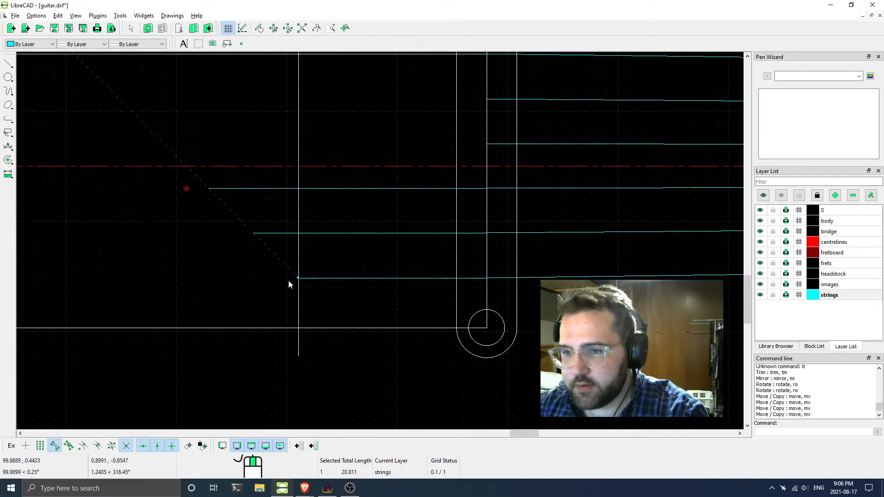
{"action": "scroll", "coordinate": [296, 278], "scroll_direction": "down", "scroll_amount": 1}
{"action": "left_click_drag", "start_coordinate": [258, 297], "coordinate": [265, 225]}
{"action": "left_click", "coordinate": [265, 228]}
{"action": "key", "text": "Escape"}
{"action": "middle_click_drag", "start_coordinate": [309, 260], "coordinate": [267, 283]}
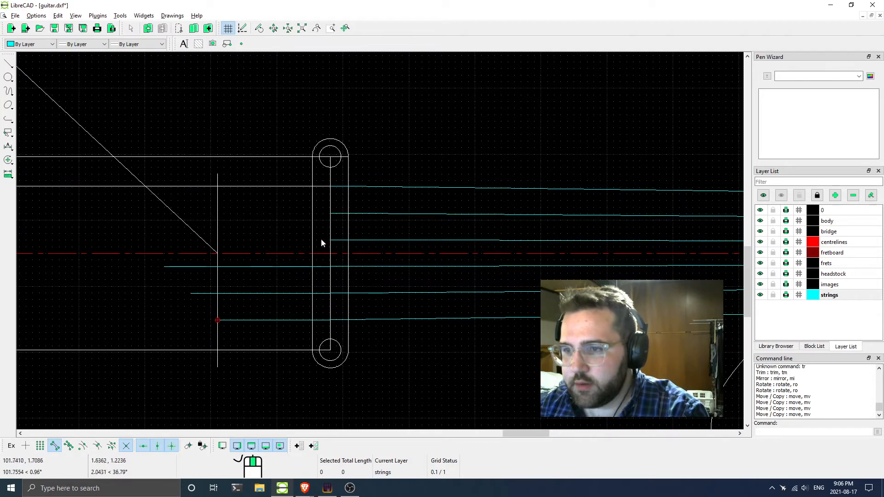
Undo the last move of the diagonal's lower endpoint
{"action": "left_click", "coordinate": [9, 63]}
{"action": "left_click", "coordinate": [28, 64]}
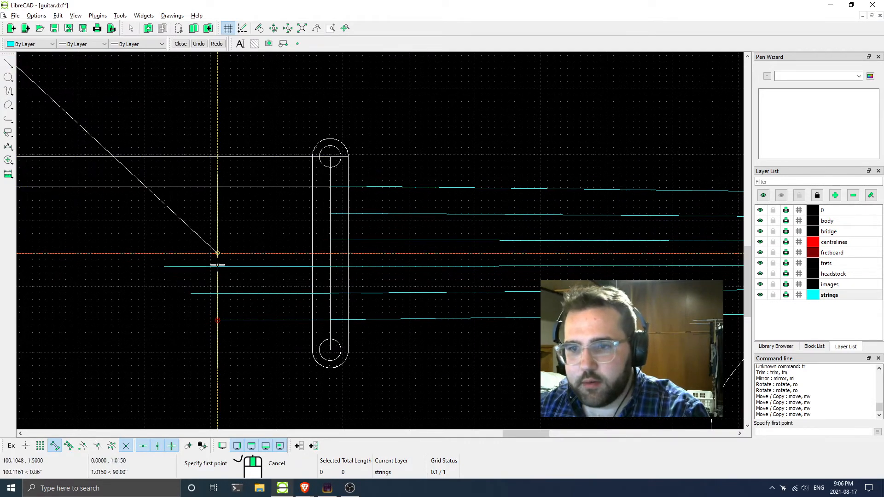
{"action": "key", "text": "Escape"}
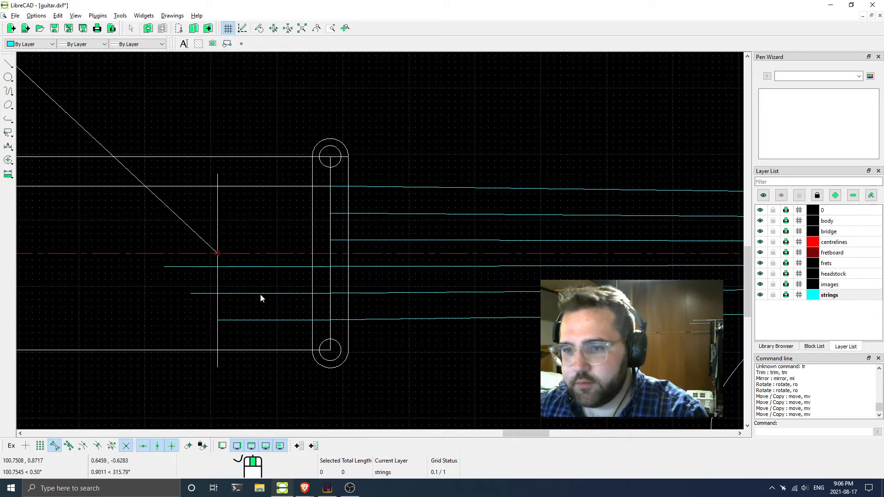
{"action": "key", "text": "ctrl+z"}
Draw a horizontal line from the string end just above the centreline at the saddle line to beyond the diagonal
{"action": "left_click", "coordinate": [9, 63]}
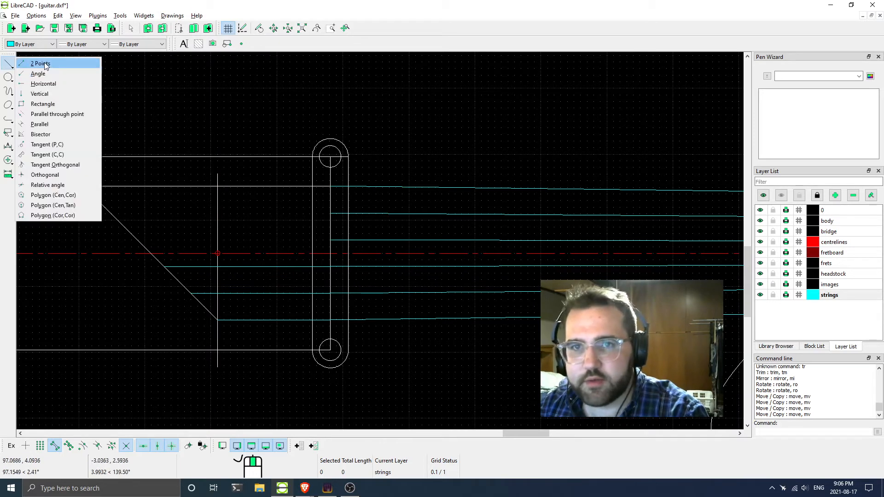
{"action": "left_click", "coordinate": [27, 64]}
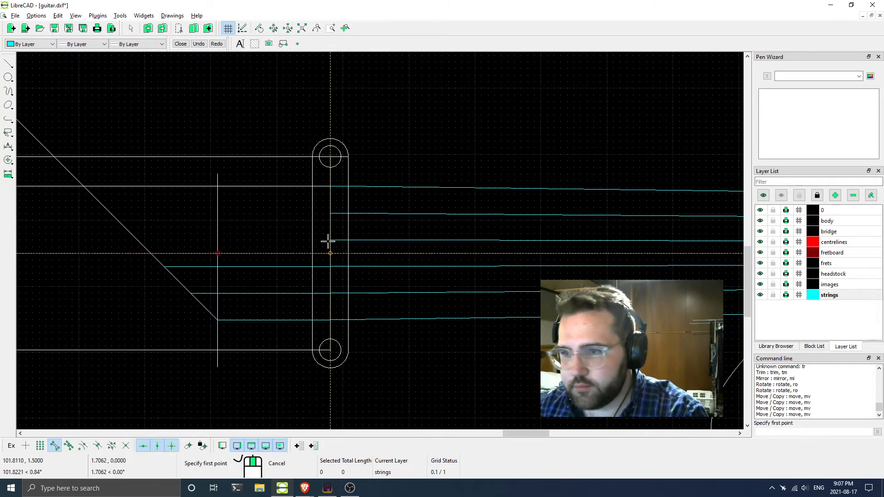
{"action": "left_click", "coordinate": [173, 445]}
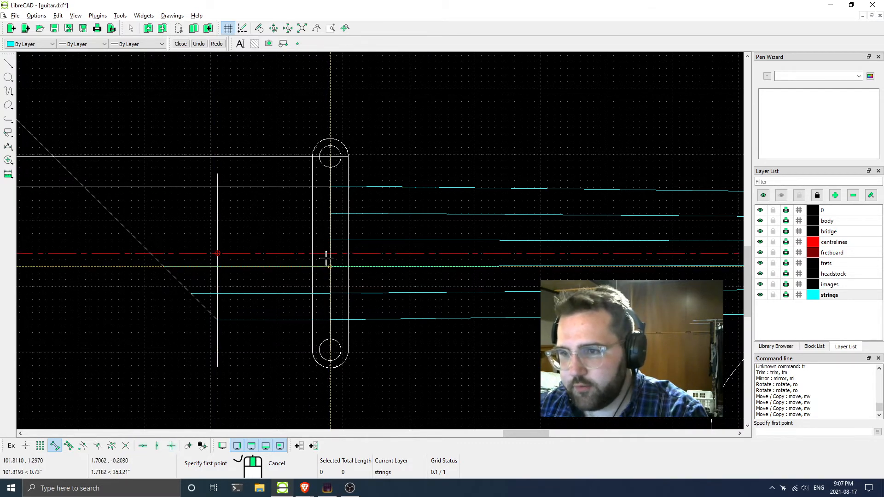
{"action": "left_click", "coordinate": [330, 240]}
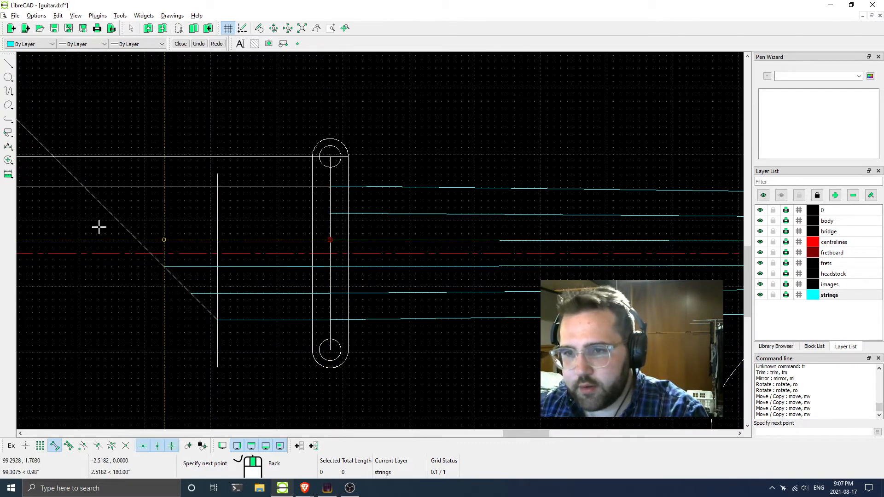
{"action": "scroll", "coordinate": [167, 256], "scroll_direction": "down", "scroll_amount": 5}
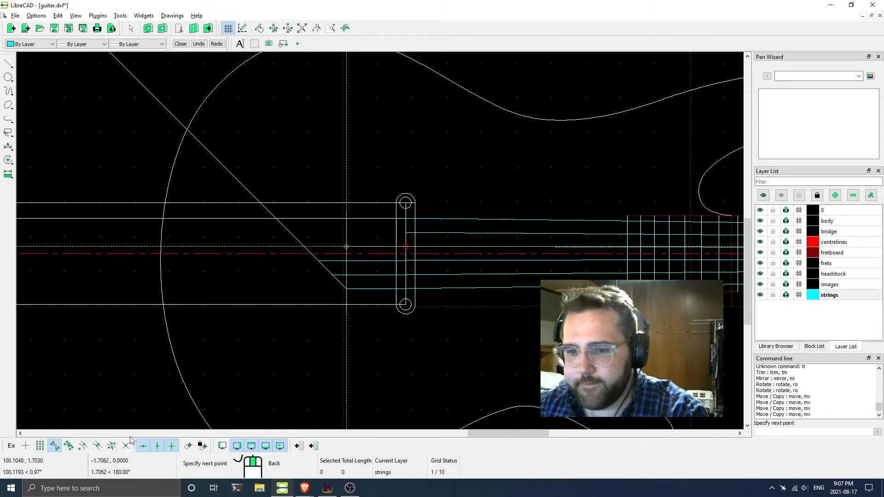
{"action": "left_click", "coordinate": [50, 446]}
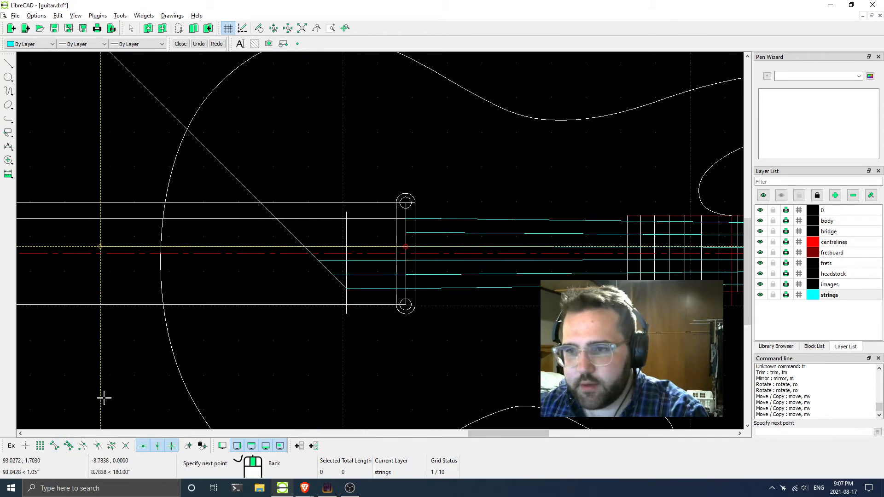
{"action": "left_click", "coordinate": [277, 247]}
{"action": "key", "text": "Escape"}
{"action": "scroll", "coordinate": [392, 276], "scroll_direction": "up", "scroll_amount": 2}
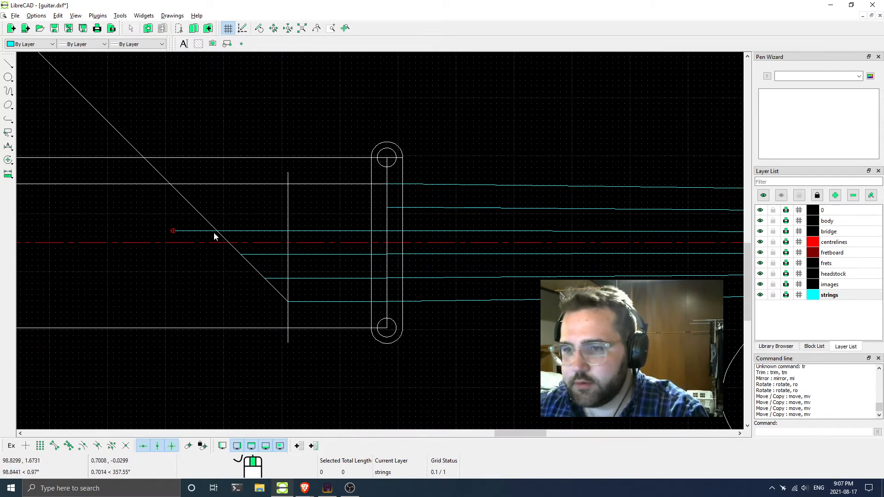
Copy the diagonal from its lower endpoint to where the vertical line meets the string extension just above the centreline, keeping the original
{"action": "left_click", "coordinate": [228, 232]}
{"action": "key", "text": "Escape"}
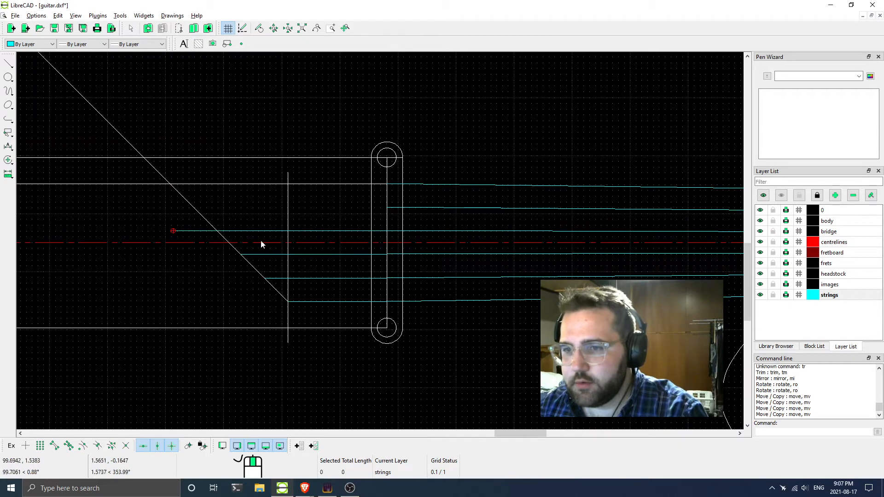
{"action": "left_click", "coordinate": [219, 233]}
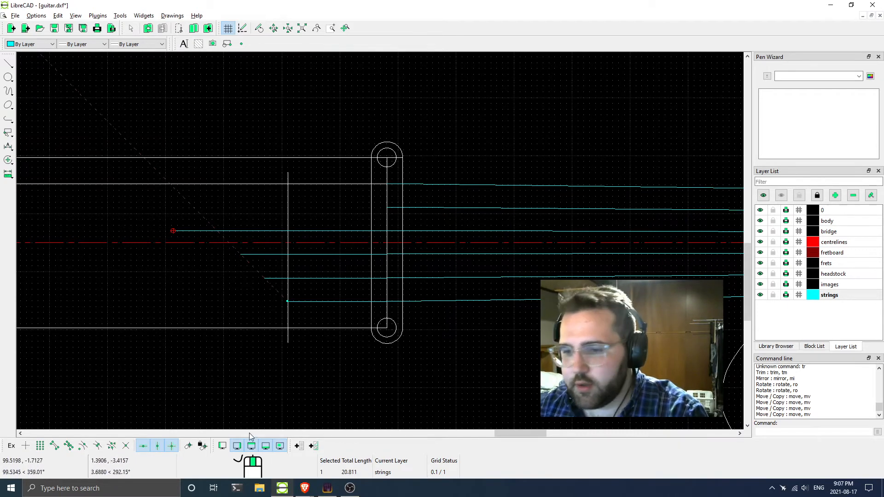
{"action": "right_click", "coordinate": [289, 304]}
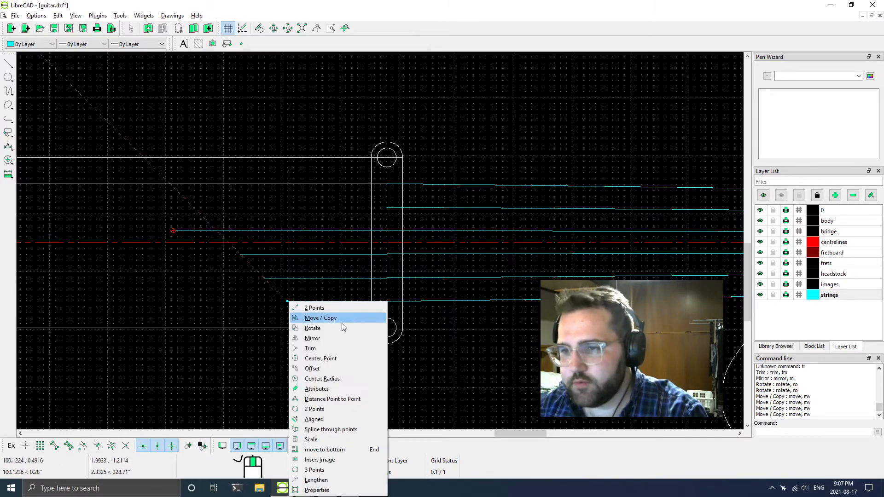
{"action": "left_click", "coordinate": [341, 319]}
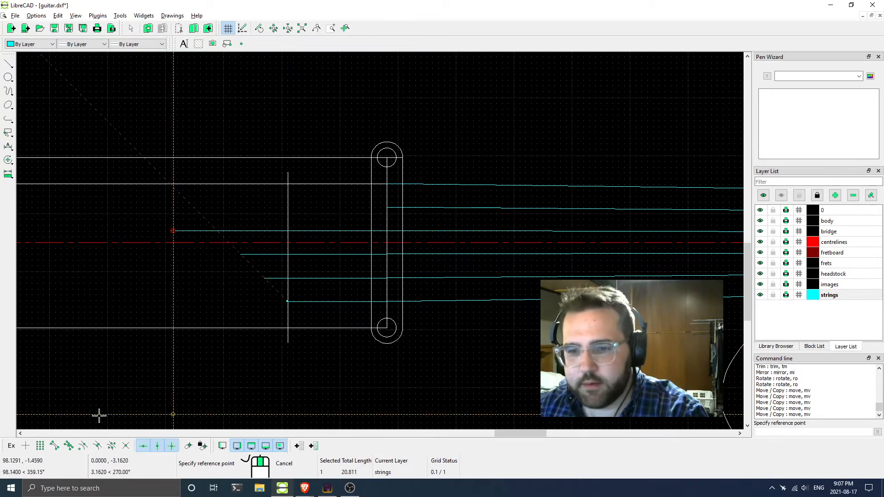
{"action": "left_click", "coordinate": [54, 445]}
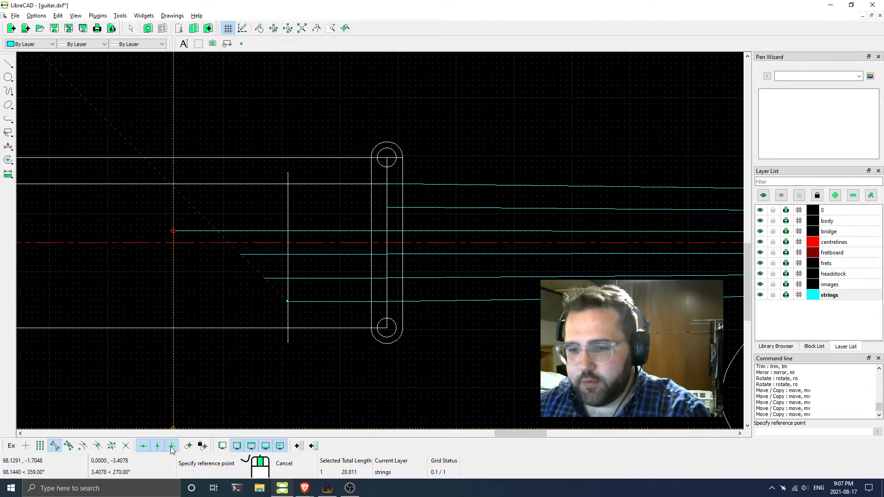
{"action": "left_click", "coordinate": [288, 300]}
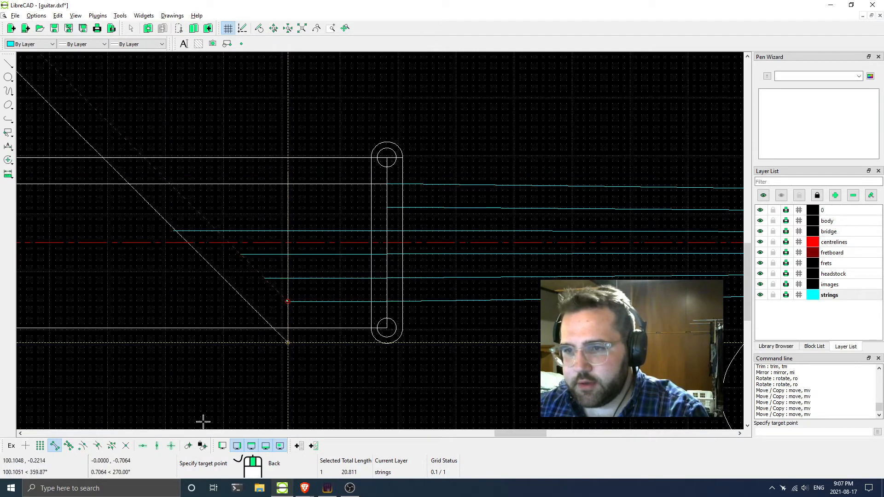
{"action": "left_click", "coordinate": [126, 446]}
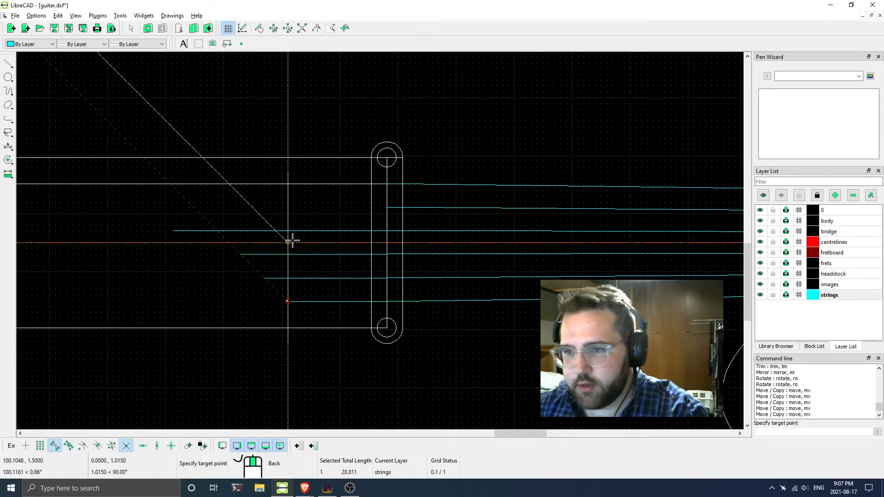
{"action": "left_click", "coordinate": [288, 231]}
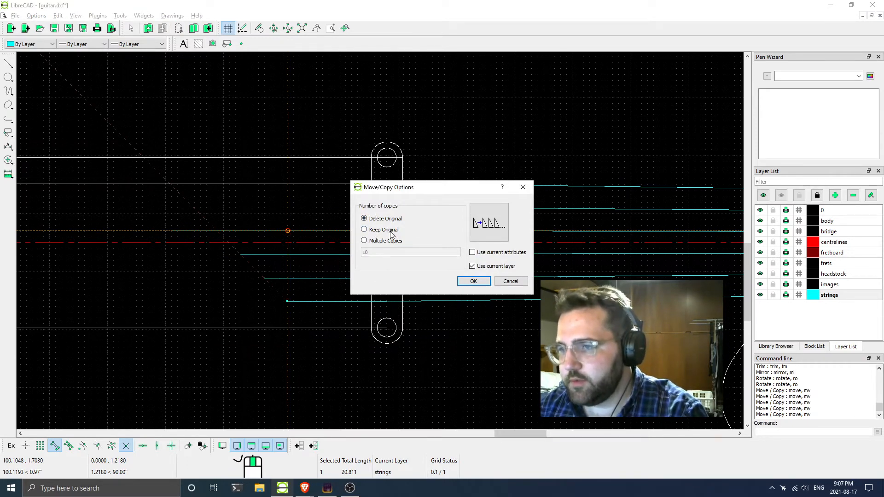
{"action": "left_click", "coordinate": [466, 283]}
Shorten the string extension just above the centreline so its free end lies at the copied diagonal's lower endpoint
{"action": "scroll", "coordinate": [285, 226], "scroll_direction": "up", "scroll_amount": 3}
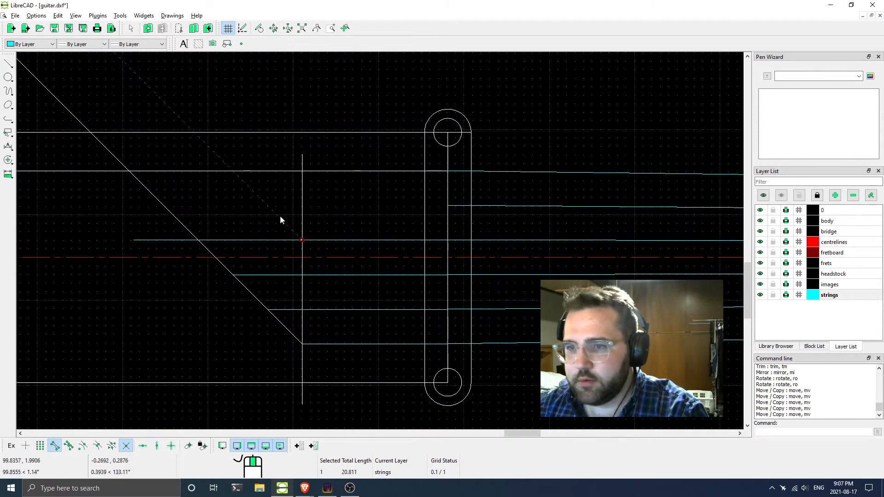
{"action": "left_click", "coordinate": [197, 241]}
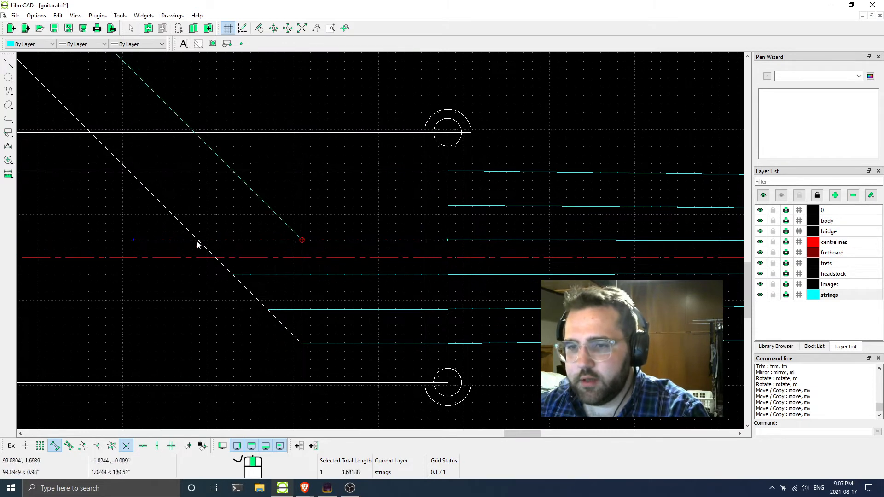
{"action": "left_click", "coordinate": [133, 240]}
{"action": "left_click", "coordinate": [304, 240]}
Draw a horizontal extension from the second-highest string's end at the saddle line and shorten it to the copied diagonal
{"action": "scroll", "coordinate": [396, 239], "scroll_direction": "down", "scroll_amount": 1}
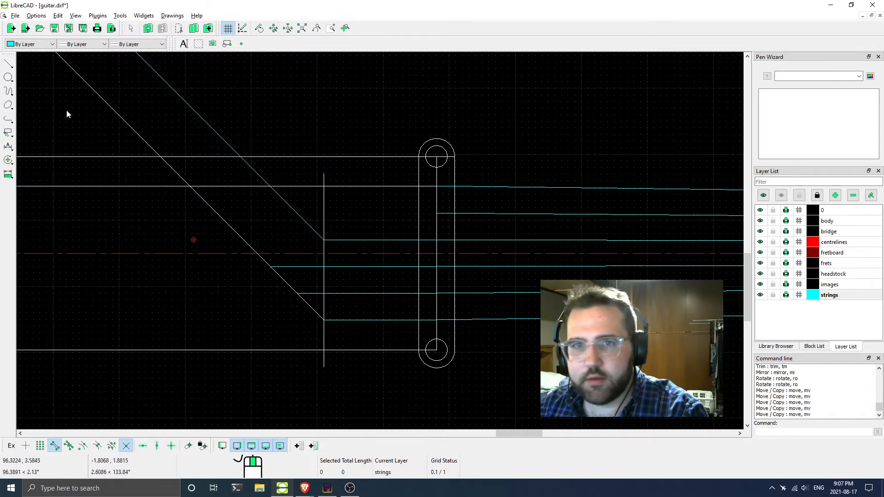
{"action": "left_click", "coordinate": [9, 64]}
{"action": "left_click", "coordinate": [36, 63]}
{"action": "left_click", "coordinate": [436, 213]}
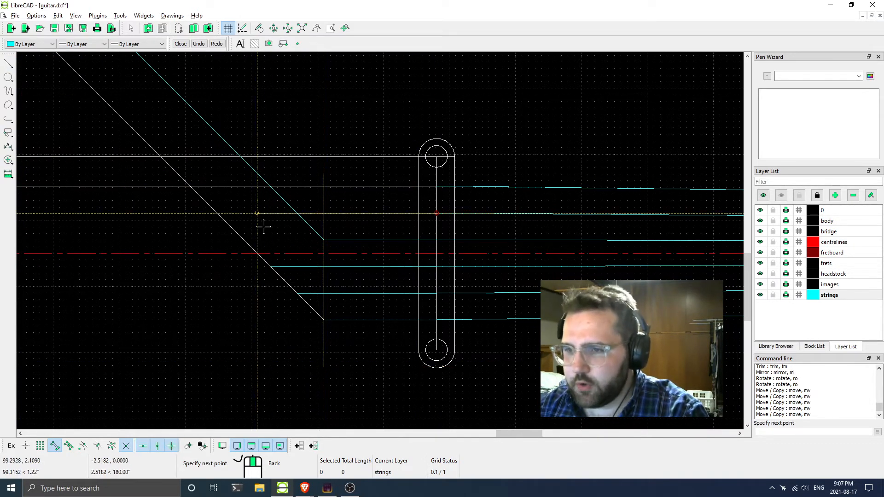
{"action": "left_click", "coordinate": [266, 213]}
{"action": "right_click", "coordinate": [218, 302]}
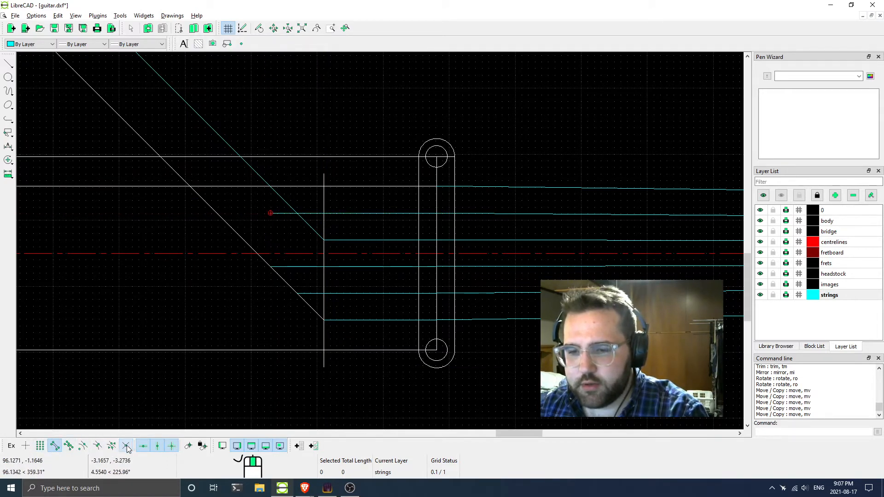
{"action": "left_click", "coordinate": [275, 213]}
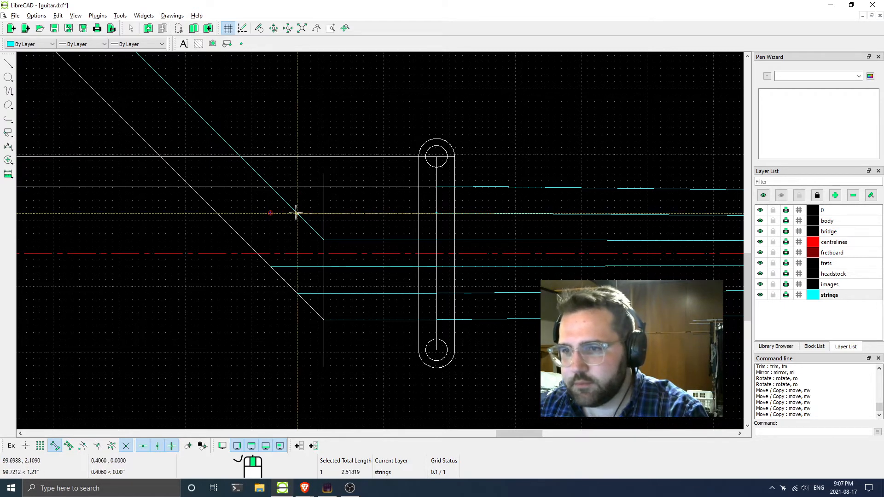
Replace the long horizontal construction line at the topmost string with a horizontal extension from the saddle line to beyond the copied diagonal
{"action": "left_click", "coordinate": [392, 186]}
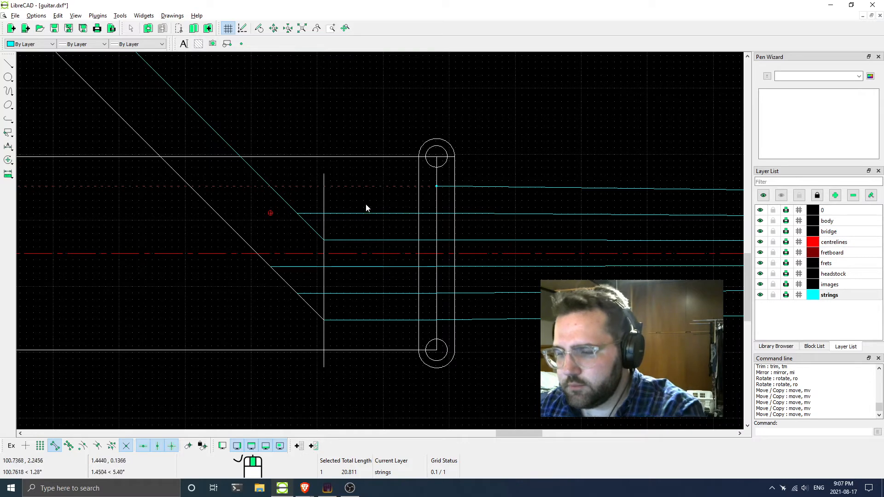
{"action": "left_click", "coordinate": [12, 66]}
{"action": "left_click", "coordinate": [53, 64]}
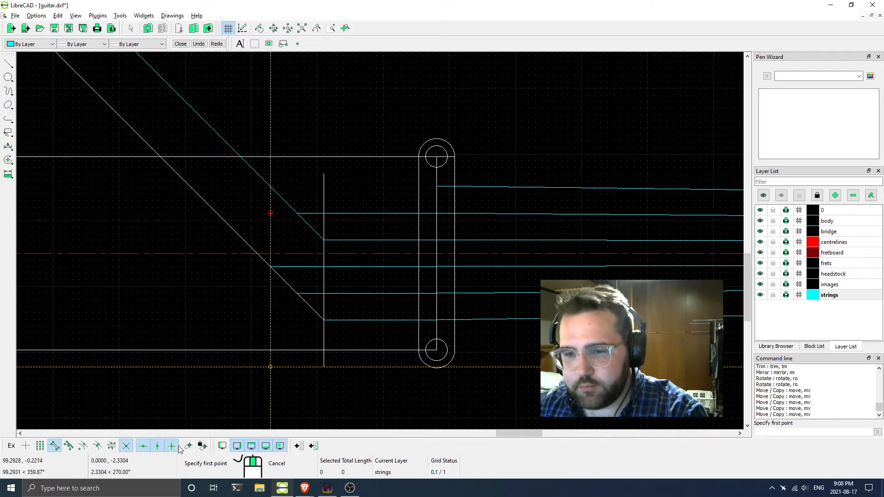
{"action": "left_click", "coordinate": [436, 186]}
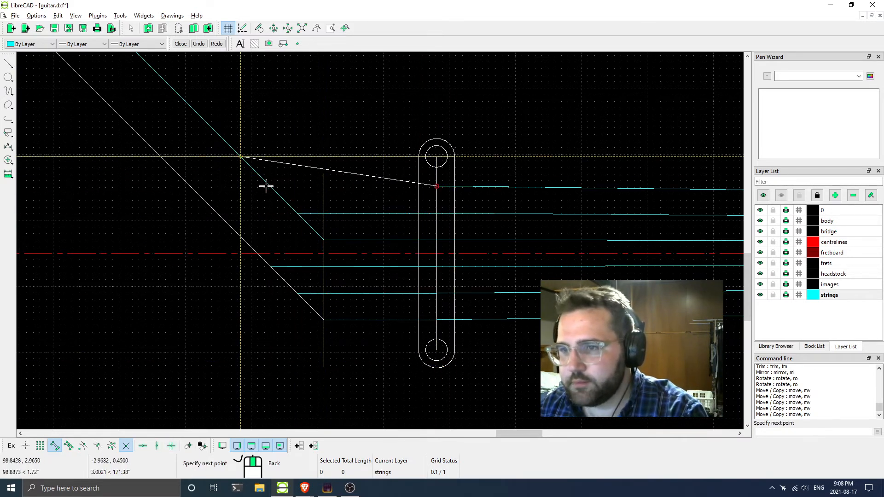
{"action": "left_click", "coordinate": [171, 445]}
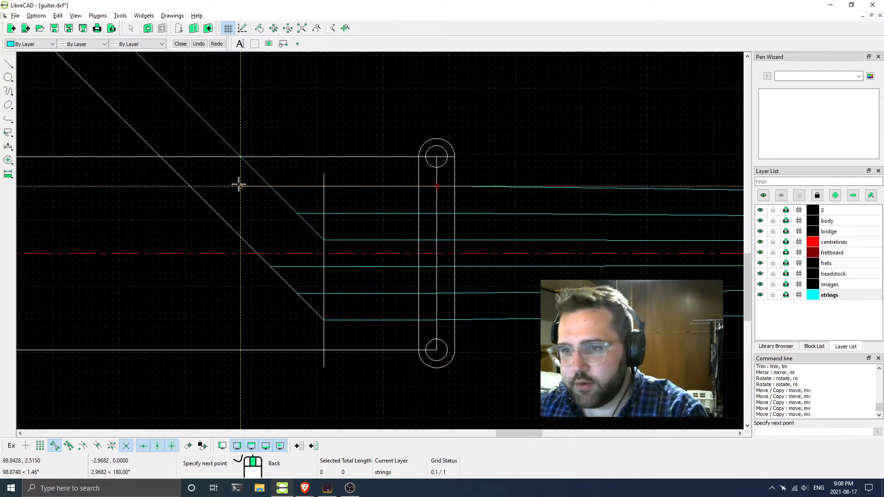
{"action": "left_click", "coordinate": [238, 185]}
{"action": "right_click", "coordinate": [276, 193]}
{"action": "right_click", "coordinate": [360, 214]}
Shorten the topmost string's extension so its free end lies on the copied diagonal
{"action": "scroll", "coordinate": [256, 187], "scroll_direction": "up", "scroll_amount": 3}
{"action": "left_click", "coordinate": [253, 193]}
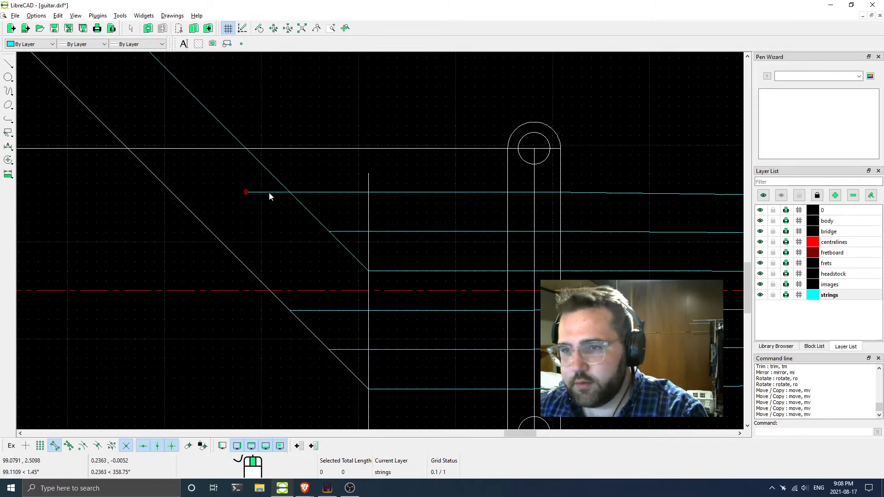
{"action": "left_click_drag", "start_coordinate": [246, 191], "coordinate": [290, 192]}
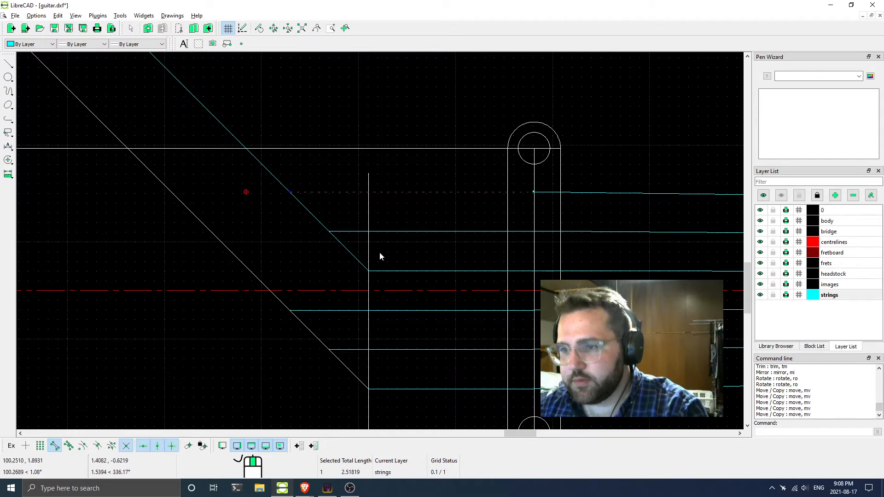
{"action": "key", "text": "Escape"}
Delete the copied diagonal, the original diagonal and the vertical construction line behind the bridge
{"action": "scroll", "coordinate": [325, 233], "scroll_direction": "down", "scroll_amount": 5}
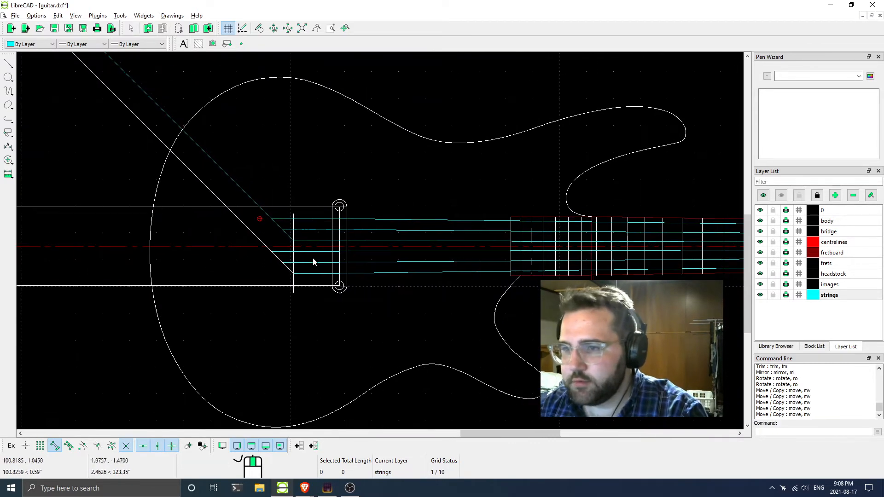
{"action": "left_click", "coordinate": [259, 218]}
{"action": "key", "text": "Delete"}
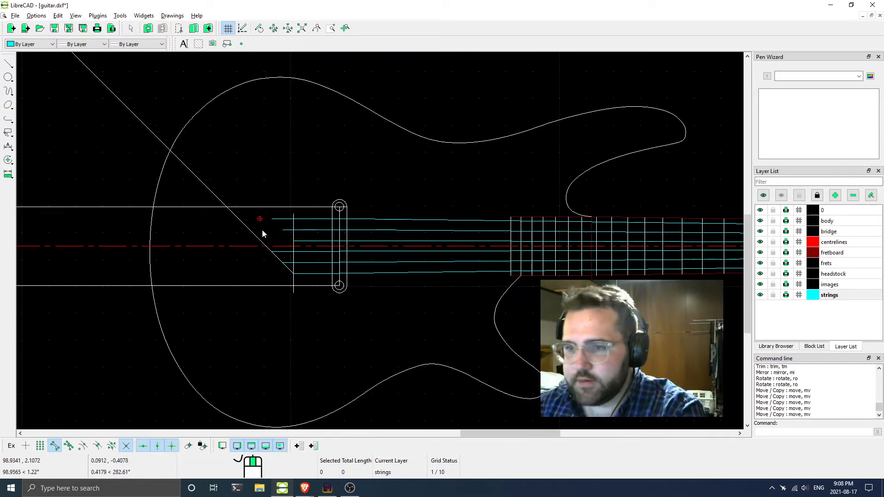
{"action": "left_click", "coordinate": [259, 237]}
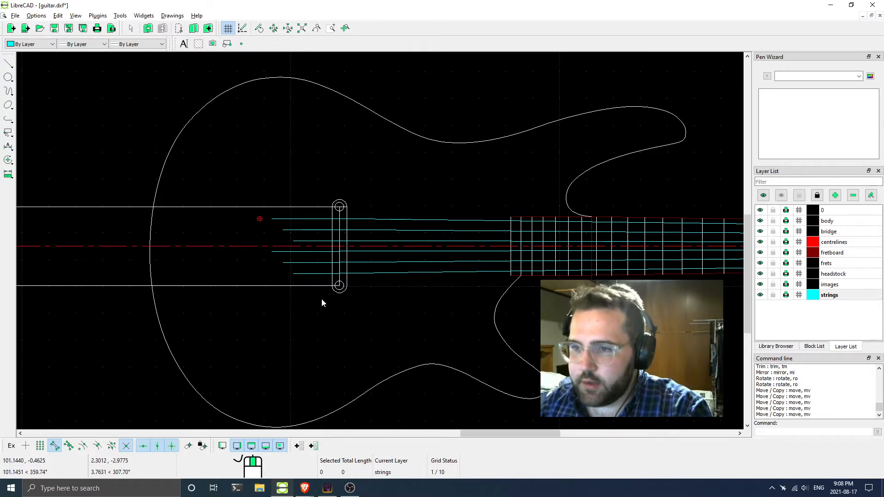
Delete the two long horizontal construction lines running back from the bridge's post holes
{"action": "scroll", "coordinate": [322, 276], "scroll_direction": "up", "scroll_amount": 2}
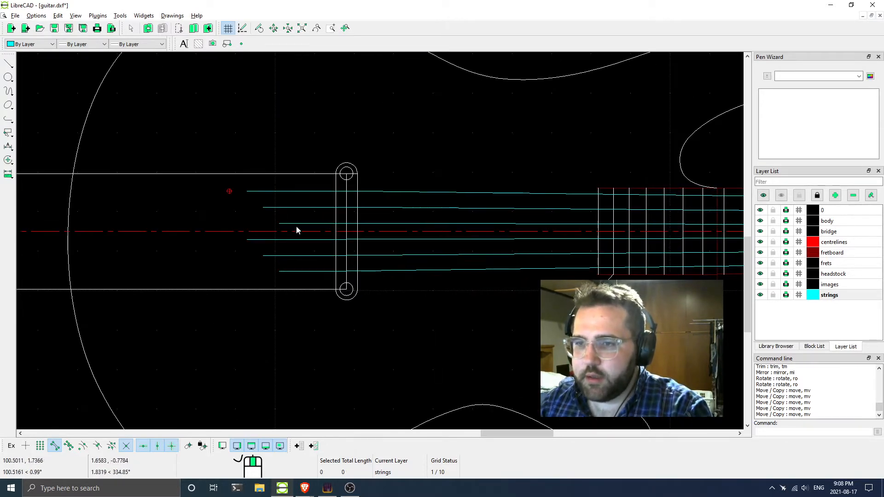
{"action": "scroll", "coordinate": [311, 254], "scroll_direction": "down", "scroll_amount": 2}
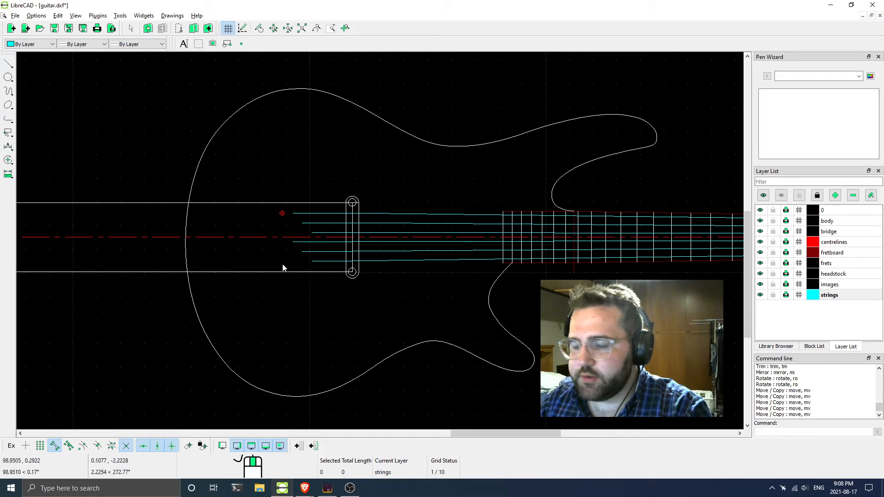
{"action": "left_click", "coordinate": [309, 273]}
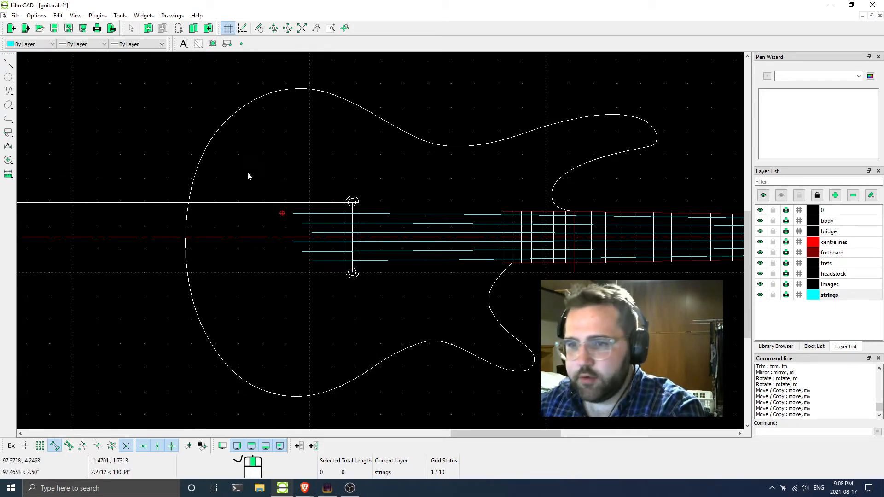
{"action": "scroll", "coordinate": [389, 256], "scroll_direction": "down", "scroll_amount": 2}
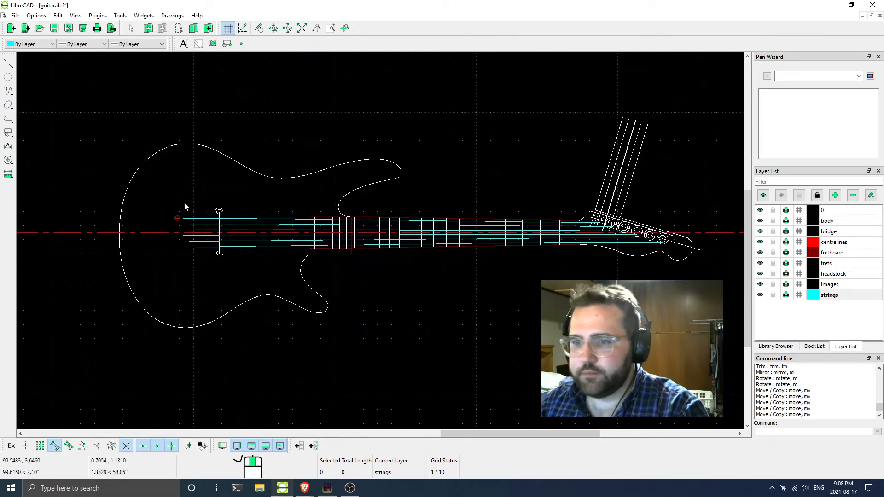
Make body the current layer and choose the circle tool defined by centre and point
{"action": "scroll", "coordinate": [207, 235], "scroll_direction": "up", "scroll_amount": 5}
{"action": "scroll", "coordinate": [238, 256], "scroll_direction": "down", "scroll_amount": 3}
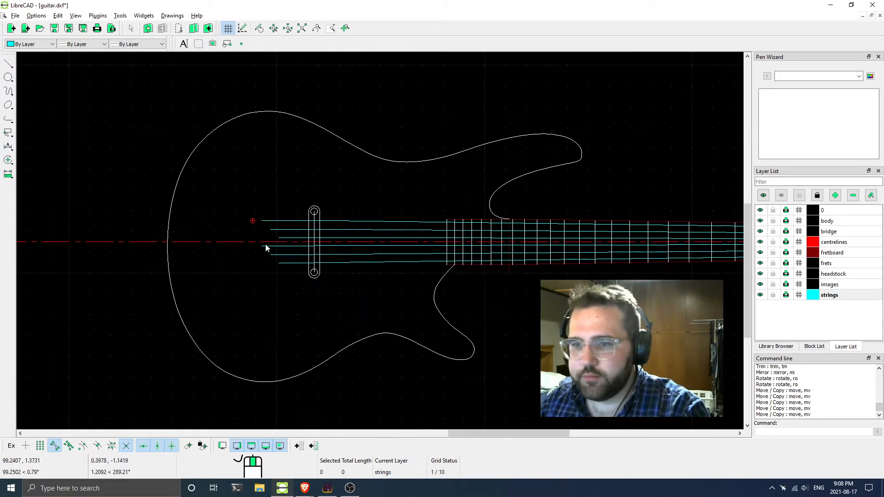
{"action": "scroll", "coordinate": [264, 239], "scroll_direction": "up", "scroll_amount": 1}
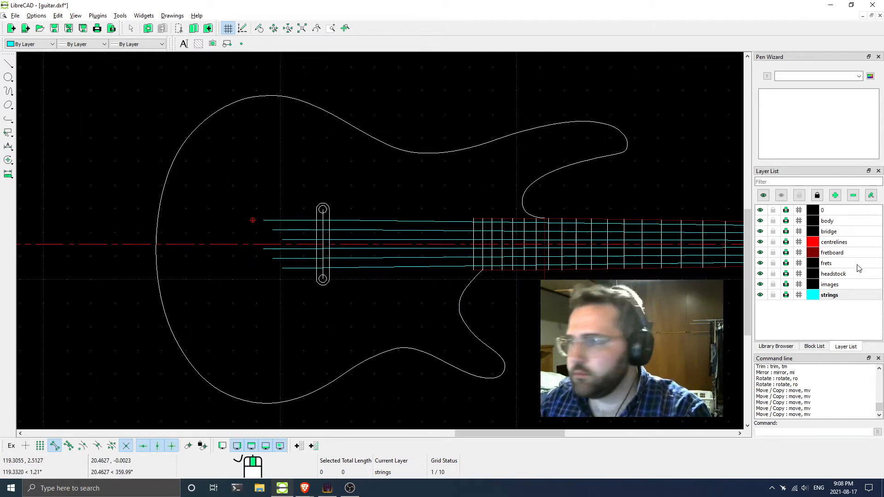
{"action": "left_click", "coordinate": [827, 221]}
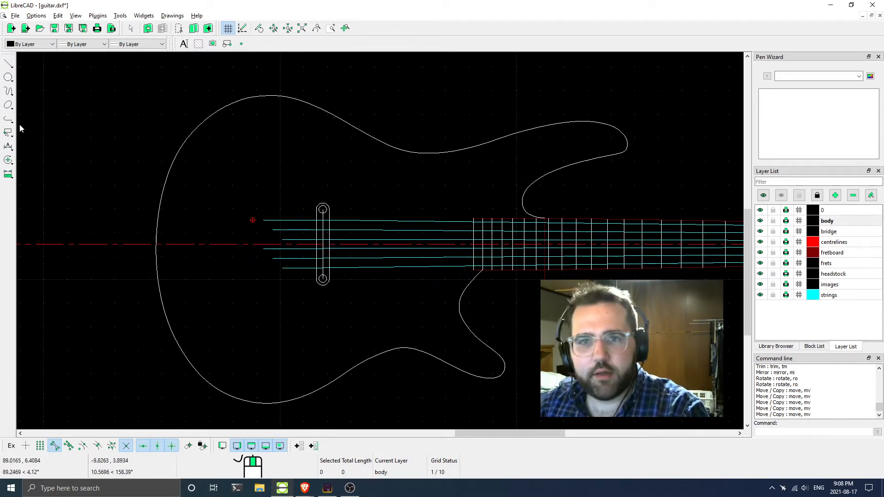
{"action": "left_click", "coordinate": [9, 77]}
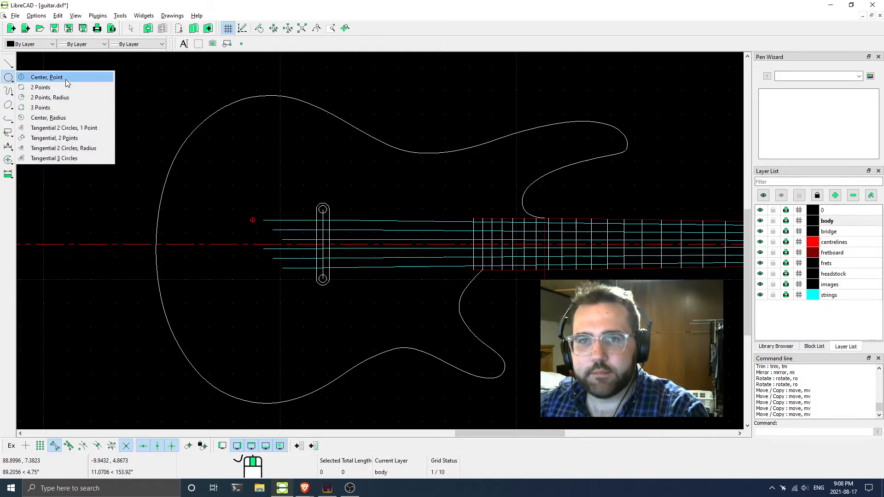
{"action": "left_click", "coordinate": [66, 79]}
Switch to the browser with the StewMac page and search the store for "stringthrough ferrules"
{"action": "mouse_move", "coordinate": [307, 491]}
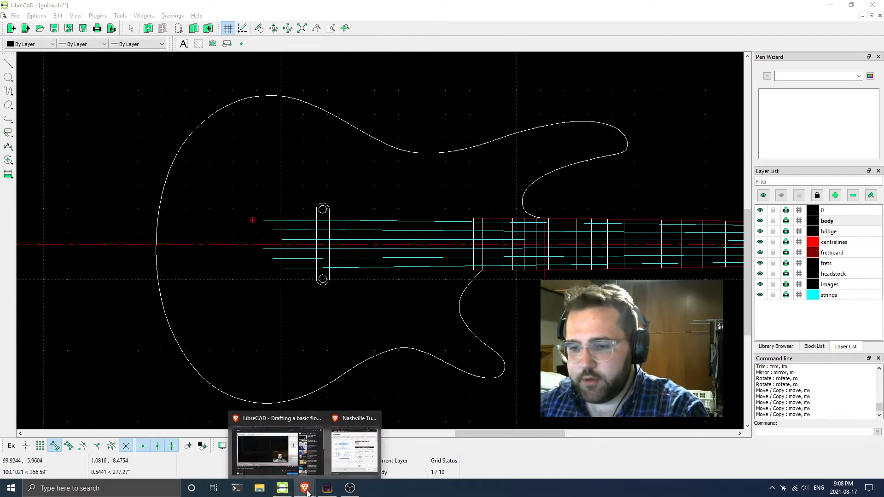
{"action": "left_click", "coordinate": [354, 449]}
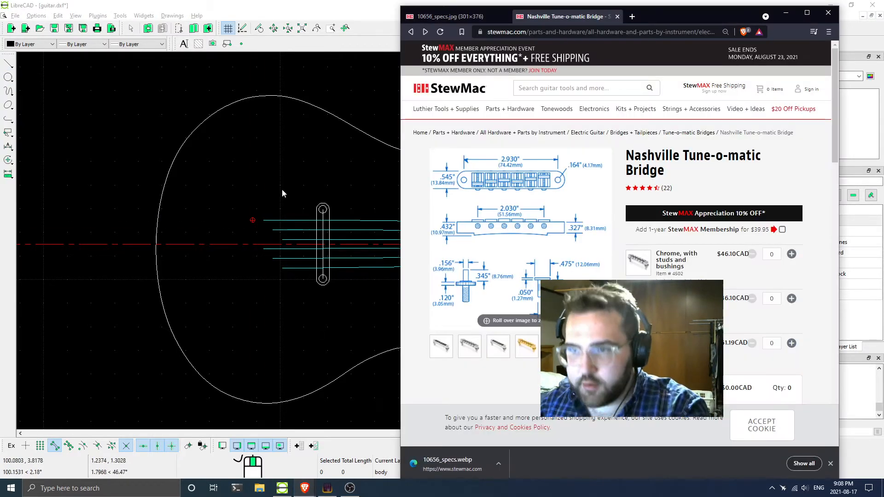
{"action": "left_click", "coordinate": [565, 92]}
{"action": "type", "text": "stringthr"}
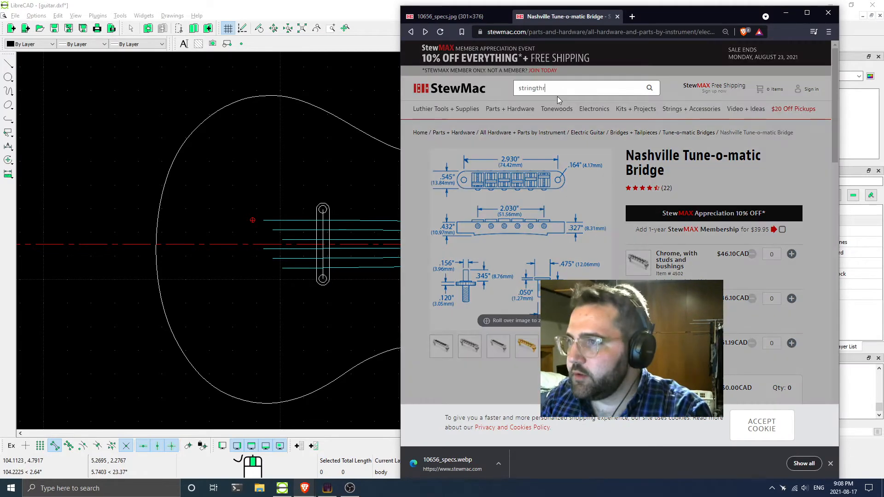
{"action": "key", "text": "BackSpace"}
{"action": "key", "text": "BackSpace"}
{"action": "key", "text": "BackSpace"}
{"action": "type", "text": "through "}
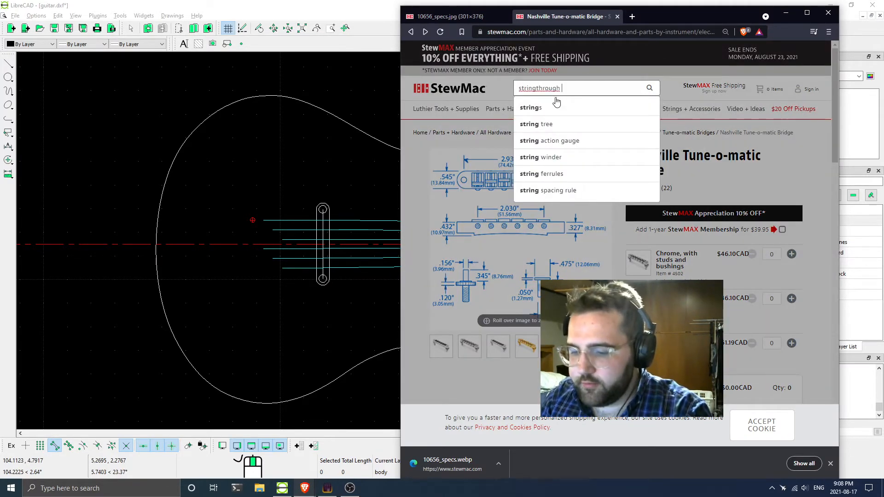
{"action": "type", "text": "ferrules"}
{"action": "key", "text": "Return"}
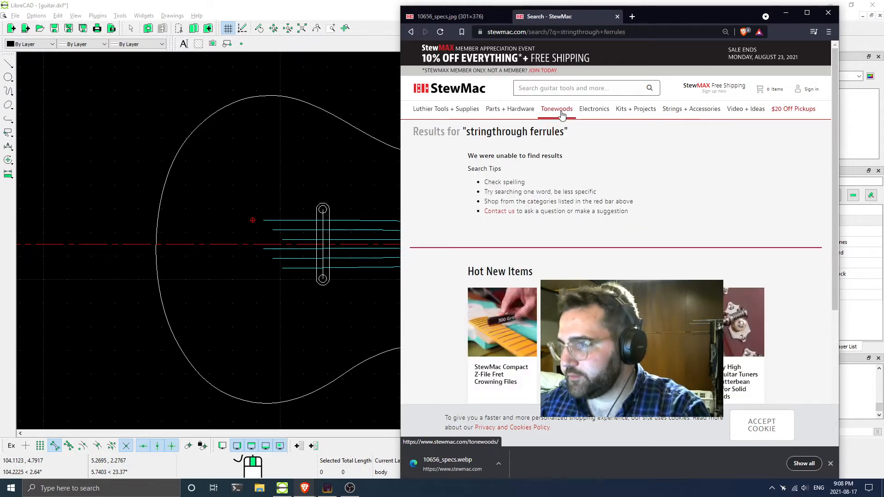
Broaden the store search to just "ferrules"
{"action": "left_click_drag", "start_coordinate": [465, 132], "coordinate": [593, 133]}
{"action": "left_click", "coordinate": [548, 72]}
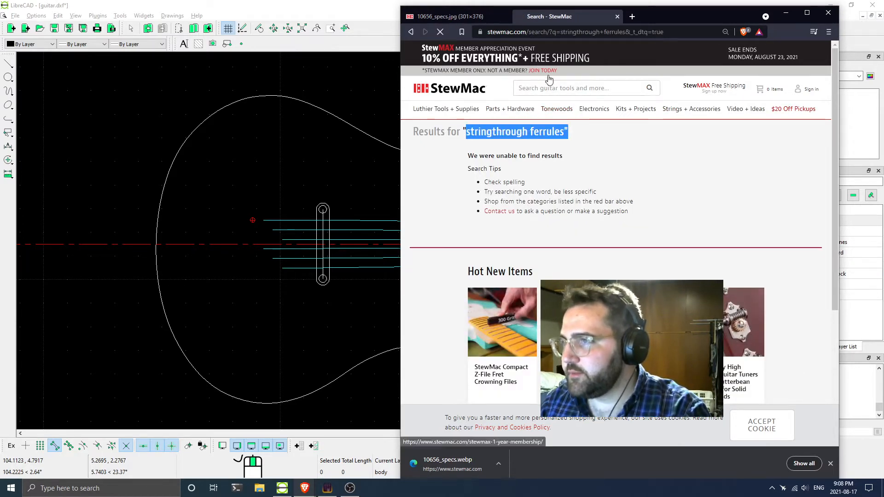
{"action": "left_click", "coordinate": [554, 90]}
{"action": "type", "text": "f"}
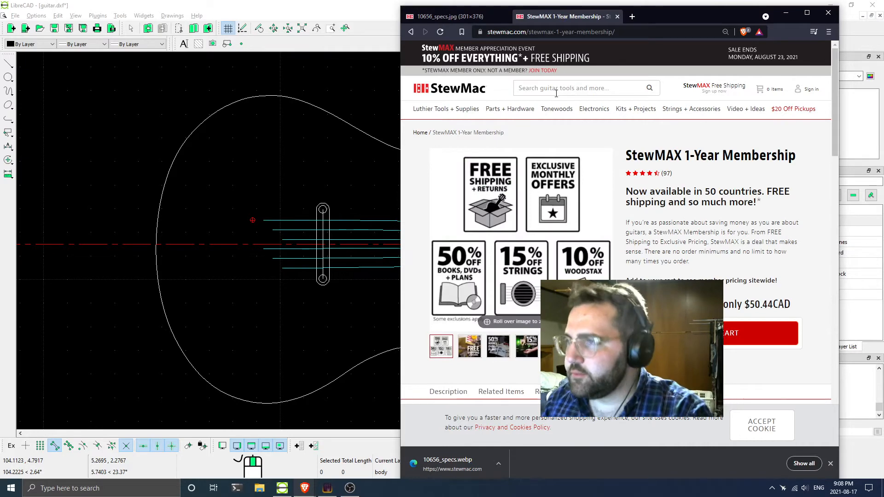
{"action": "left_click", "coordinate": [554, 91]}
{"action": "type", "text": "ferrules"}
{"action": "key", "text": "Return"}
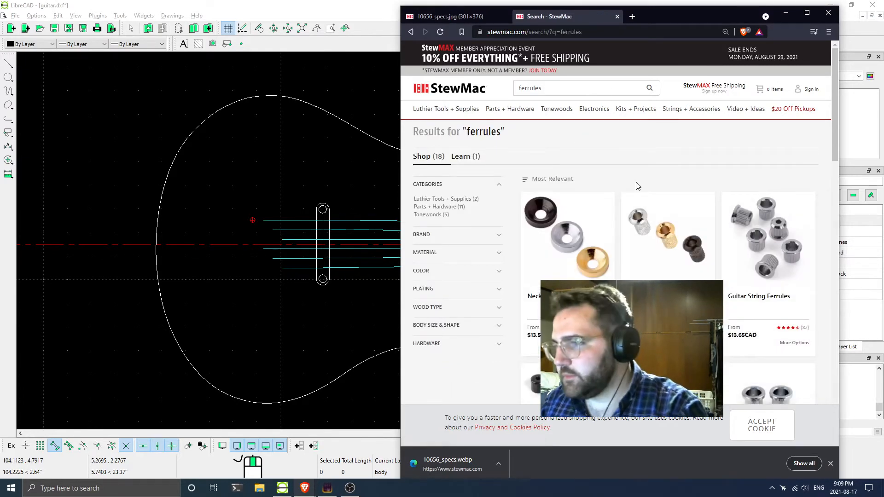
Open the String-thru Top Ferrules product page and read its description for the required mounting hole diameter
{"action": "scroll", "coordinate": [724, 201], "scroll_direction": "down", "scroll_amount": 2}
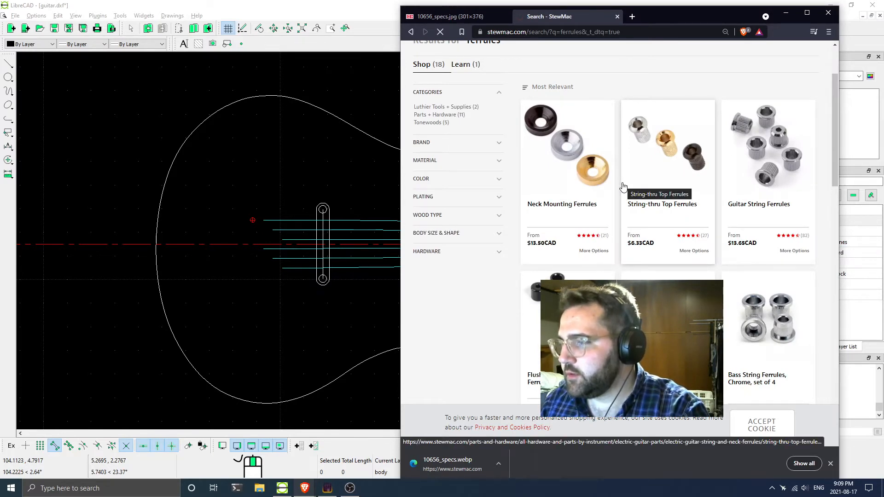
{"action": "left_click", "coordinate": [623, 186]}
{"action": "scroll", "coordinate": [612, 230], "scroll_direction": "down", "scroll_amount": 7}
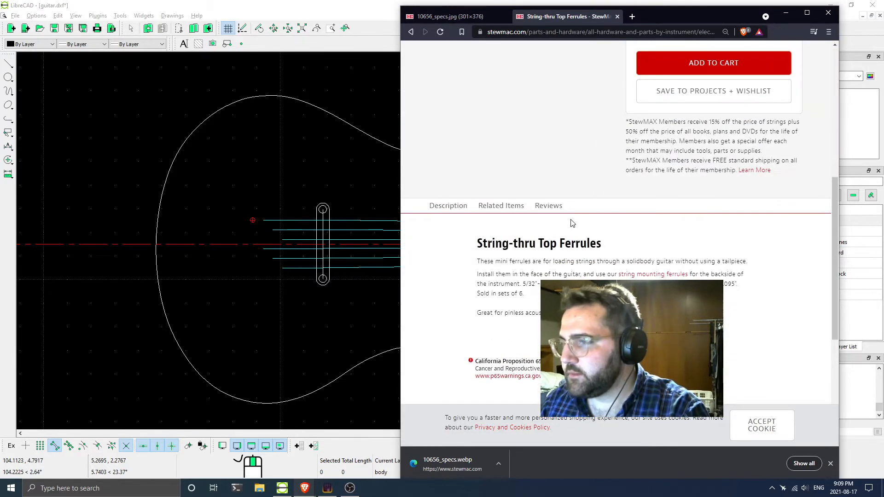
{"action": "scroll", "coordinate": [595, 244], "scroll_direction": "up", "scroll_amount": 4}
{"action": "scroll", "coordinate": [562, 220], "scroll_direction": "up", "scroll_amount": 3}
{"action": "scroll", "coordinate": [548, 244], "scroll_direction": "down", "scroll_amount": 8}
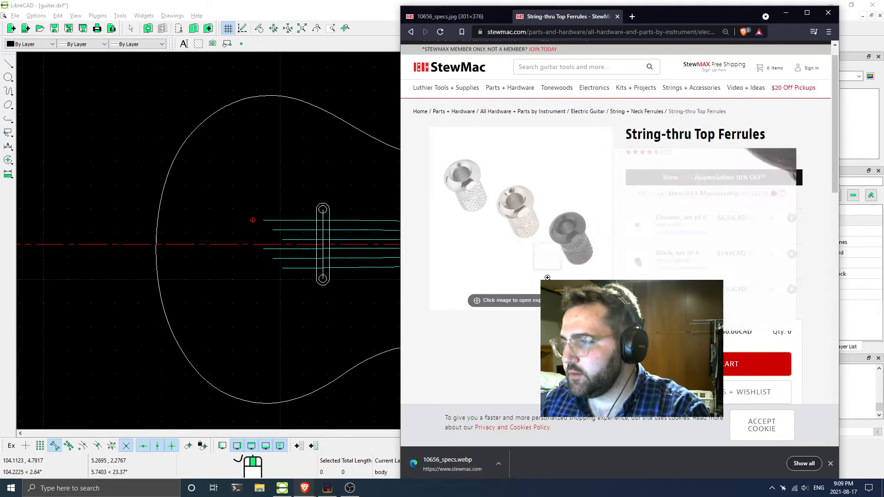
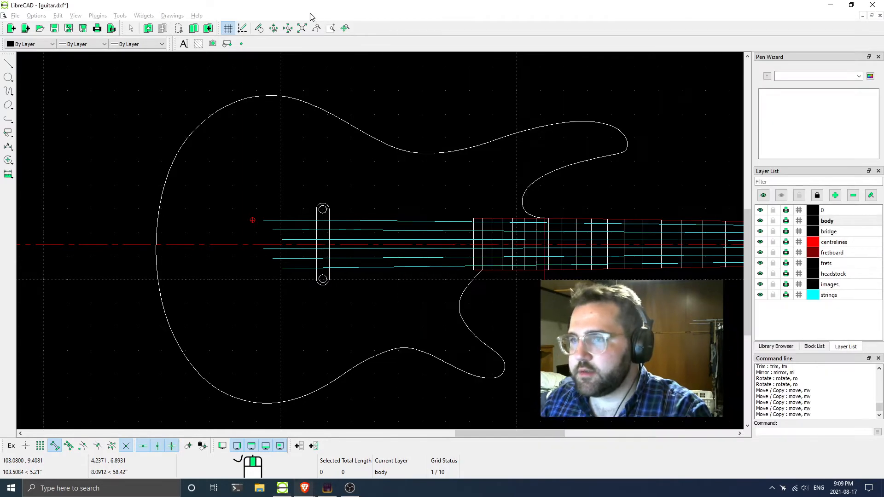
Return to LibreCAD, start a circle by centre and radius with radius 5/32, and turn off intersection snapping
{"action": "left_click", "coordinate": [310, 23]}
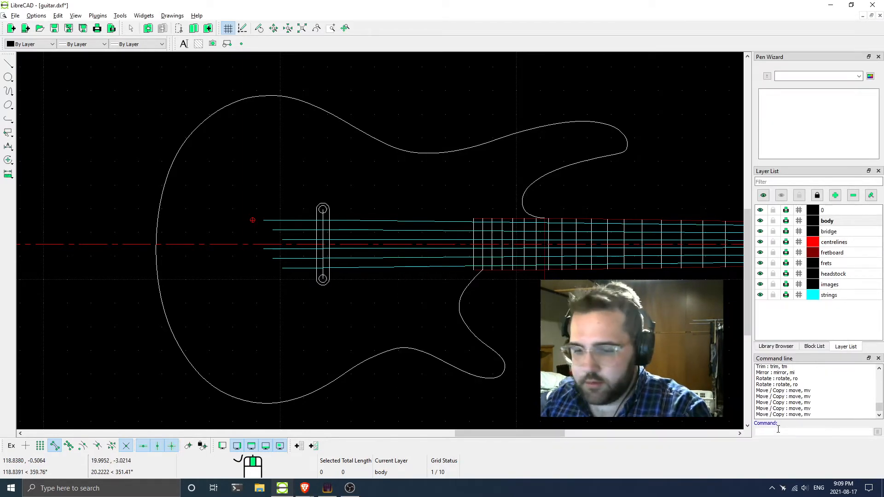
{"action": "key", "text": "Return"}
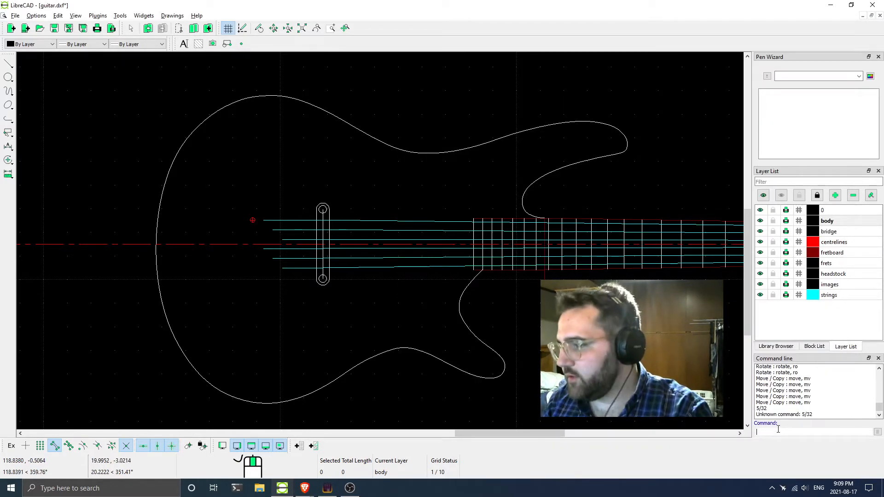
{"action": "left_click", "coordinate": [8, 78]}
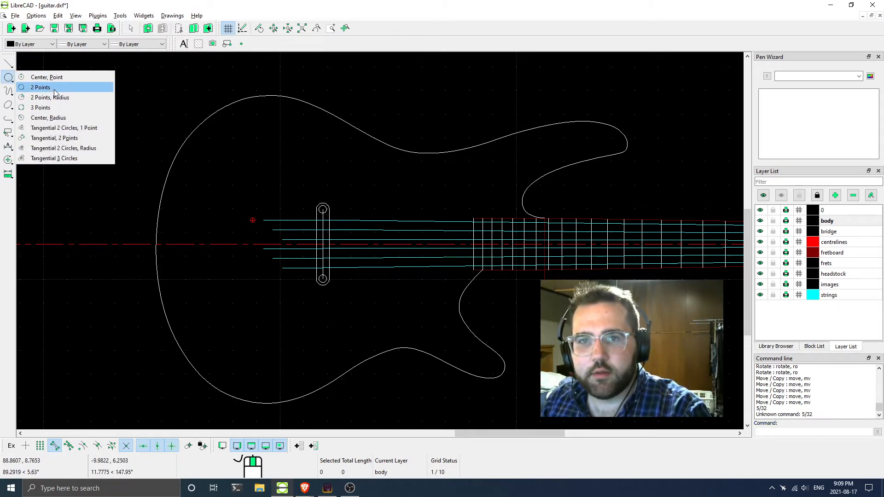
{"action": "left_click", "coordinate": [47, 117]}
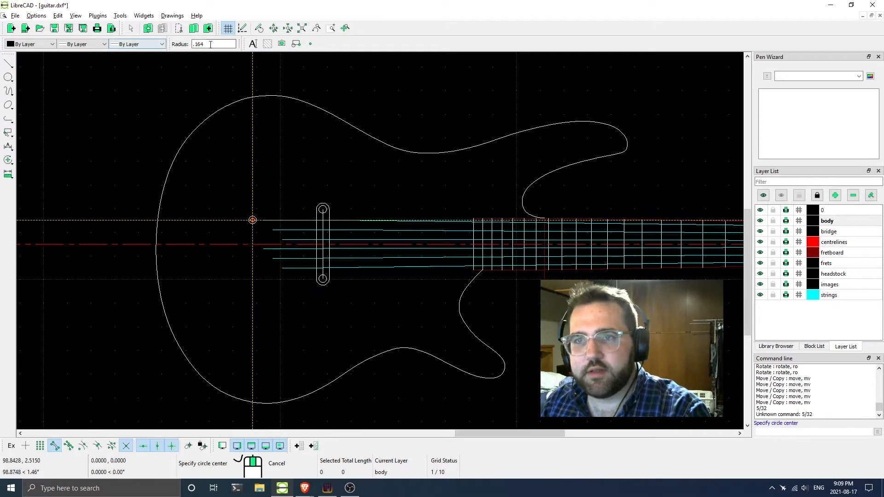
{"action": "type", "text": "5/3"}
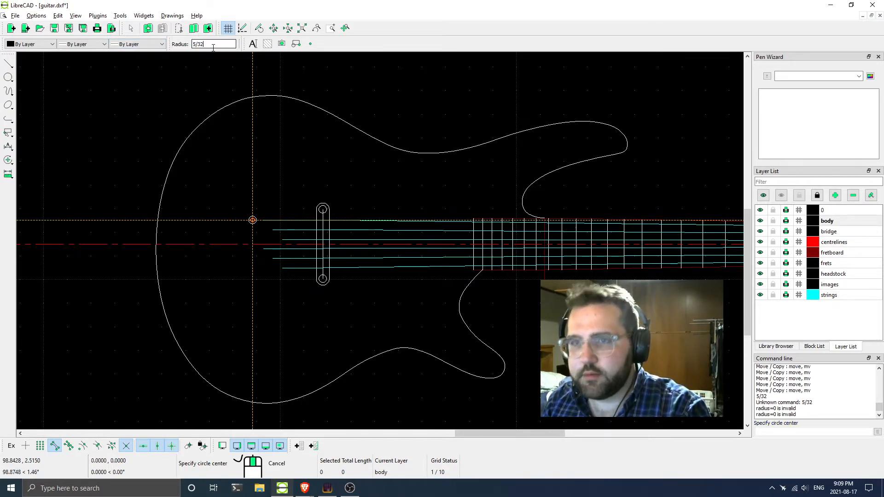
{"action": "type", "text": "2"}
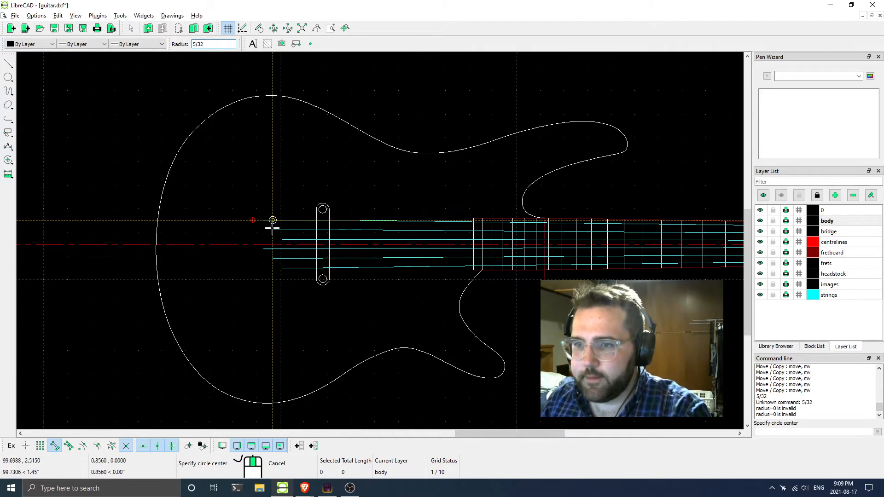
{"action": "scroll", "coordinate": [278, 230], "scroll_direction": "up", "scroll_amount": 5}
{"action": "scroll", "coordinate": [284, 229], "scroll_direction": "up", "scroll_amount": 3}
{"action": "scroll", "coordinate": [319, 221], "scroll_direction": "up", "scroll_amount": 6}
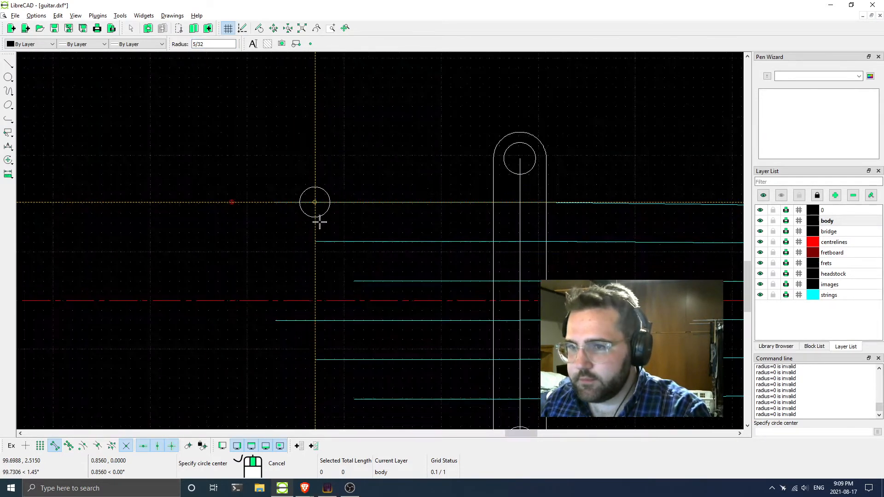
{"action": "key", "text": "BackSpace"}
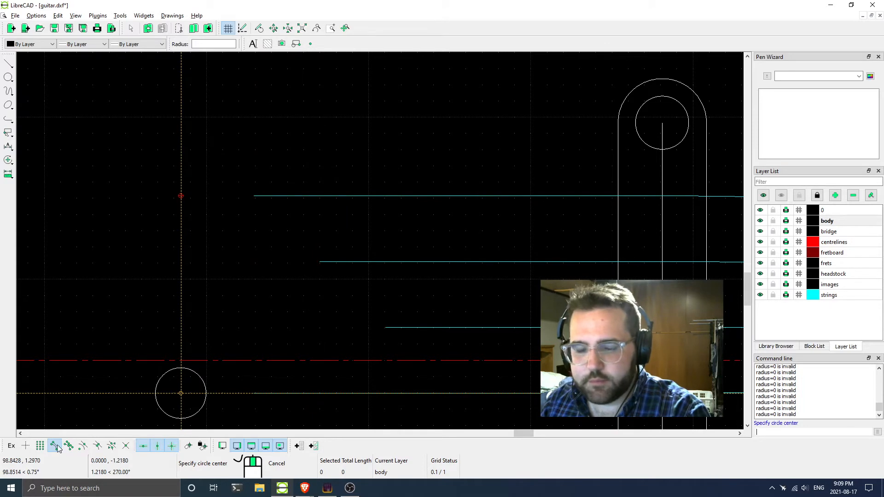
Place a 5/32 radius circle centred on the free end of each of the six strings behind the bridge
{"action": "left_click", "coordinate": [260, 205]}
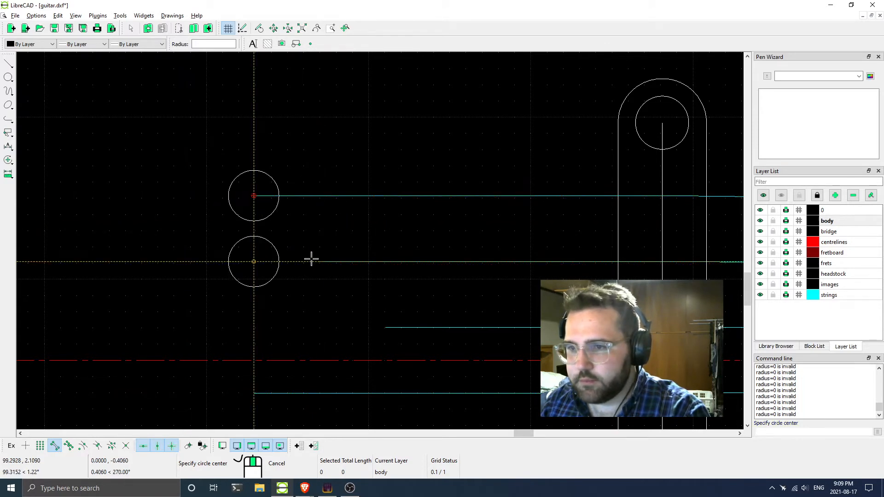
{"action": "middle_click_drag", "start_coordinate": [328, 313], "coordinate": [220, 224]}
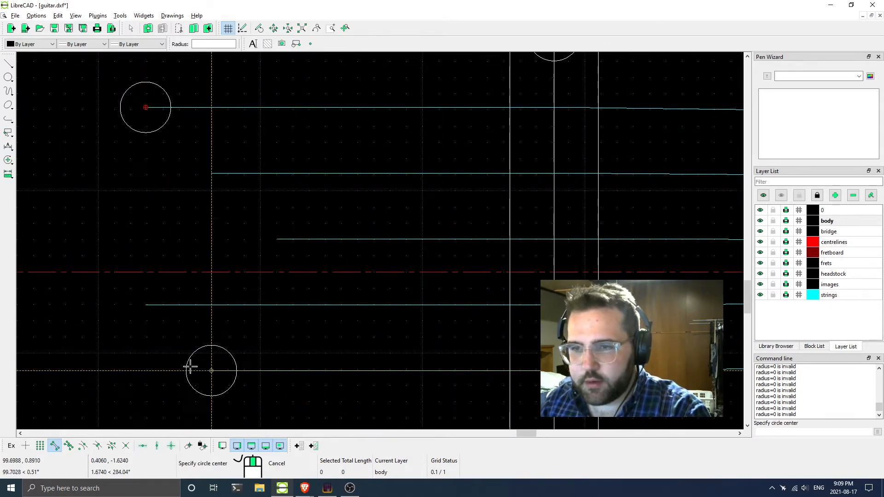
{"action": "left_click", "coordinate": [212, 175]}
{"action": "left_click", "coordinate": [278, 240]}
{"action": "left_click", "coordinate": [187, 301]}
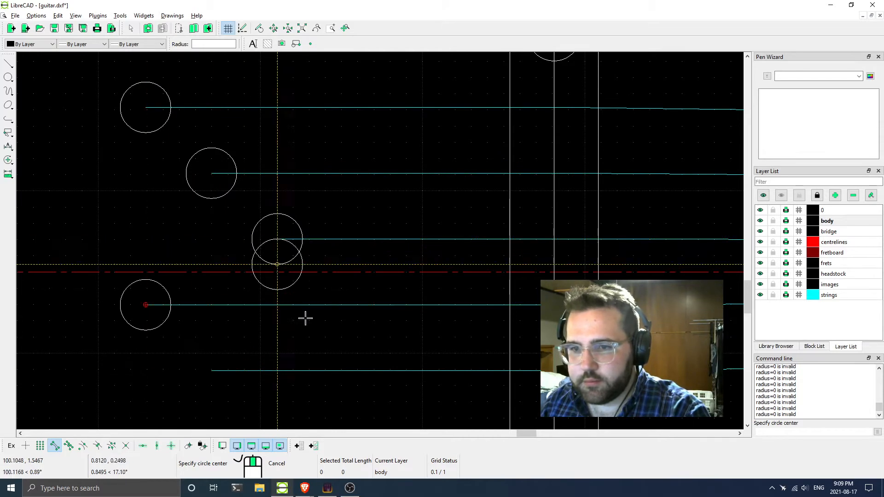
{"action": "middle_click_drag", "start_coordinate": [304, 318], "coordinate": [273, 194]}
{"action": "left_click", "coordinate": [197, 255]}
{"action": "left_click", "coordinate": [265, 311]}
{"action": "scroll", "coordinate": [329, 284], "scroll_direction": "down", "scroll_amount": 5}
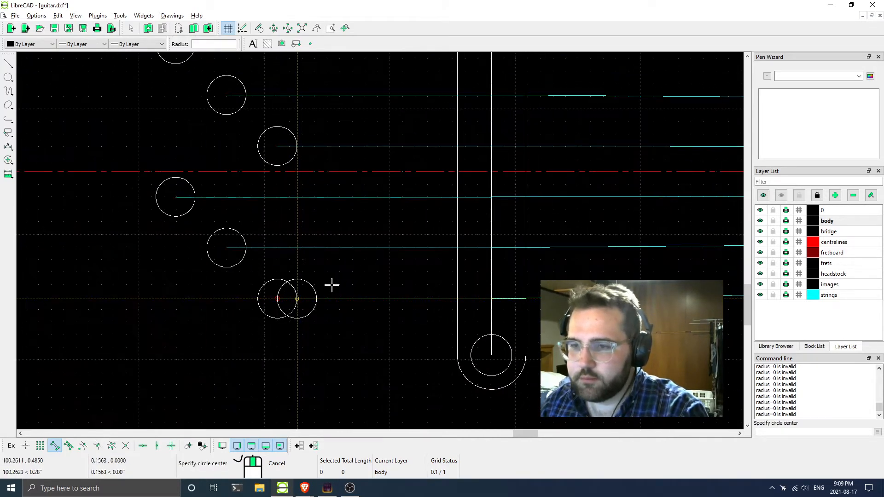
Check the String-thru Top Ferrules page for the ferrules' inside diameter, then return to the LibreCAD drawing
{"action": "key", "text": "alt+Tab"}
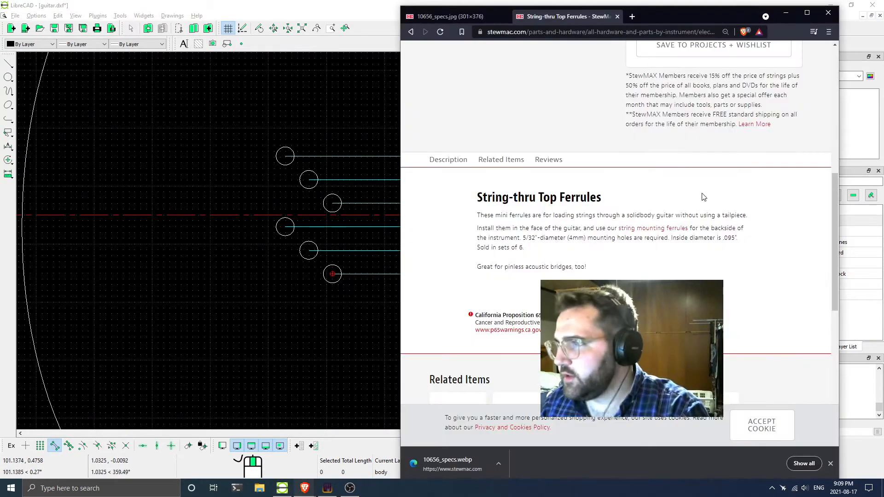
{"action": "scroll", "coordinate": [703, 197], "scroll_direction": "up", "scroll_amount": 4}
{"action": "scroll", "coordinate": [717, 258], "scroll_direction": "down", "scroll_amount": 2}
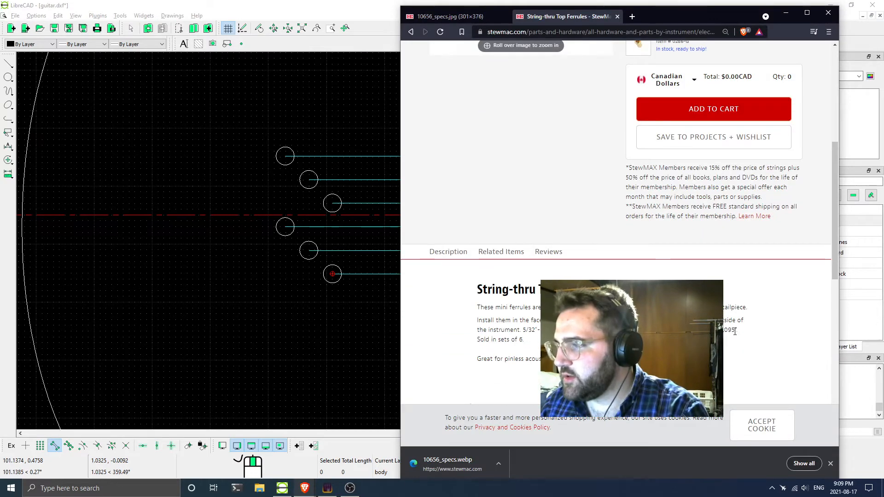
{"action": "left_click", "coordinate": [271, 13]}
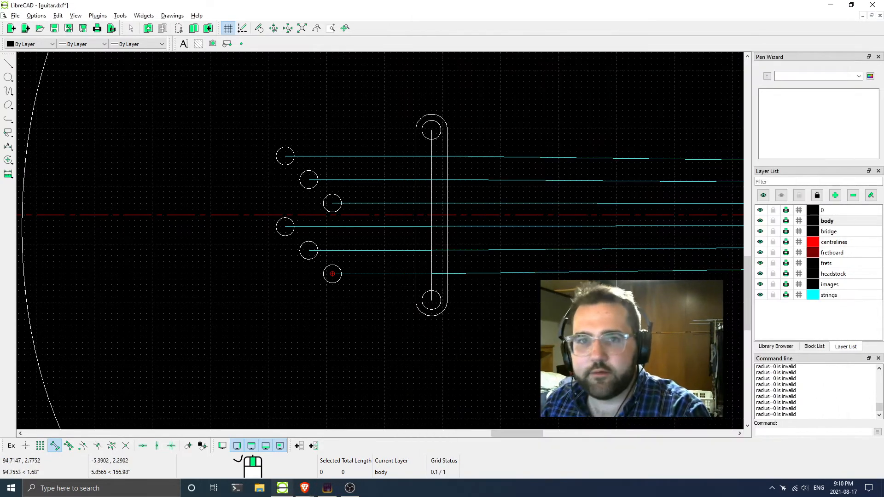
Draw a concentric circle of radius .095 inside each of the six ferrule circles, centred on the string ends
{"action": "left_click", "coordinate": [13, 79]}
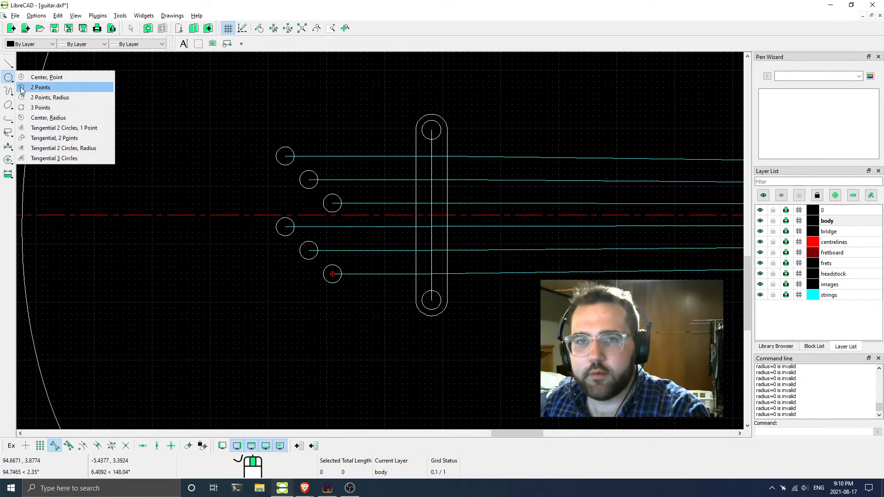
{"action": "left_click", "coordinate": [51, 118]}
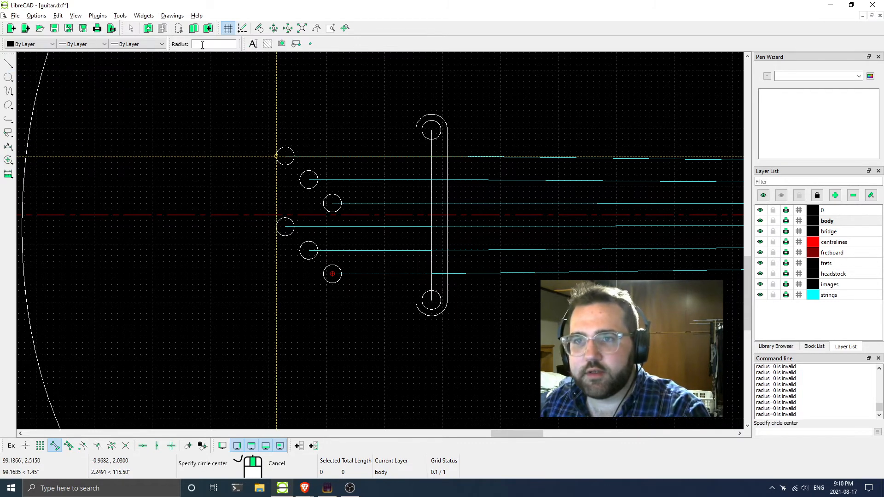
{"action": "type", "text": ".0954"}
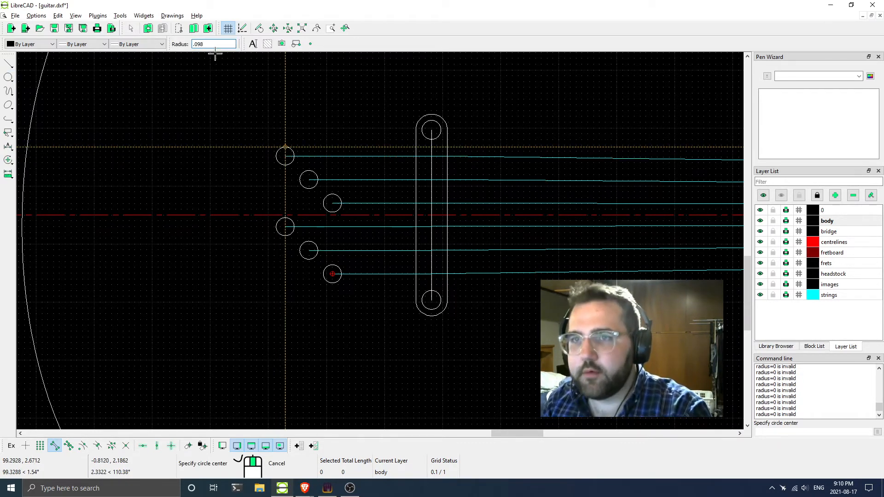
{"action": "key", "text": "BackSpace"}
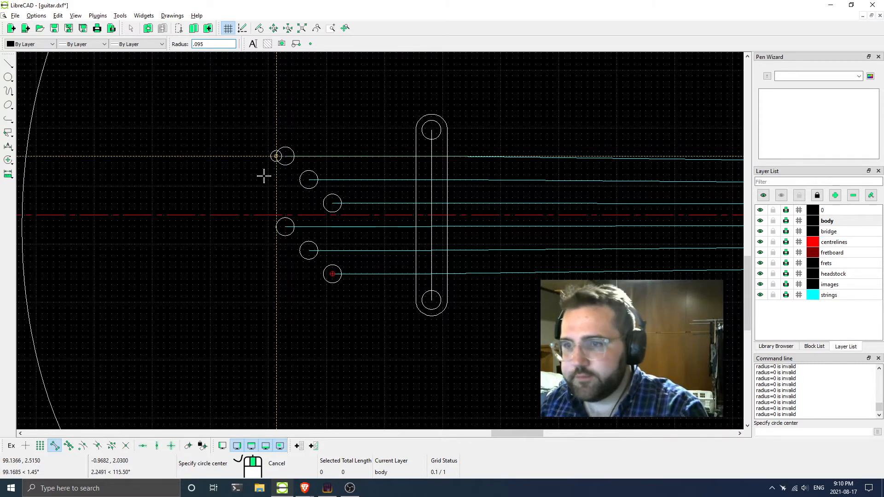
{"action": "scroll", "coordinate": [285, 154], "scroll_direction": "up", "scroll_amount": 2}
{"action": "left_click", "coordinate": [296, 170]}
{"action": "left_click", "coordinate": [335, 210]}
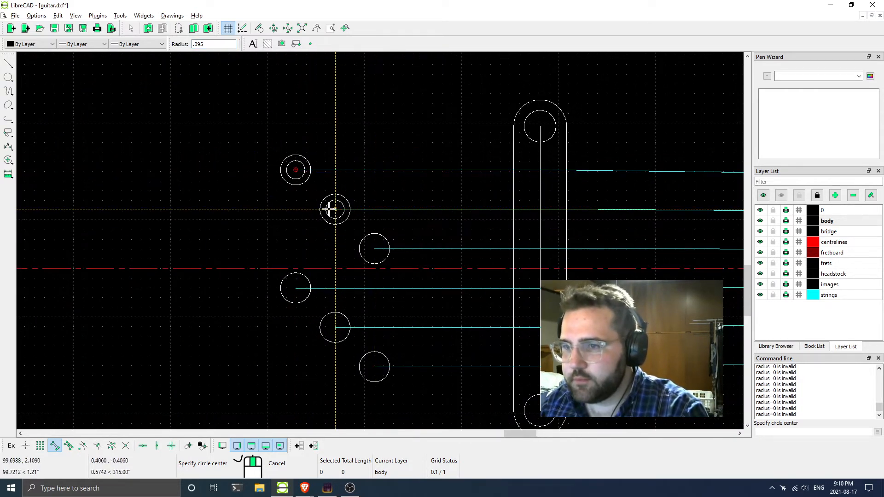
{"action": "left_click", "coordinate": [374, 248]}
{"action": "left_click", "coordinate": [296, 289]}
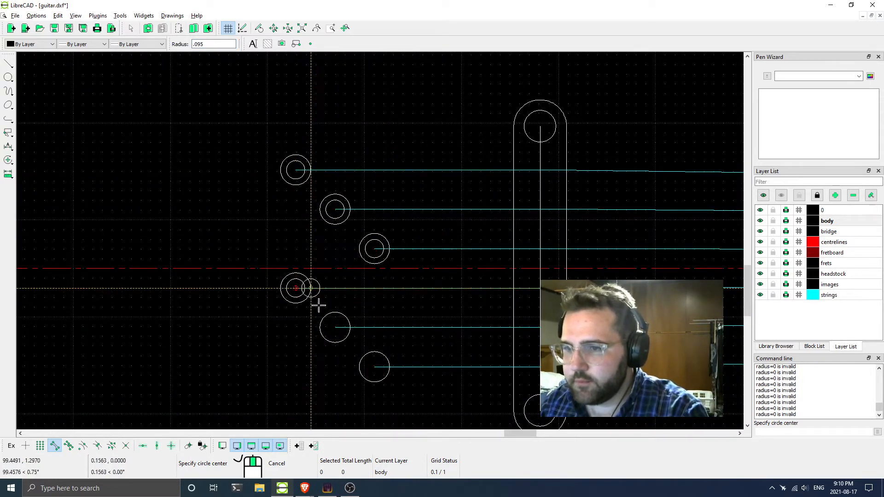
{"action": "left_click", "coordinate": [335, 328]}
{"action": "middle_click_drag", "start_coordinate": [407, 377], "coordinate": [369, 302]}
{"action": "left_click", "coordinate": [336, 292]}
{"action": "scroll", "coordinate": [399, 275], "scroll_direction": "down", "scroll_amount": 5}
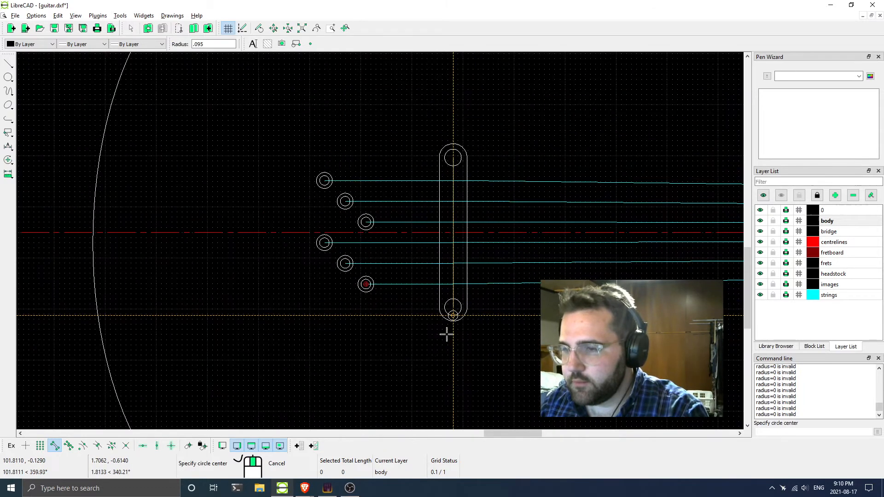
{"action": "right_click", "coordinate": [367, 306]}
{"action": "scroll", "coordinate": [454, 305], "scroll_direction": "down", "scroll_amount": 4}
{"action": "middle_click_drag", "start_coordinate": [647, 335], "coordinate": [413, 321]}
{"action": "scroll", "coordinate": [414, 321], "scroll_direction": "down", "scroll_amount": 3}
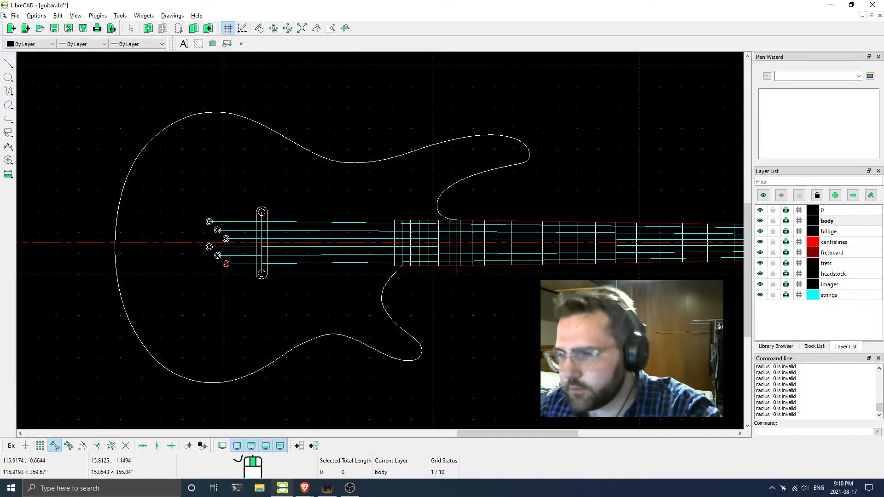
Switch to the browser and search in a new tab for "long and mcquade d'addario electric guitar strings"
{"action": "middle_click_drag", "start_coordinate": [548, 292], "coordinate": [441, 289]}
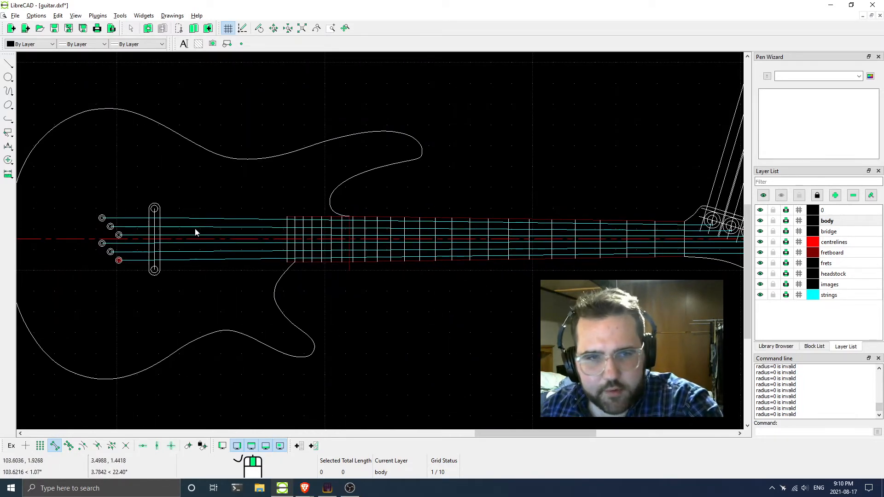
{"action": "scroll", "coordinate": [205, 222], "scroll_direction": "up", "scroll_amount": 2}
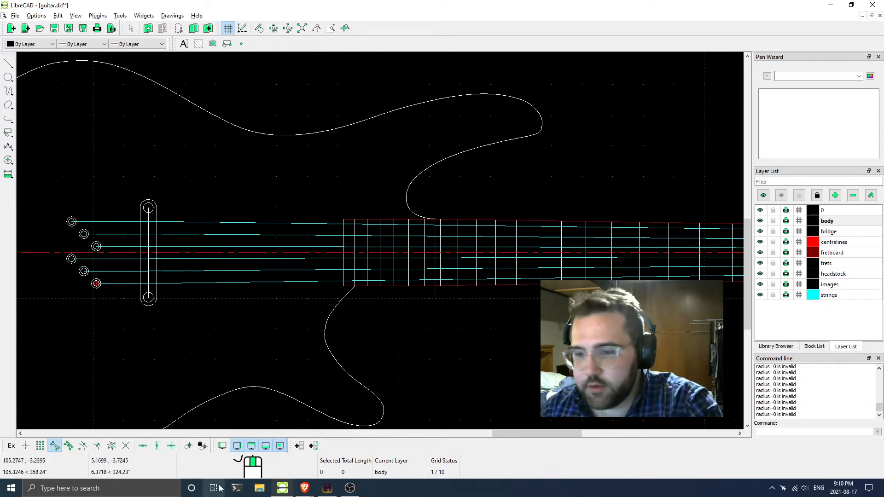
{"action": "mouse_move", "coordinate": [308, 490]}
{"action": "left_click", "coordinate": [359, 444]}
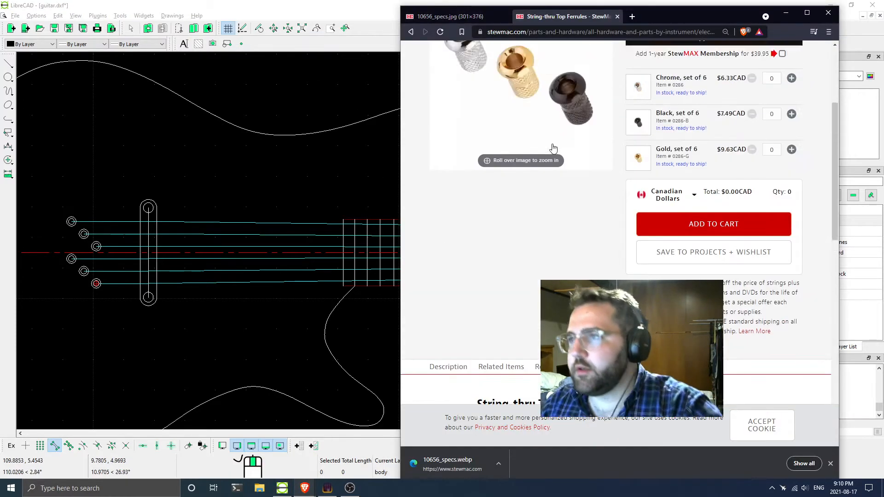
{"action": "left_click", "coordinate": [632, 16]}
{"action": "type", "text": "long a"}
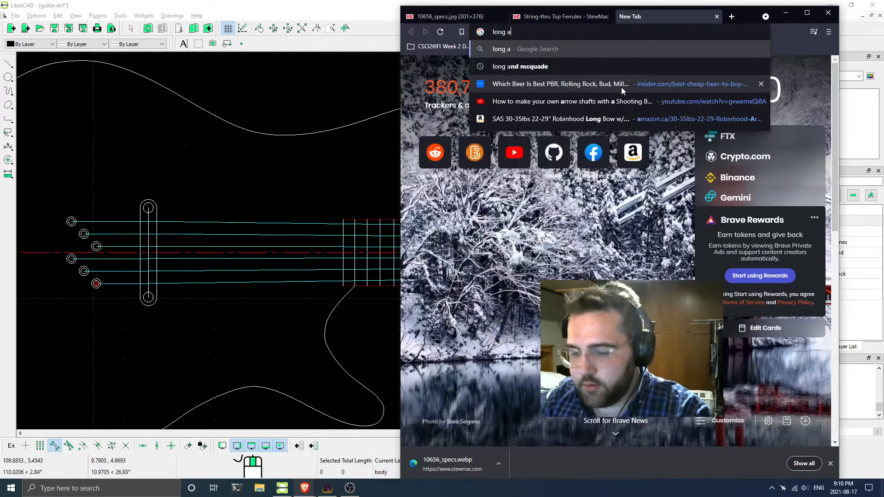
{"action": "type", "text": "nd mcquade d"}
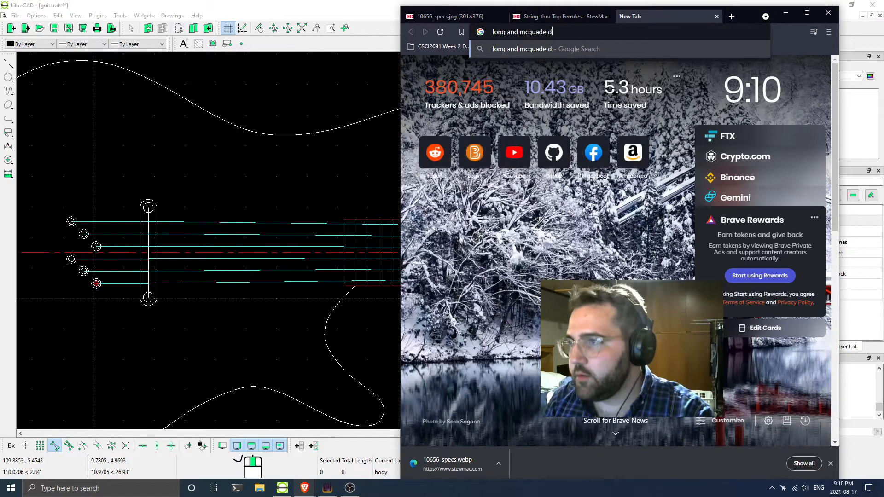
{"action": "type", "text": "'addar"}
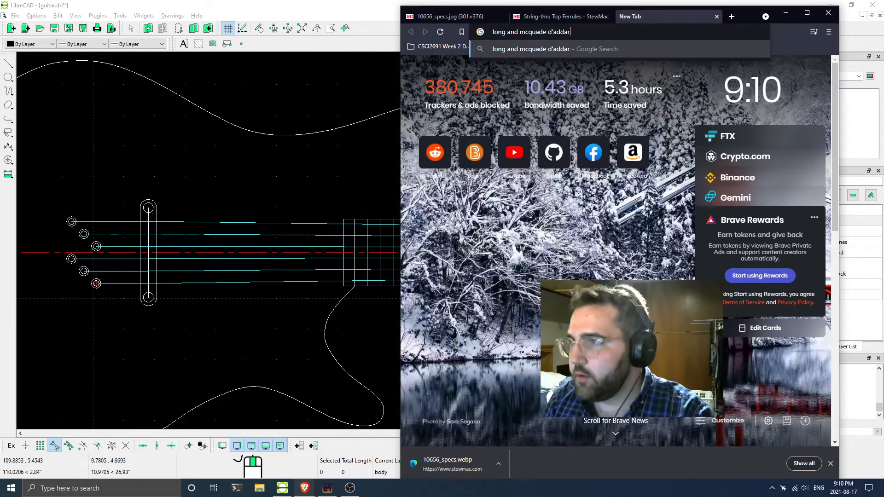
{"action": "type", "text": "io elec"}
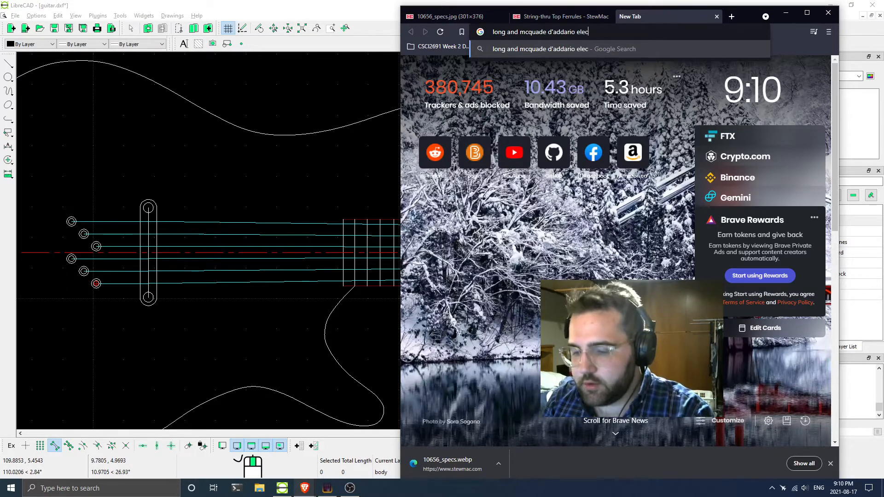
{"action": "type", "text": "tric guitar stings"}
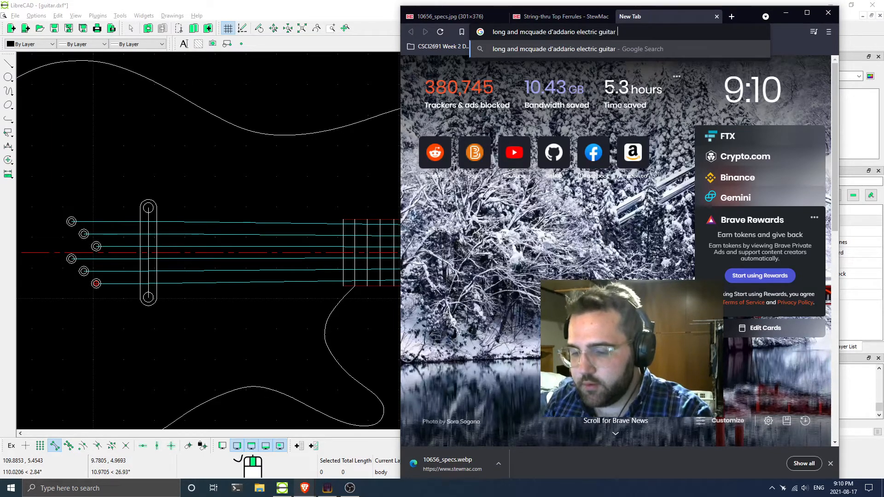
{"action": "key", "text": "Return"}
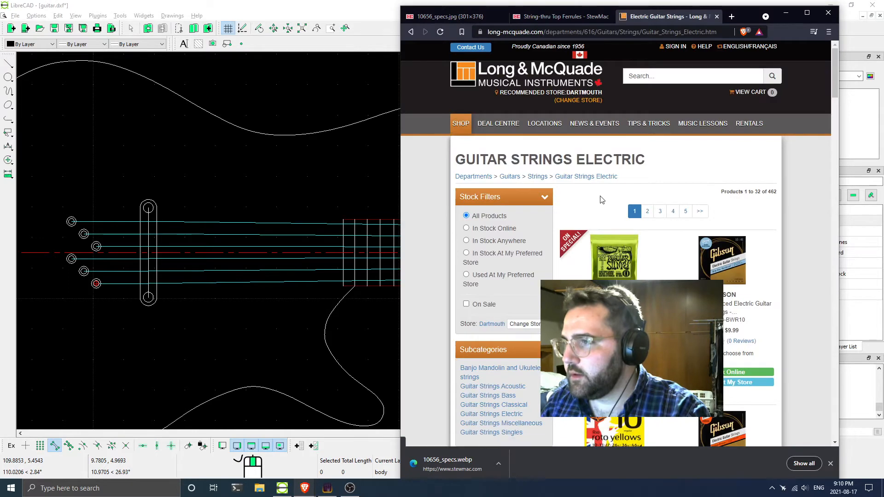
Browse the Long & McQuade electric guitar strings list and its filters for a D'Addario string set
{"action": "scroll", "coordinate": [736, 194], "scroll_direction": "down", "scroll_amount": 8}
{"action": "scroll", "coordinate": [750, 200], "scroll_direction": "down", "scroll_amount": 7}
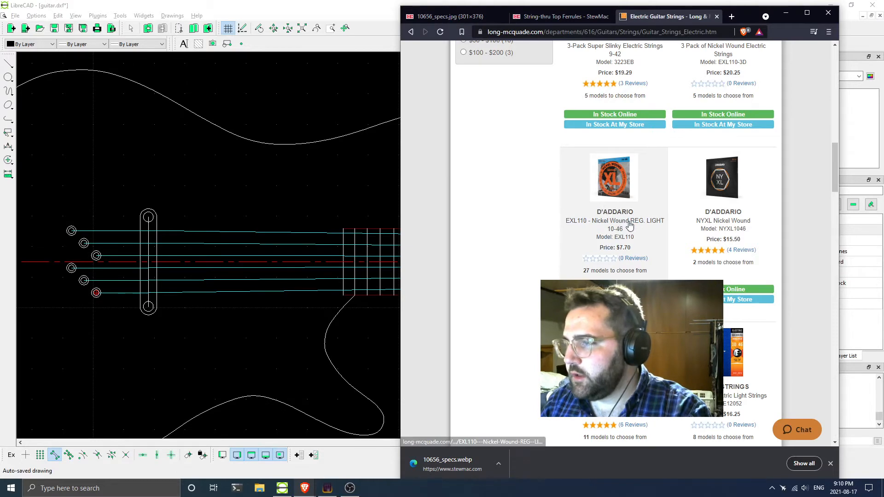
{"action": "scroll", "coordinate": [657, 243], "scroll_direction": "up", "scroll_amount": 4}
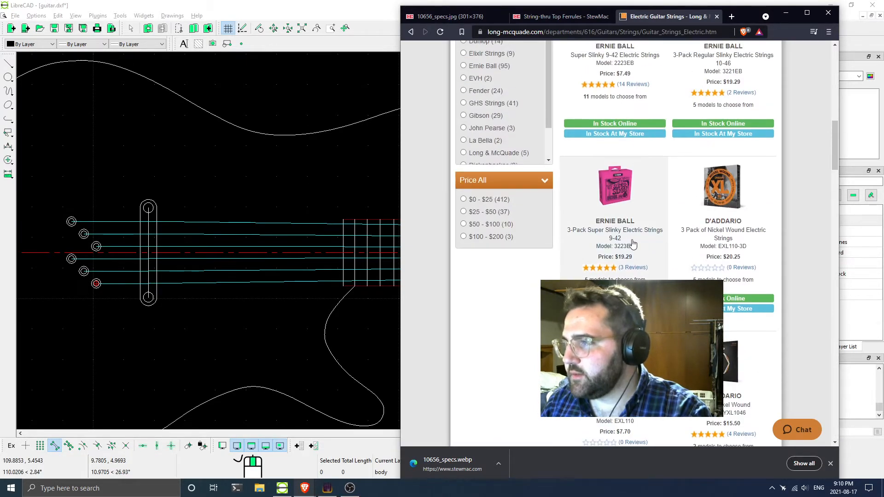
{"action": "scroll", "coordinate": [679, 266], "scroll_direction": "down", "scroll_amount": 3}
{"action": "scroll", "coordinate": [679, 265], "scroll_direction": "up", "scroll_amount": 2}
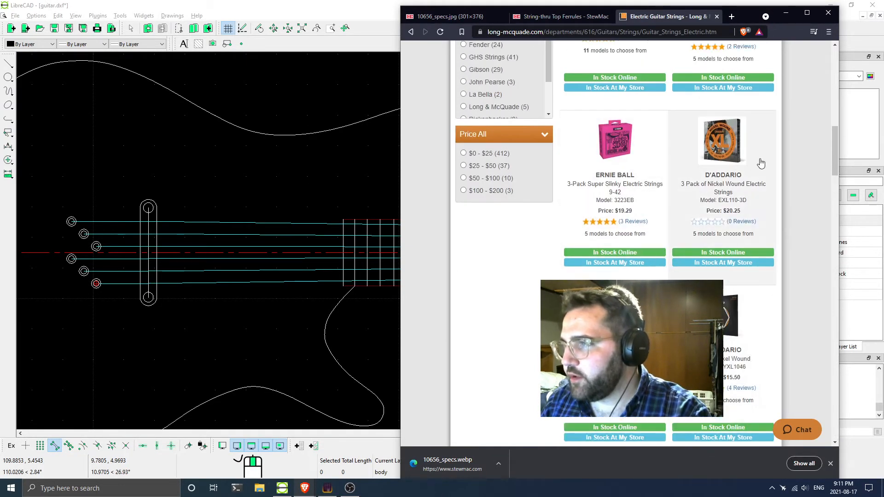
{"action": "scroll", "coordinate": [660, 173], "scroll_direction": "down", "scroll_amount": 7}
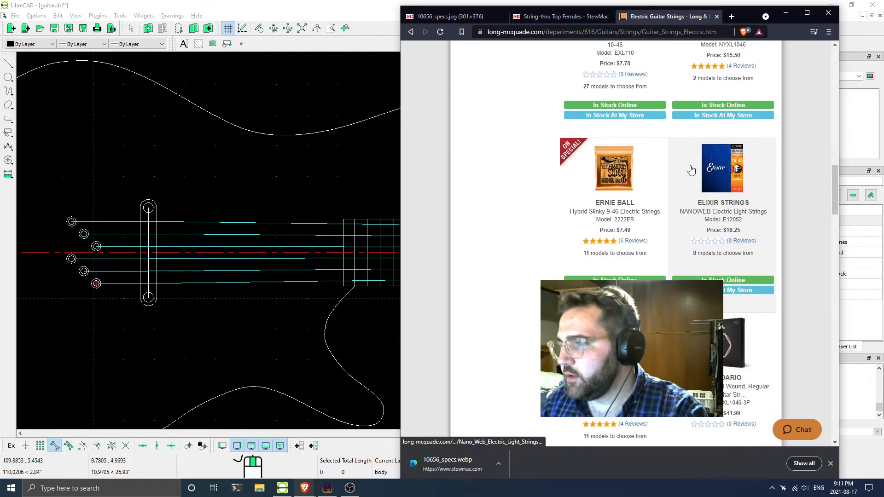
{"action": "scroll", "coordinate": [620, 193], "scroll_direction": "down", "scroll_amount": 3}
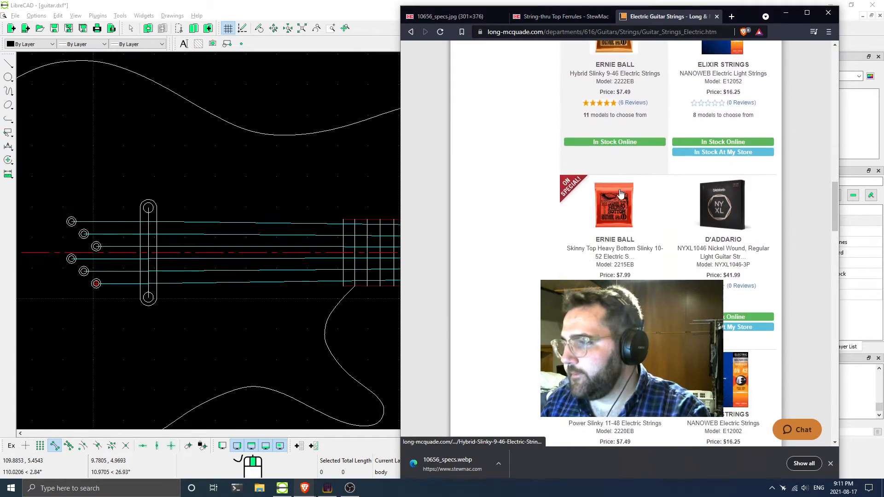
{"action": "scroll", "coordinate": [619, 216], "scroll_direction": "down", "scroll_amount": 3}
{"action": "scroll", "coordinate": [768, 267], "scroll_direction": "down", "scroll_amount": 4}
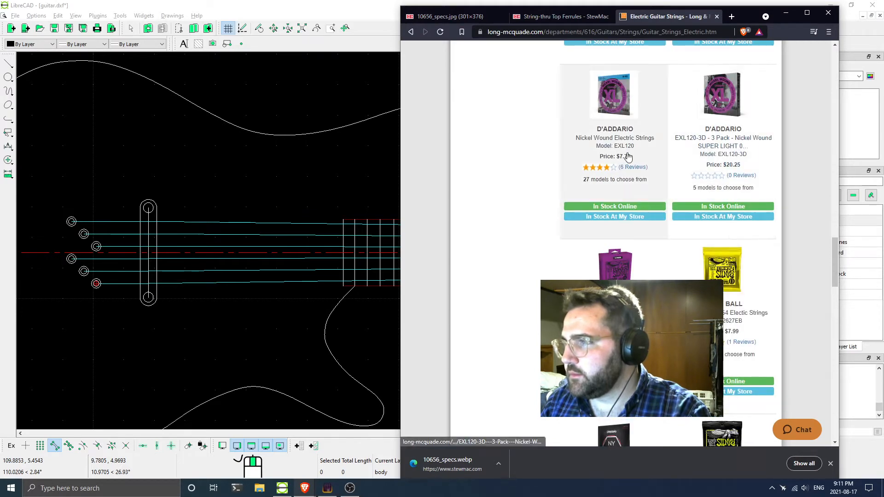
{"action": "scroll", "coordinate": [718, 173], "scroll_direction": "down", "scroll_amount": 4}
{"action": "scroll", "coordinate": [718, 173], "scroll_direction": "down", "scroll_amount": 10}
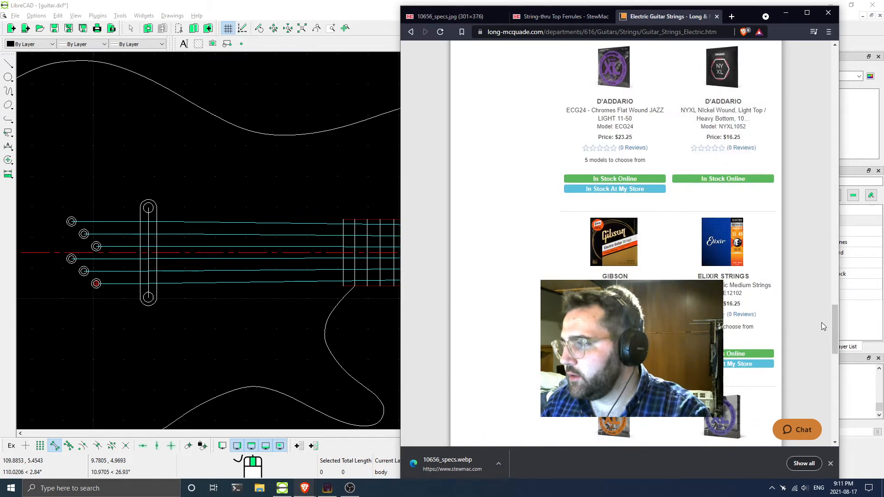
{"action": "scroll", "coordinate": [742, 311], "scroll_direction": "up", "scroll_amount": 1}
{"action": "scroll", "coordinate": [743, 312], "scroll_direction": "up", "scroll_amount": 20}
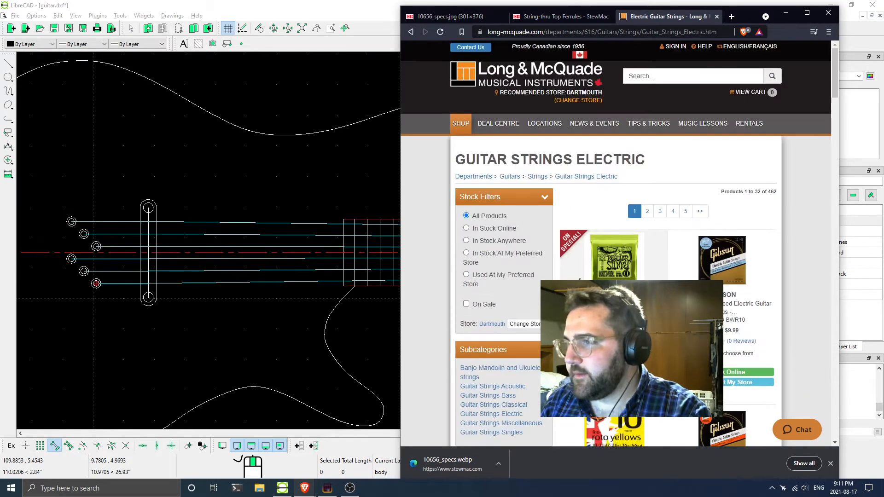
{"action": "scroll", "coordinate": [476, 263], "scroll_direction": "down", "scroll_amount": 5}
{"action": "scroll", "coordinate": [500, 262], "scroll_direction": "down", "scroll_amount": 1}
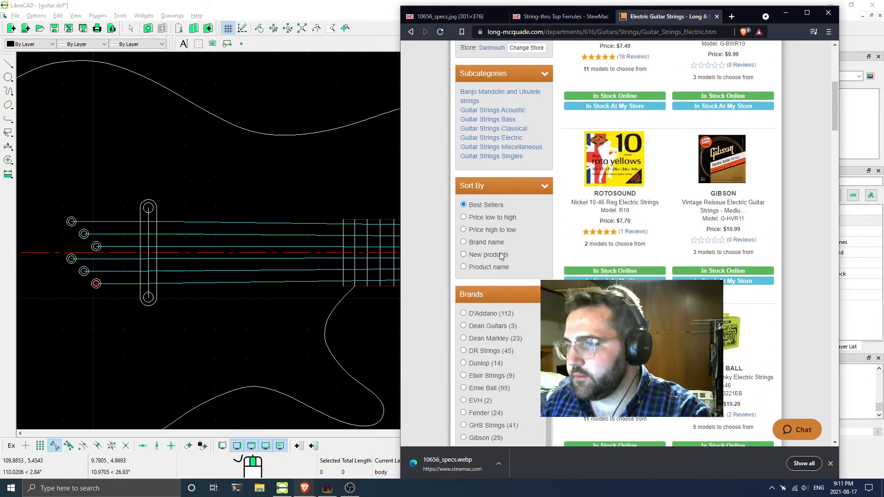
Filter the strings by the D'Addario brand and view the EXL110-3D Nickel Wound REG. LIGHT 10-46 product page
{"action": "left_click", "coordinate": [464, 313]}
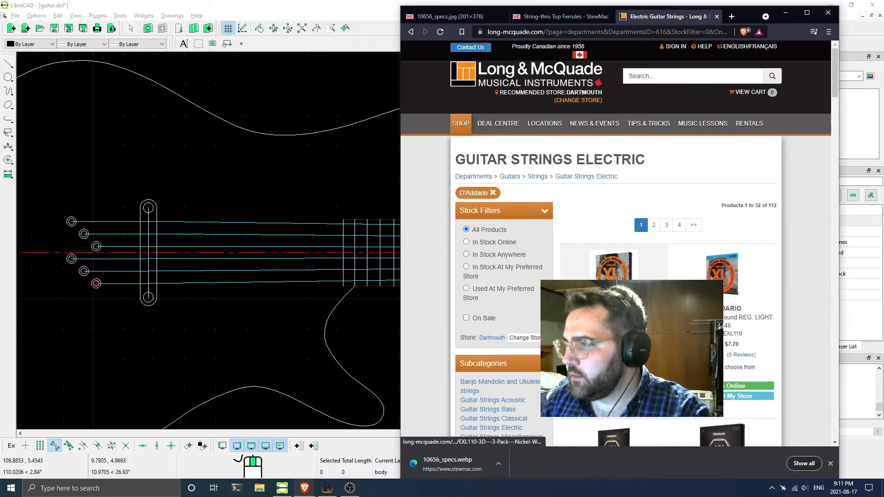
{"action": "scroll", "coordinate": [743, 291], "scroll_direction": "down", "scroll_amount": 3}
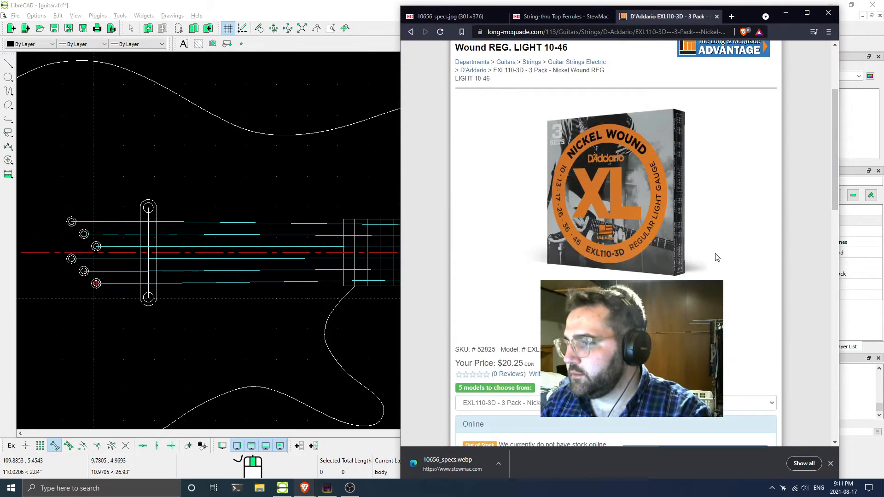
{"action": "scroll", "coordinate": [717, 257], "scroll_direction": "down", "scroll_amount": 3}
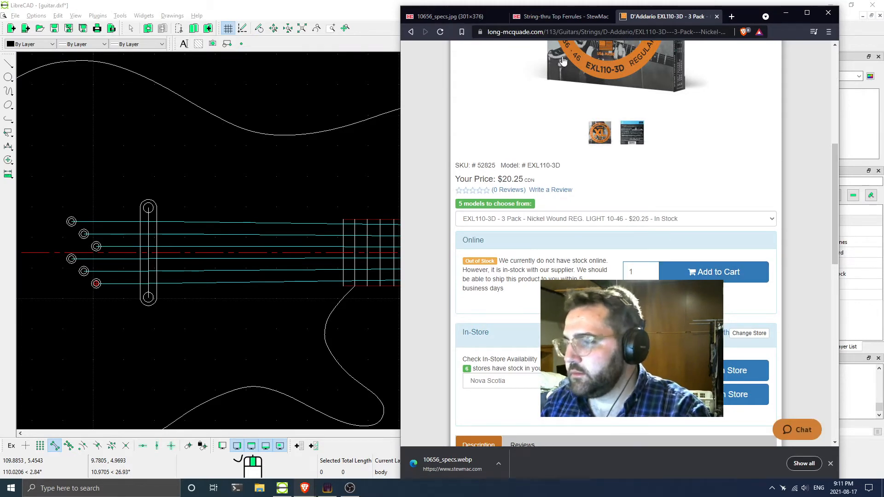
Return to LibreCAD and select the uppermost string running from the bridge toward the headstock
{"action": "left_click", "coordinate": [296, 173]}
{"action": "scroll", "coordinate": [266, 232], "scroll_direction": "up", "scroll_amount": 1}
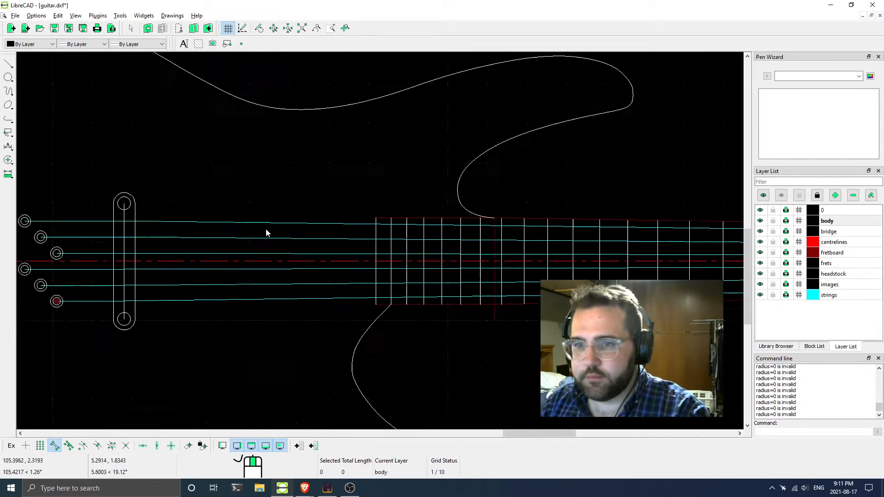
{"action": "scroll", "coordinate": [266, 229], "scroll_direction": "up", "scroll_amount": 1}
{"action": "left_click", "coordinate": [282, 225]}
{"action": "scroll", "coordinate": [326, 241], "scroll_direction": "down", "scroll_amount": 6}
{"action": "mouse_move", "coordinate": [556, 263]}
{"action": "middle_mouse_down"}
{"action": "mouse_move", "coordinate": [404, 244]}
{"action": "mouse_move", "coordinate": [506, 254]}
{"action": "middle_mouse_up"}
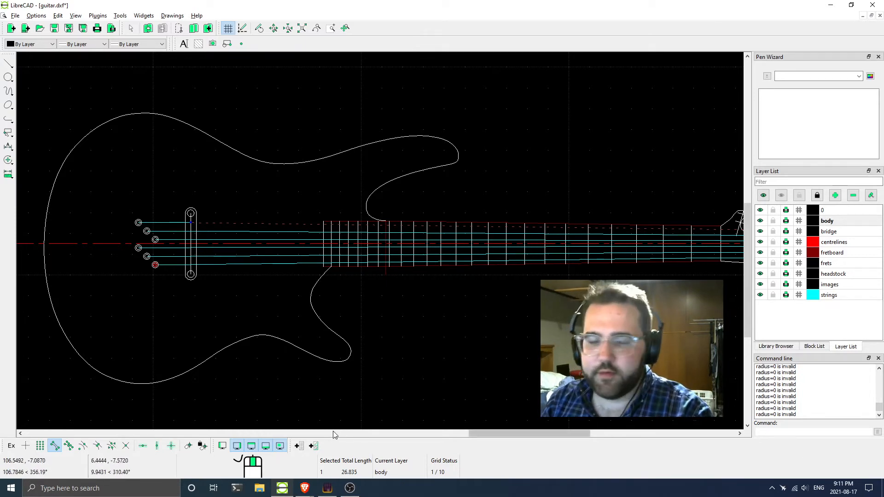
Switch to the browser and check the individual string gauges in the EXL110-3D product description
{"action": "left_click", "coordinate": [304, 488]}
{"action": "scroll", "coordinate": [566, 246], "scroll_direction": "down", "scroll_amount": 7}
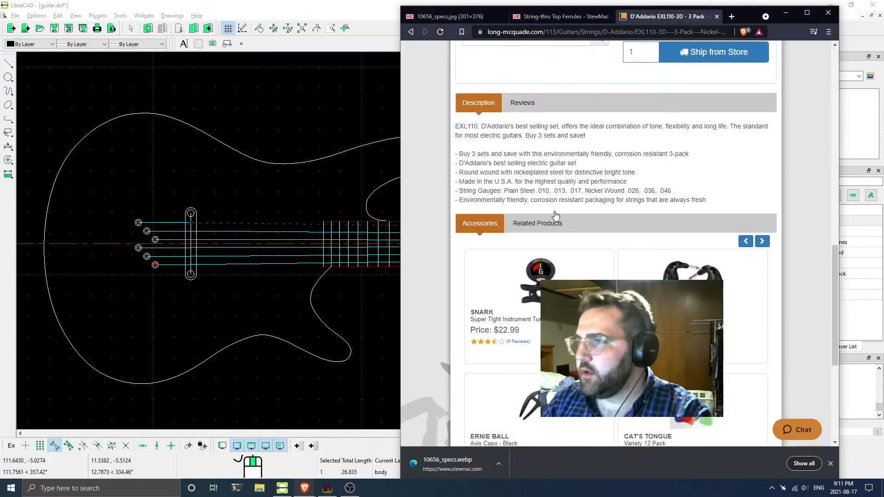
{"action": "scroll", "coordinate": [566, 246], "scroll_direction": "up", "scroll_amount": 2}
{"action": "left_click_drag", "start_coordinate": [535, 257], "coordinate": [614, 257]}
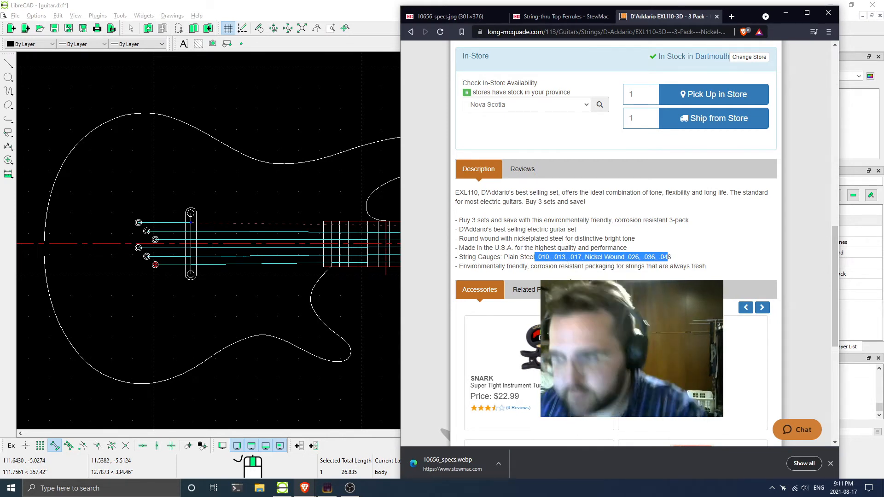
{"action": "left_click", "coordinate": [544, 256]}
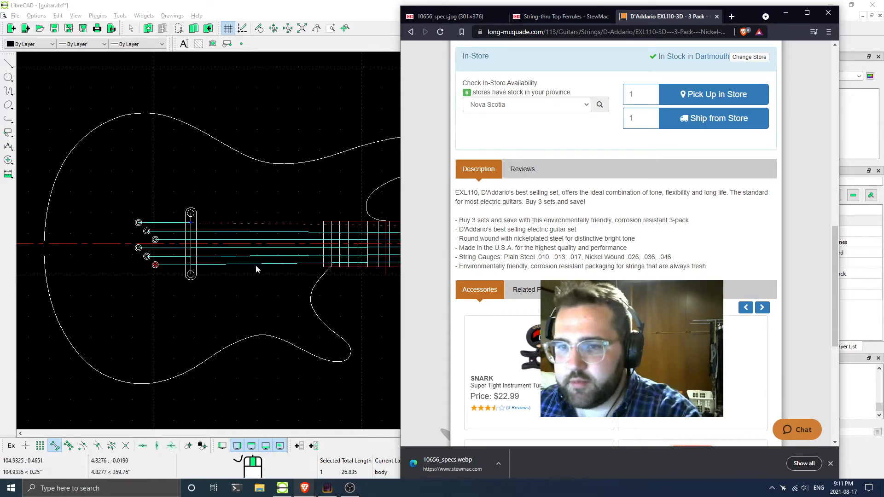
Shift the browser window aside, return to LibreCAD and make the strings layer current
{"action": "left_click_drag", "start_coordinate": [747, 19], "coordinate": [787, 13]}
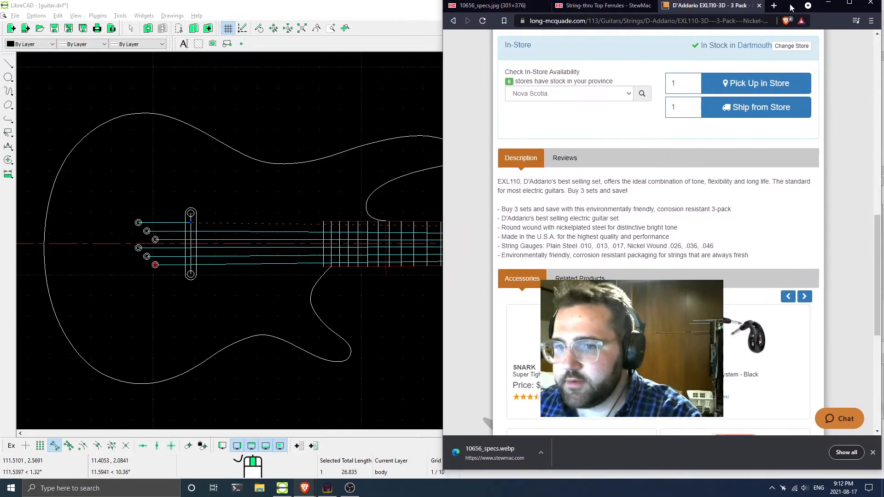
{"action": "left_click", "coordinate": [235, 264]}
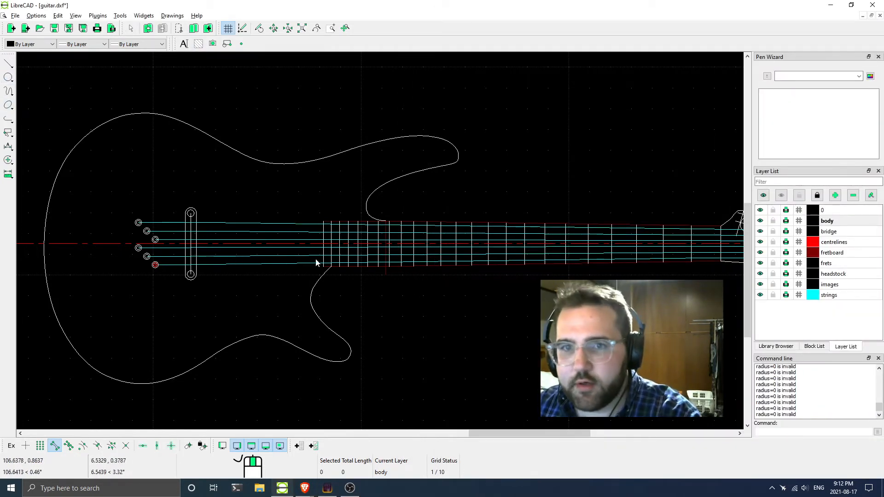
{"action": "left_click", "coordinate": [845, 295]}
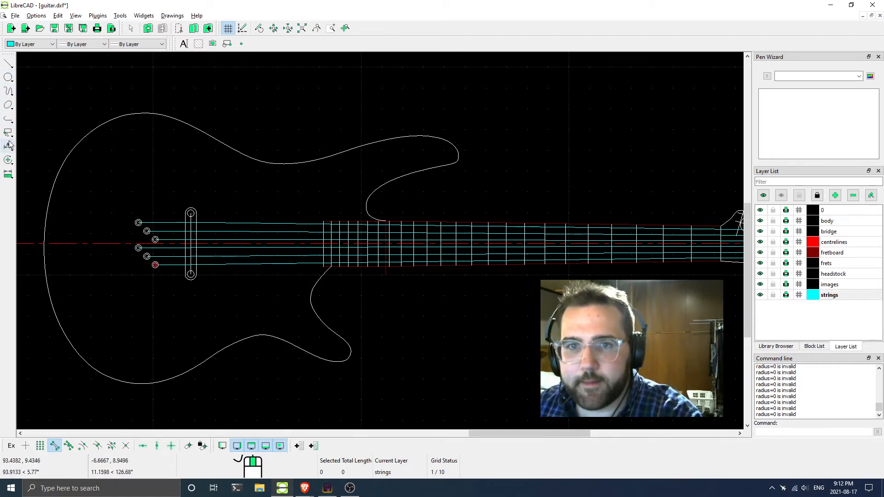
{"action": "right_click", "coordinate": [261, 178]}
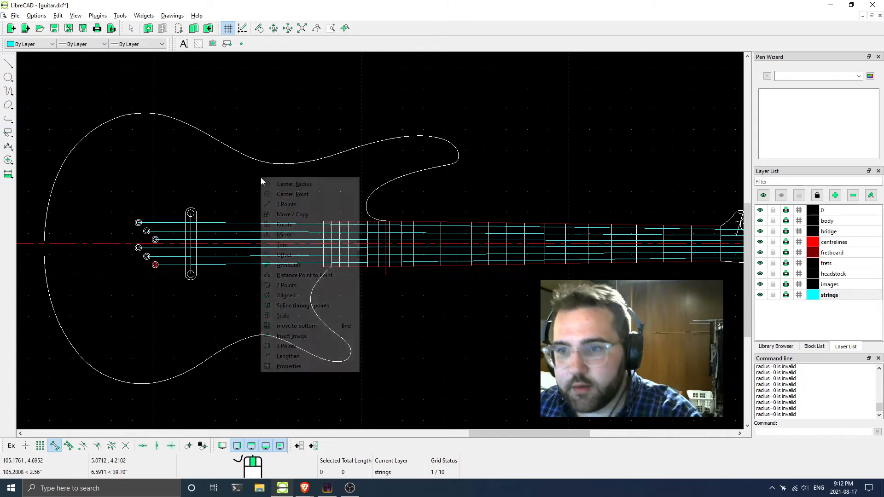
{"action": "left_click", "coordinate": [302, 255]}
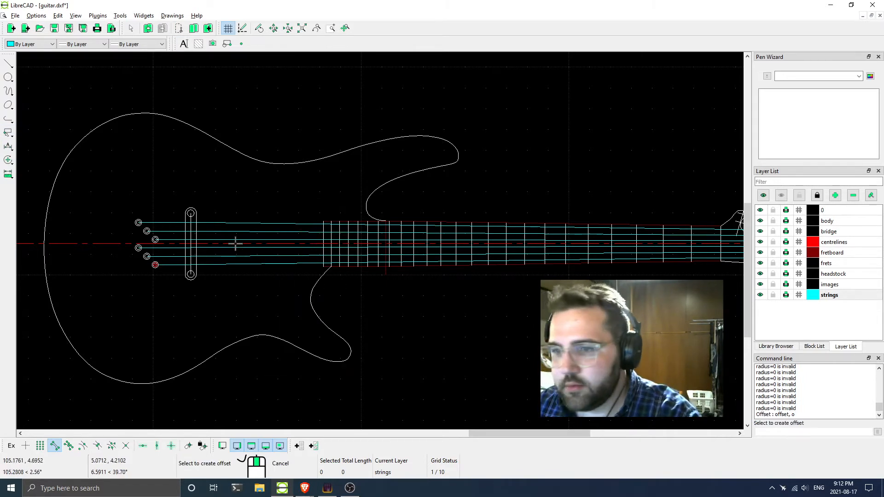
{"action": "right_click", "coordinate": [338, 270]}
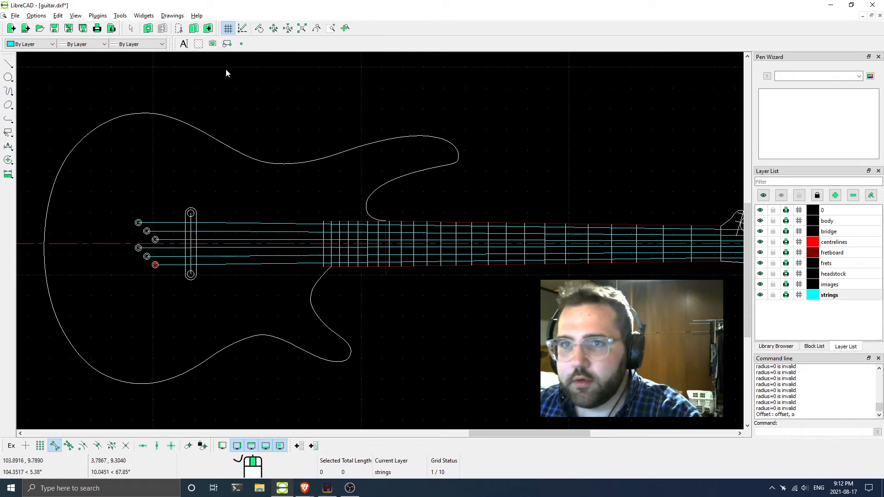
{"action": "left_click", "coordinate": [120, 15]}
{"action": "mouse_move", "coordinate": [138, 101]}
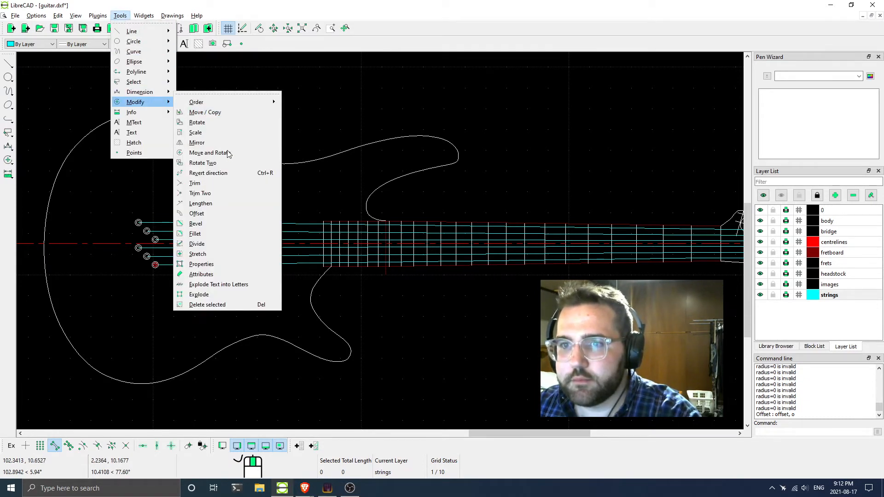
{"action": "left_click", "coordinate": [203, 214]}
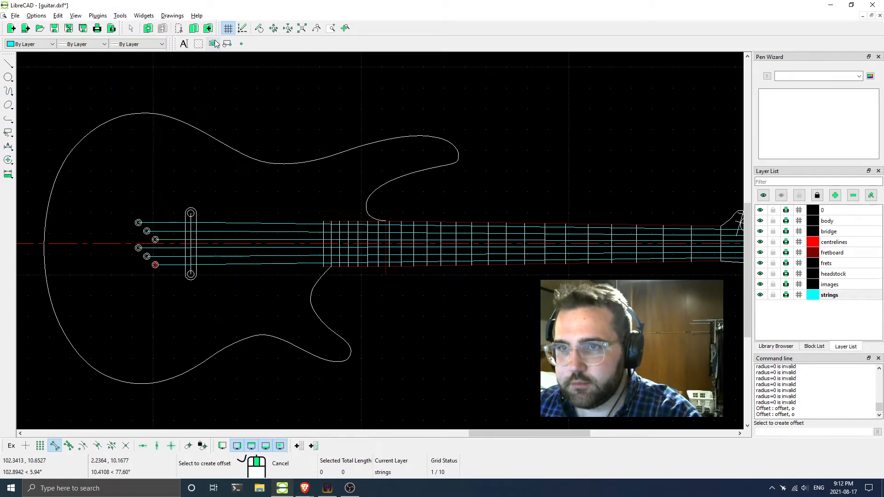
{"action": "right_click", "coordinate": [515, 333]}
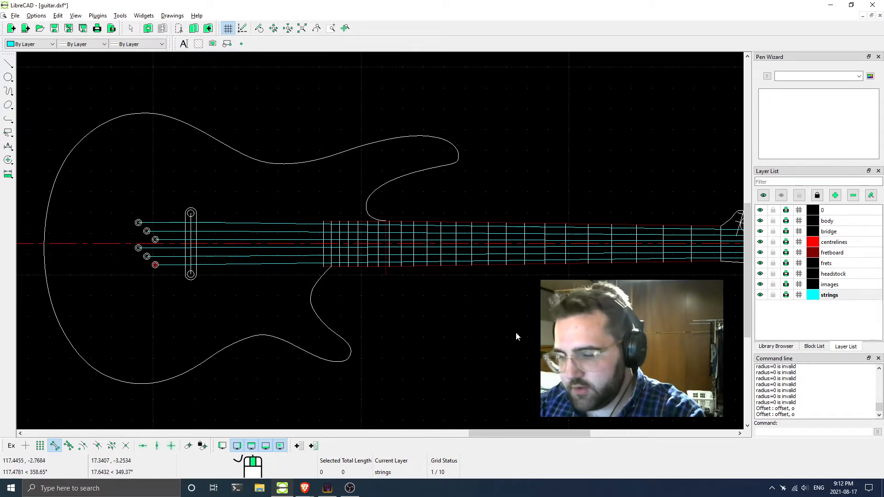
Offset the lowest string, running from its ferrule hole over the bridge toward the neck, by a distance of 0.005
{"action": "left_click", "coordinate": [805, 433]}
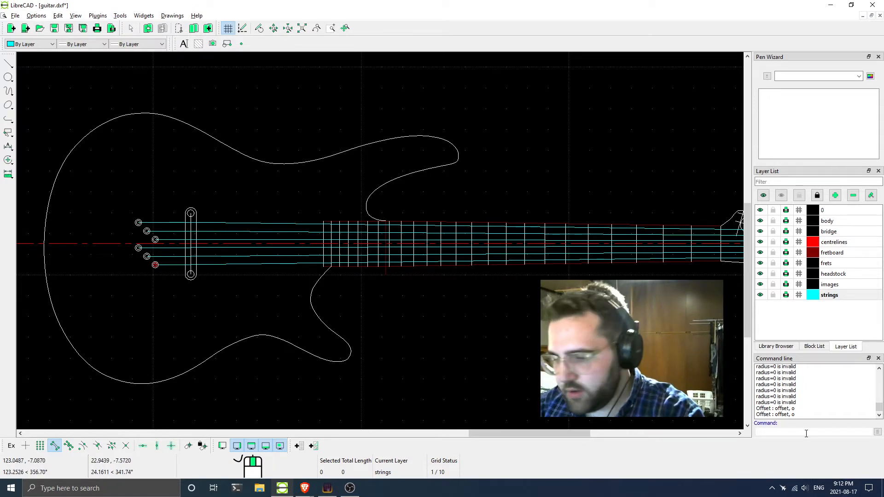
{"action": "type", "text": "offset"}
{"action": "key", "text": "Return"}
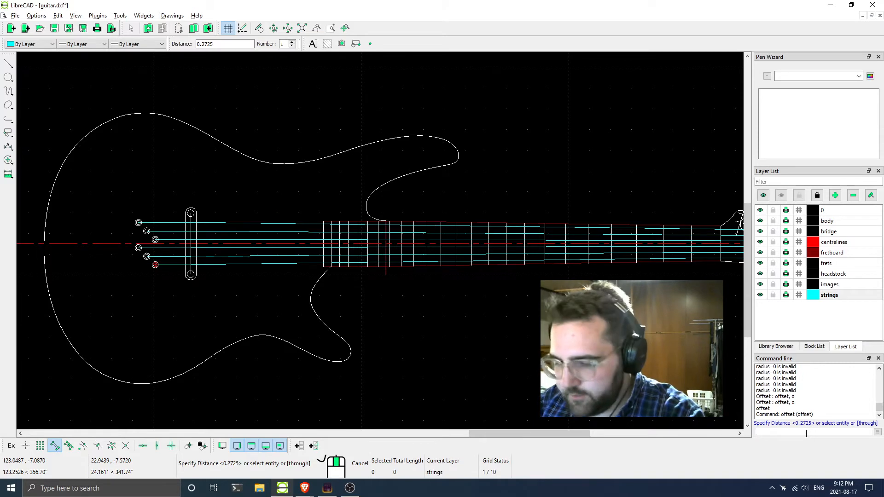
{"action": "type", "text": ".005"}
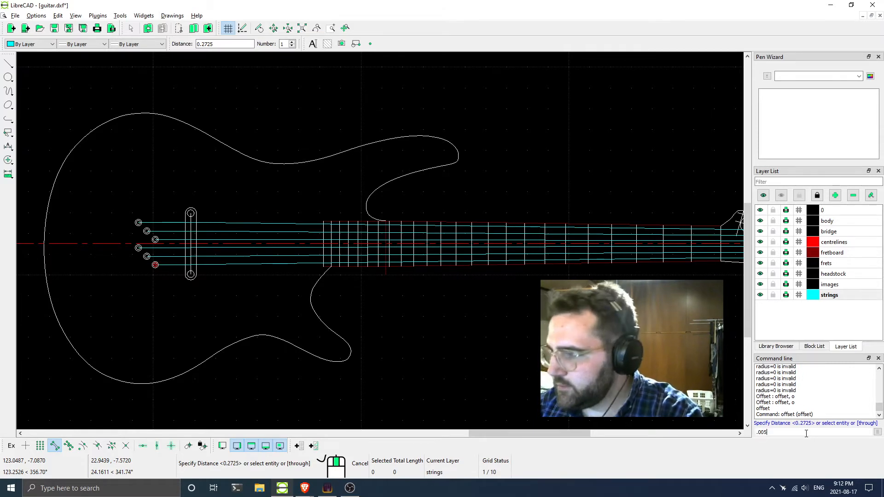
{"action": "key", "text": "Return"}
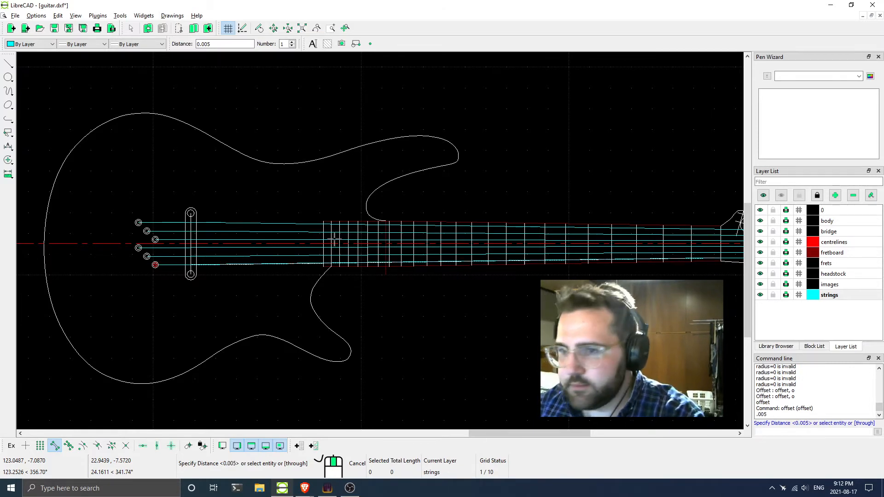
{"action": "scroll", "coordinate": [244, 230], "scroll_direction": "up", "scroll_amount": 5}
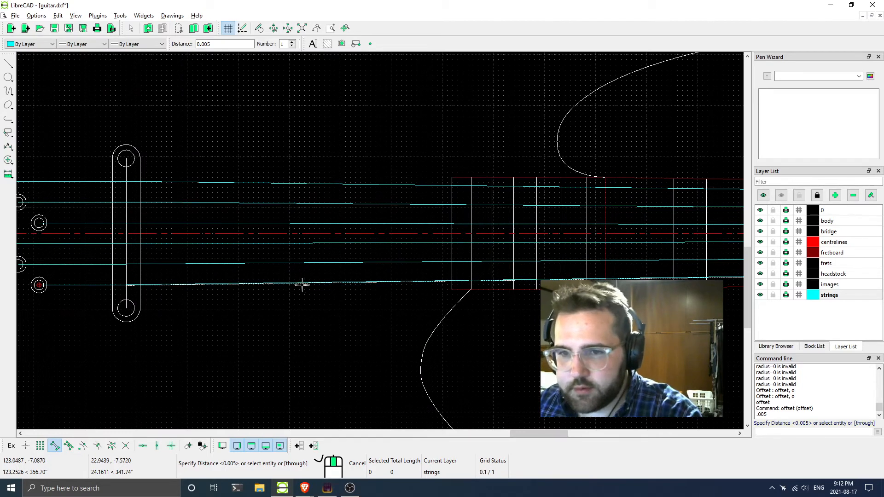
{"action": "scroll", "coordinate": [126, 288], "scroll_direction": "up", "scroll_amount": 7}
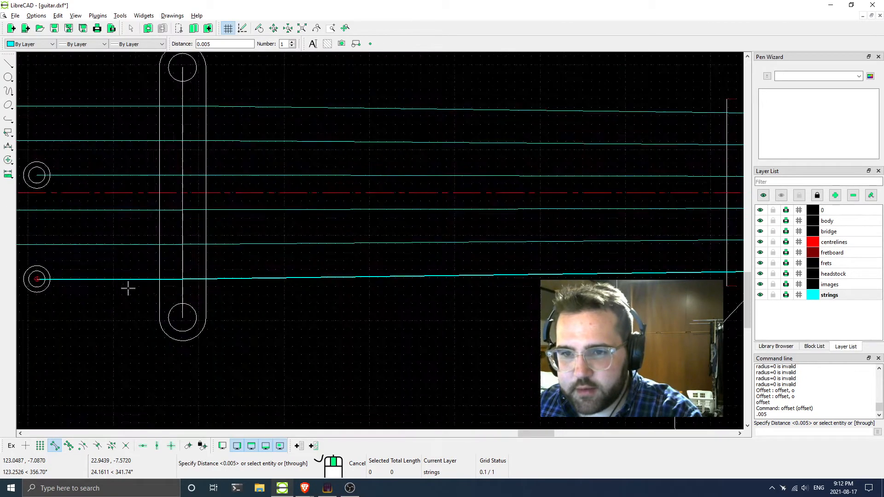
{"action": "middle_click_drag", "start_coordinate": [595, 254], "coordinate": [322, 244]}
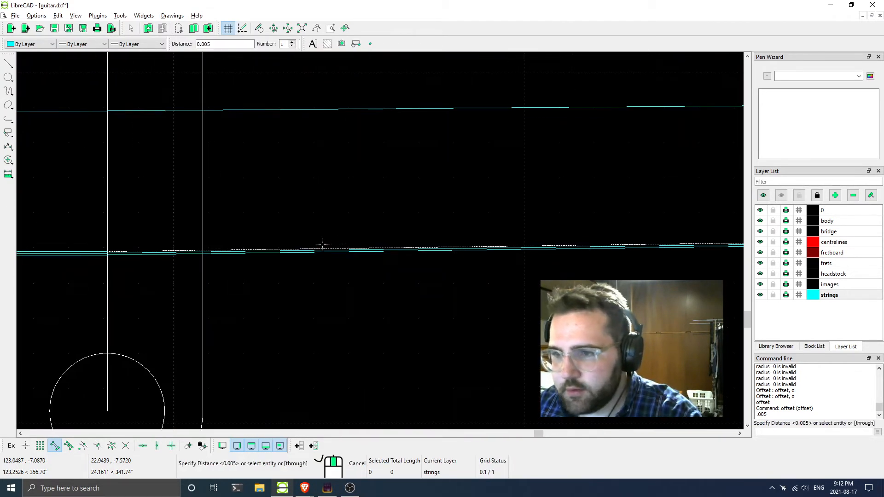
Offset the bottom string line by 0.005 to both sides along its neck and headstock segments
{"action": "scroll", "coordinate": [398, 252], "scroll_direction": "down", "scroll_amount": 12}
{"action": "scroll", "coordinate": [441, 264], "scroll_direction": "down", "scroll_amount": 8}
{"action": "middle_click_drag", "start_coordinate": [690, 281], "coordinate": [106, 247]}
{"action": "middle_click_drag", "start_coordinate": [465, 234], "coordinate": [364, 251]}
{"action": "scroll", "coordinate": [368, 219], "scroll_direction": "up", "scroll_amount": 20}
{"action": "scroll", "coordinate": [321, 226], "scroll_direction": "up", "scroll_amount": 2}
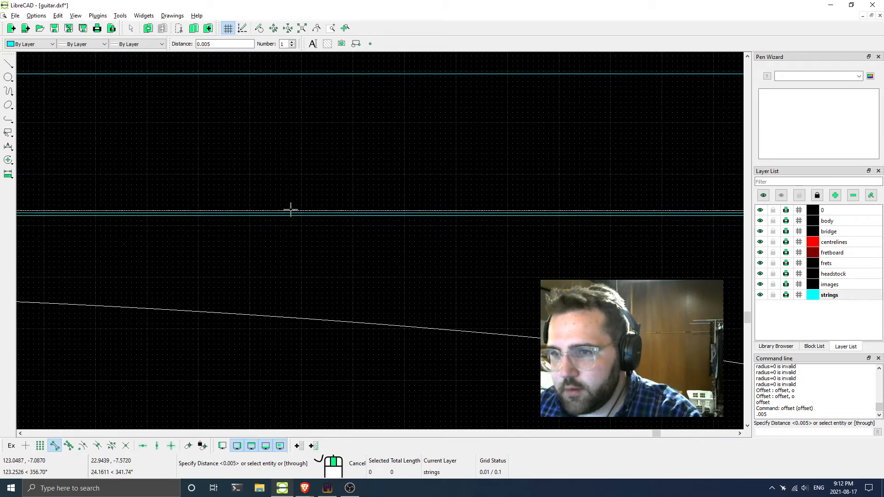
{"action": "scroll", "coordinate": [286, 222], "scroll_direction": "down", "scroll_amount": 4}
{"action": "middle_click_drag", "start_coordinate": [219, 234], "coordinate": [475, 234]}
Check the gauge on the D'Addario page, and offset the second string from the bottom by .013/2 to both sides along neck and headstock
{"action": "key", "text": "alt+Tab"}
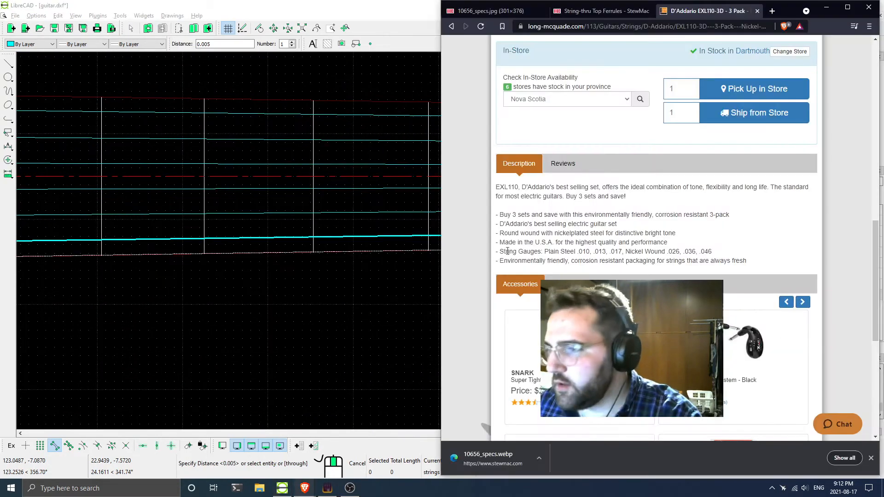
{"action": "key", "text": "alt+Tab"}
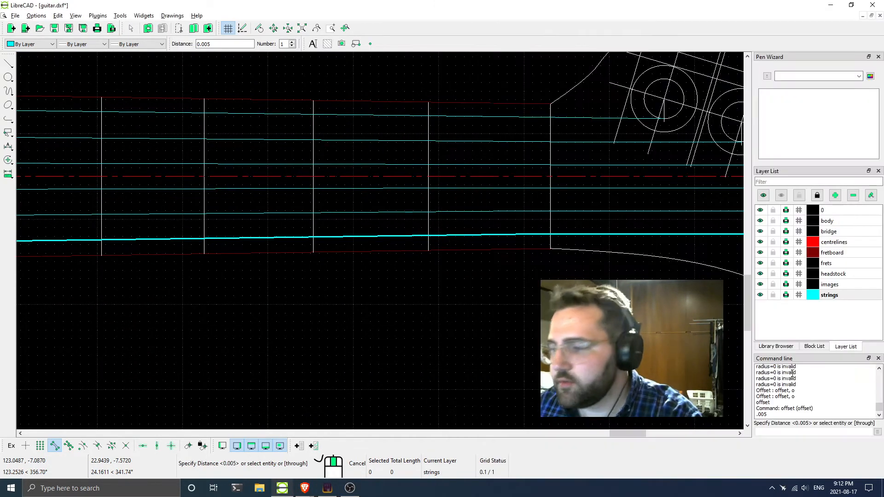
{"action": "left_click", "coordinate": [786, 431]}
{"action": "type", "text": ".013/2"}
{"action": "key", "text": "Return"}
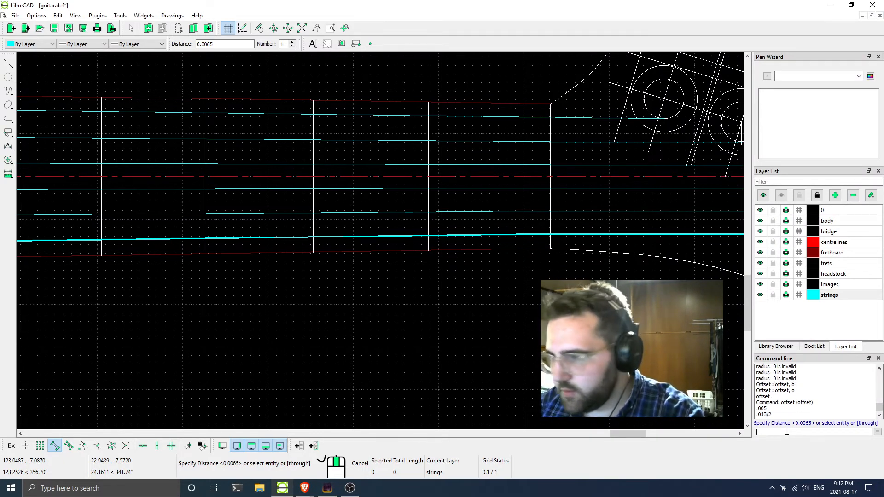
{"action": "left_click", "coordinate": [287, 214]}
{"action": "scroll", "coordinate": [271, 208], "scroll_direction": "up", "scroll_amount": 5}
{"action": "left_click", "coordinate": [306, 216]}
{"action": "scroll", "coordinate": [229, 239], "scroll_direction": "down", "scroll_amount": 5}
{"action": "middle_click_drag", "start_coordinate": [601, 257], "coordinate": [314, 265]}
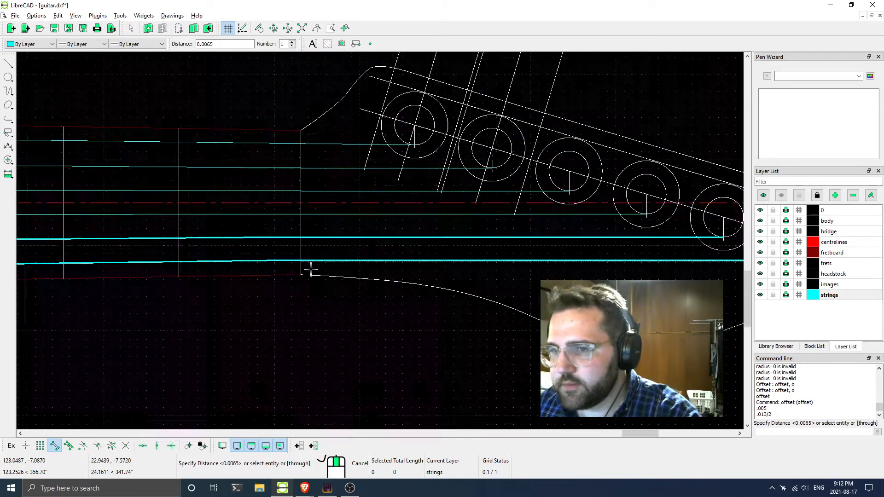
Offset the second string's segment between its ferrule and the bridge line by 0.0065 to both sides
{"action": "scroll", "coordinate": [311, 269], "scroll_direction": "down", "scroll_amount": 1}
{"action": "middle_click_drag", "start_coordinate": [82, 281], "coordinate": [672, 285]}
{"action": "middle_click_drag", "start_coordinate": [101, 300], "coordinate": [598, 242]}
{"action": "middle_click_drag", "start_coordinate": [69, 249], "coordinate": [584, 270]}
{"action": "middle_click_drag", "start_coordinate": [106, 270], "coordinate": [469, 253]}
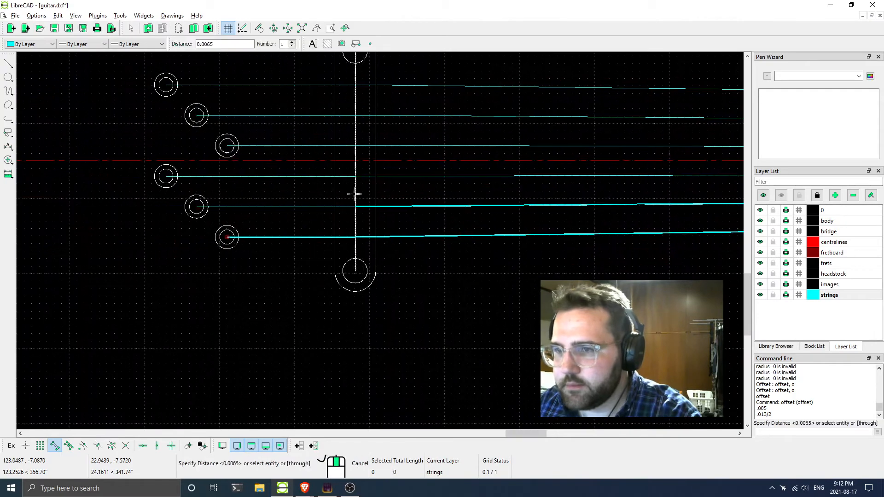
{"action": "scroll", "coordinate": [354, 194], "scroll_direction": "up", "scroll_amount": 4}
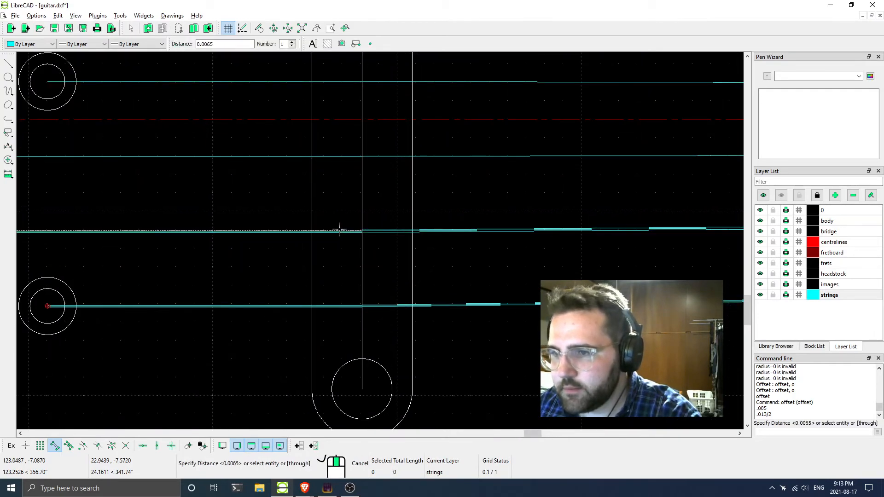
{"action": "scroll", "coordinate": [364, 221], "scroll_direction": "down", "scroll_amount": 1}
{"action": "scroll", "coordinate": [334, 245], "scroll_direction": "up", "scroll_amount": 3}
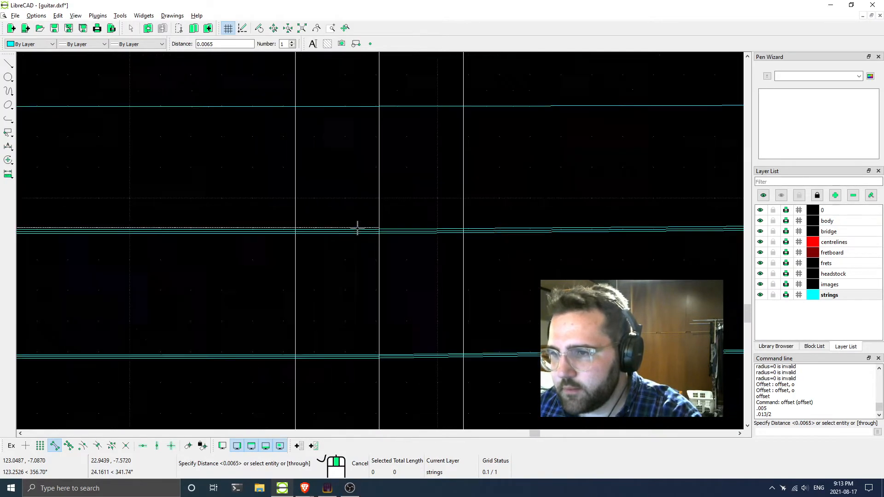
{"action": "scroll", "coordinate": [357, 227], "scroll_direction": "down", "scroll_amount": 3}
{"action": "scroll", "coordinate": [238, 227], "scroll_direction": "down", "scroll_amount": 4}
{"action": "middle_click_drag", "start_coordinate": [306, 222], "coordinate": [255, 253]}
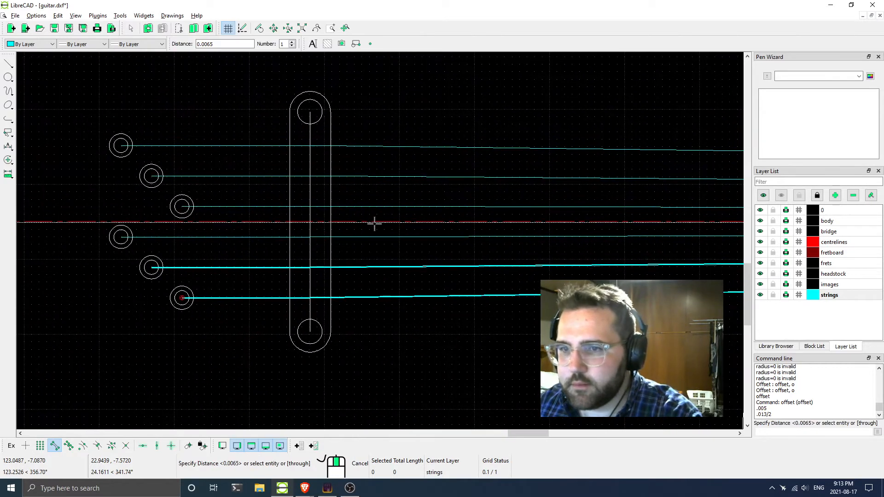
{"action": "middle_click_drag", "start_coordinate": [373, 225], "coordinate": [300, 242]}
Check the next gauge on the product page, and offset the neck segment of the string just below the centreline by .017/2 to both sides
{"action": "key", "text": "alt+Tab"}
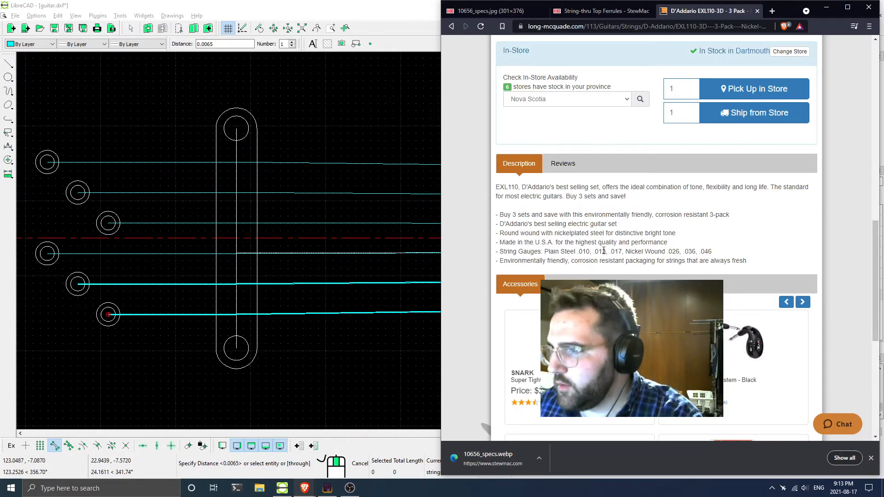
{"action": "left_click", "coordinate": [352, 6]}
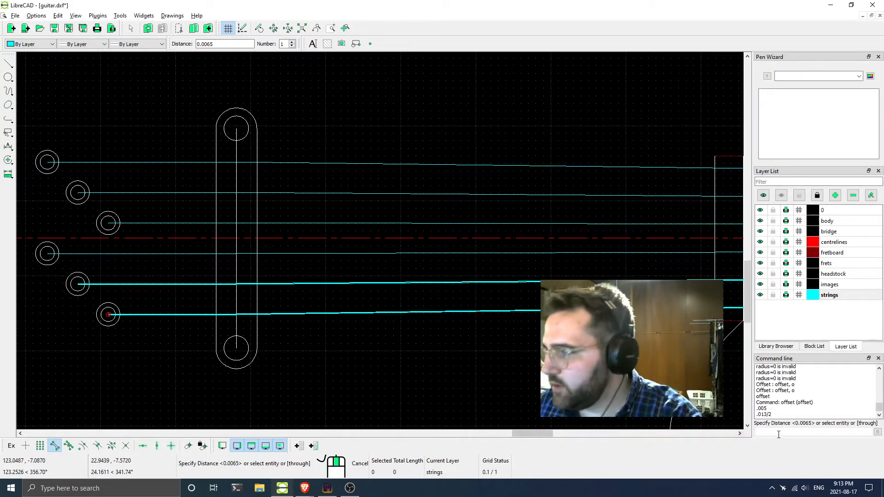
{"action": "type", "text": ".017"}
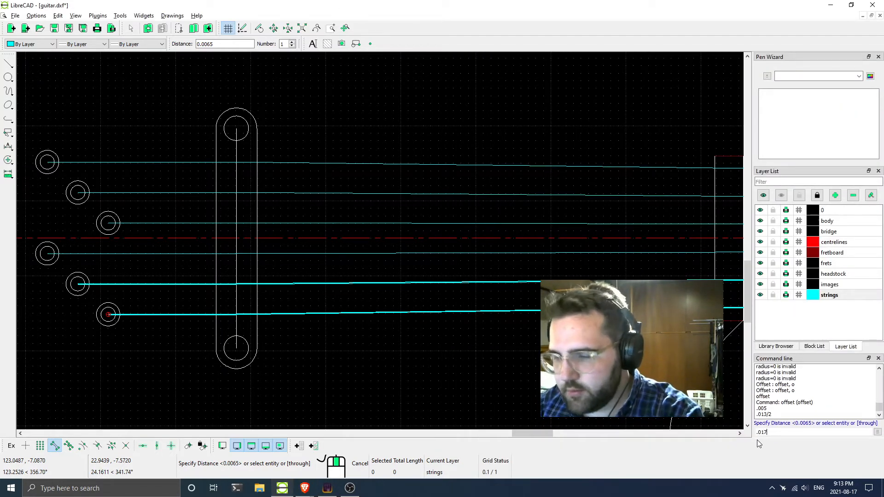
{"action": "type", "text": "/3"}
{"action": "key", "text": "Return"}
{"action": "key", "text": "BackSpace"}
{"action": "type", "text": "2"}
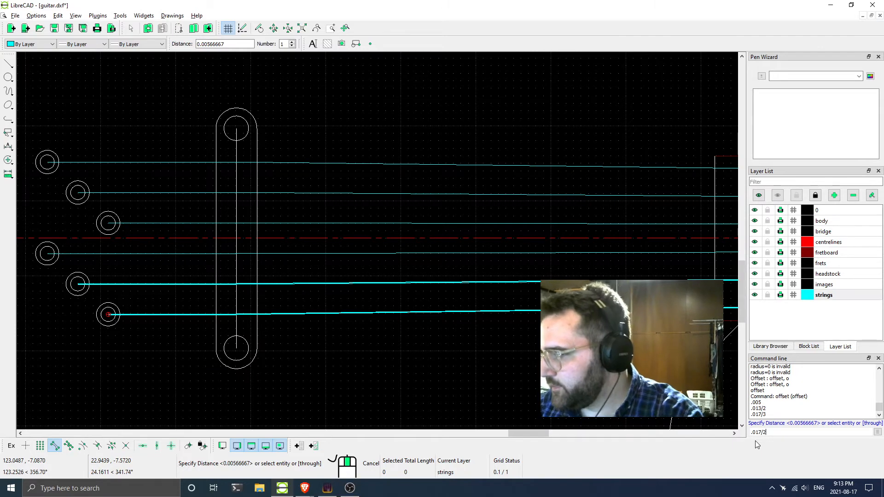
{"action": "key", "text": "Return"}
{"action": "scroll", "coordinate": [287, 262], "scroll_direction": "up", "scroll_amount": 3}
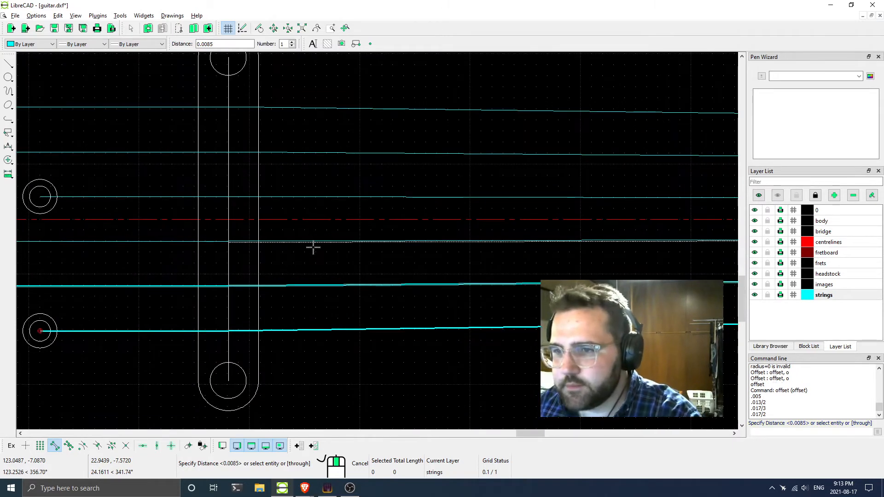
{"action": "left_click", "coordinate": [312, 247]}
{"action": "left_click", "coordinate": [314, 239]}
Offset the third string's ferrule-to-bridge and headstock segments by 0.0085 to both sides
{"action": "middle_click_drag", "start_coordinate": [218, 252], "coordinate": [292, 256]}
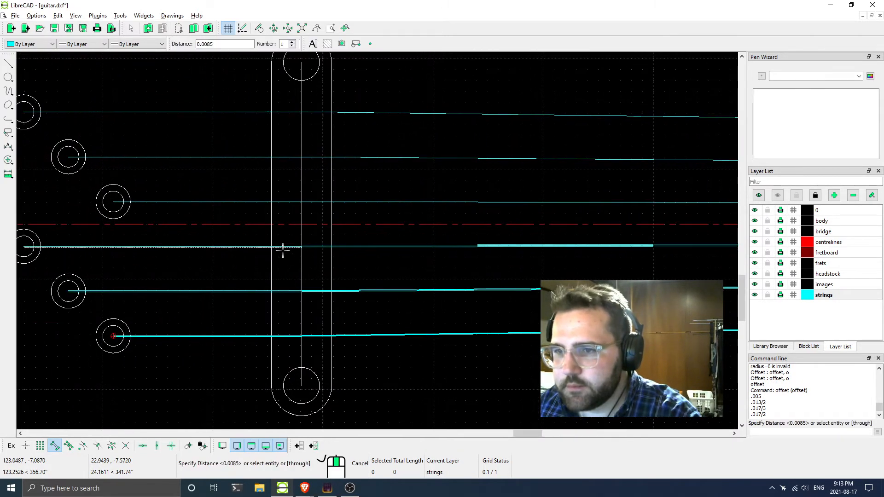
{"action": "scroll", "coordinate": [377, 262], "scroll_direction": "down", "scroll_amount": 7}
{"action": "middle_click_drag", "start_coordinate": [485, 316], "coordinate": [69, 308]}
{"action": "middle_click_drag", "start_coordinate": [582, 301], "coordinate": [18, 301]}
{"action": "scroll", "coordinate": [538, 257], "scroll_direction": "up", "scroll_amount": 9}
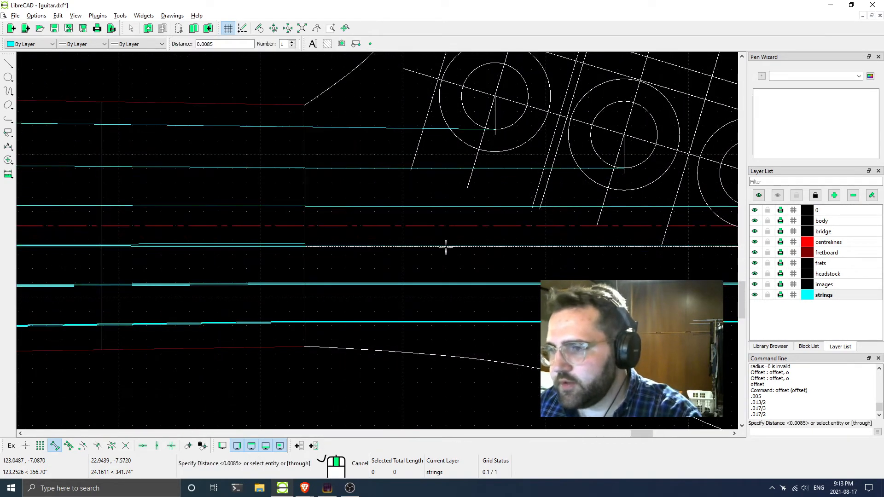
{"action": "scroll", "coordinate": [436, 243], "scroll_direction": "down", "scroll_amount": 5}
{"action": "scroll", "coordinate": [523, 278], "scroll_direction": "up", "scroll_amount": 3}
Check the next gauge in the browser, and offset the headstock and neck segments of the string just above the centreline by .026/2
{"action": "key", "text": "alt+Tab"}
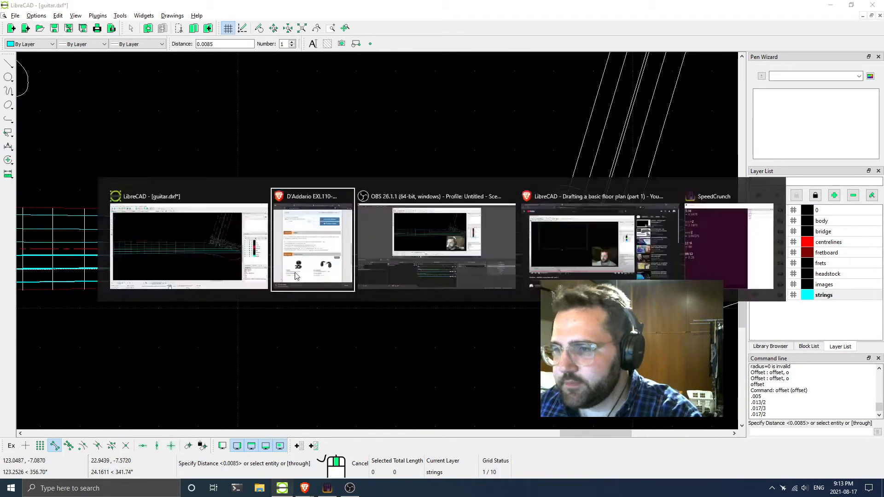
{"action": "left_click", "coordinate": [334, 4]}
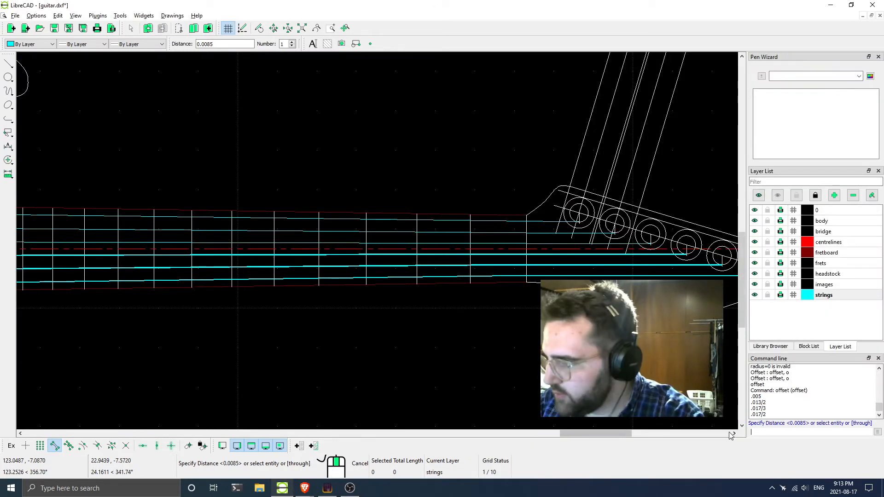
{"action": "type", "text": ".026"}
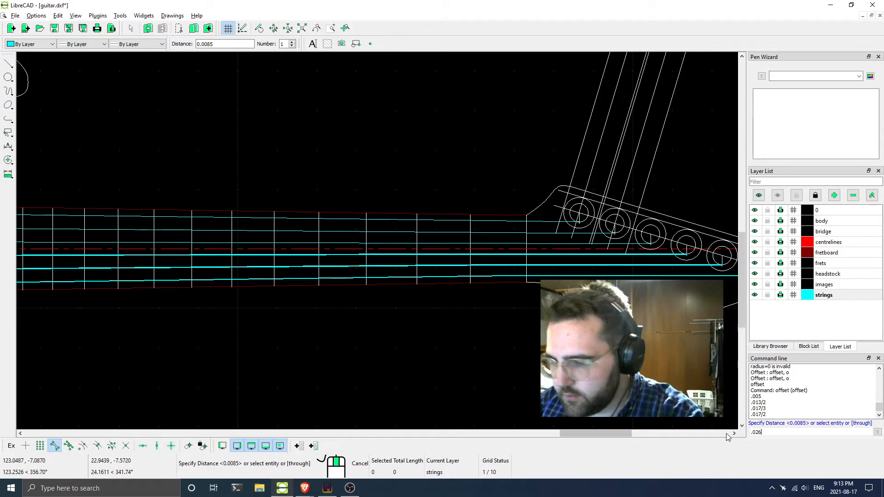
{"action": "type", "text": "/2"}
{"action": "key", "text": "Return"}
{"action": "scroll", "coordinate": [479, 146], "scroll_direction": "up", "scroll_amount": 5}
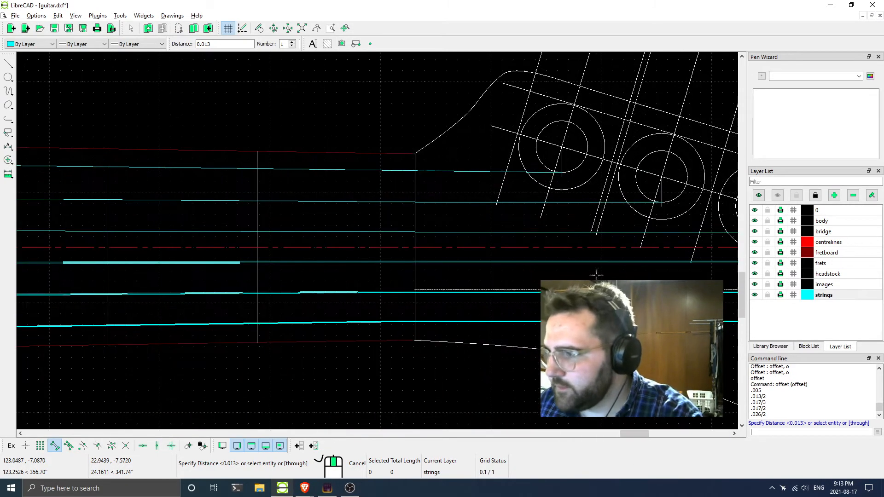
{"action": "left_click", "coordinate": [541, 233]}
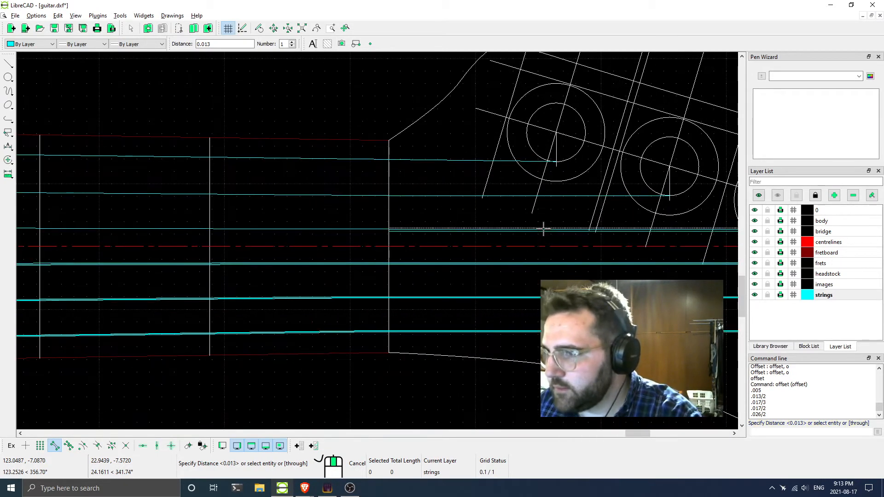
{"action": "left_click", "coordinate": [369, 233]}
Offset the fourth string's segment between its ferrule and the bridge line by 0.013 to both sides
{"action": "scroll", "coordinate": [345, 251], "scroll_direction": "down", "scroll_amount": 5}
{"action": "middle_click_drag", "start_coordinate": [55, 253], "coordinate": [633, 239]}
{"action": "scroll", "coordinate": [633, 239], "scroll_direction": "down", "scroll_amount": 3}
{"action": "middle_click_drag", "start_coordinate": [48, 217], "coordinate": [277, 225]}
{"action": "scroll", "coordinate": [276, 225], "scroll_direction": "up", "scroll_amount": 8}
{"action": "scroll", "coordinate": [246, 241], "scroll_direction": "down", "scroll_amount": 10}
{"action": "middle_click_drag", "start_coordinate": [197, 256], "coordinate": [506, 256]}
{"action": "scroll", "coordinate": [359, 238], "scroll_direction": "up", "scroll_amount": 11}
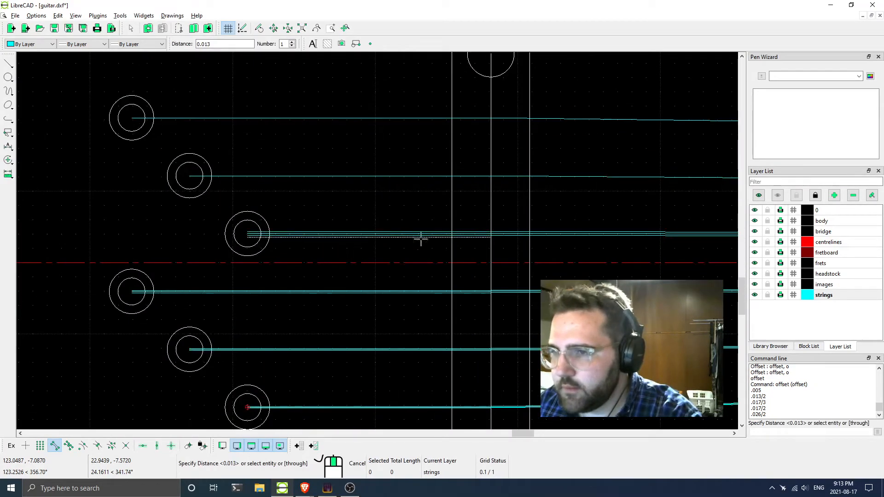
{"action": "scroll", "coordinate": [420, 238], "scroll_direction": "down", "scroll_amount": 6}
Try offsetting the second string from the top by .036 to both sides after checking its gauge on the product page
{"action": "key", "text": "alt+Tab"}
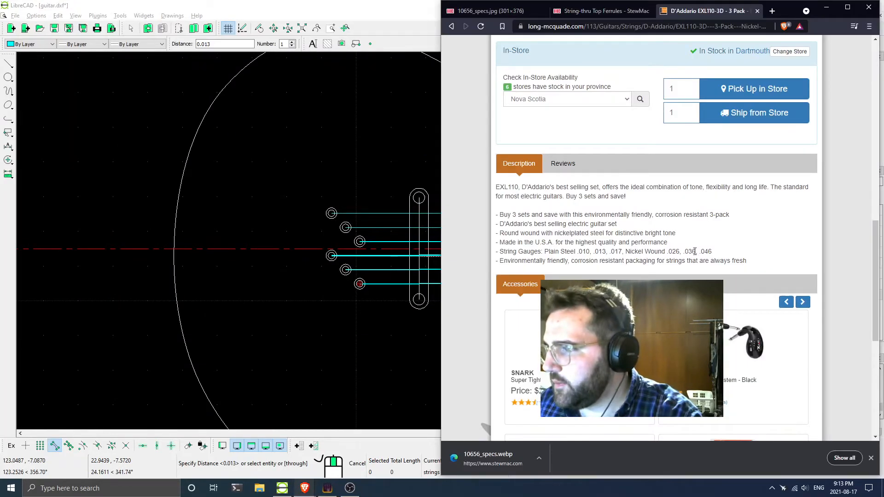
{"action": "double_click", "coordinate": [383, 4]}
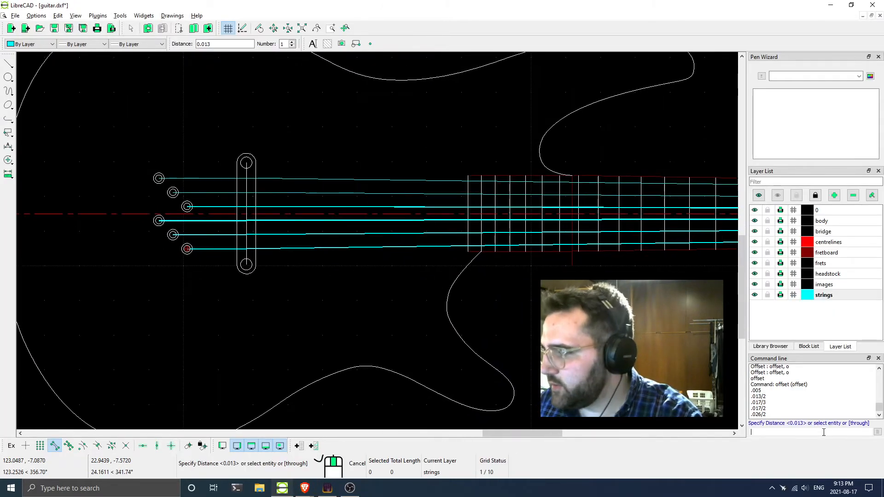
{"action": "type", "text": "036"}
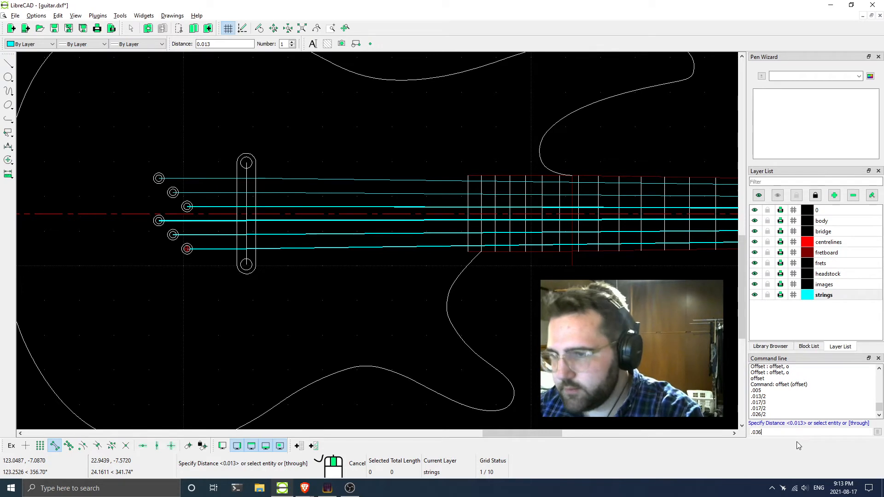
{"action": "key", "text": "Return"}
{"action": "scroll", "coordinate": [235, 201], "scroll_direction": "up", "scroll_amount": 5}
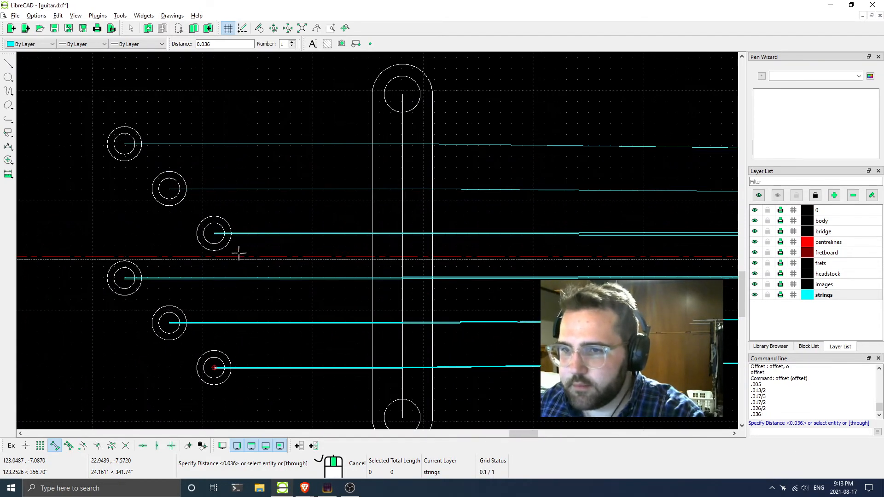
{"action": "left_click", "coordinate": [279, 186]}
{"action": "middle_click_drag", "start_coordinate": [306, 223], "coordinate": [150, 229]}
{"action": "left_click", "coordinate": [308, 201]}
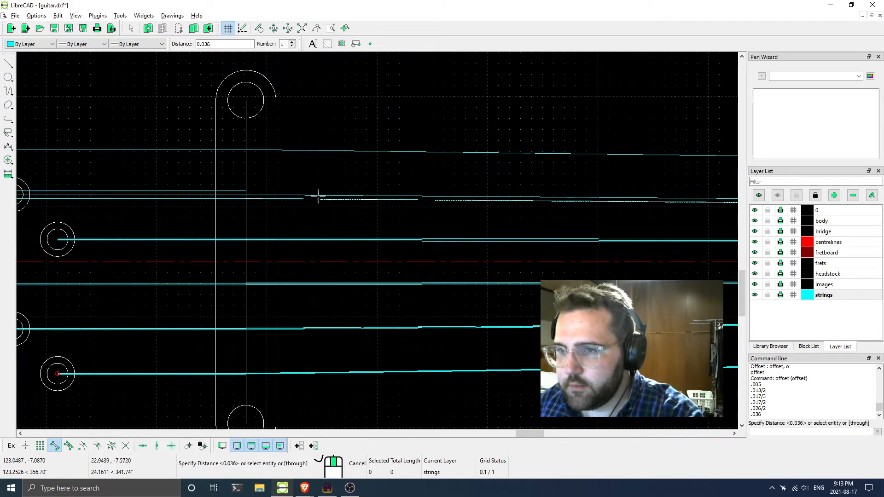
{"action": "left_click", "coordinate": [323, 192]}
{"action": "scroll", "coordinate": [332, 199], "scroll_direction": "down", "scroll_amount": 6}
{"action": "scroll", "coordinate": [178, 241], "scroll_direction": "up", "scroll_amount": 1}
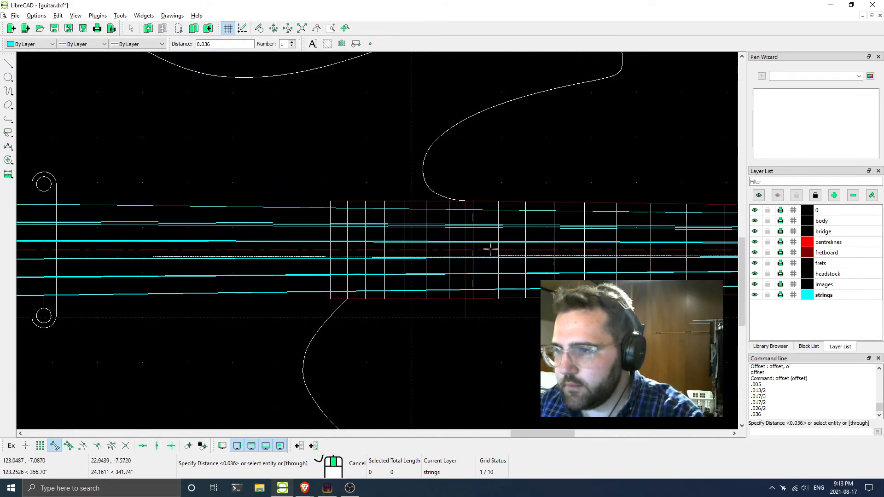
{"action": "scroll", "coordinate": [460, 224], "scroll_direction": "up", "scroll_amount": 1}
{"action": "middle_click_drag", "start_coordinate": [460, 223], "coordinate": [92, 203]}
{"action": "middle_click_drag", "start_coordinate": [574, 213], "coordinate": [427, 222]}
{"action": "scroll", "coordinate": [404, 196], "scroll_direction": "up", "scroll_amount": 5}
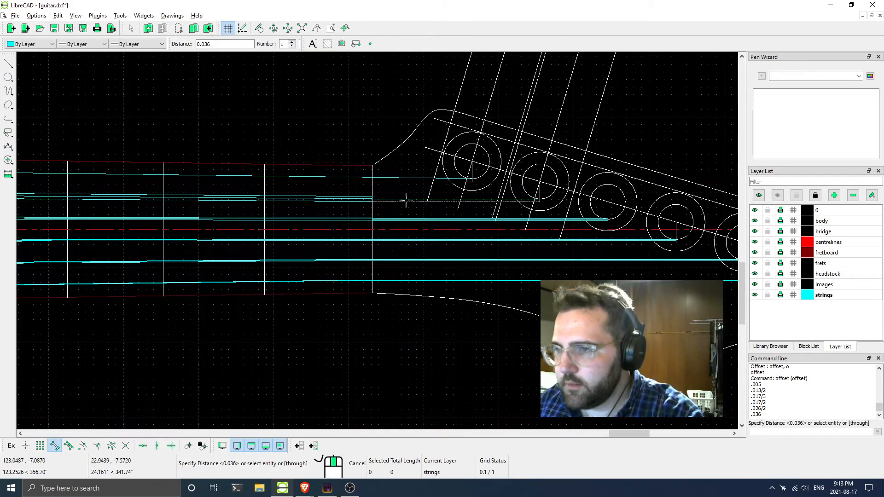
{"action": "type", "text": ".036"}
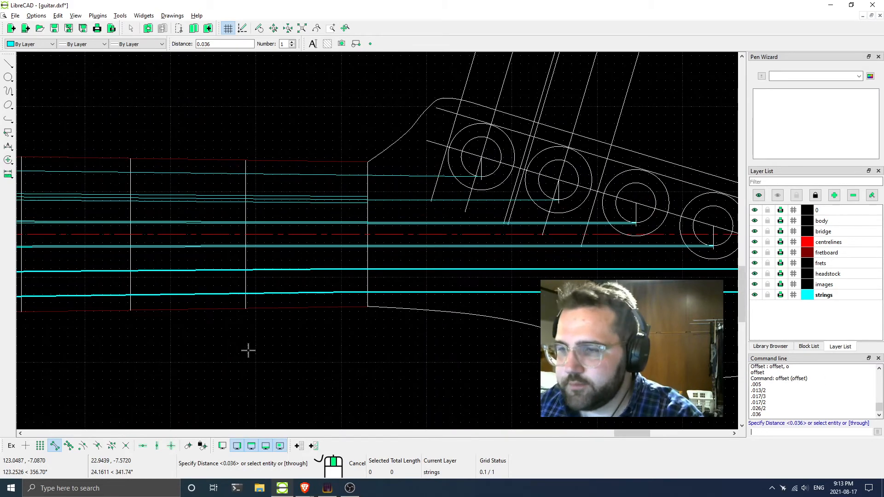
{"action": "key", "text": "Escape"}
Undo the .036 offsets made around the second string from the top
{"action": "scroll", "coordinate": [357, 283], "scroll_direction": "down", "scroll_amount": 4}
{"action": "key", "text": "ctrl+z"}
{"action": "key", "text": "ctrl+z"}
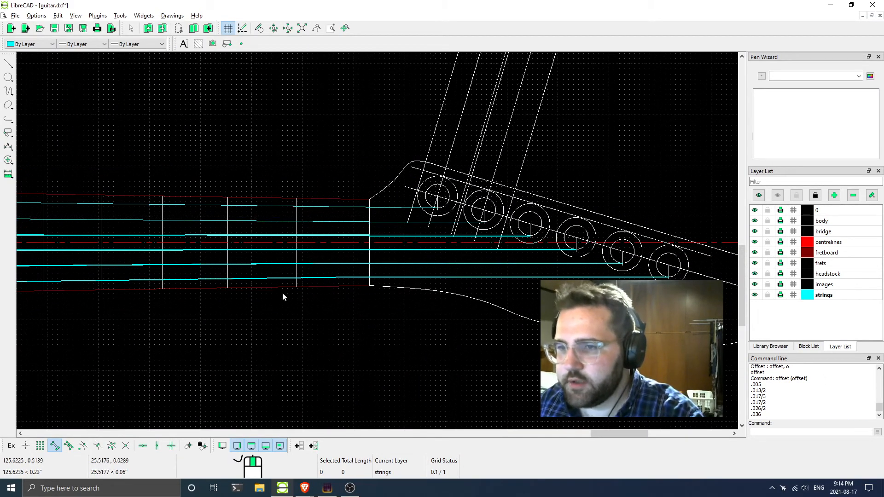
{"action": "scroll", "coordinate": [282, 293], "scroll_direction": "down", "scroll_amount": 3}
{"action": "middle_click_drag", "start_coordinate": [78, 340], "coordinate": [500, 319]}
{"action": "middle_click_drag", "start_coordinate": [96, 288], "coordinate": [411, 303]}
{"action": "scroll", "coordinate": [173, 243], "scroll_direction": "up", "scroll_amount": 2}
{"action": "middle_click_drag", "start_coordinate": [197, 302], "coordinate": [200, 247]}
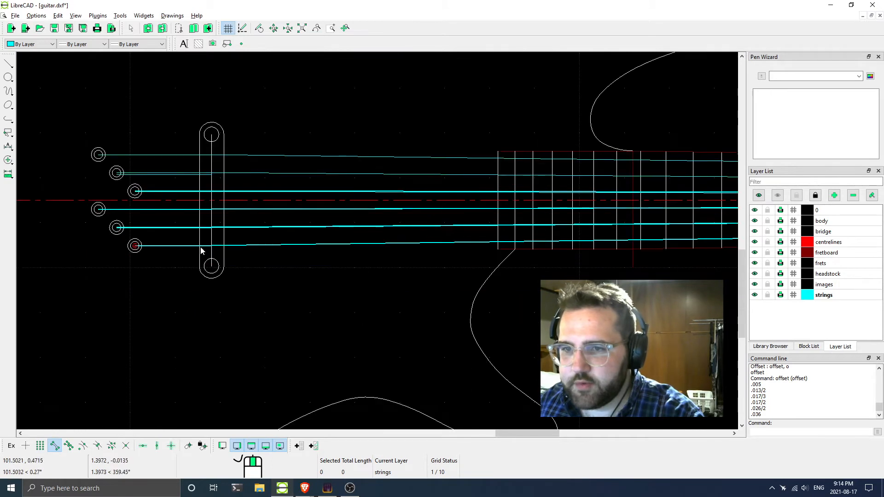
{"action": "middle_click_drag", "start_coordinate": [499, 300], "coordinate": [294, 273]}
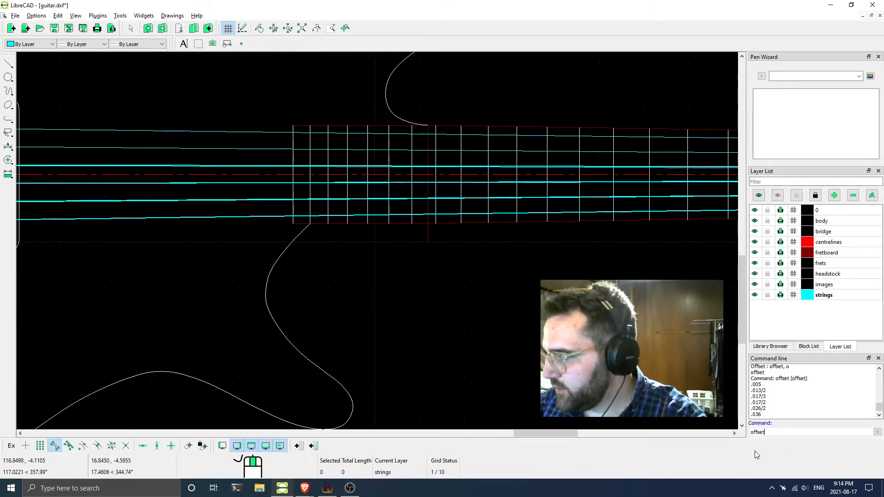
Offset the bridge-side and neck segments of the second string from the top by .036/2 to both sides
{"action": "type", "text": "offset"}
{"action": "key", "text": "Return"}
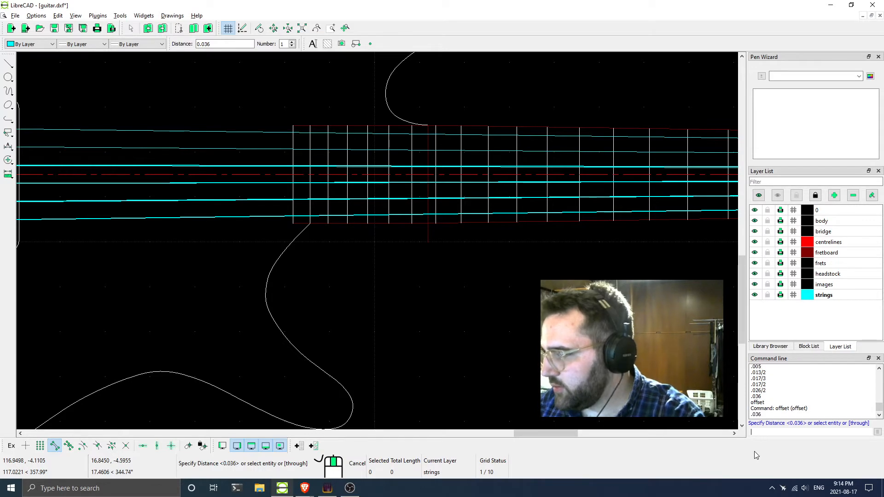
{"action": "type", "text": ".036"}
{"action": "type", "text": "2"}
{"action": "key", "text": "Return"}
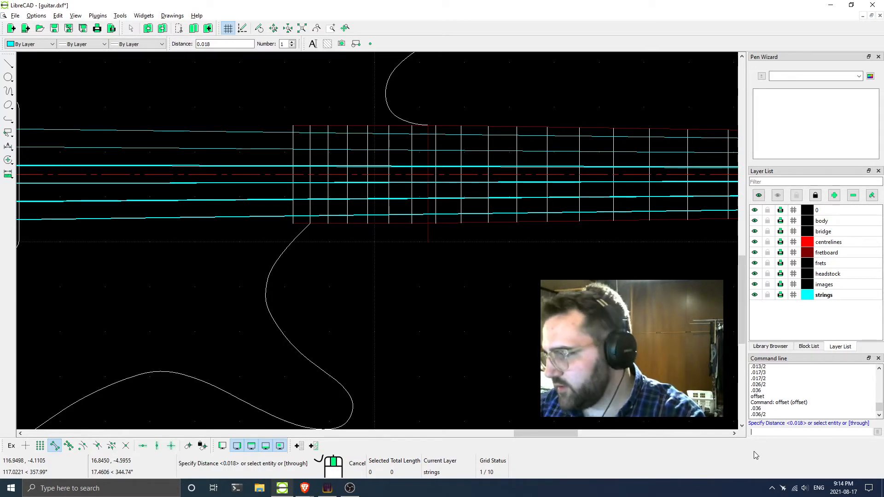
{"action": "middle_click_drag", "start_coordinate": [112, 94], "coordinate": [367, 151]}
{"action": "scroll", "coordinate": [203, 219], "scroll_direction": "up", "scroll_amount": 3}
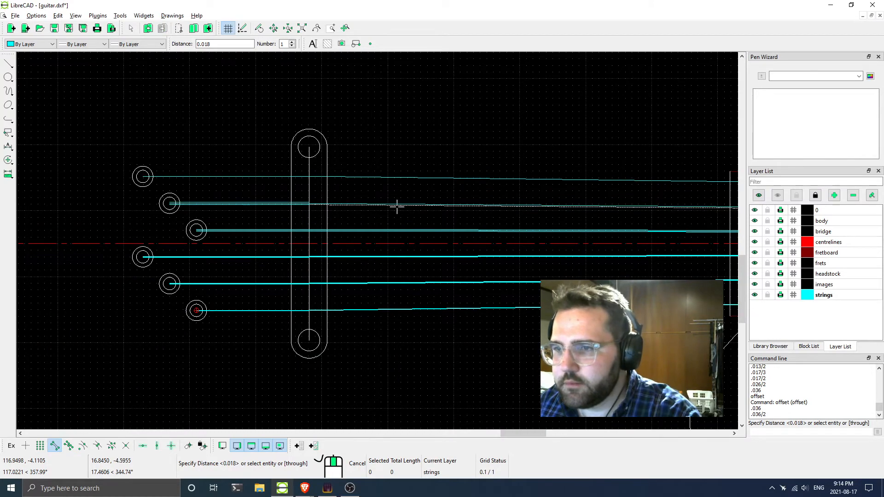
Offset the headstock segment of the second string from the top by 0.018 to both sides
{"action": "scroll", "coordinate": [395, 203], "scroll_direction": "down", "scroll_amount": 8}
{"action": "middle_click_drag", "start_coordinate": [537, 243], "coordinate": [152, 237]}
{"action": "middle_click_drag", "start_coordinate": [589, 235], "coordinate": [283, 224]}
{"action": "scroll", "coordinate": [280, 209], "scroll_direction": "up", "scroll_amount": 15}
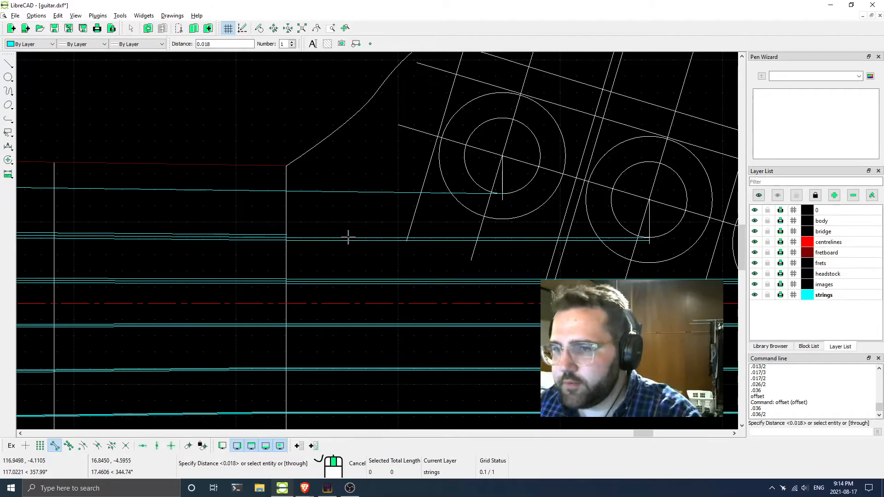
{"action": "scroll", "coordinate": [352, 228], "scroll_direction": "down", "scroll_amount": 5}
{"action": "scroll", "coordinate": [373, 235], "scroll_direction": "down", "scroll_amount": 2}
{"action": "key", "text": "Escape"}
Check the last gauge in the browser, and offset the top string's headstock and neck segments by .046/2 to both sides
{"action": "key", "text": "alt+Tab"}
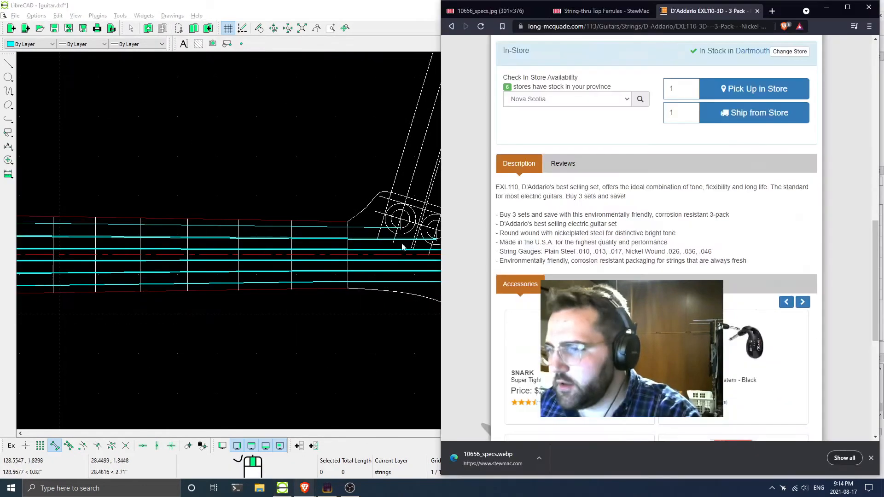
{"action": "left_click", "coordinate": [378, 48]}
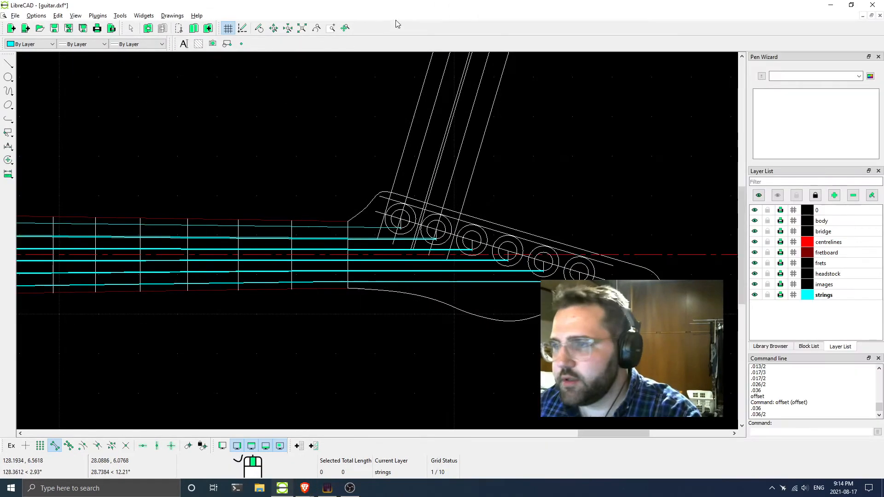
{"action": "left_click", "coordinate": [772, 431]}
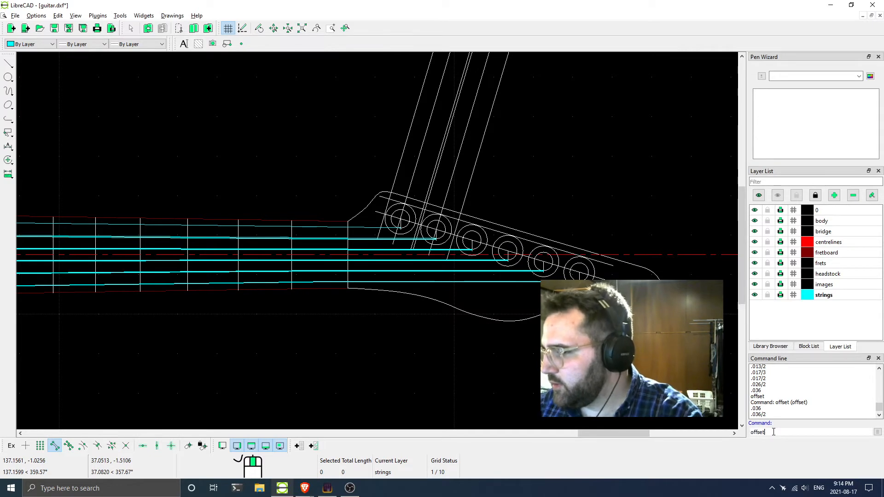
{"action": "key", "text": "Up"}
{"action": "key", "text": "Return"}
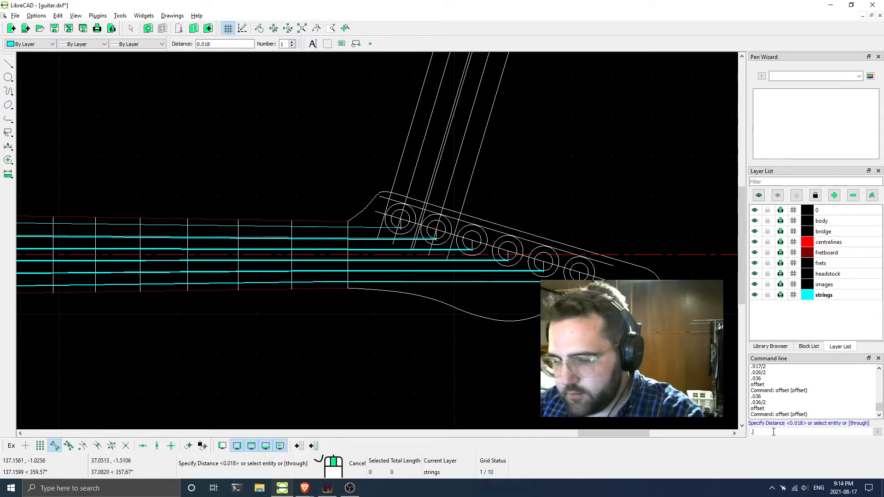
{"action": "type", "text": ".046/2"}
{"action": "key", "text": "Return"}
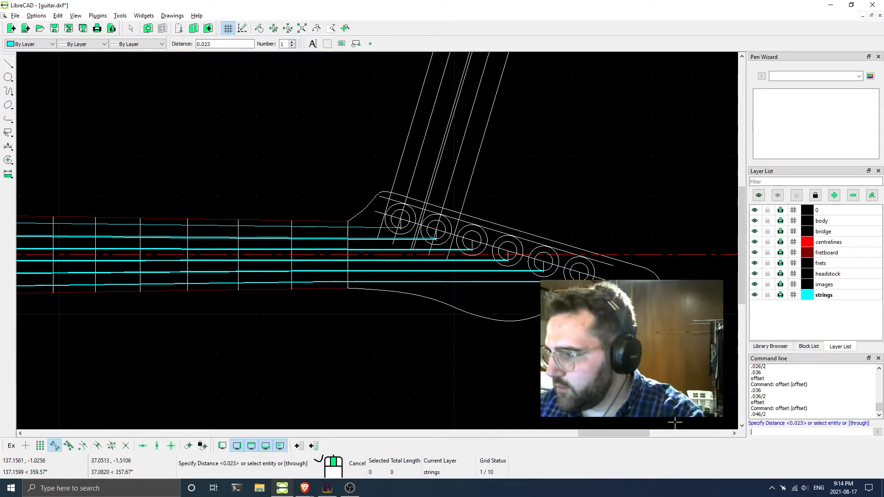
{"action": "scroll", "coordinate": [308, 195], "scroll_direction": "up", "scroll_amount": 4}
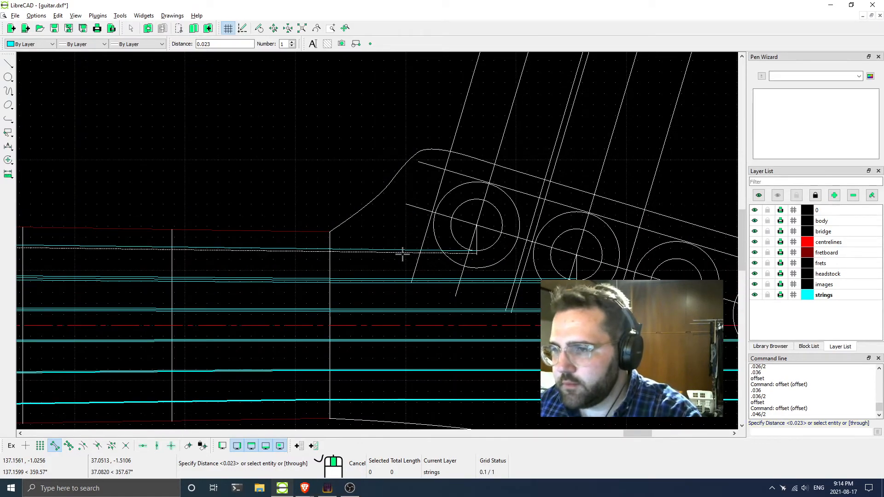
{"action": "scroll", "coordinate": [402, 252], "scroll_direction": "down", "scroll_amount": 2}
Offset the top string's segment between its ferrule and the bridge line by 0.023 to both sides
{"action": "mouse_move", "coordinate": [401, 252]}
{"action": "middle_mouse_down"}
{"action": "mouse_move", "coordinate": [428, 275]}
{"action": "mouse_move", "coordinate": [616, 272]}
{"action": "middle_mouse_up"}
{"action": "mouse_move", "coordinate": [221, 270]}
{"action": "middle_mouse_down"}
{"action": "mouse_move", "coordinate": [596, 269]}
{"action": "mouse_move", "coordinate": [513, 275]}
{"action": "middle_mouse_up"}
{"action": "middle_click_drag", "start_coordinate": [144, 278], "coordinate": [593, 259]}
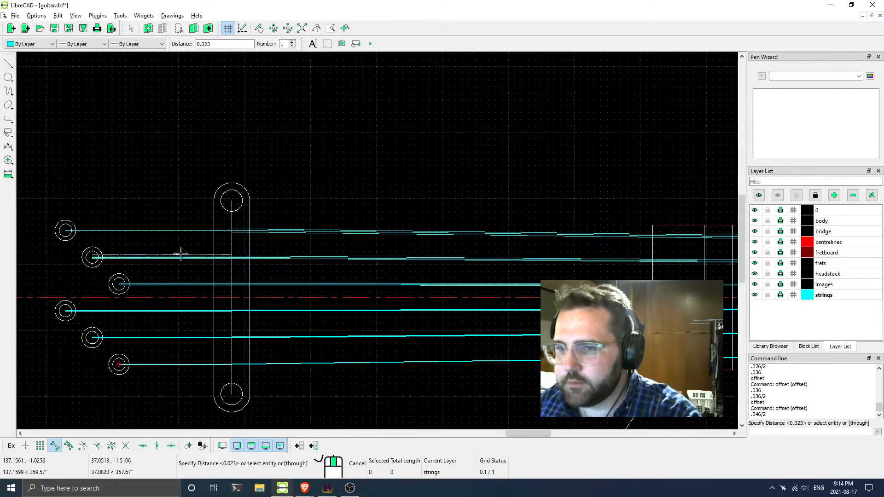
{"action": "scroll", "coordinate": [180, 254], "scroll_direction": "up", "scroll_amount": 3}
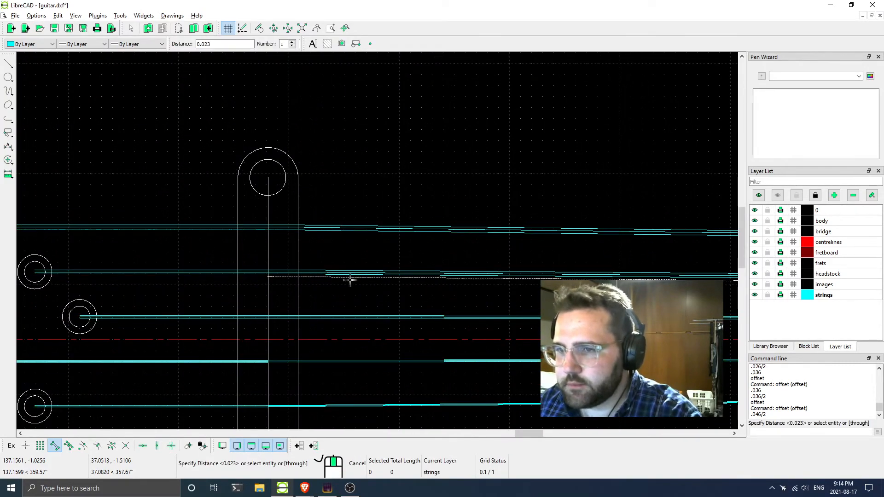
{"action": "scroll", "coordinate": [350, 280], "scroll_direction": "down", "scroll_amount": 9}
{"action": "key", "text": "Escape"}
Examine the thickened strings from the ferrules and bridge along the neck to the headstock
{"action": "scroll", "coordinate": [257, 257], "scroll_direction": "up", "scroll_amount": 7}
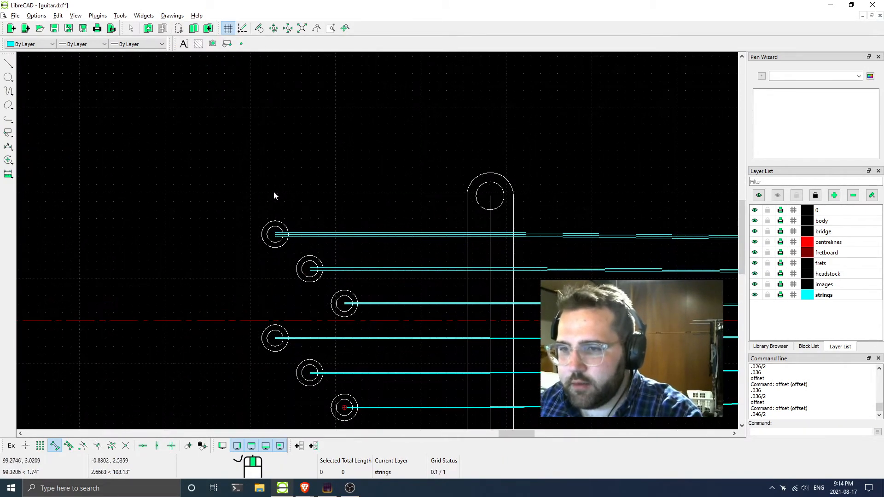
{"action": "scroll", "coordinate": [332, 239], "scroll_direction": "down", "scroll_amount": 5}
{"action": "middle_click_drag", "start_coordinate": [432, 391], "coordinate": [255, 284]}
{"action": "scroll", "coordinate": [255, 284], "scroll_direction": "down", "scroll_amount": 3}
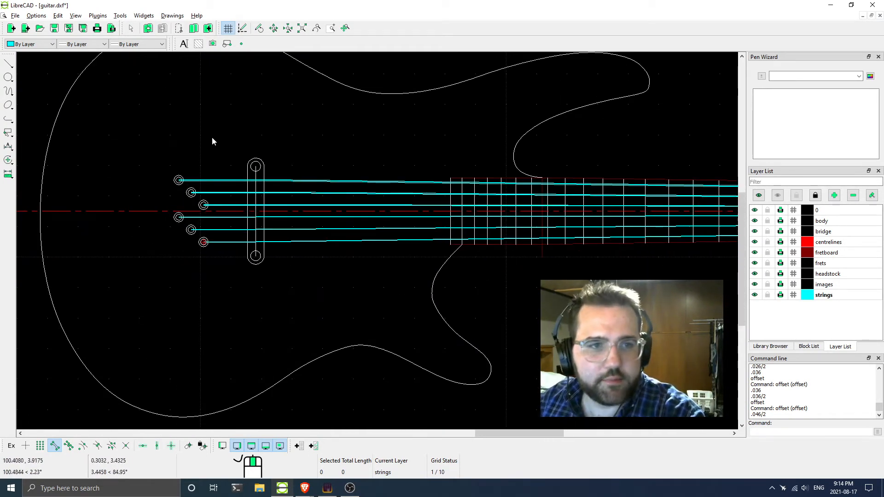
{"action": "scroll", "coordinate": [300, 299], "scroll_direction": "down", "scroll_amount": 2}
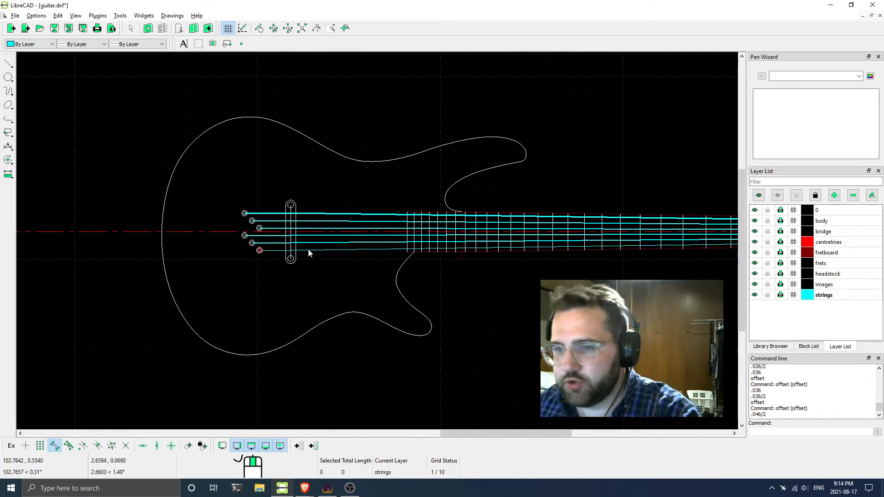
{"action": "scroll", "coordinate": [332, 249], "scroll_direction": "up", "scroll_amount": 8}
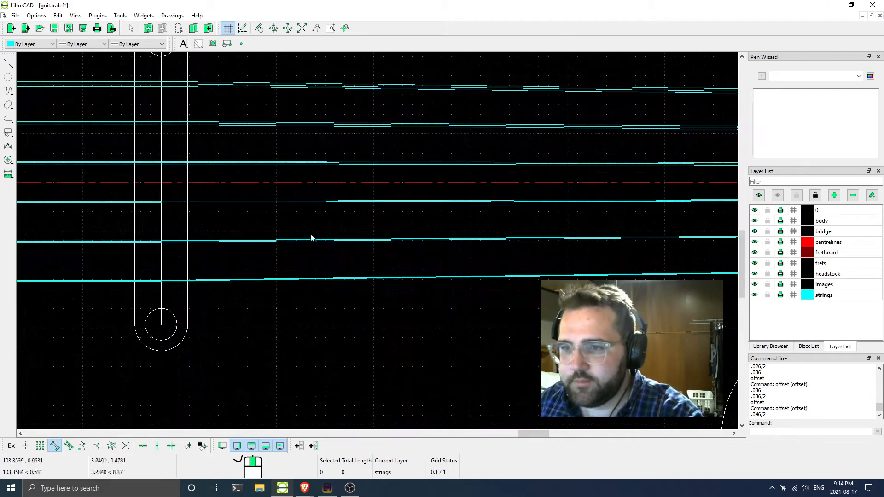
{"action": "scroll", "coordinate": [286, 210], "scroll_direction": "up", "scroll_amount": 3}
{"action": "left_click", "coordinate": [317, 192]}
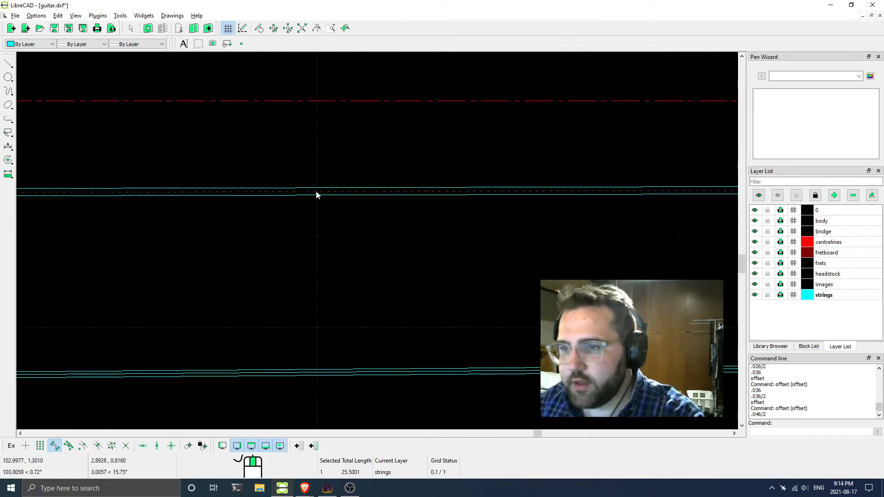
{"action": "scroll", "coordinate": [391, 236], "scroll_direction": "down", "scroll_amount": 16}
{"action": "middle_click_drag", "start_coordinate": [547, 293], "coordinate": [31, 239]}
{"action": "scroll", "coordinate": [432, 272], "scroll_direction": "down", "scroll_amount": 8}
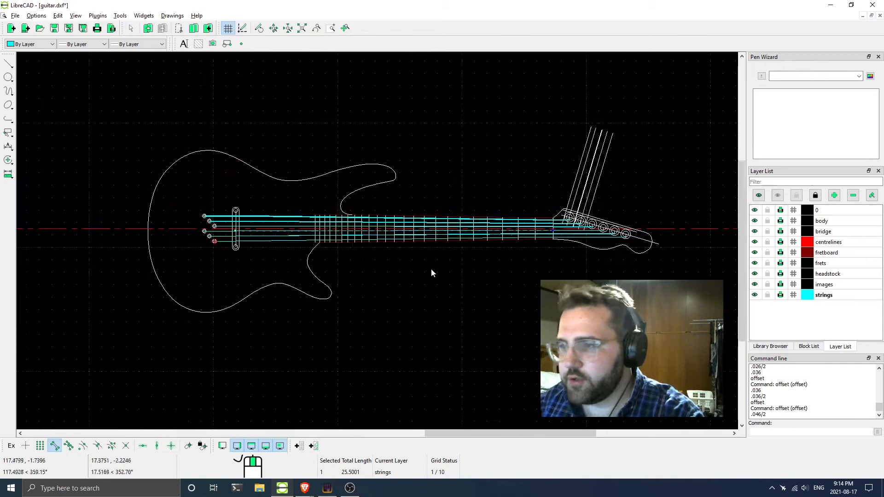
{"action": "left_click", "coordinate": [508, 270]}
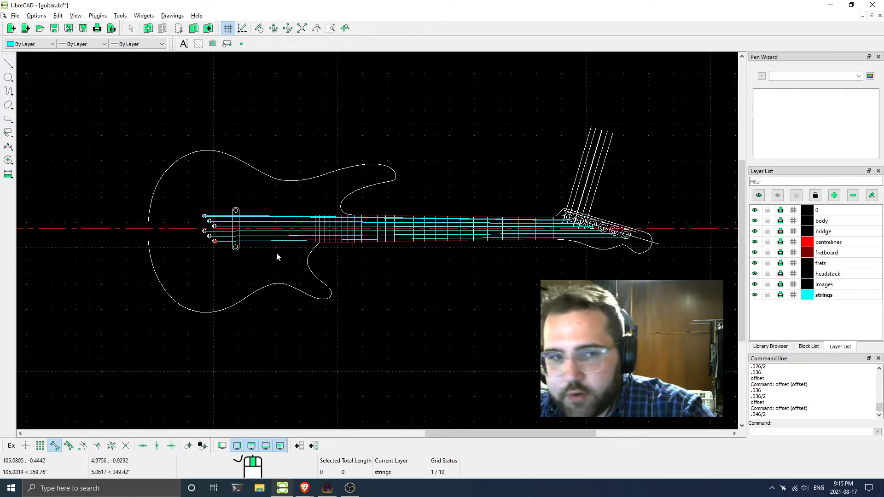
{"action": "scroll", "coordinate": [302, 239], "scroll_direction": "up", "scroll_amount": 4}
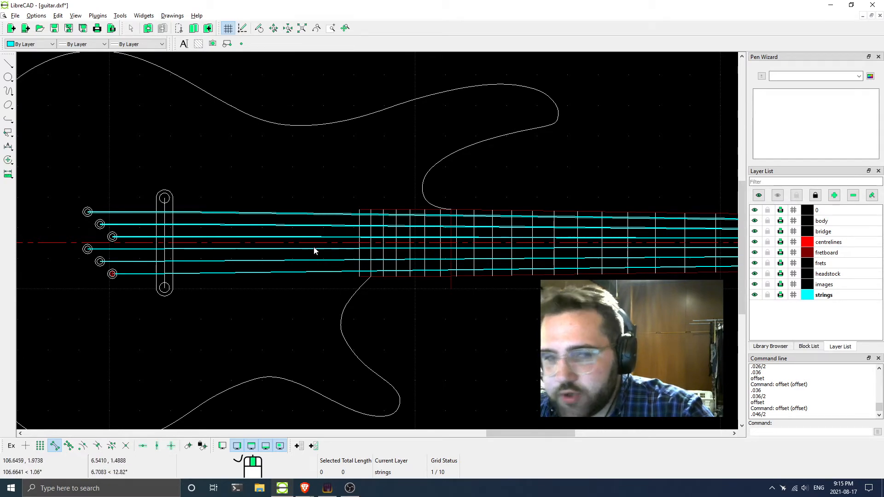
Switch to the browser, search StewMac for "strat single coil" and open the Metal Mounting Rings for Single-coil Pickups page
{"action": "left_click", "coordinate": [304, 488]}
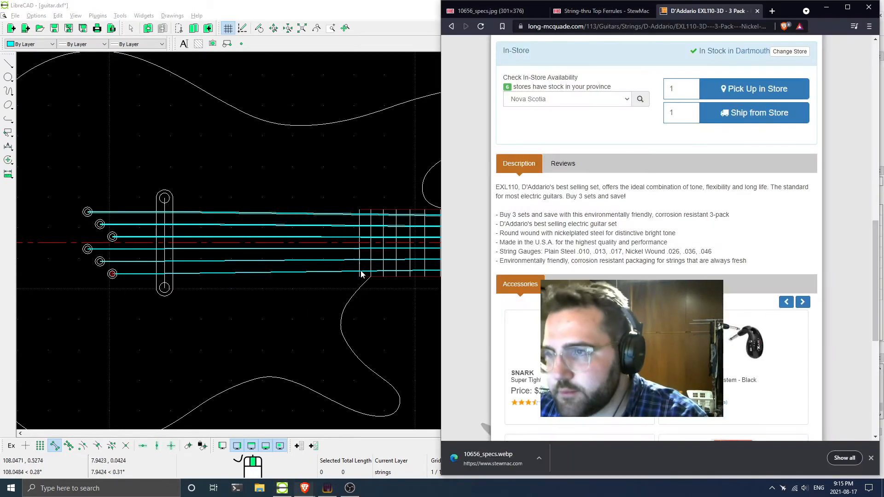
{"action": "left_click", "coordinate": [521, 12]}
{"action": "left_click", "coordinate": [583, 12]}
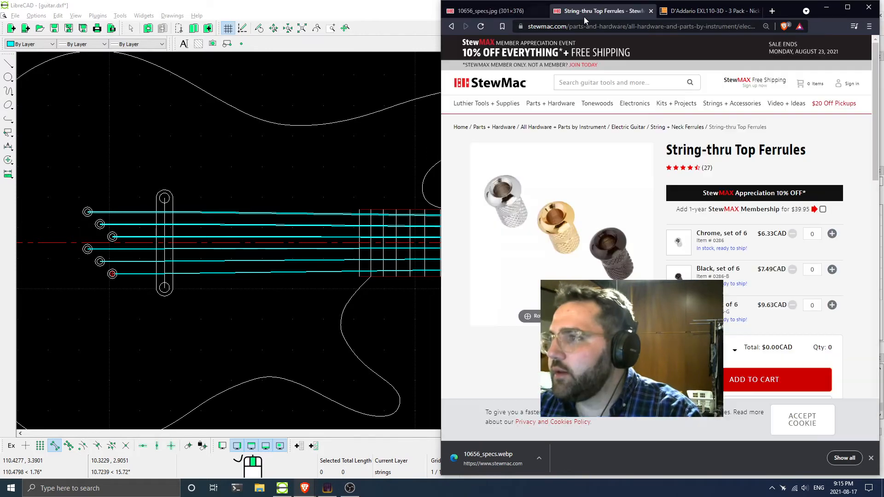
{"action": "left_click", "coordinate": [607, 86]}
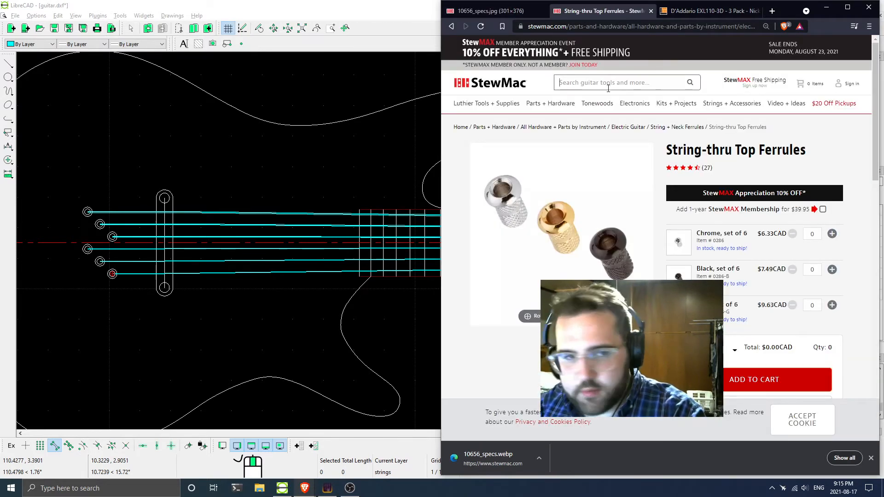
{"action": "type", "text": "strat sing"}
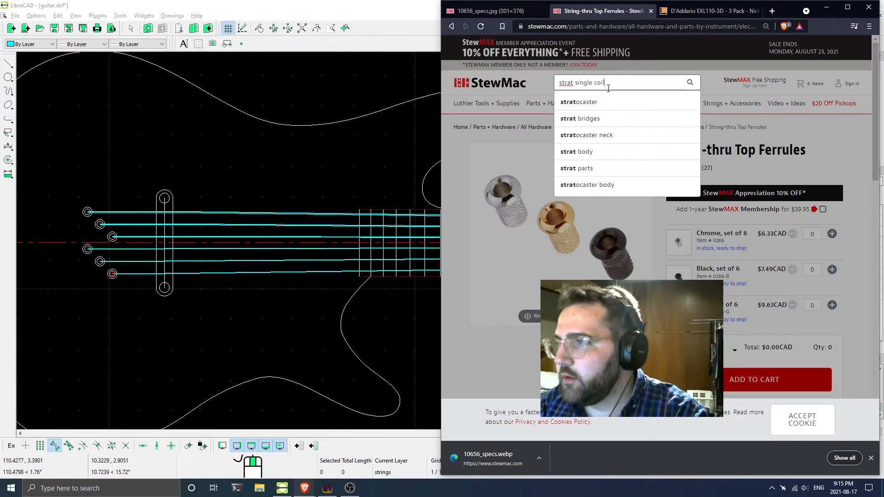
{"action": "type", "text": "le coil"}
{"action": "key", "text": "Return"}
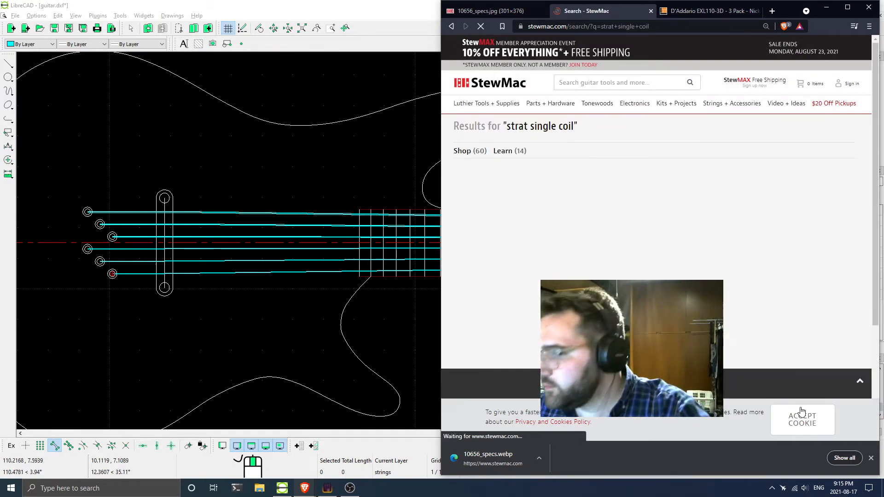
{"action": "scroll", "coordinate": [746, 195], "scroll_direction": "down", "scroll_amount": 12}
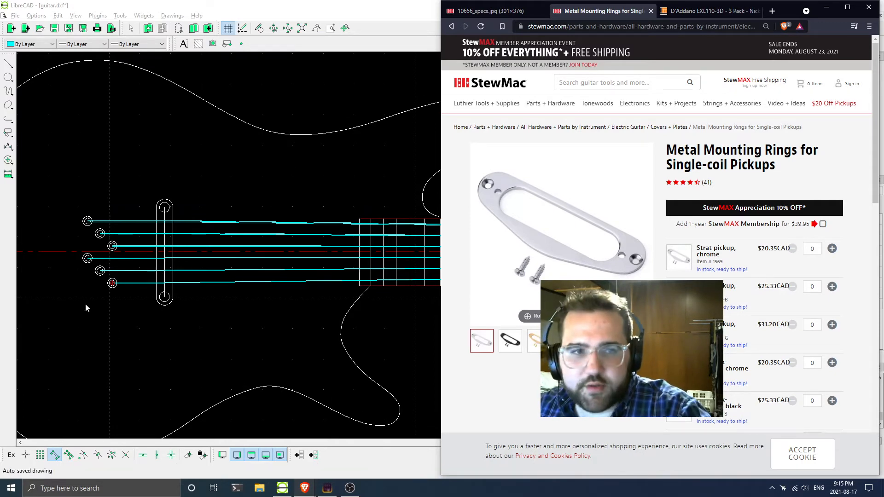
Examine the enlarged product photos of the single-coil mounting rings, comparing their shape with the guitar drawing
{"action": "scroll", "coordinate": [361, 217], "scroll_direction": "down", "scroll_amount": 3}
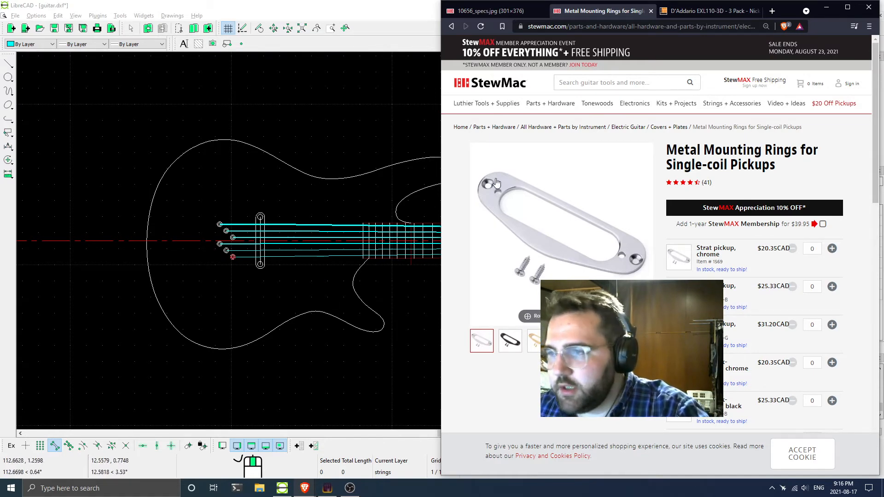
{"action": "mouse_move", "coordinate": [579, 218]}
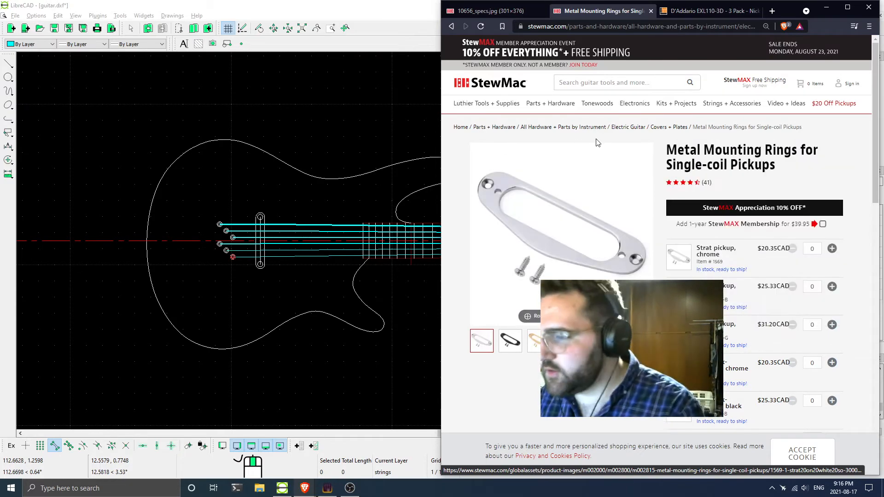
{"action": "scroll", "coordinate": [604, 247], "scroll_direction": "down", "scroll_amount": 3}
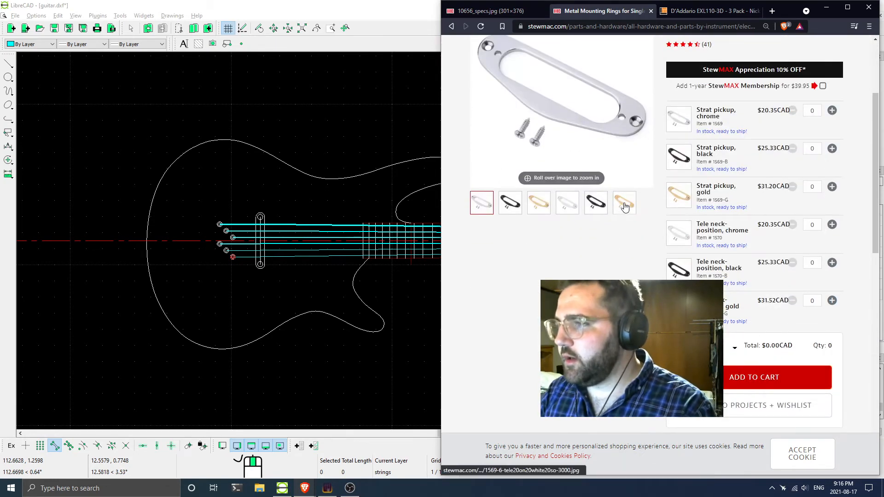
{"action": "left_click", "coordinate": [622, 215]}
{"action": "scroll", "coordinate": [586, 217], "scroll_direction": "up", "scroll_amount": 3}
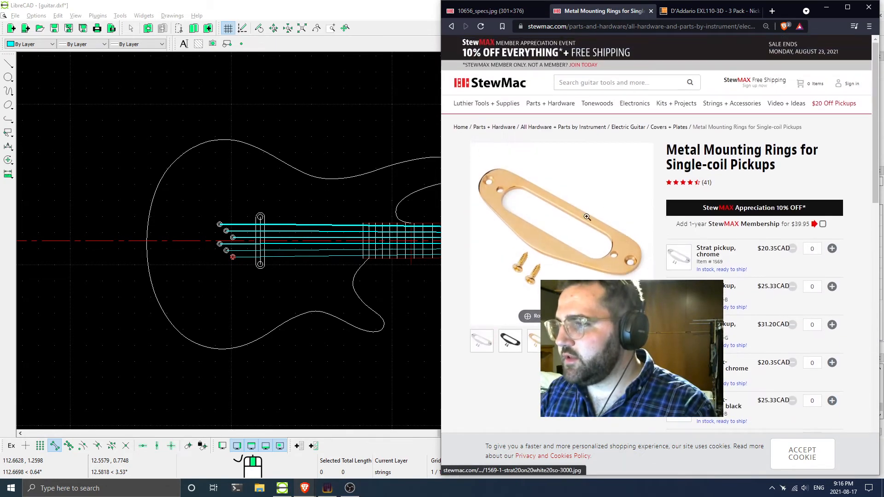
{"action": "left_click", "coordinate": [657, 249]}
{"action": "left_click", "coordinate": [861, 240]}
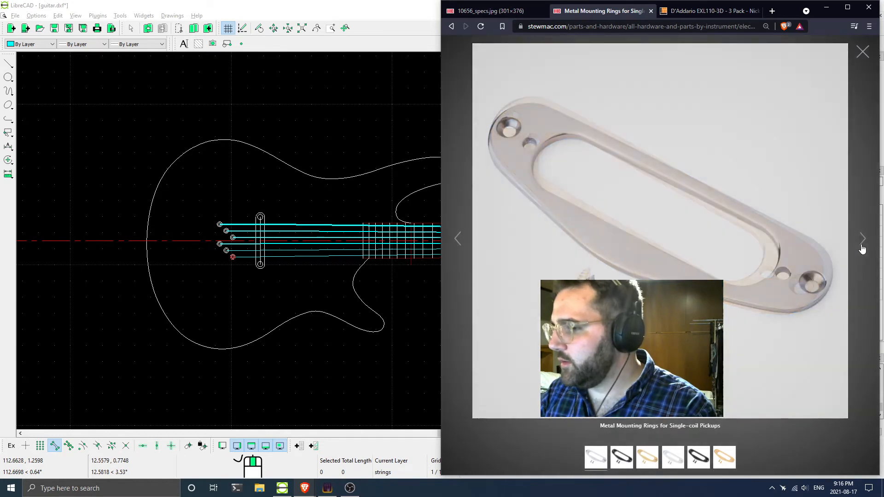
{"action": "left_click", "coordinate": [861, 239]}
{"action": "key", "text": "Escape"}
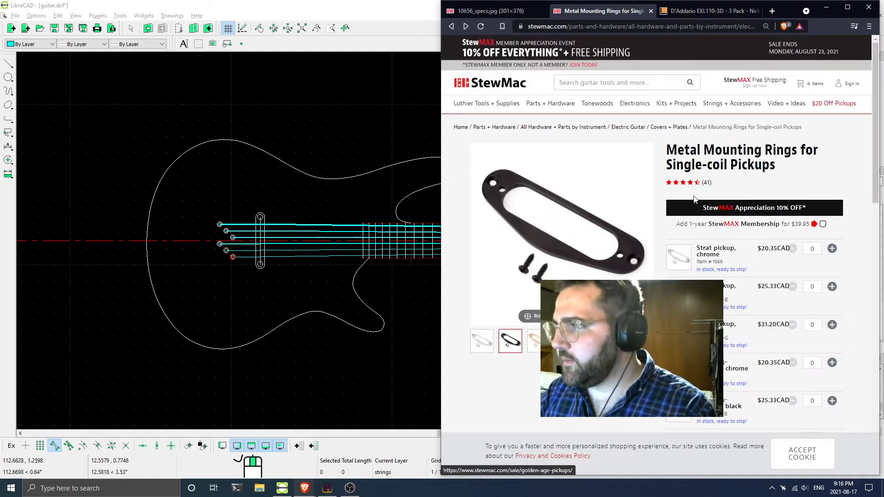
Read the mounting ring's dimensions in the product description, and return to the D'Addario EXL110-3D strings page
{"action": "scroll", "coordinate": [602, 233], "scroll_direction": "down", "scroll_amount": 10}
{"action": "scroll", "coordinate": [603, 234], "scroll_direction": "down", "scroll_amount": 4}
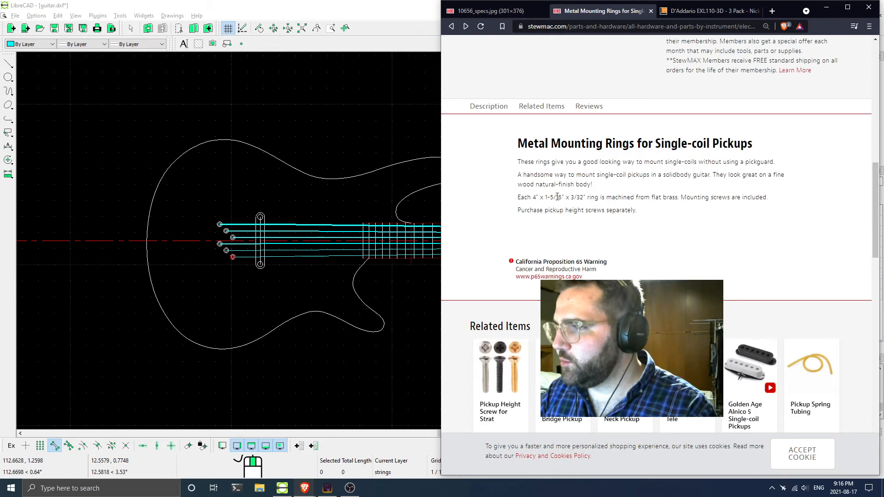
{"action": "key", "text": "alt+Left"}
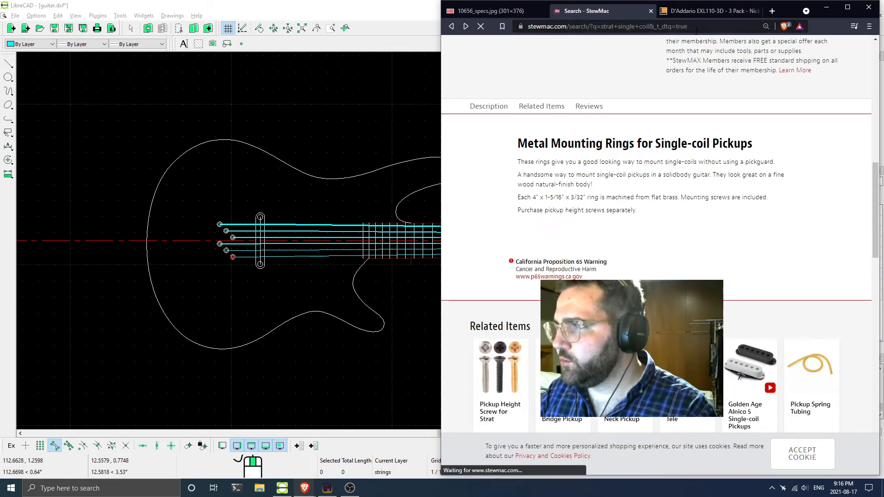
{"action": "left_click", "coordinate": [721, 14]}
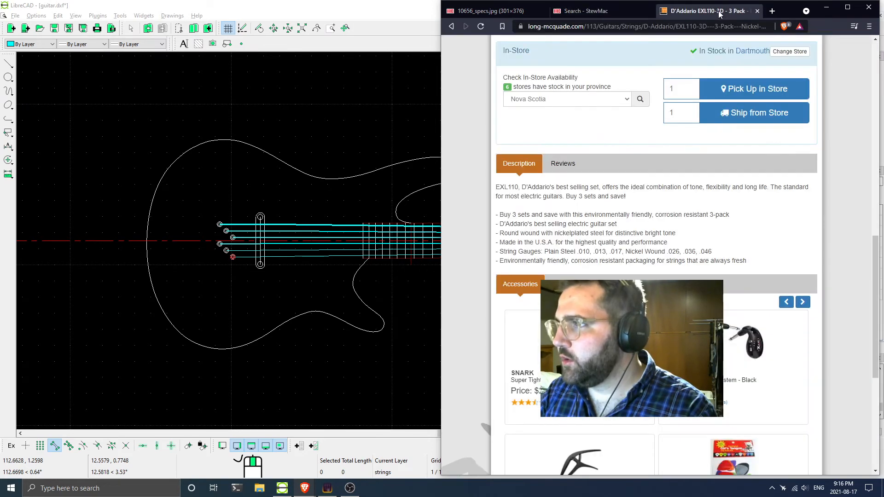
Search the web in a new tab for "strat single coil diagram" and browse the image results
{"action": "left_click", "coordinate": [772, 11]}
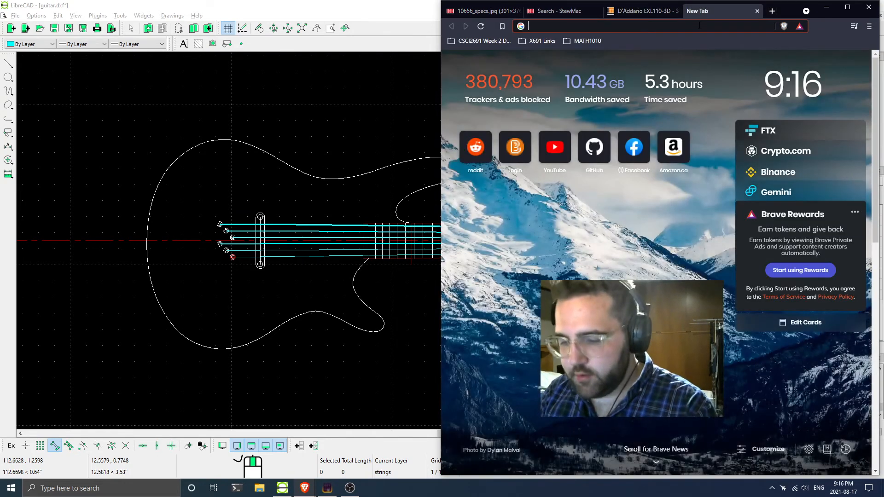
{"action": "type", "text": "sstrat sing"}
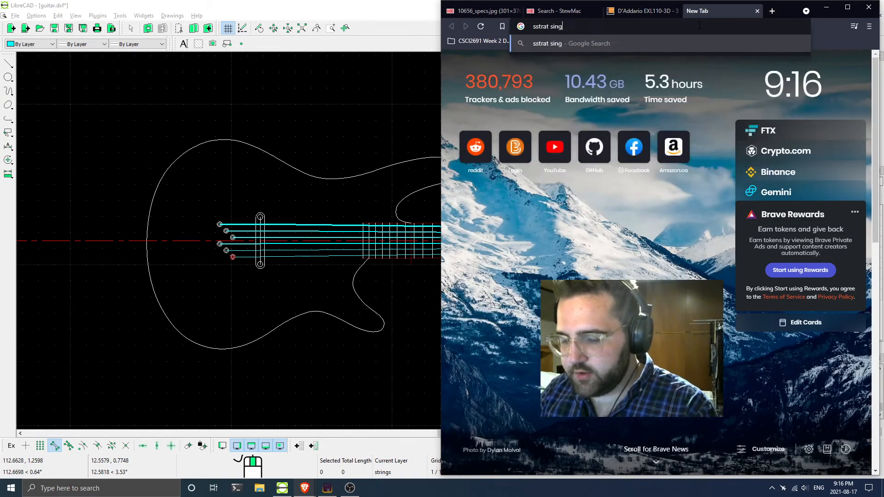
{"action": "type", "text": "le coil diag"}
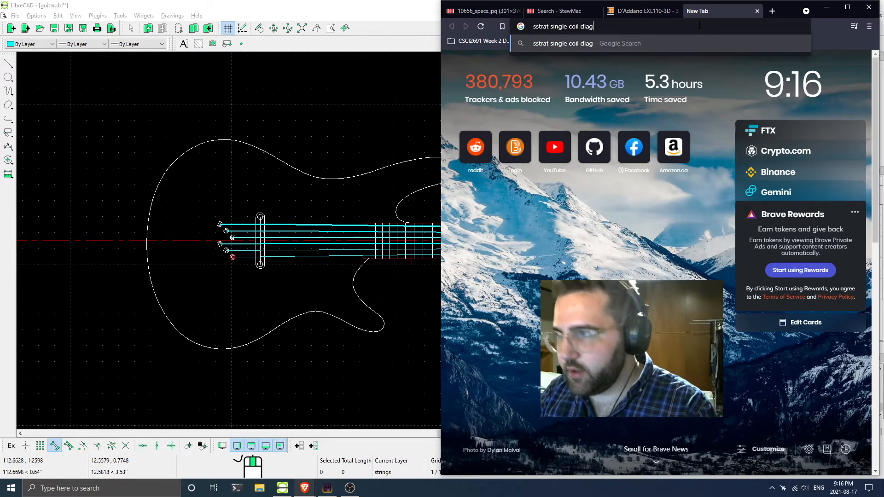
{"action": "type", "text": "ram"}
{"action": "key", "text": "Return"}
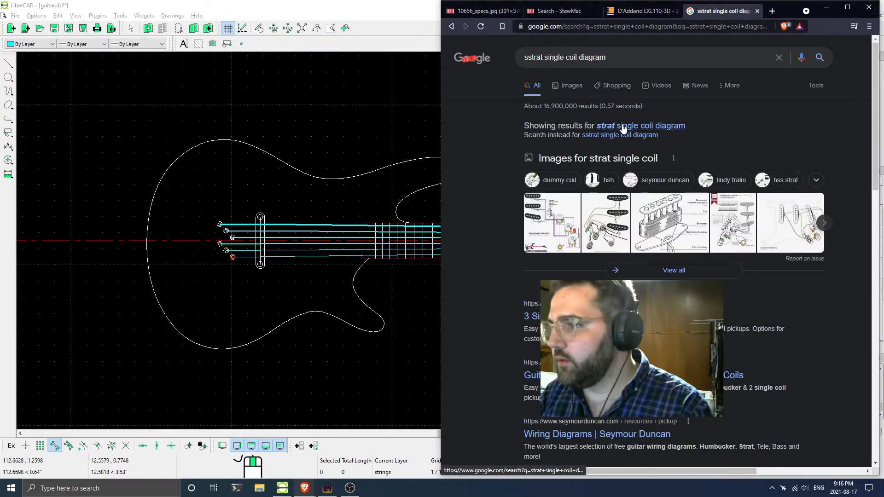
{"action": "left_click", "coordinate": [623, 127]}
{"action": "left_click", "coordinate": [570, 85]}
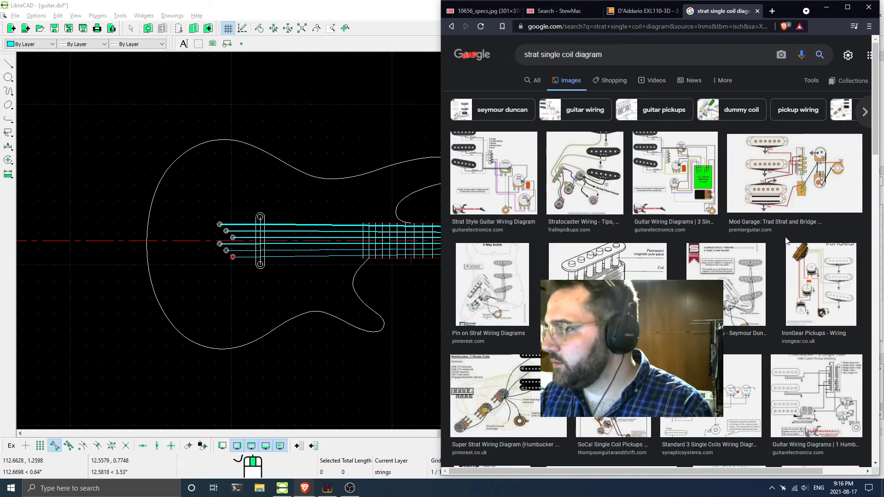
{"action": "scroll", "coordinate": [631, 237], "scroll_direction": "down", "scroll_amount": 10}
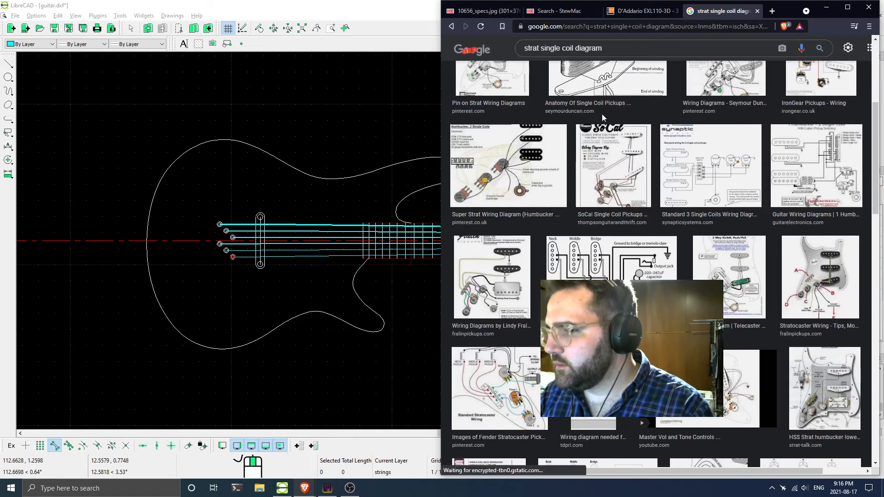
{"action": "scroll", "coordinate": [657, 188], "scroll_direction": "down", "scroll_amount": 4}
Change the image search to "strat single coil drawing"
{"action": "left_click", "coordinate": [628, 52]}
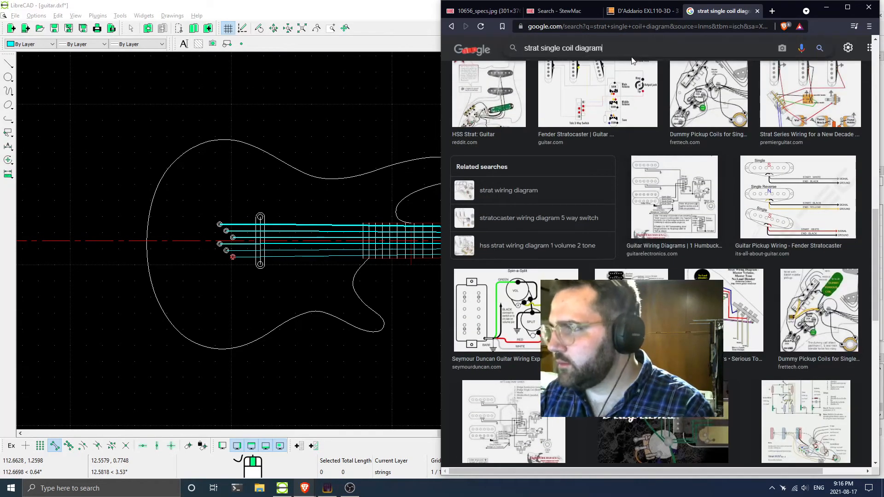
{"action": "key", "text": "BackSpace"}
{"action": "key", "text": "BackSpace"}
{"action": "key", "text": "BackSpace"}
{"action": "key", "text": "BackSpace"}
{"action": "type", "text": "rawing"}
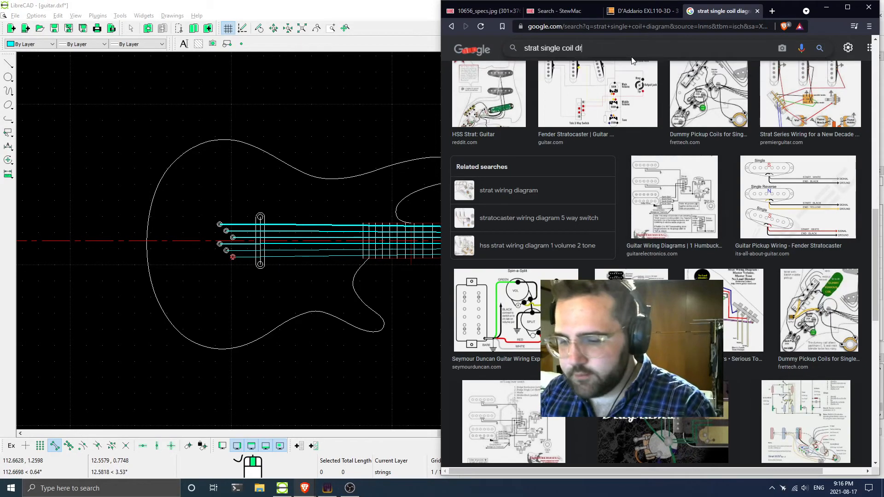
{"action": "key", "text": "Return"}
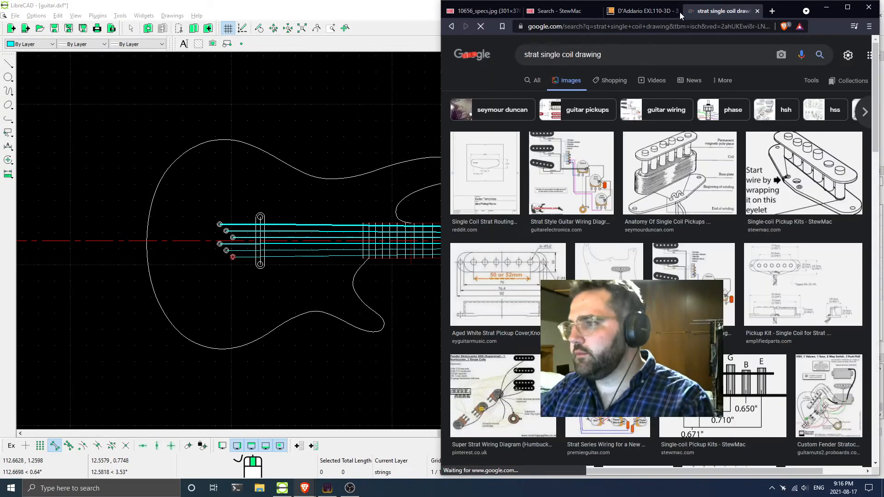
Open the Single Coil Strat Routing Template image and read its pickup route dimensions
{"action": "left_click", "coordinate": [501, 171]}
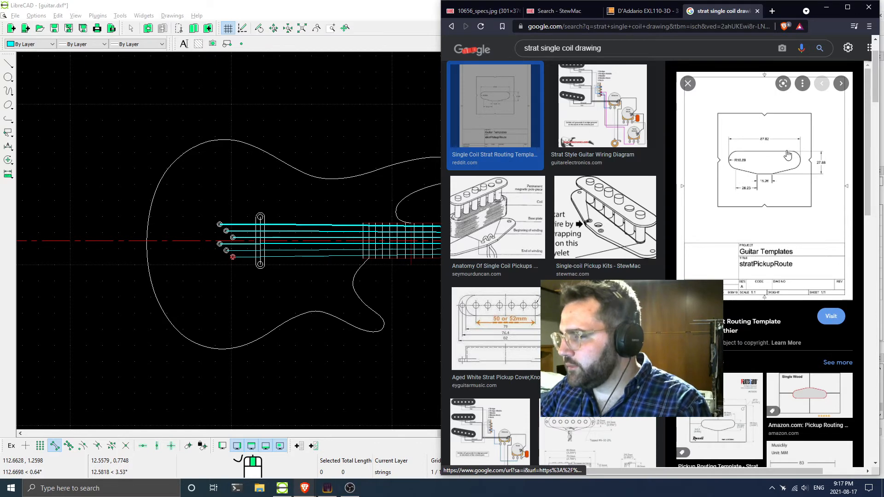
{"action": "scroll", "coordinate": [787, 154], "scroll_direction": "up", "scroll_amount": 3, "text": "ctrl"}
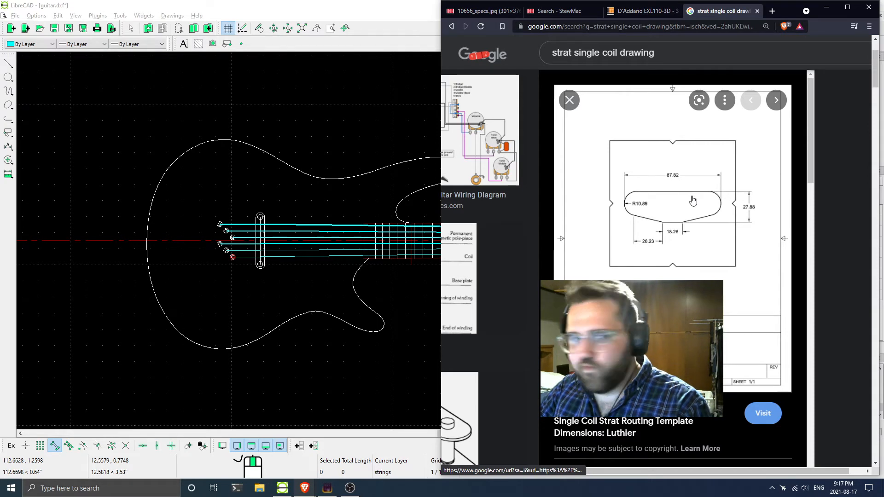
{"action": "scroll", "coordinate": [681, 203], "scroll_direction": "down", "scroll_amount": 1}
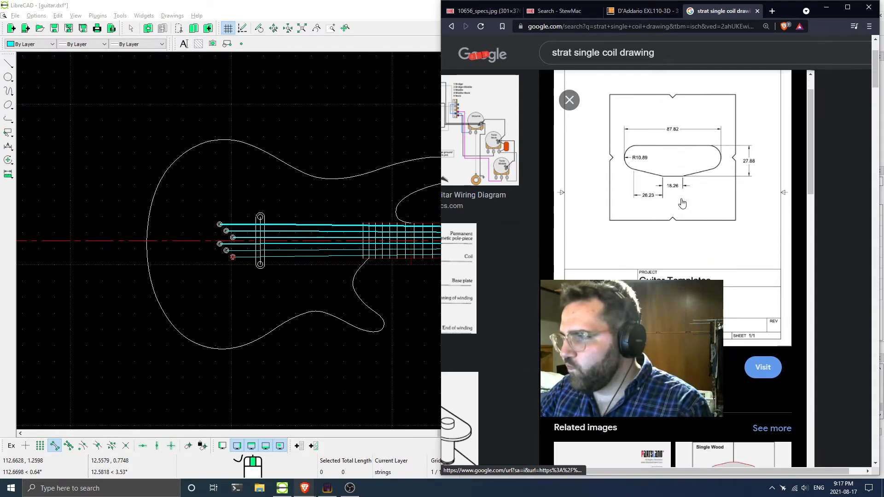
{"action": "scroll", "coordinate": [682, 204], "scroll_direction": "down", "scroll_amount": 3}
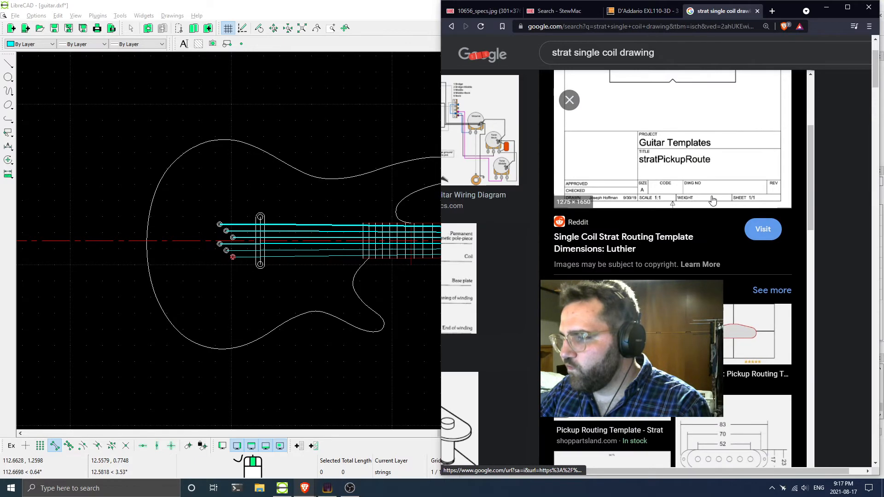
Open the related Musiclily pickup drawing in millimetres and read its dimensions
{"action": "scroll", "coordinate": [688, 203], "scroll_direction": "down", "scroll_amount": 4}
{"action": "left_click", "coordinate": [731, 244]}
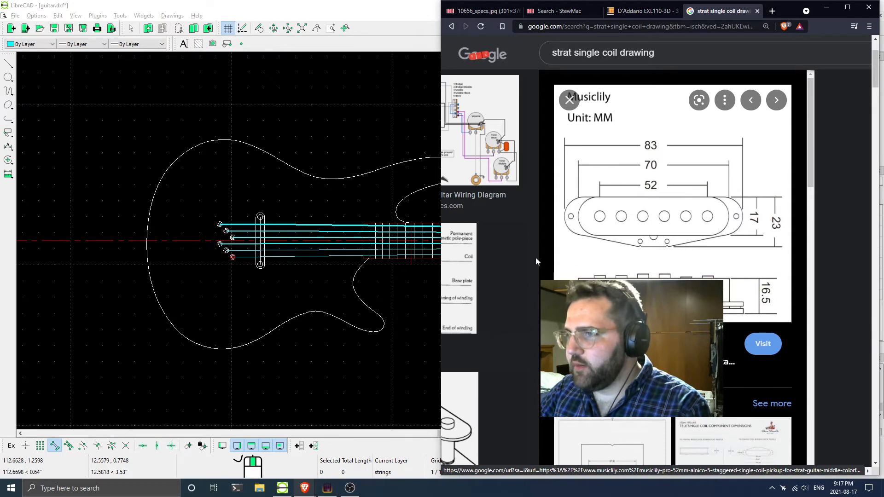
{"action": "scroll", "coordinate": [714, 221], "scroll_direction": "up", "scroll_amount": 1}
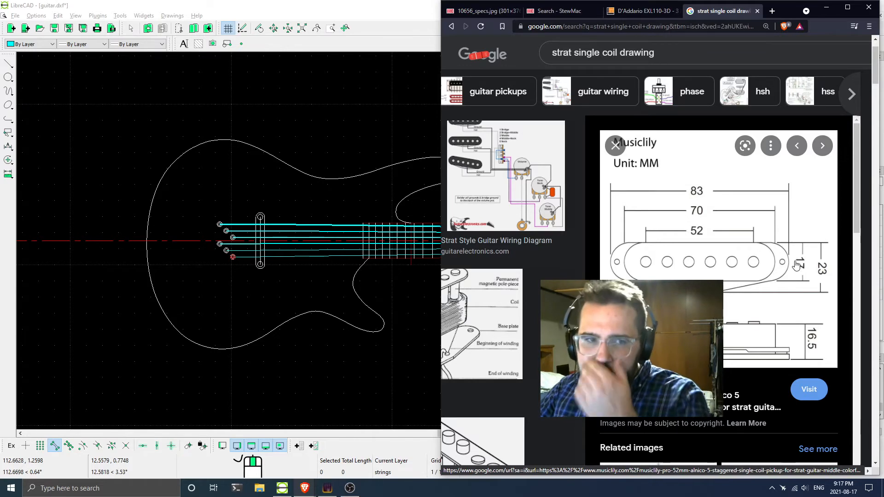
Browse the remaining image results and open the single-coil pickup drawing dimensioned in inches
{"action": "scroll", "coordinate": [582, 252], "scroll_direction": "left", "scroll_amount": 1}
{"action": "scroll", "coordinate": [583, 251], "scroll_direction": "down", "scroll_amount": 5}
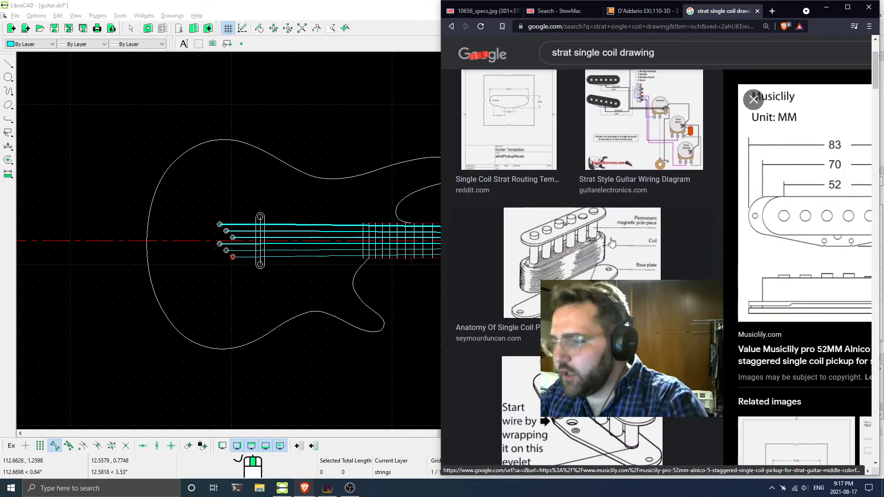
{"action": "scroll", "coordinate": [582, 267], "scroll_direction": "down", "scroll_amount": 8}
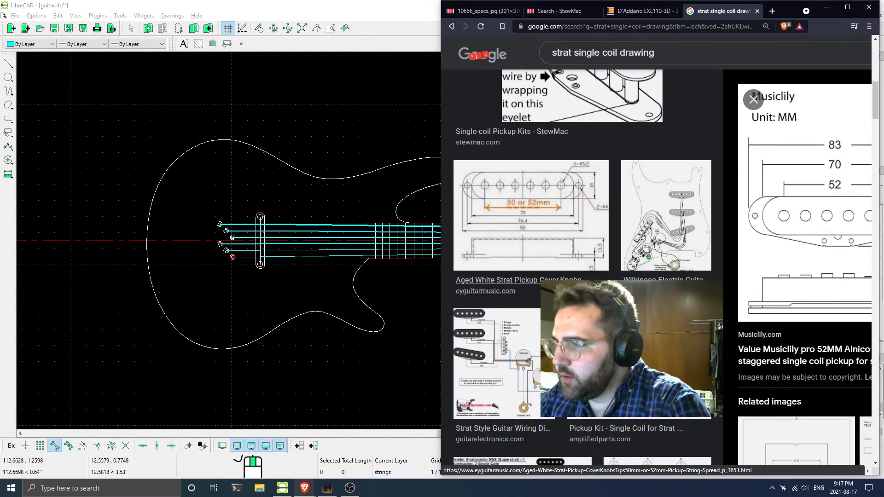
{"action": "scroll", "coordinate": [583, 267], "scroll_direction": "down", "scroll_amount": 5}
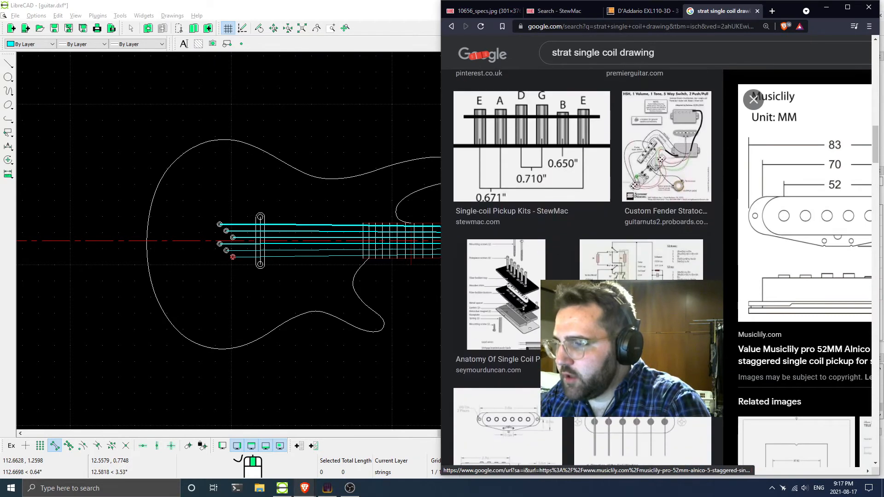
{"action": "left_click", "coordinate": [519, 308]}
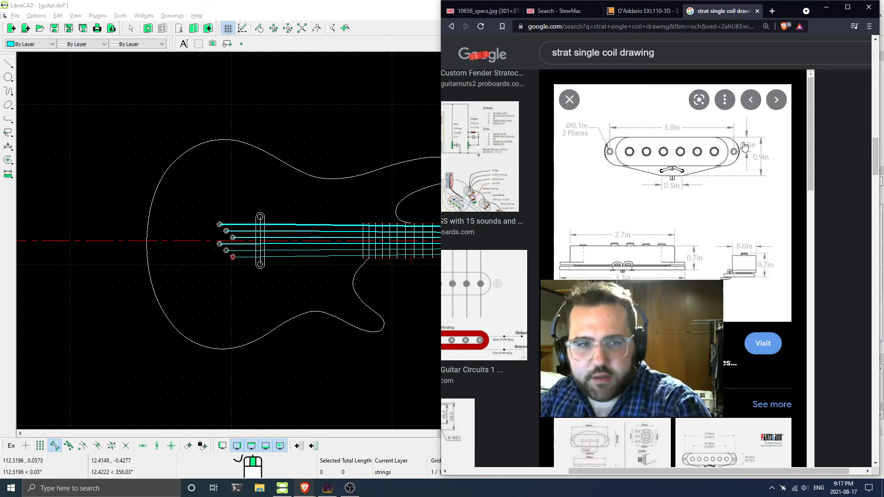
Check the StewMac search and D'Addario strings pages, and return to the pickup drawing dimensioned in inches
{"action": "left_click", "coordinate": [567, 12]}
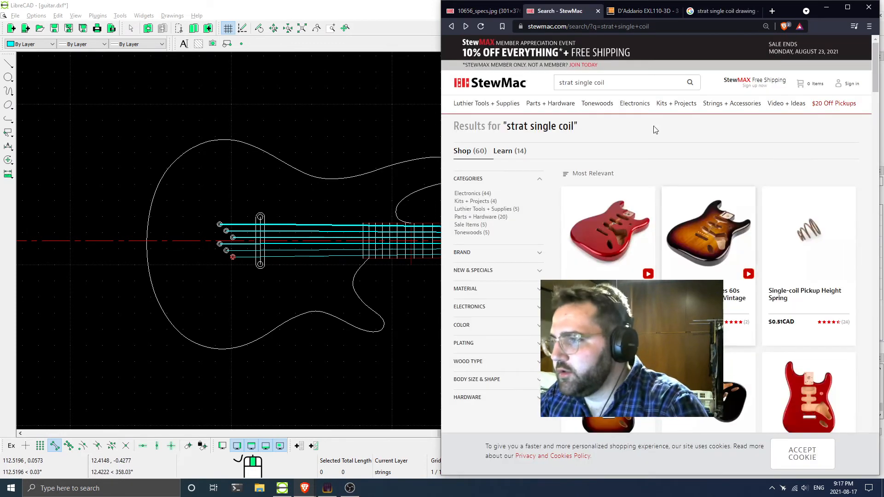
{"action": "left_click", "coordinate": [643, 10]}
{"action": "scroll", "coordinate": [478, 174], "scroll_direction": "up", "scroll_amount": 6}
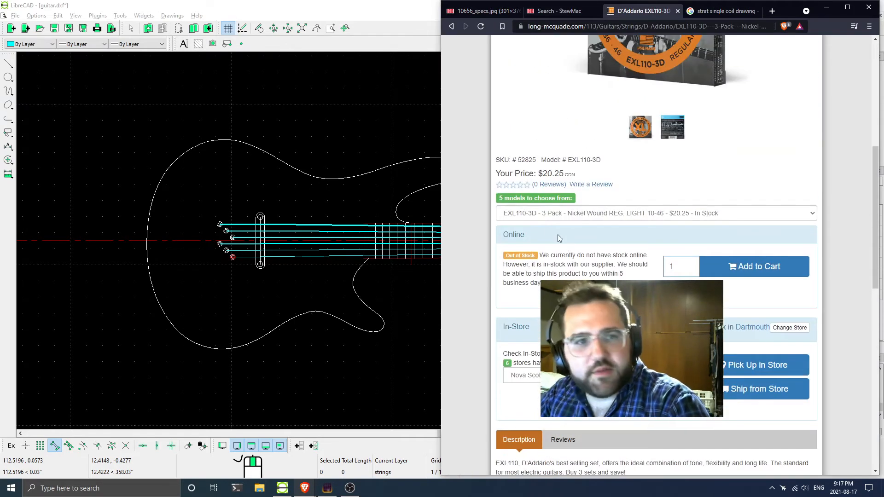
{"action": "left_click", "coordinate": [717, 10]}
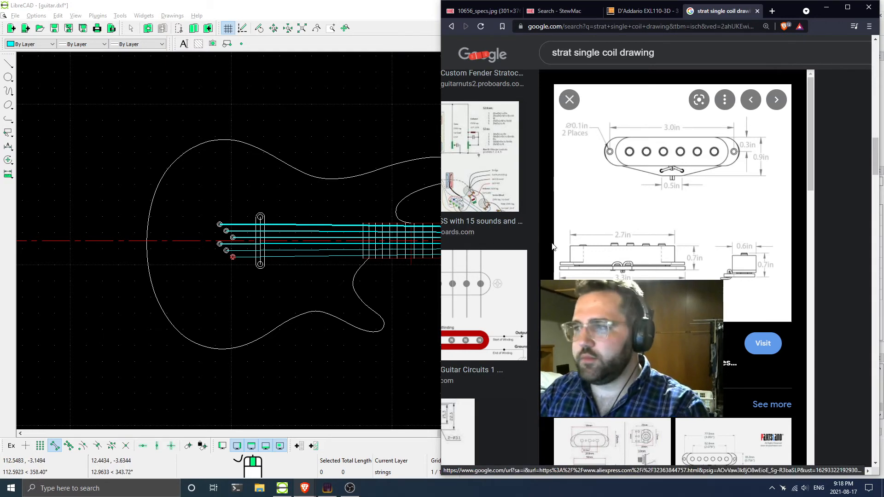
Switch to LibreCAD, set it side by side with the browser, widen its share of the screen, and cancel the stray selection window
{"action": "left_click", "coordinate": [349, 145]}
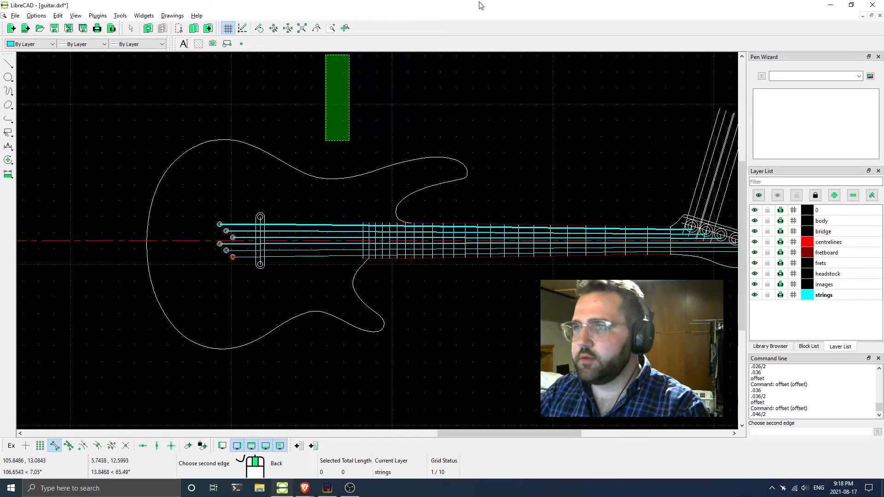
{"action": "key", "text": "super+Left"}
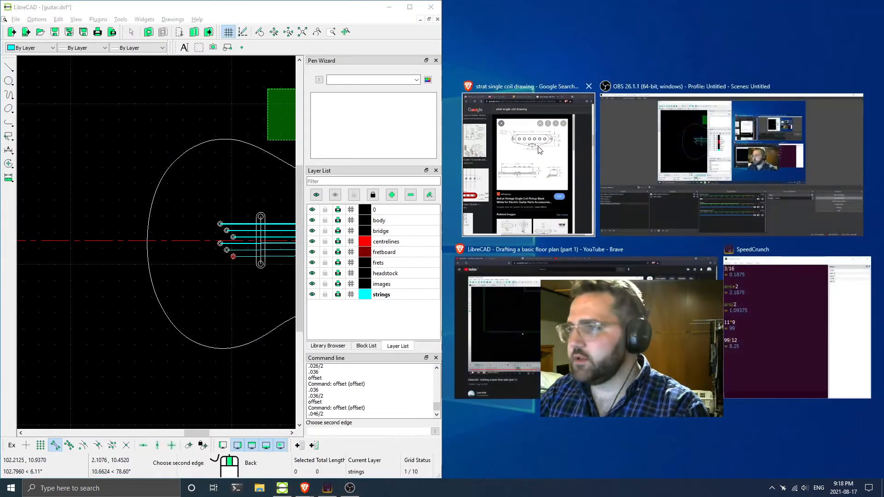
{"action": "left_click", "coordinate": [539, 150]}
{"action": "left_click_drag", "start_coordinate": [443, 207], "coordinate": [608, 192]}
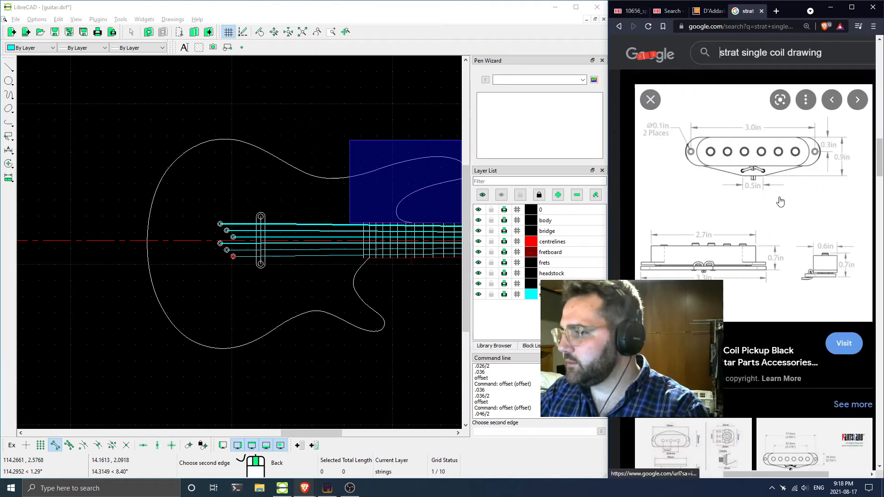
{"action": "right_click", "coordinate": [362, 251]}
Examine the guitar drawing from the bridge and strings past the neck joint to the headstock
{"action": "scroll", "coordinate": [367, 256], "scroll_direction": "up", "scroll_amount": 3}
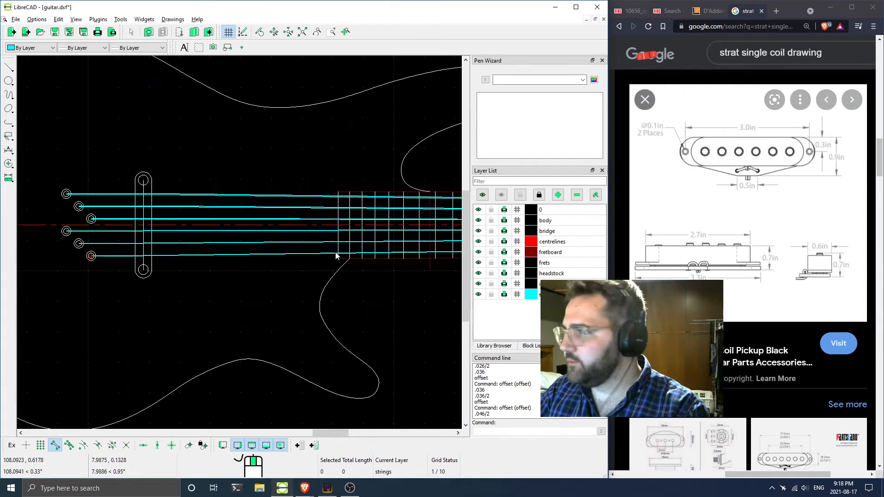
{"action": "scroll", "coordinate": [335, 256], "scroll_direction": "up", "scroll_amount": 2}
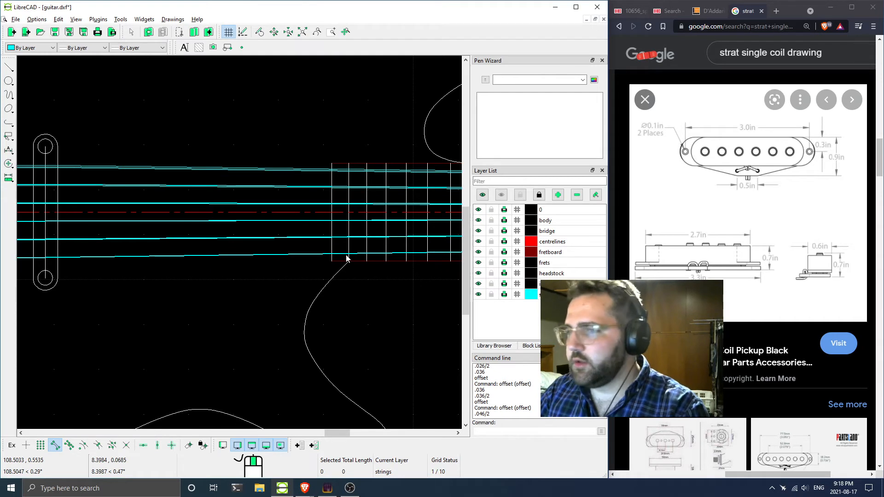
{"action": "scroll", "coordinate": [322, 214], "scroll_direction": "down", "scroll_amount": 3}
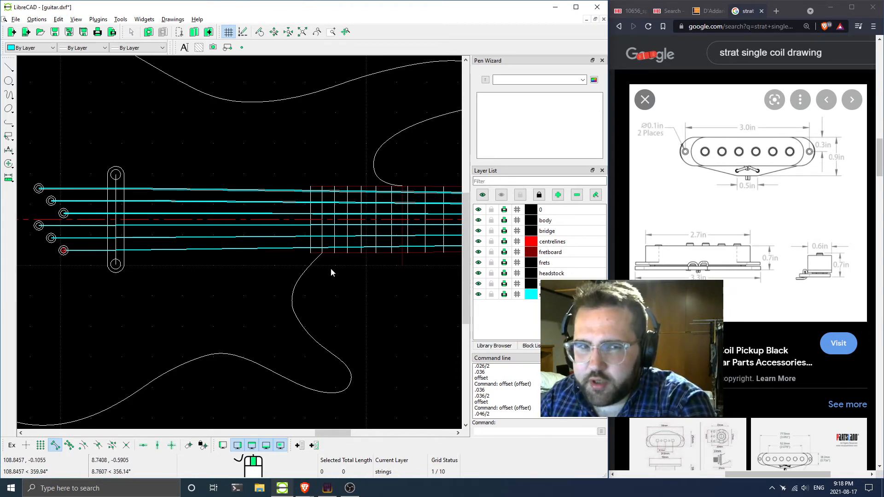
{"action": "scroll", "coordinate": [319, 258], "scroll_direction": "down", "scroll_amount": 3}
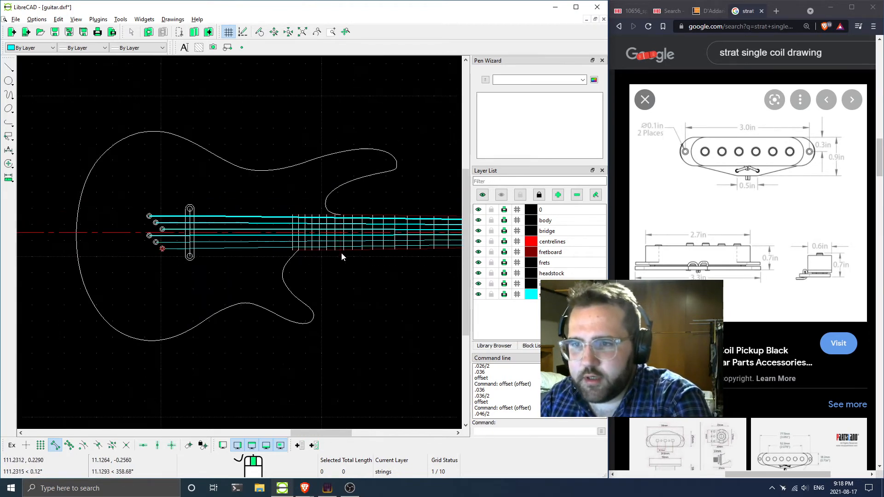
{"action": "middle_click_drag", "start_coordinate": [341, 253], "coordinate": [235, 264]}
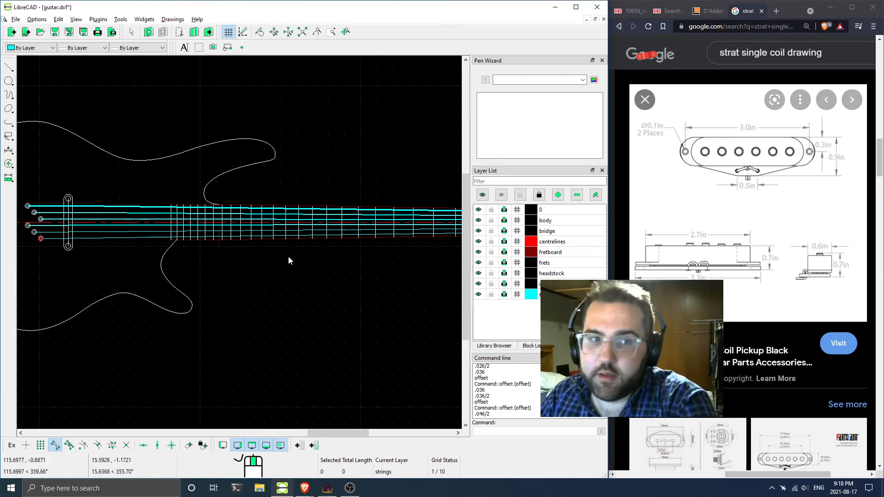
{"action": "scroll", "coordinate": [318, 253], "scroll_direction": "down", "scroll_amount": 3}
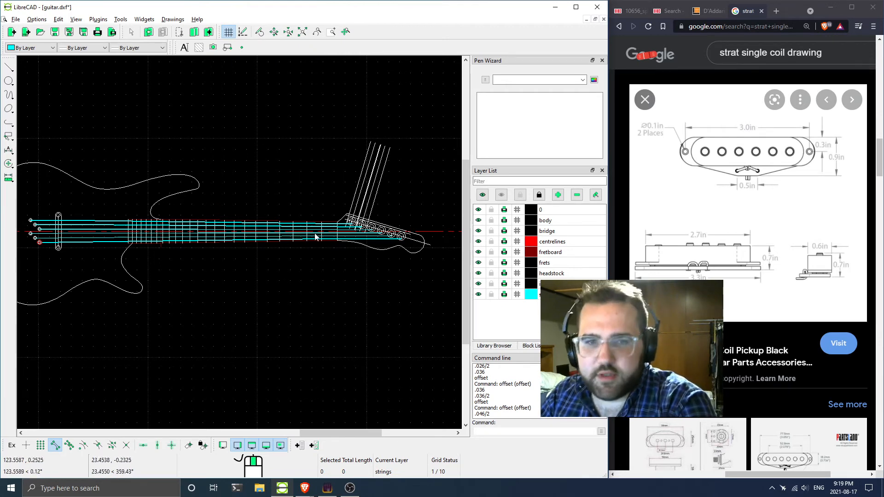
{"action": "middle_click_drag", "start_coordinate": [147, 221], "coordinate": [264, 203]}
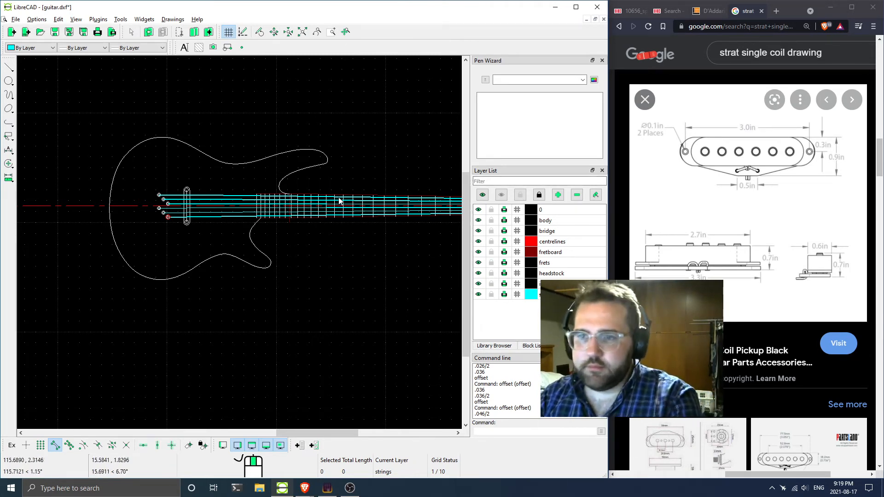
Offset the horizontal body centreline by 1.5 to both sides, above and below the strings
{"action": "scroll", "coordinate": [235, 236], "scroll_direction": "up", "scroll_amount": 1}
{"action": "scroll", "coordinate": [183, 194], "scroll_direction": "up", "scroll_amount": 1}
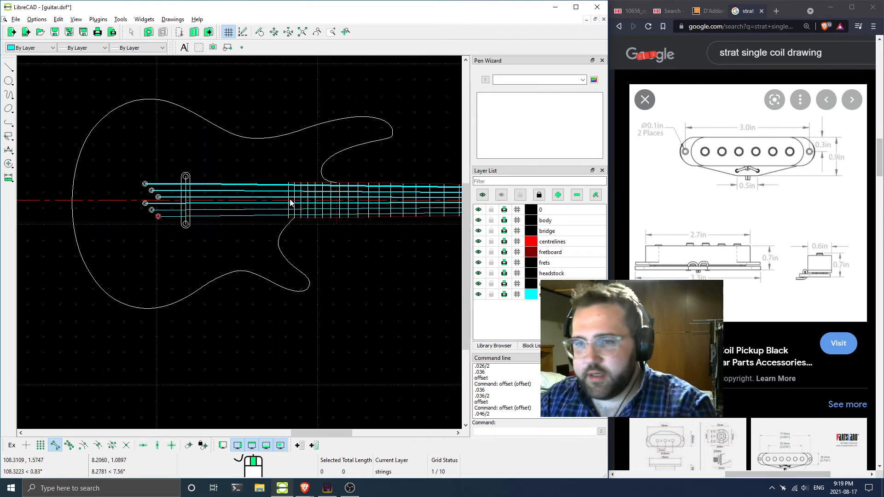
{"action": "scroll", "coordinate": [290, 202], "scroll_direction": "up", "scroll_amount": 2}
{"action": "scroll", "coordinate": [213, 233], "scroll_direction": "up", "scroll_amount": 1}
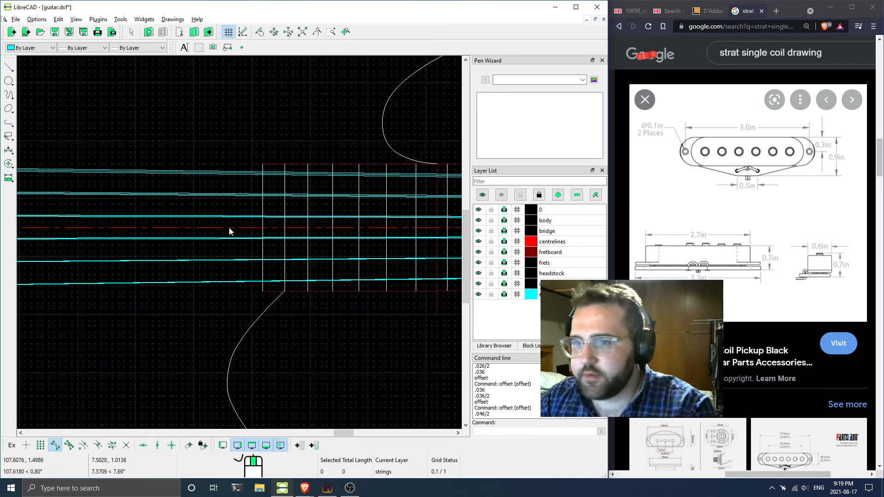
{"action": "right_click", "coordinate": [132, 72]}
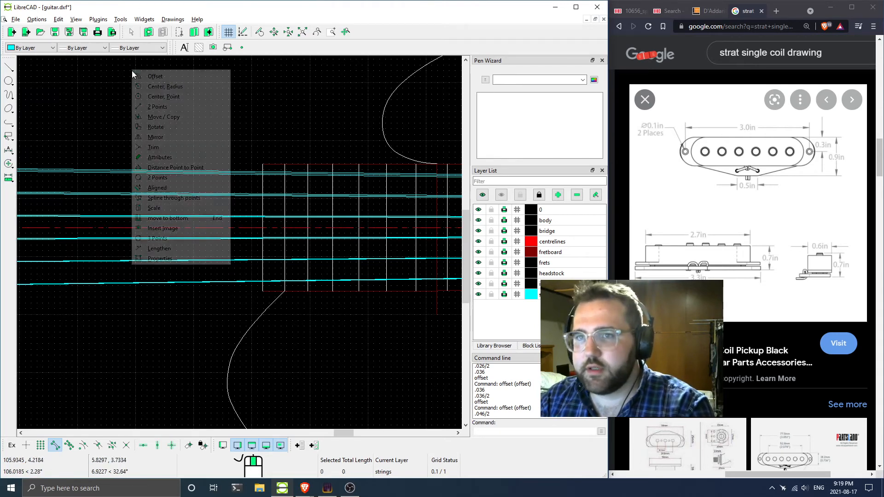
{"action": "left_click", "coordinate": [156, 76]}
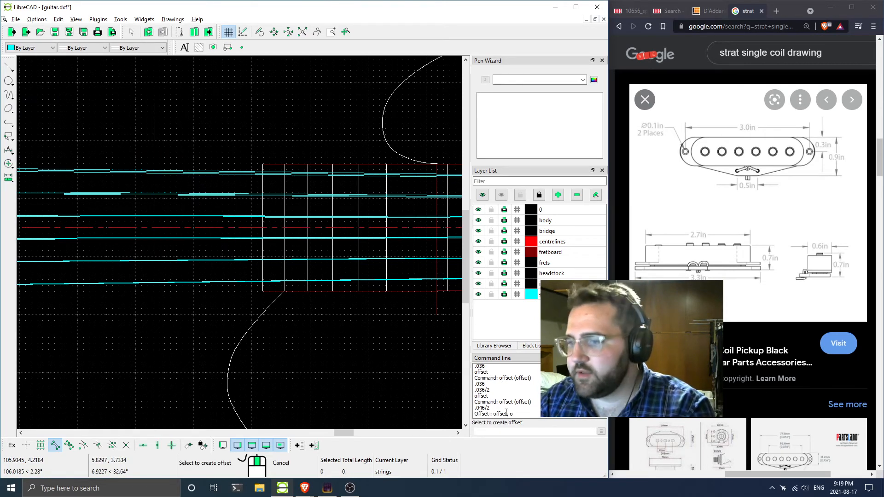
{"action": "left_click", "coordinate": [492, 430]}
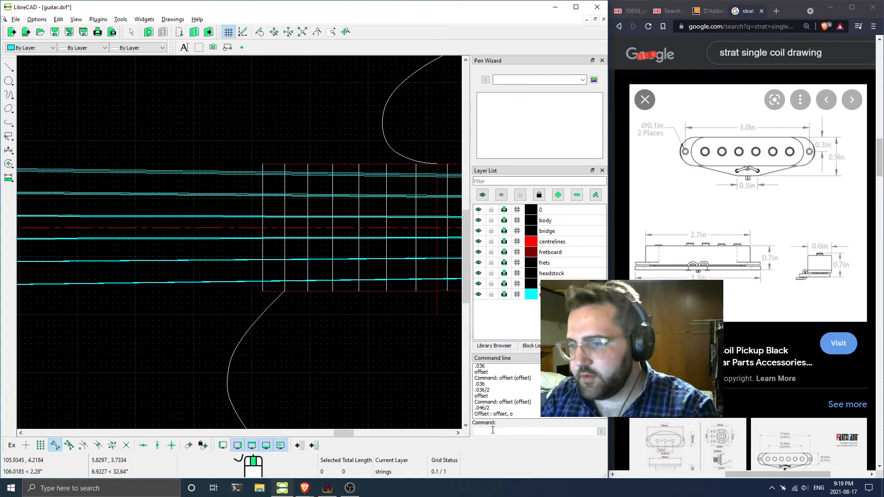
{"action": "type", "text": "offset"}
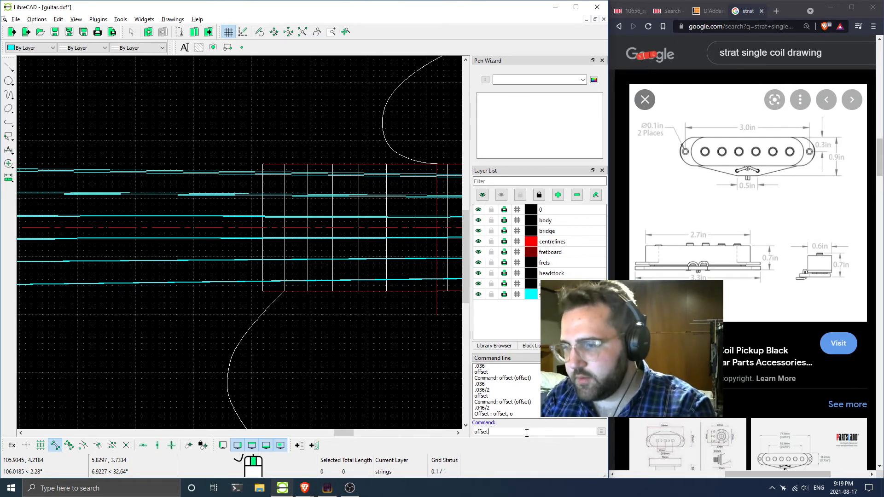
{"action": "key", "text": "Return"}
{"action": "type", "text": "1."}
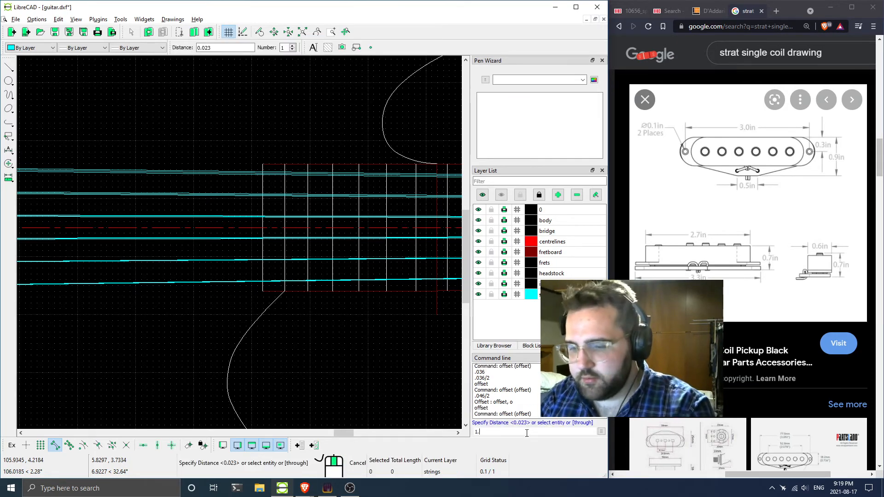
{"action": "type", "text": "5"}
{"action": "key", "text": "Return"}
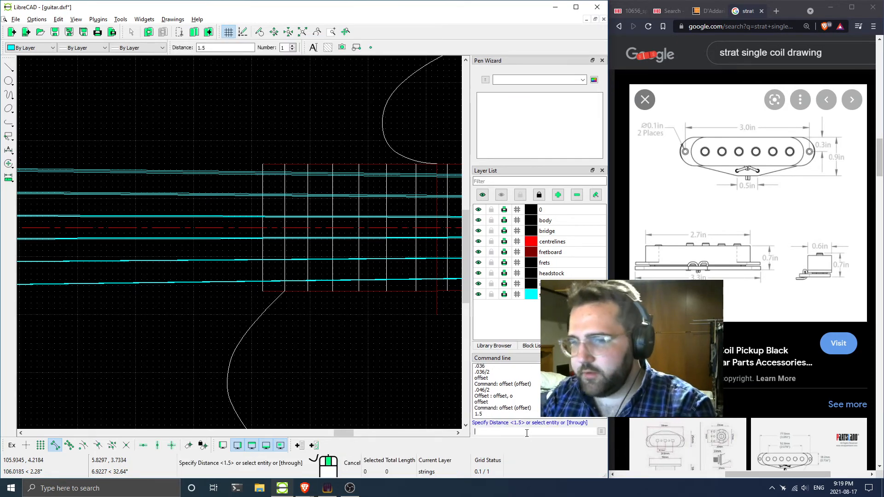
{"action": "left_click", "coordinate": [222, 226]}
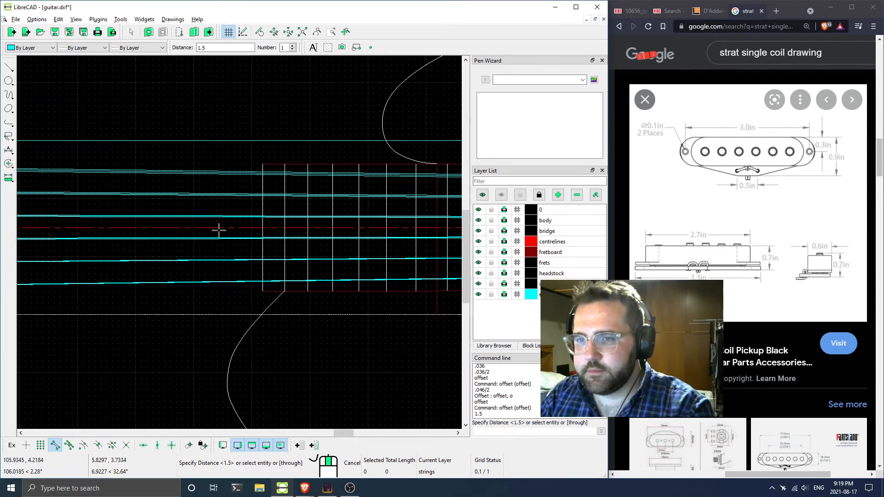
{"action": "scroll", "coordinate": [228, 268], "scroll_direction": "down", "scroll_amount": 5}
{"action": "key", "text": "Escape"}
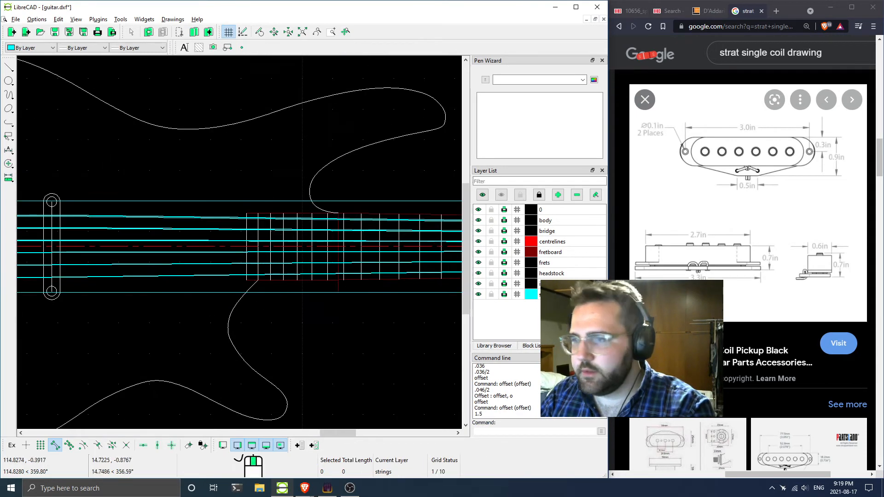
Add a new layer named pickups and set its colour to magenta
{"action": "left_click", "coordinate": [558, 196]}
{"action": "type", "text": "pickup"}
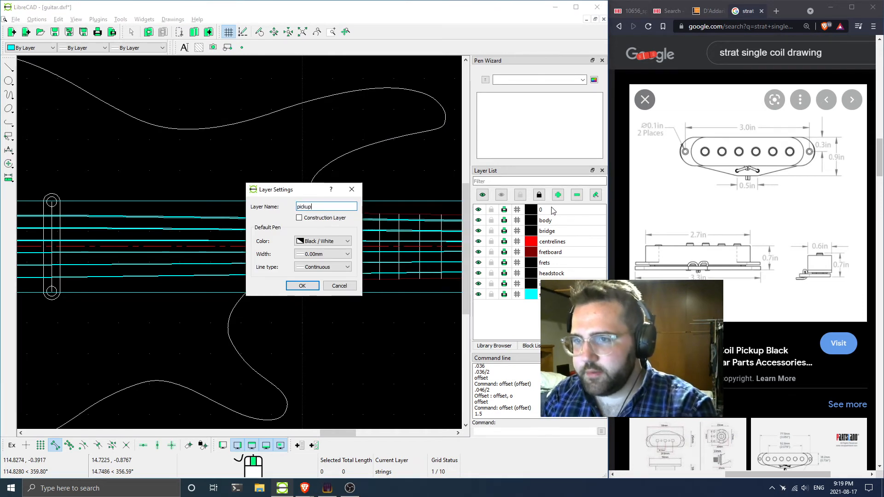
{"action": "type", "text": "s"}
{"action": "key", "text": "Return"}
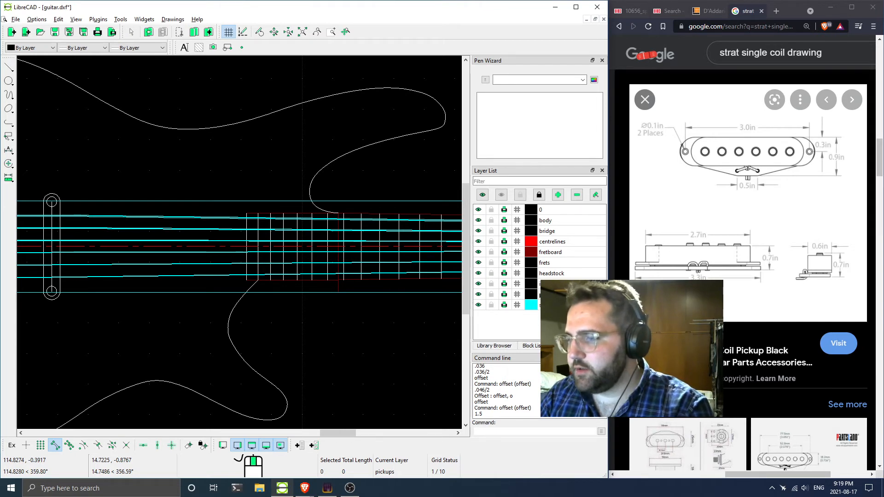
{"action": "left_click", "coordinate": [531, 294]}
{"action": "left_click", "coordinate": [307, 240]}
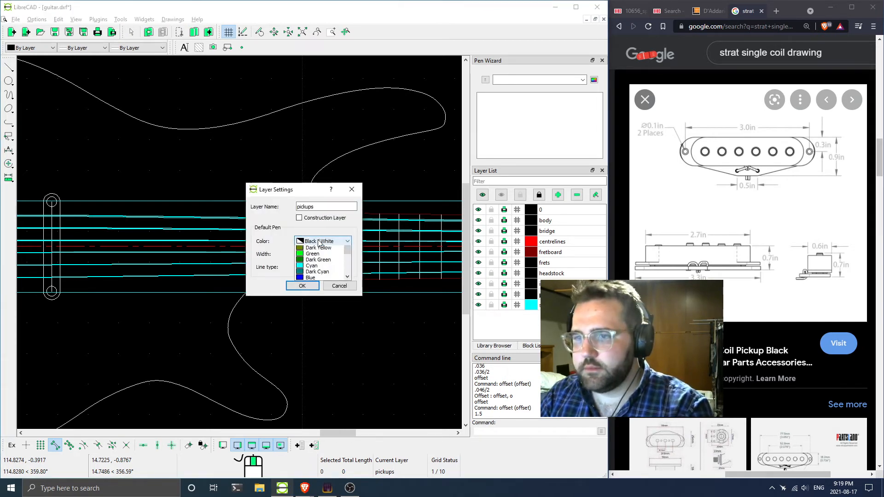
{"action": "left_click", "coordinate": [314, 290]}
{"action": "left_click", "coordinate": [305, 285]}
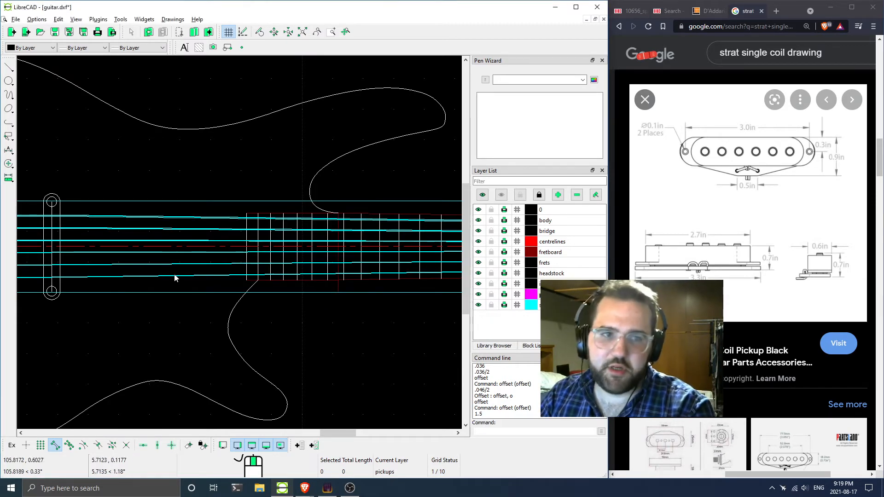
Examine the area between the bridge and the neck joint, and the frets along the neck, for pickup placement
{"action": "middle_click_drag", "start_coordinate": [207, 250], "coordinate": [265, 244]}
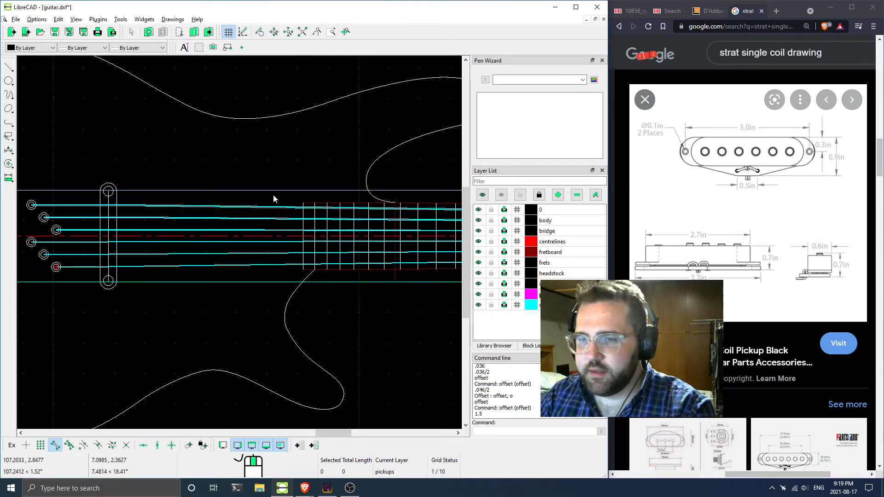
{"action": "scroll", "coordinate": [276, 207], "scroll_direction": "down", "scroll_amount": 1}
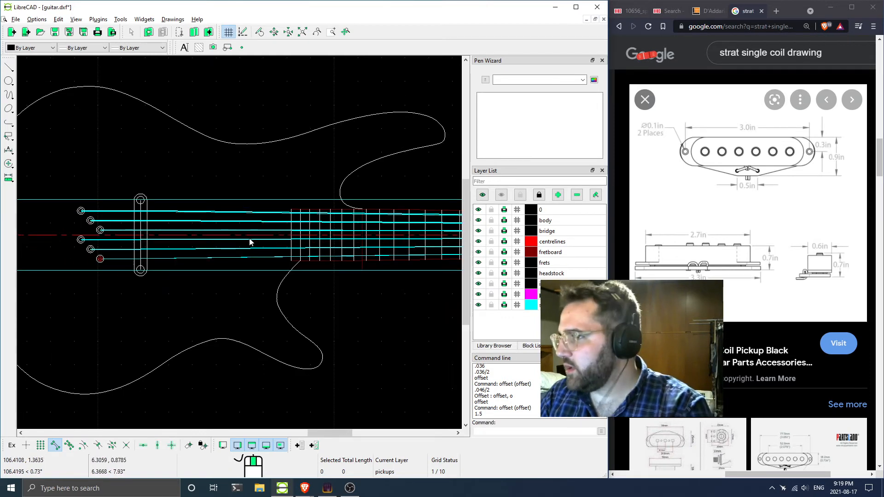
{"action": "scroll", "coordinate": [261, 243], "scroll_direction": "up", "scroll_amount": 1}
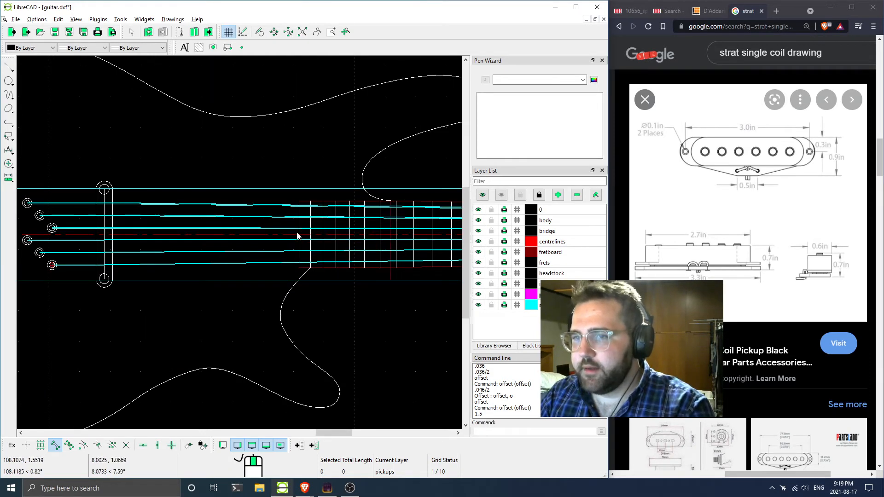
{"action": "scroll", "coordinate": [295, 234], "scroll_direction": "up", "scroll_amount": 1}
{"action": "scroll", "coordinate": [291, 244], "scroll_direction": "down", "scroll_amount": 2}
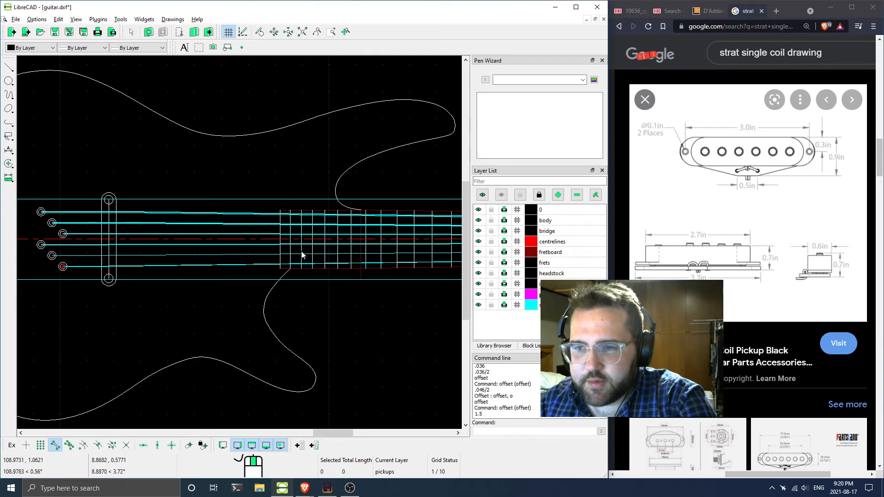
{"action": "scroll", "coordinate": [299, 239], "scroll_direction": "down", "scroll_amount": 2}
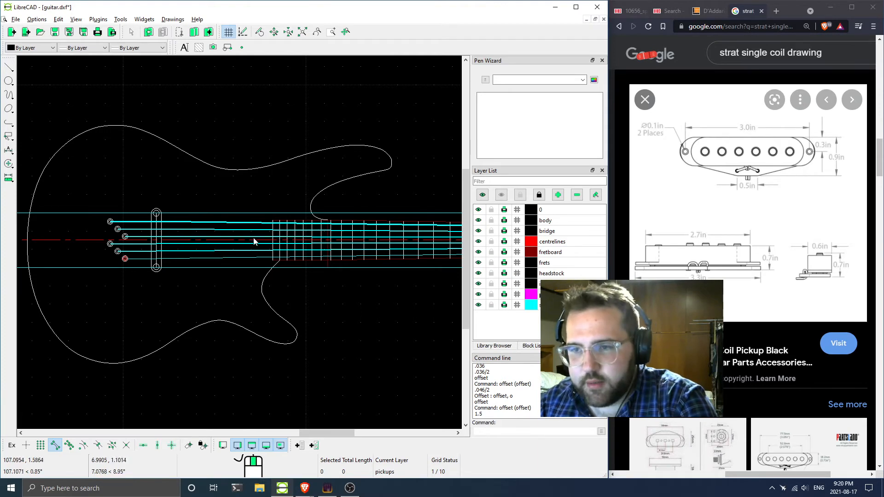
{"action": "scroll", "coordinate": [254, 241], "scroll_direction": "up", "scroll_amount": 5}
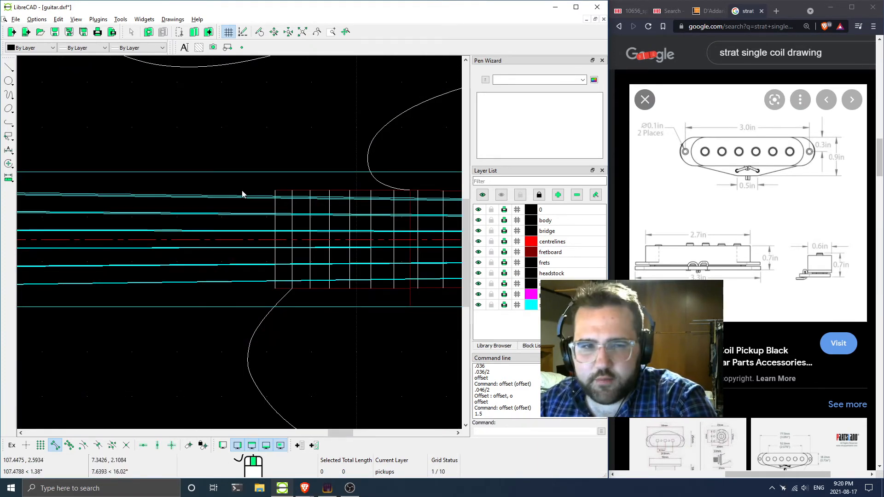
{"action": "scroll", "coordinate": [267, 216], "scroll_direction": "down", "scroll_amount": 3}
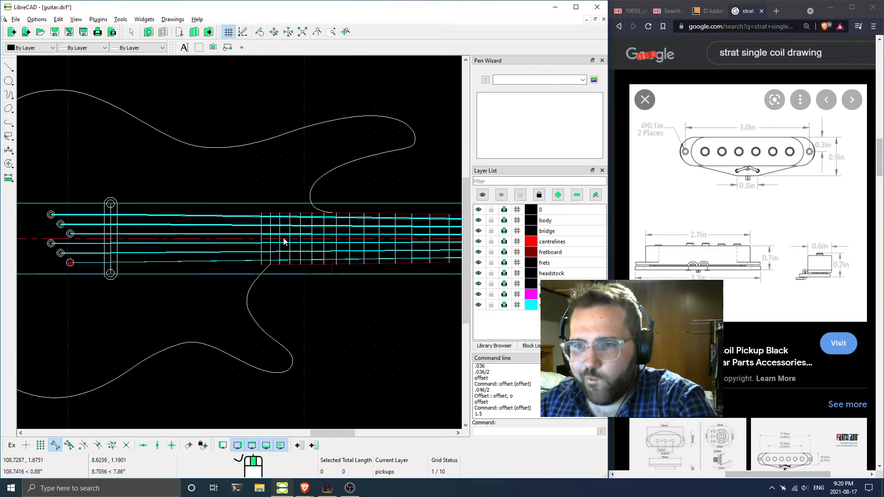
{"action": "scroll", "coordinate": [282, 239], "scroll_direction": "down", "scroll_amount": 4}
{"action": "mouse_move", "coordinate": [378, 269]}
{"action": "middle_mouse_down"}
{"action": "mouse_move", "coordinate": [301, 245]}
{"action": "mouse_move", "coordinate": [337, 244]}
{"action": "middle_mouse_up"}
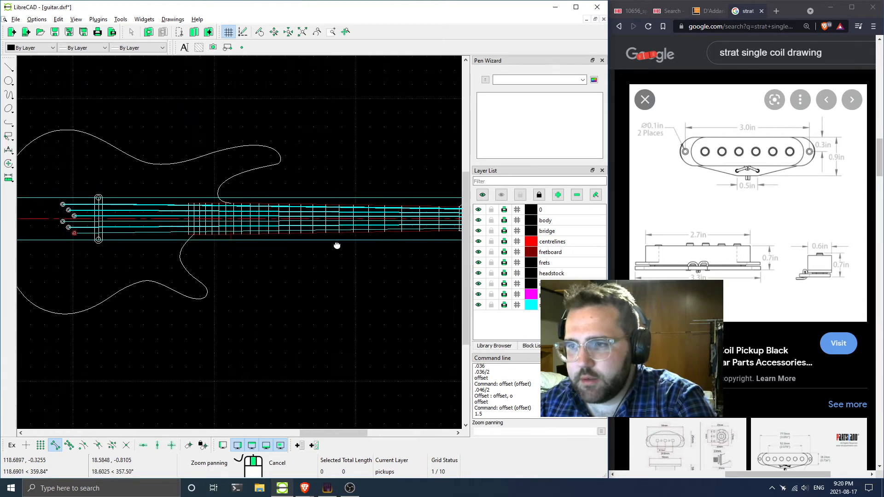
{"action": "scroll", "coordinate": [194, 224], "scroll_direction": "up", "scroll_amount": 2}
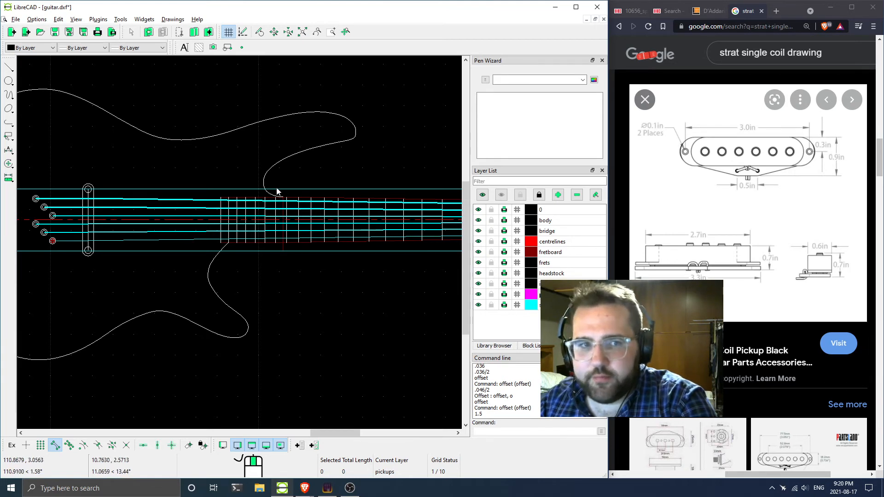
{"action": "scroll", "coordinate": [220, 231], "scroll_direction": "down", "scroll_amount": 3}
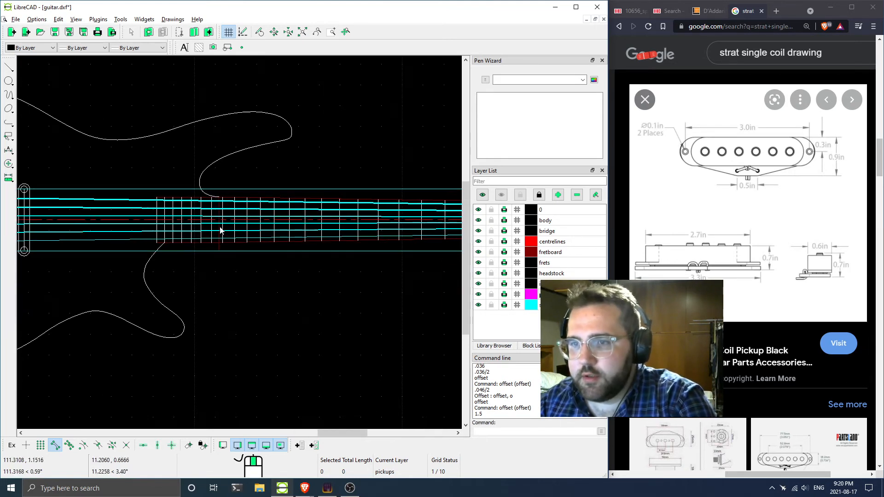
{"action": "scroll", "coordinate": [292, 243], "scroll_direction": "up", "scroll_amount": 1}
{"action": "middle_click_drag", "start_coordinate": [309, 253], "coordinate": [354, 248]}
{"action": "scroll", "coordinate": [276, 234], "scroll_direction": "up", "scroll_amount": 3}
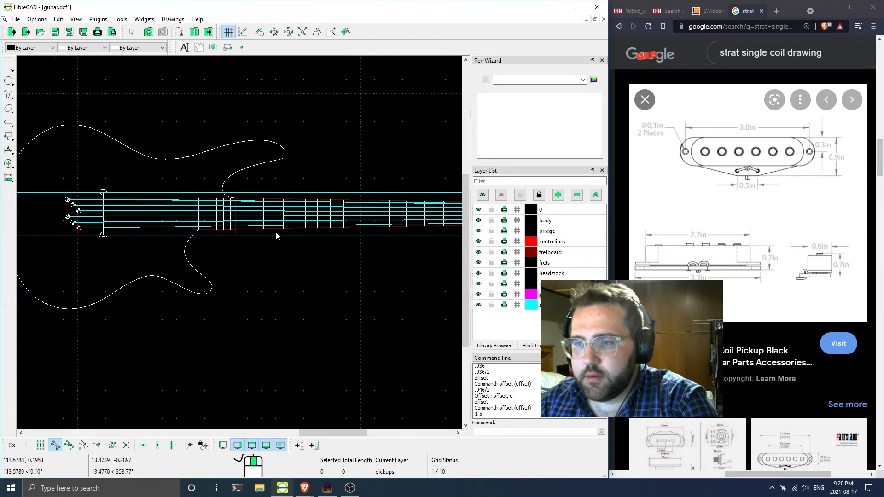
{"action": "middle_click_drag", "start_coordinate": [219, 242], "coordinate": [201, 240]}
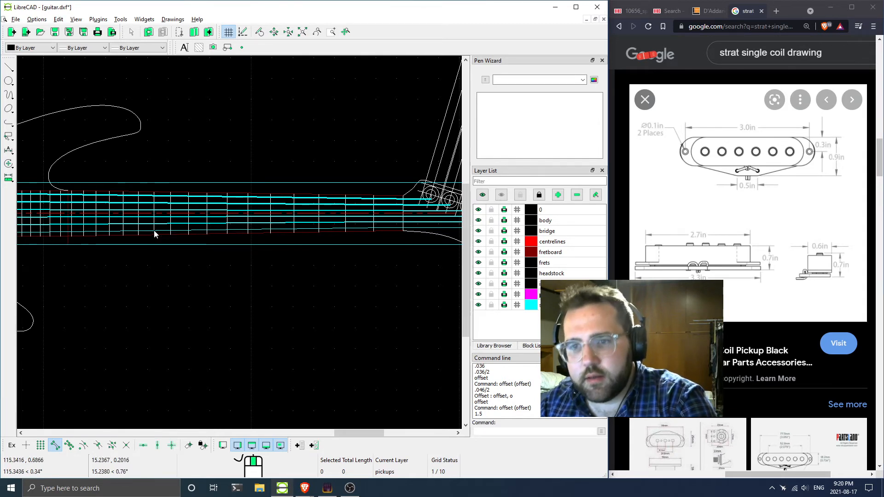
{"action": "middle_click_drag", "start_coordinate": [143, 230], "coordinate": [227, 221]}
{"action": "left_click", "coordinate": [227, 221]}
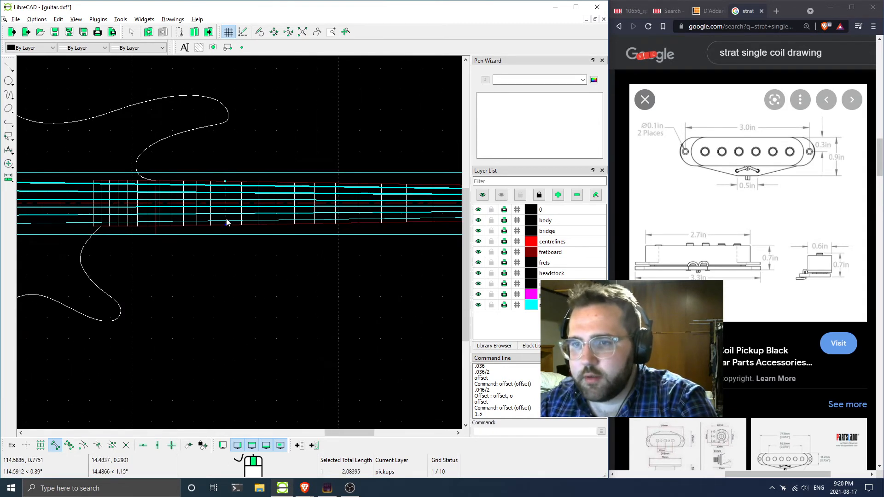
{"action": "scroll", "coordinate": [286, 244], "scroll_direction": "down", "scroll_amount": 2}
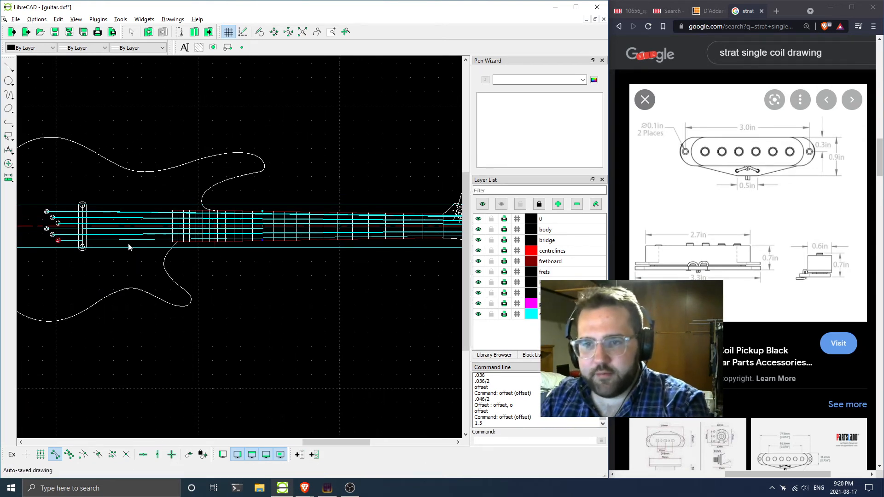
Measure the point-to-point distance along the centreline from the bridge line to the body end of the fretboard, using intersection snapping
{"action": "scroll", "coordinate": [97, 219], "scroll_direction": "up", "scroll_amount": 4}
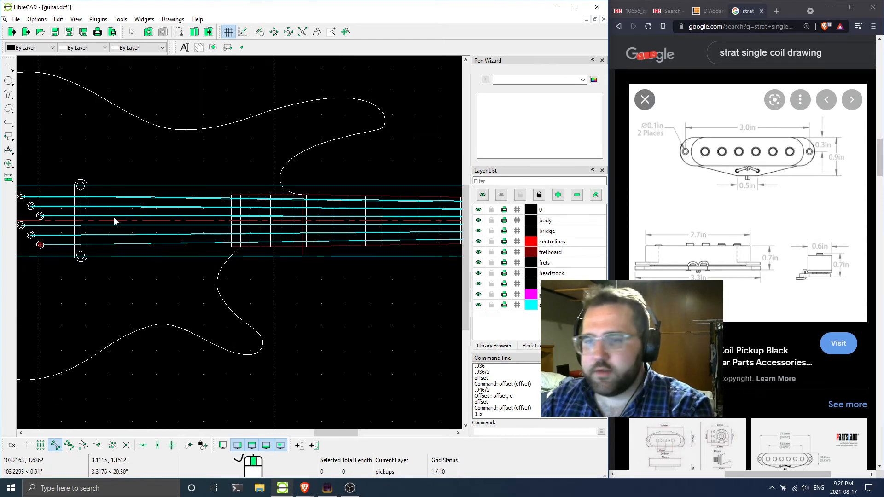
{"action": "scroll", "coordinate": [129, 219], "scroll_direction": "up", "scroll_amount": 2}
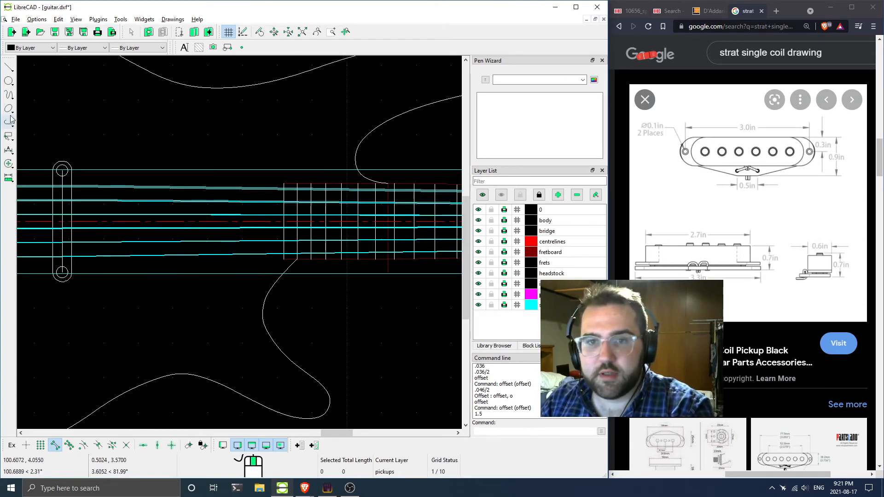
{"action": "left_click", "coordinate": [7, 151]}
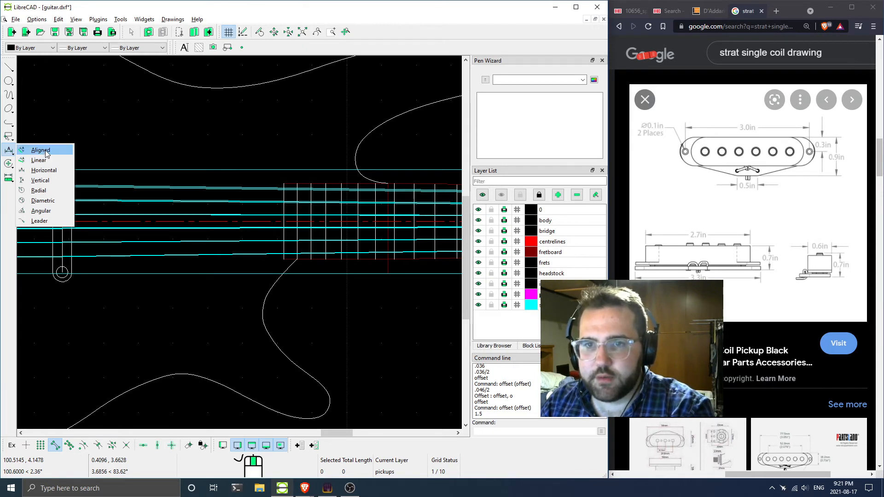
{"action": "left_click", "coordinate": [8, 177]}
{"action": "left_click", "coordinate": [8, 177]}
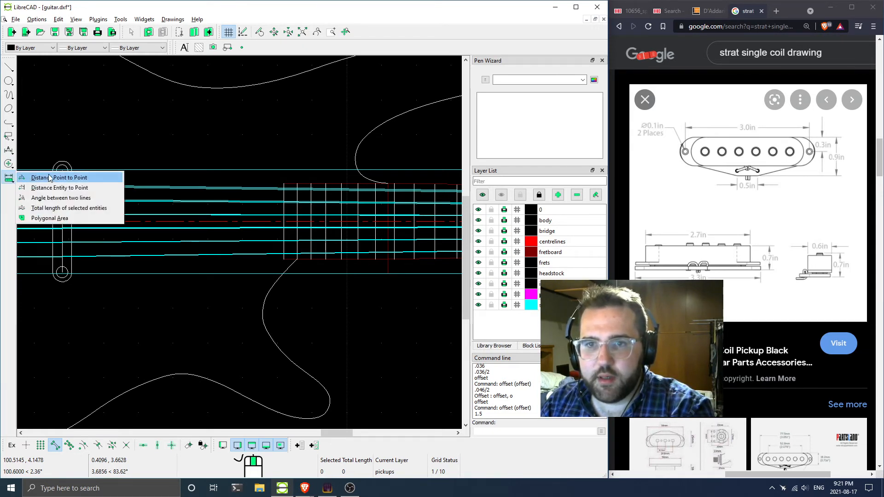
{"action": "left_click", "coordinate": [46, 177]}
{"action": "left_click", "coordinate": [126, 445]}
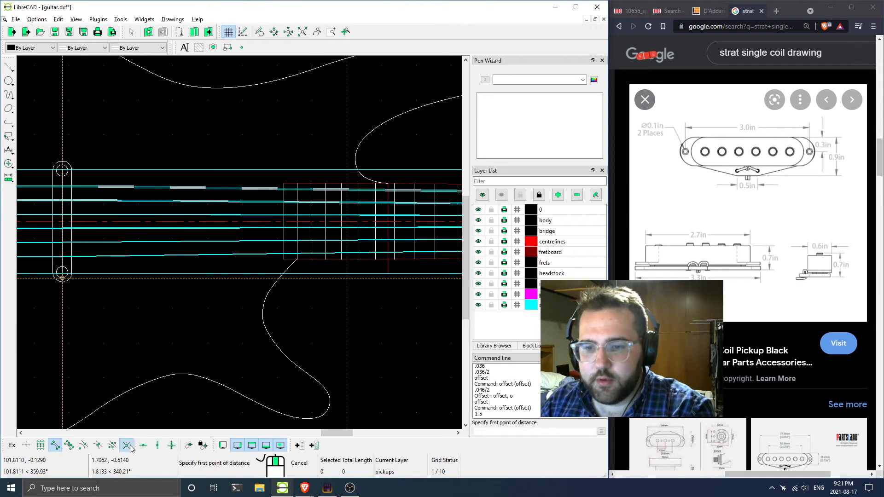
{"action": "left_click", "coordinate": [57, 226]}
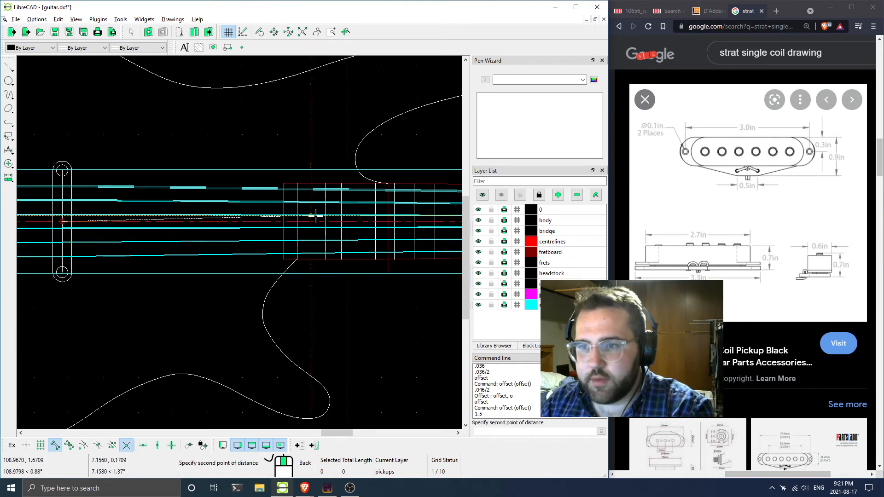
{"action": "left_click", "coordinate": [278, 225]}
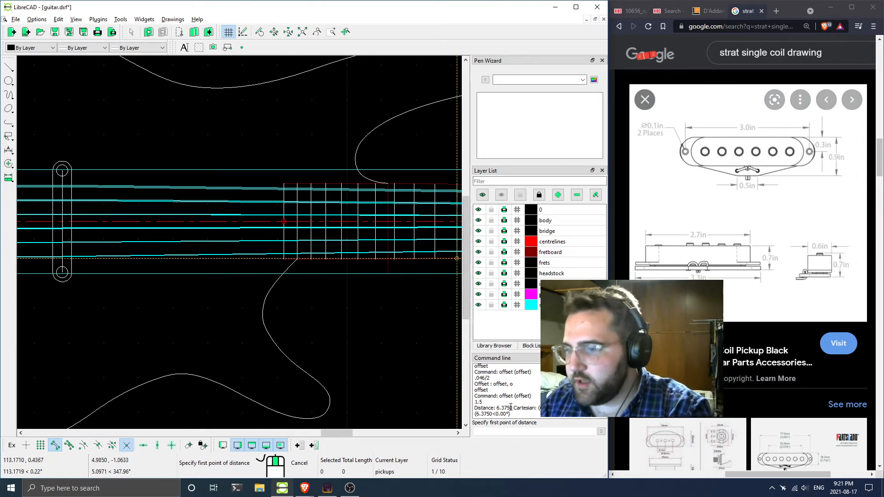
Offset the vertical bridge line by 6.375/2 towards the neck to place the pickup centre line
{"action": "key", "text": "Escape"}
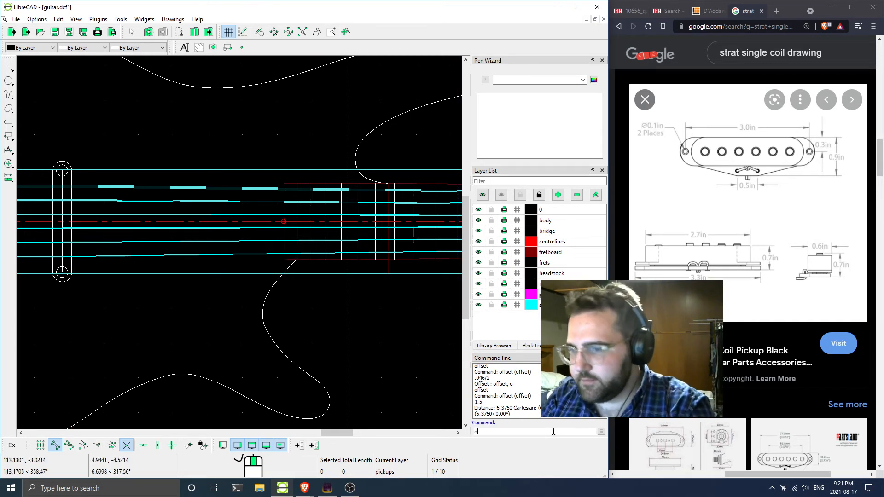
{"action": "type", "text": "offset"}
{"action": "key", "text": "Return"}
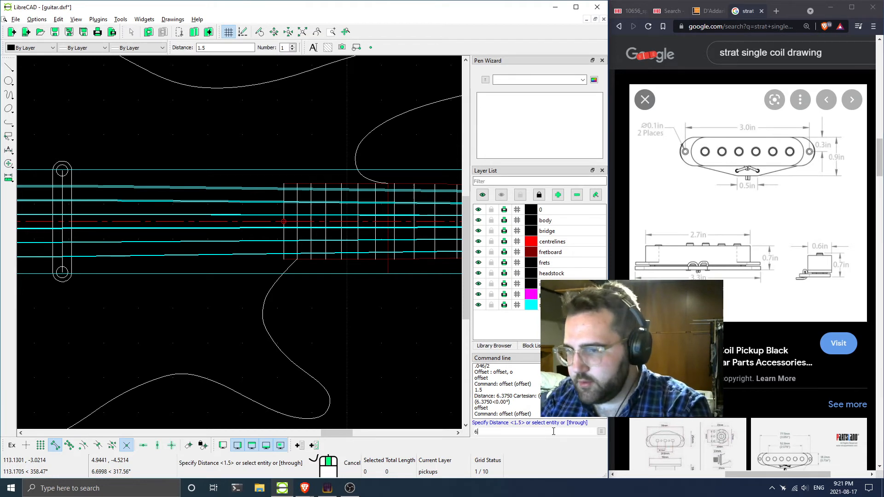
{"action": "type", "text": "6.375/2"}
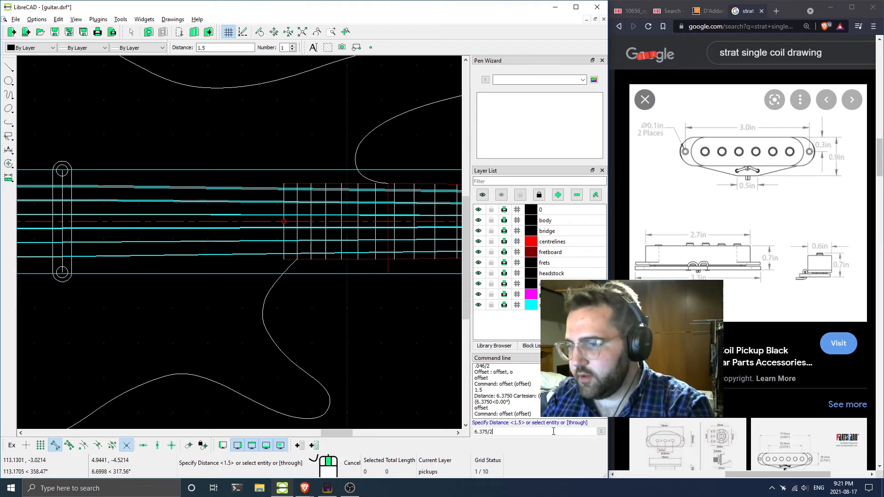
{"action": "key", "text": "Return"}
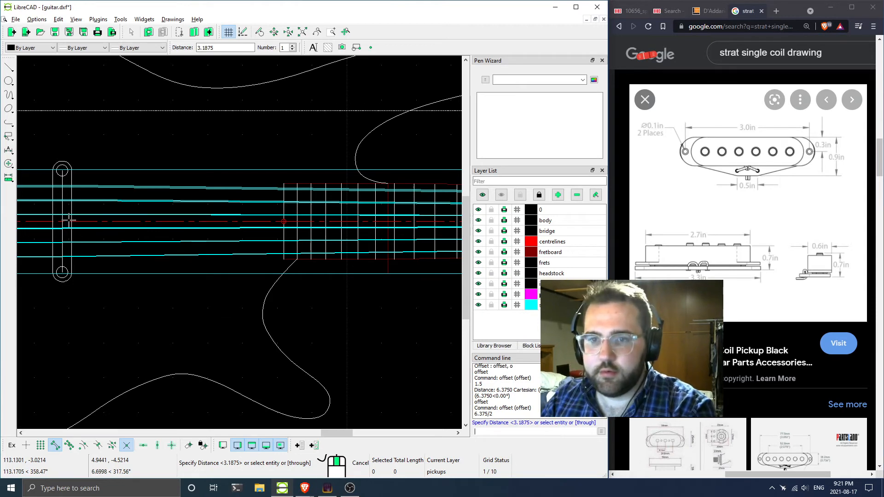
{"action": "left_click", "coordinate": [207, 199]}
{"action": "scroll", "coordinate": [157, 178], "scroll_direction": "down", "scroll_amount": 2}
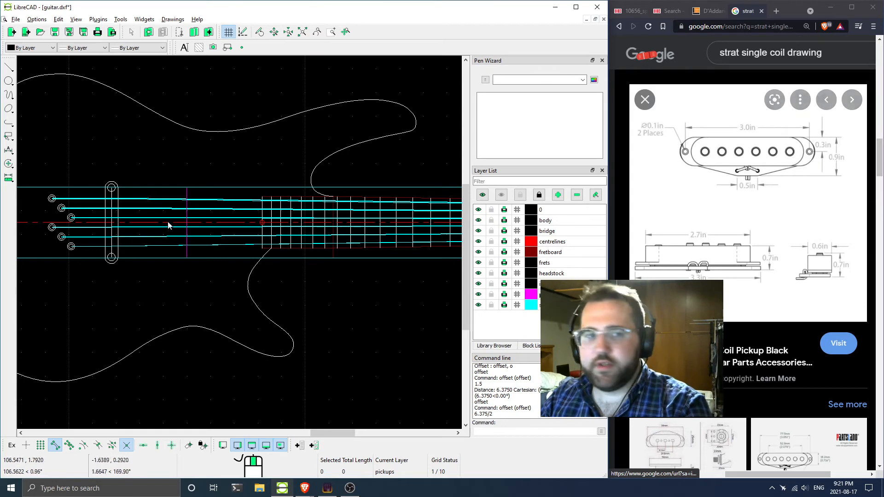
Offset the magenta pickup centre line by .3 to both sides
{"action": "scroll", "coordinate": [182, 219], "scroll_direction": "up", "scroll_amount": 5}
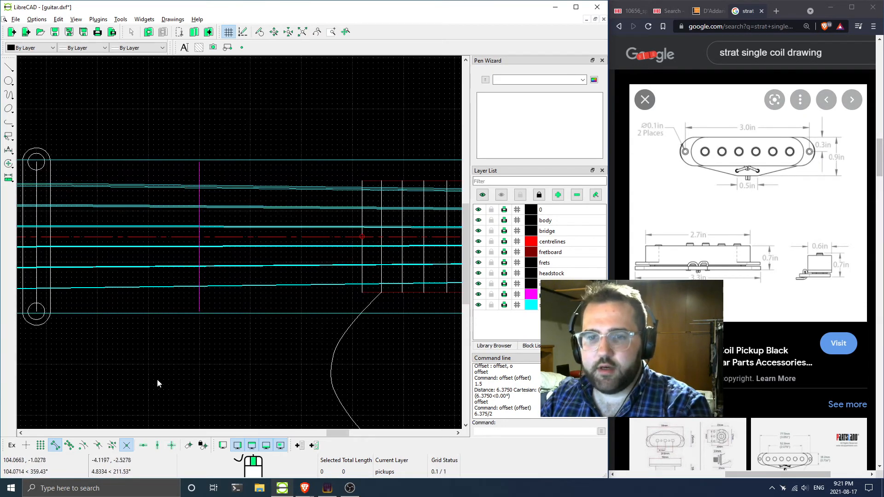
{"action": "left_click", "coordinate": [519, 431]}
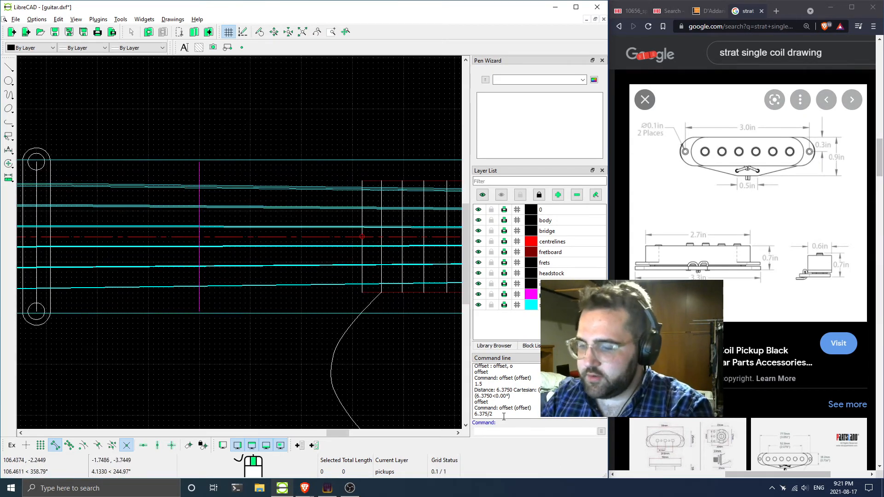
{"action": "type", "text": "offset"}
{"action": "key", "text": "Return"}
{"action": "type", "text": ".3"}
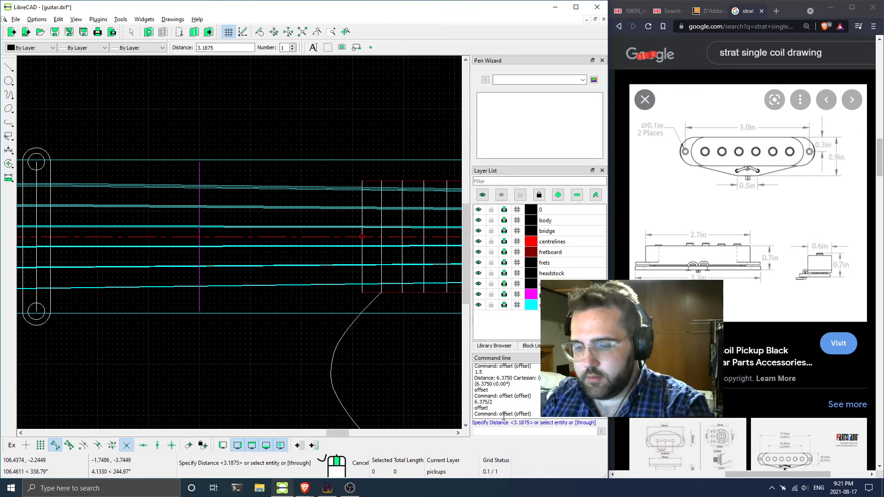
{"action": "key", "text": "Return"}
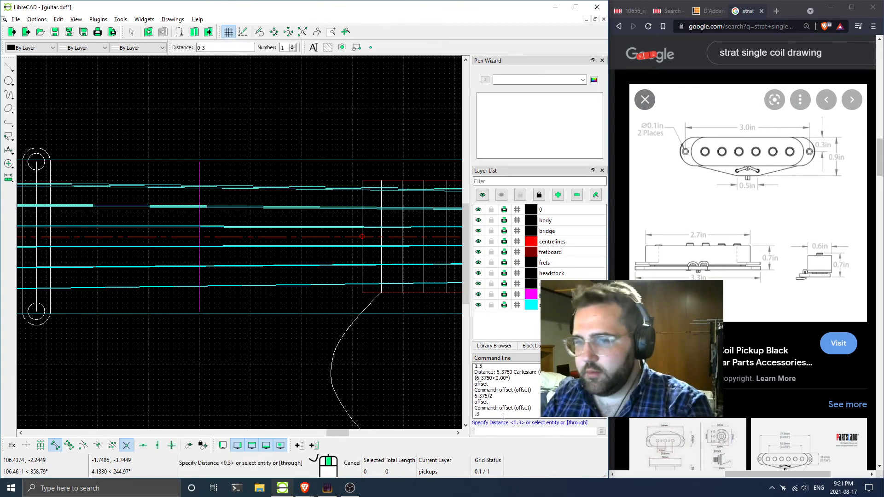
{"action": "left_click", "coordinate": [200, 254]}
{"action": "left_click", "coordinate": [196, 257]}
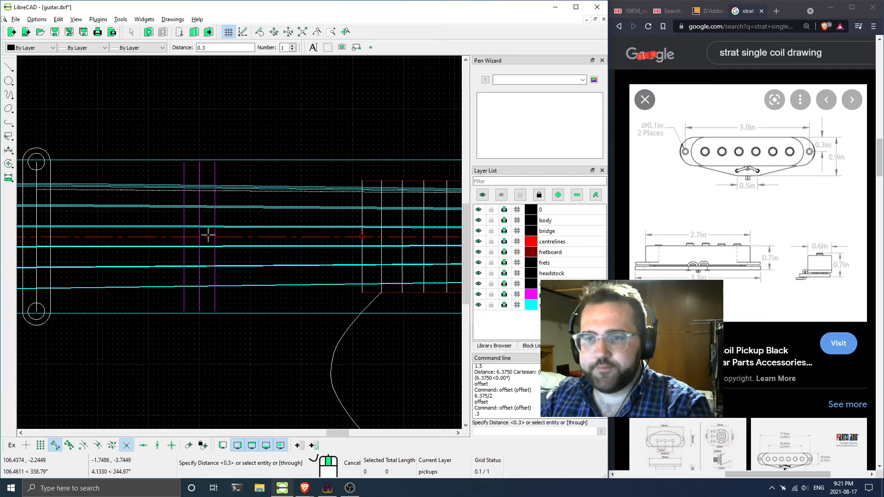
{"action": "key", "text": "Escape"}
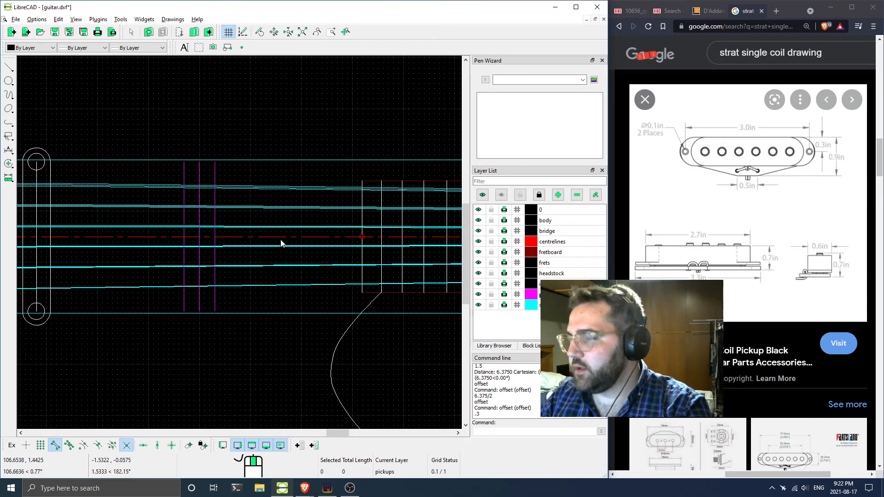
{"action": "scroll", "coordinate": [205, 175], "scroll_direction": "down", "scroll_amount": 2}
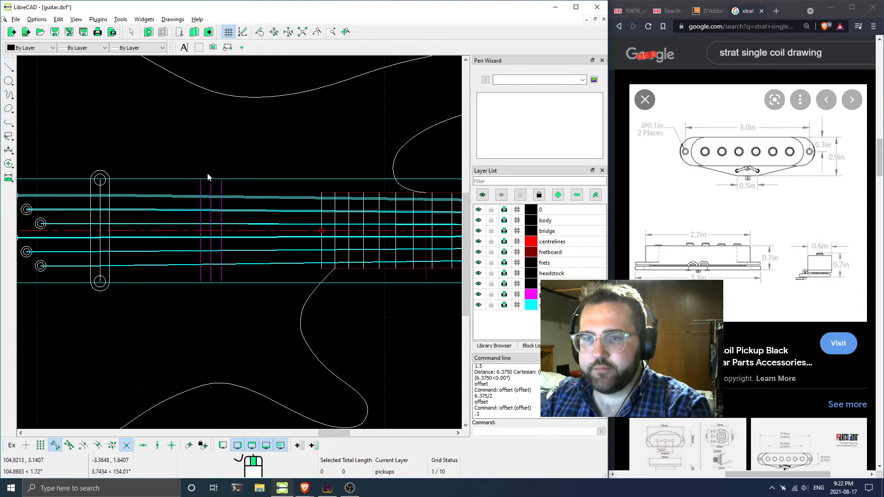
{"action": "scroll", "coordinate": [215, 193], "scroll_direction": "up", "scroll_amount": 4}
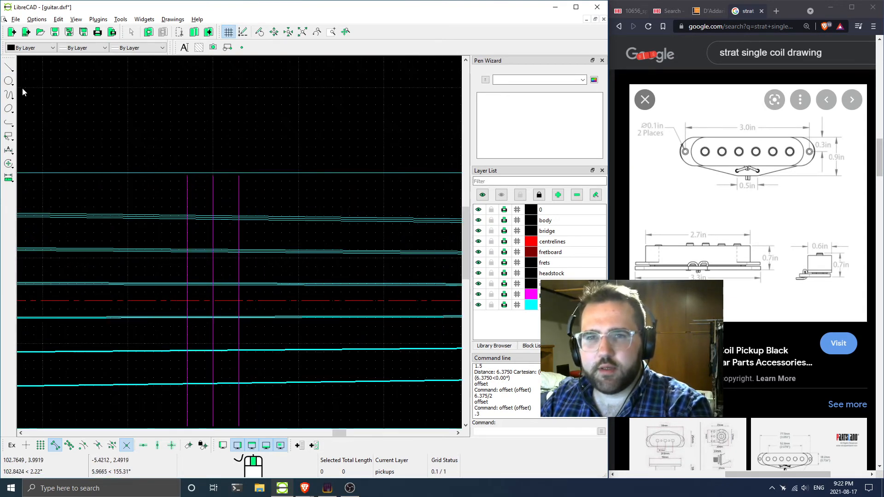
{"action": "left_click", "coordinate": [9, 81]}
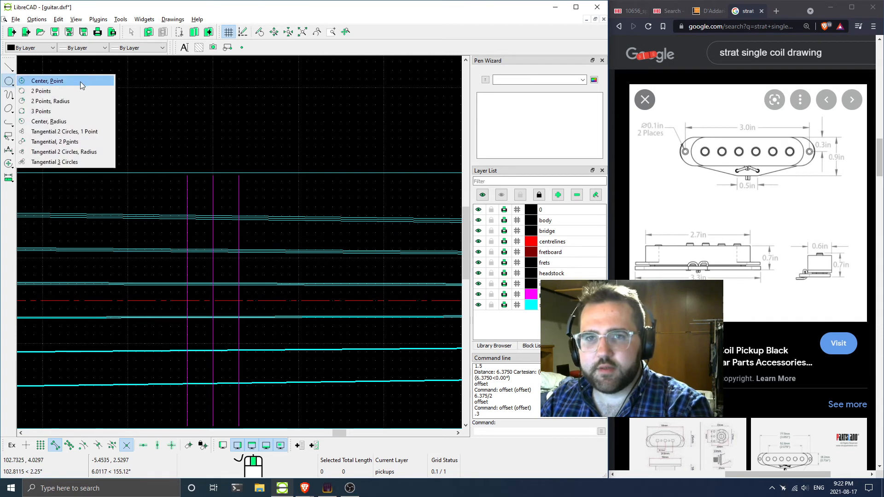
{"action": "left_click", "coordinate": [46, 81]}
{"action": "left_click", "coordinate": [208, 173]}
{"action": "scroll", "coordinate": [251, 184], "scroll_direction": "down", "scroll_amount": 4}
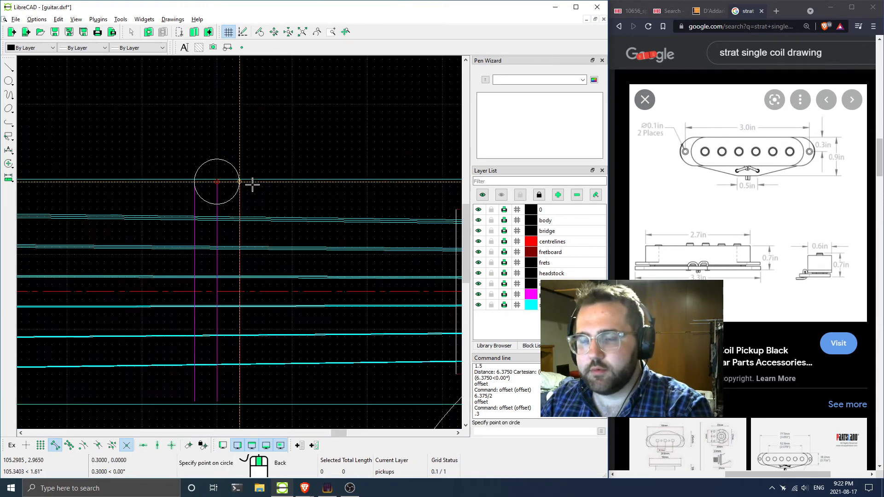
{"action": "middle_click_drag", "start_coordinate": [314, 212], "coordinate": [288, 198]}
{"action": "scroll", "coordinate": [249, 213], "scroll_direction": "up", "scroll_amount": 2}
{"action": "key", "text": "Escape"}
Examine how the ends of the pickup lines and the bridge's end circle align with the horizontal guide lines
{"action": "scroll", "coordinate": [202, 180], "scroll_direction": "up", "scroll_amount": 4}
{"action": "scroll", "coordinate": [230, 184], "scroll_direction": "down", "scroll_amount": 4}
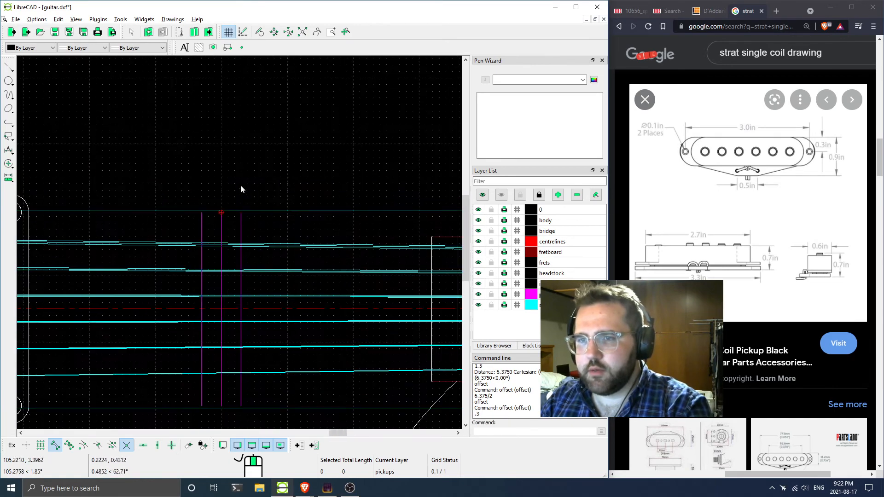
{"action": "scroll", "coordinate": [245, 223], "scroll_direction": "up", "scroll_amount": 3}
{"action": "scroll", "coordinate": [123, 230], "scroll_direction": "up", "scroll_amount": 3}
{"action": "scroll", "coordinate": [106, 221], "scroll_direction": "up", "scroll_amount": 8}
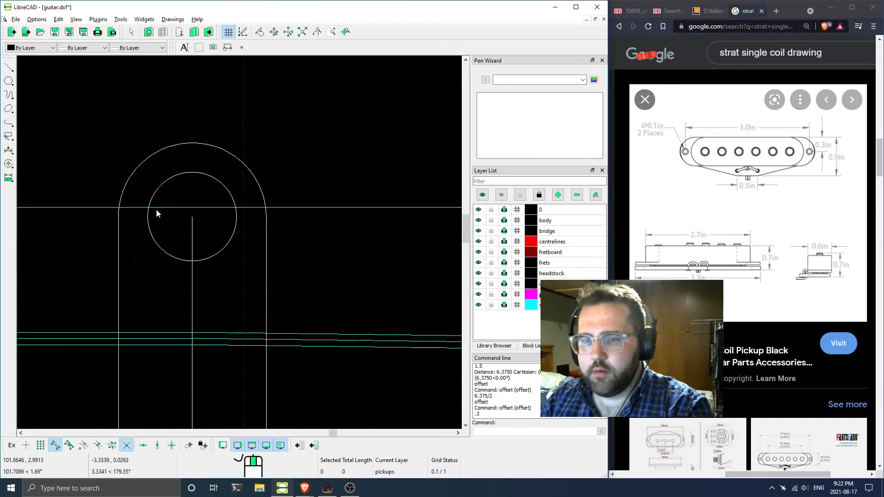
{"action": "scroll", "coordinate": [235, 228], "scroll_direction": "down", "scroll_amount": 9}
{"action": "scroll", "coordinate": [294, 236], "scroll_direction": "down", "scroll_amount": 3}
{"action": "middle_click_drag", "start_coordinate": [308, 241], "coordinate": [137, 201]}
{"action": "scroll", "coordinate": [263, 220], "scroll_direction": "up", "scroll_amount": 5}
{"action": "scroll", "coordinate": [262, 184], "scroll_direction": "down", "scroll_amount": 3}
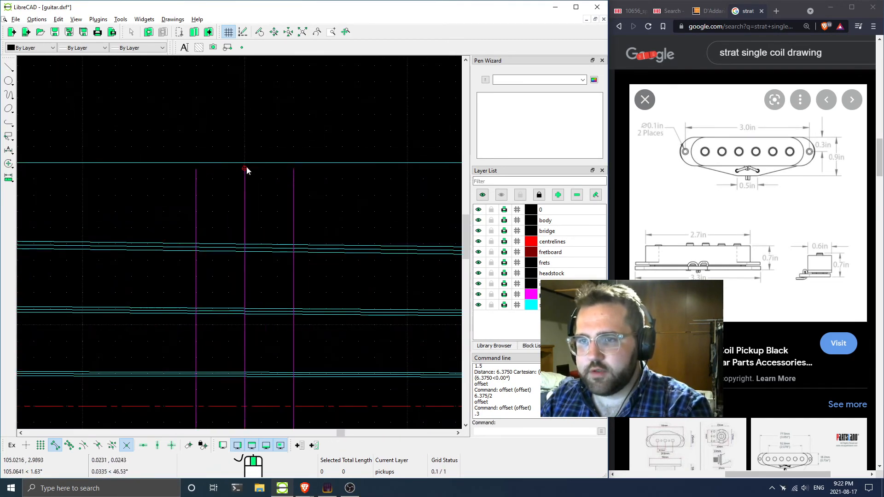
{"action": "mouse_move", "coordinate": [26, 192]}
{"action": "middle_mouse_down"}
{"action": "mouse_move", "coordinate": [78, 175]}
{"action": "mouse_move", "coordinate": [185, 228]}
{"action": "mouse_move", "coordinate": [55, 170]}
{"action": "middle_mouse_up"}
{"action": "scroll", "coordinate": [226, 183], "scroll_direction": "up", "scroll_amount": 4}
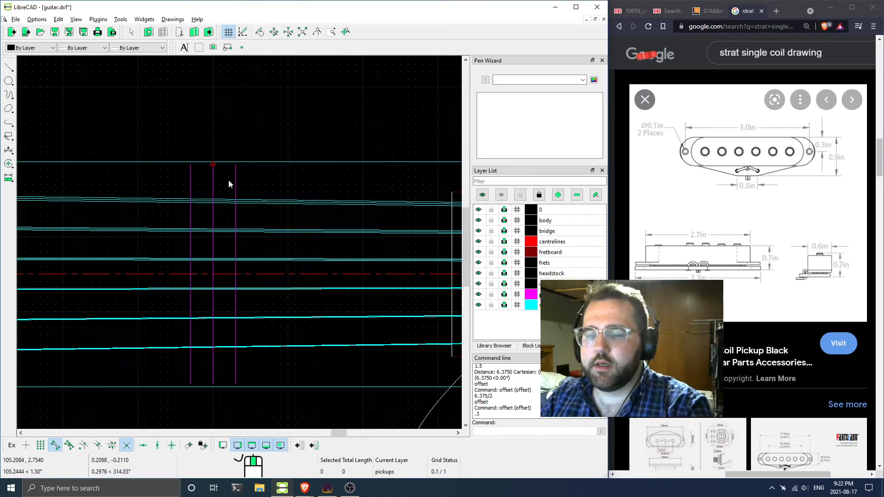
{"action": "scroll", "coordinate": [264, 213], "scroll_direction": "down", "scroll_amount": 4}
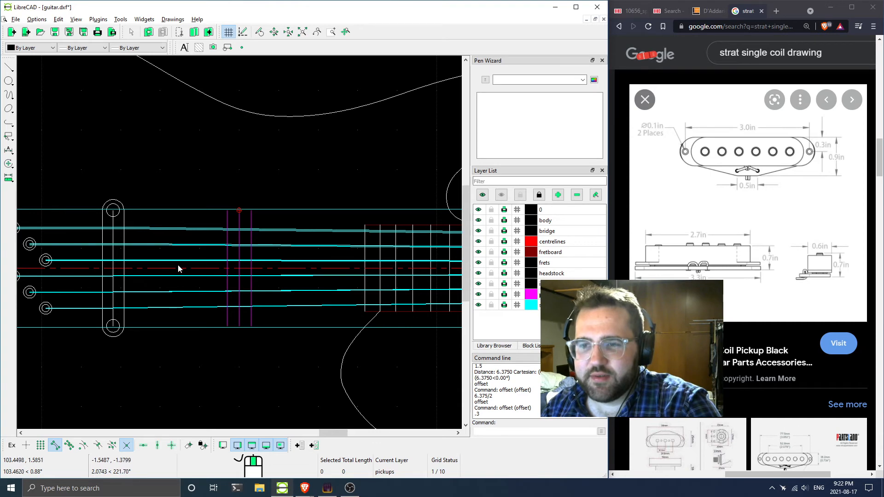
{"action": "scroll", "coordinate": [254, 269], "scroll_direction": "down", "scroll_amount": 3}
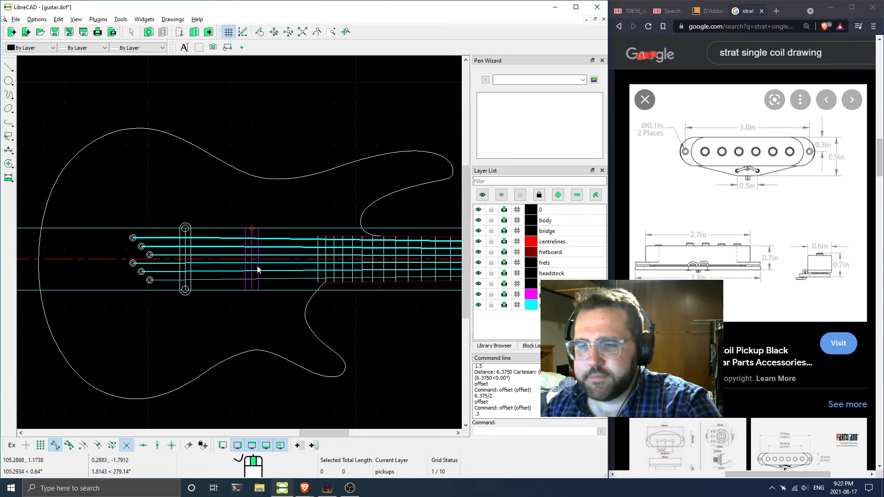
{"action": "scroll", "coordinate": [250, 272], "scroll_direction": "up", "scroll_amount": 5}
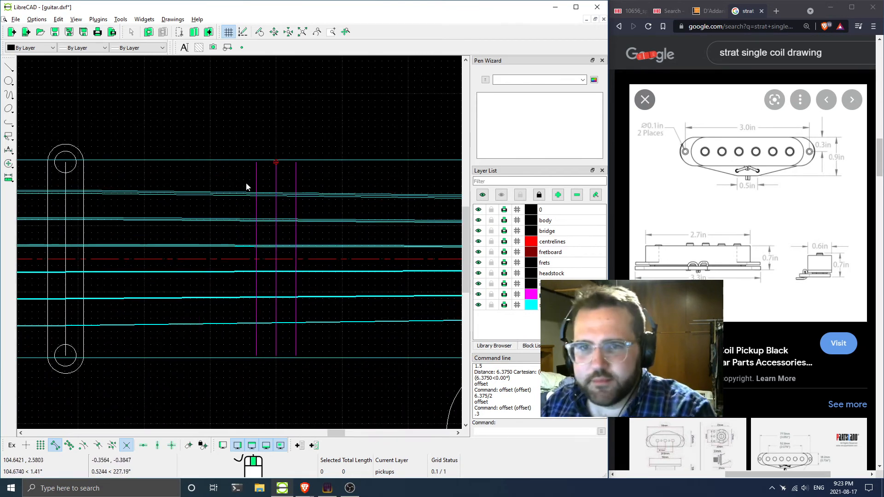
{"action": "left_click", "coordinate": [8, 81]}
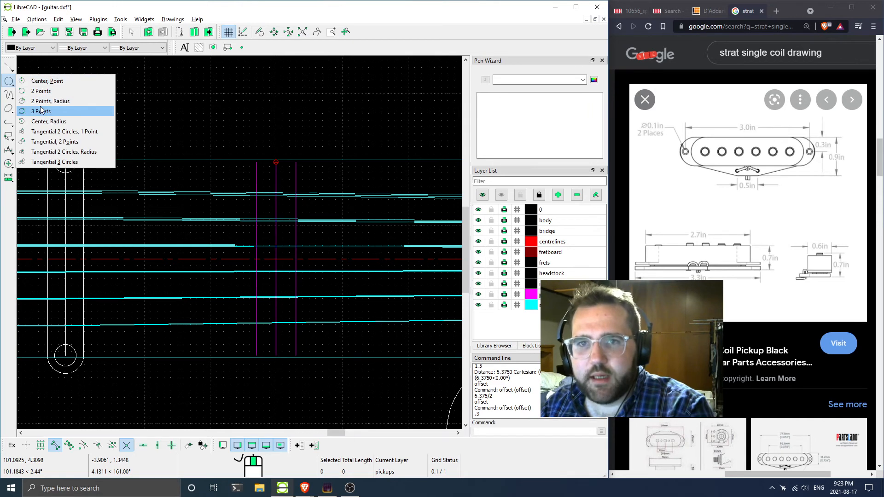
{"action": "left_click", "coordinate": [52, 81]}
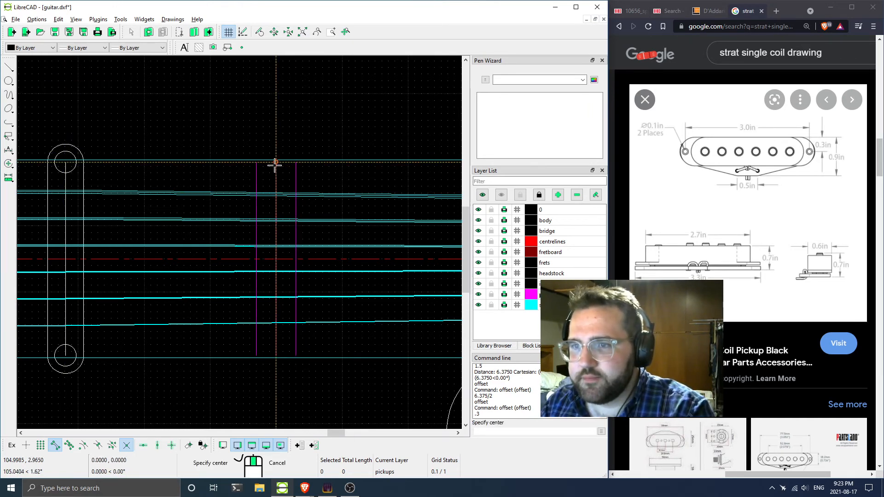
{"action": "scroll", "coordinate": [301, 169], "scroll_direction": "up", "scroll_amount": 2}
{"action": "scroll", "coordinate": [290, 177], "scroll_direction": "up", "scroll_amount": 2}
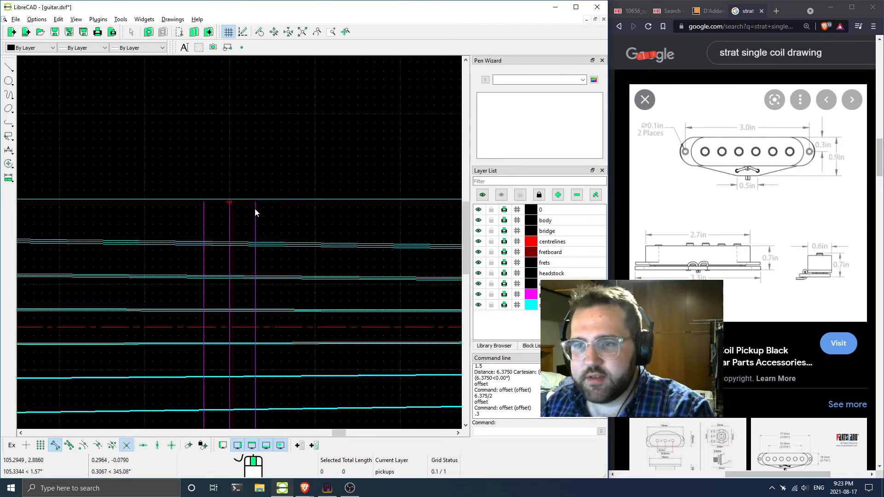
Stretch the upper end of the neck-side pickup line to the upper guide line, using on-entity snapping with orthogonal restriction
{"action": "left_click", "coordinate": [255, 208]}
{"action": "scroll", "coordinate": [254, 210], "scroll_direction": "up", "scroll_amount": 4}
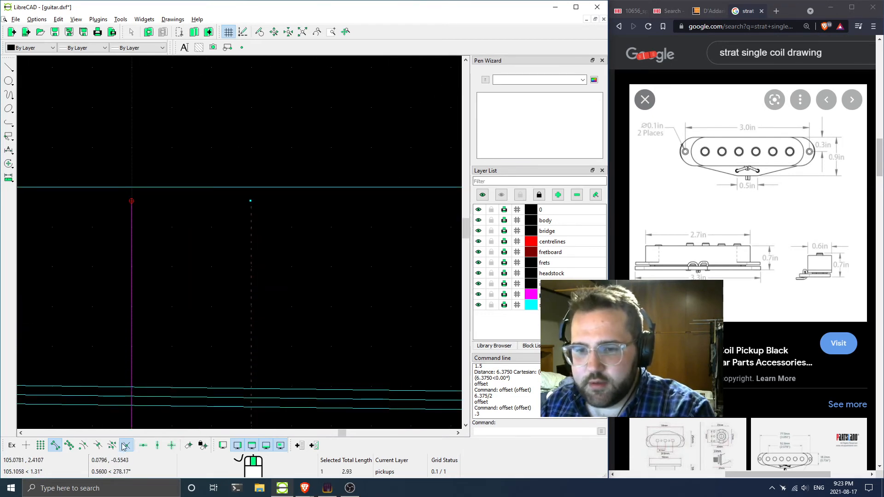
{"action": "left_click", "coordinate": [71, 446]}
{"action": "left_click", "coordinate": [171, 445]}
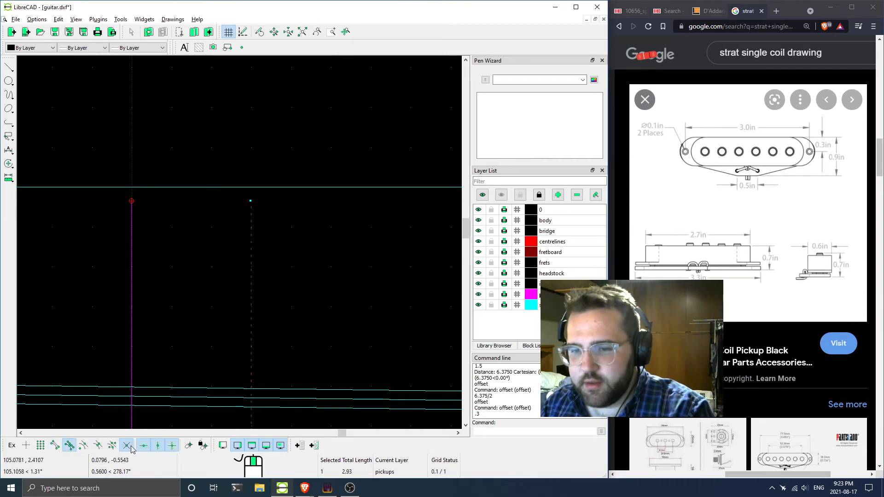
{"action": "left_click", "coordinate": [250, 201]}
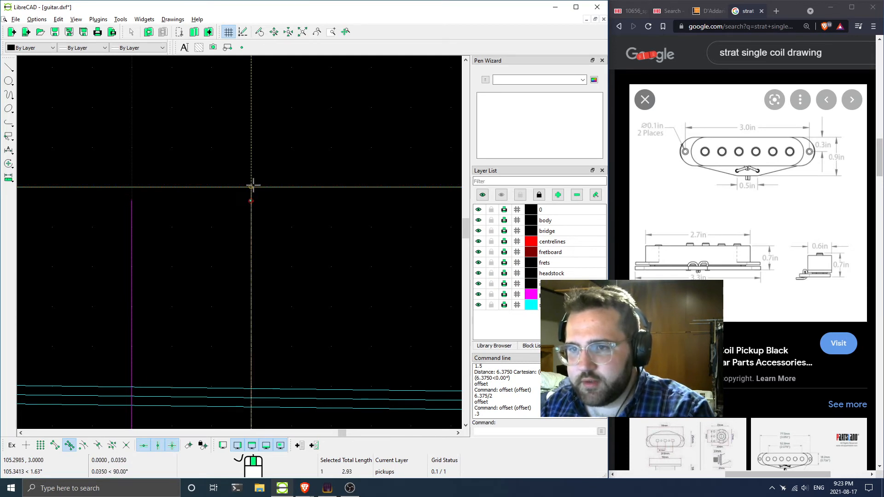
{"action": "left_click", "coordinate": [253, 186]}
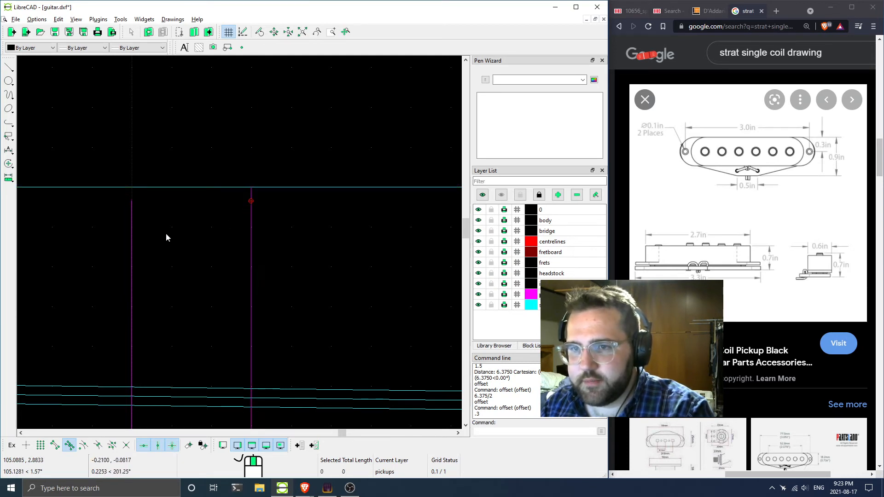
Stretch the upper ends of the middle and bridge-side pickup lines vertically to the upper guide line
{"action": "left_click", "coordinate": [132, 201]}
{"action": "scroll", "coordinate": [207, 246], "scroll_direction": "down", "scroll_amount": 5}
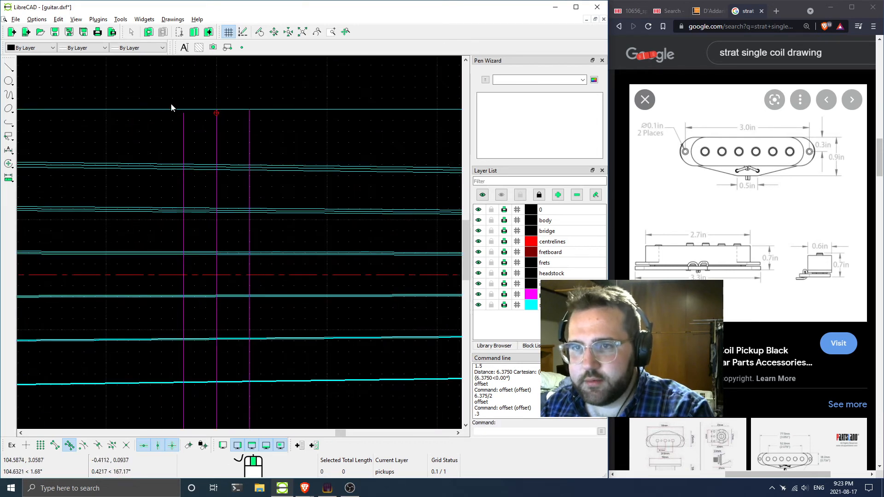
{"action": "left_click", "coordinate": [184, 124]}
{"action": "left_click", "coordinate": [183, 115]}
{"action": "scroll", "coordinate": [231, 147], "scroll_direction": "down", "scroll_amount": 5, "text": "ctrl"}
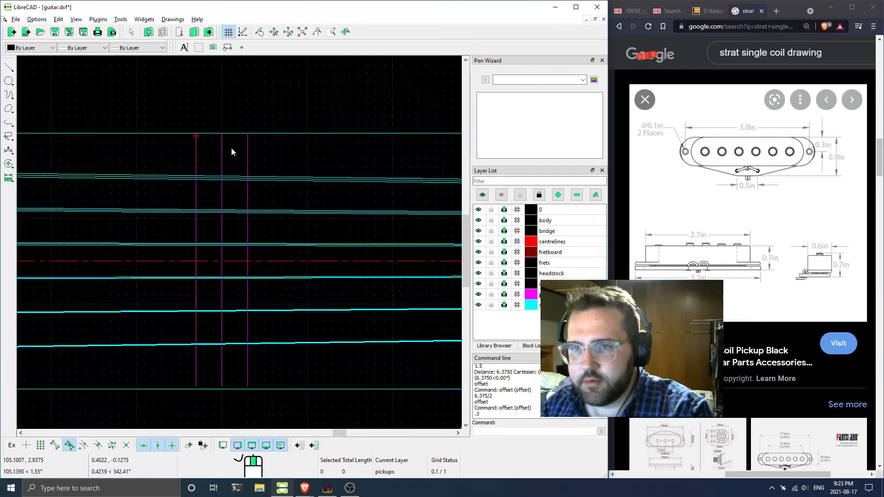
Stretch the lower ends of the bridge-side and neck-side pickup lines vertically to the lower guide line
{"action": "scroll", "coordinate": [172, 144], "scroll_direction": "up", "scroll_amount": 2}
{"action": "left_click", "coordinate": [175, 159]}
{"action": "left_click", "coordinate": [176, 158]}
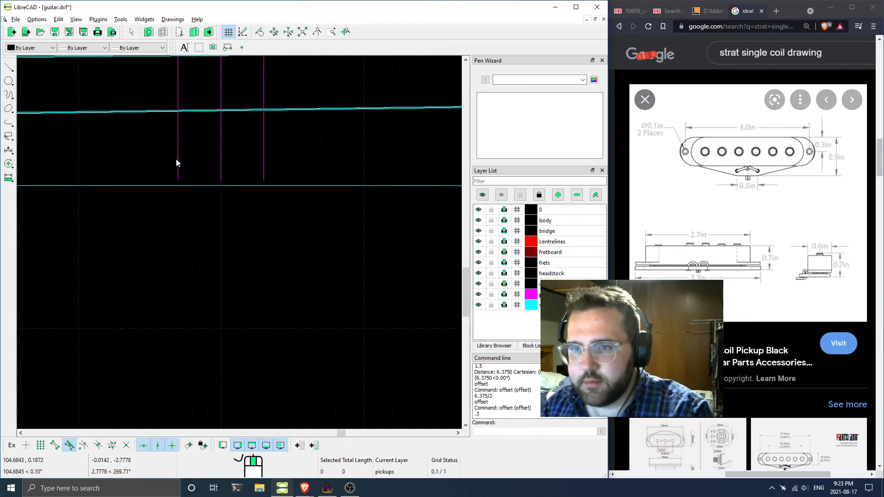
{"action": "left_click", "coordinate": [180, 173]}
{"action": "left_click", "coordinate": [178, 184]}
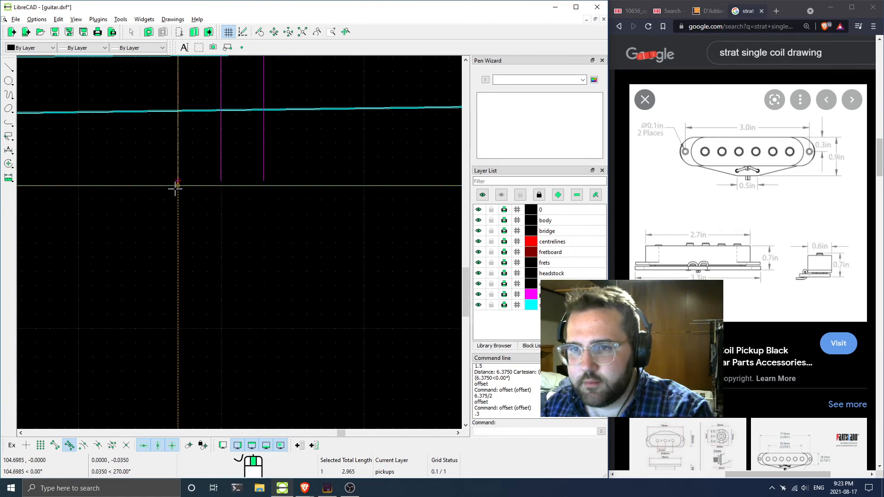
{"action": "left_click", "coordinate": [265, 182]}
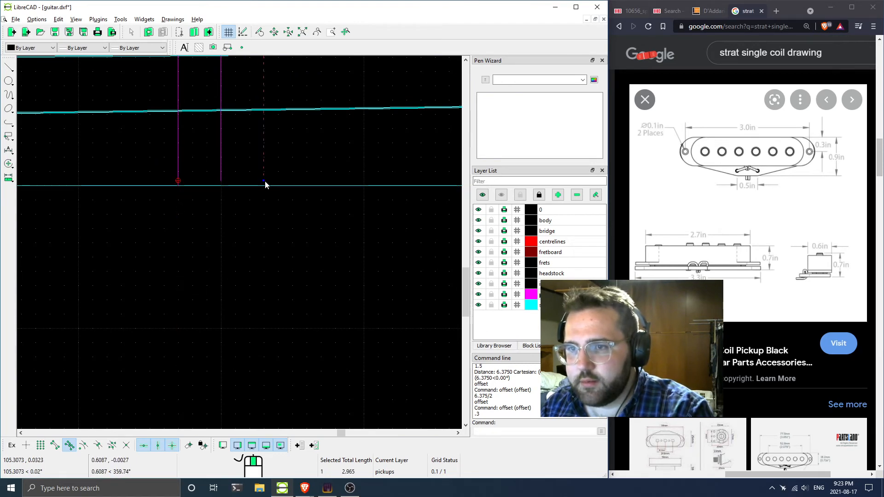
{"action": "left_click", "coordinate": [264, 184]}
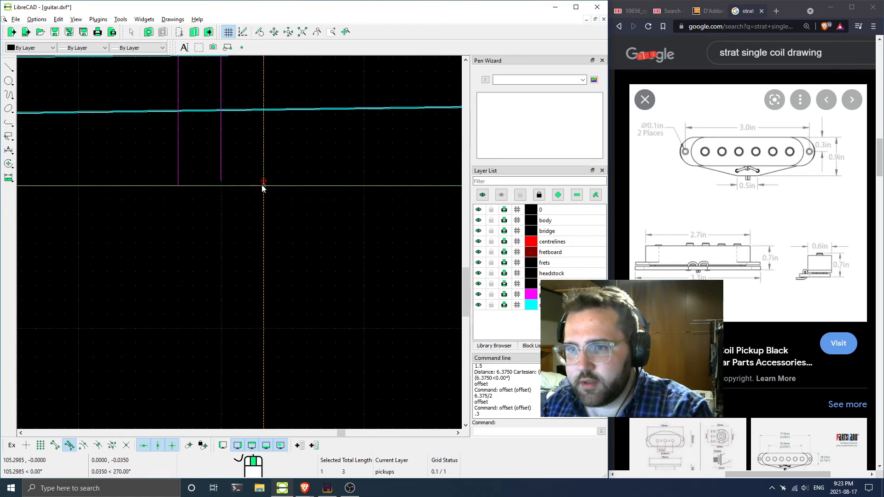
Stretch the lower end of the middle pickup line vertically to the lower guide line
{"action": "left_click", "coordinate": [220, 182]}
{"action": "left_click", "coordinate": [219, 187]}
{"action": "scroll", "coordinate": [208, 180], "scroll_direction": "down", "scroll_amount": 3}
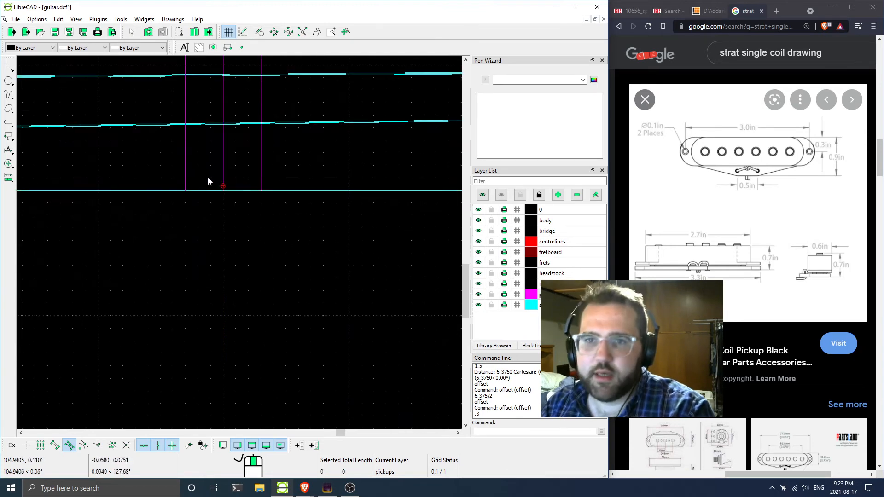
Draw a 0.3 radius circle centred on the middle pickup line's lower end, passing through the neck-side line's endpoint, using endpoint snapping
{"action": "left_click", "coordinate": [9, 82]}
{"action": "left_click", "coordinate": [56, 82]}
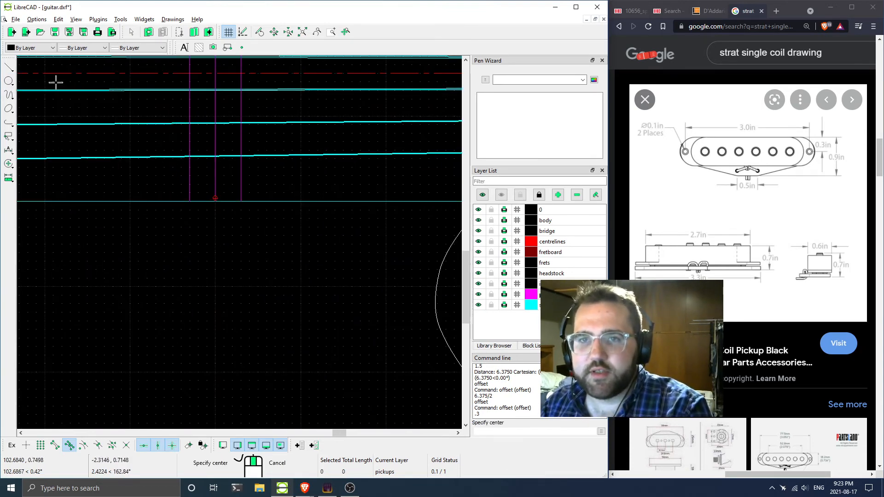
{"action": "left_click", "coordinate": [173, 446]}
{"action": "left_click", "coordinate": [54, 445]}
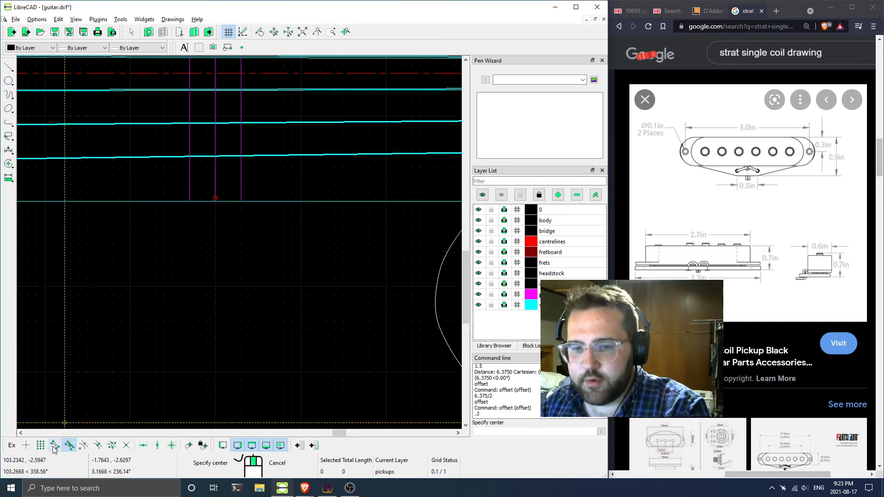
{"action": "left_click", "coordinate": [219, 208]}
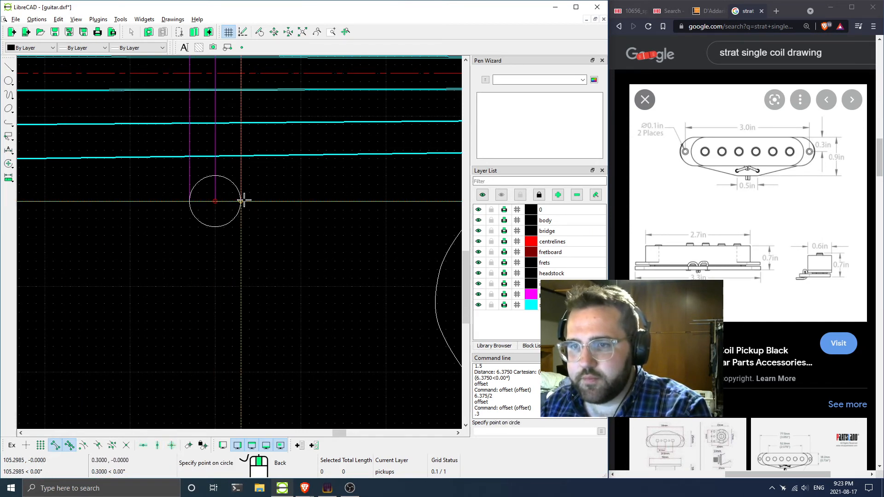
{"action": "left_click", "coordinate": [241, 201]}
{"action": "right_click", "coordinate": [284, 256]}
{"action": "scroll", "coordinate": [230, 172], "scroll_direction": "down", "scroll_amount": 6}
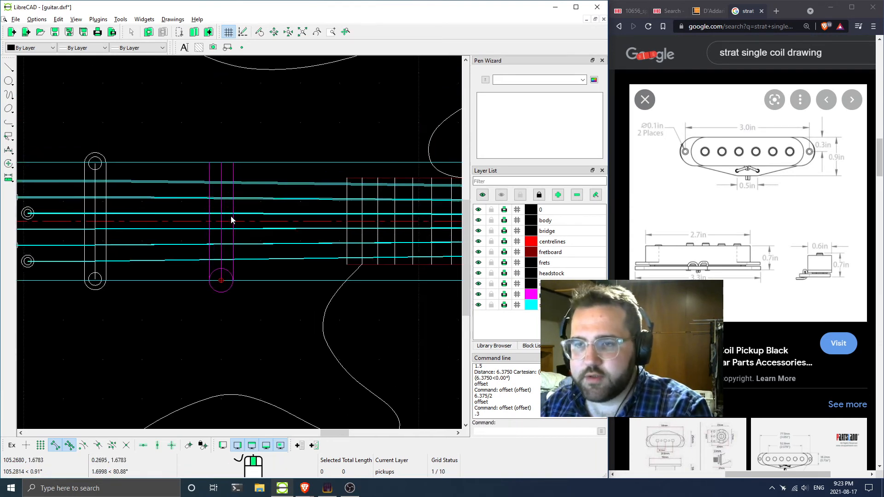
Trim the circle against the lower guide line, keeping only the lower half as the pickup's rounded end
{"action": "scroll", "coordinate": [231, 219], "scroll_direction": "up", "scroll_amount": 7}
{"action": "right_click", "coordinate": [229, 278]}
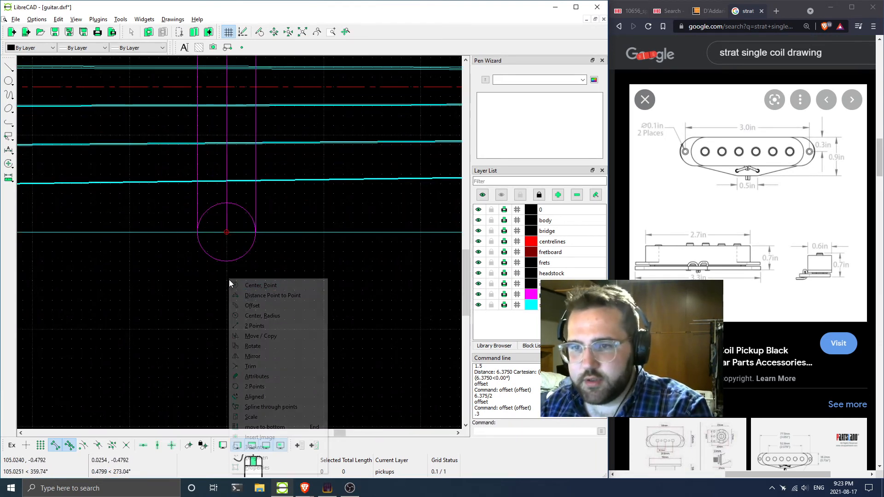
{"action": "left_click", "coordinate": [250, 366]}
{"action": "scroll", "coordinate": [237, 226], "scroll_direction": "up", "scroll_amount": 4}
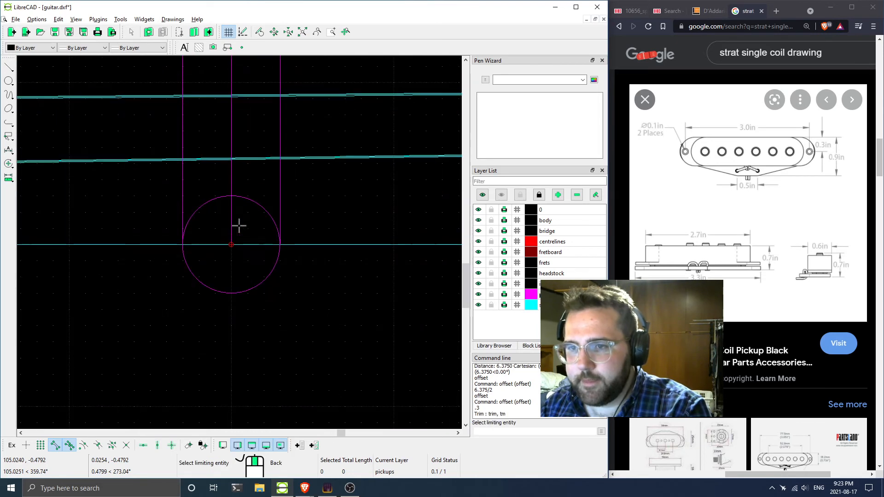
{"action": "left_click", "coordinate": [254, 249]}
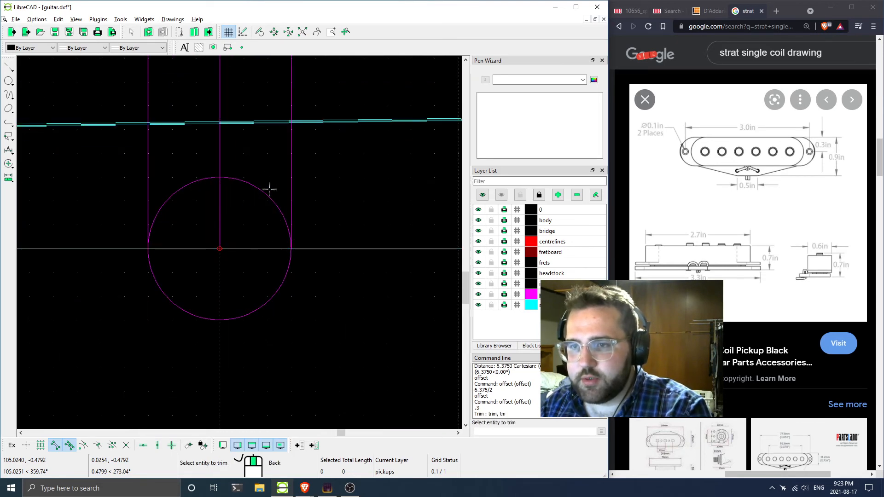
{"action": "left_click", "coordinate": [280, 284]}
{"action": "scroll", "coordinate": [243, 234], "scroll_direction": "down", "scroll_amount": 4}
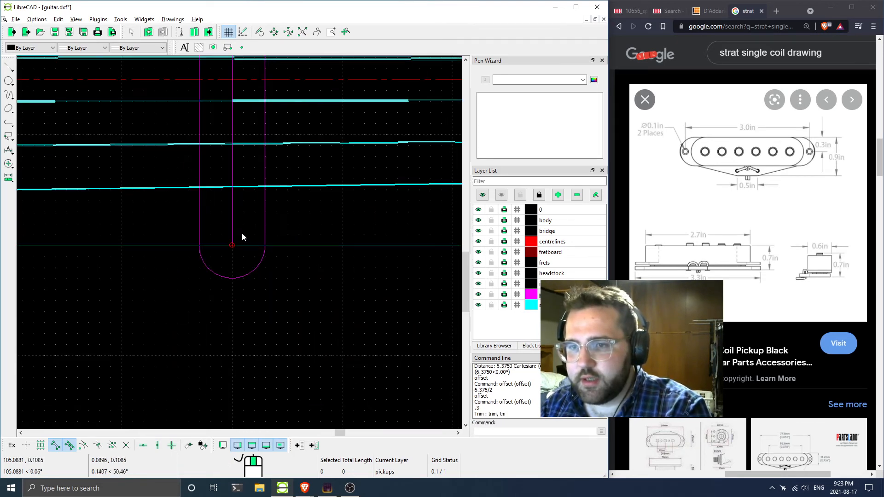
Mirror the lower end arc about the guitar's horizontal centreline, keeping the original and placing the copy on the current layer
{"action": "mouse_move", "coordinate": [243, 255]}
{"action": "left_mouse_down"}
{"action": "mouse_move", "coordinate": [318, 258]}
{"action": "mouse_move", "coordinate": [241, 254]}
{"action": "left_mouse_up"}
{"action": "left_click", "coordinate": [247, 256]}
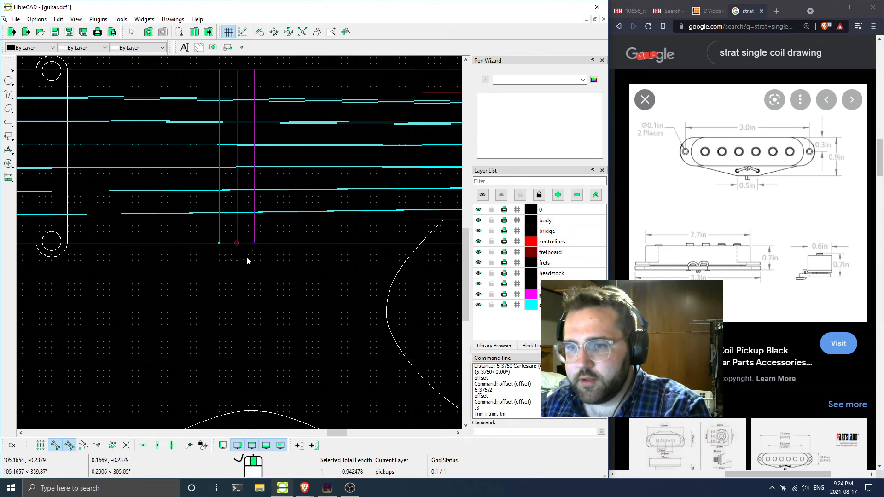
{"action": "right_click", "coordinate": [246, 257]}
{"action": "left_click", "coordinate": [280, 345]}
{"action": "scroll", "coordinate": [256, 292], "scroll_direction": "up", "scroll_amount": 3}
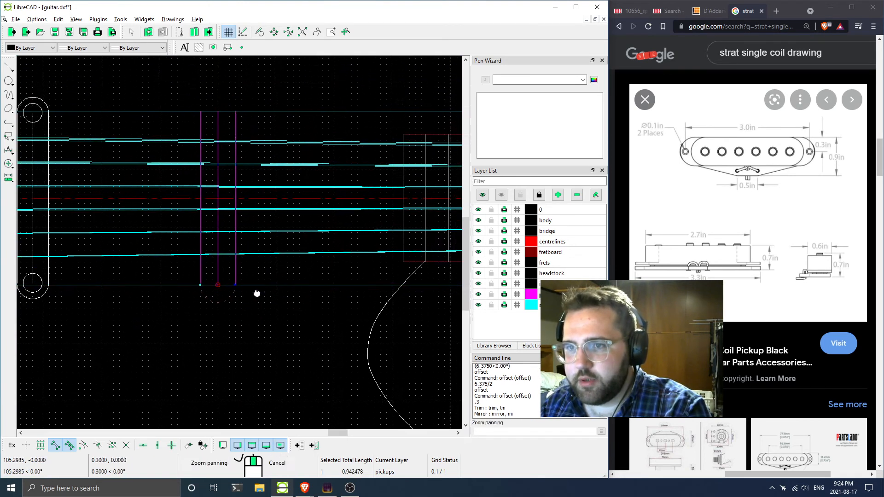
{"action": "left_click", "coordinate": [126, 445]}
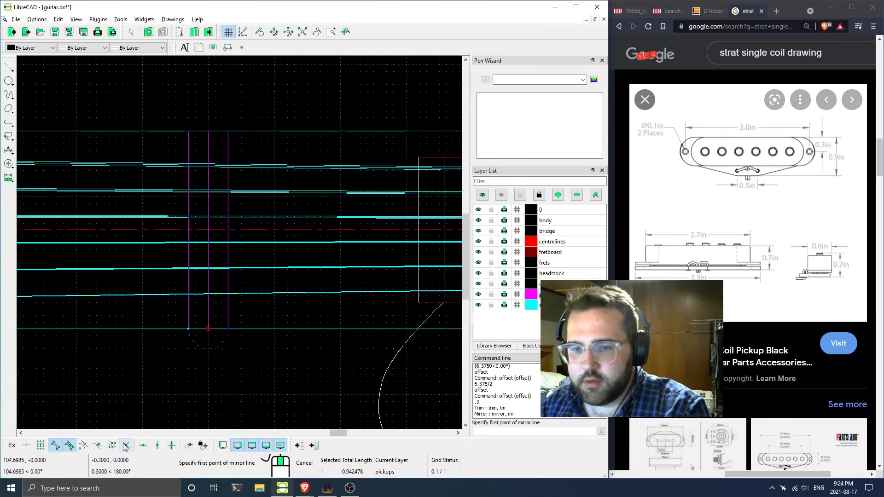
{"action": "left_click", "coordinate": [223, 229]}
{"action": "left_click", "coordinate": [321, 229]}
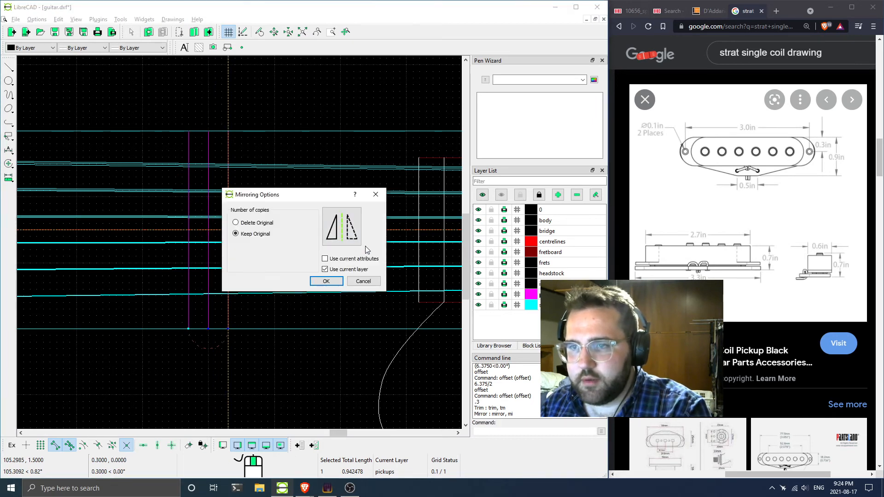
{"action": "left_click", "coordinate": [252, 235]}
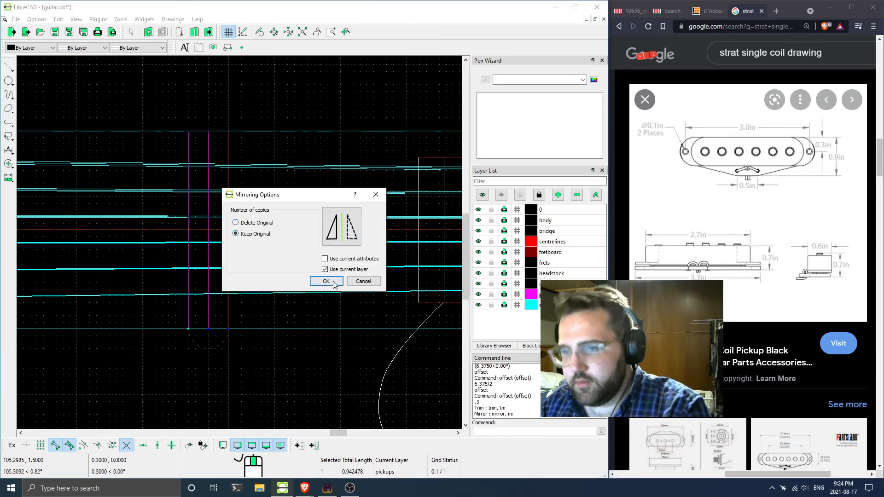
{"action": "left_click", "coordinate": [326, 281]}
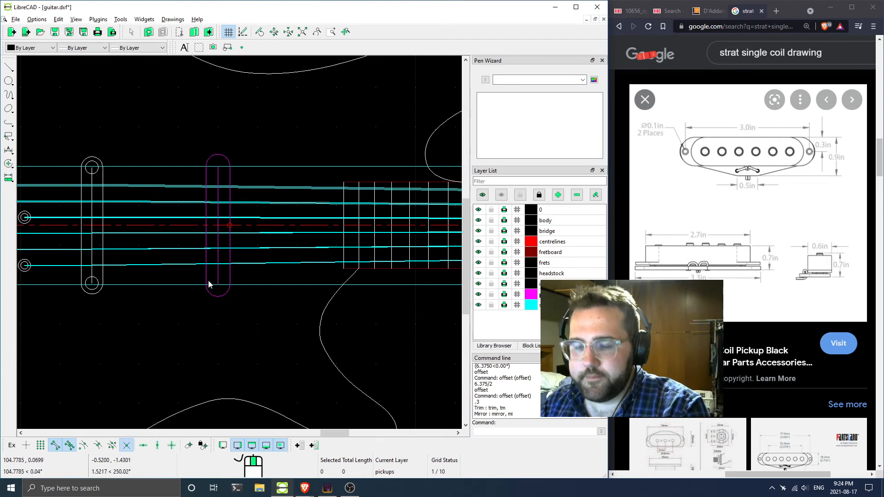
{"action": "scroll", "coordinate": [225, 181], "scroll_direction": "down", "scroll_amount": 2}
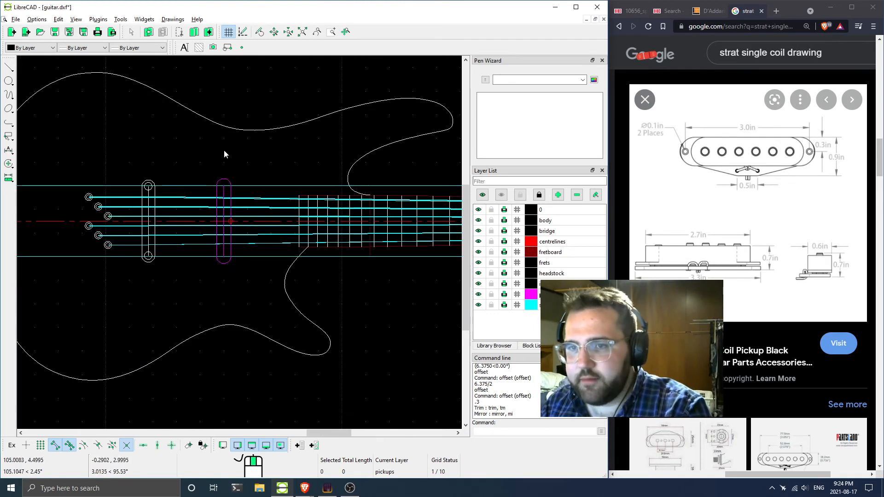
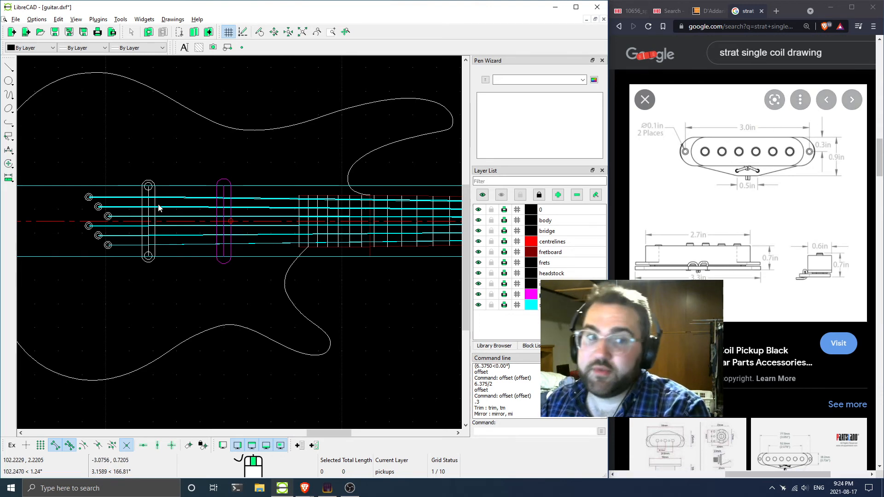
Offset the horizontal centreline by 2.7/2 to both sides for the pickup cover's length
{"action": "scroll", "coordinate": [241, 195], "scroll_direction": "up", "scroll_amount": 2}
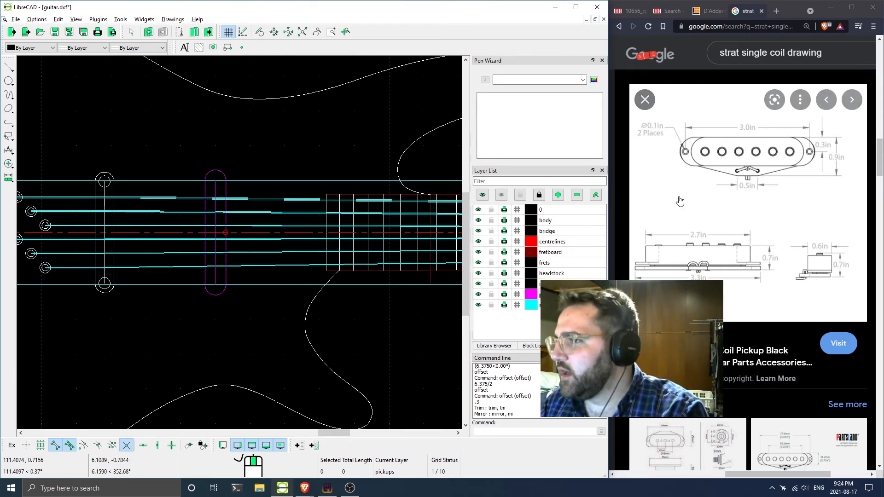
{"action": "left_click", "coordinate": [219, 174]}
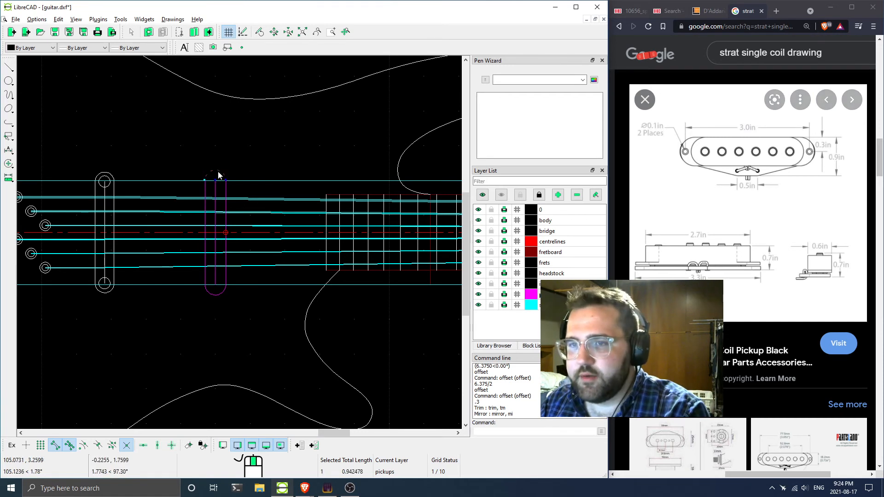
{"action": "left_click", "coordinate": [244, 181]}
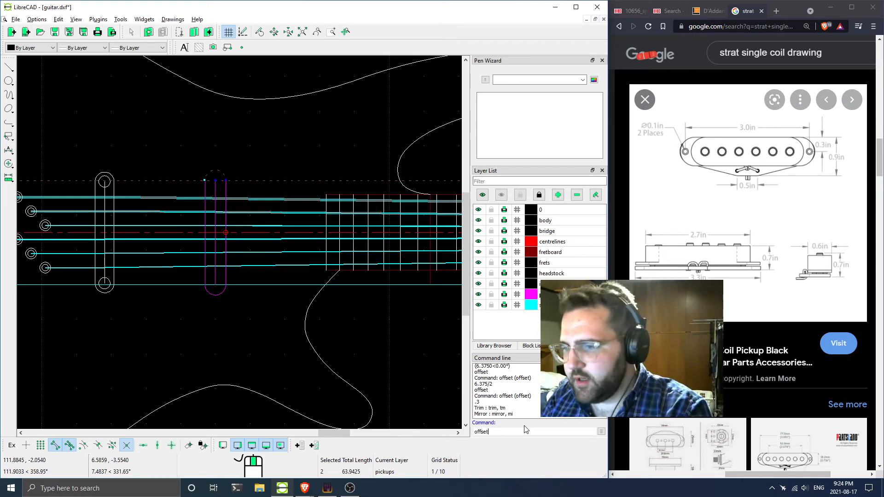
{"action": "key", "text": "Return"}
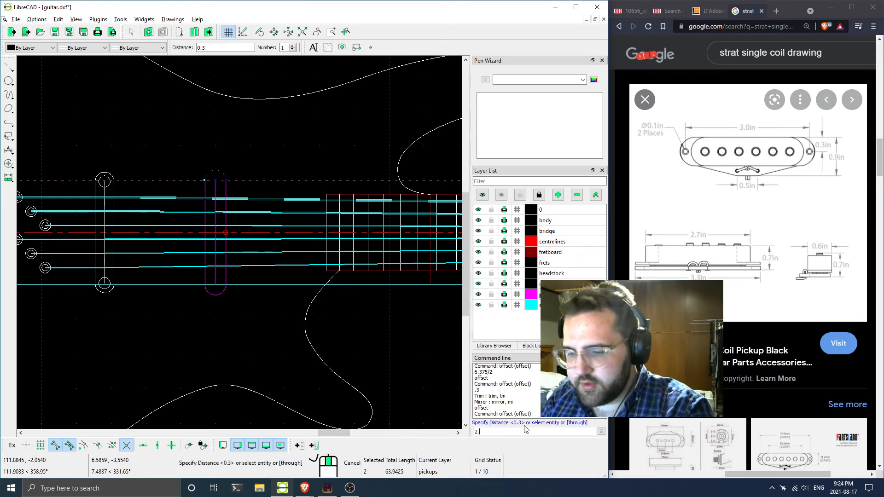
{"action": "type", "text": "2.7/2"}
{"action": "key", "text": "Return"}
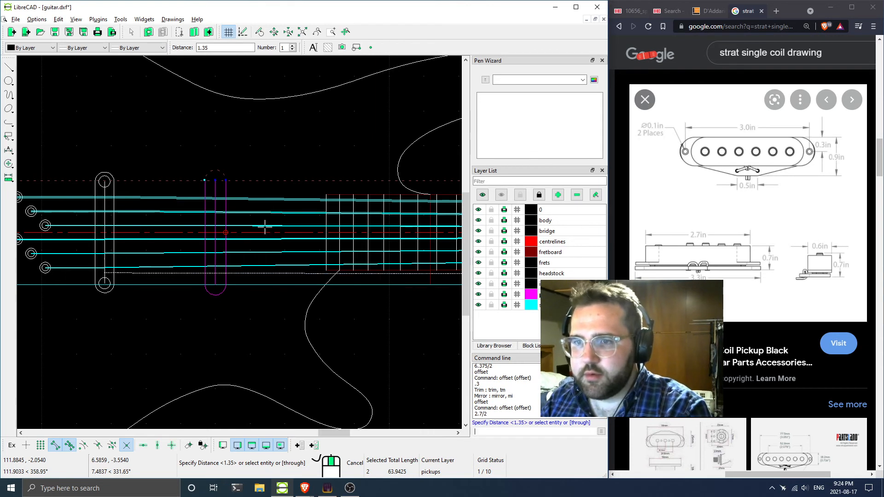
{"action": "left_click", "coordinate": [249, 230]}
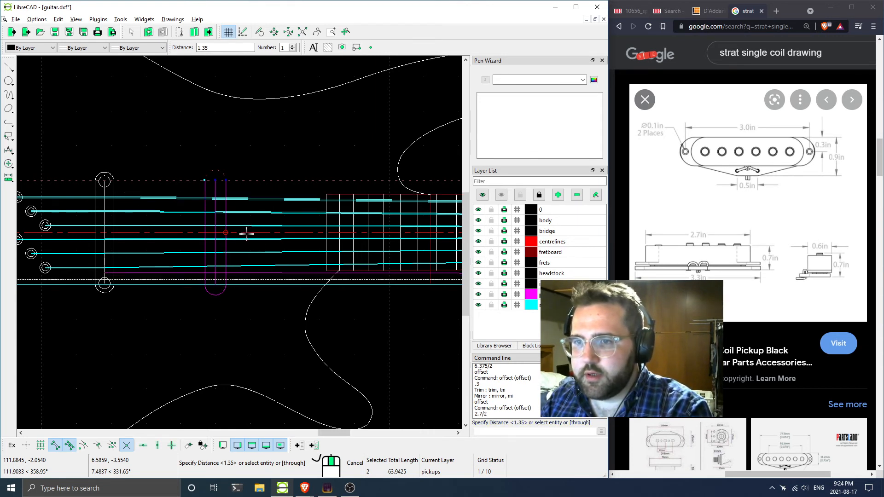
{"action": "left_click", "coordinate": [242, 235]}
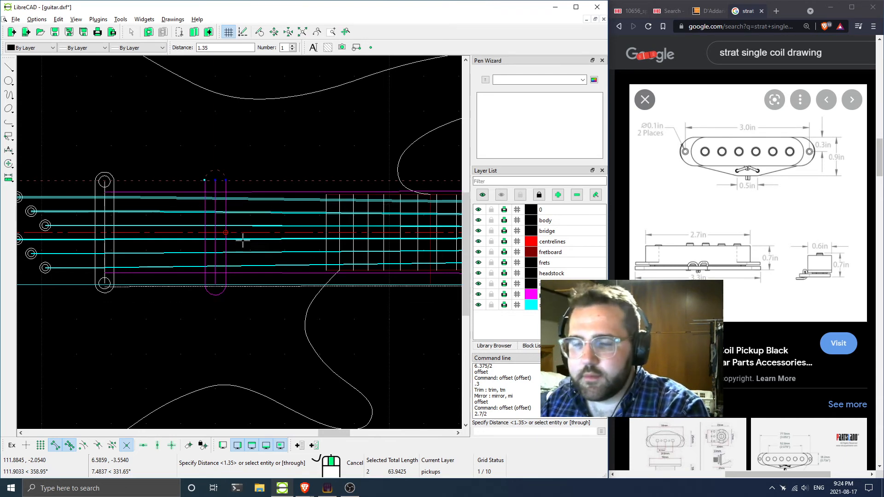
{"action": "key", "text": "Escape"}
{"action": "scroll", "coordinate": [214, 187], "scroll_direction": "up", "scroll_amount": 3}
{"action": "left_click", "coordinate": [222, 170]}
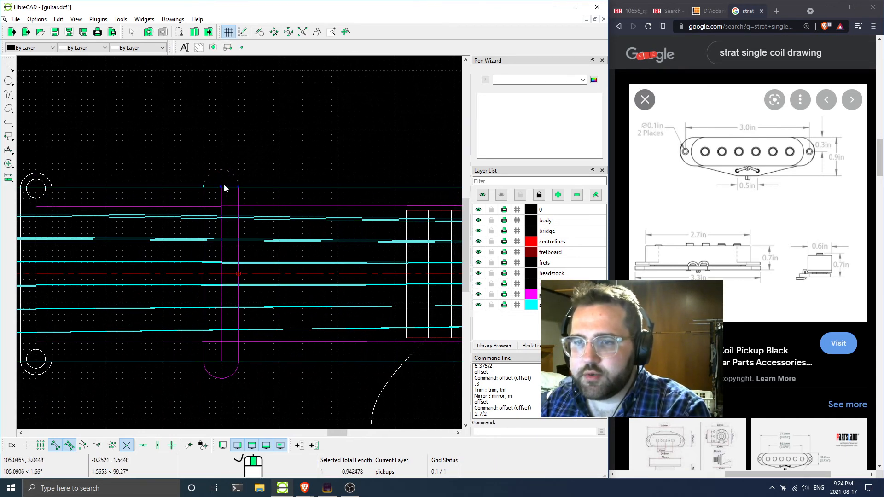
{"action": "left_click", "coordinate": [220, 186]}
{"action": "left_click", "coordinate": [222, 187]}
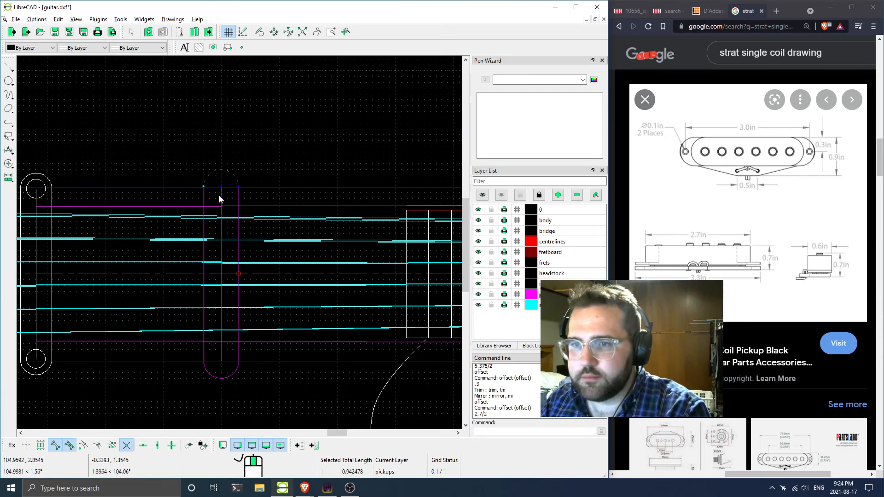
{"action": "left_click", "coordinate": [237, 187]}
{"action": "left_click", "coordinate": [238, 196]}
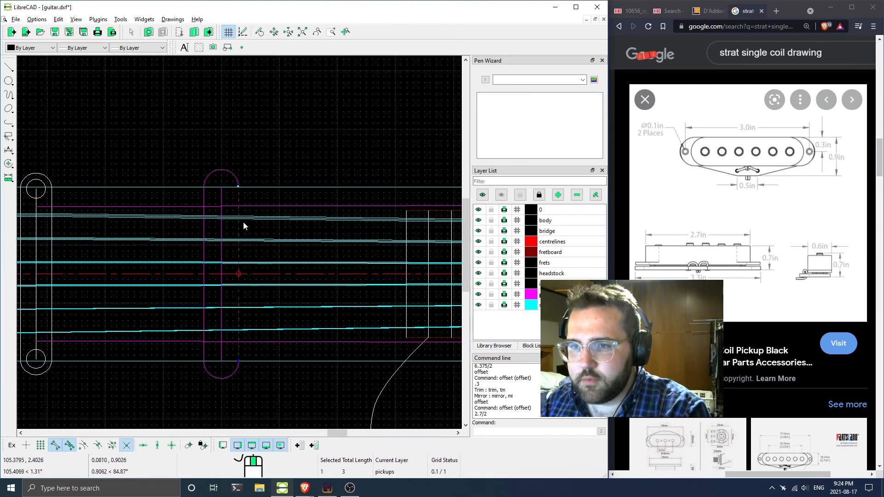
{"action": "left_click", "coordinate": [222, 192]}
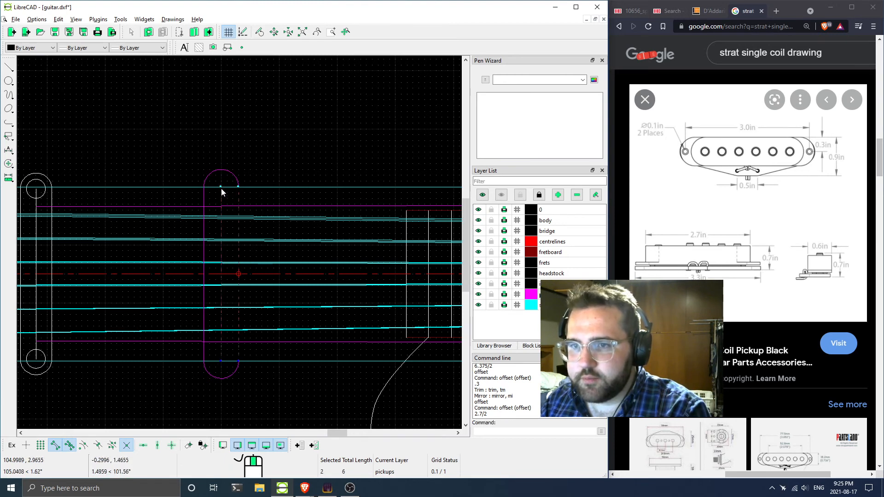
{"action": "left_click_drag", "start_coordinate": [221, 188], "coordinate": [221, 134]}
{"action": "key", "text": "Escape"}
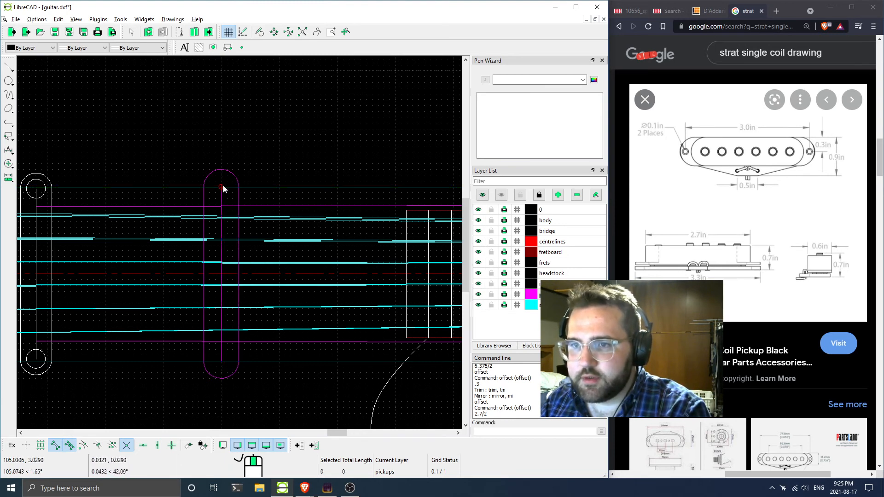
Stretch the middle pickup line upward beyond the upper arc to a total length of about 4.24, with snaps off and orthogonal restriction on
{"action": "left_click", "coordinate": [127, 445]}
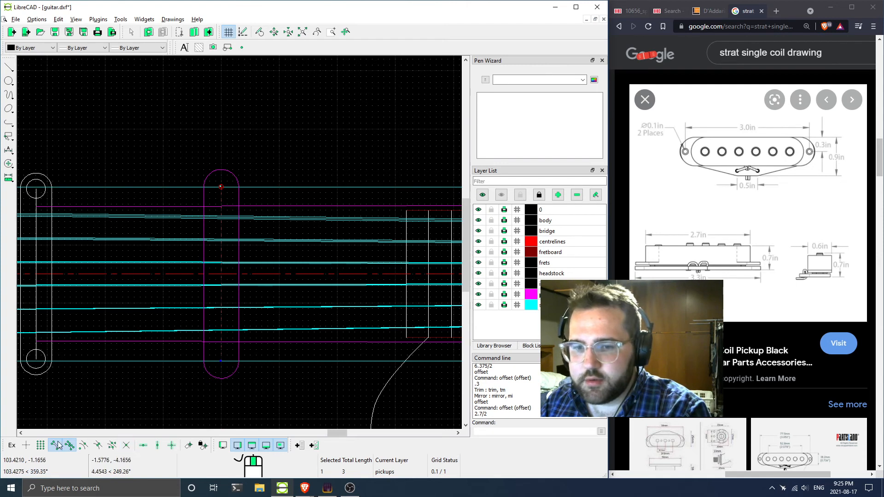
{"action": "left_click", "coordinate": [172, 445]}
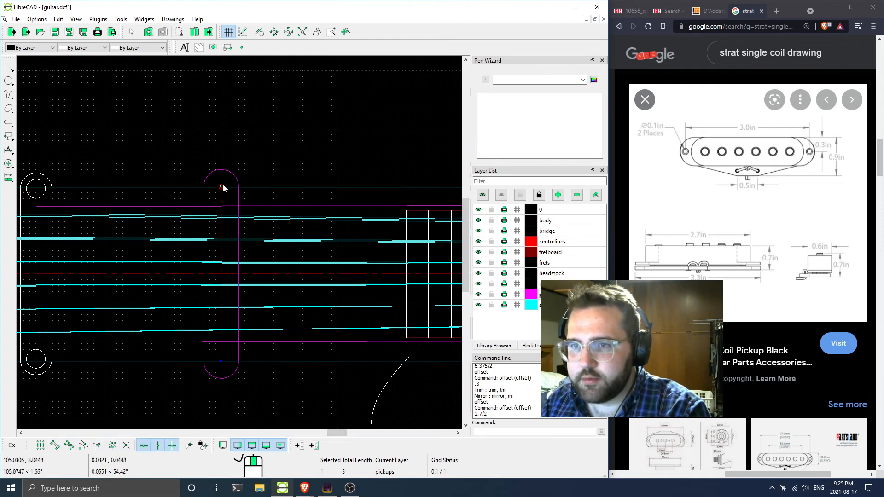
{"action": "left_click_drag", "start_coordinate": [221, 186], "coordinate": [221, 116]}
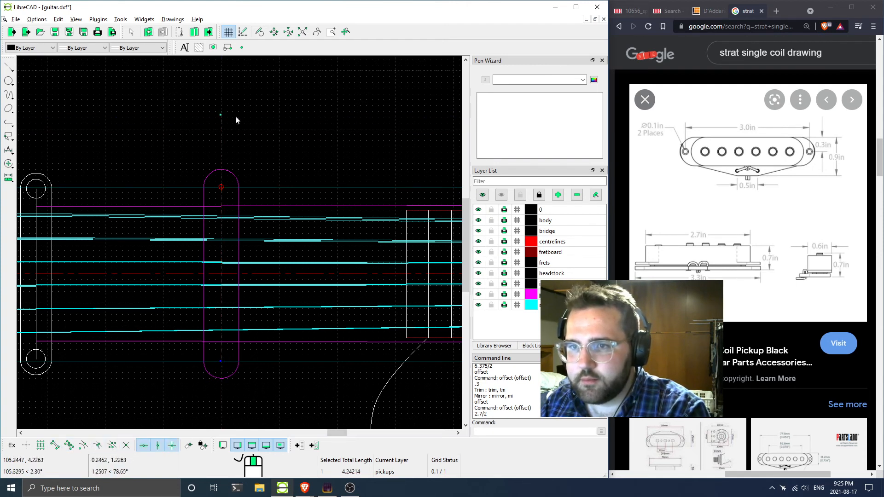
Copy the upper end arc down to where the cover guide line crosses the pickup's middle line, keeping the original and using the current layer
{"action": "left_click", "coordinate": [229, 173]}
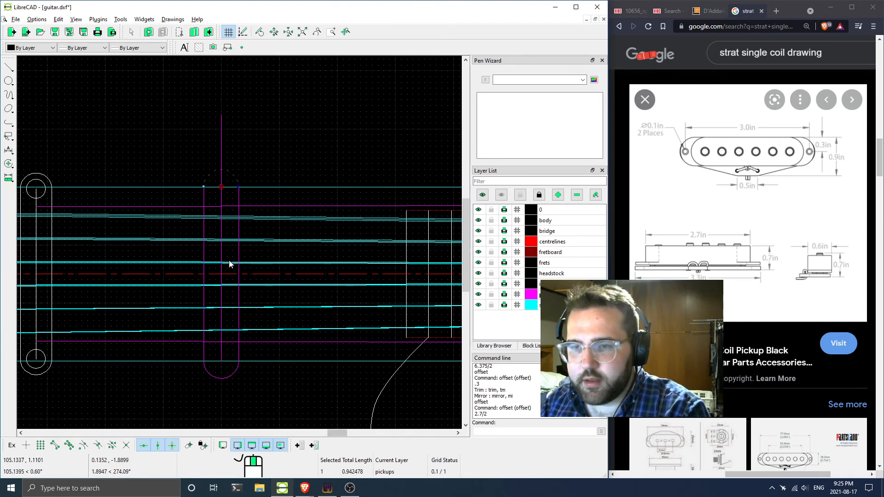
{"action": "right_click", "coordinate": [236, 155]}
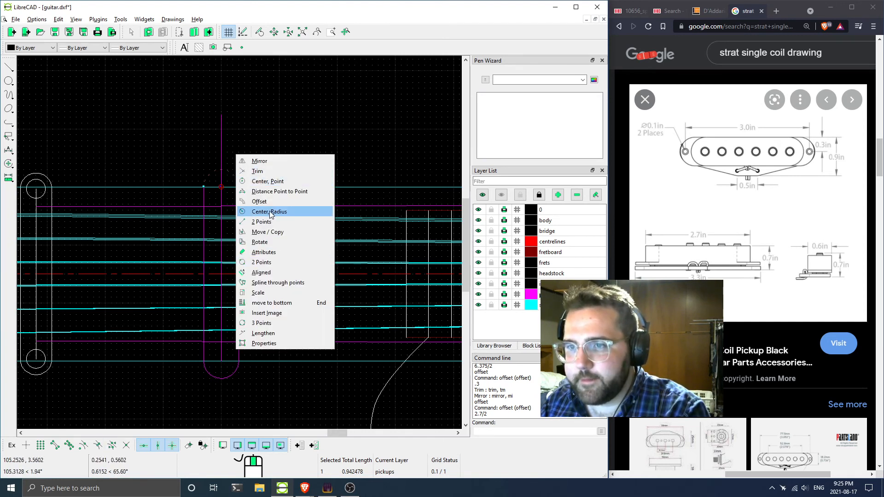
{"action": "left_click", "coordinate": [267, 231]}
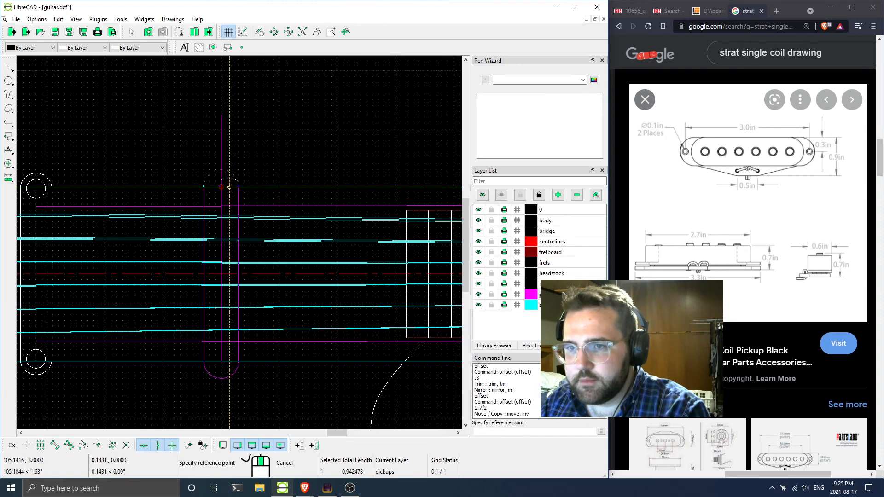
{"action": "left_click", "coordinate": [126, 445]}
{"action": "left_click", "coordinate": [221, 170]}
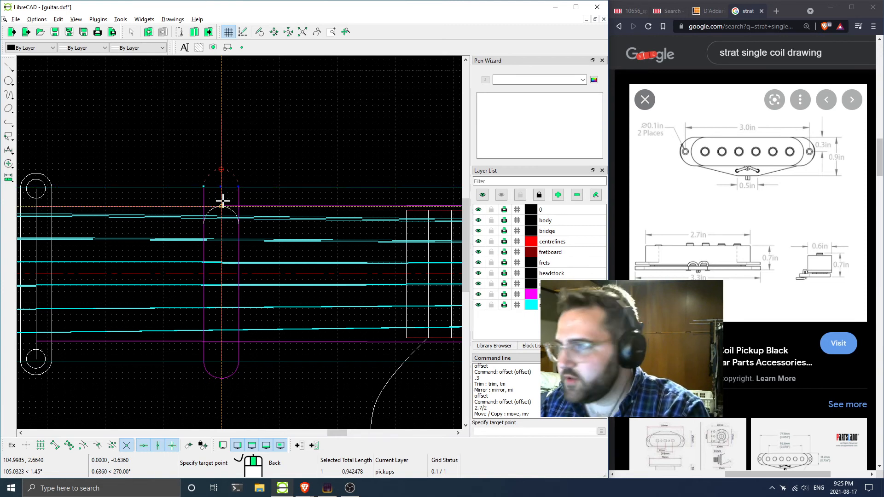
{"action": "left_click", "coordinate": [221, 203]}
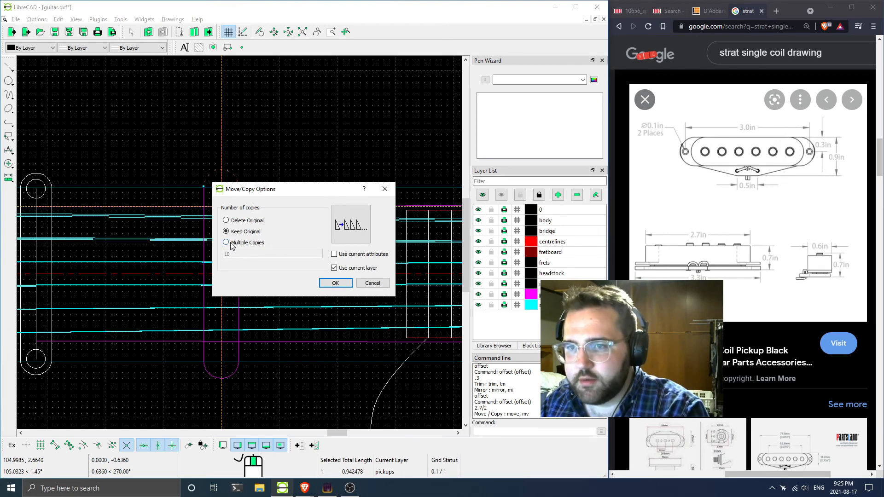
{"action": "left_click", "coordinate": [335, 283]}
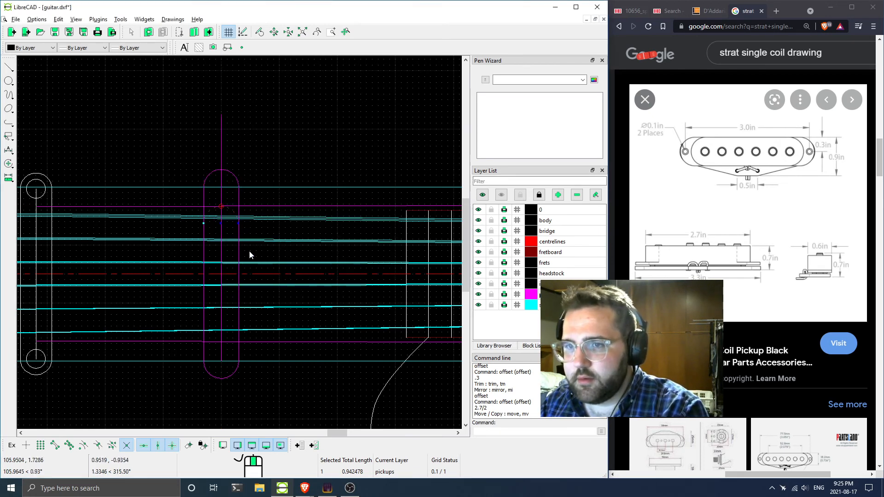
Measure the distance from the guitar's horizontal centreline to the top of the copied arc along the pickup's middle line
{"action": "scroll", "coordinate": [237, 201], "scroll_direction": "down", "scroll_amount": 1}
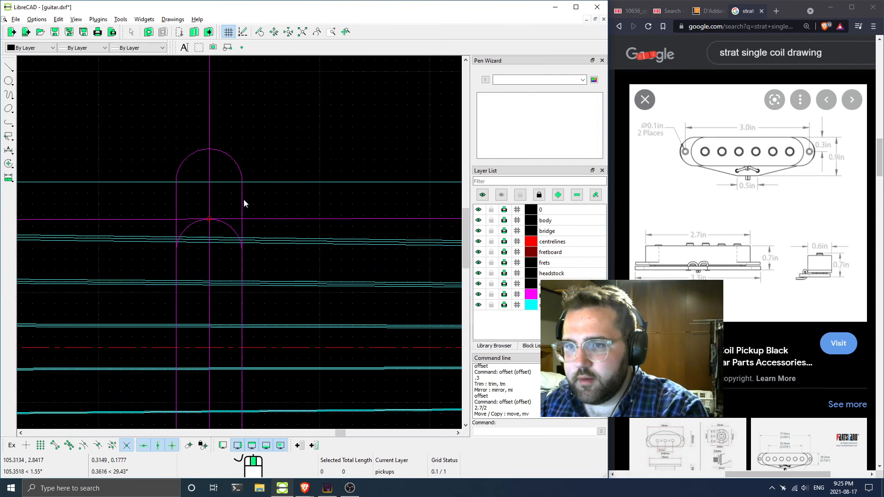
{"action": "left_click", "coordinate": [243, 203]}
{"action": "scroll", "coordinate": [242, 202], "scroll_direction": "down", "scroll_amount": 1}
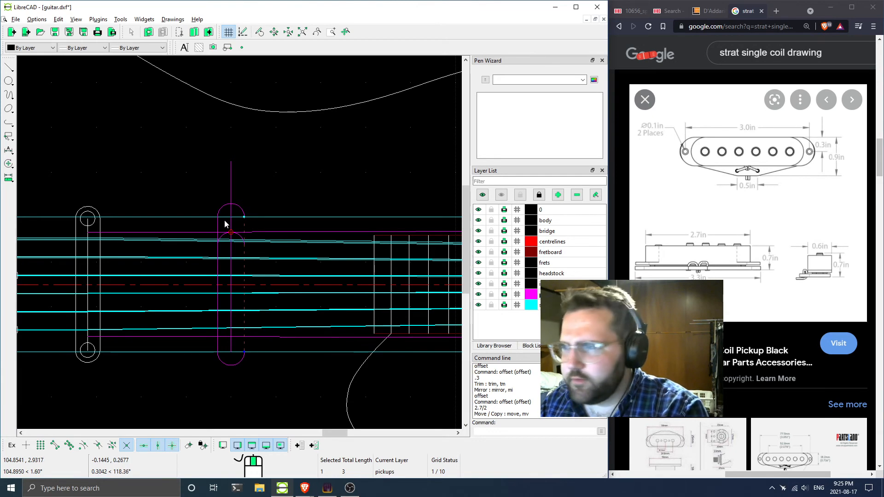
{"action": "key", "text": "Escape"}
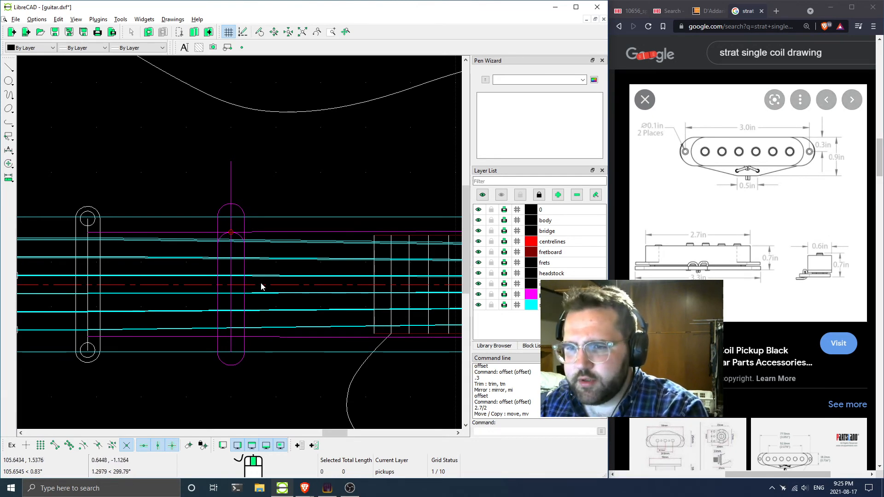
{"action": "scroll", "coordinate": [295, 245], "scroll_direction": "up", "scroll_amount": 3}
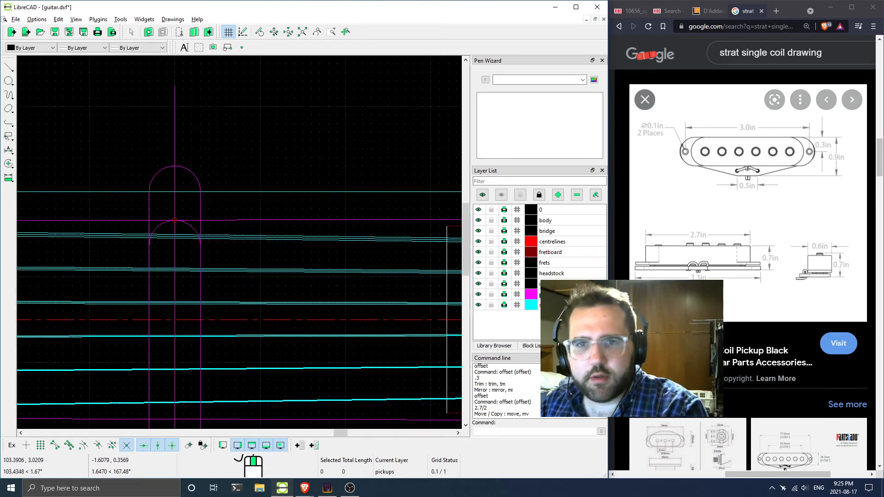
{"action": "left_click", "coordinate": [8, 177]}
{"action": "left_click", "coordinate": [46, 175]}
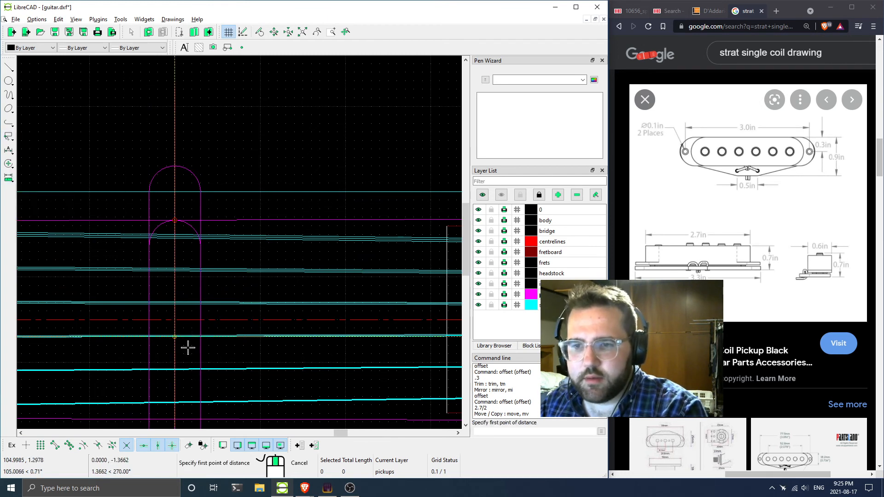
{"action": "left_click", "coordinate": [175, 319]}
{"action": "left_click", "coordinate": [175, 219]}
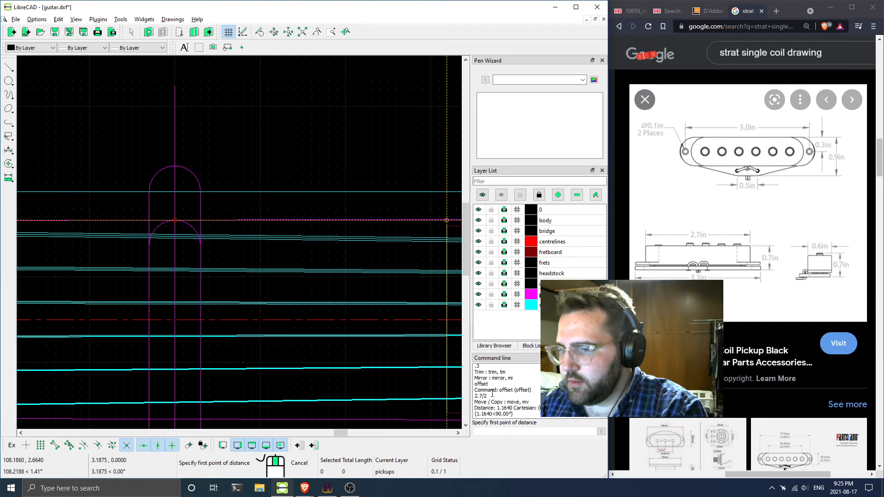
{"action": "key", "text": "Escape"}
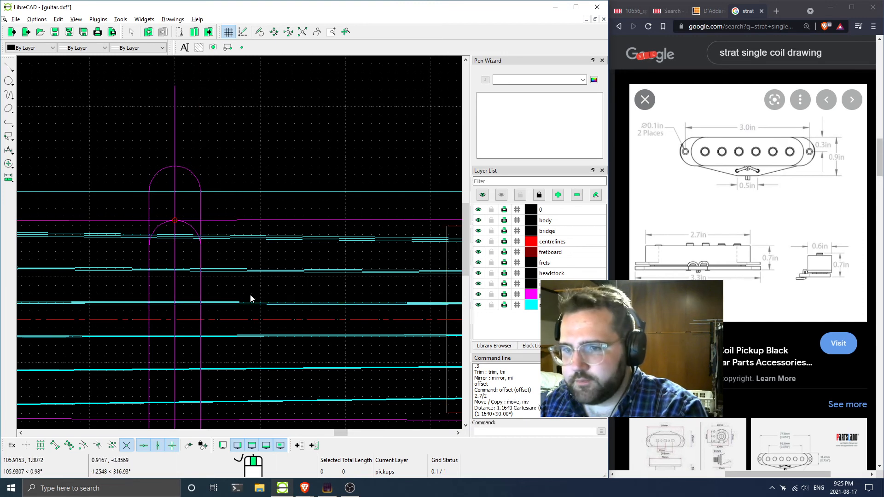
Offset the guitar's horizontal centreline upward by 2.7/2 for the pickup cover's upper limit
{"action": "left_click", "coordinate": [217, 318]}
{"action": "type", "text": "fset"}
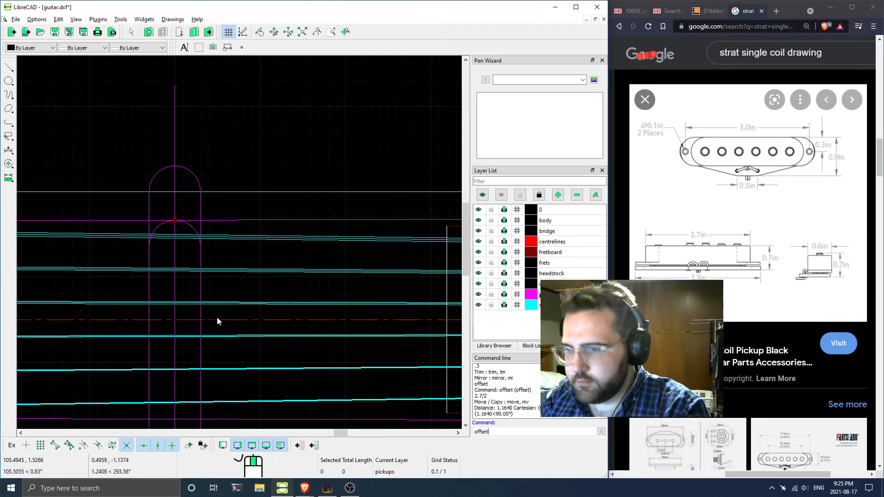
{"action": "key", "text": "Return"}
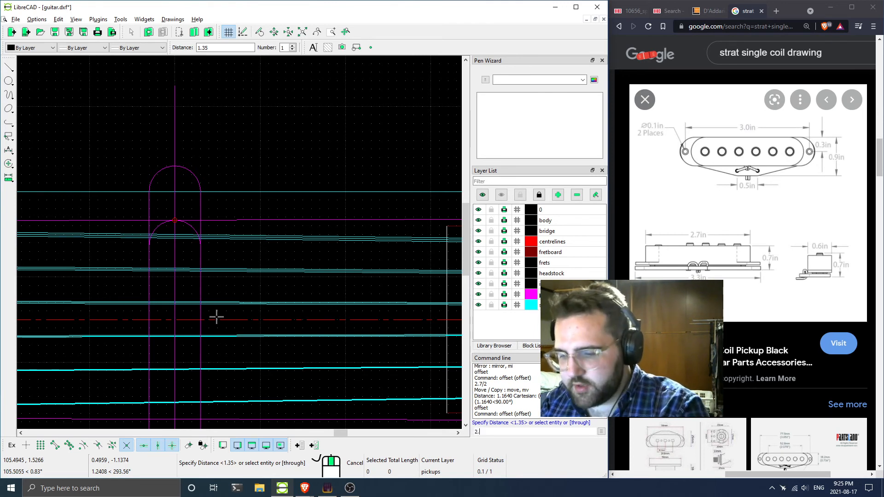
{"action": "type", "text": "2.7/2"}
{"action": "key", "text": "Return"}
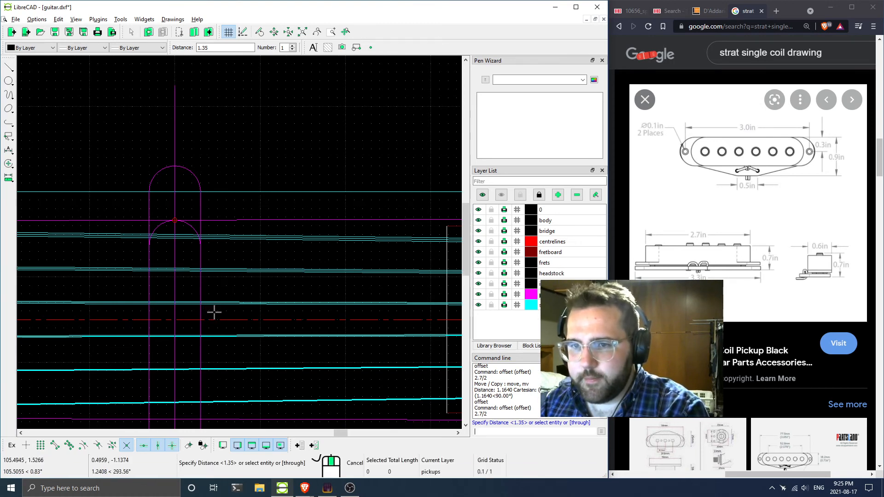
{"action": "left_click", "coordinate": [222, 317]}
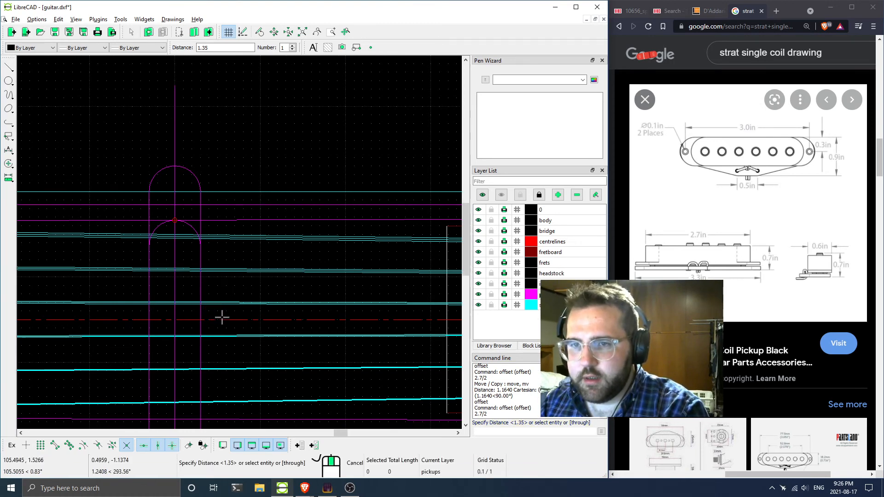
{"action": "right_click", "coordinate": [163, 277]}
Move the inner arc up so its top meets the new offset line at the pickup's middle line, and delete the outer upper arc
{"action": "scroll", "coordinate": [243, 270], "scroll_direction": "down", "scroll_amount": 3}
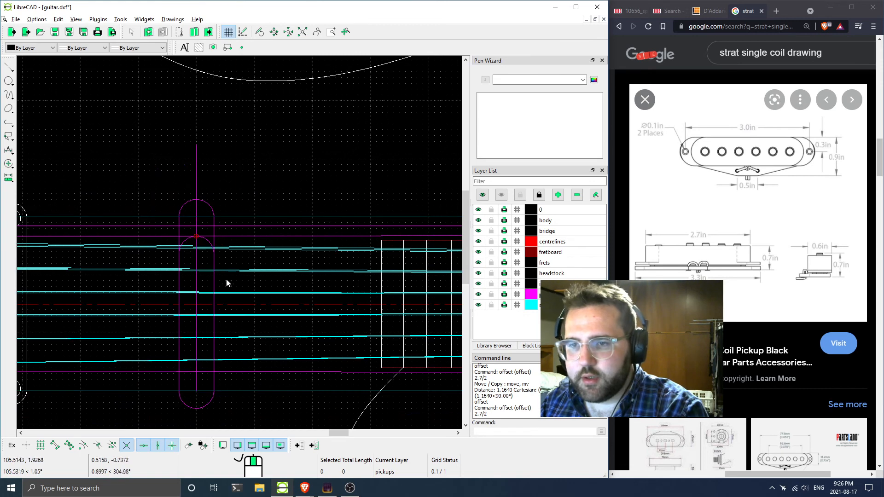
{"action": "left_click", "coordinate": [201, 240]}
{"action": "scroll", "coordinate": [201, 241], "scroll_direction": "up", "scroll_amount": 4}
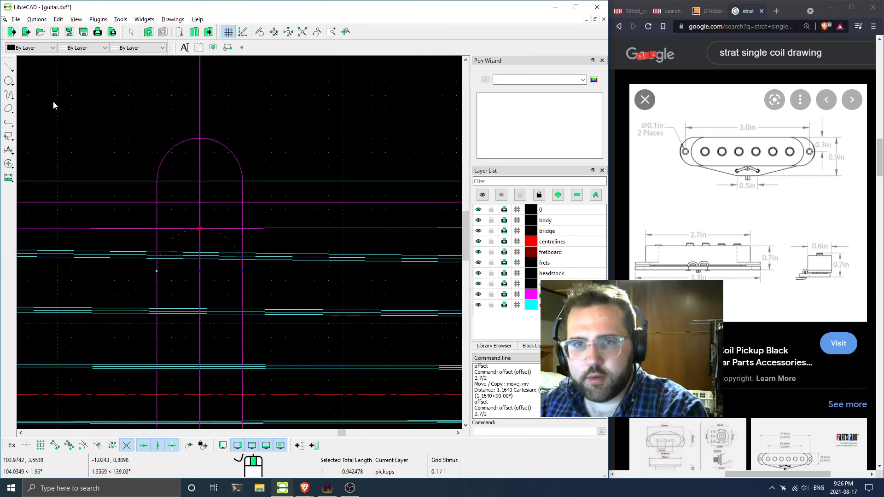
{"action": "right_click", "coordinate": [214, 240]}
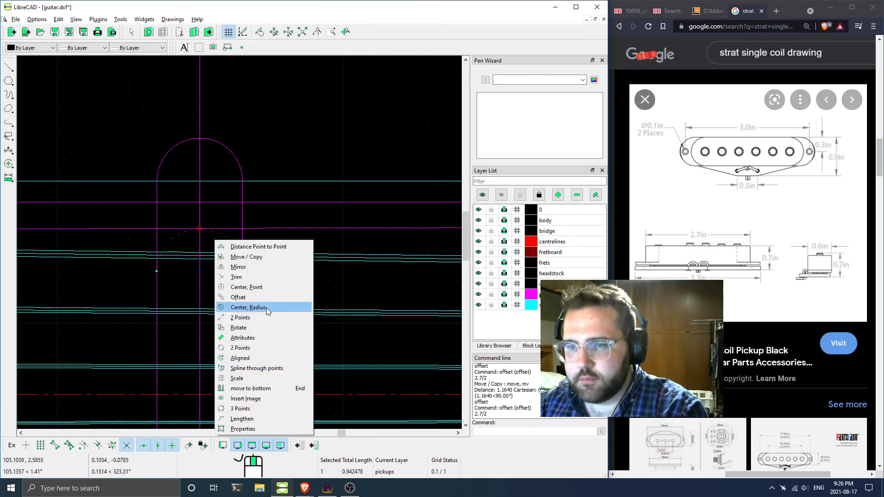
{"action": "left_click", "coordinate": [245, 256]}
{"action": "left_click", "coordinate": [202, 225]}
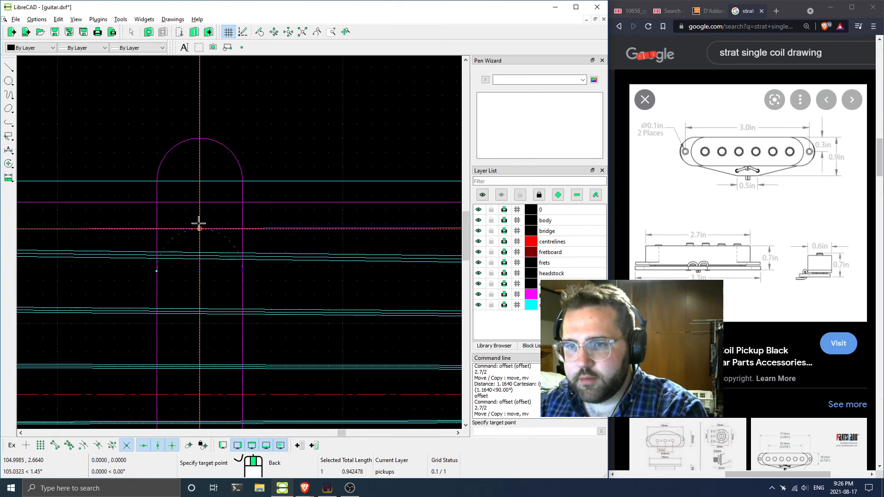
{"action": "left_click", "coordinate": [199, 205]}
{"action": "key", "text": "Return"}
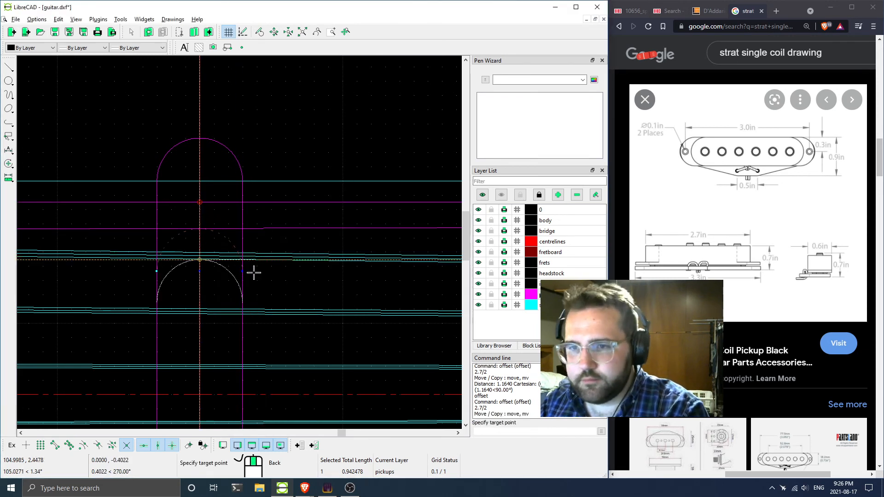
{"action": "left_click", "coordinate": [200, 202]}
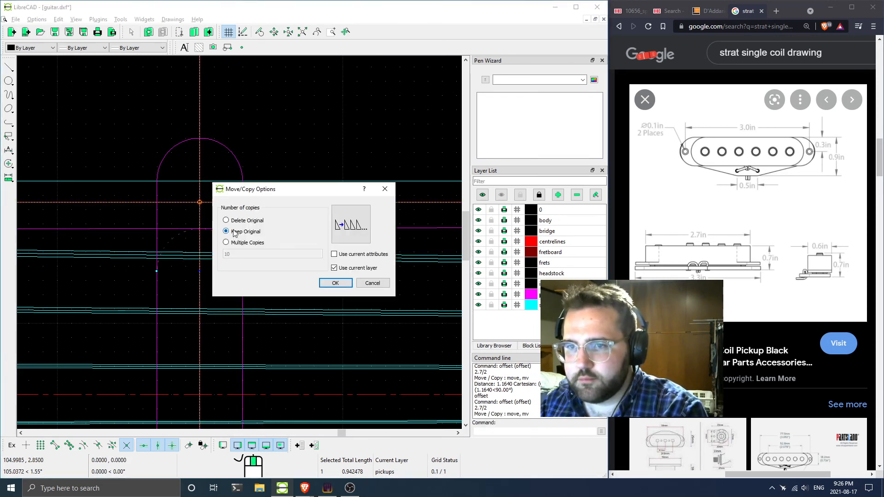
{"action": "left_click", "coordinate": [335, 283]}
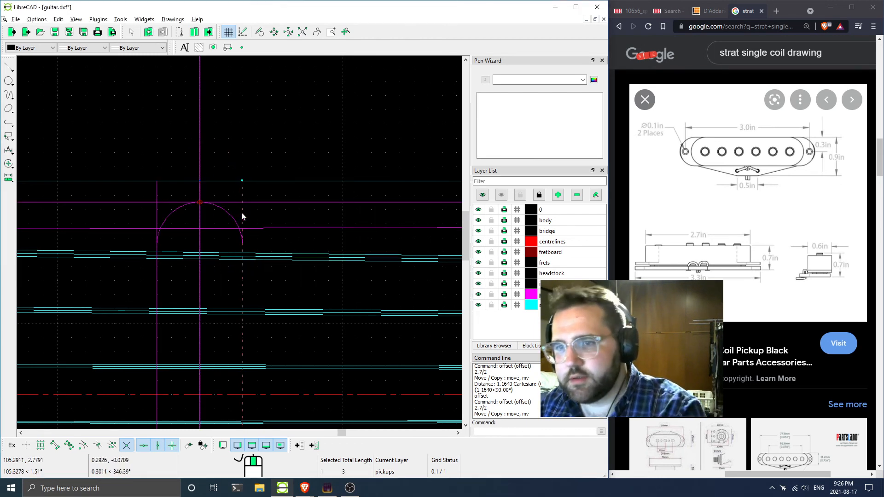
Shorten both pickup side lines at their upper ends to meet the endpoints of the moved arc, using endpoint snap
{"action": "left_click", "coordinate": [242, 180]}
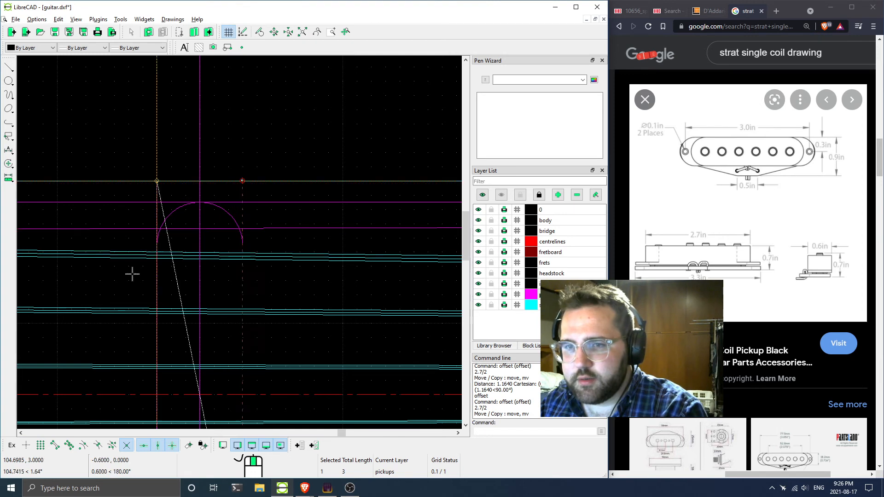
{"action": "left_click", "coordinate": [244, 241]}
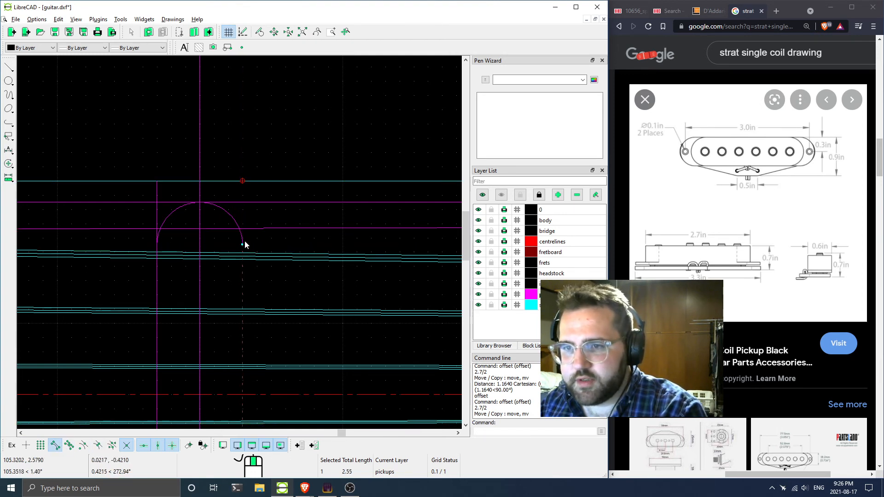
{"action": "left_click", "coordinate": [157, 181]}
{"action": "key", "text": "Escape"}
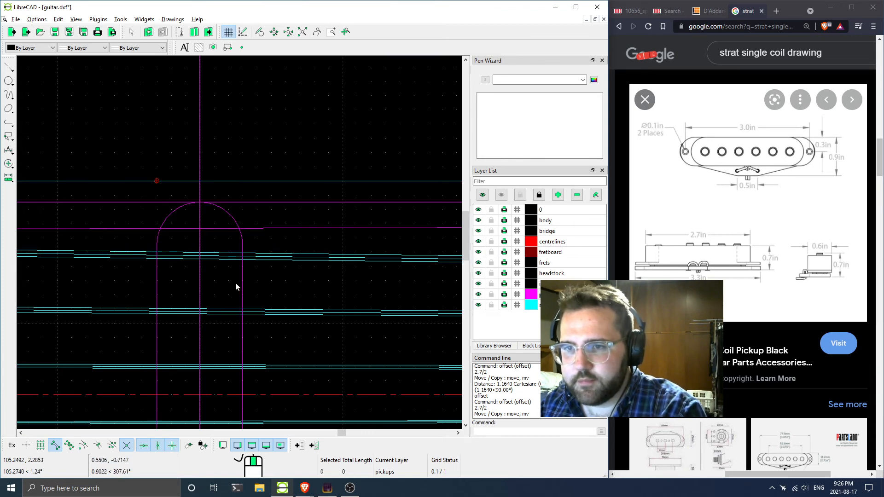
Delete the incorrect guide line just below the new upper offset line, and undo the accidental deletion of the upper arc
{"action": "scroll", "coordinate": [240, 295], "scroll_direction": "down", "scroll_amount": 4}
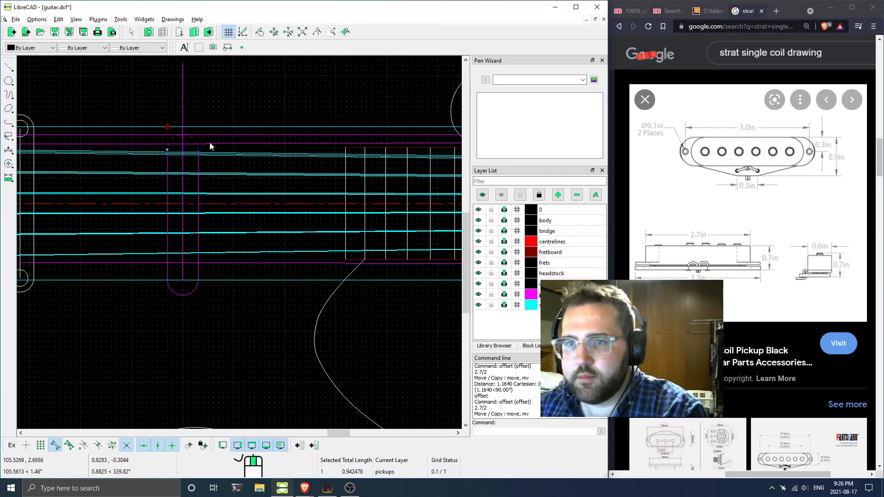
{"action": "key", "text": "Escape"}
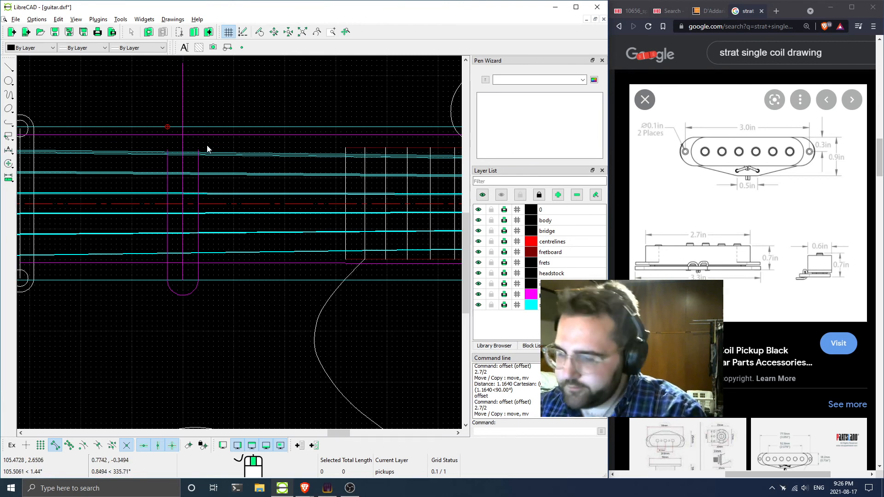
{"action": "key", "text": "ctrl+z"}
{"action": "left_click", "coordinate": [228, 143]}
{"action": "key", "text": "Delete"}
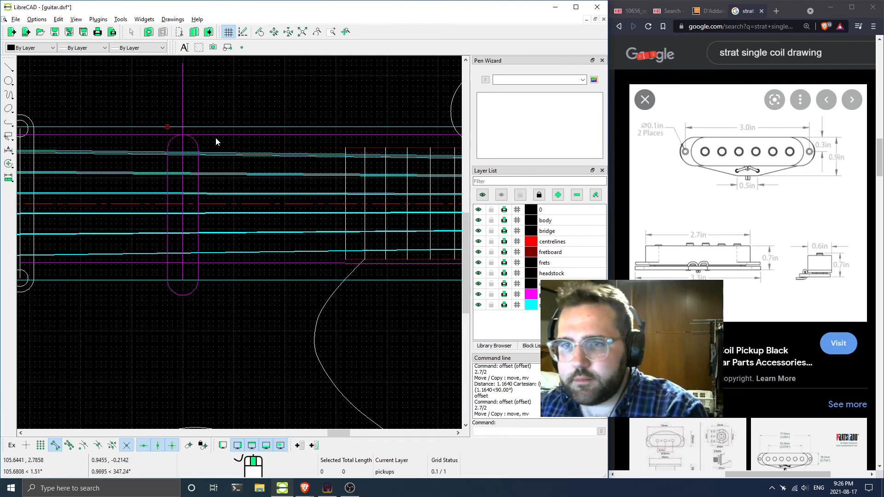
Mirror the upper arc about the guitar's horizontal centreline, keeping the original, and delete the old outer lower arc
{"action": "left_click", "coordinate": [196, 147]}
{"action": "right_click", "coordinate": [219, 207]}
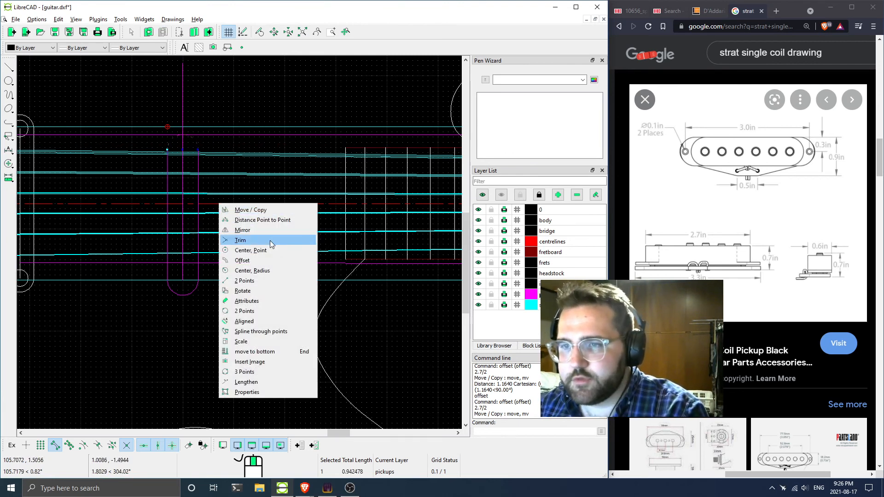
{"action": "left_click", "coordinate": [240, 223]}
{"action": "left_click", "coordinate": [168, 204]}
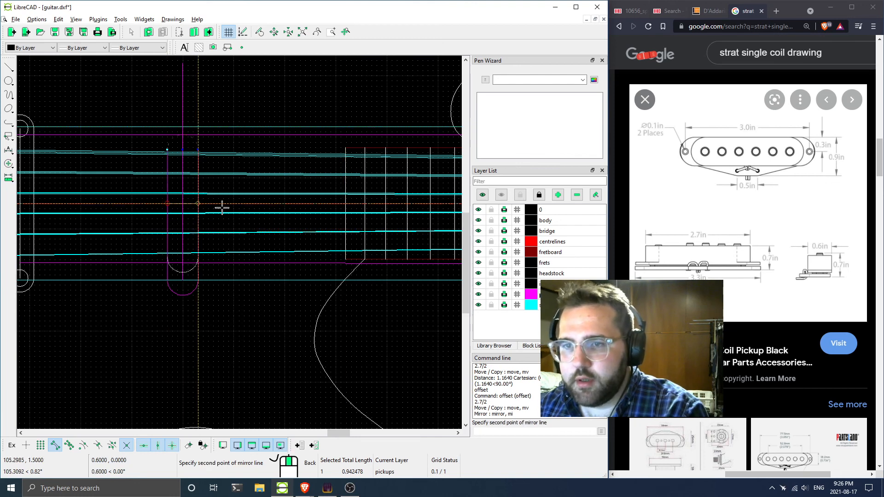
{"action": "left_click", "coordinate": [332, 205]}
{"action": "left_click", "coordinate": [325, 281]}
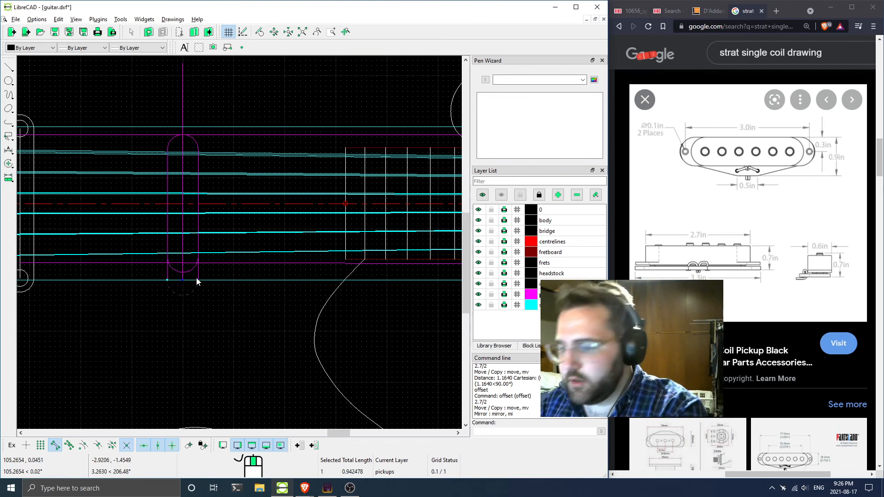
{"action": "key", "text": "Delete"}
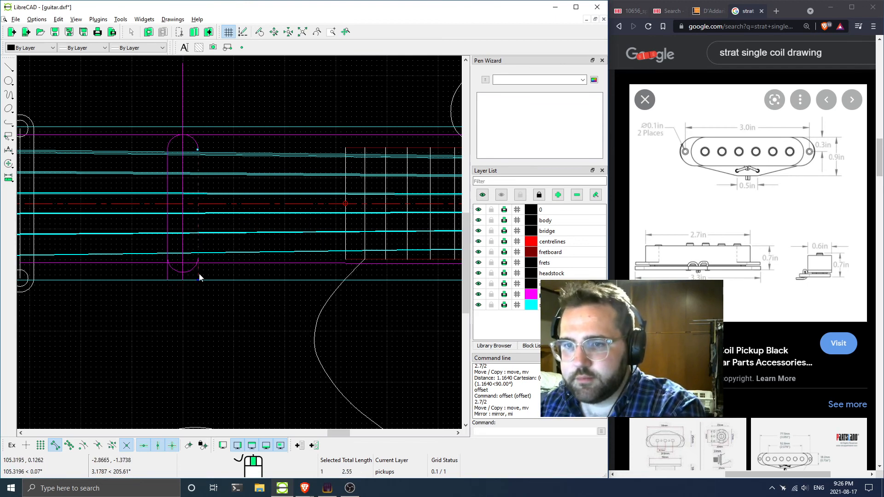
Shorten both pickup side lines at their lower ends to meet the endpoints of the mirrored lower arc
{"action": "mouse_move", "coordinate": [198, 280]}
{"action": "left_mouse_down"}
{"action": "mouse_move", "coordinate": [198, 259]}
{"action": "mouse_move", "coordinate": [168, 251]}
{"action": "left_mouse_up"}
{"action": "left_click", "coordinate": [197, 258]}
{"action": "left_click", "coordinate": [167, 275]}
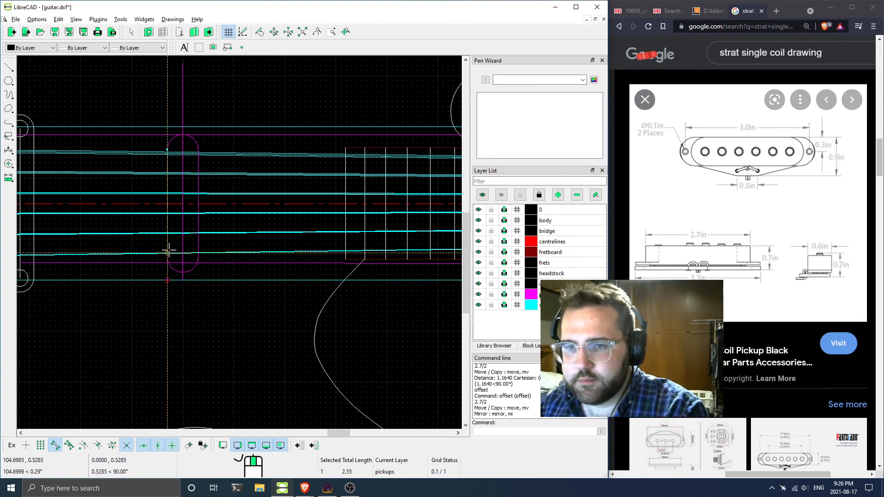
{"action": "left_click", "coordinate": [168, 257]}
Offset the last fret line 1/8 in towards the bridge on the pickups layer
{"action": "scroll", "coordinate": [225, 234], "scroll_direction": "down", "scroll_amount": 3}
{"action": "middle_click_drag", "start_coordinate": [223, 212], "coordinate": [292, 249]}
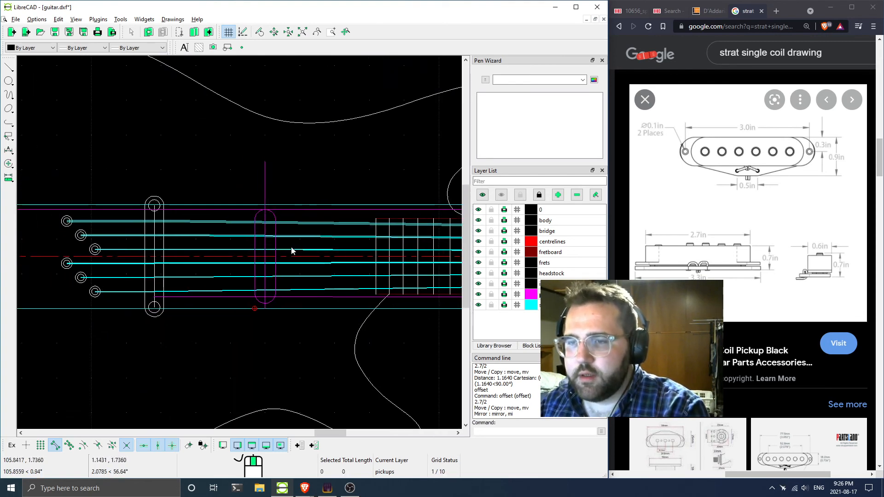
{"action": "scroll", "coordinate": [345, 272], "scroll_direction": "down", "scroll_amount": 3}
{"action": "middle_click_drag", "start_coordinate": [350, 275], "coordinate": [239, 232]}
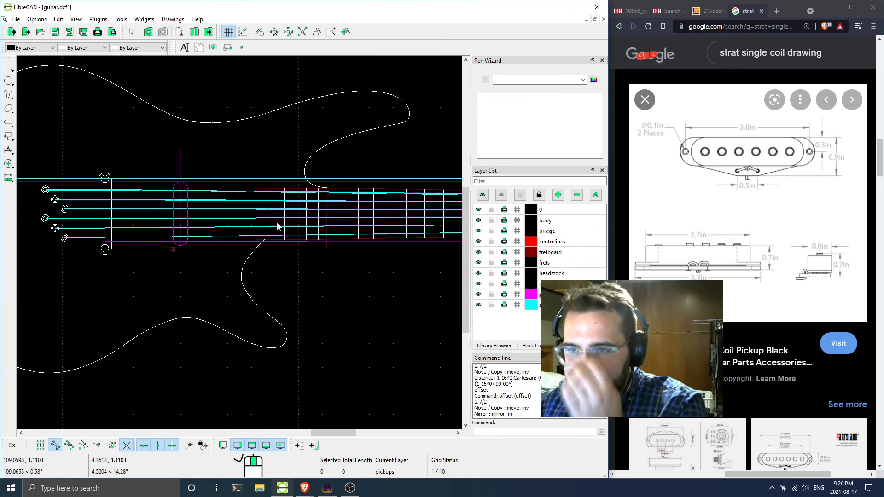
{"action": "scroll", "coordinate": [277, 225], "scroll_direction": "up", "scroll_amount": 4}
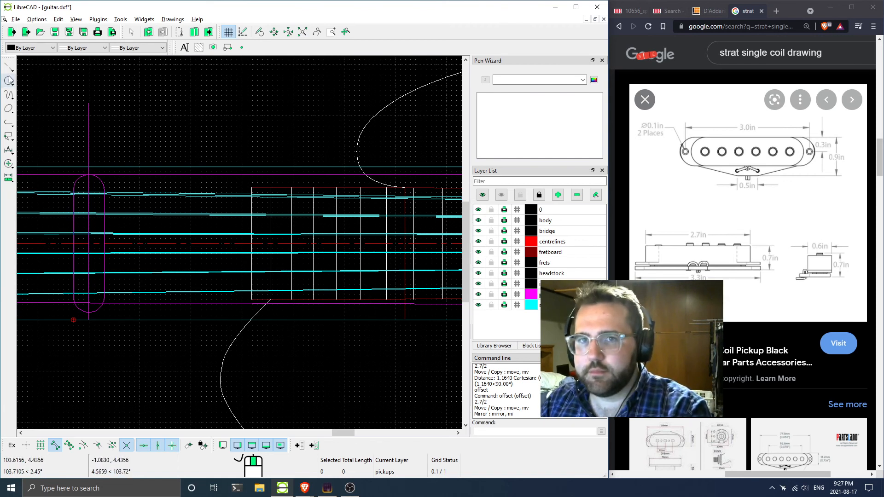
{"action": "right_click", "coordinate": [272, 100]}
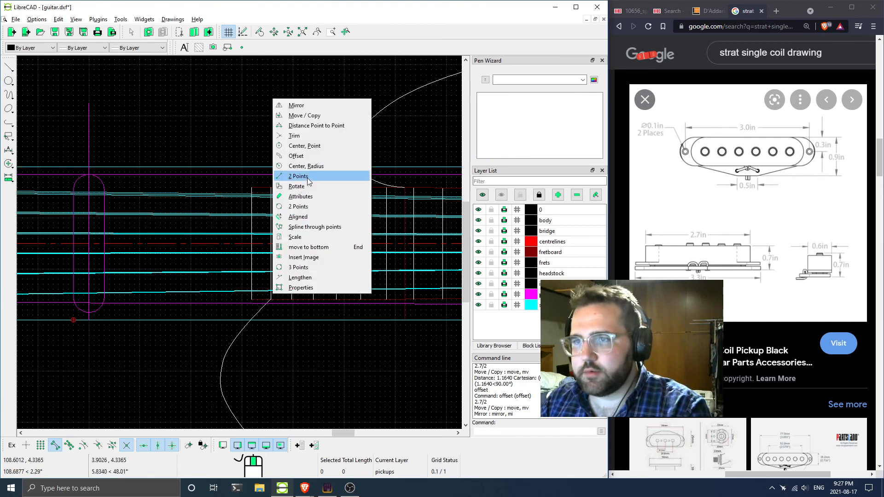
{"action": "left_click", "coordinate": [517, 430]}
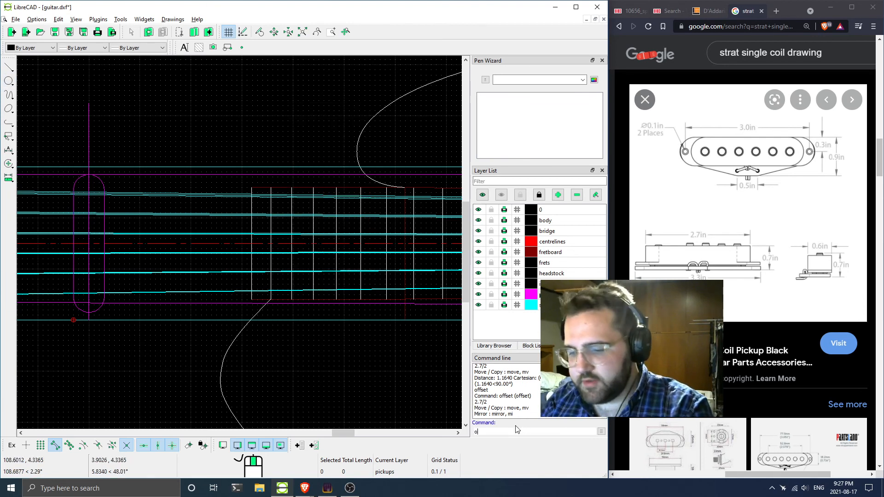
{"action": "type", "text": "offset"}
{"action": "key", "text": "Return"}
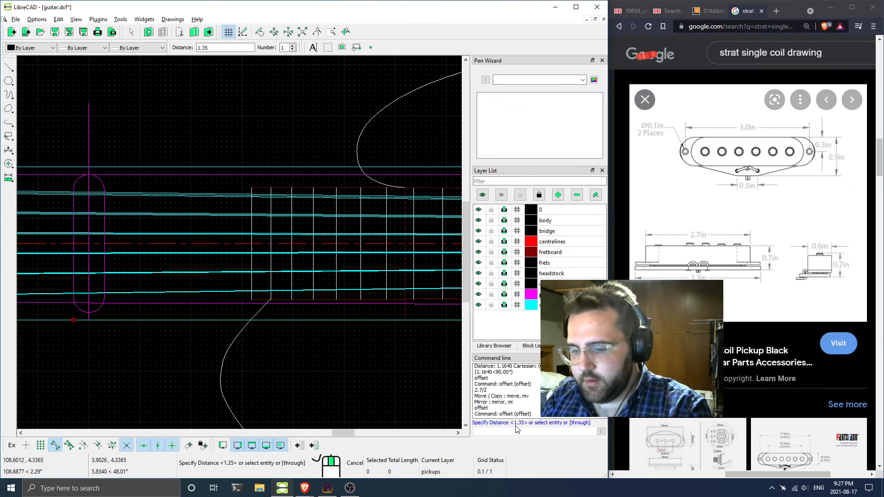
{"action": "type", "text": "1/8"}
{"action": "key", "text": "Return"}
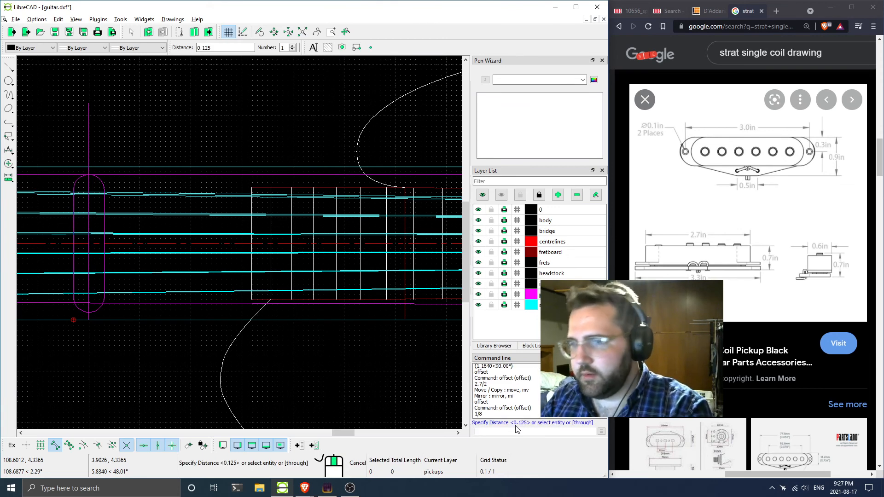
{"action": "left_click", "coordinate": [250, 255]}
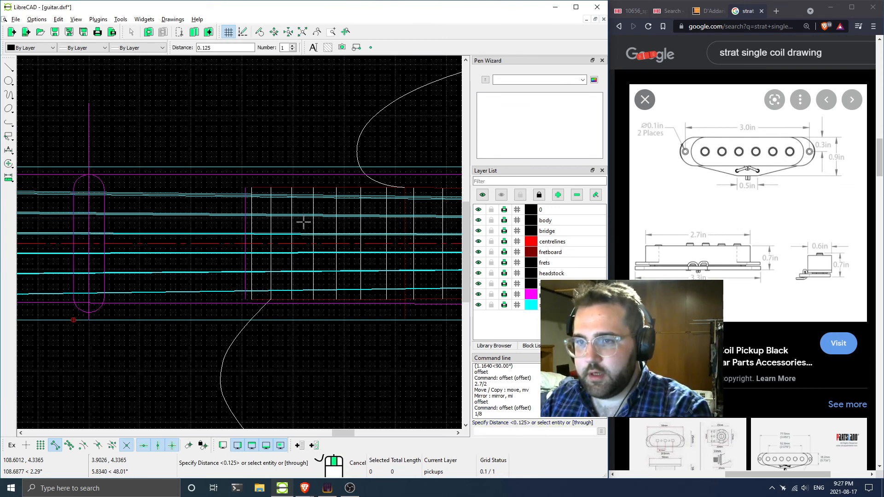
{"action": "key", "text": "Escape"}
Delete the offset line just beyond the last fret
{"action": "scroll", "coordinate": [250, 197], "scroll_direction": "up", "scroll_amount": 5}
{"action": "left_click", "coordinate": [241, 223]}
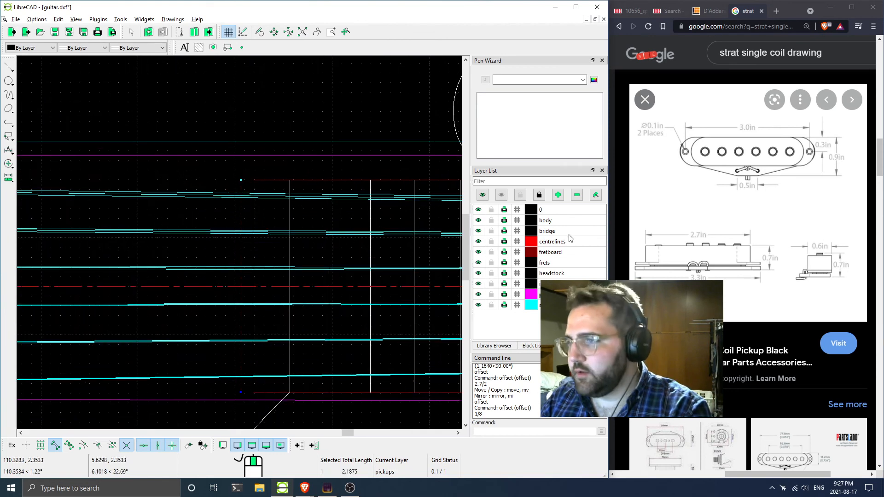
{"action": "left_click", "coordinate": [241, 211]}
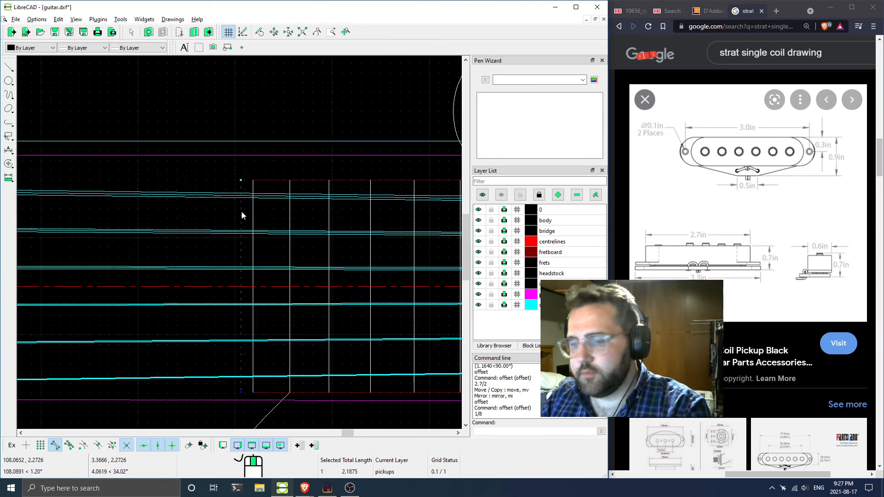
{"action": "key", "text": "Delete"}
Make fretboard the current layer and offset the last fret line 1/8 in towards the bridge
{"action": "left_click", "coordinate": [552, 252]}
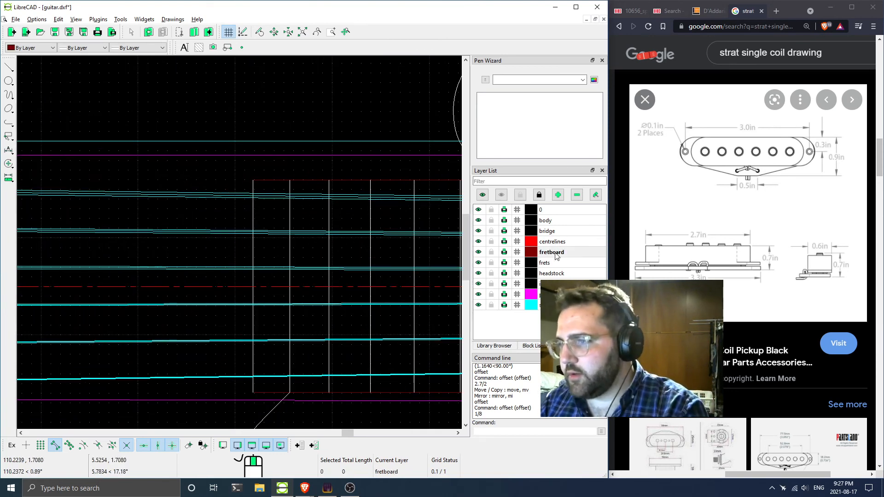
{"action": "left_click", "coordinate": [509, 429]}
{"action": "type", "text": "offset"}
{"action": "key", "text": "Return"}
{"action": "key", "text": "Return"}
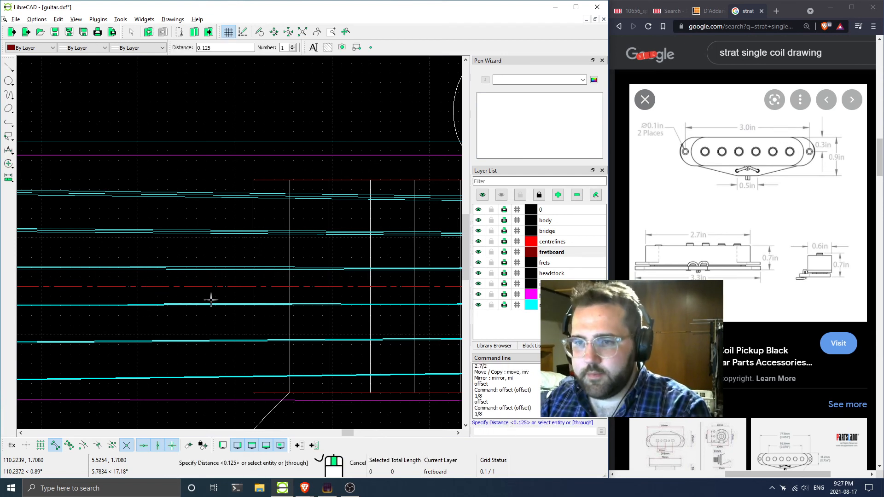
{"action": "key", "text": "Escape"}
Fillet the upper corner between the new fretboard end line and the fretboard edge with trimming and a radius of .10
{"action": "scroll", "coordinate": [259, 187], "scroll_direction": "up", "scroll_amount": 4}
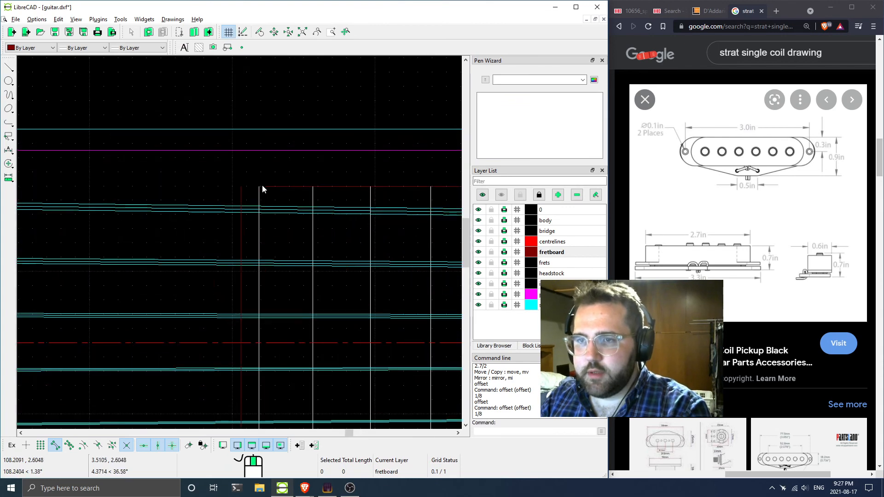
{"action": "middle_click_drag", "start_coordinate": [267, 207], "coordinate": [243, 169]}
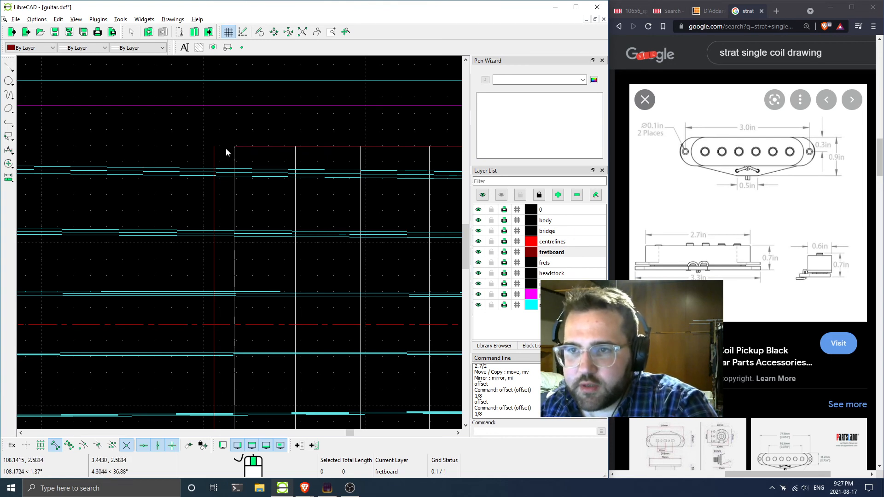
{"action": "scroll", "coordinate": [228, 153], "scroll_direction": "up", "scroll_amount": 3}
{"action": "scroll", "coordinate": [229, 153], "scroll_direction": "up", "scroll_amount": 3}
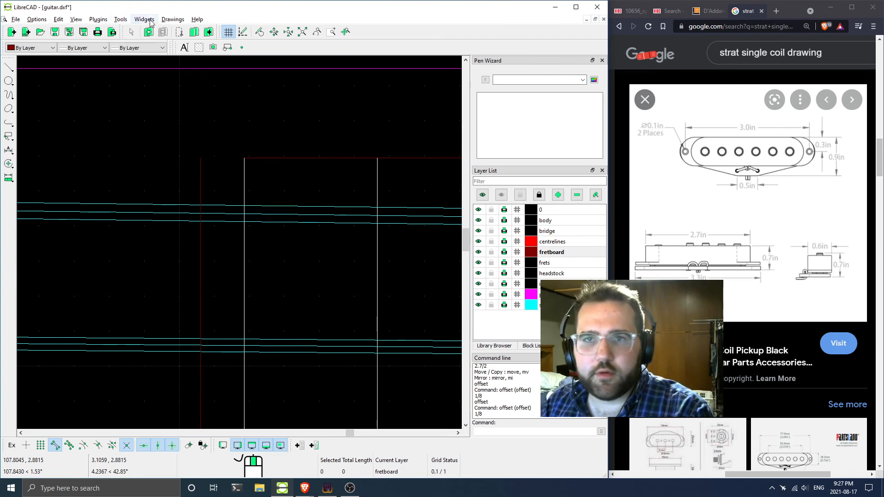
{"action": "left_click", "coordinate": [120, 20]}
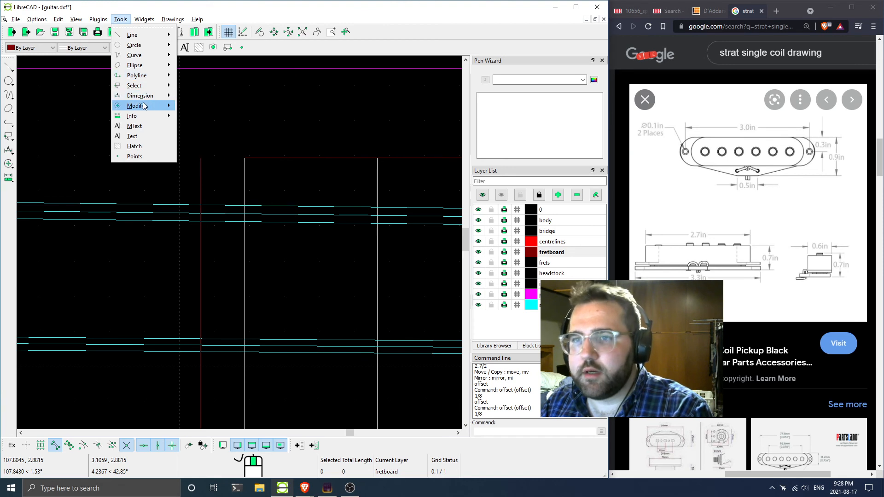
{"action": "mouse_move", "coordinate": [150, 105]}
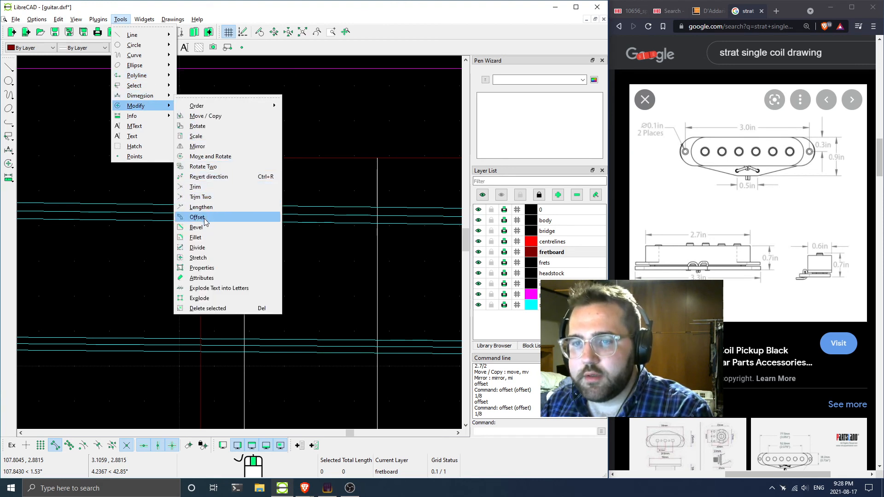
{"action": "left_click", "coordinate": [205, 237]}
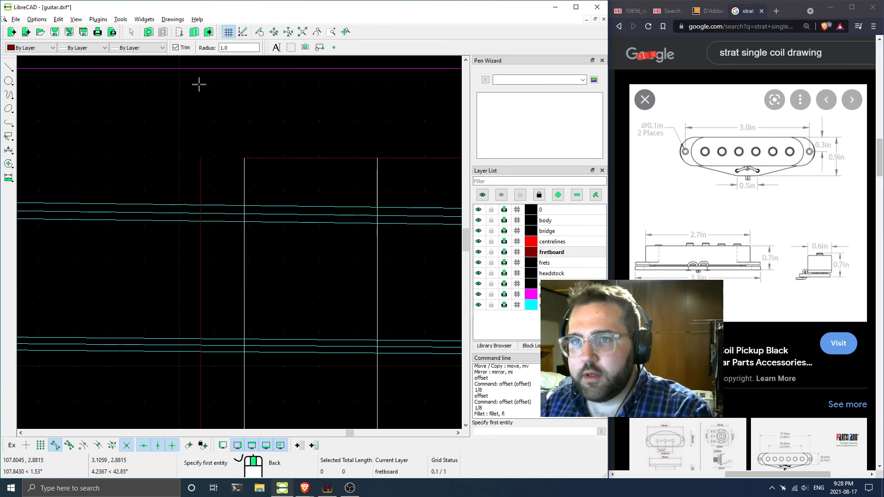
{"action": "double_click", "coordinate": [226, 47]}
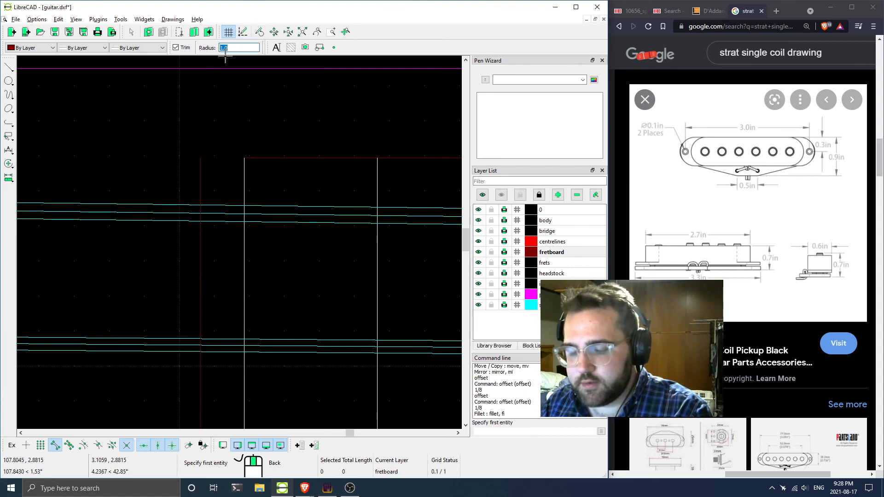
{"action": "type", "text": ".25"}
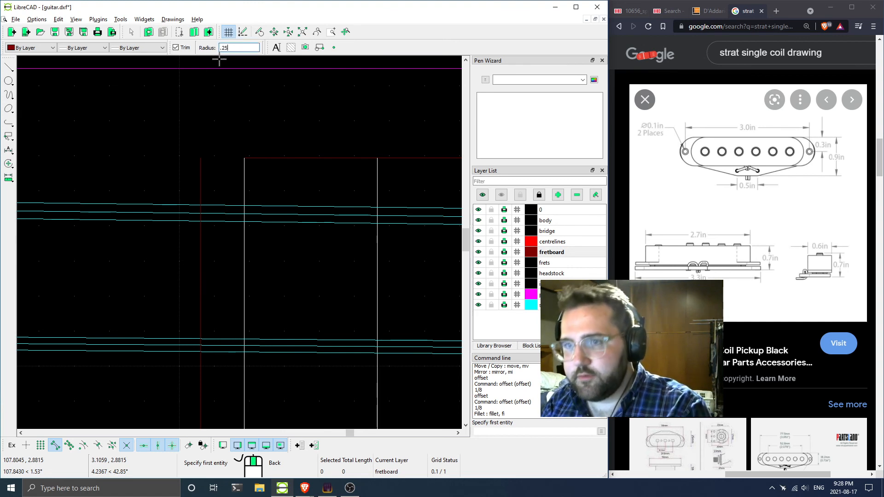
{"action": "left_click", "coordinate": [201, 170]}
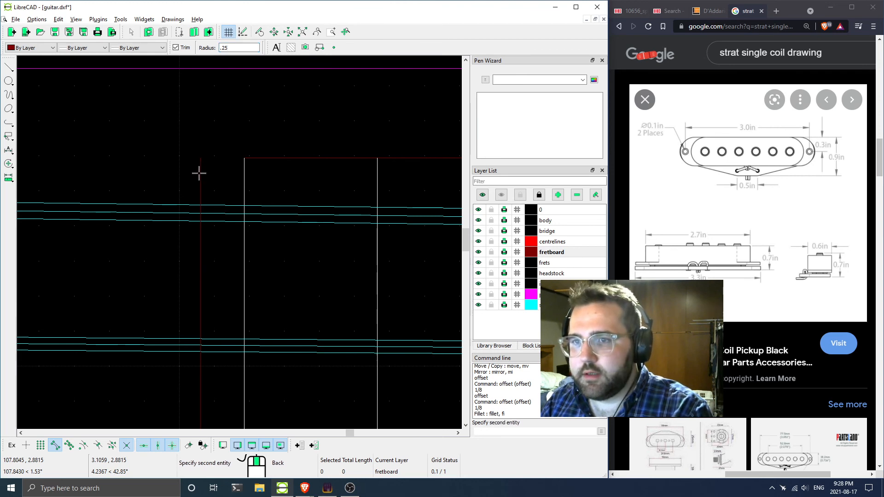
{"action": "scroll", "coordinate": [256, 161], "scroll_direction": "down", "scroll_amount": 2}
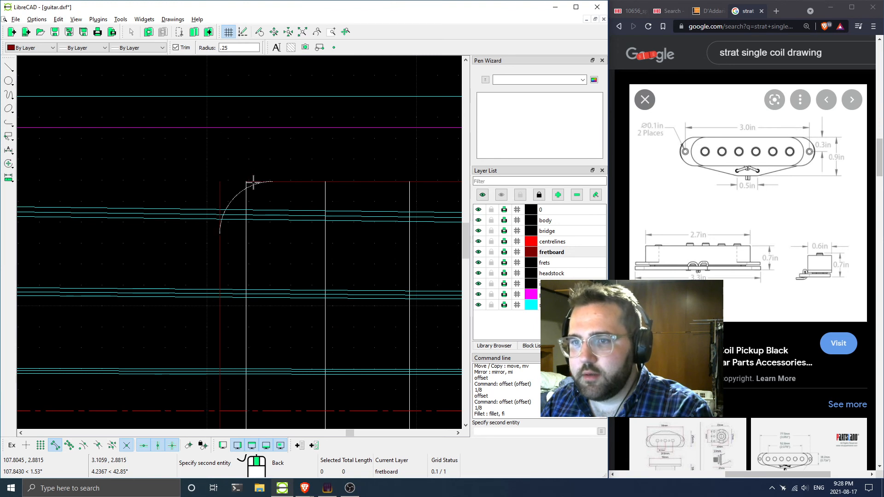
{"action": "double_click", "coordinate": [225, 48]}
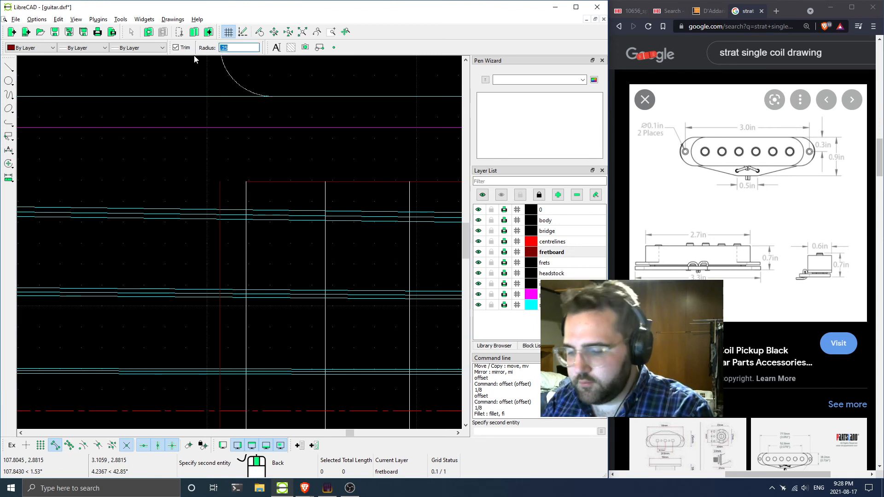
{"action": "type", "text": ".10"}
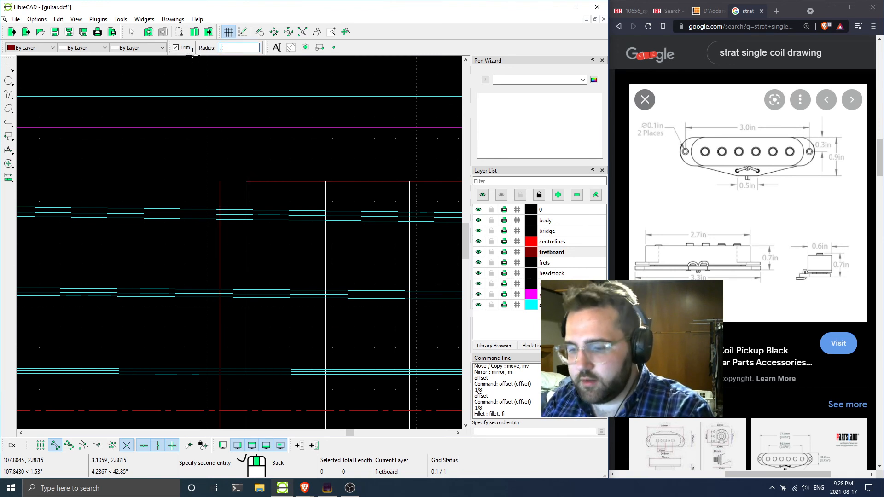
{"action": "left_click", "coordinate": [255, 184]}
Fillet the lower corner of the fretboard end with the same .10 radius, and save the drawing
{"action": "scroll", "coordinate": [250, 227], "scroll_direction": "down", "scroll_amount": 3}
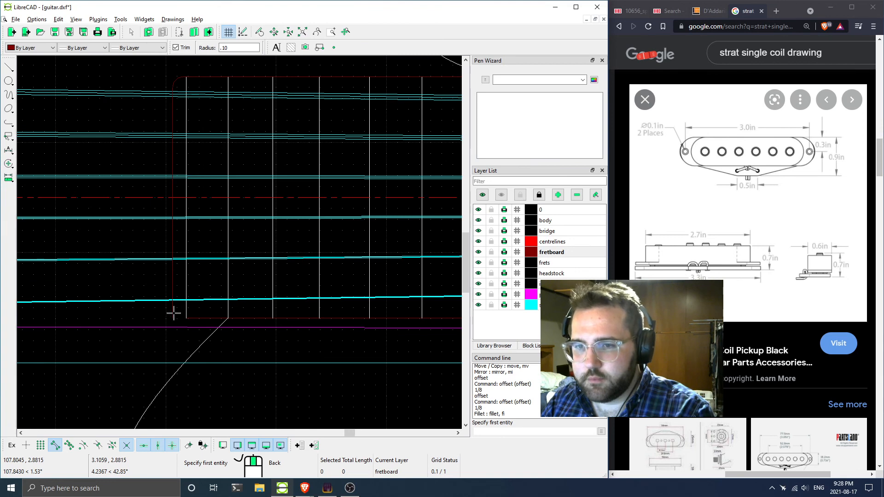
{"action": "scroll", "coordinate": [184, 312], "scroll_direction": "up", "scroll_amount": 5}
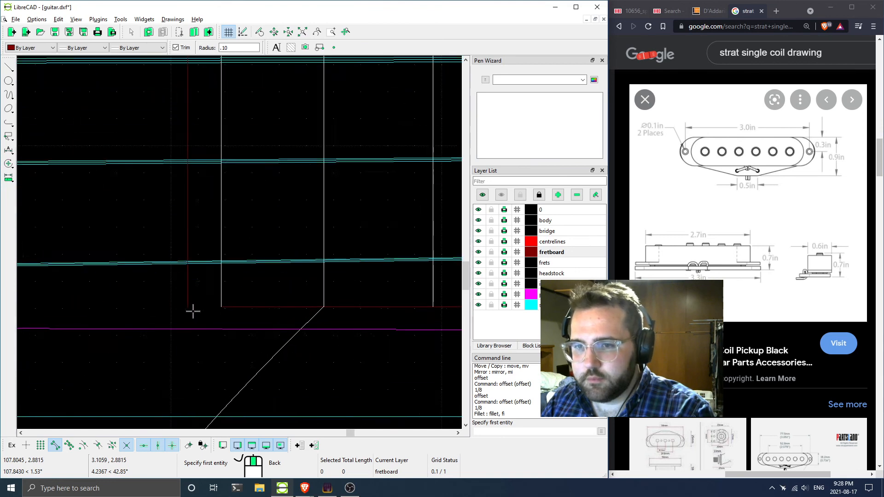
{"action": "left_click", "coordinate": [188, 288]}
{"action": "left_click", "coordinate": [237, 299]}
{"action": "scroll", "coordinate": [244, 300], "scroll_direction": "down", "scroll_amount": 3}
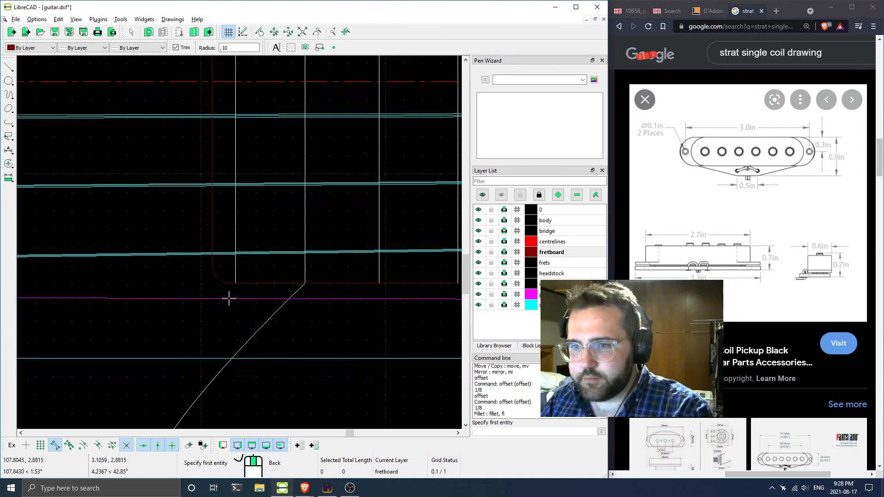
{"action": "scroll", "coordinate": [229, 299], "scroll_direction": "down", "scroll_amount": 3}
{"action": "key", "text": "ctrl+s"}
Examine the rounded fretboard end and the bridge pickup in relation to the guitar body, and leave the Fillet command
{"action": "scroll", "coordinate": [321, 160], "scroll_direction": "up", "scroll_amount": 3}
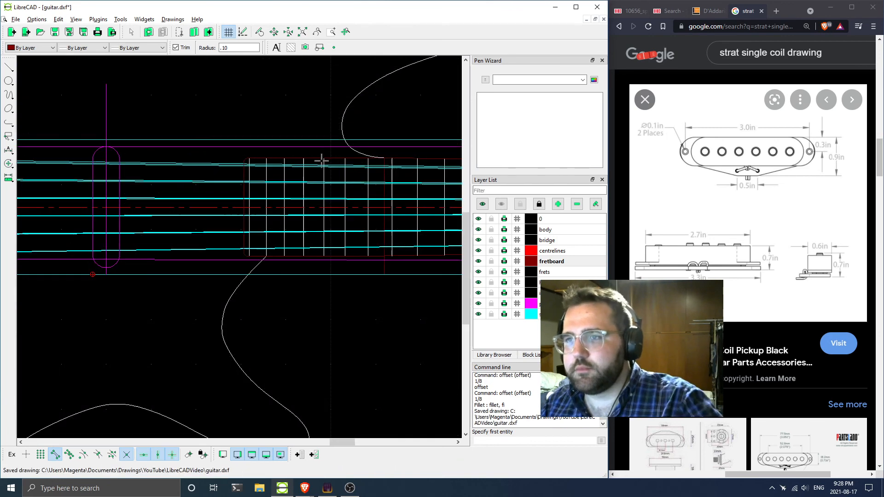
{"action": "scroll", "coordinate": [321, 160], "scroll_direction": "down", "scroll_amount": 3}
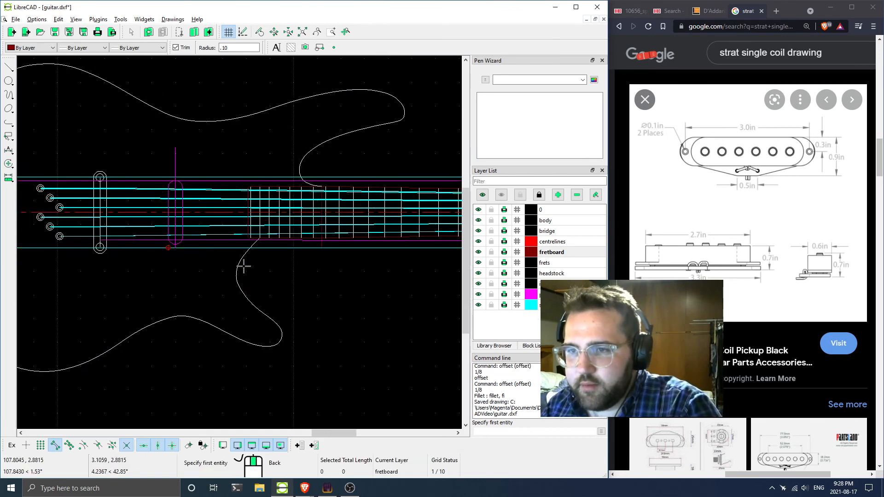
{"action": "scroll", "coordinate": [243, 266], "scroll_direction": "up", "scroll_amount": 5}
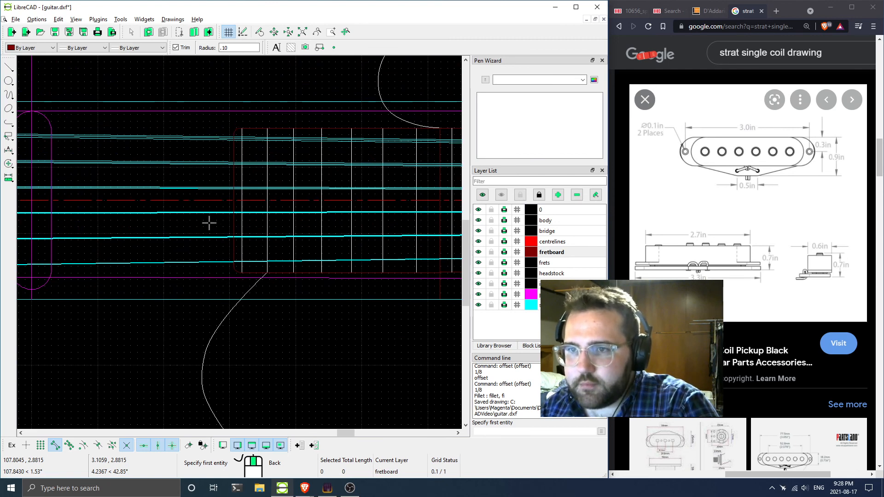
{"action": "scroll", "coordinate": [250, 216], "scroll_direction": "down", "scroll_amount": 5}
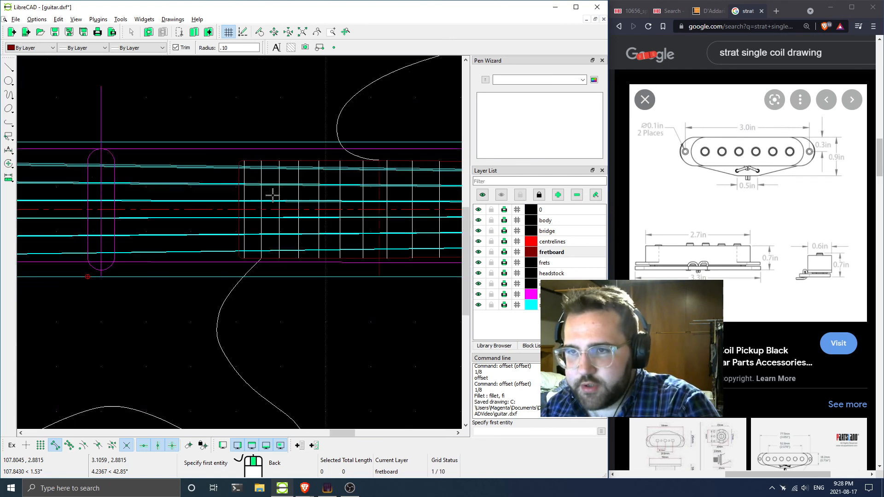
{"action": "middle_click_drag", "start_coordinate": [263, 252], "coordinate": [180, 239]}
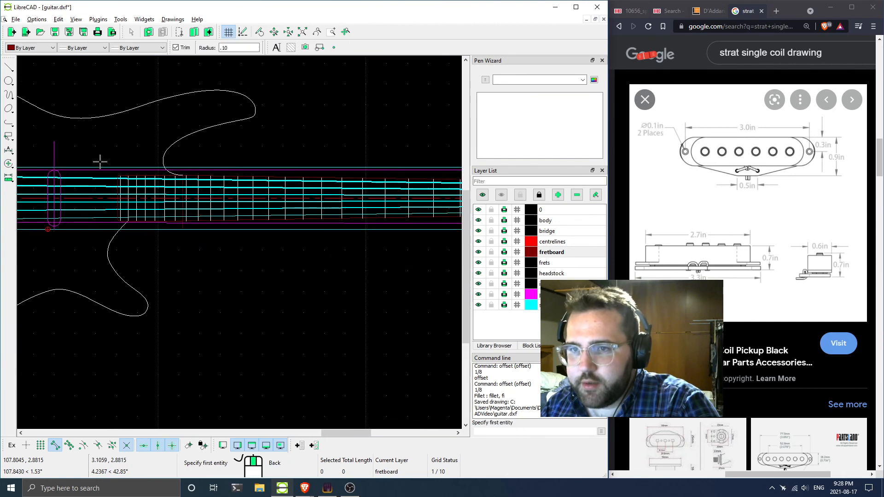
{"action": "scroll", "coordinate": [99, 161], "scroll_direction": "down", "scroll_amount": 6}
{"action": "middle_click_drag", "start_coordinate": [81, 171], "coordinate": [190, 224]}
{"action": "scroll", "coordinate": [223, 253], "scroll_direction": "up", "scroll_amount": 1}
{"action": "scroll", "coordinate": [216, 255], "scroll_direction": "up", "scroll_amount": 7}
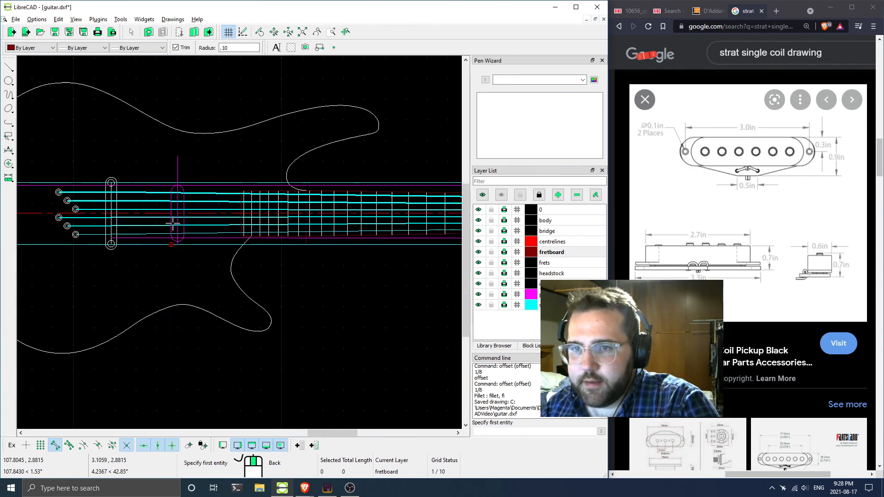
{"action": "right_click", "coordinate": [207, 255]}
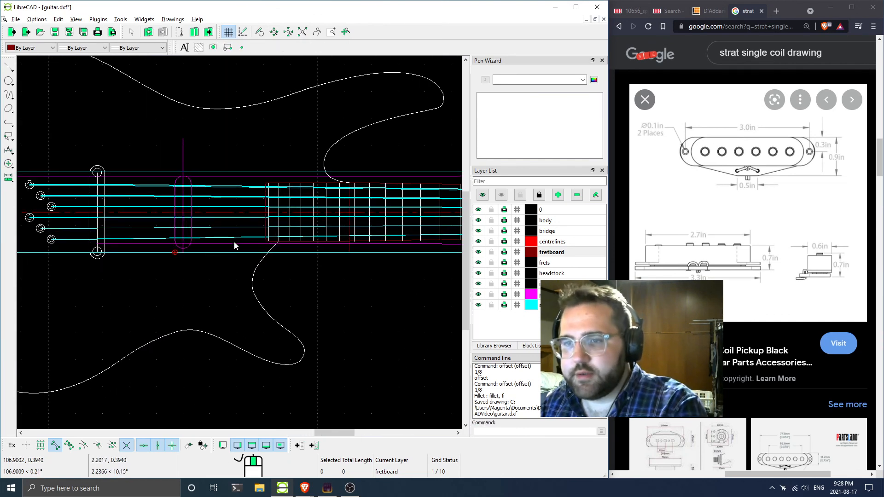
Delete the two long horizontal pickup-layer construction lines above and below the bridge pickup
{"action": "left_click", "coordinate": [237, 243]}
{"action": "left_click", "coordinate": [205, 176]}
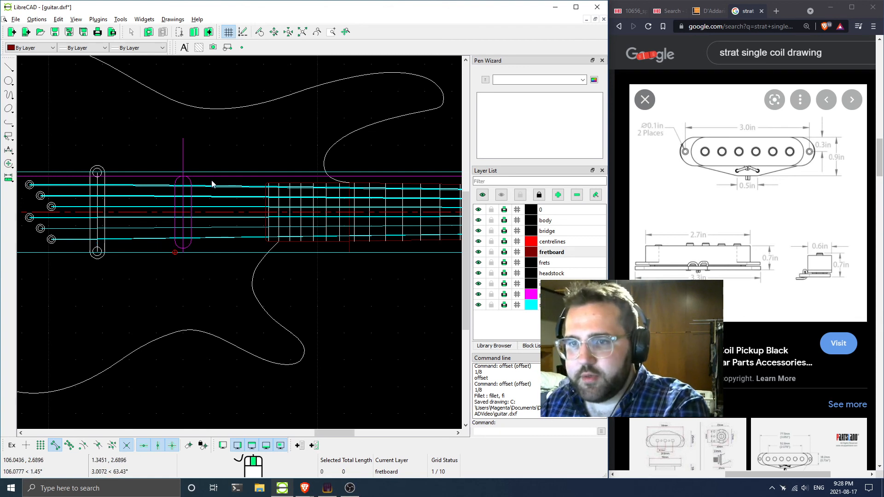
{"action": "key", "text": "Delete"}
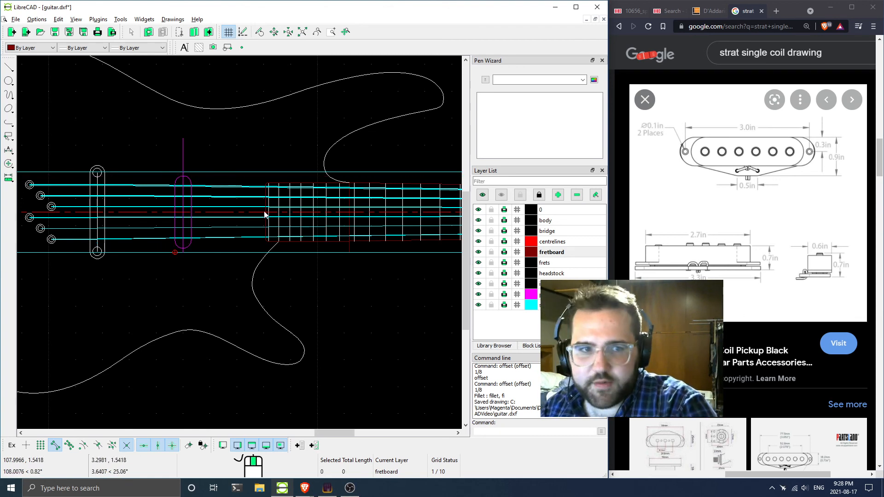
Offset the fretboard's end line 1/4 in towards the bridge to mark the neck pickup position
{"action": "scroll", "coordinate": [263, 214], "scroll_direction": "up", "scroll_amount": 6}
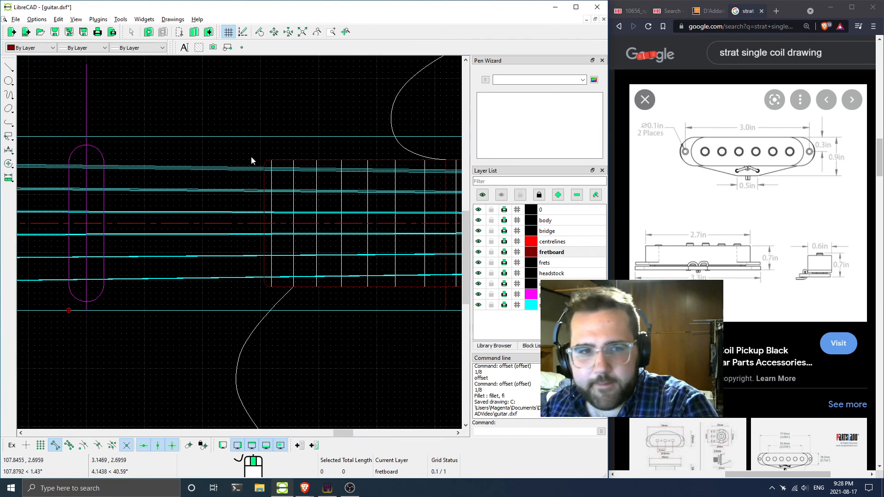
{"action": "left_click", "coordinate": [270, 253]}
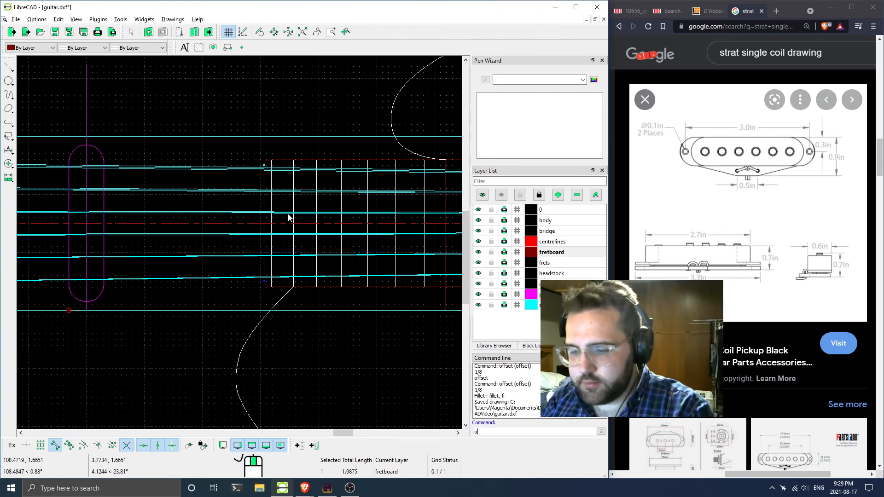
{"action": "type", "text": "o"}
{"action": "key", "text": "Return"}
{"action": "type", "text": "1/"}
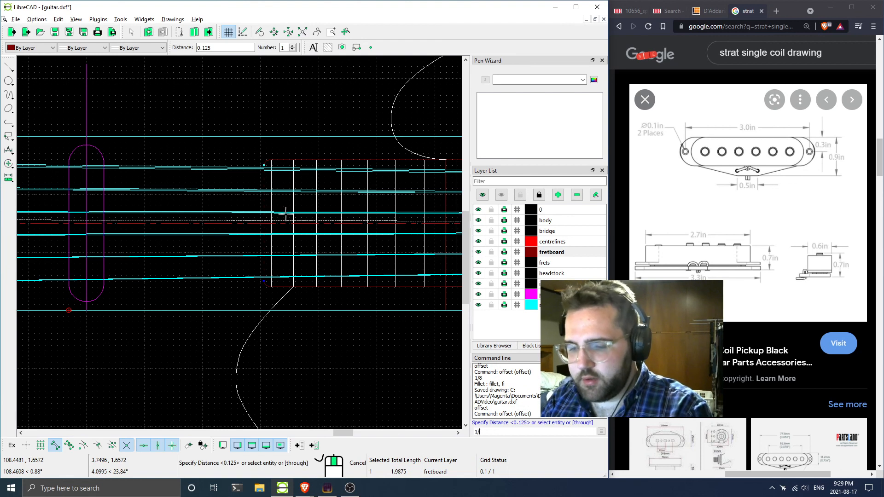
{"action": "type", "text": "4"}
{"action": "key", "text": "Return"}
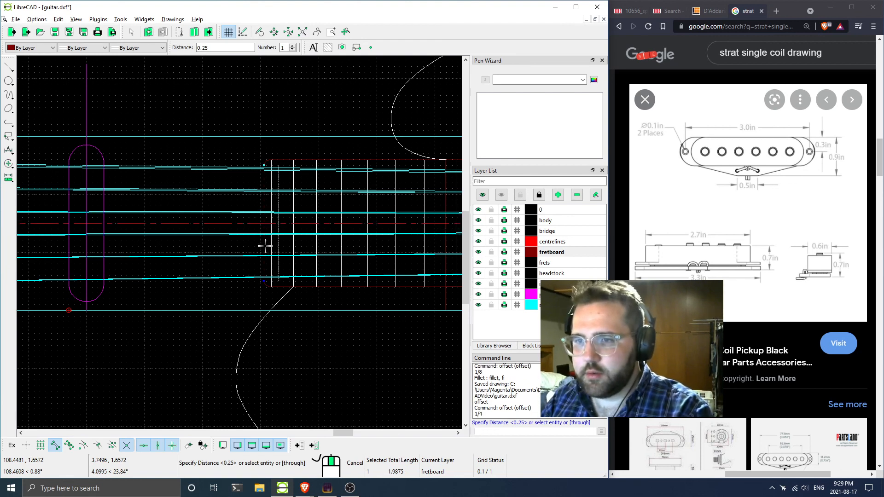
{"action": "key", "text": "Escape"}
{"action": "scroll", "coordinate": [235, 257], "scroll_direction": "down", "scroll_amount": 3}
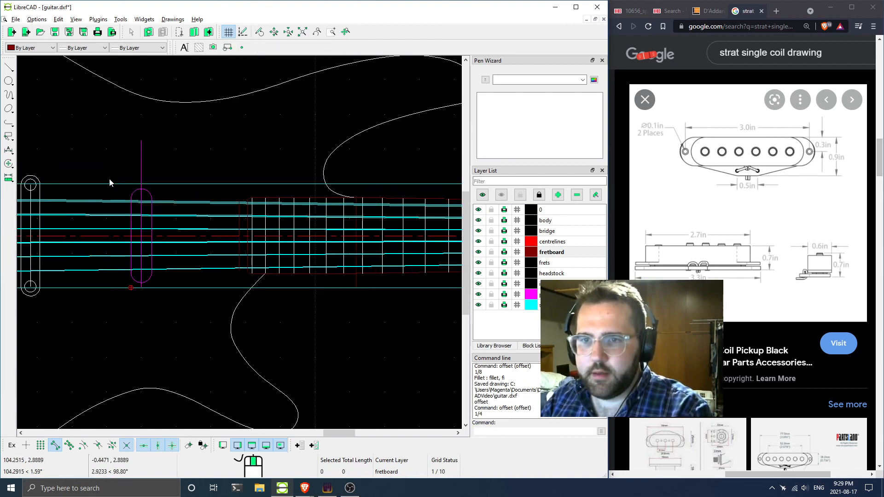
Set the relative zero where the bridge pickup's neck-side edge crosses the guitar centreline
{"action": "left_click_drag", "start_coordinate": [119, 139], "coordinate": [174, 312]}
{"action": "scroll", "coordinate": [150, 194], "scroll_direction": "up", "scroll_amount": 2}
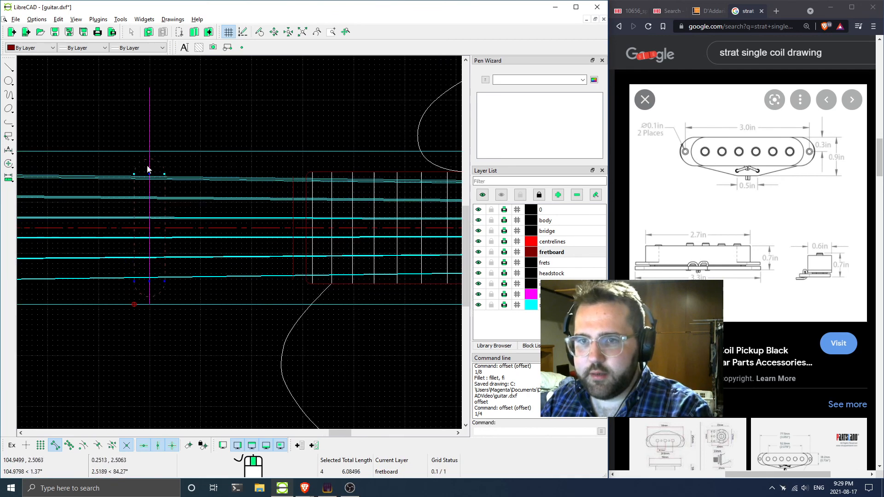
{"action": "left_click", "coordinate": [149, 119]}
{"action": "scroll", "coordinate": [178, 230], "scroll_direction": "up", "scroll_amount": 1}
{"action": "scroll", "coordinate": [124, 369], "scroll_direction": "down", "scroll_amount": 1}
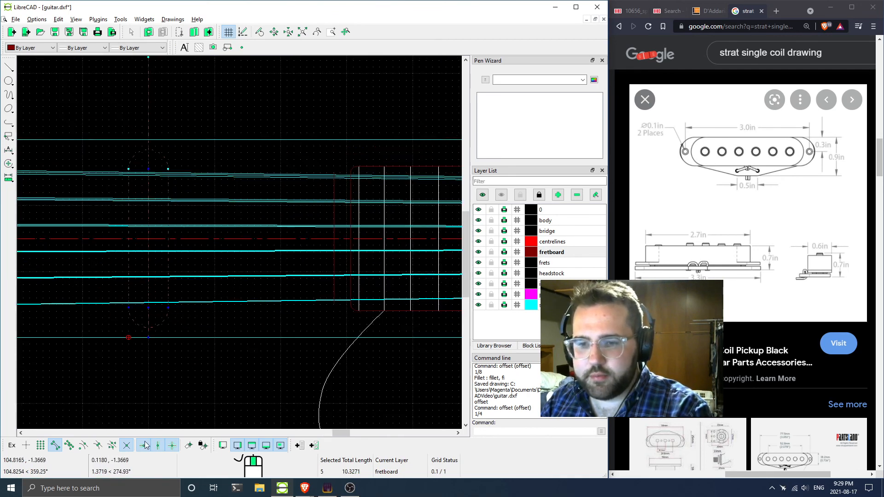
{"action": "left_click", "coordinate": [126, 446]}
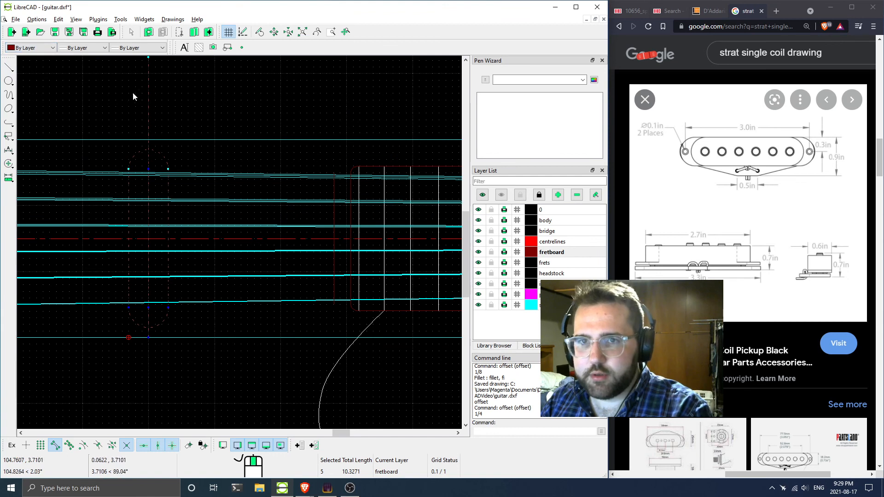
{"action": "right_click", "coordinate": [198, 127]}
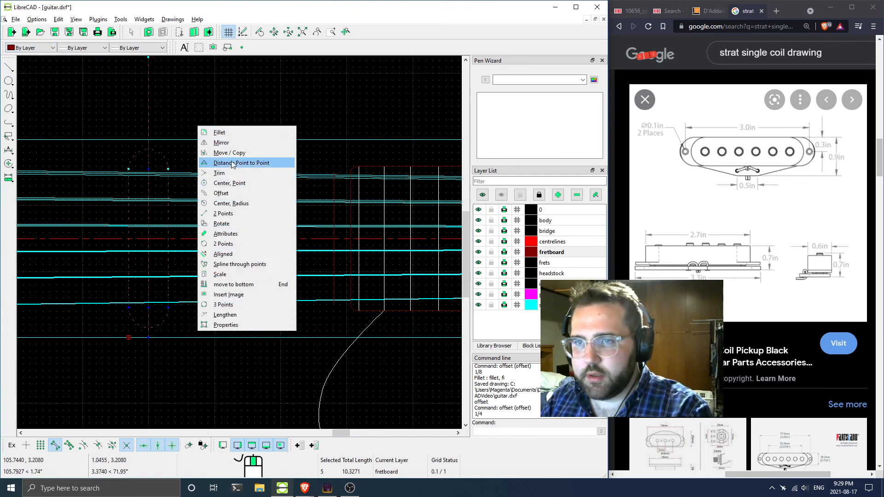
{"action": "left_click", "coordinate": [216, 151]}
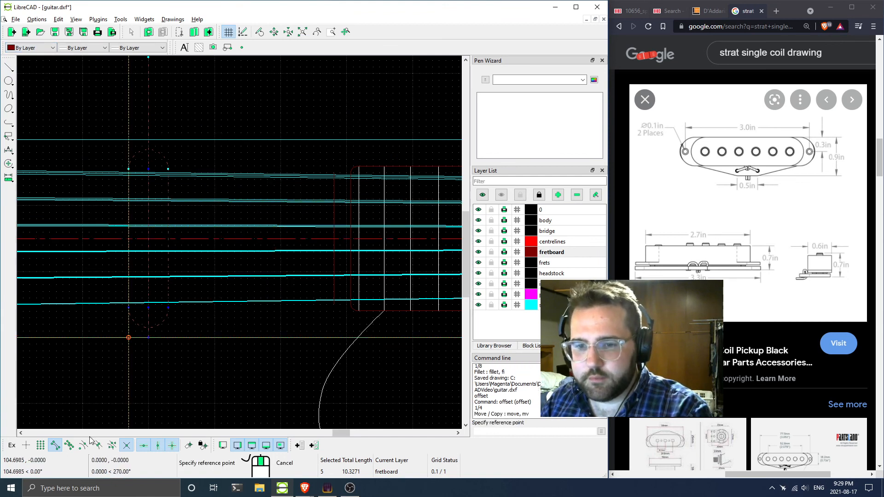
{"action": "left_click", "coordinate": [189, 445]}
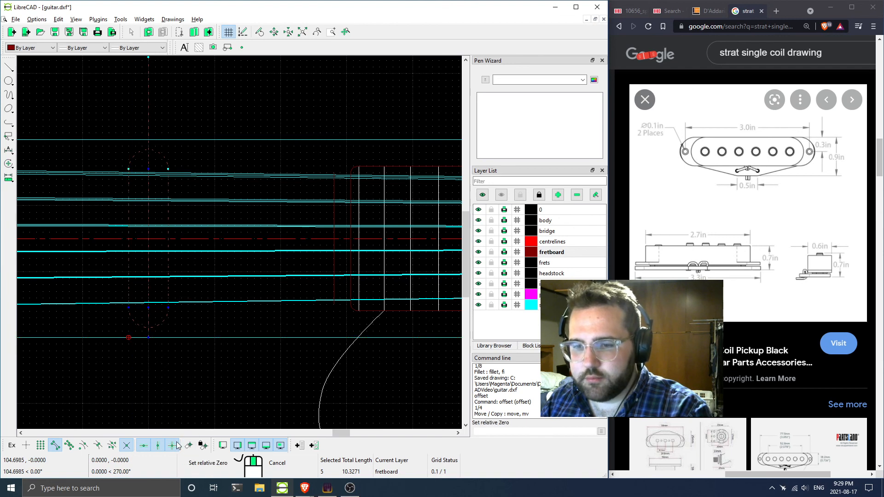
{"action": "left_click", "coordinate": [168, 238]}
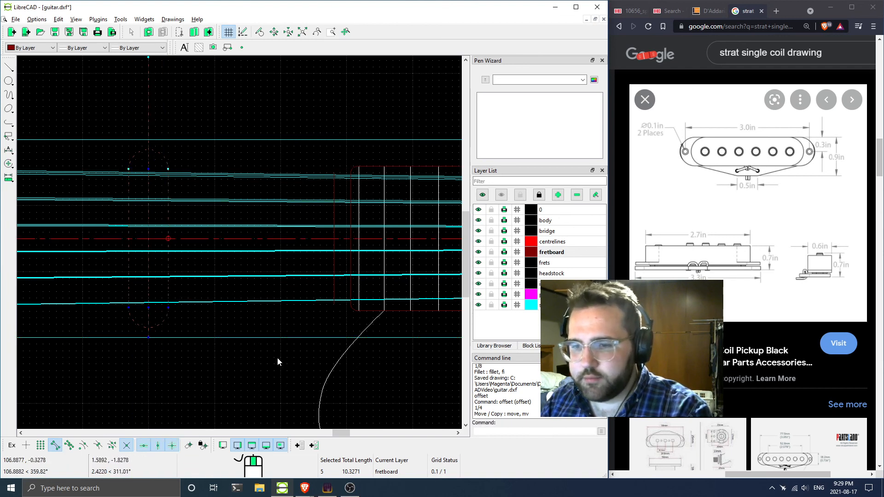
{"action": "key", "text": "Escape"}
Copy the pickup and its centreline from the relative zero to the 1/4 in offset line, keeping the original and using the current layer
{"action": "scroll", "coordinate": [148, 168], "scroll_direction": "down", "scroll_amount": 2}
{"action": "left_click_drag", "start_coordinate": [143, 107], "coordinate": [270, 356]}
{"action": "right_click", "coordinate": [188, 162]}
{"action": "left_click", "coordinate": [212, 152]}
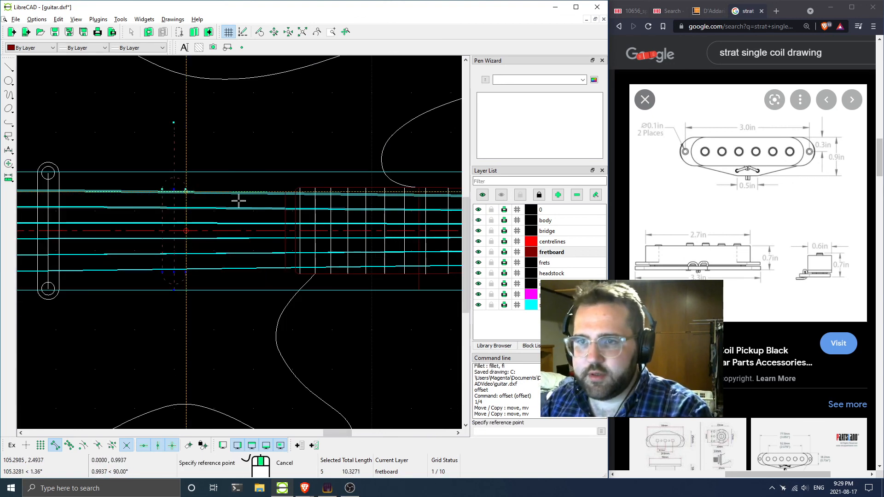
{"action": "scroll", "coordinate": [200, 241], "scroll_direction": "up", "scroll_amount": 3}
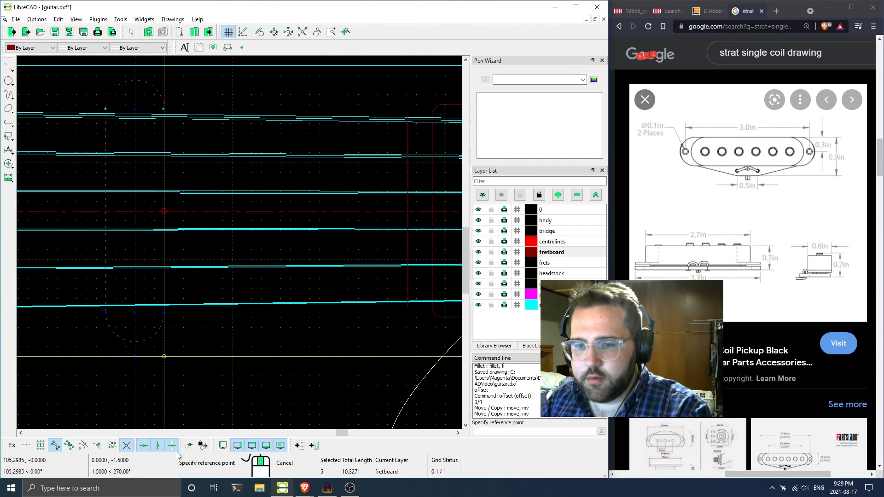
{"action": "left_click", "coordinate": [164, 210]}
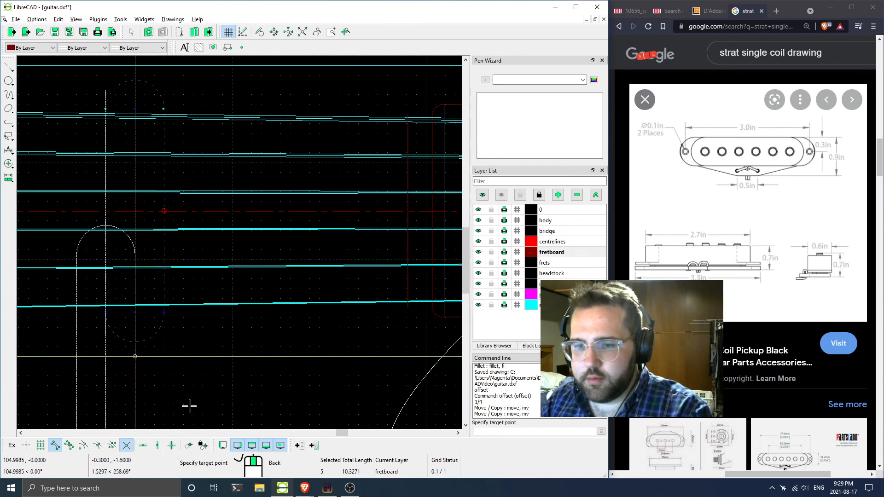
{"action": "left_click", "coordinate": [171, 445]}
{"action": "middle_click_drag", "start_coordinate": [386, 224], "coordinate": [237, 234]}
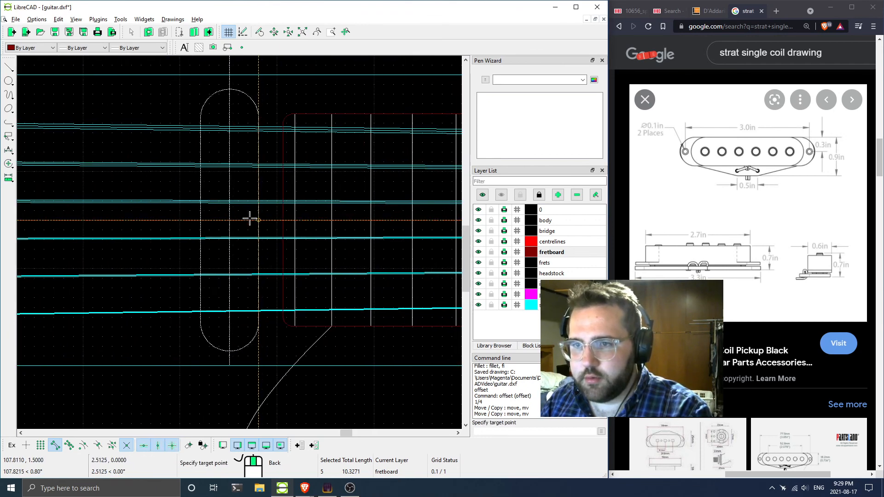
{"action": "left_click", "coordinate": [259, 221]}
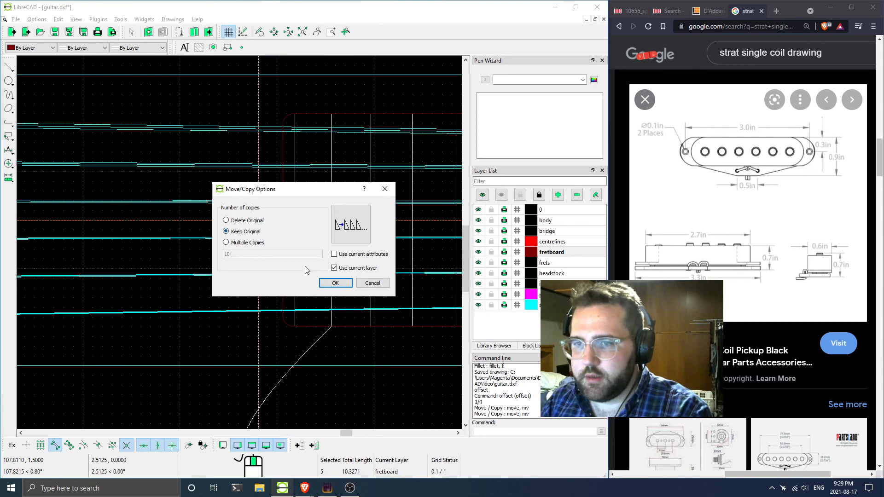
{"action": "left_click", "coordinate": [335, 282]}
{"action": "scroll", "coordinate": [253, 266], "scroll_direction": "down", "scroll_amount": 4}
{"action": "scroll", "coordinate": [245, 159], "scroll_direction": "down", "scroll_amount": 1}
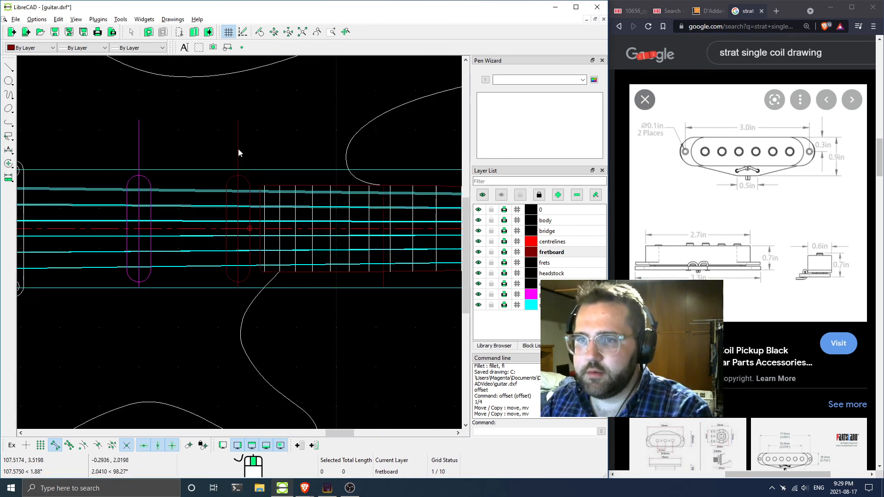
Assign the copied neck pickup, its centreline and the offset line at its edge to the pickups layer
{"action": "left_click_drag", "start_coordinate": [209, 136], "coordinate": [256, 304]}
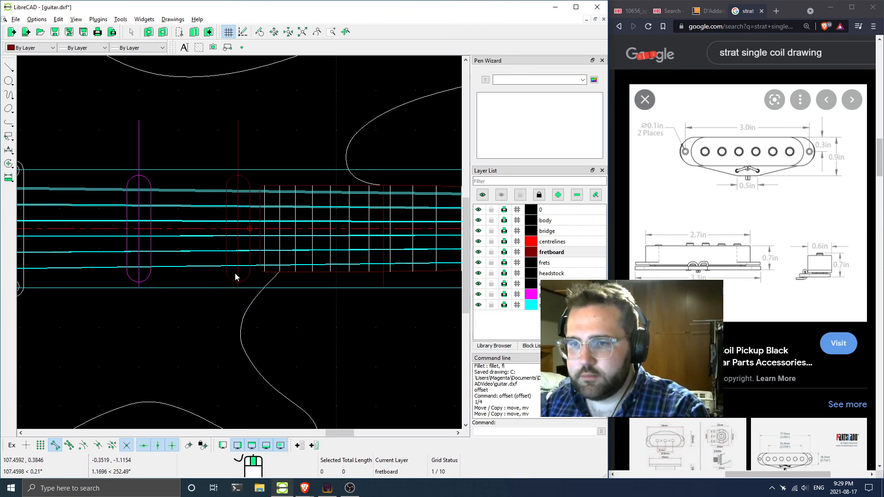
{"action": "left_click_drag", "start_coordinate": [210, 154], "coordinate": [232, 190]}
{"action": "left_click_drag", "start_coordinate": [220, 99], "coordinate": [259, 352]}
{"action": "right_click", "coordinate": [242, 140]}
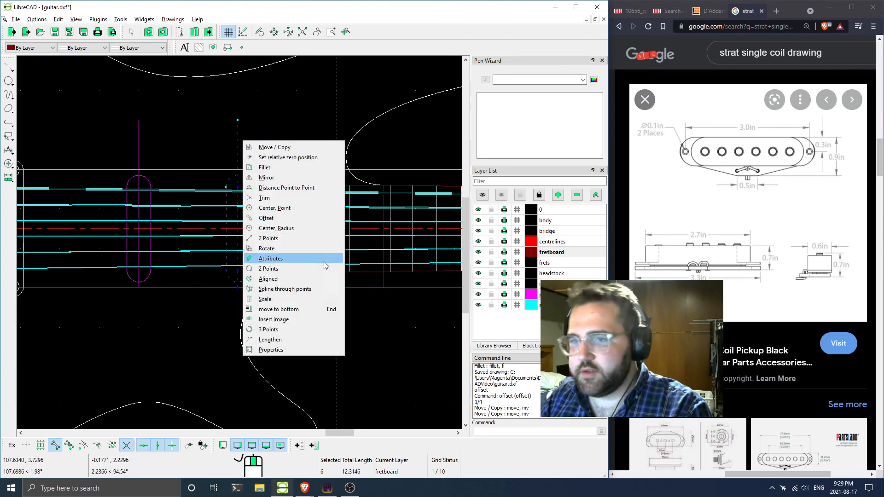
{"action": "left_click", "coordinate": [294, 258]}
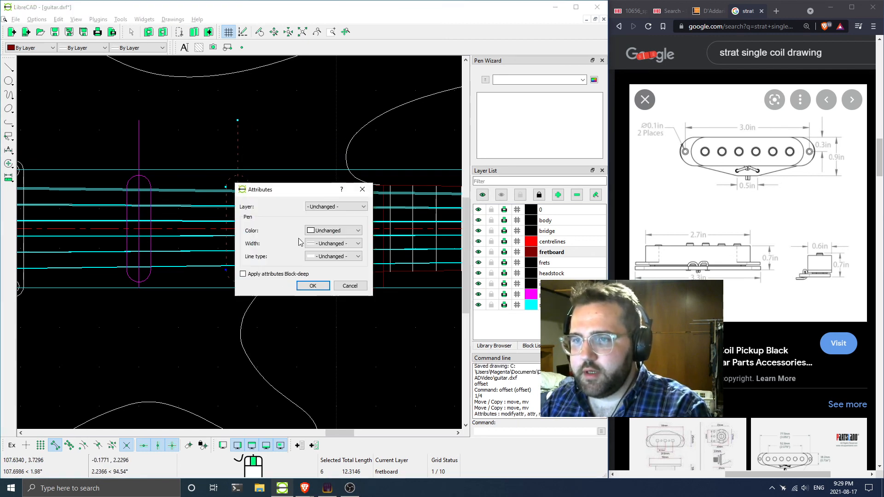
{"action": "left_click", "coordinate": [336, 206]}
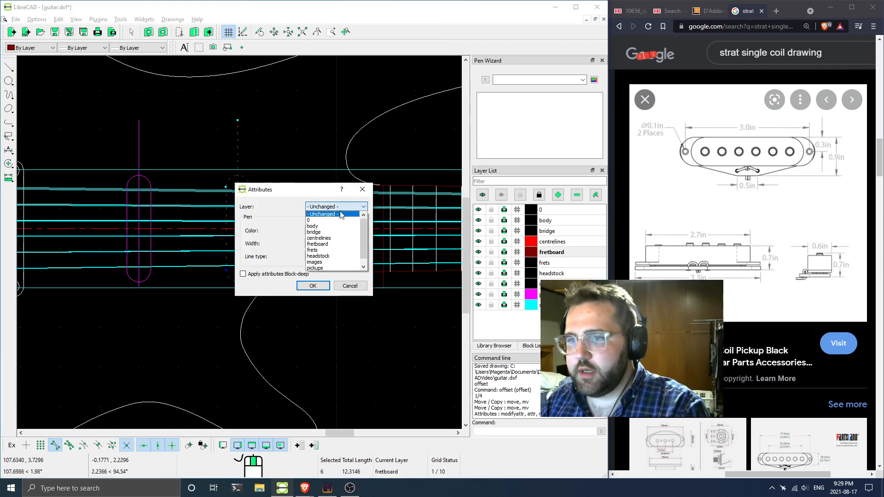
{"action": "left_click", "coordinate": [316, 268]}
{"action": "left_click", "coordinate": [315, 286]}
Examine the placement of both pickups relative to the bridge, fretboard and body, and the overall look of the guitar
{"action": "scroll", "coordinate": [324, 288], "scroll_direction": "down", "scroll_amount": 3}
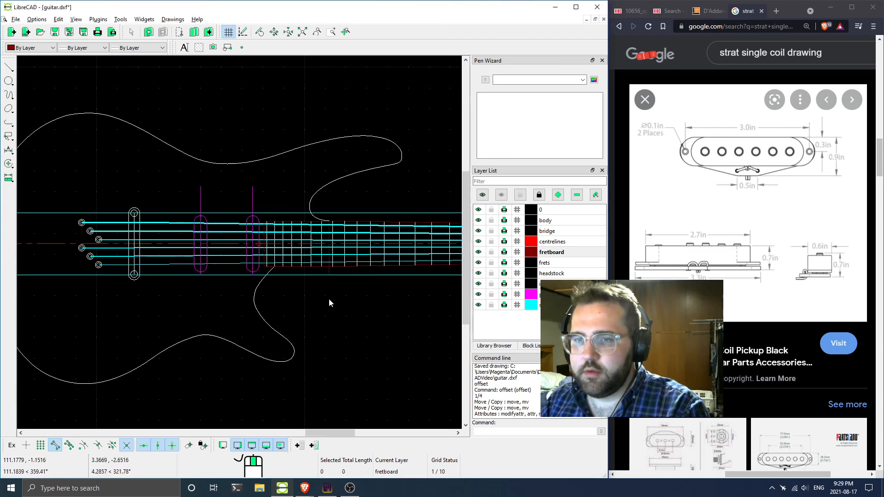
{"action": "middle_click_drag", "start_coordinate": [317, 326], "coordinate": [281, 302]}
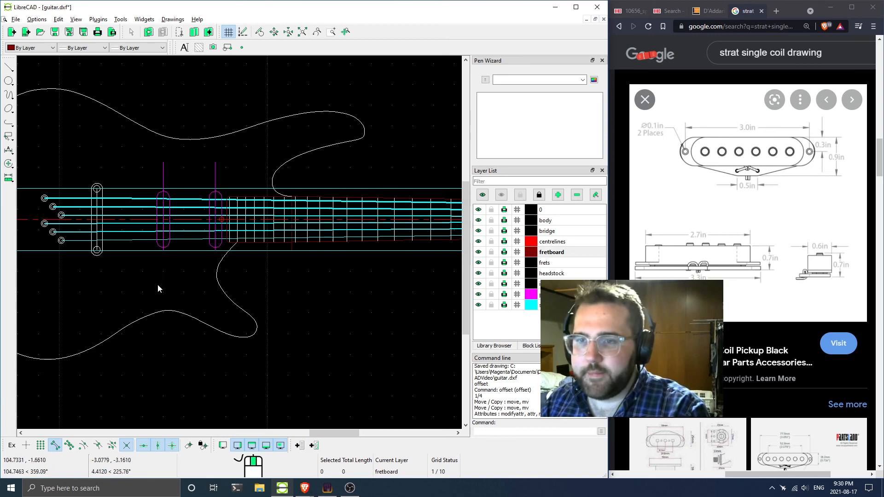
{"action": "middle_click_drag", "start_coordinate": [158, 284], "coordinate": [200, 288]}
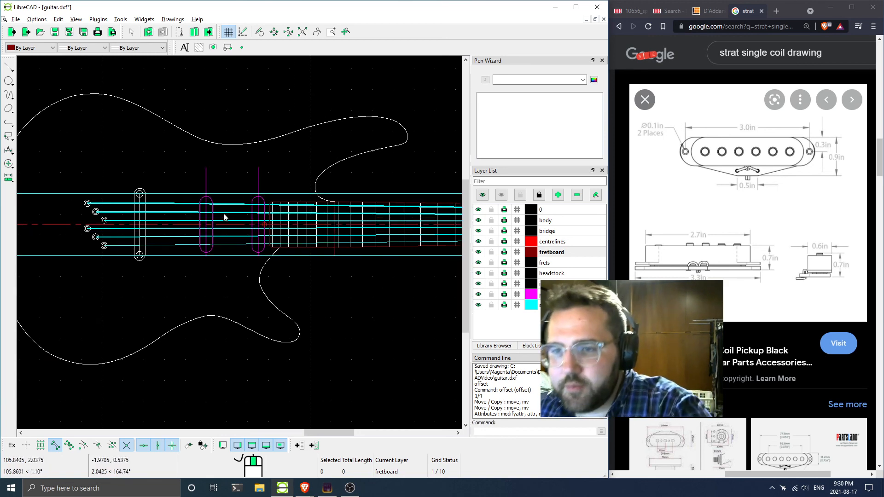
{"action": "scroll", "coordinate": [224, 217], "scroll_direction": "up", "scroll_amount": 4}
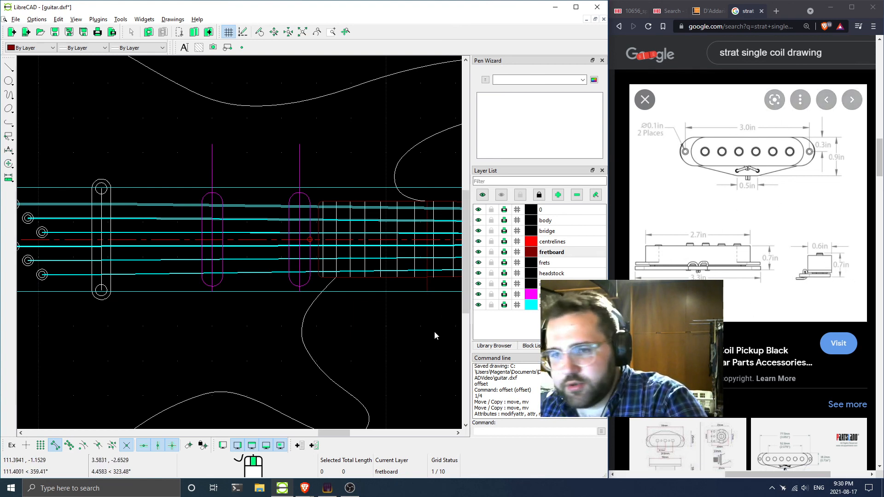
{"action": "scroll", "coordinate": [246, 173], "scroll_direction": "down", "scroll_amount": 1}
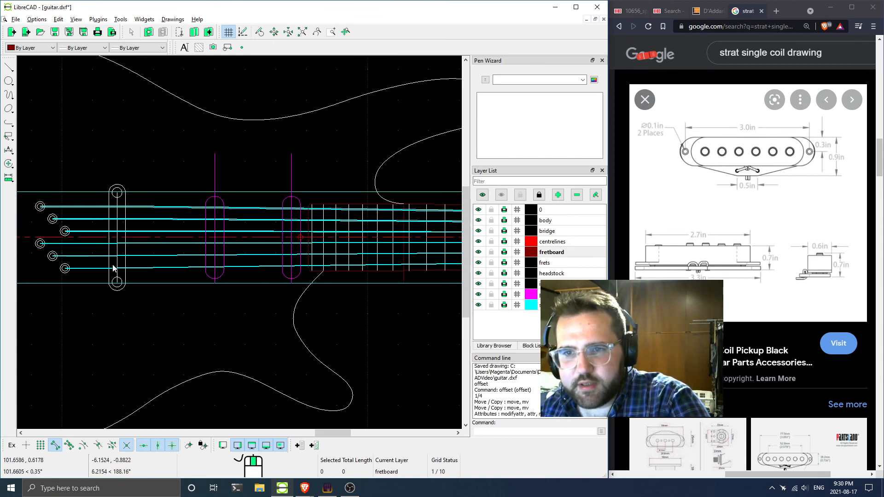
{"action": "scroll", "coordinate": [108, 299], "scroll_direction": "down", "scroll_amount": 3}
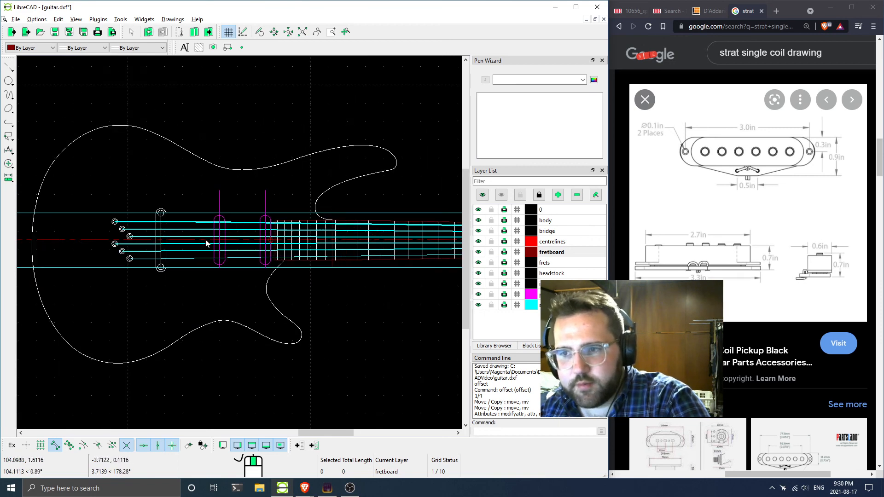
{"action": "scroll", "coordinate": [175, 278], "scroll_direction": "up", "scroll_amount": 2}
{"action": "scroll", "coordinate": [201, 264], "scroll_direction": "down", "scroll_amount": 2}
{"action": "middle_click_drag", "start_coordinate": [141, 251], "coordinate": [265, 259]}
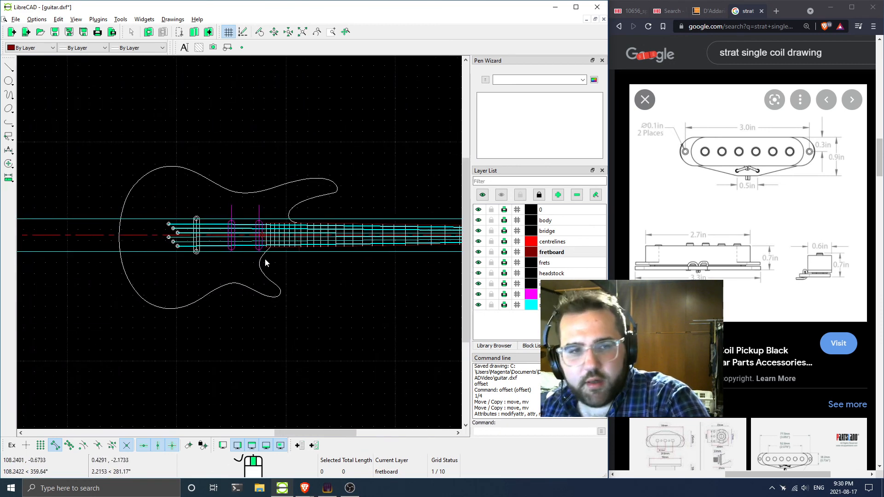
{"action": "scroll", "coordinate": [236, 246], "scroll_direction": "up", "scroll_amount": 4}
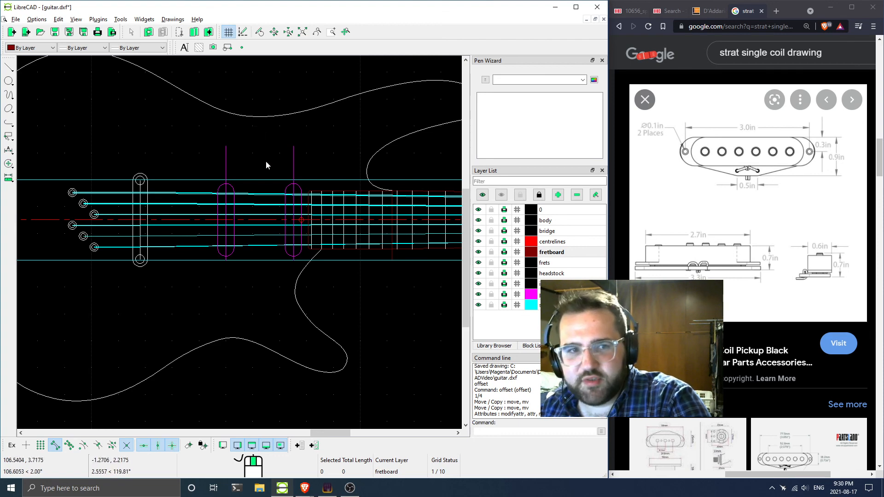
{"action": "middle_click_drag", "start_coordinate": [295, 198], "coordinate": [260, 213]}
{"action": "scroll", "coordinate": [260, 213], "scroll_direction": "down", "scroll_amount": 1}
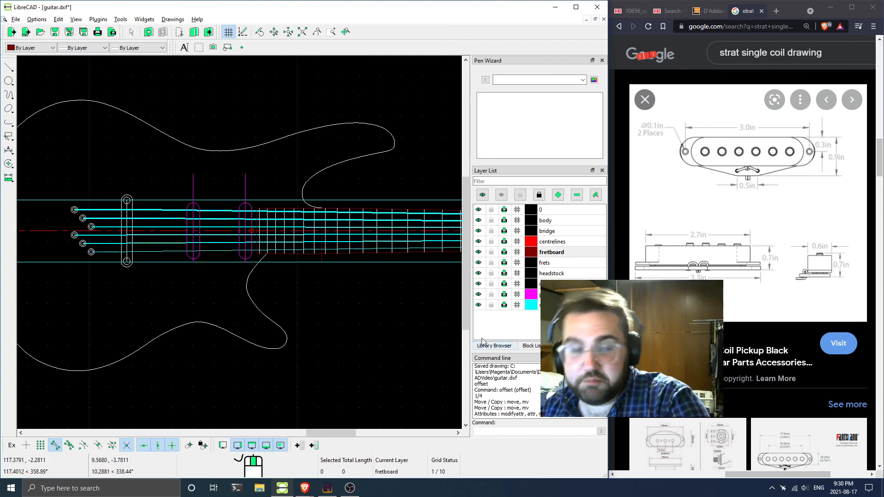
{"action": "scroll", "coordinate": [290, 266], "scroll_direction": "down", "scroll_amount": 2}
{"action": "scroll", "coordinate": [164, 287], "scroll_direction": "down", "scroll_amount": 1}
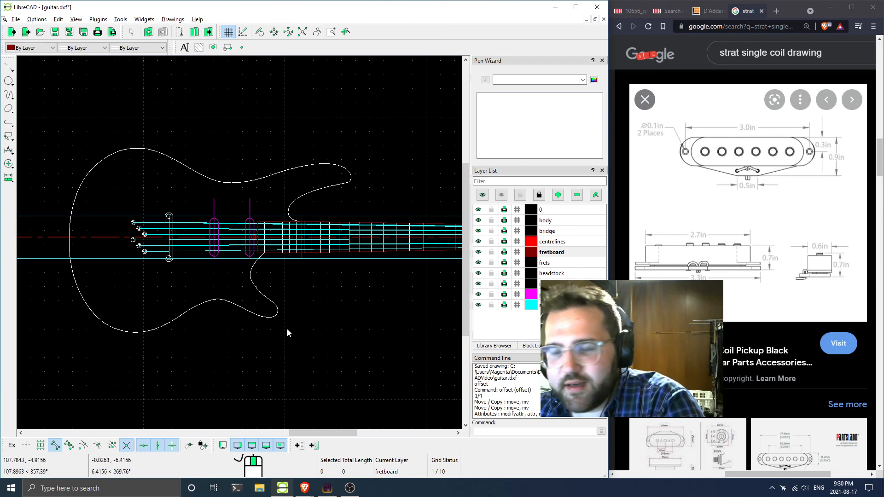
{"action": "scroll", "coordinate": [286, 327], "scroll_direction": "down", "scroll_amount": 3}
{"action": "mouse_move", "coordinate": [422, 327]}
{"action": "middle_mouse_down"}
{"action": "mouse_move", "coordinate": [438, 316]}
{"action": "mouse_move", "coordinate": [267, 321]}
{"action": "mouse_move", "coordinate": [378, 338]}
{"action": "middle_mouse_up"}
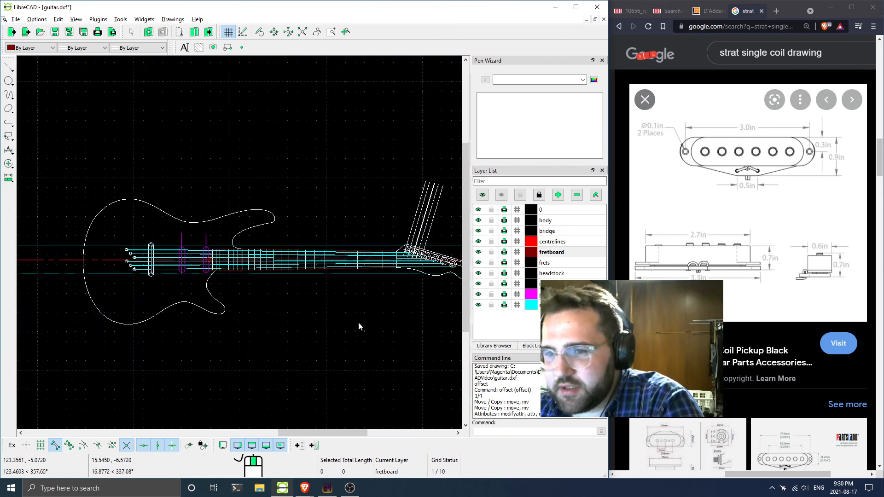
{"action": "mouse_move", "coordinate": [380, 295]}
{"action": "middle_mouse_down"}
{"action": "mouse_move", "coordinate": [325, 305]}
{"action": "mouse_move", "coordinate": [337, 298]}
{"action": "middle_mouse_up"}
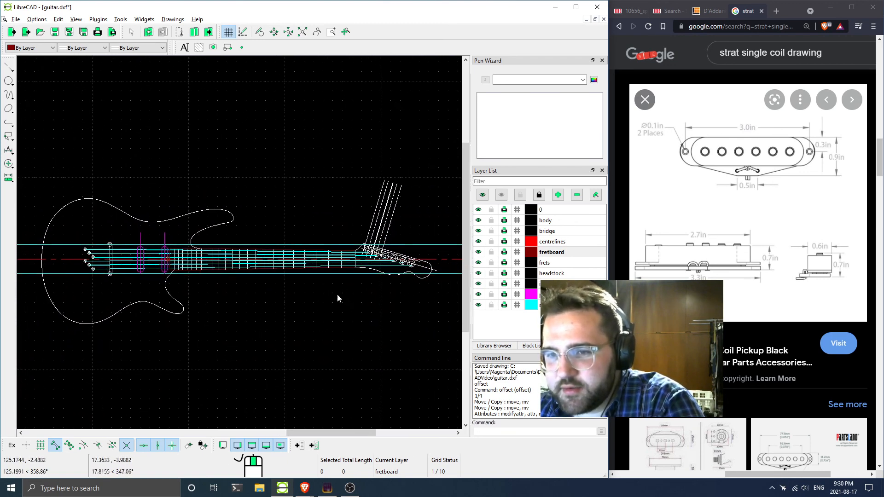